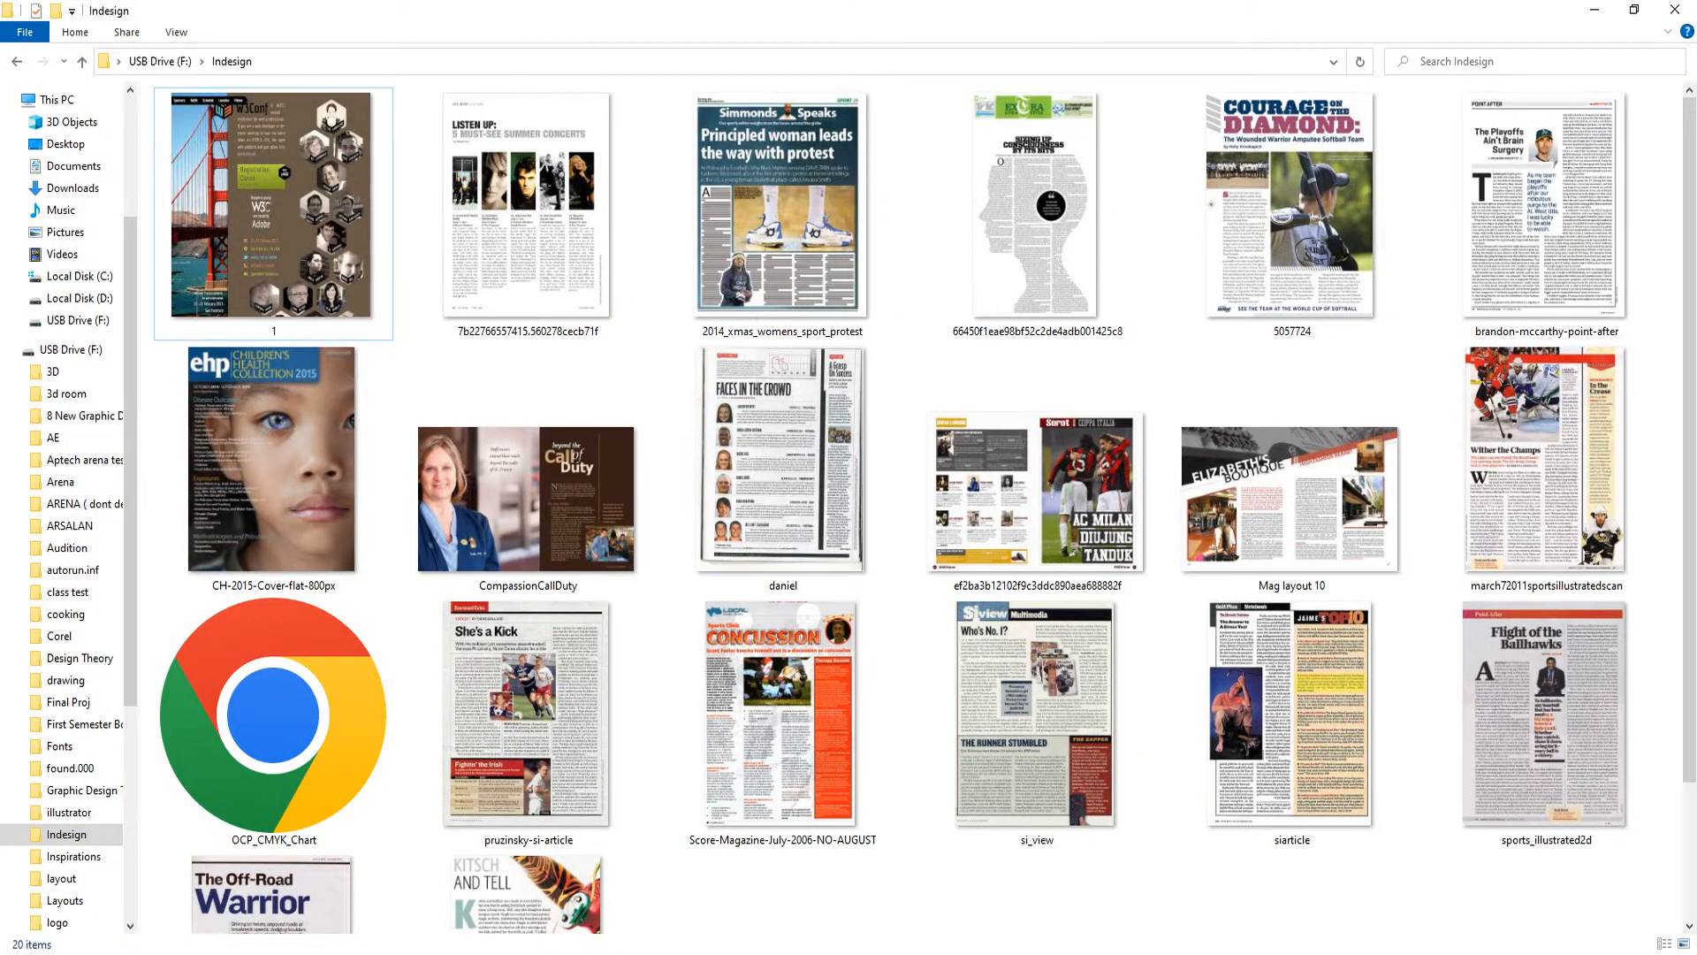
Step: Open the summer concerts layout image and browse the magazine layout samples through sports_illustrated2d, then switch to InDesign
click(541, 177)
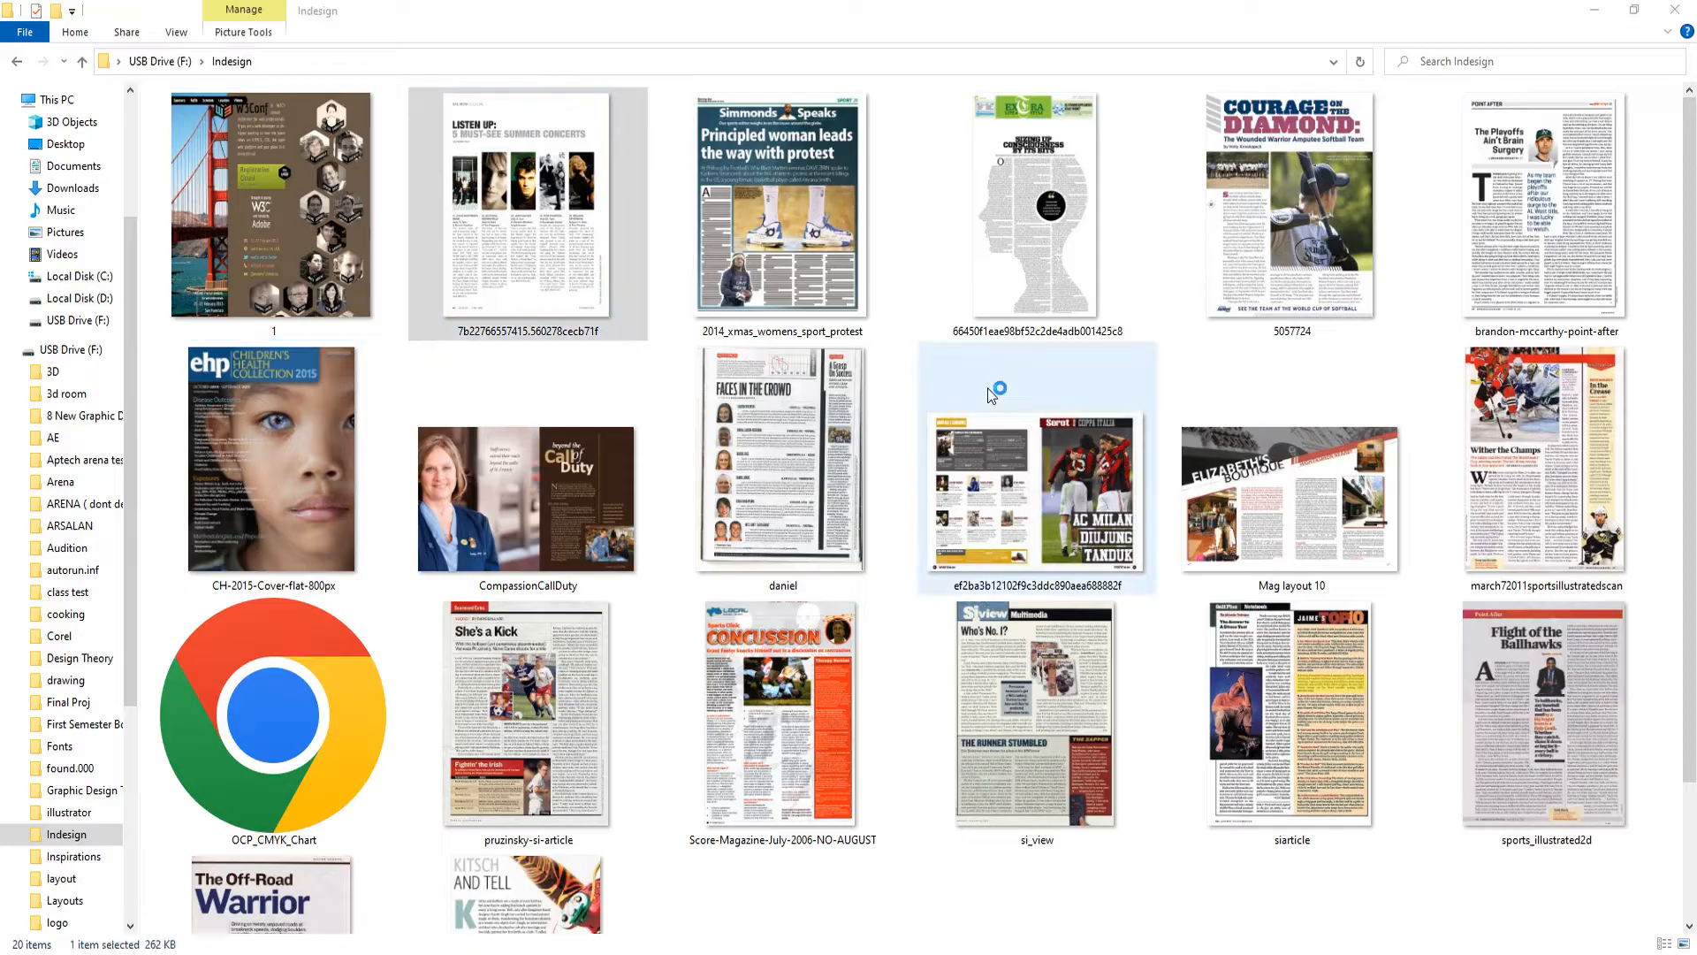
double_click(991, 393)
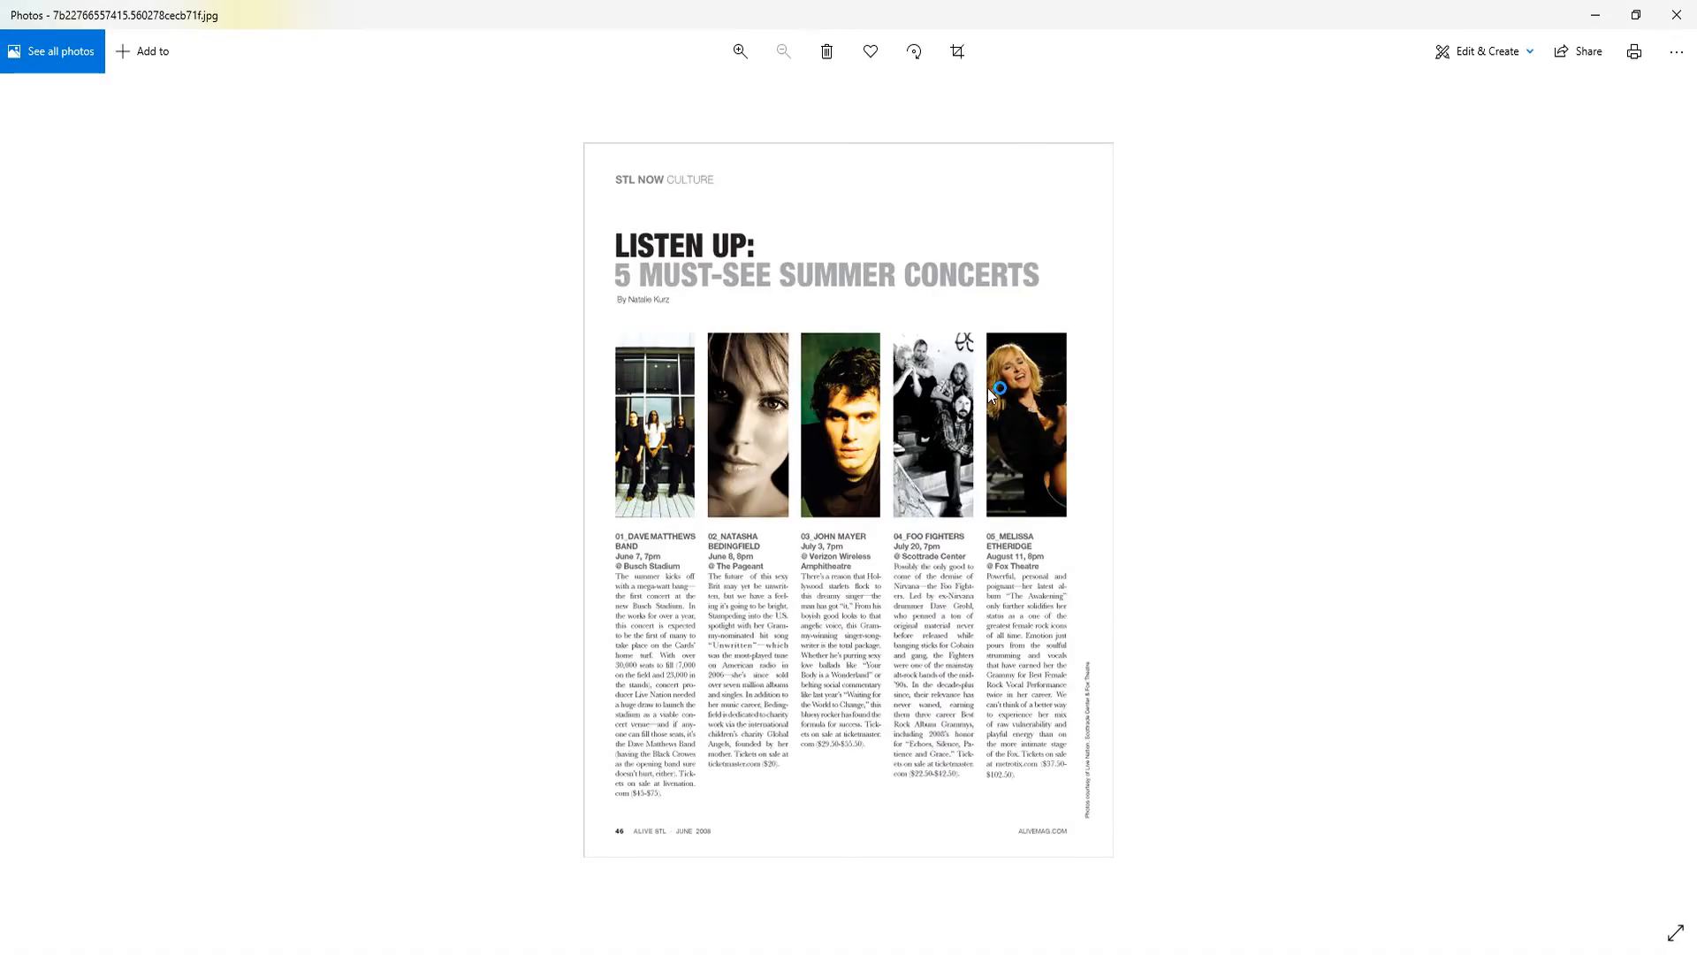
key(Right)
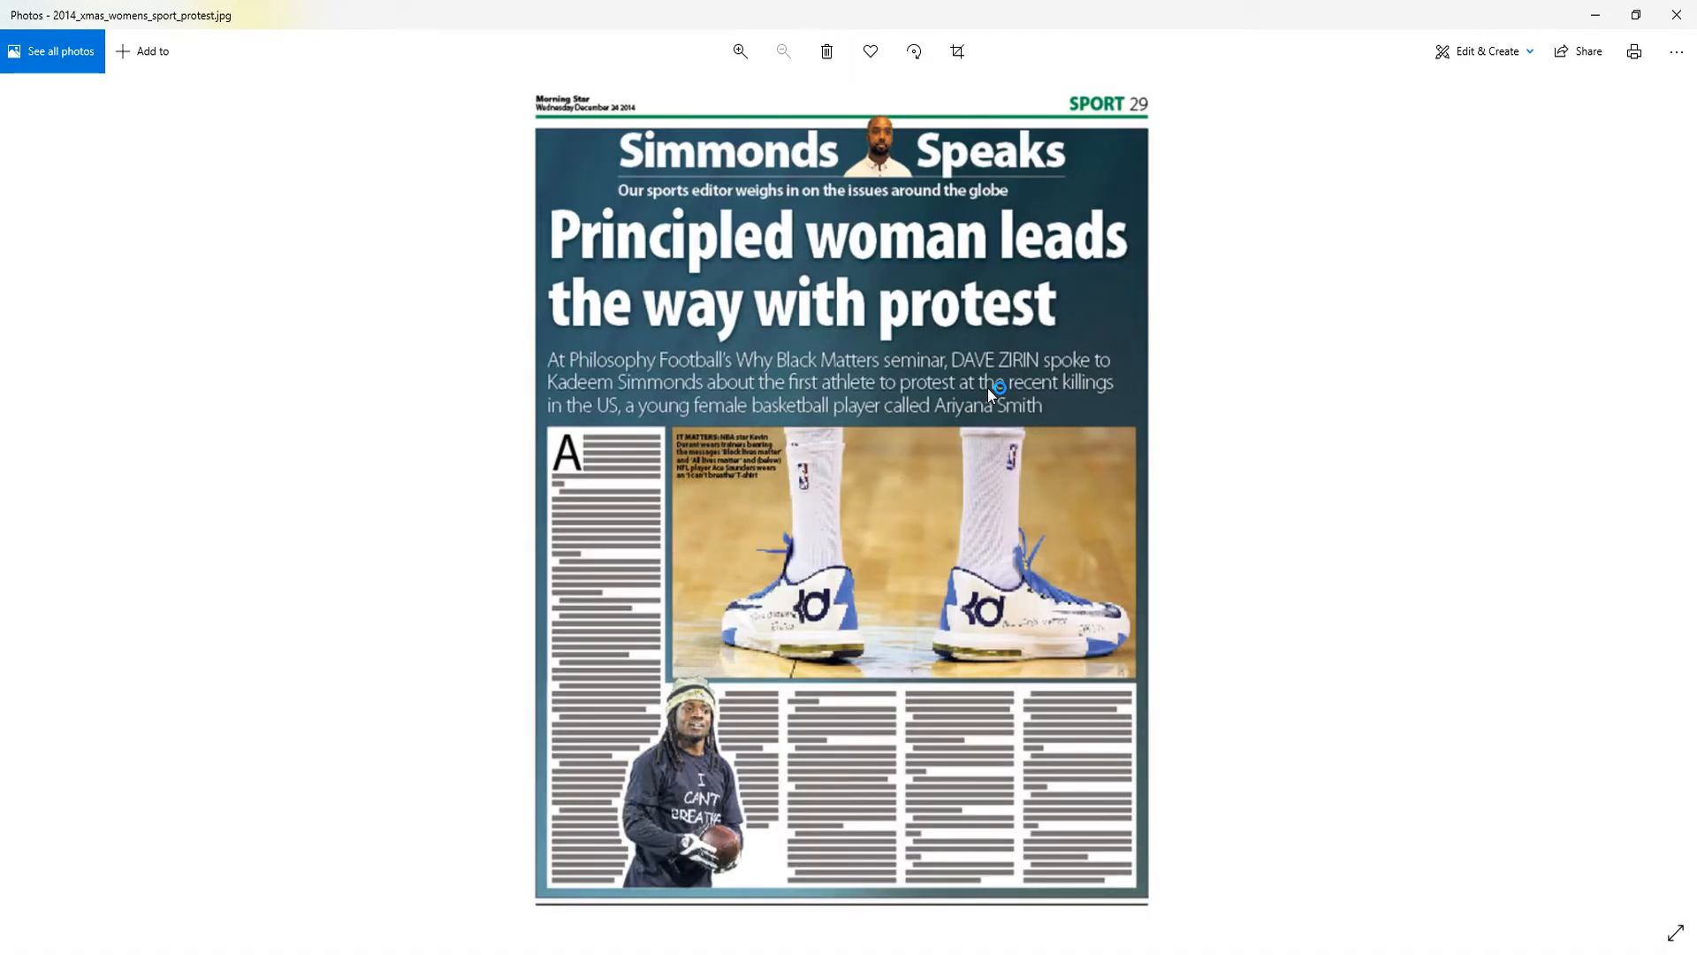
key(Right)
key(Right)
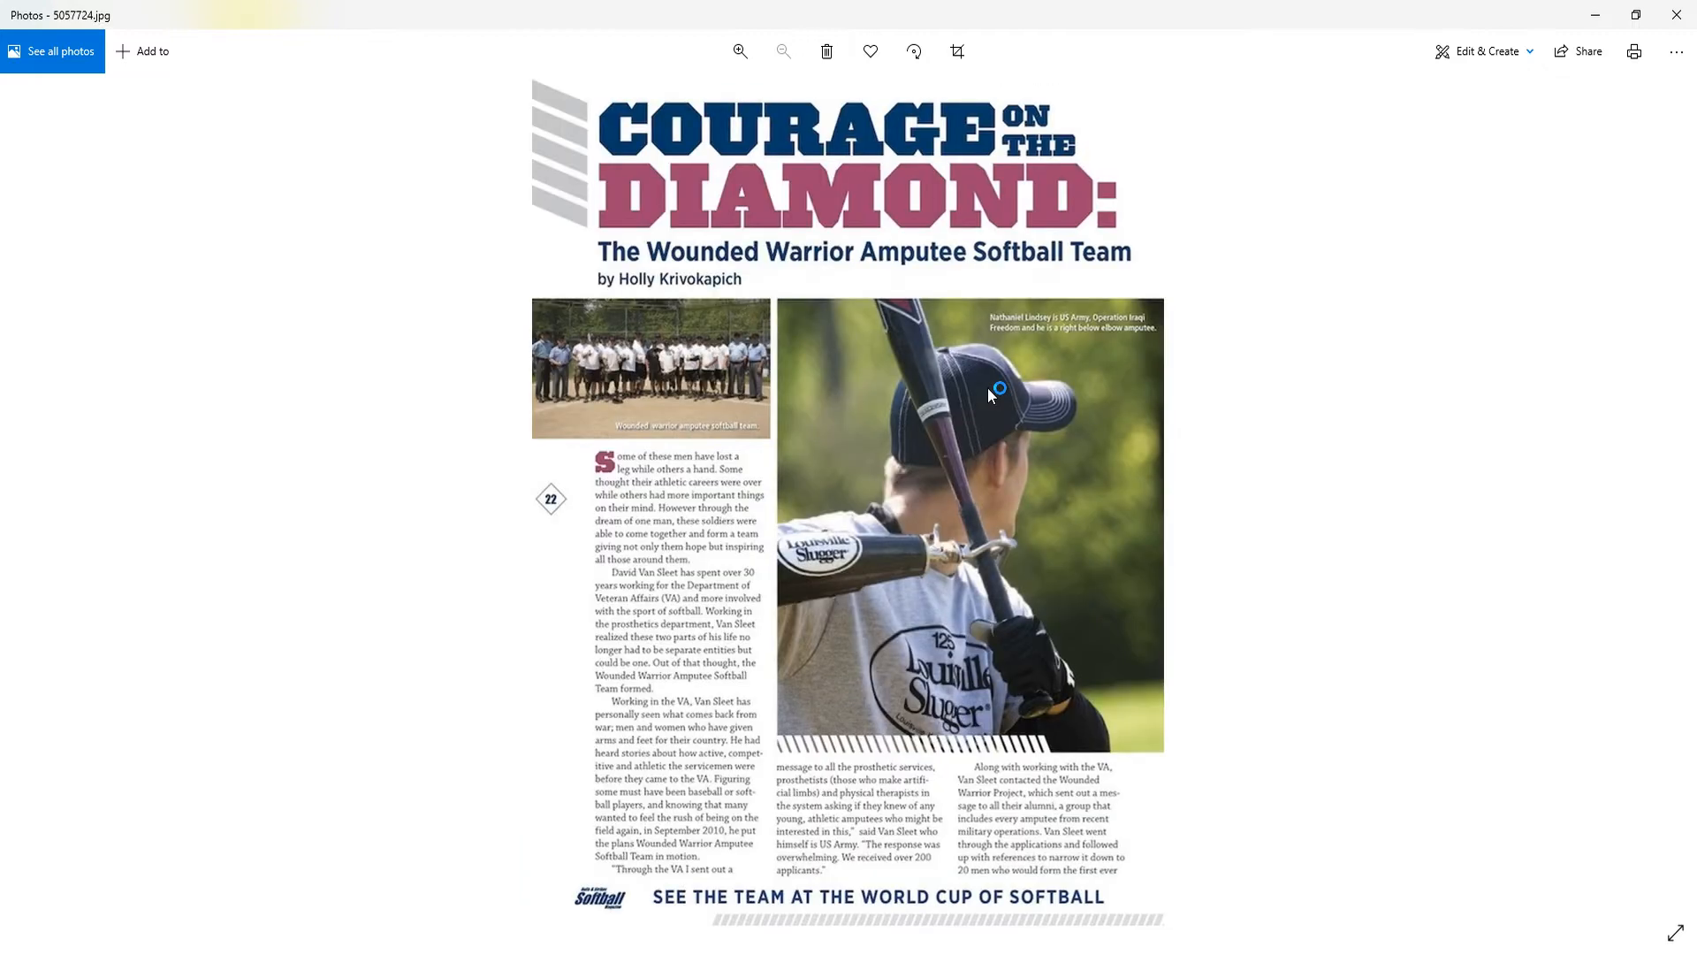
key(Right)
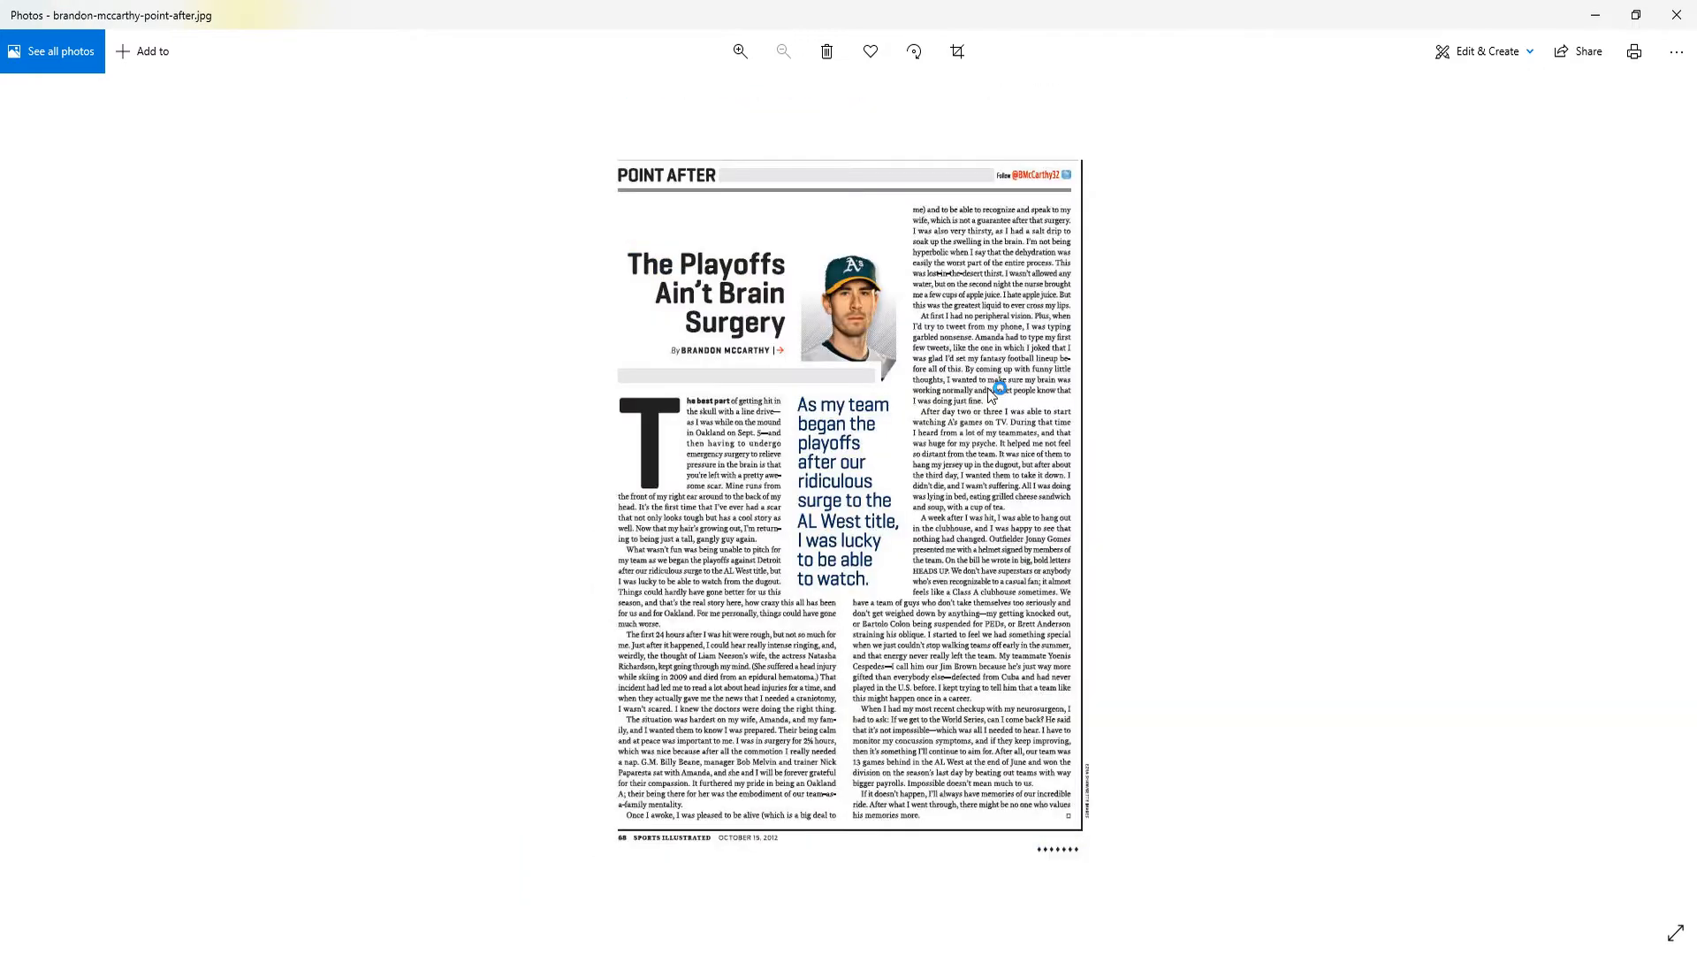
key(Right)
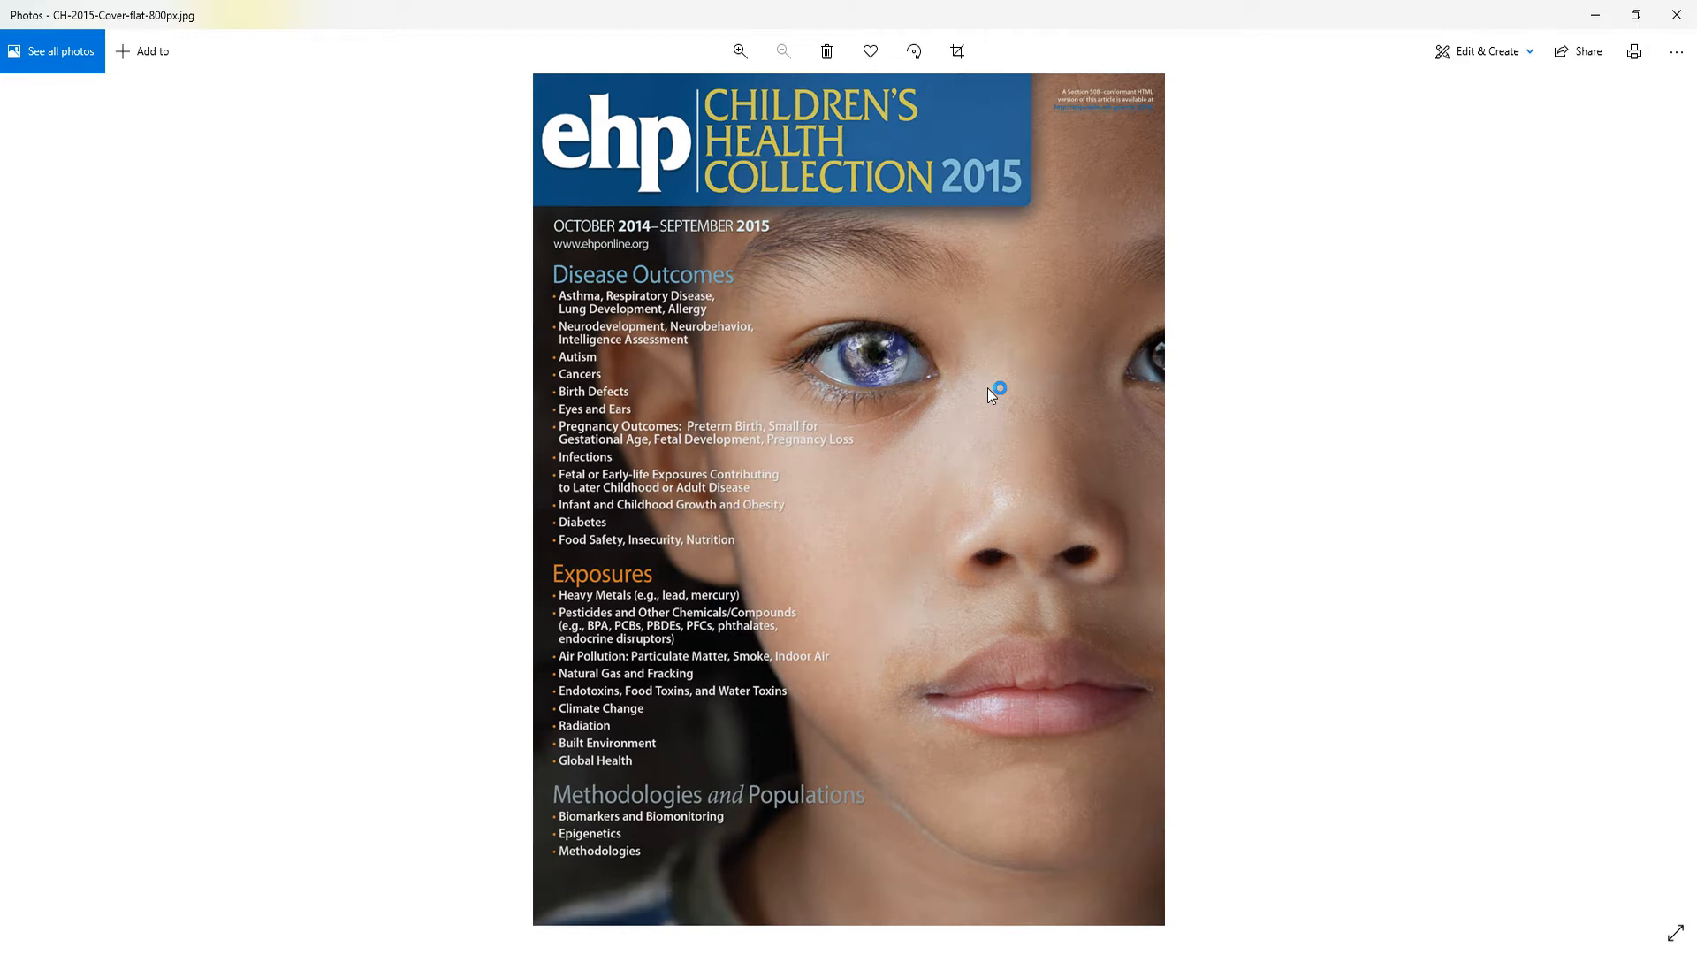
key(Right)
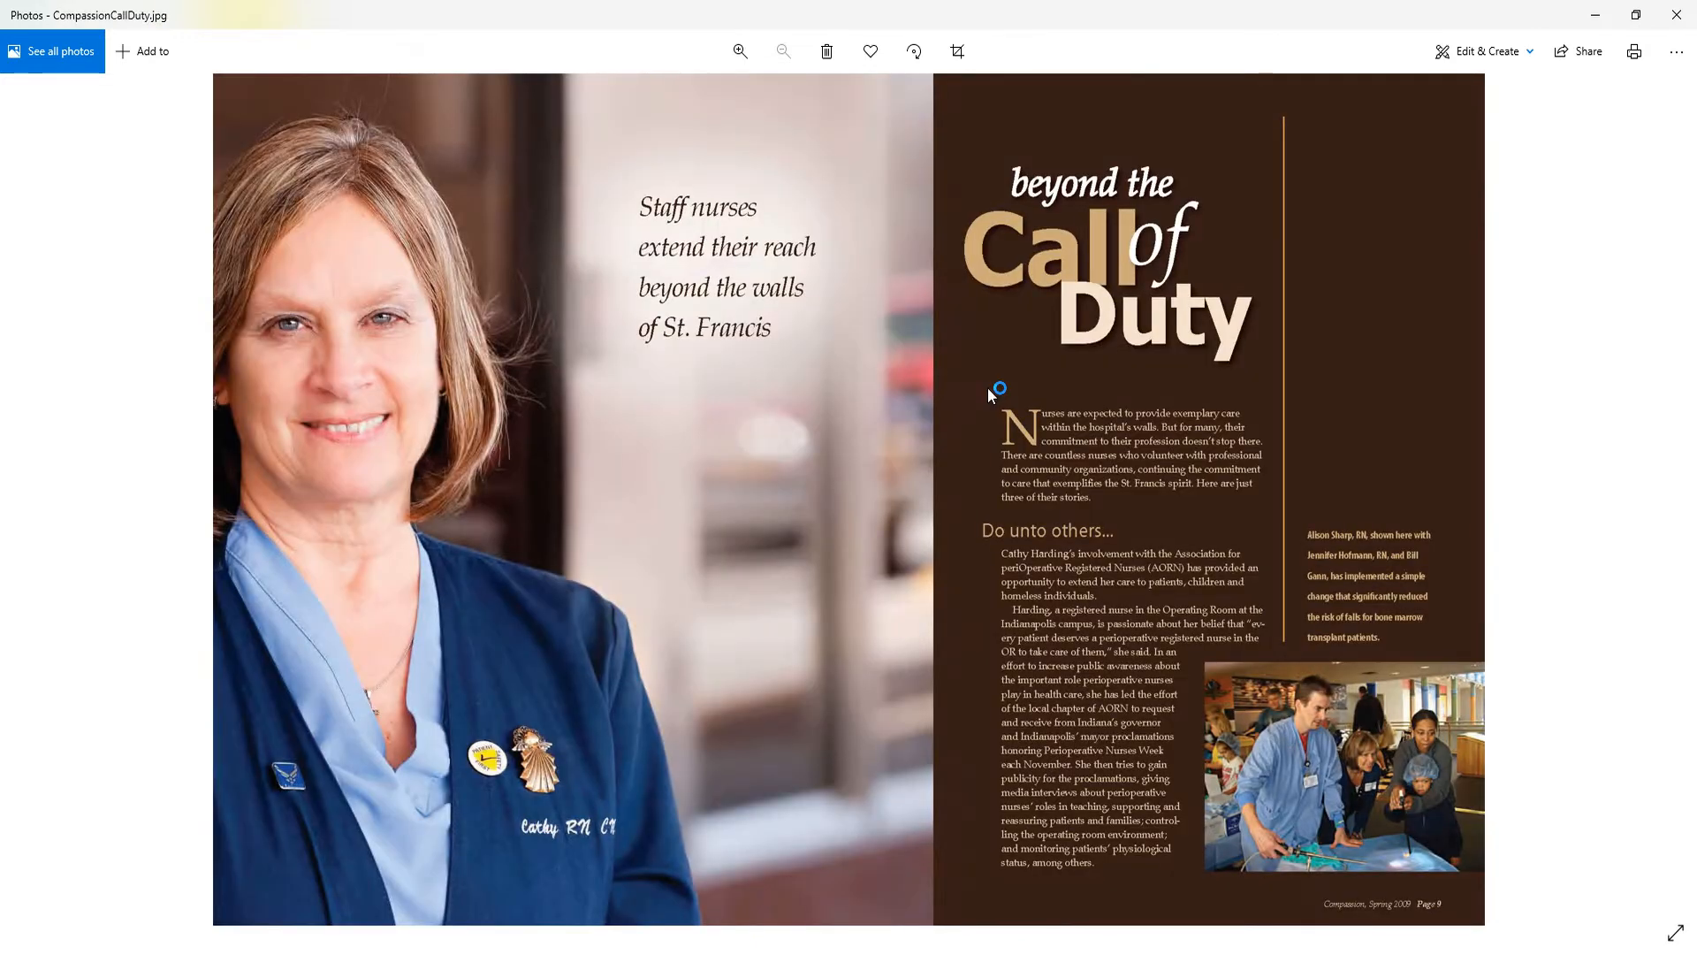
key(Right)
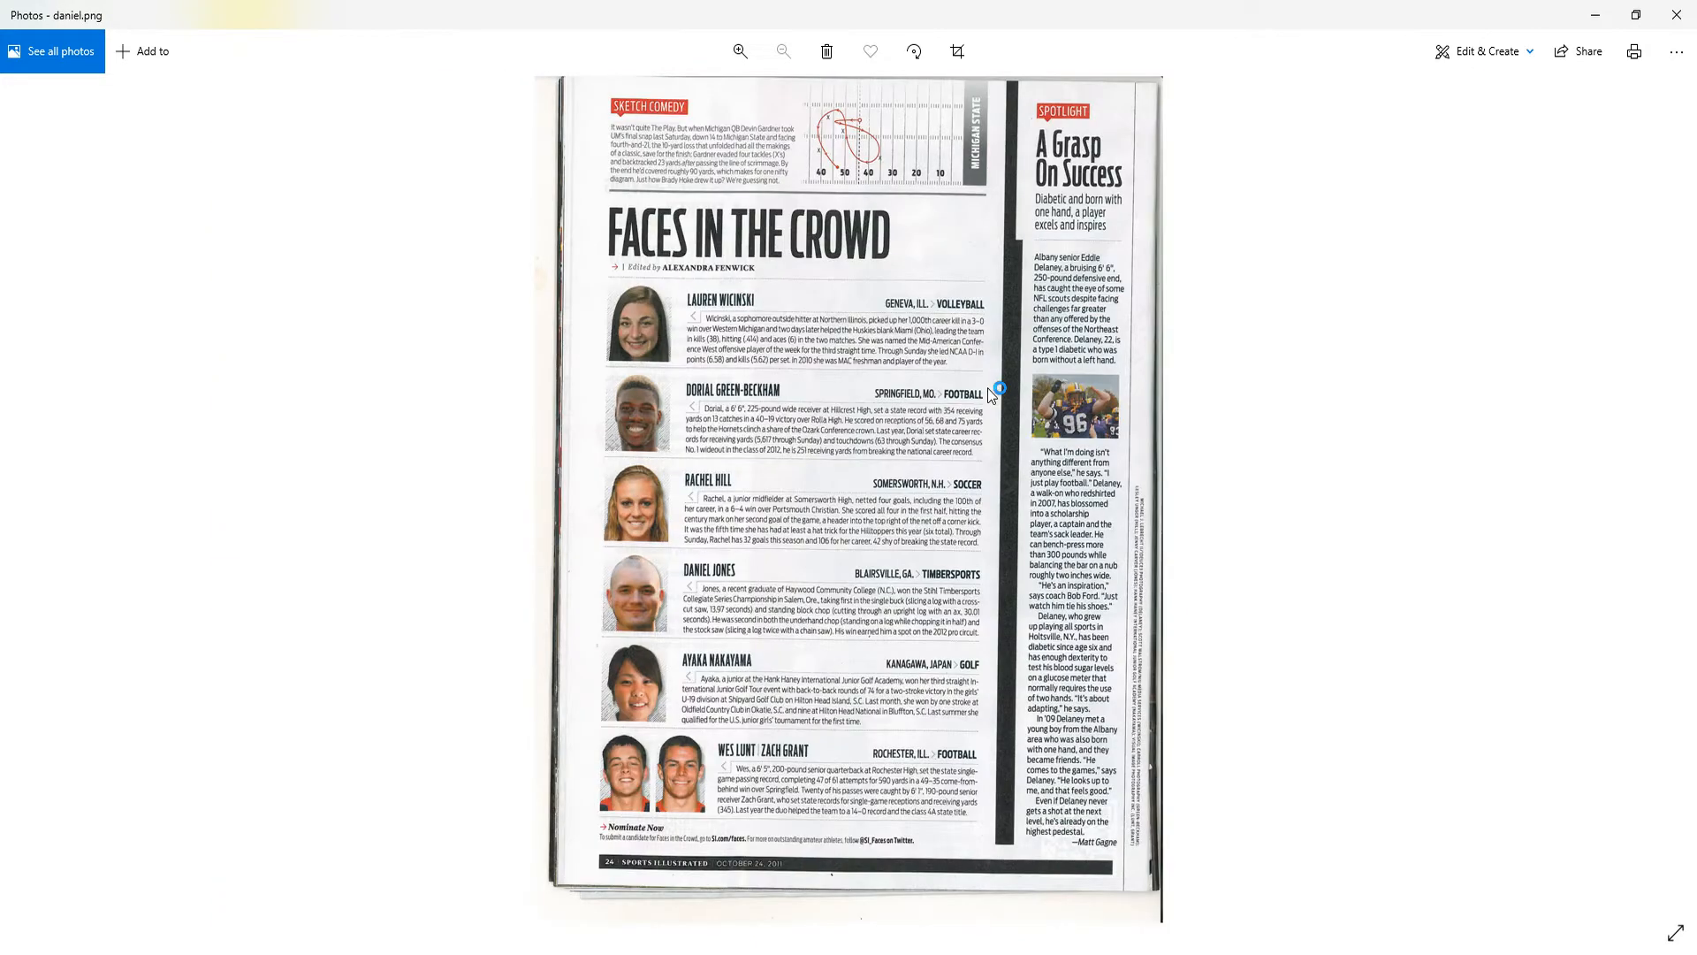
key(Right)
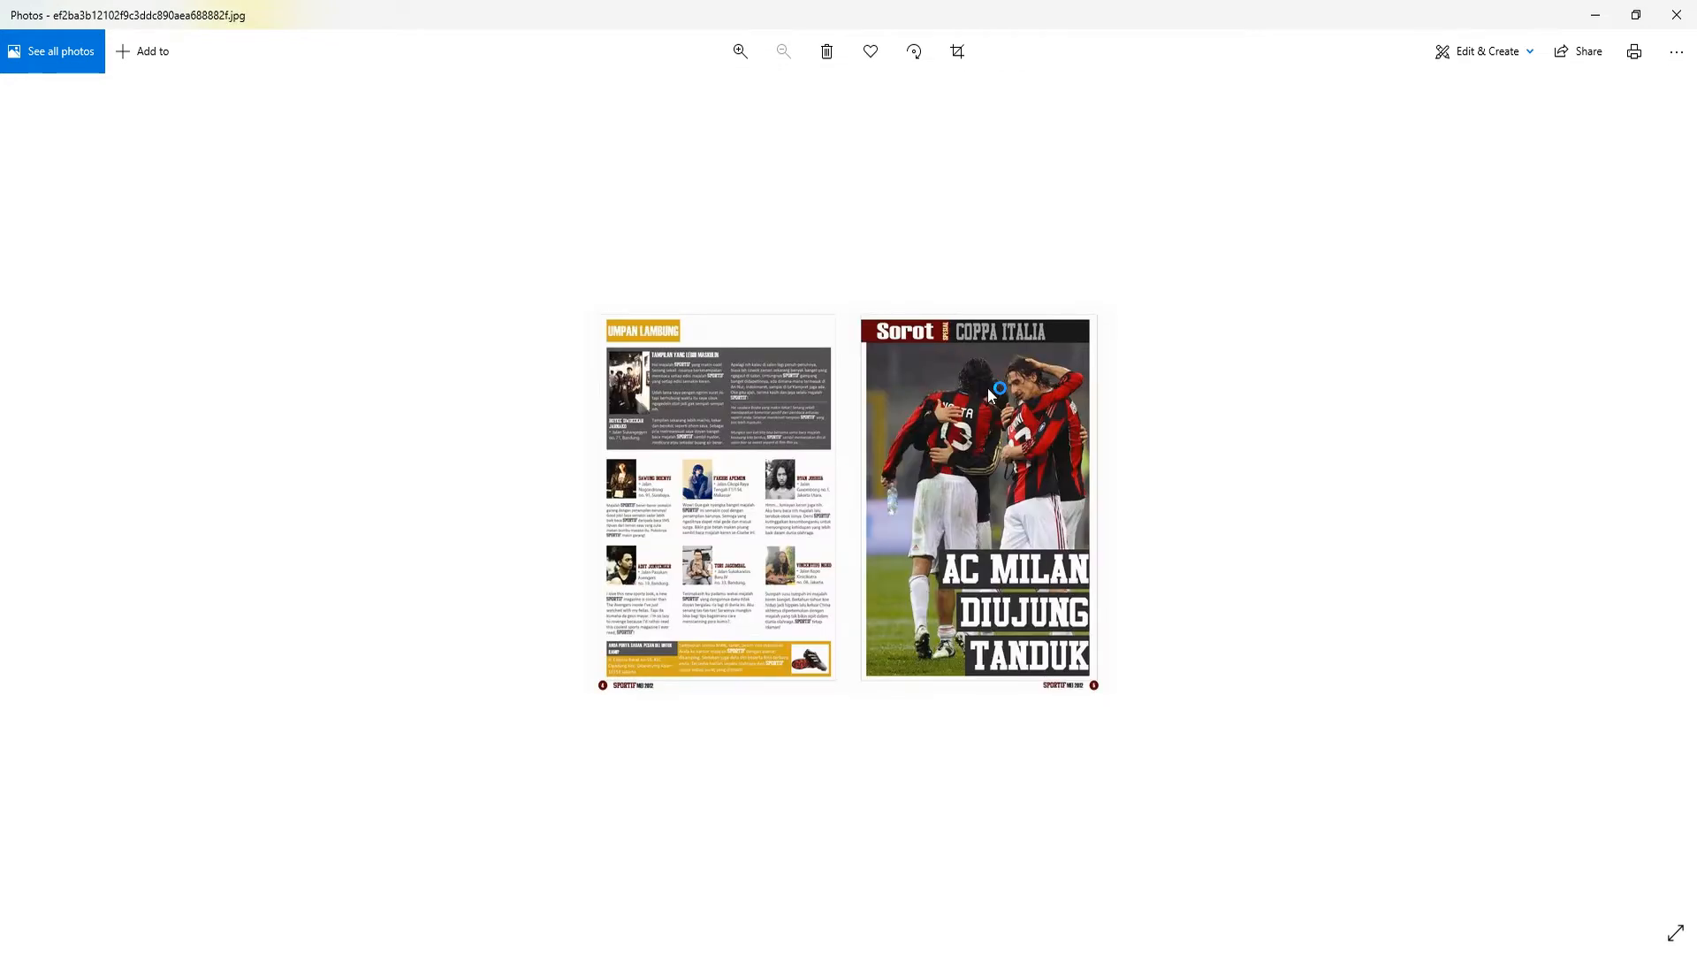
key(Right)
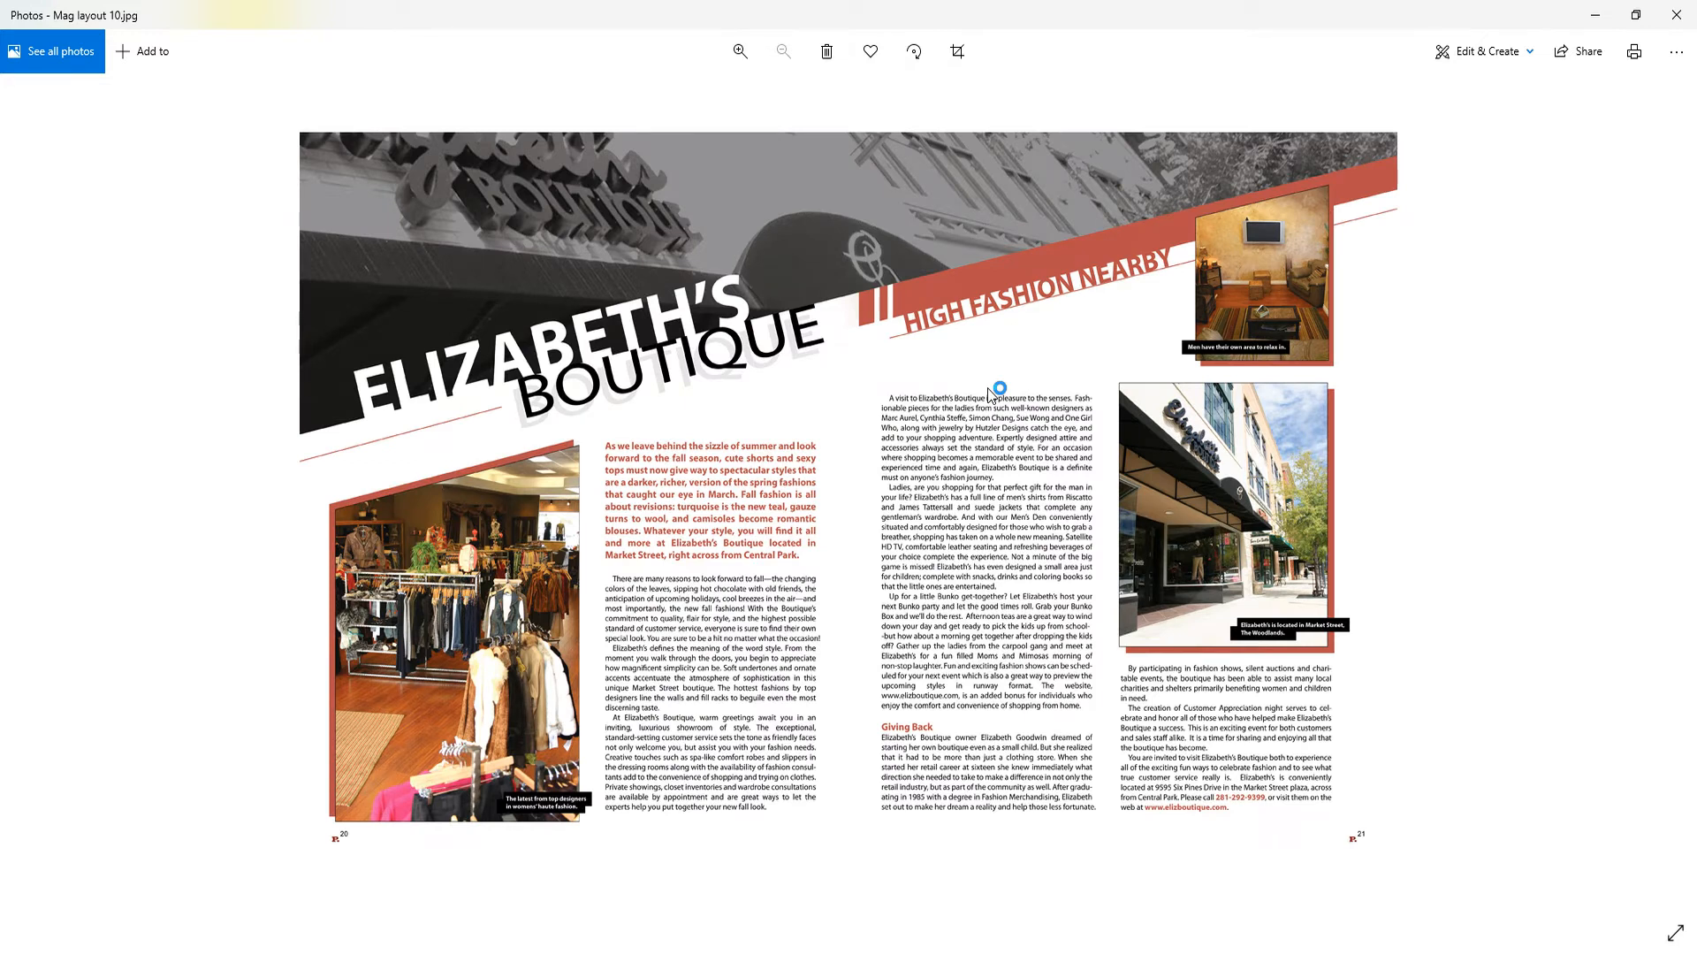
key(Right)
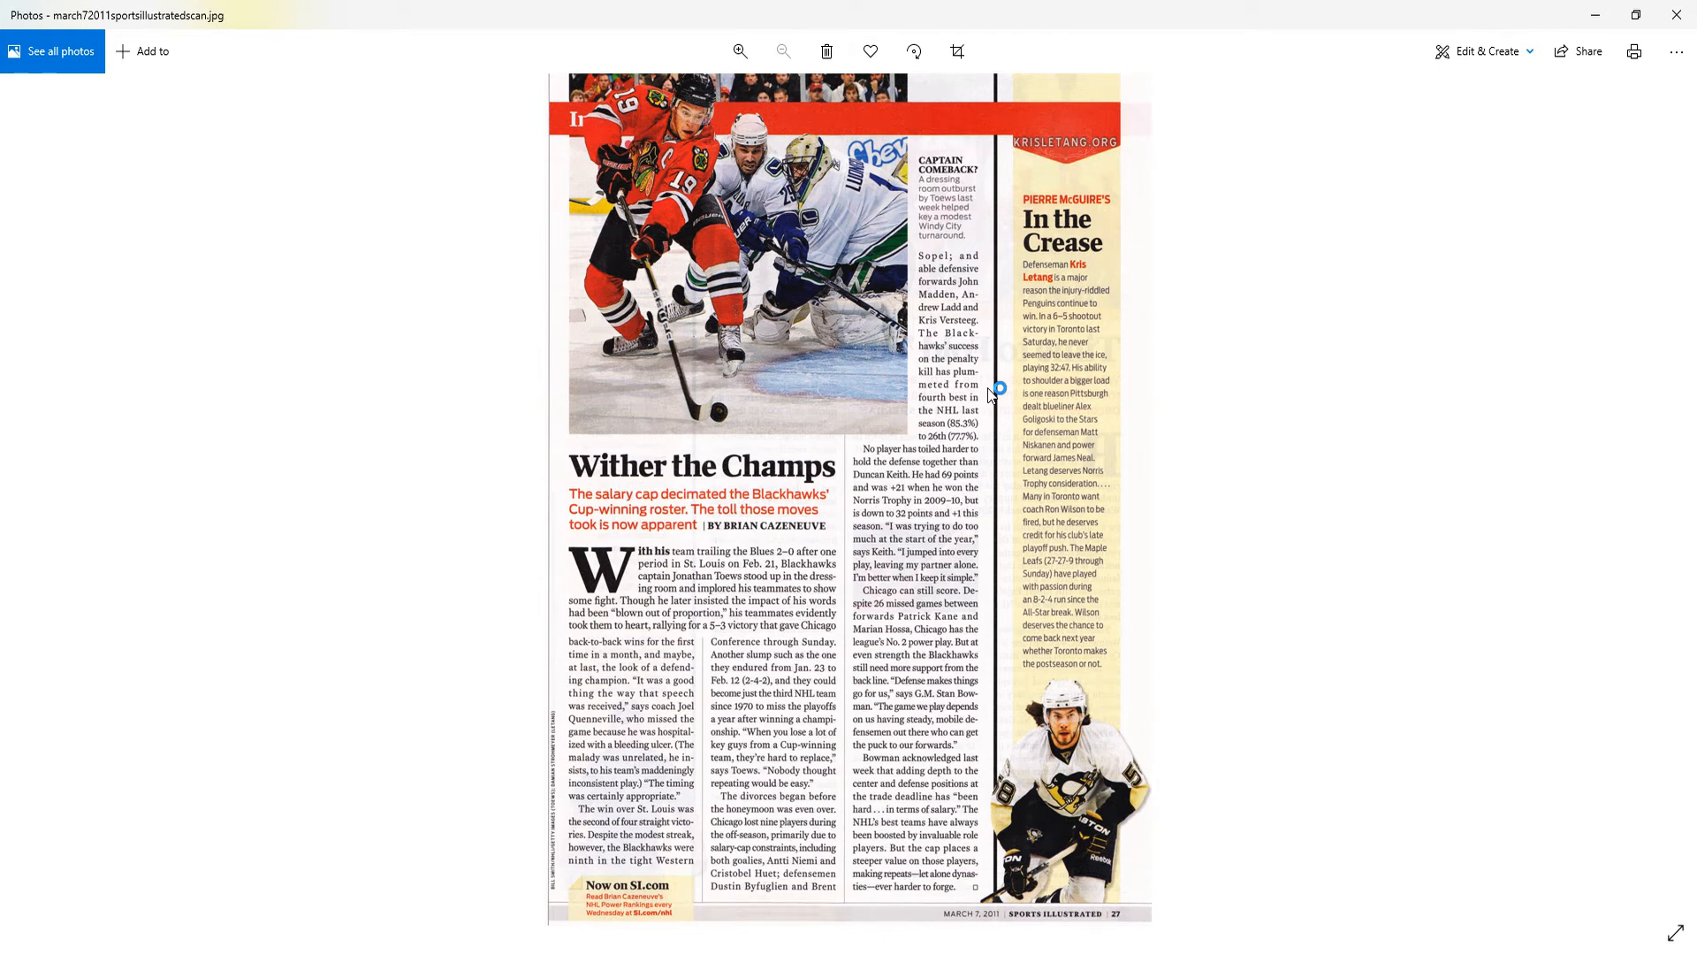
key(Right)
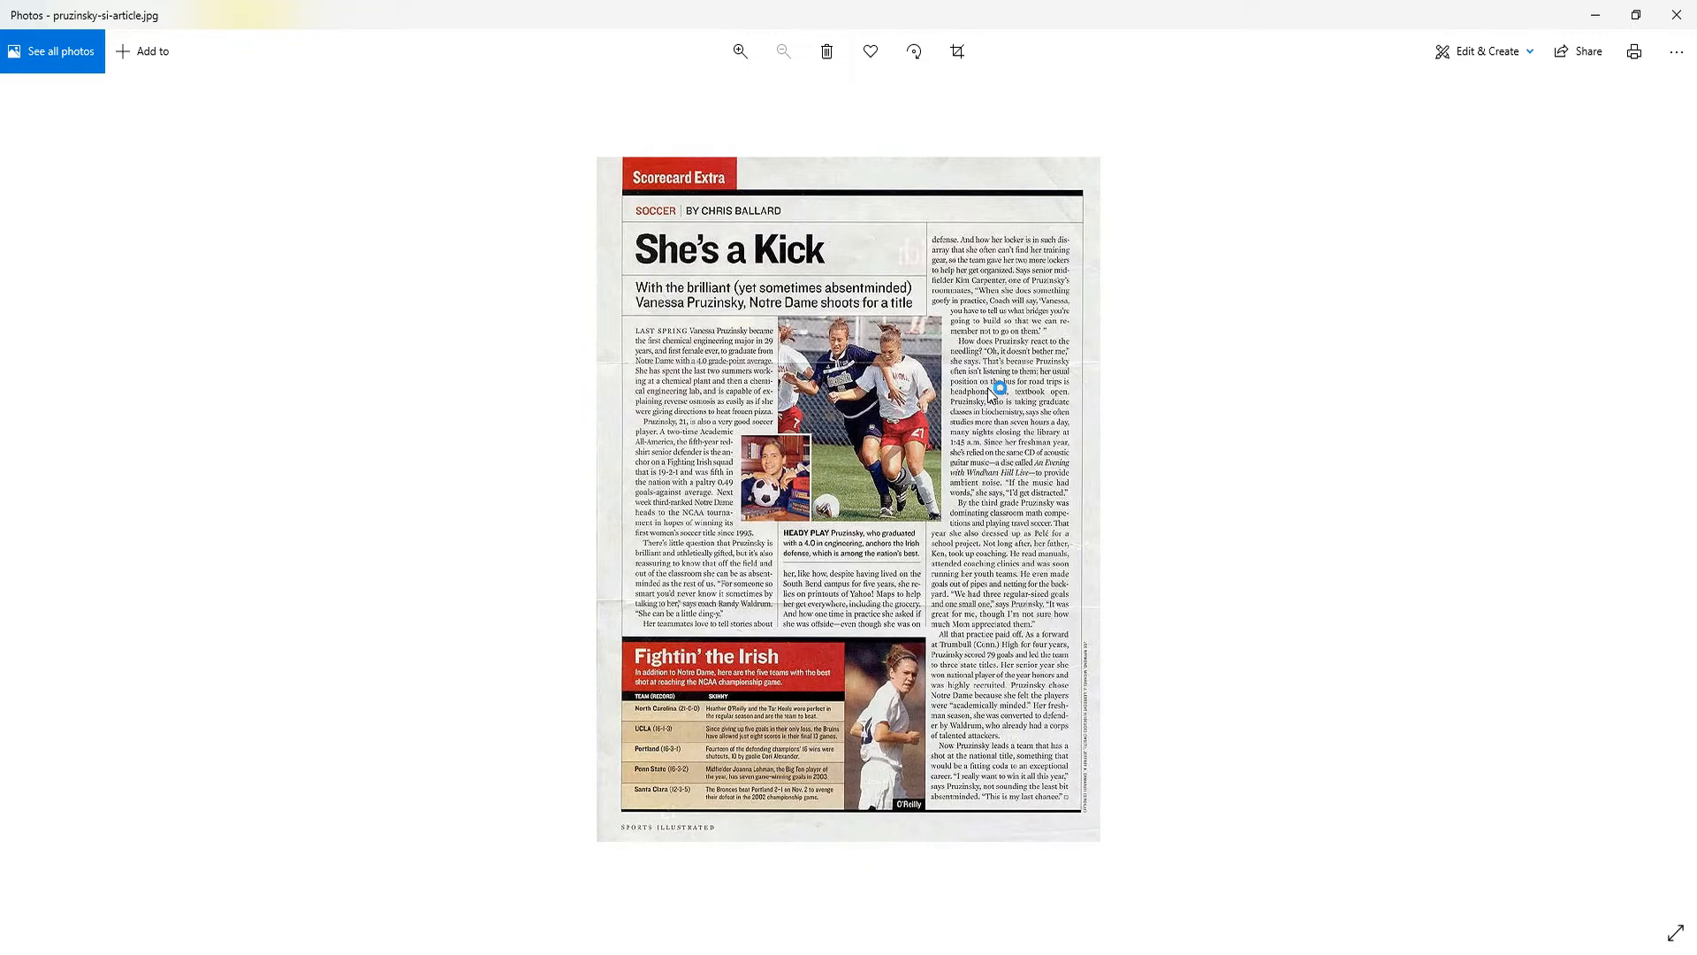
key(Right)
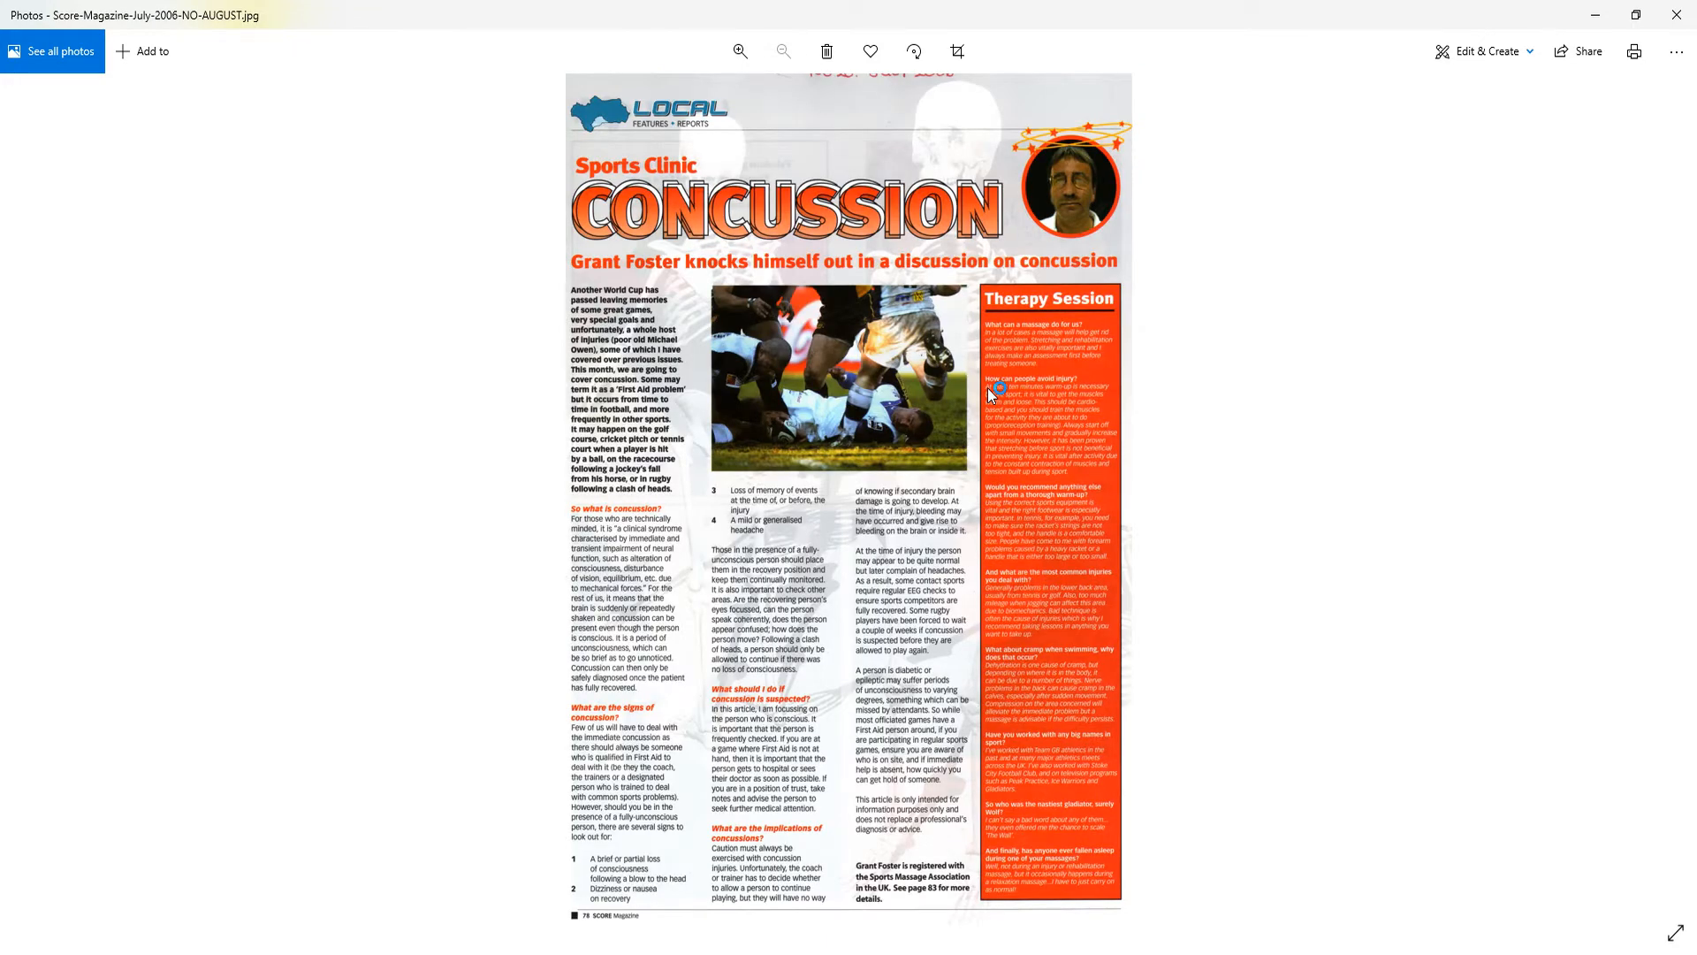
key(Right)
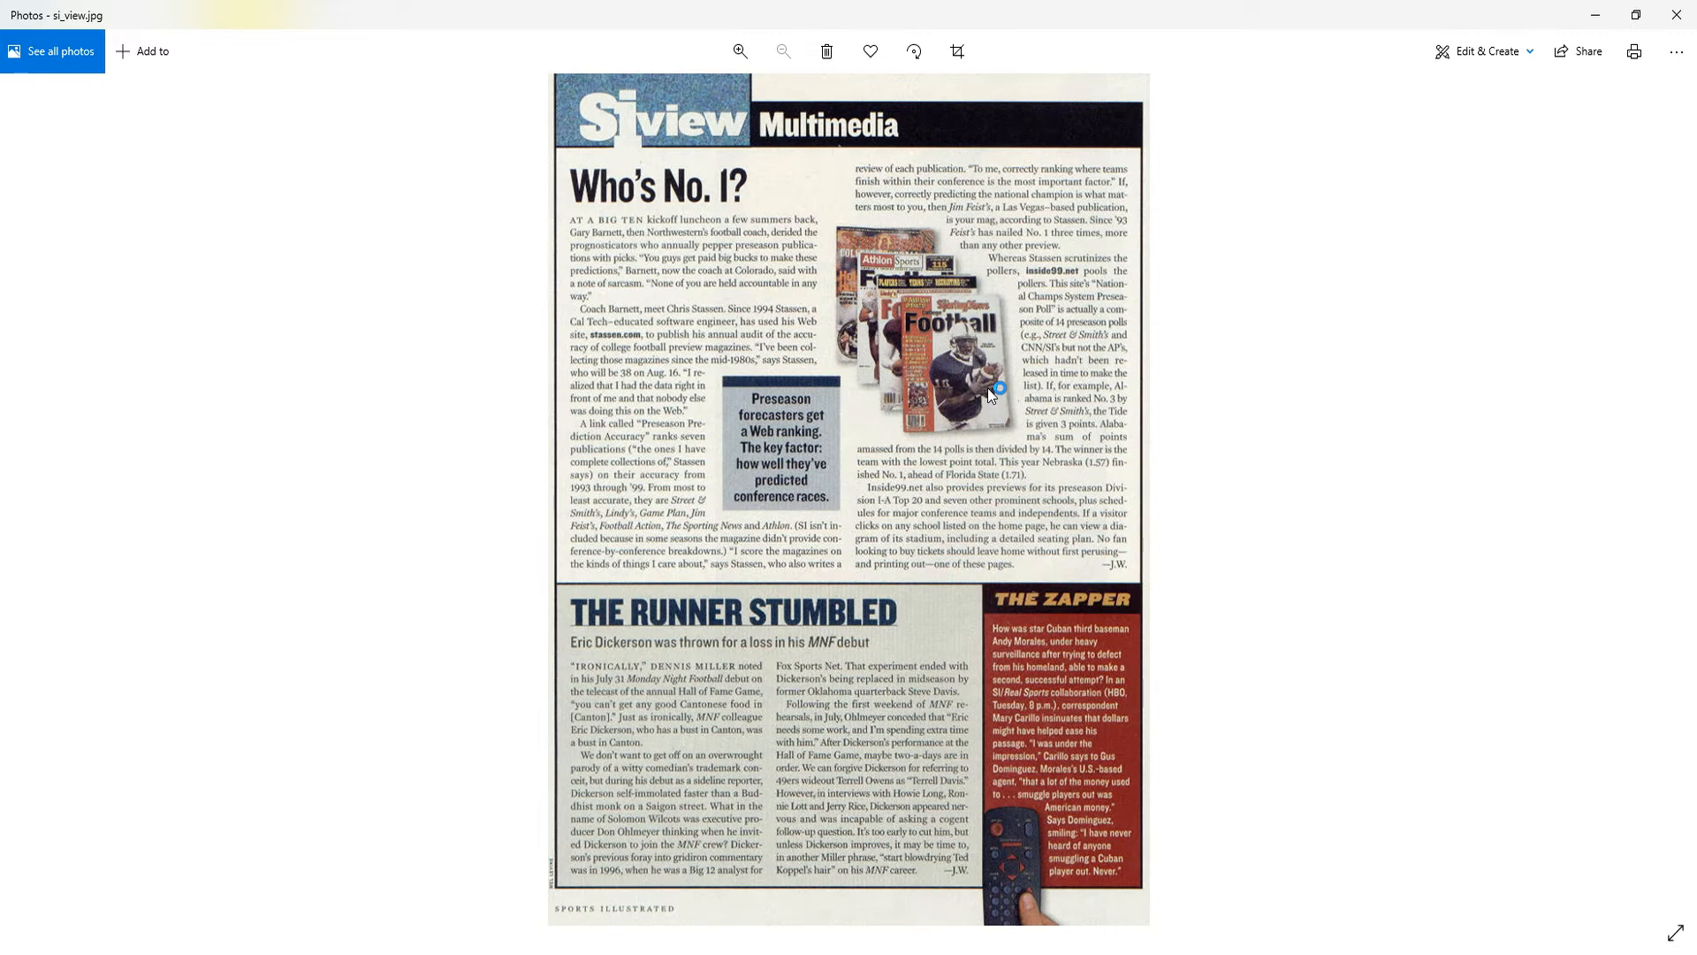
key(Right)
key(Right)
key(Right)
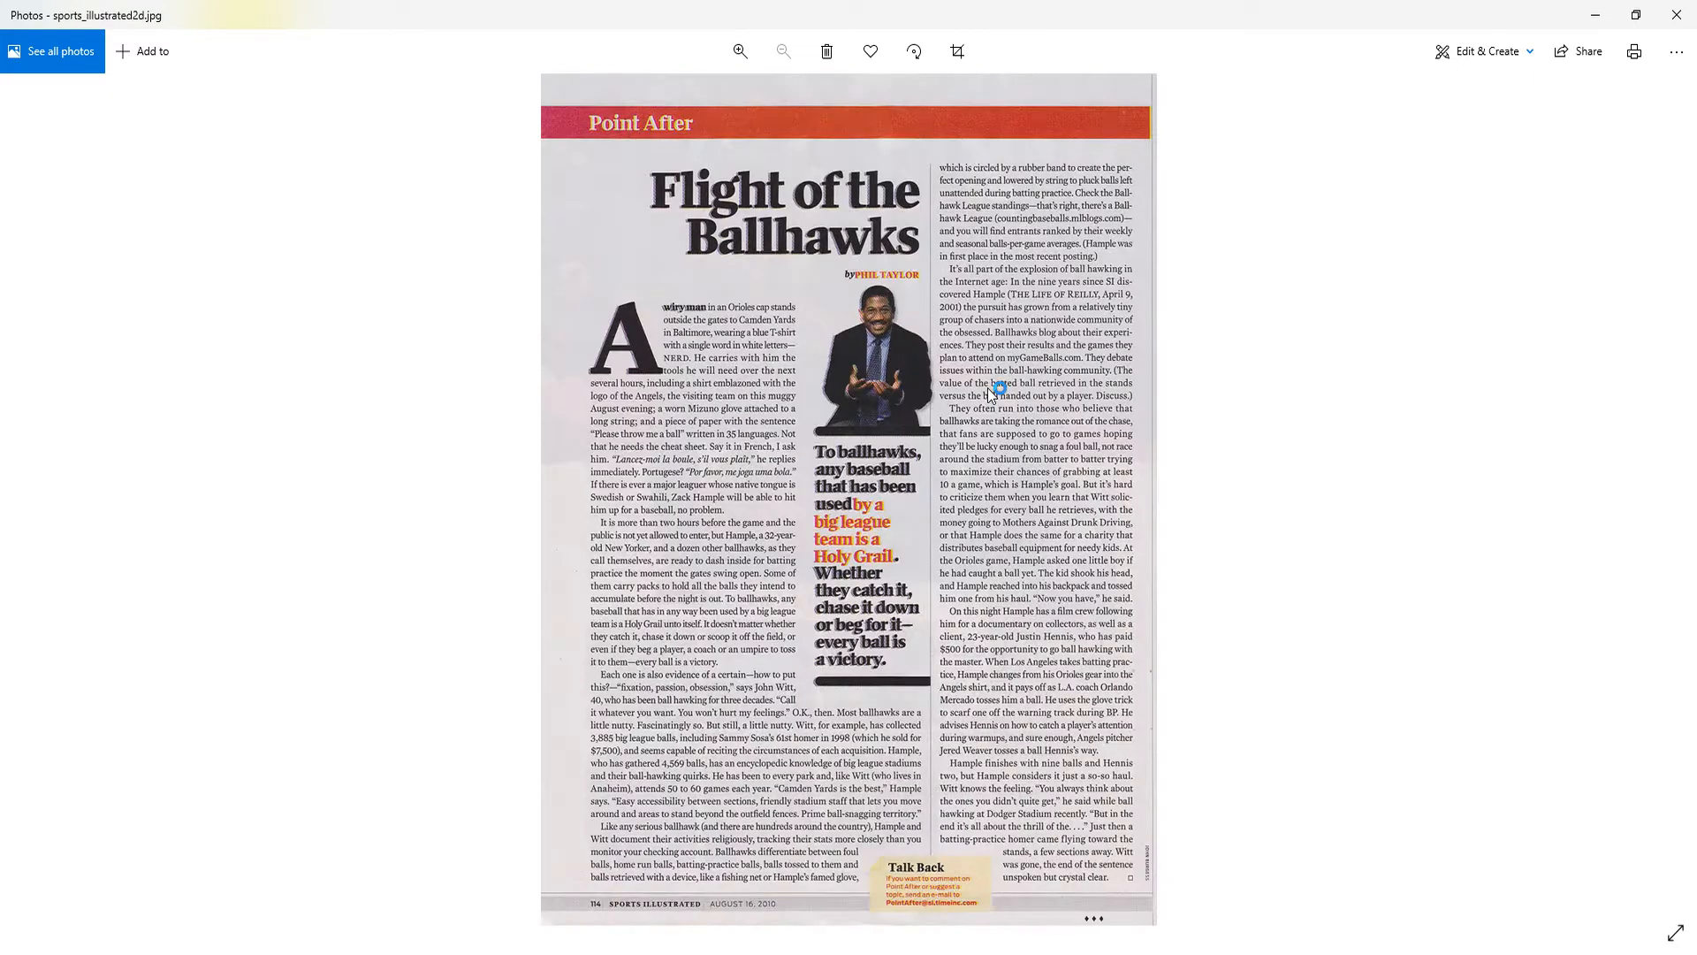
click(1595, 15)
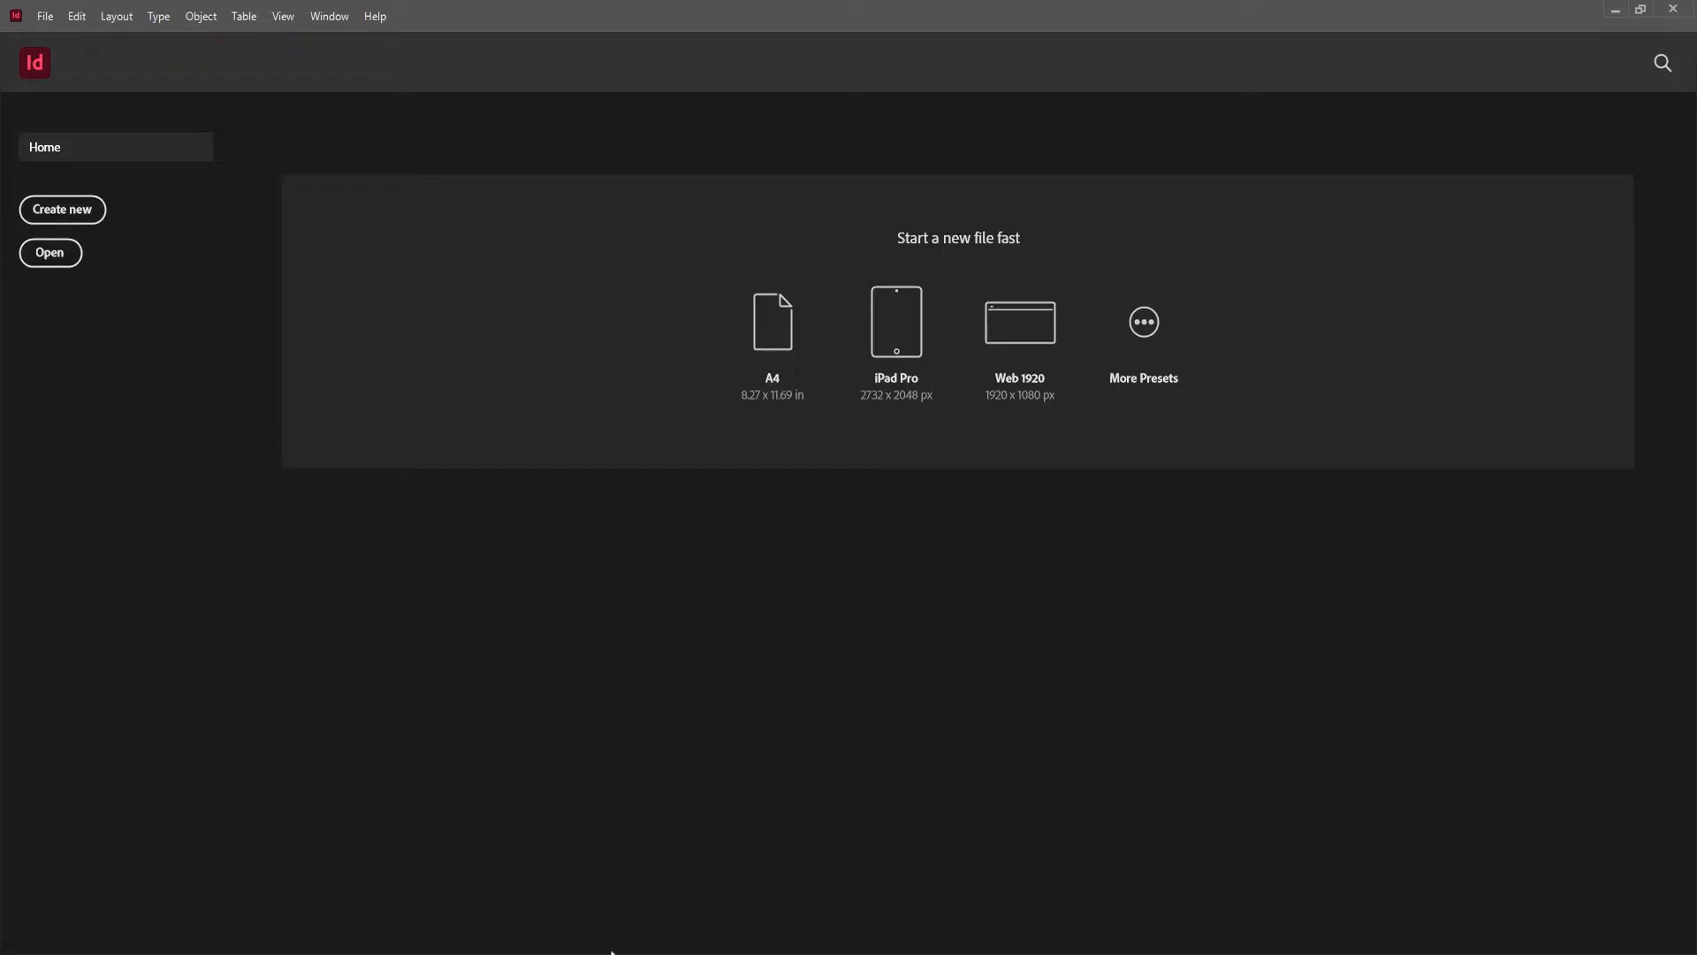
Step: Create a new 8 x 10 in portrait document with five facing pages and 0.5 in margins, using inches as the unit
click(94, 216)
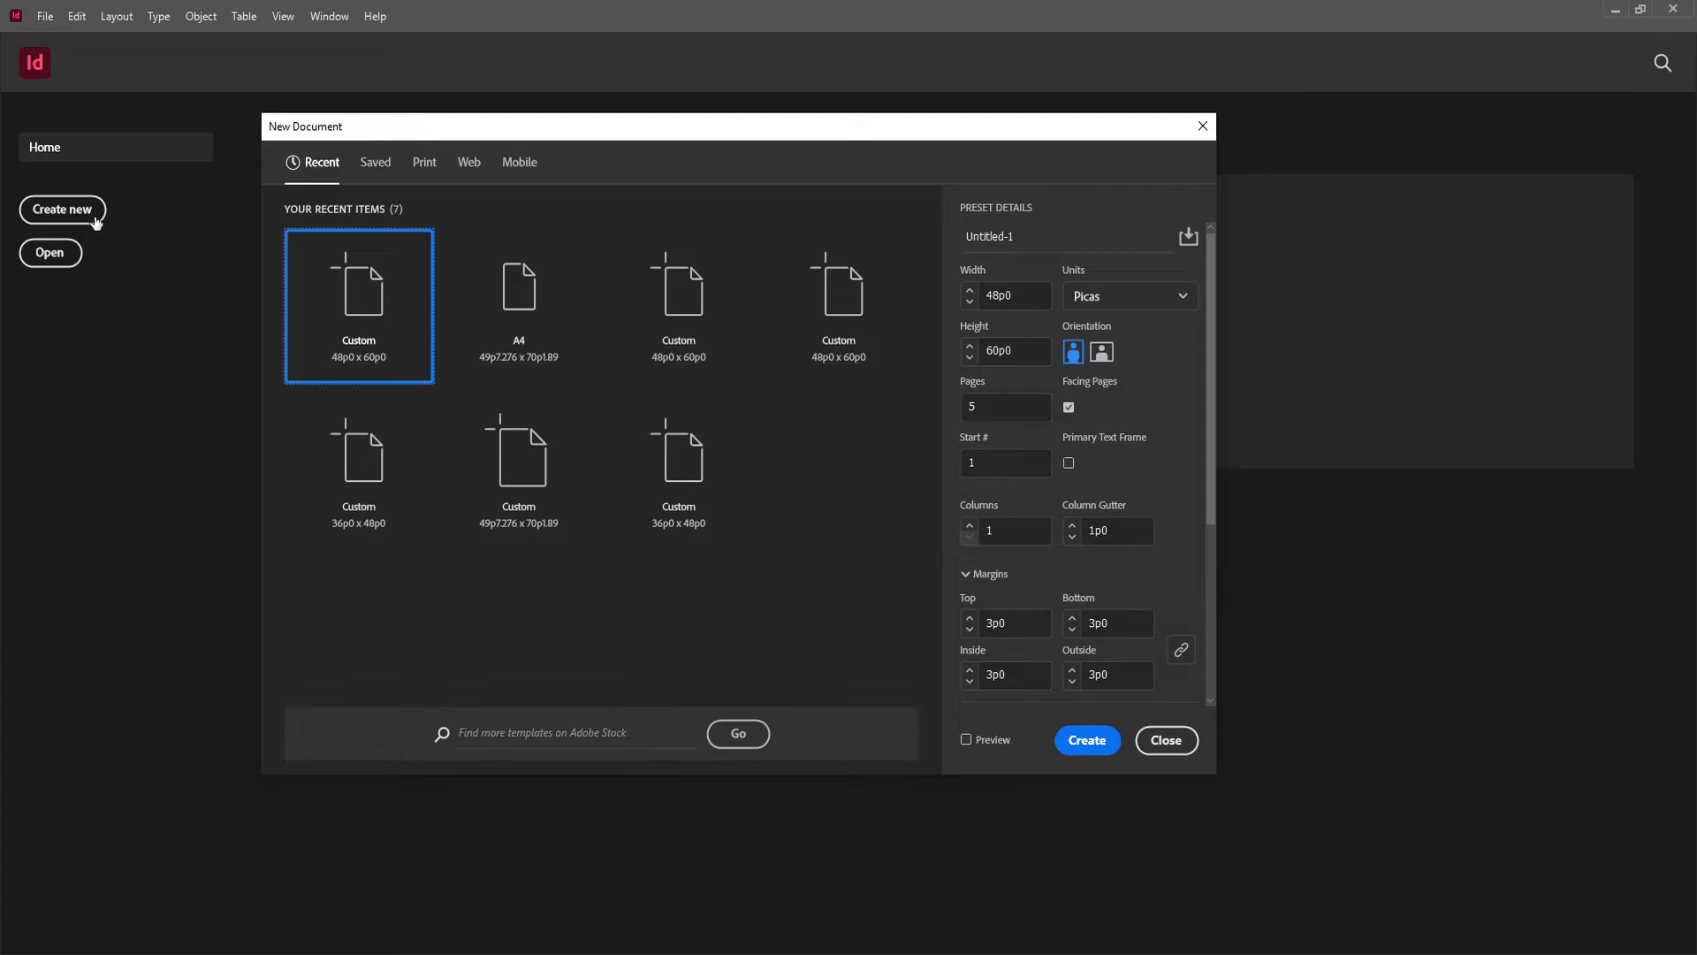
click(1174, 301)
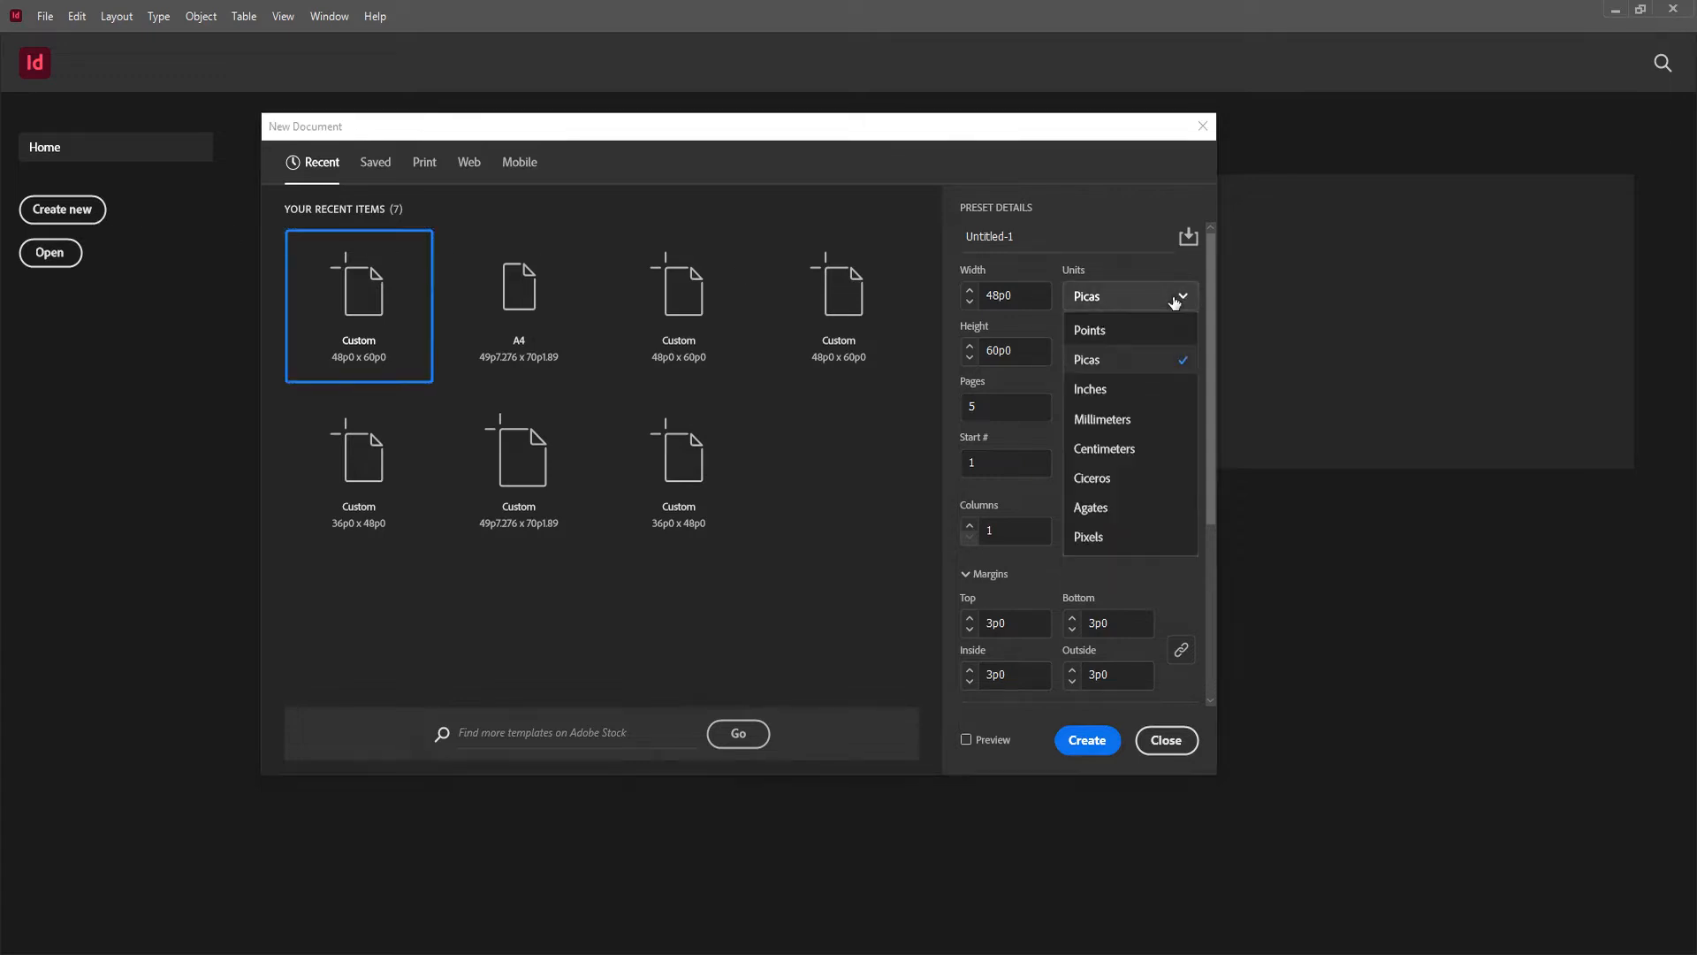
click(1131, 395)
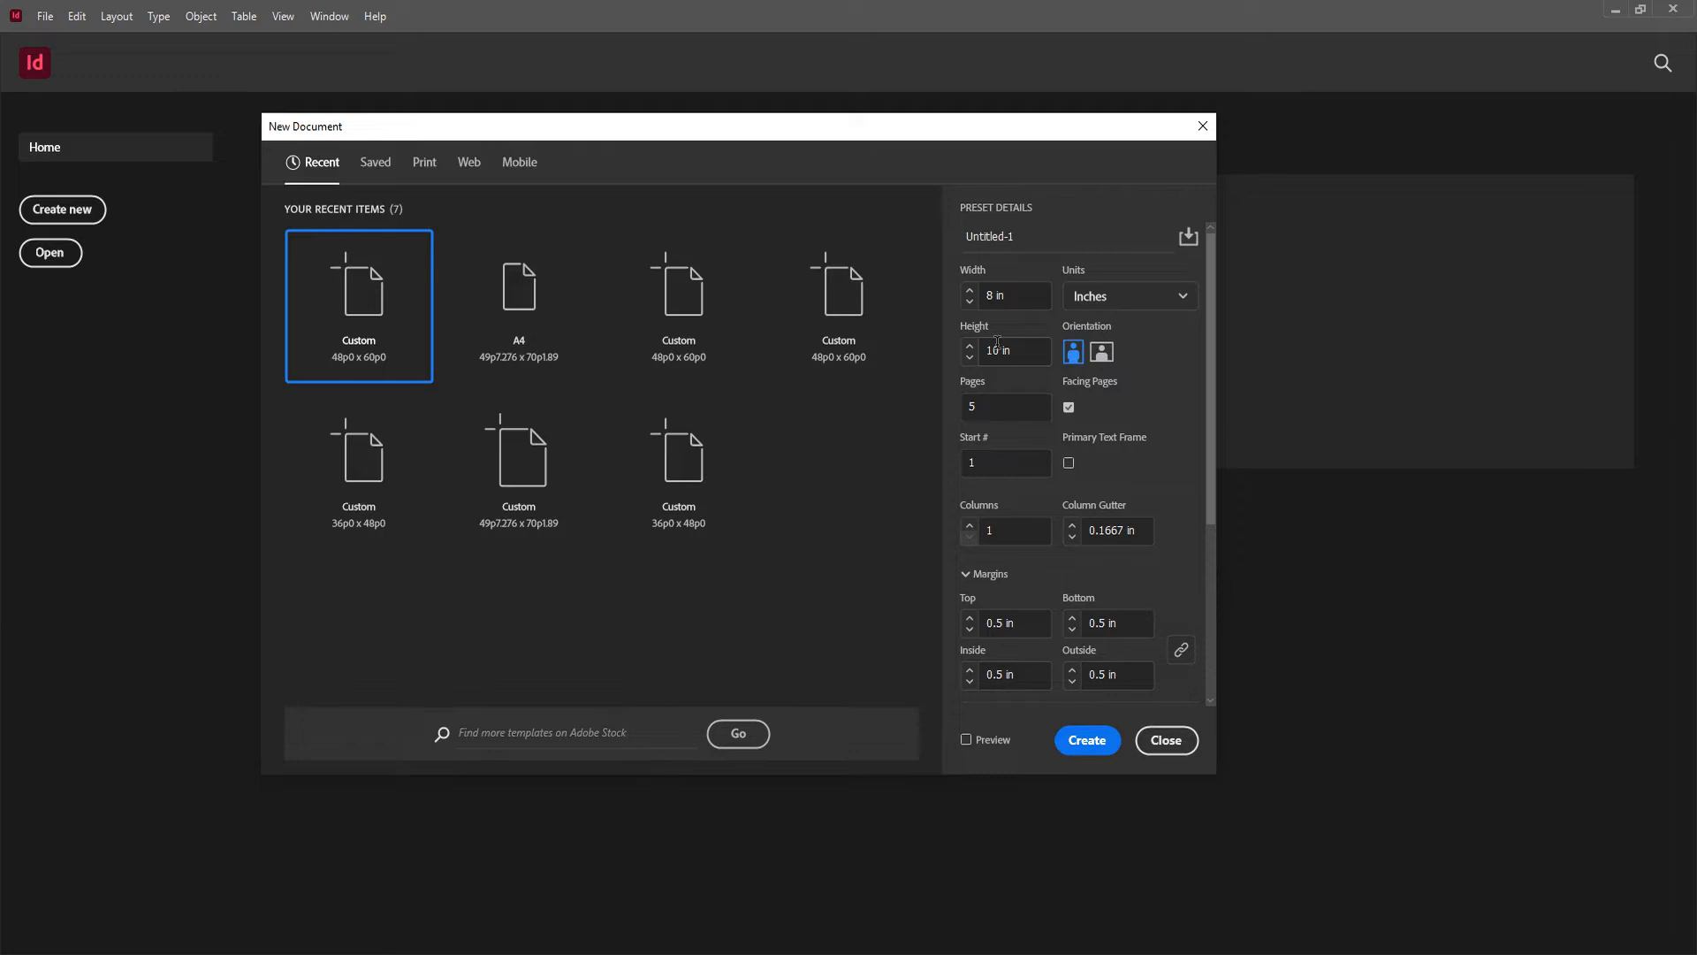
click(1068, 407)
click(1068, 407)
click(1069, 407)
click(1181, 650)
click(1075, 747)
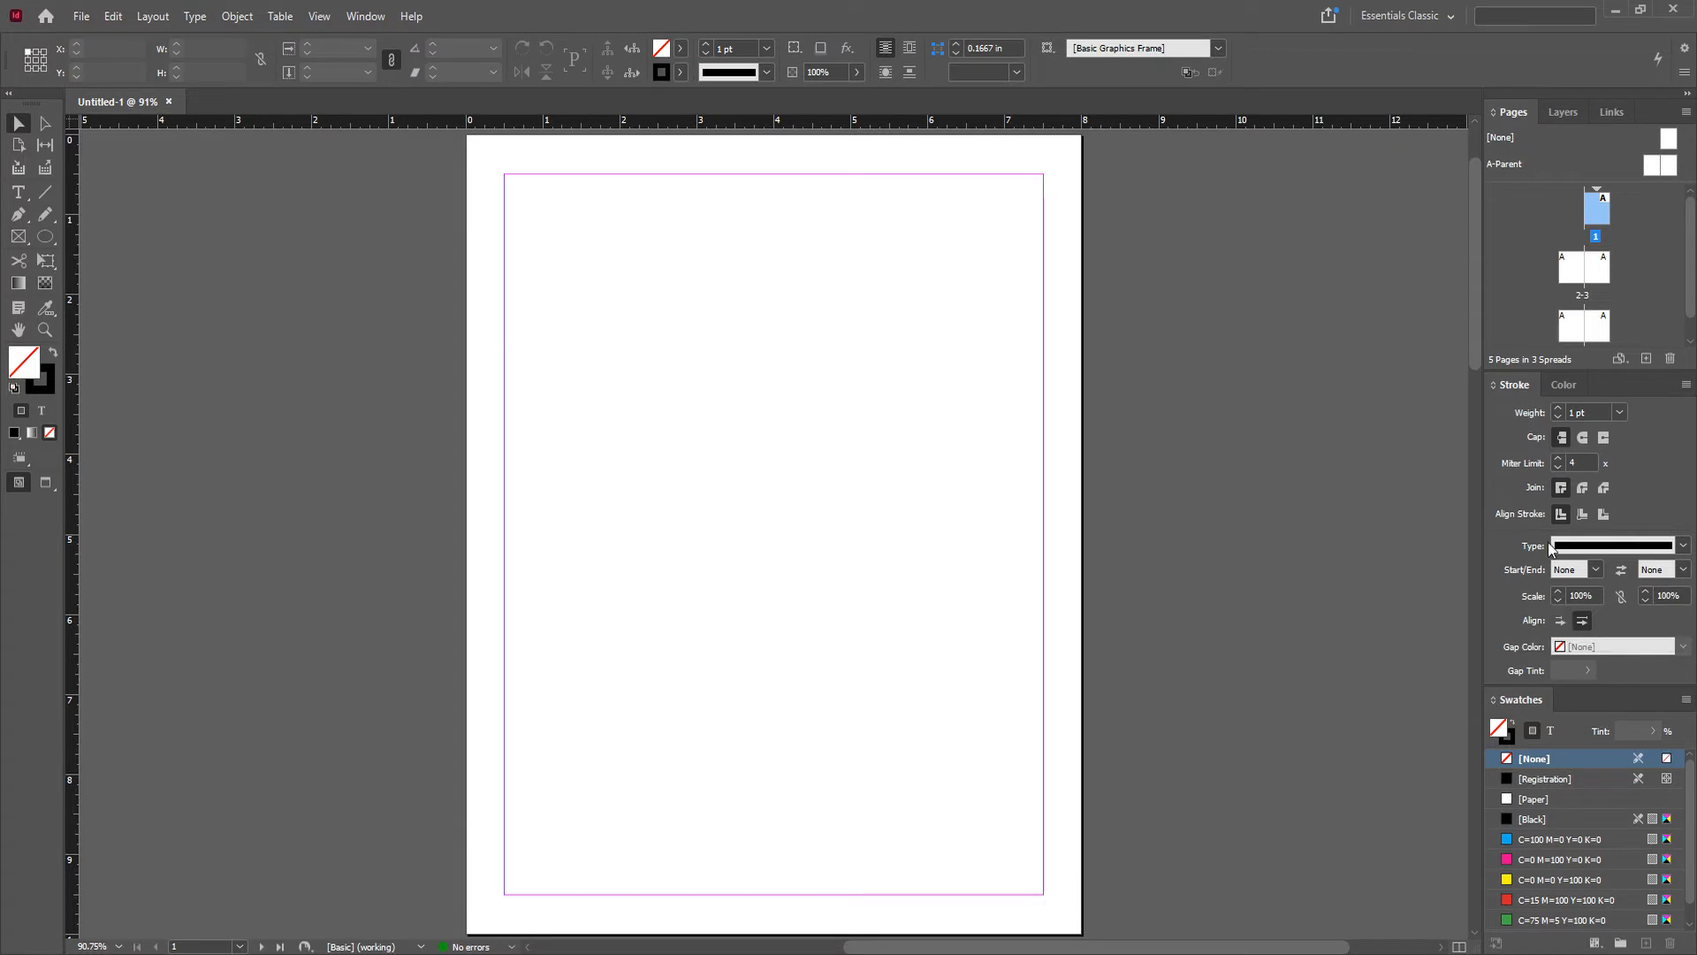
click(363, 17)
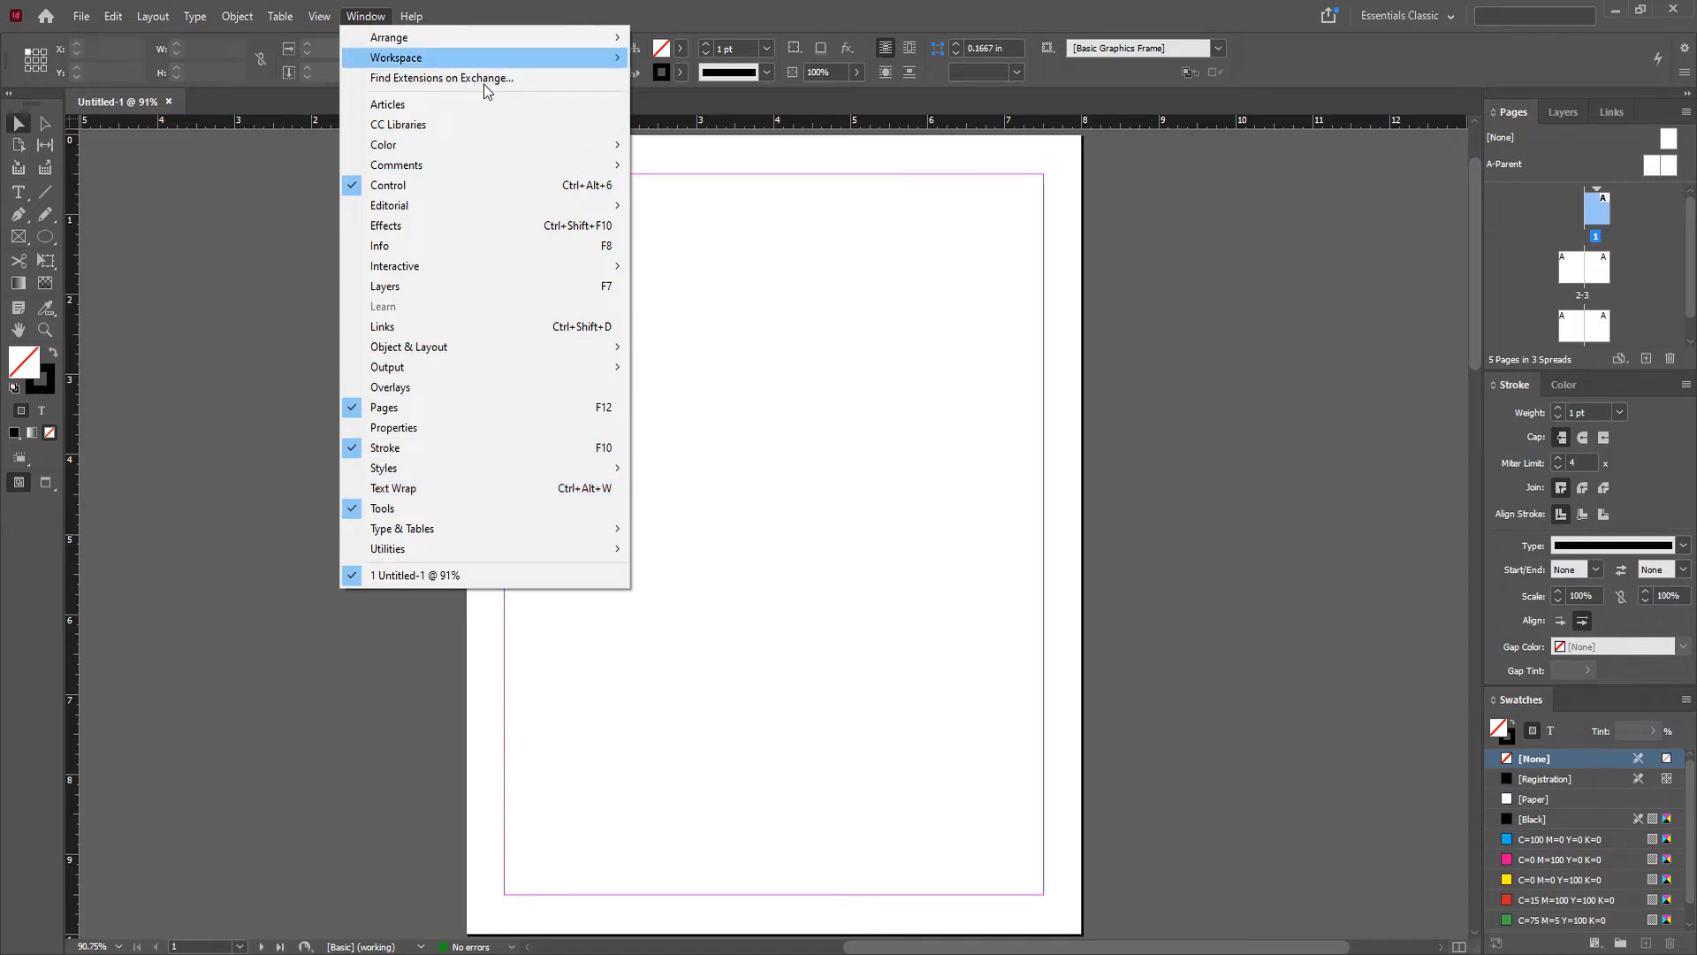
mouse_move(485, 83)
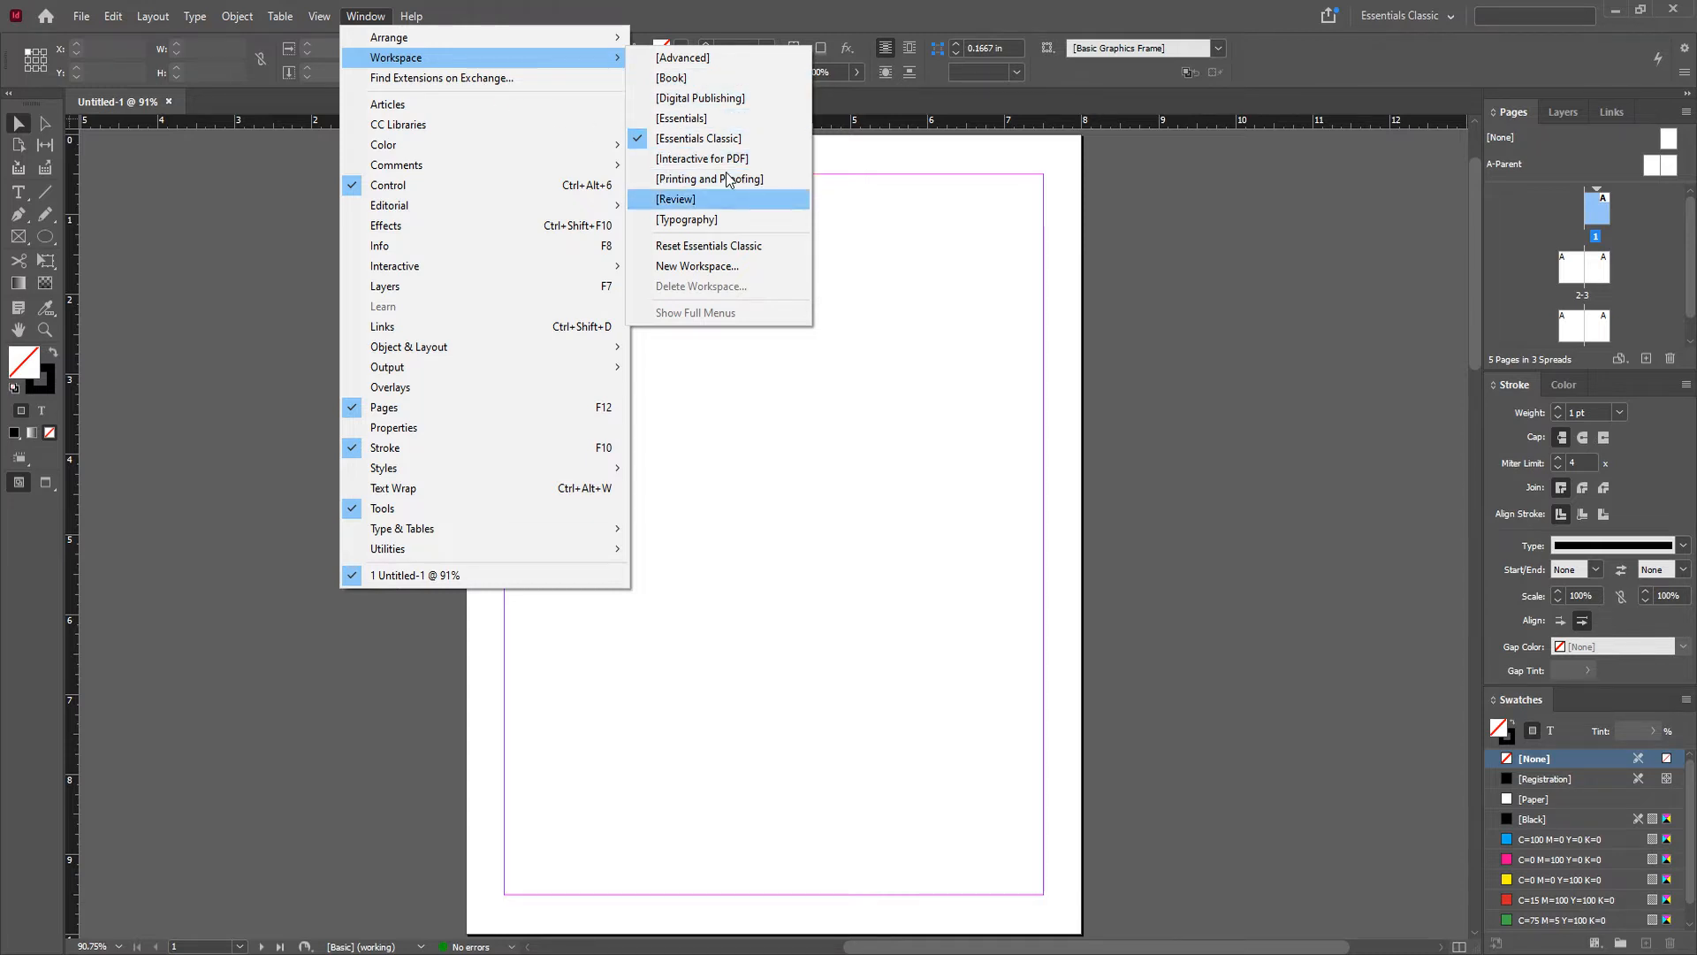
key(Down)
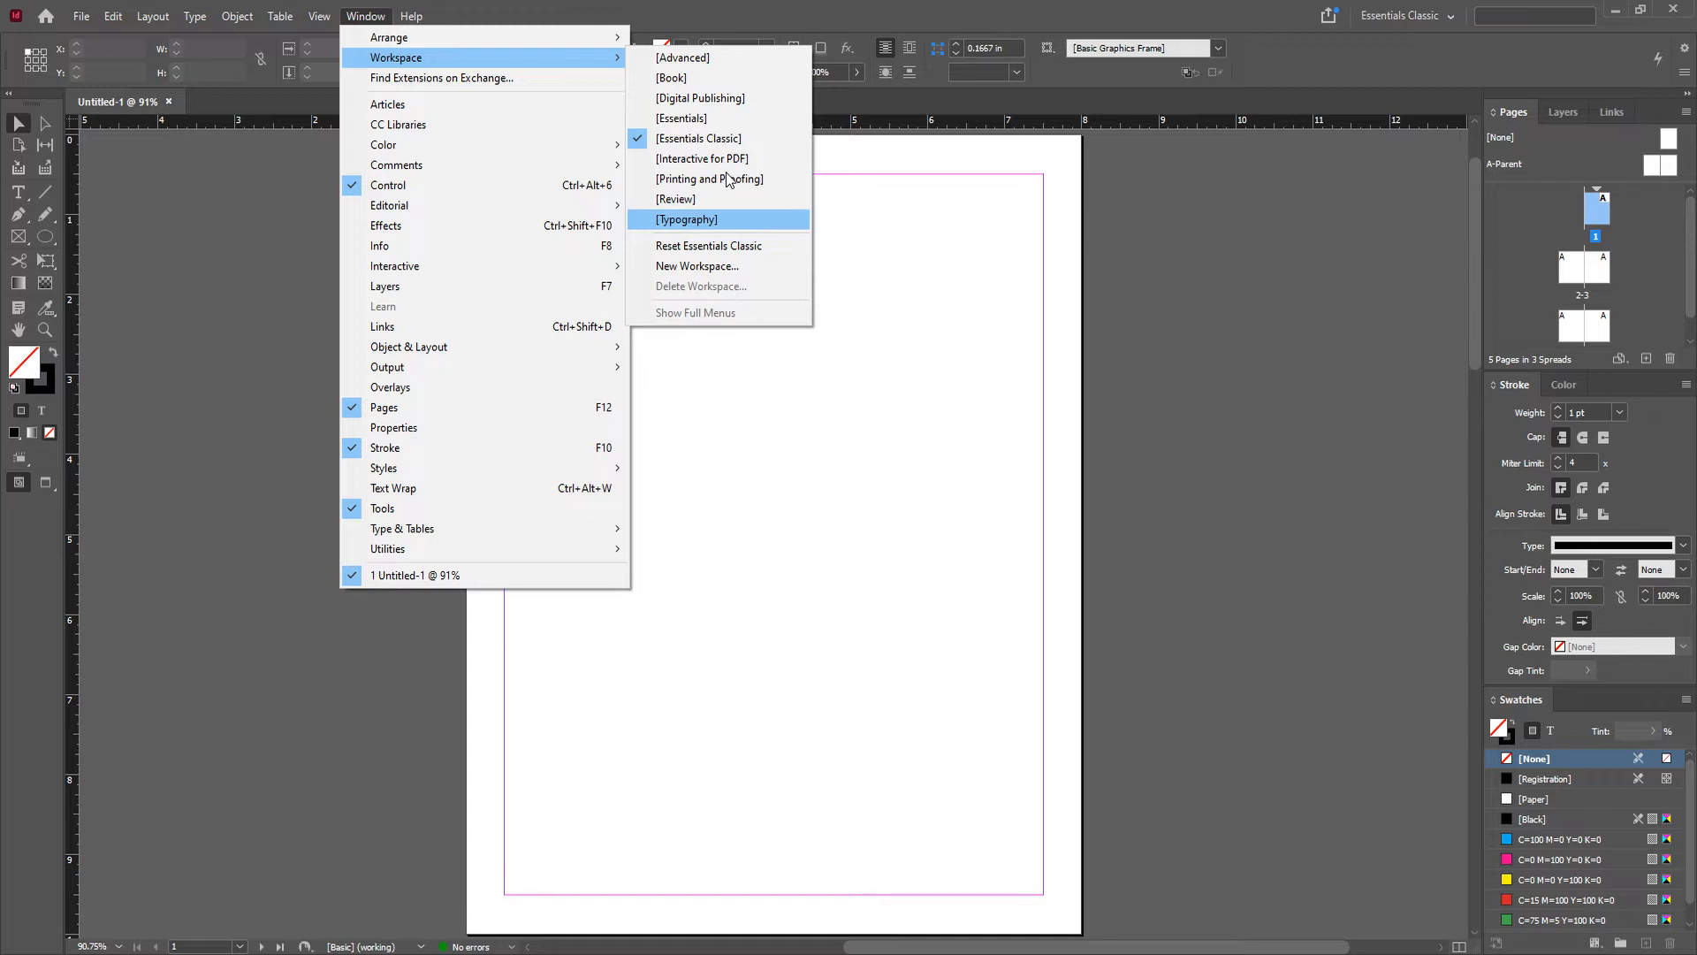
key(Up)
key(Up)
key(Up)
key(Up)
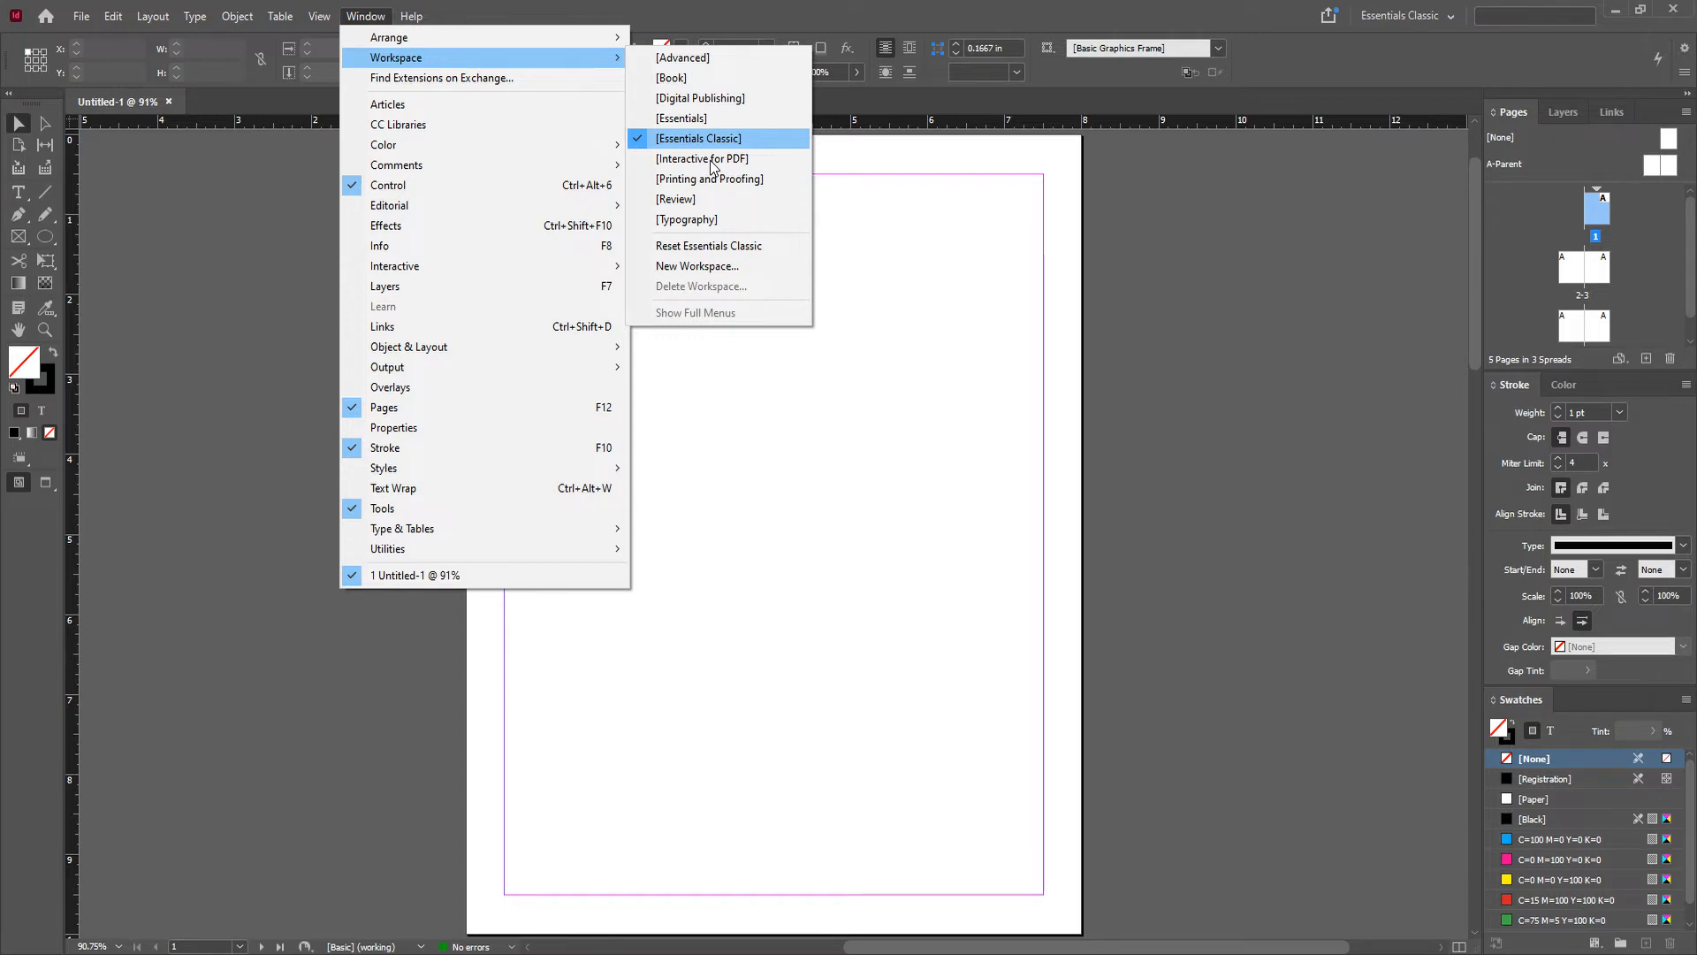
Step: Detach and close the Swatches panel, and restore the default layout by resetting the Essentials Classic workspace
drag(1521, 699, 1217, 569)
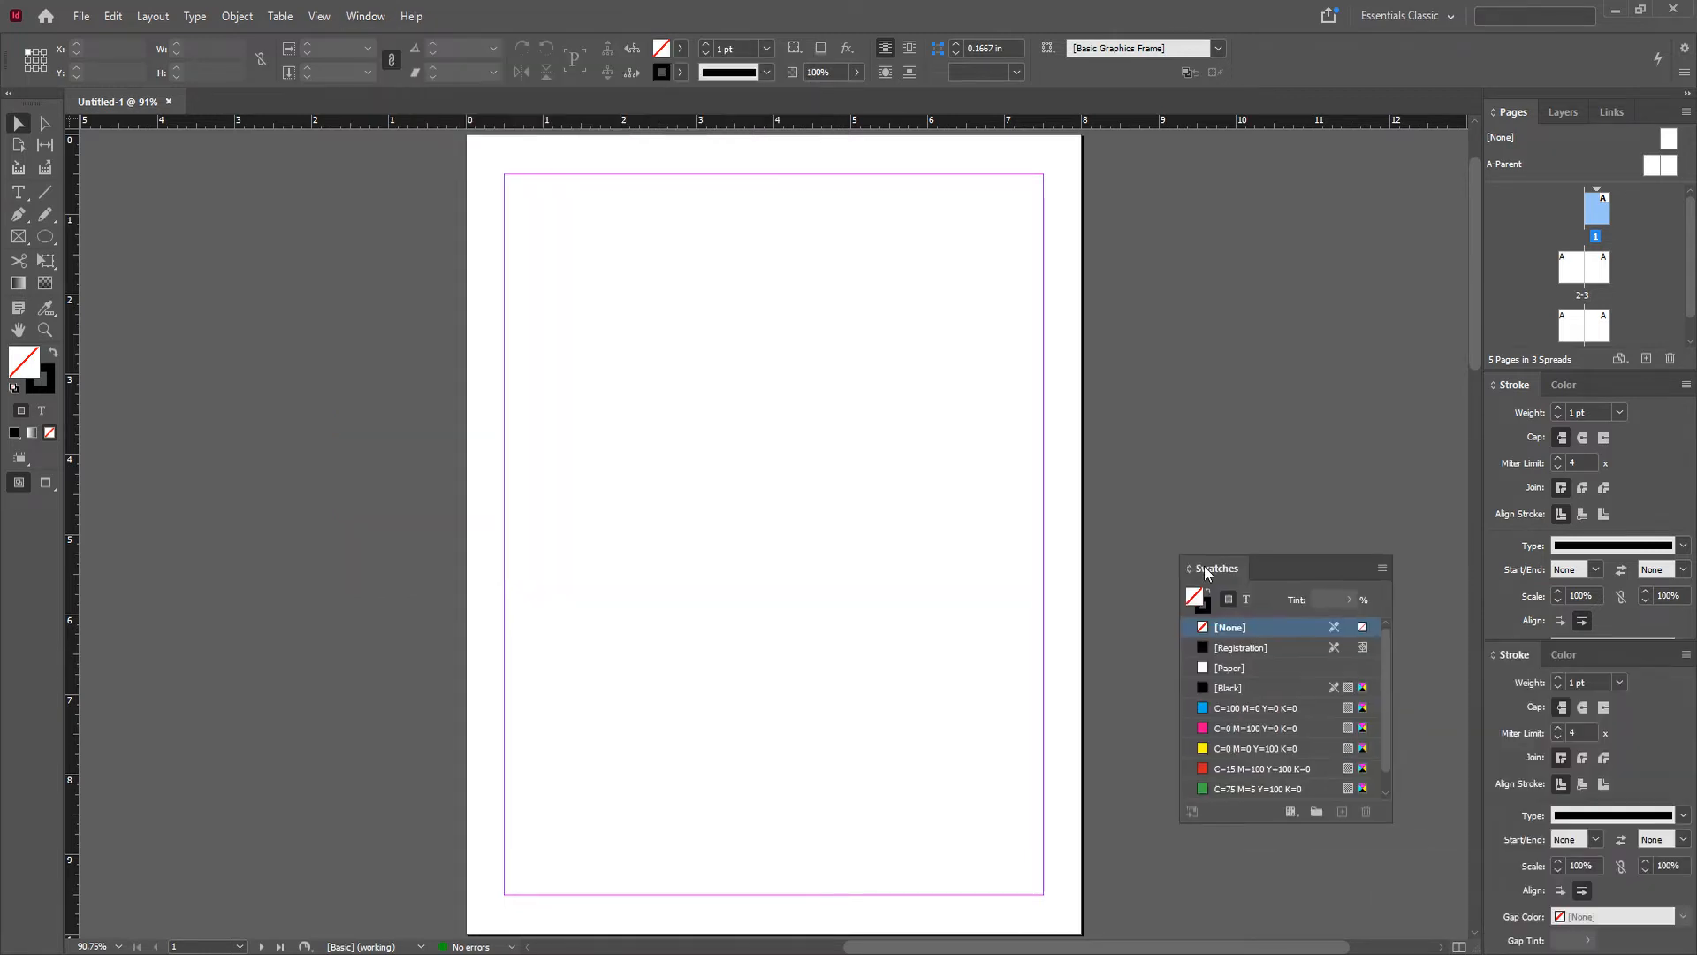
click(1385, 550)
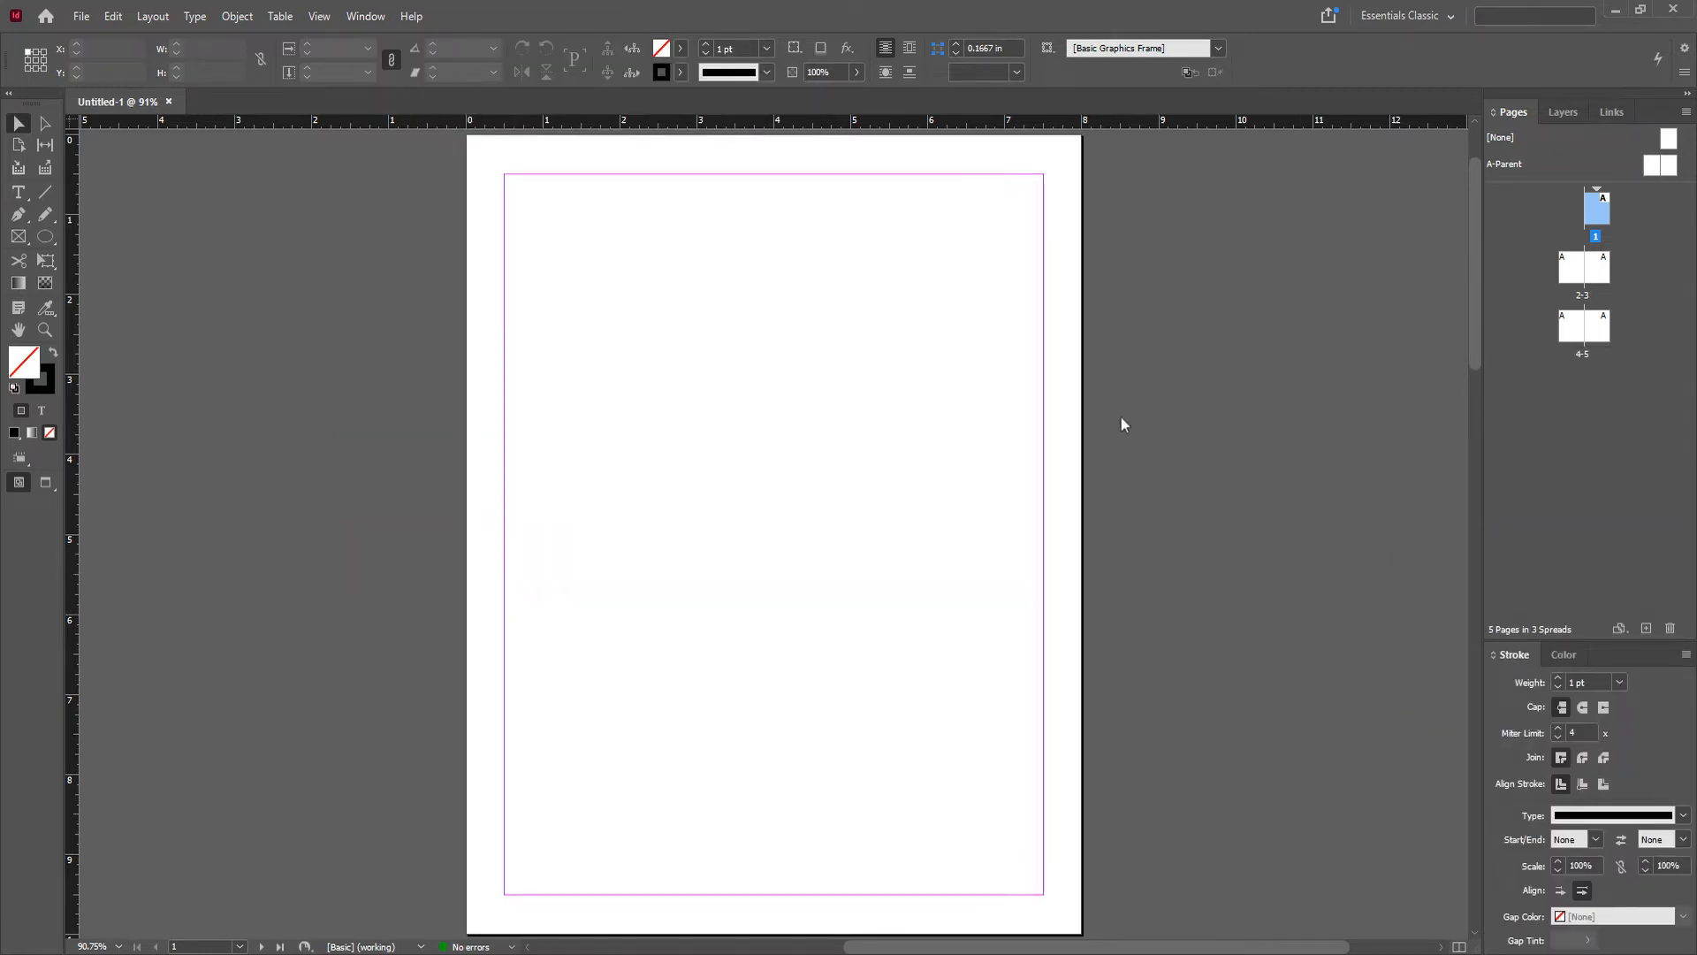
click(365, 16)
mouse_move(381, 57)
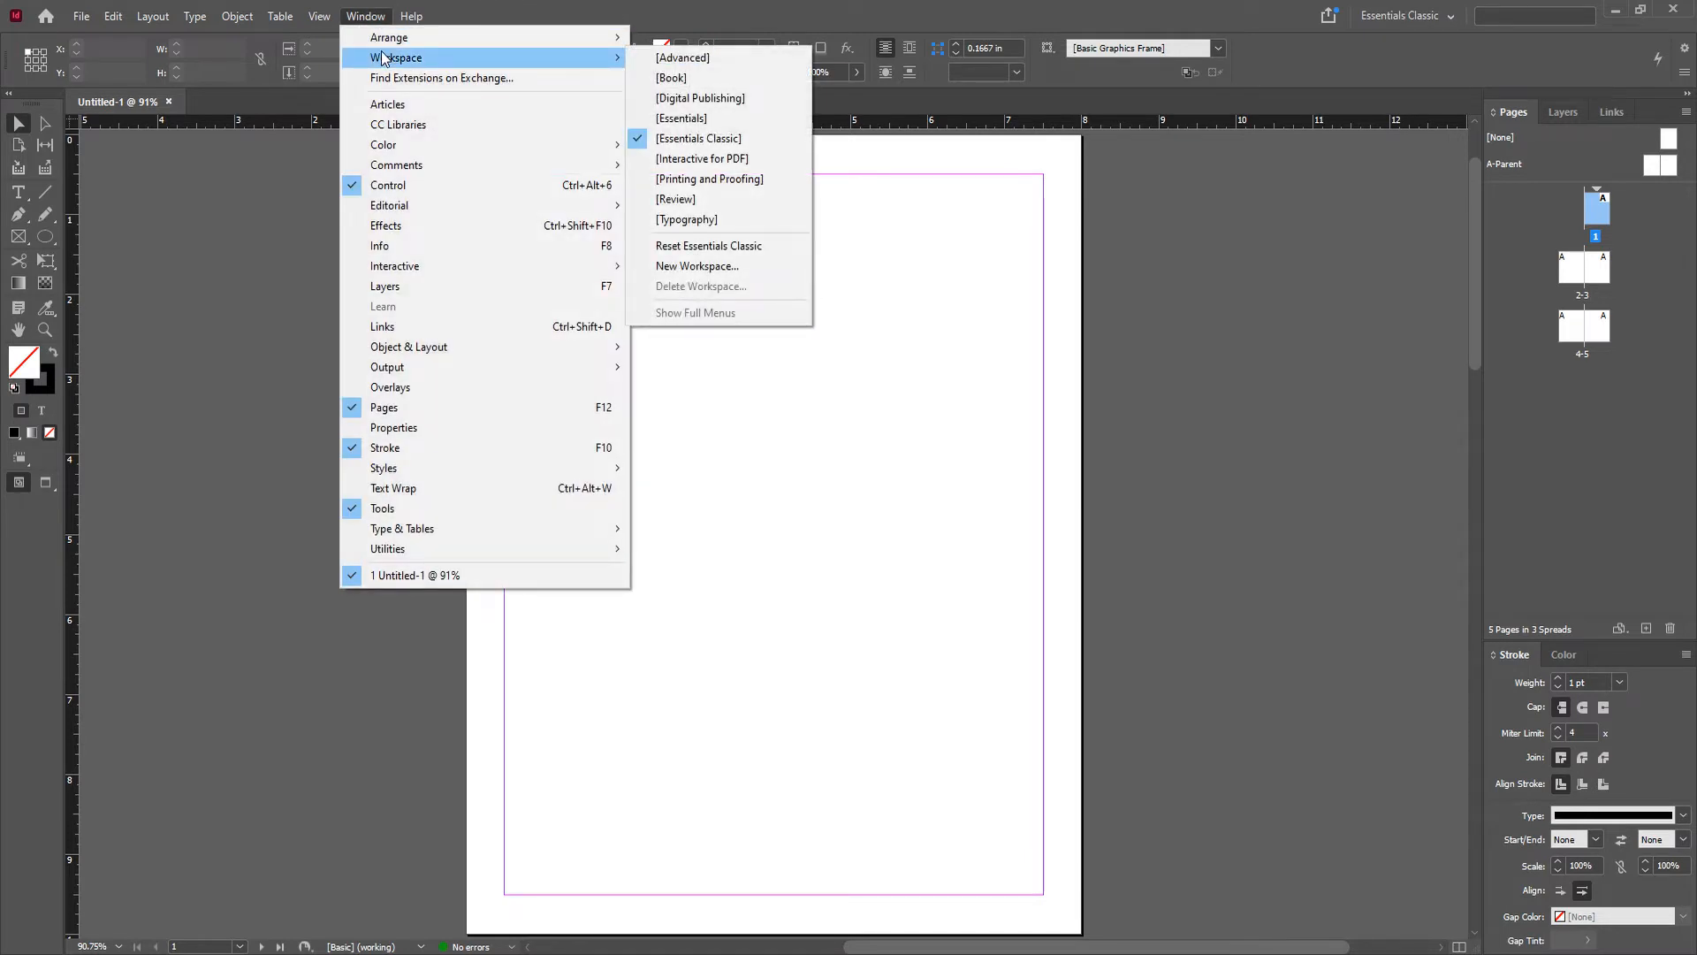
click(737, 246)
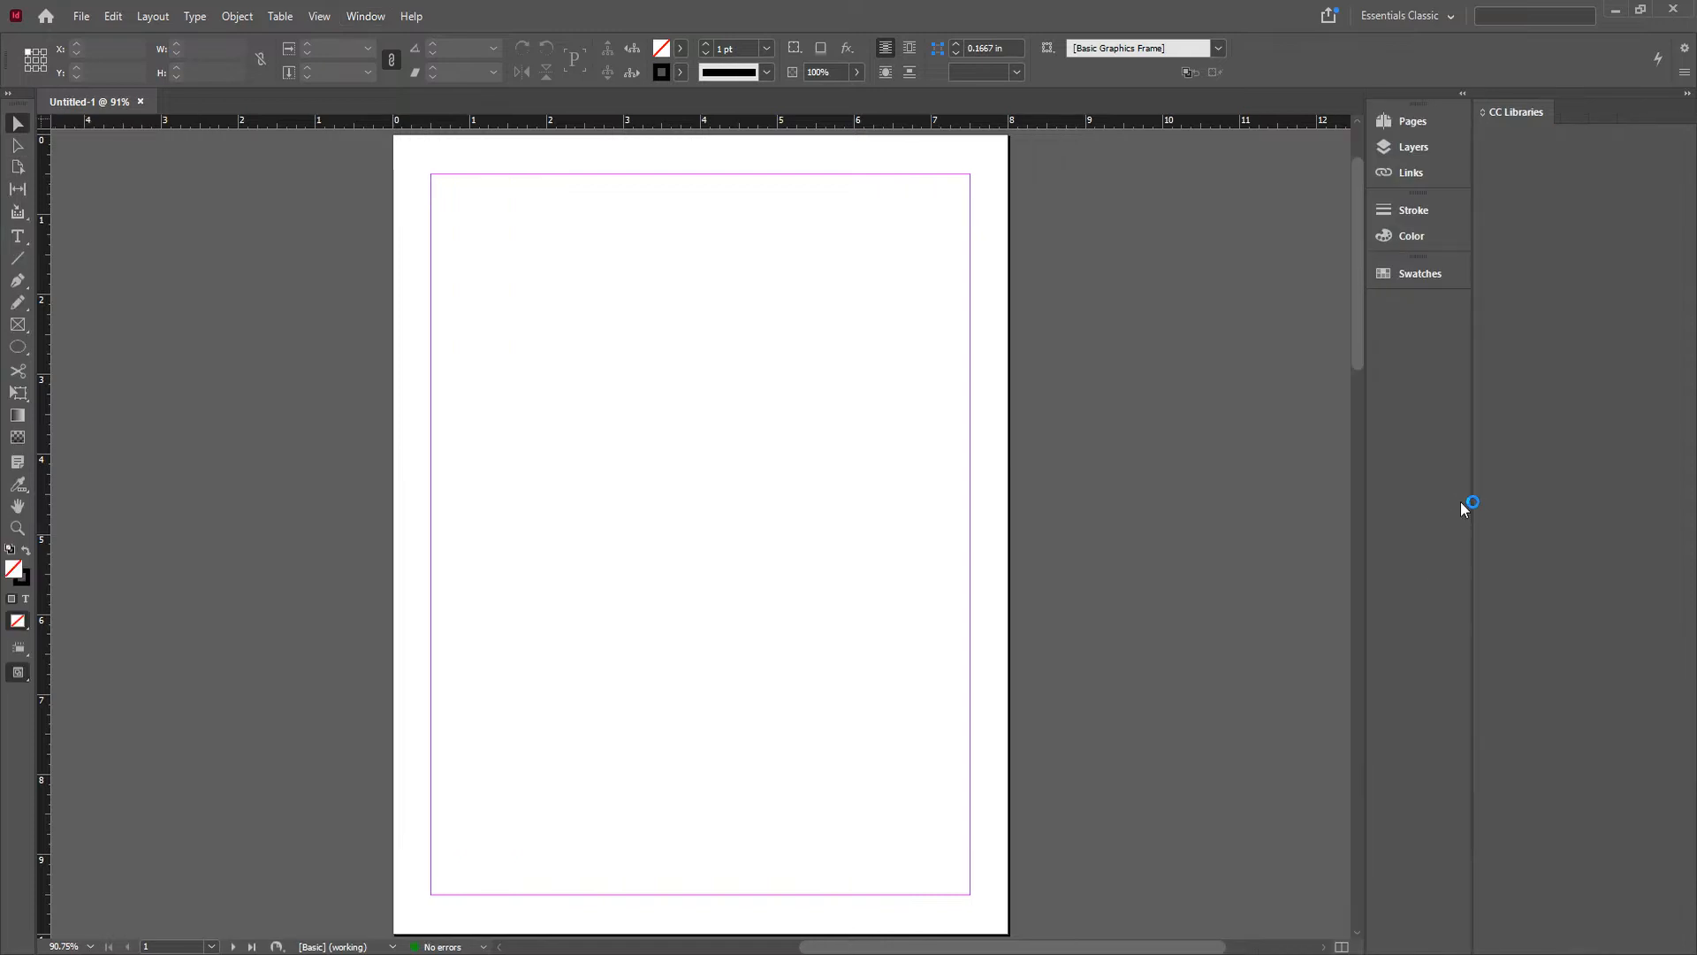
Step: Arrange the workspace with expanded docked panels and a two-column toolbar, and without the CC Libraries panel
click(1686, 97)
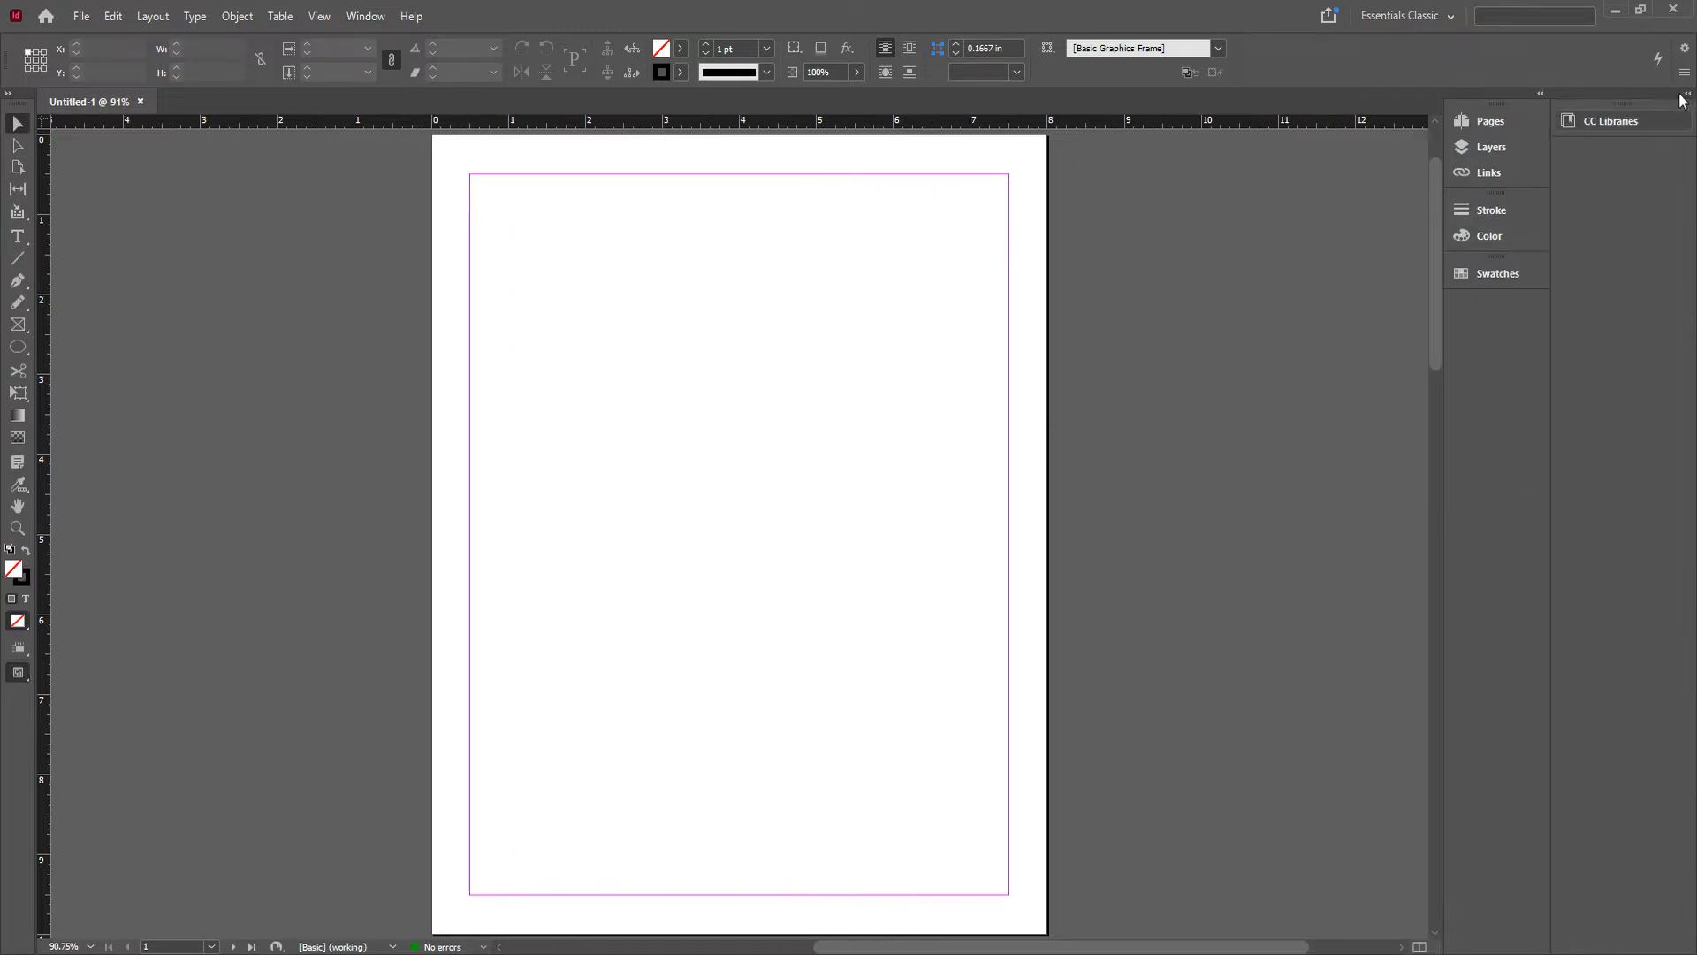
click(1540, 93)
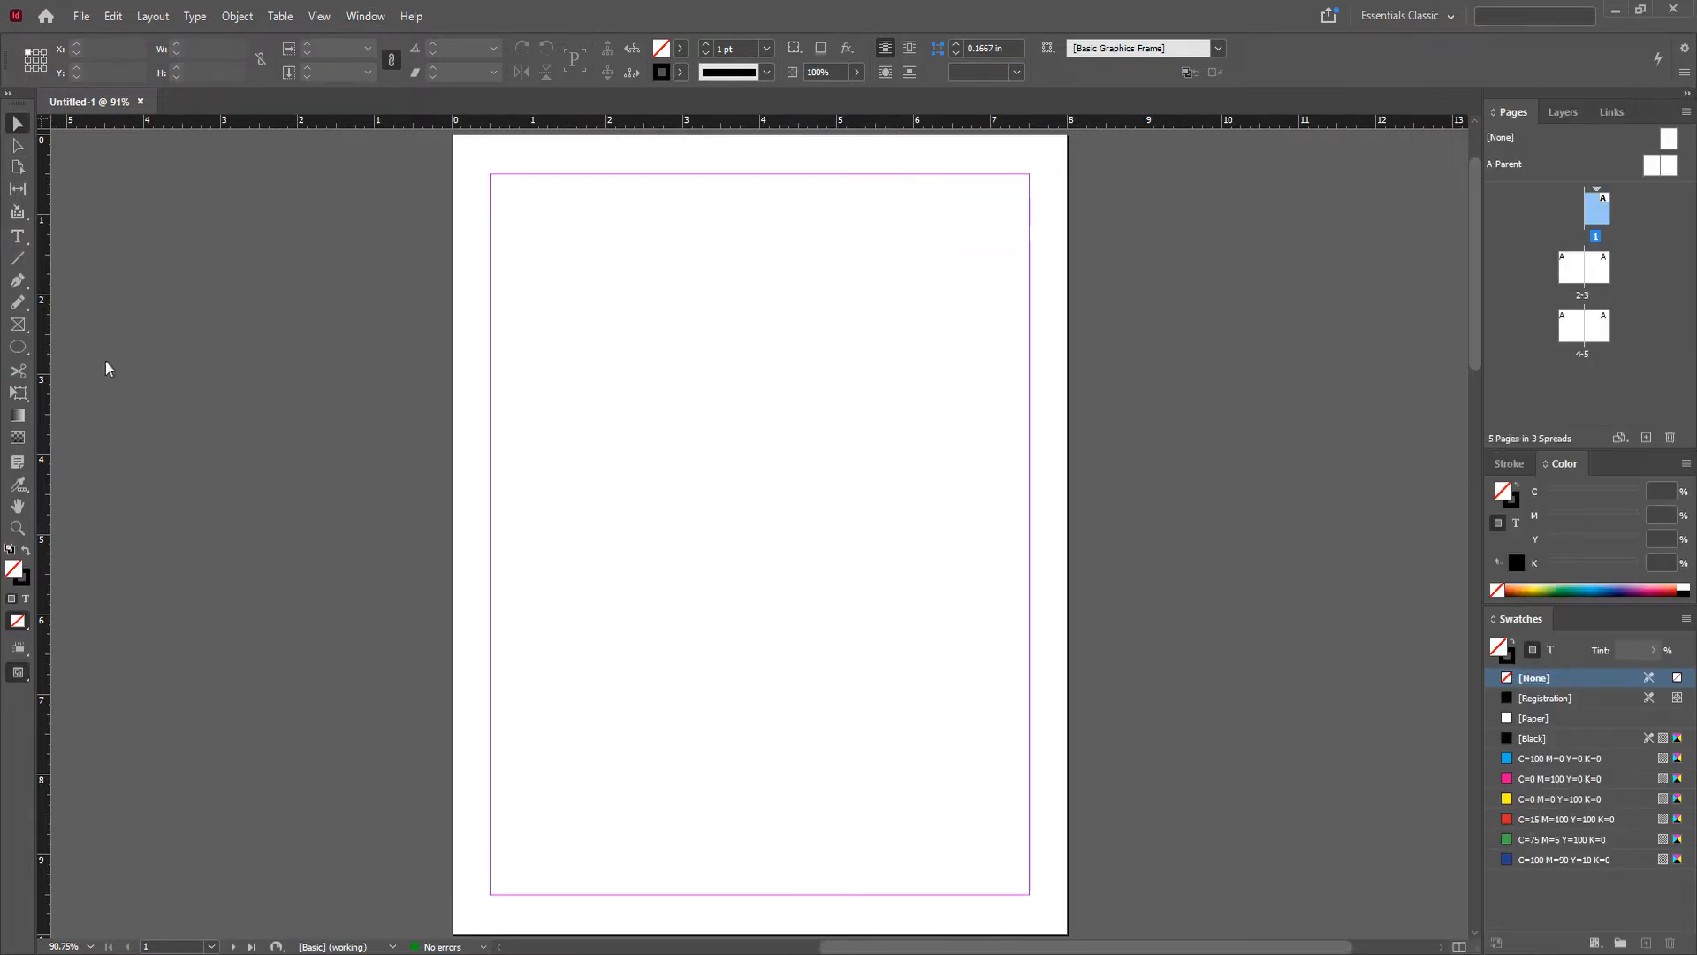
click(8, 94)
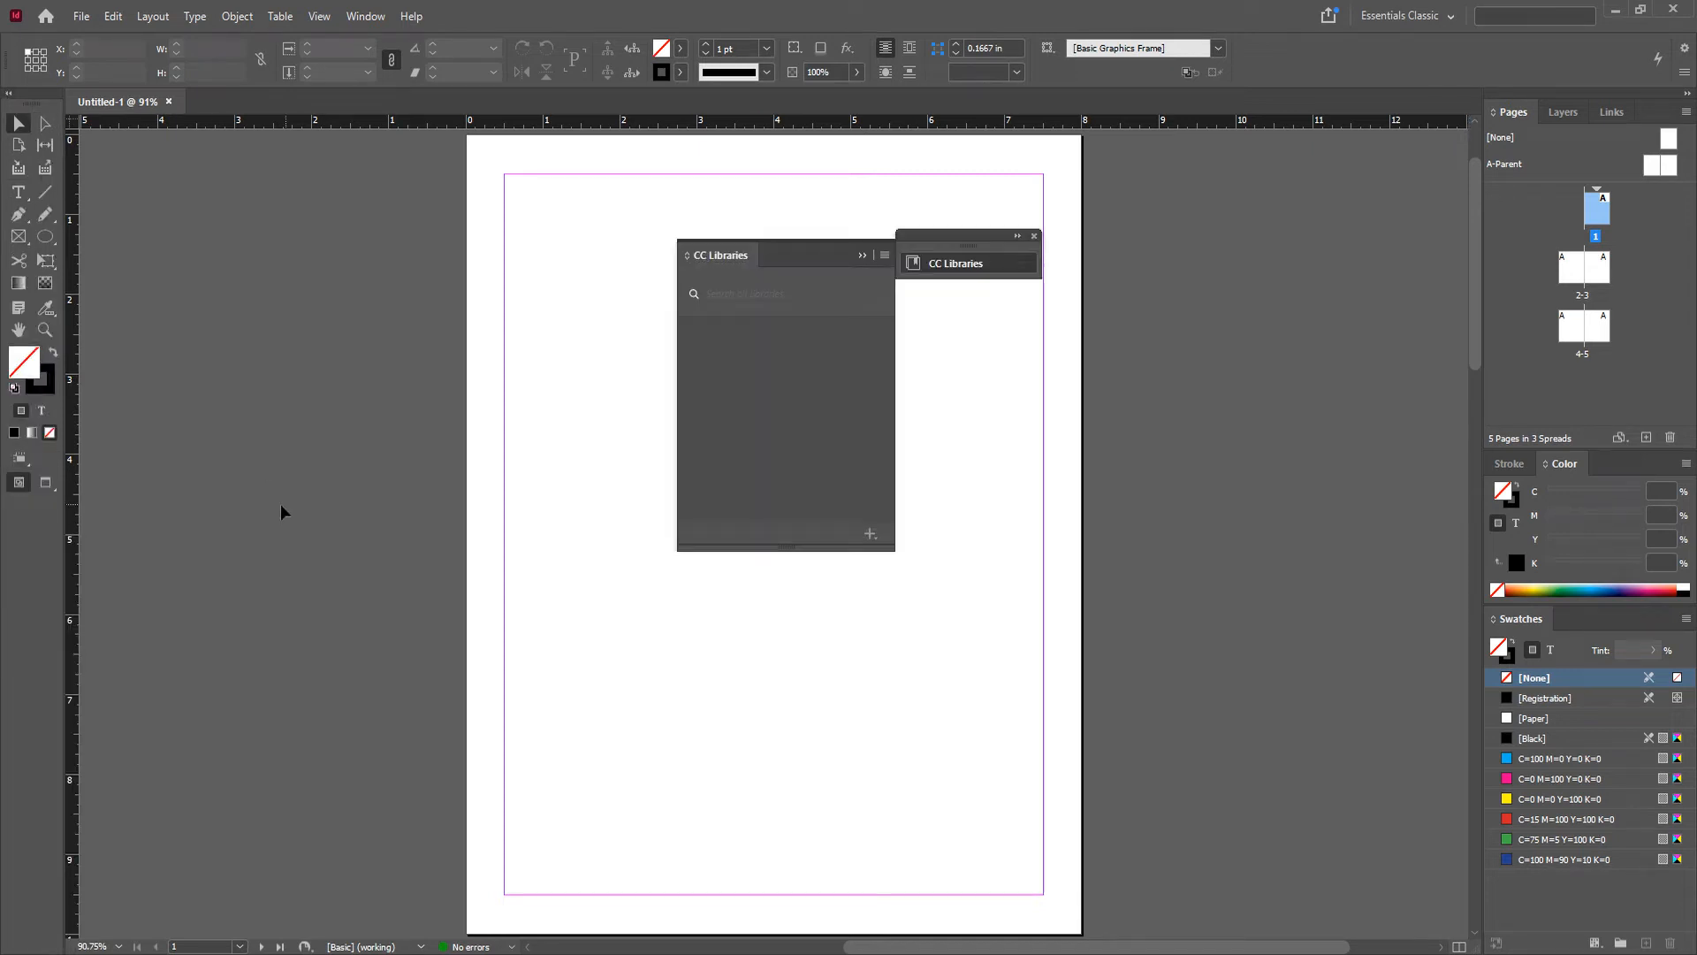
click(1033, 235)
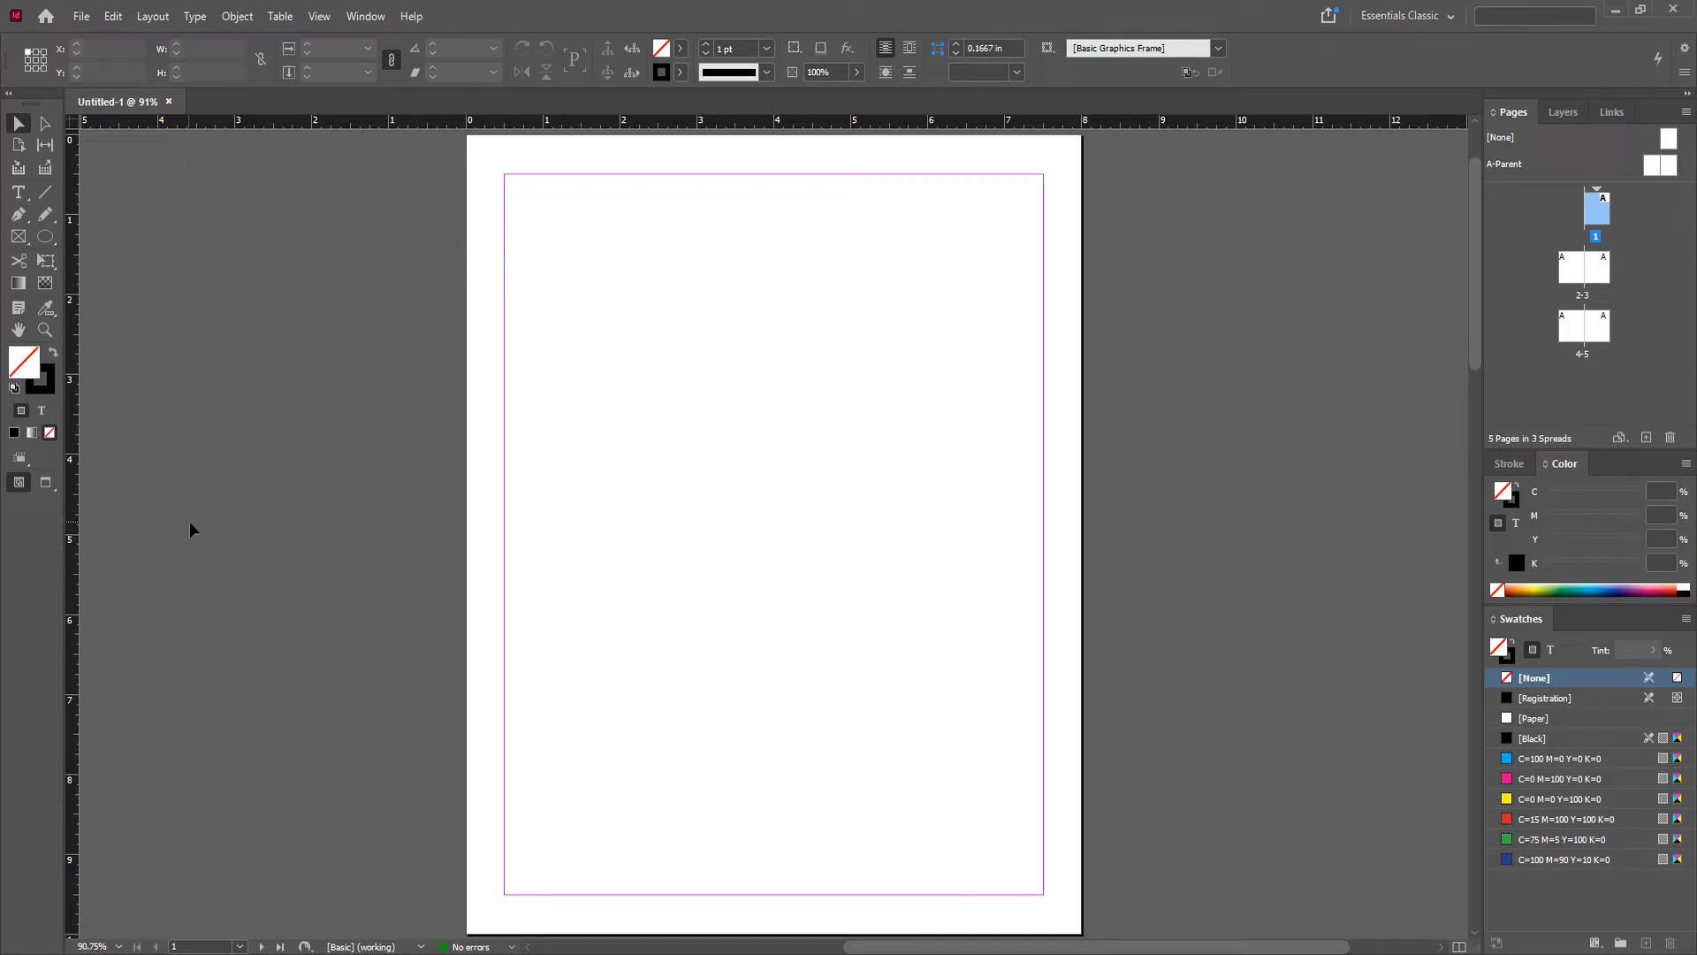
Step: Draw an ellipse about 2.86 in wide and 2.84 in high in the upper middle of page 1
click(46, 237)
drag(701, 337, 920, 566)
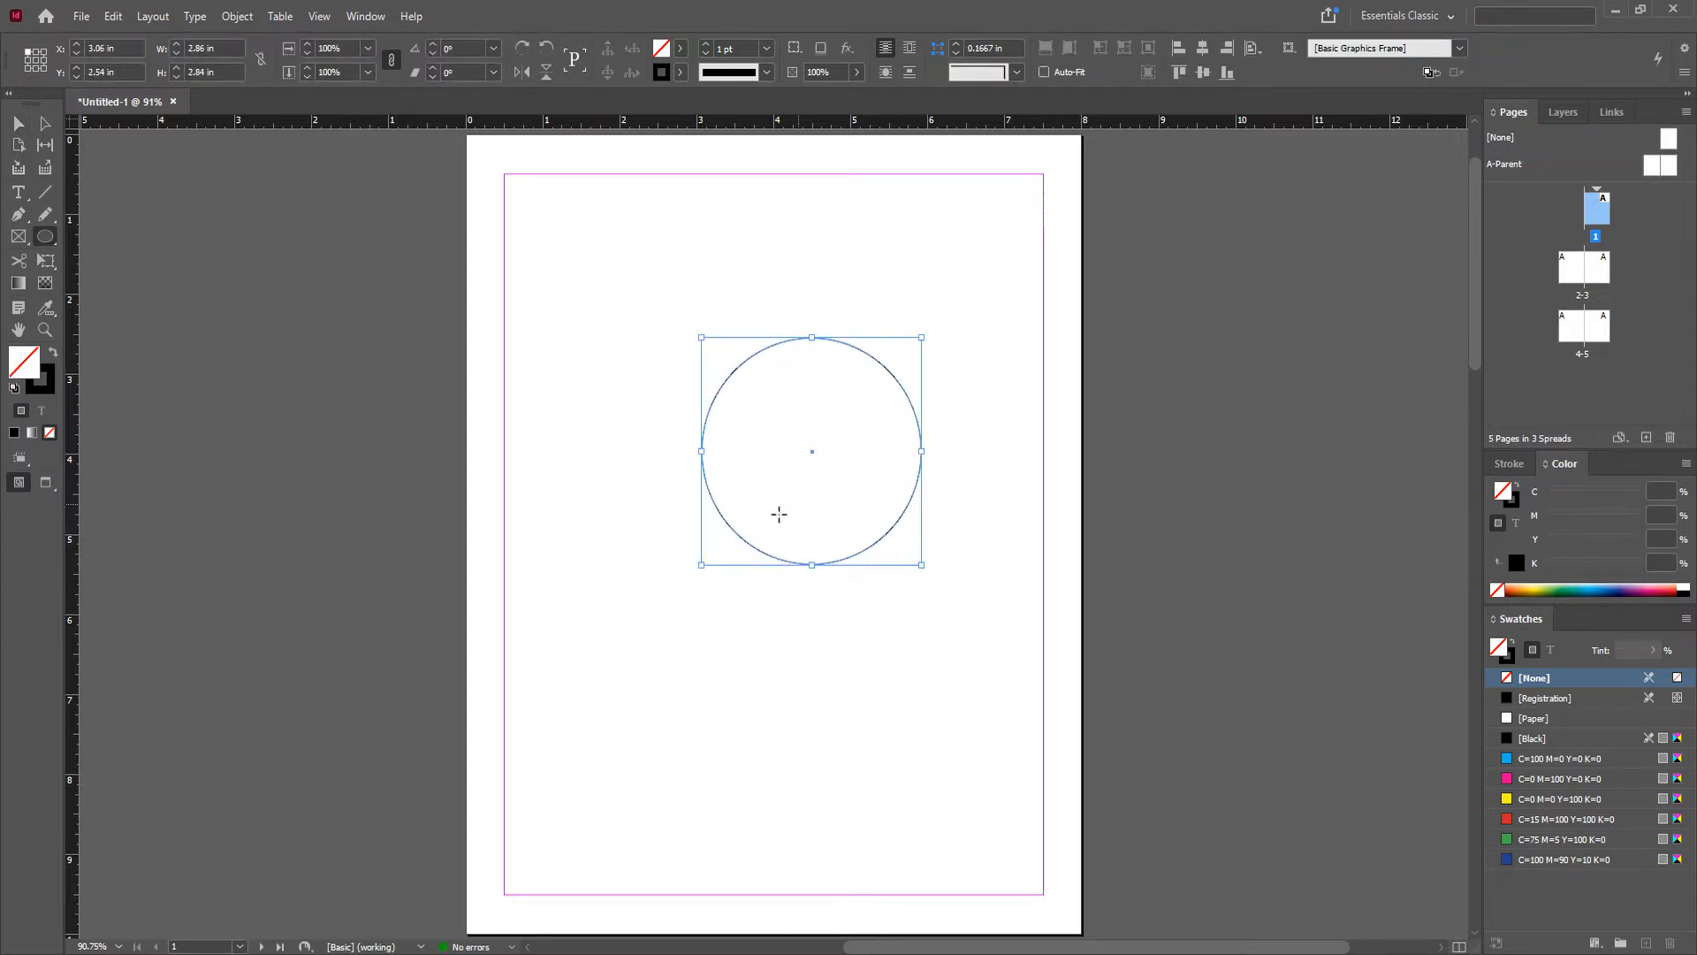
Step: Fill the circle on page 1 with green, set to H 119, S 79, B 75 in the Color Picker
double_click(26, 371)
click(1088, 272)
drag(1159, 305, 1159, 343)
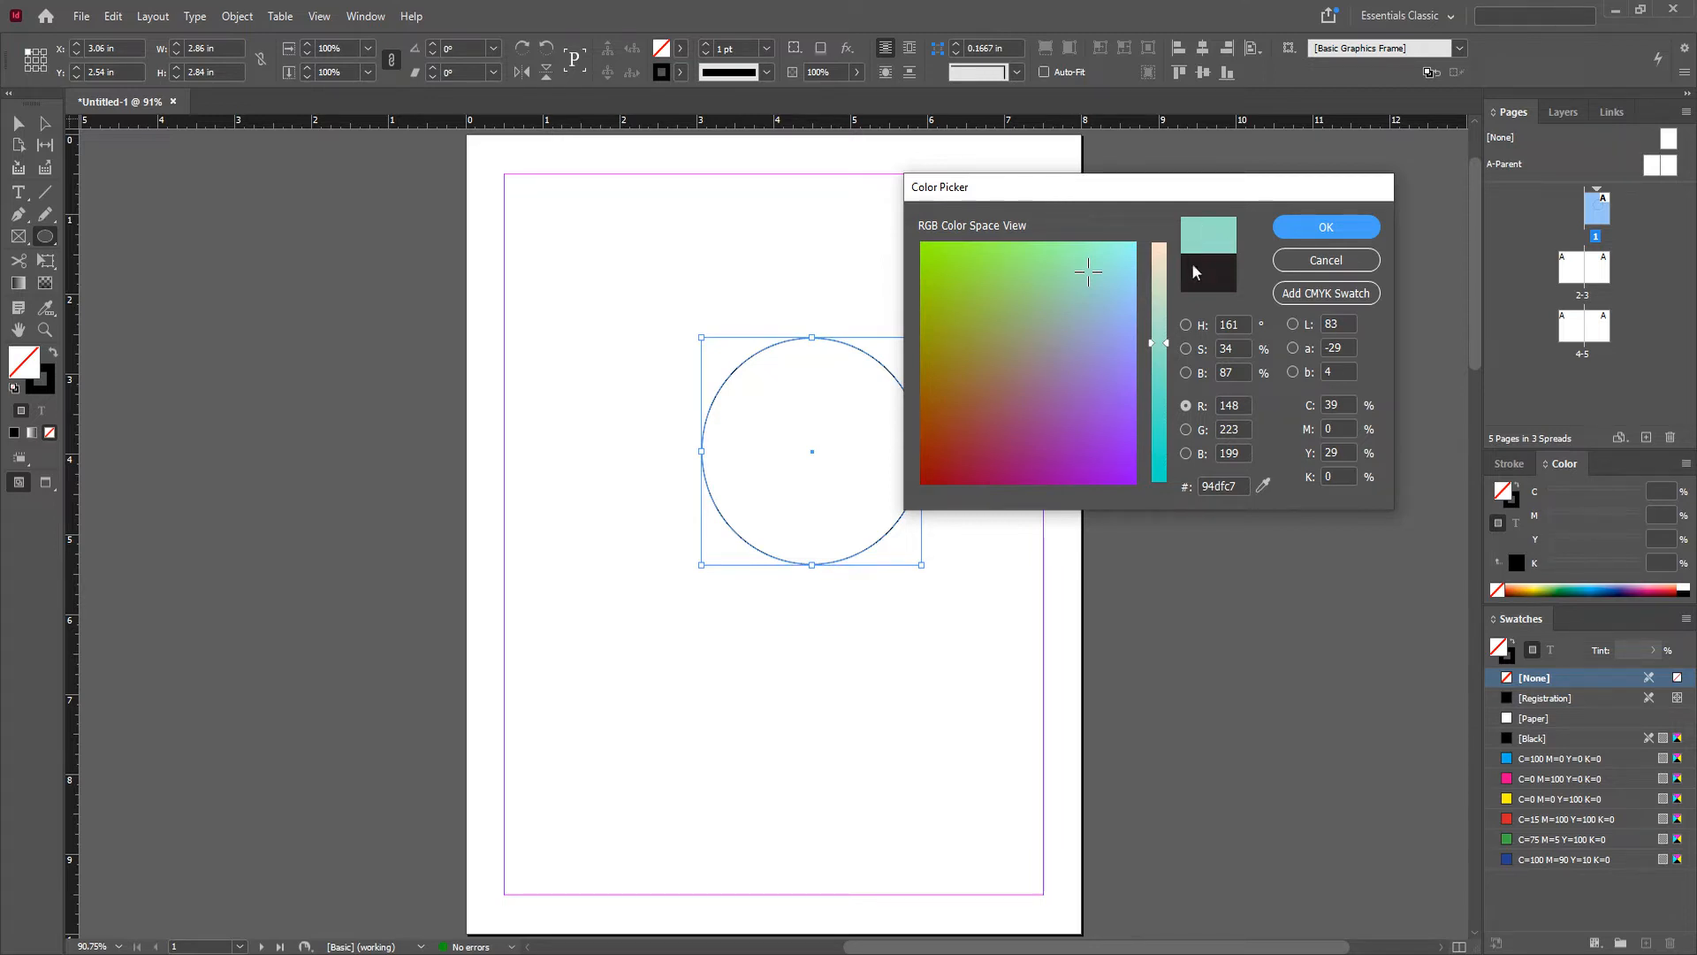
drag(1168, 351, 1168, 365)
click(1186, 327)
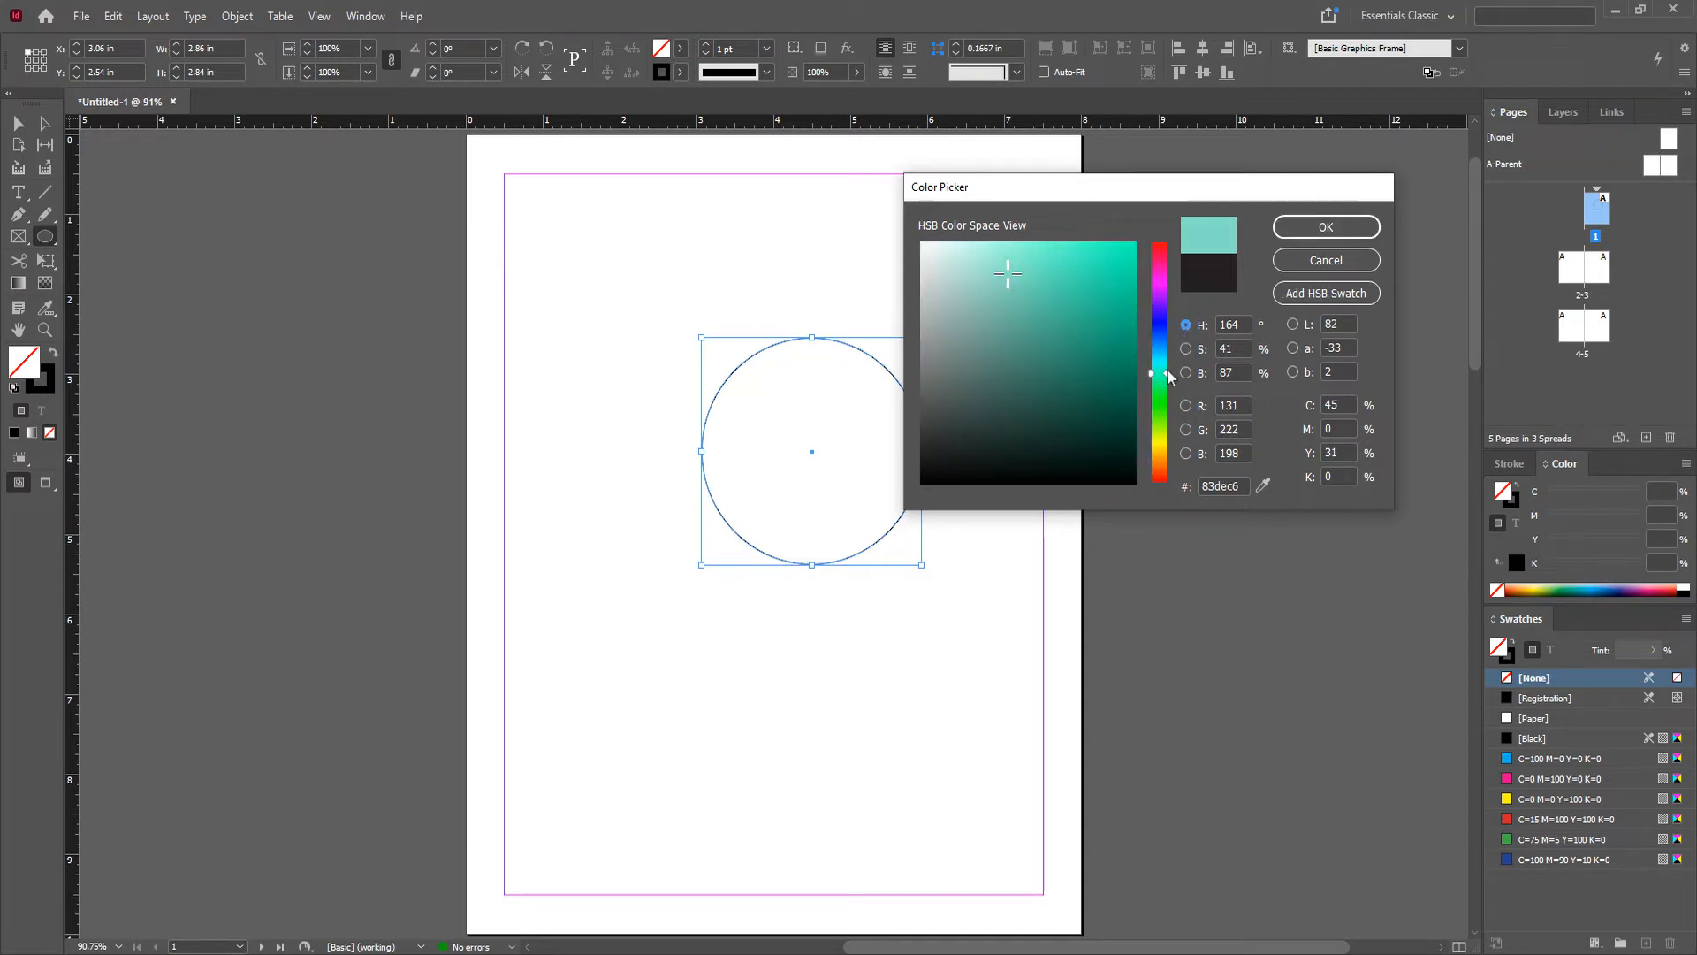
mouse_move(1167, 374)
mouse_down()
mouse_move(1165, 242)
mouse_move(1164, 444)
mouse_move(1163, 403)
mouse_up()
mouse_move(1105, 269)
mouse_down()
mouse_move(1111, 357)
mouse_move(1053, 333)
mouse_move(985, 349)
mouse_move(1086, 333)
mouse_move(1091, 301)
mouse_up()
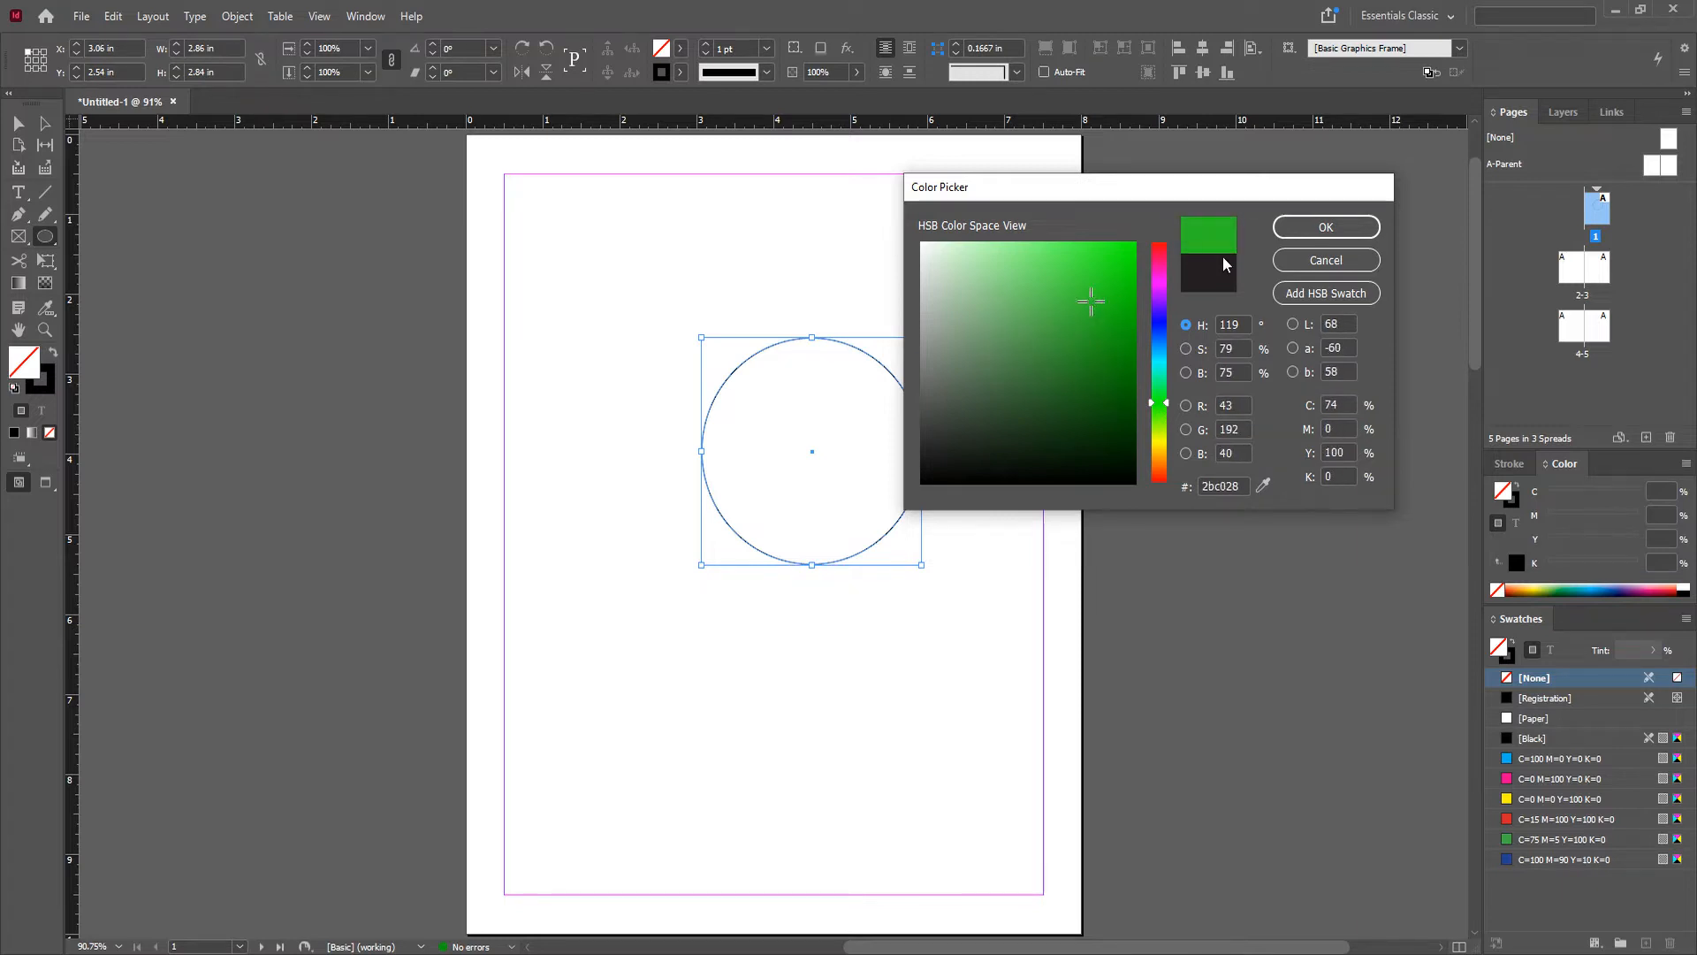
click(1327, 227)
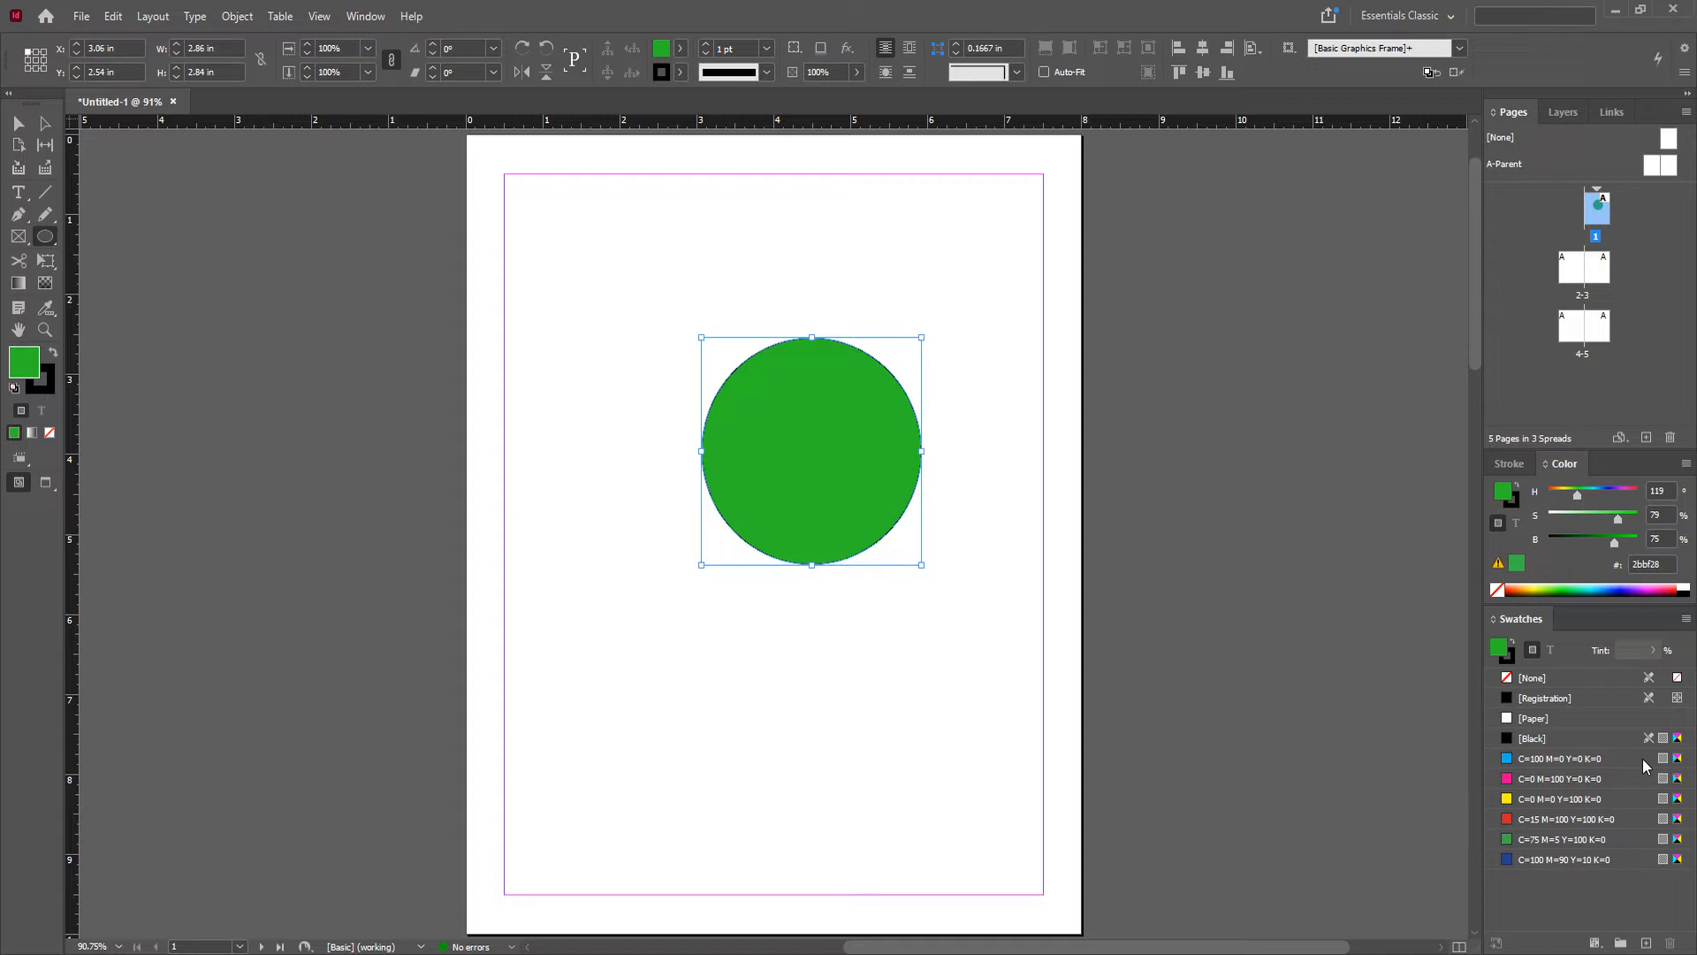
Step: Move the green circle up and left to about X 2.04 in, Y 2.29 in, and scale it proportionally to about 3.48 in wide
click(19, 125)
drag(772, 448, 699, 428)
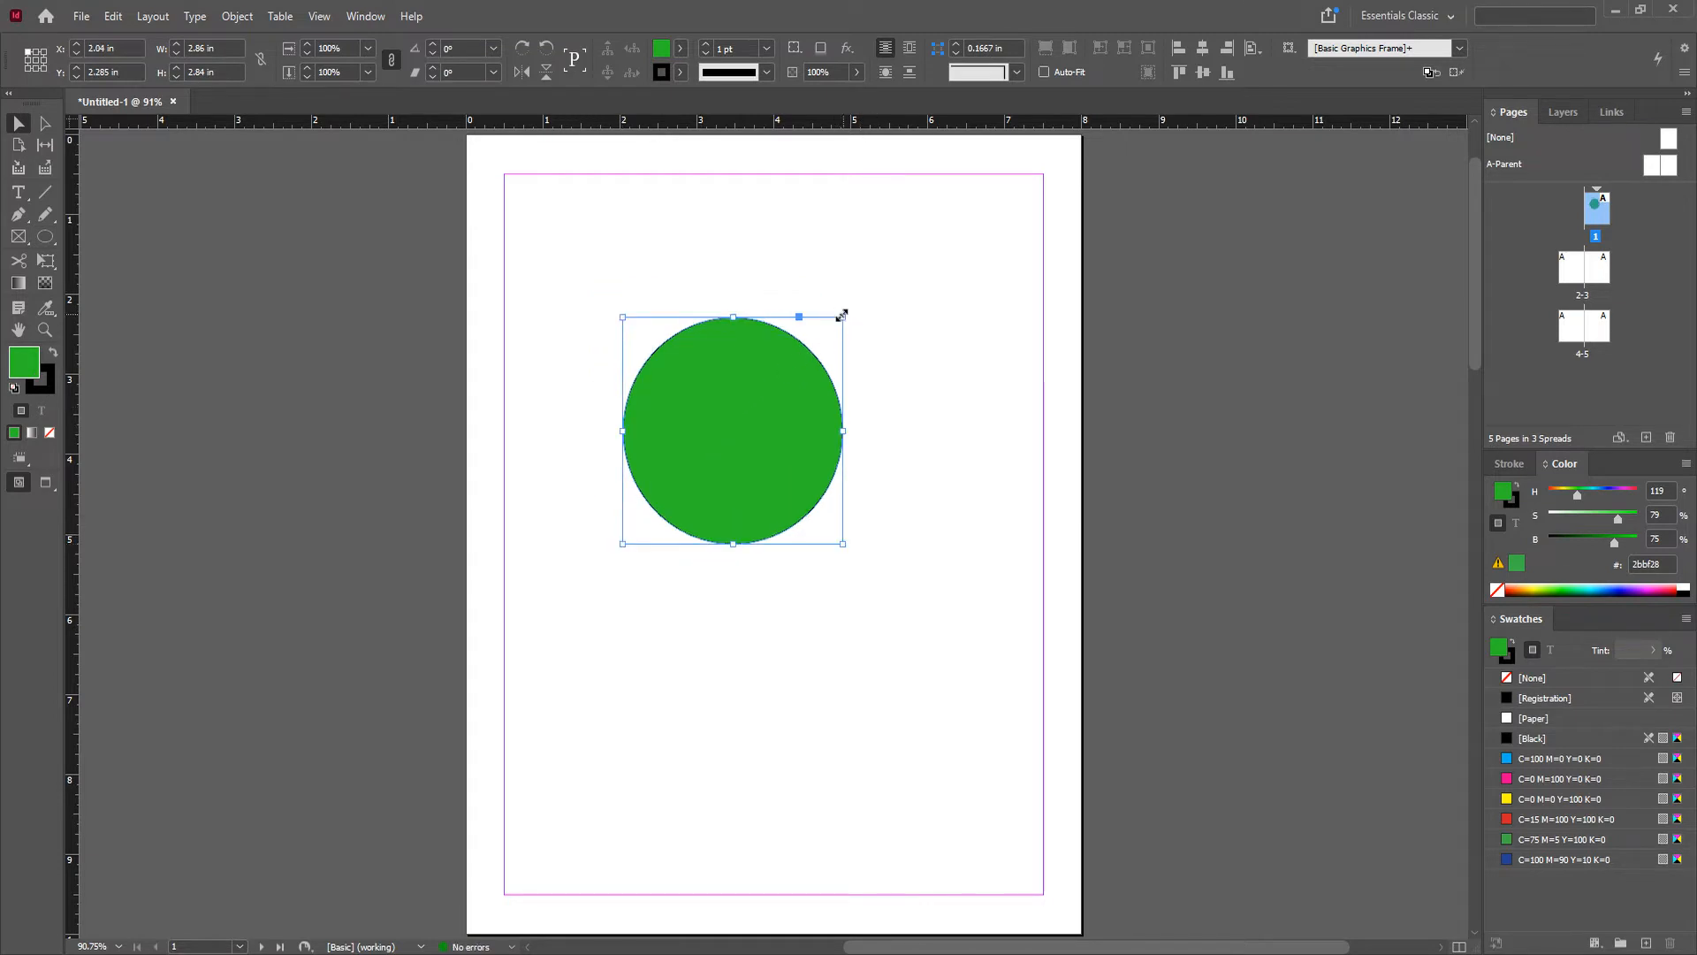
drag(841, 316, 813, 158)
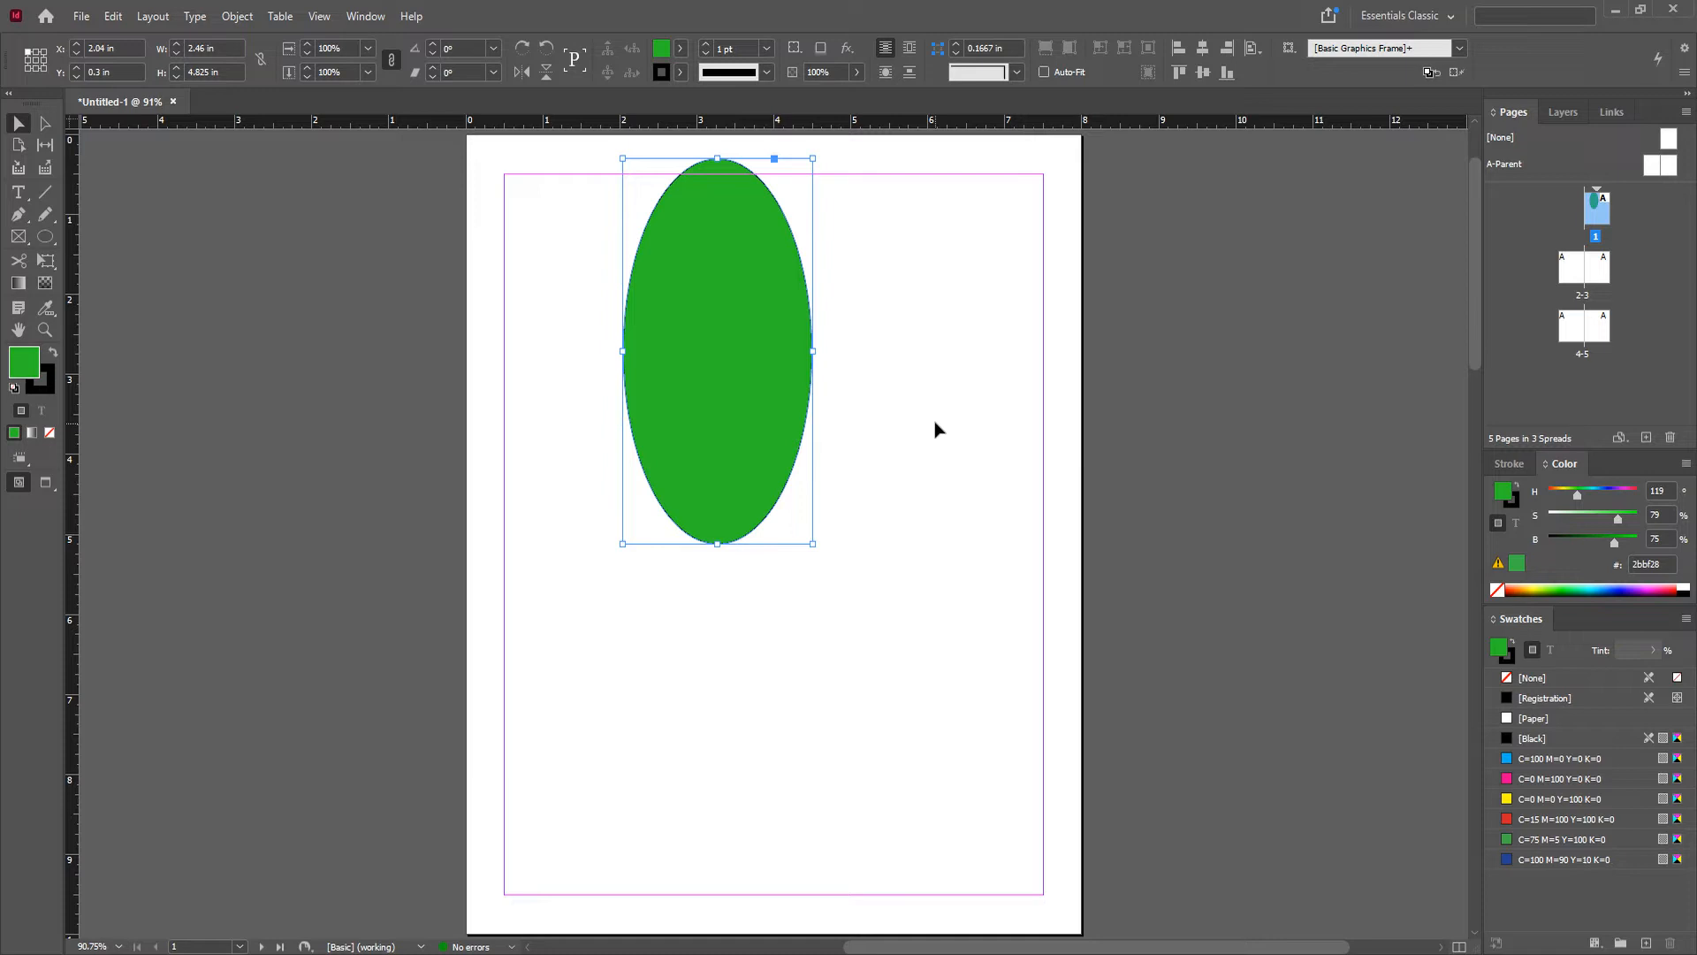
key(ctrl+z)
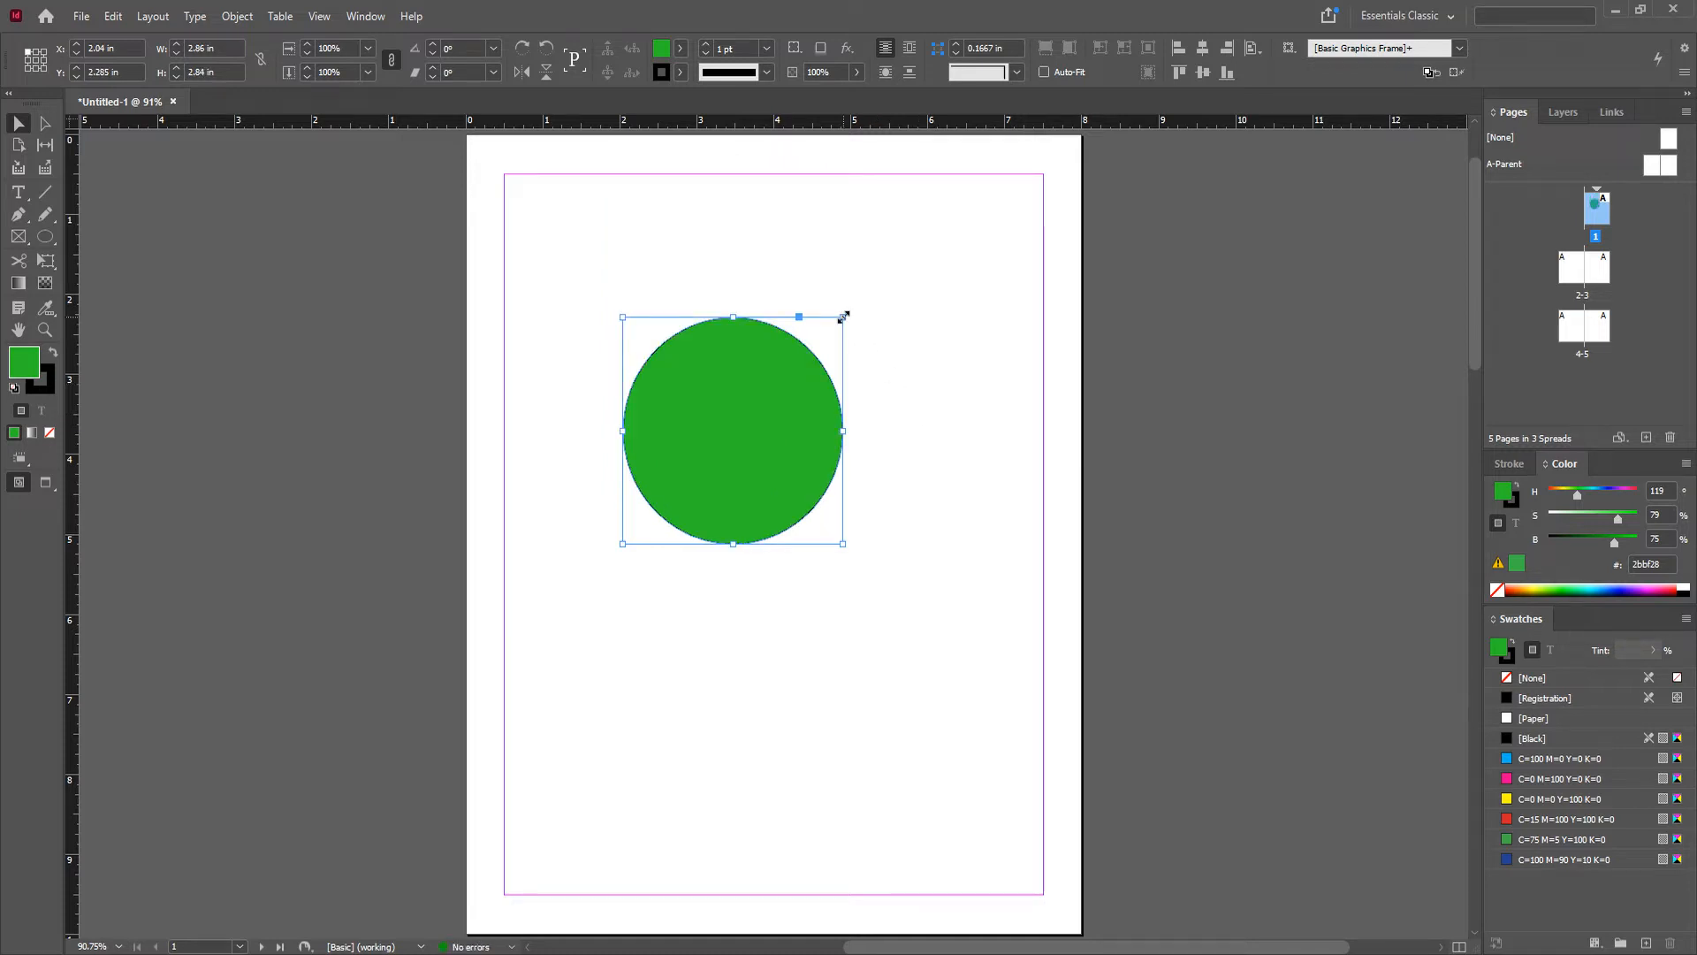
drag(843, 315, 892, 328)
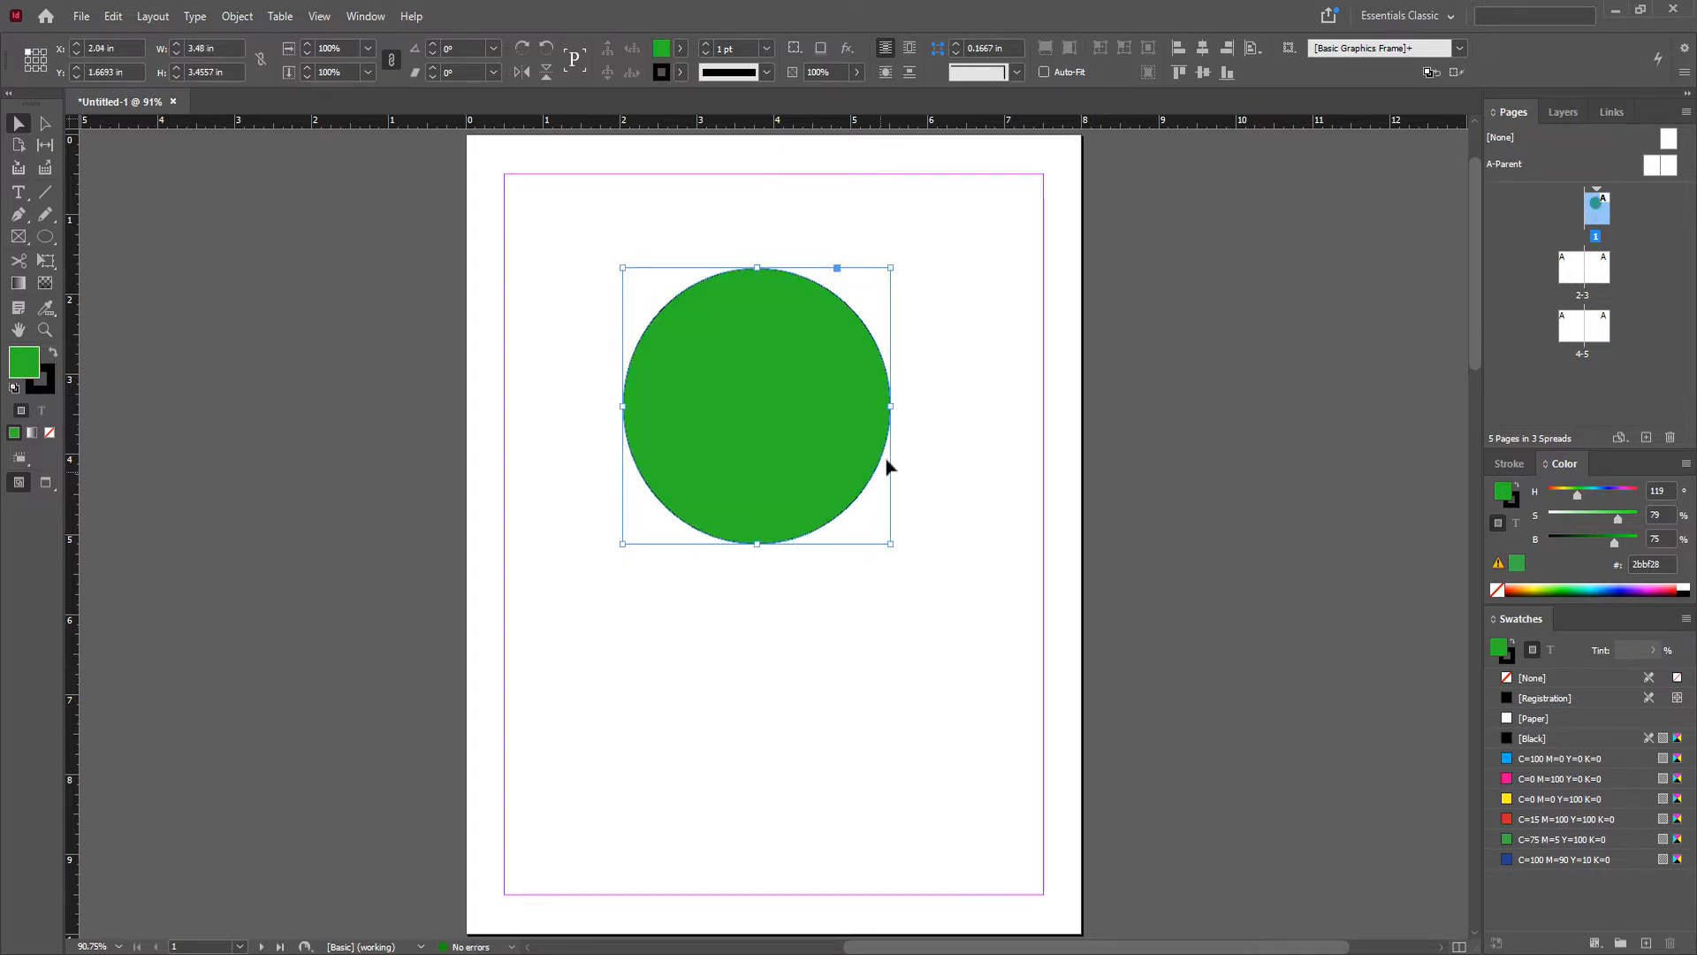
Step: Rotate the green circle about 31.5° clockwise and delete it
click(900, 266)
drag(905, 281, 946, 368)
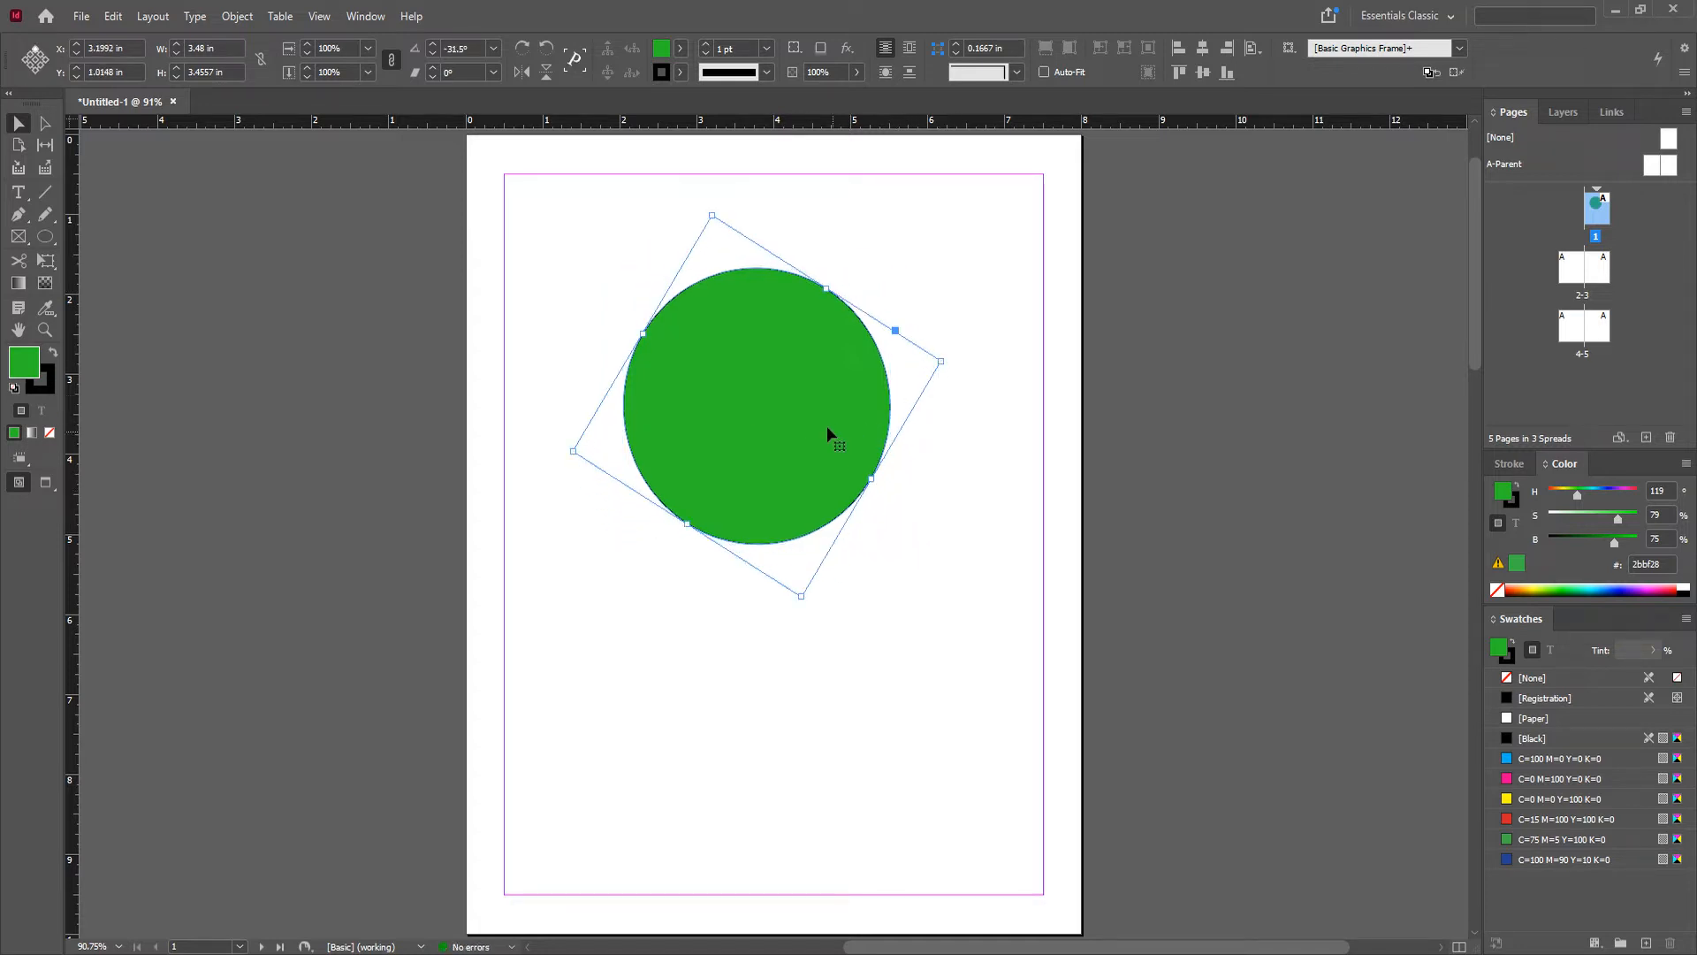
key(Delete)
Step: Draw a rectangle about 3.22 in wide and 2.82 in high mid-page and fill it with the C=100 M=0 Y=0 K=0 swatch
click(48, 237)
click(51, 237)
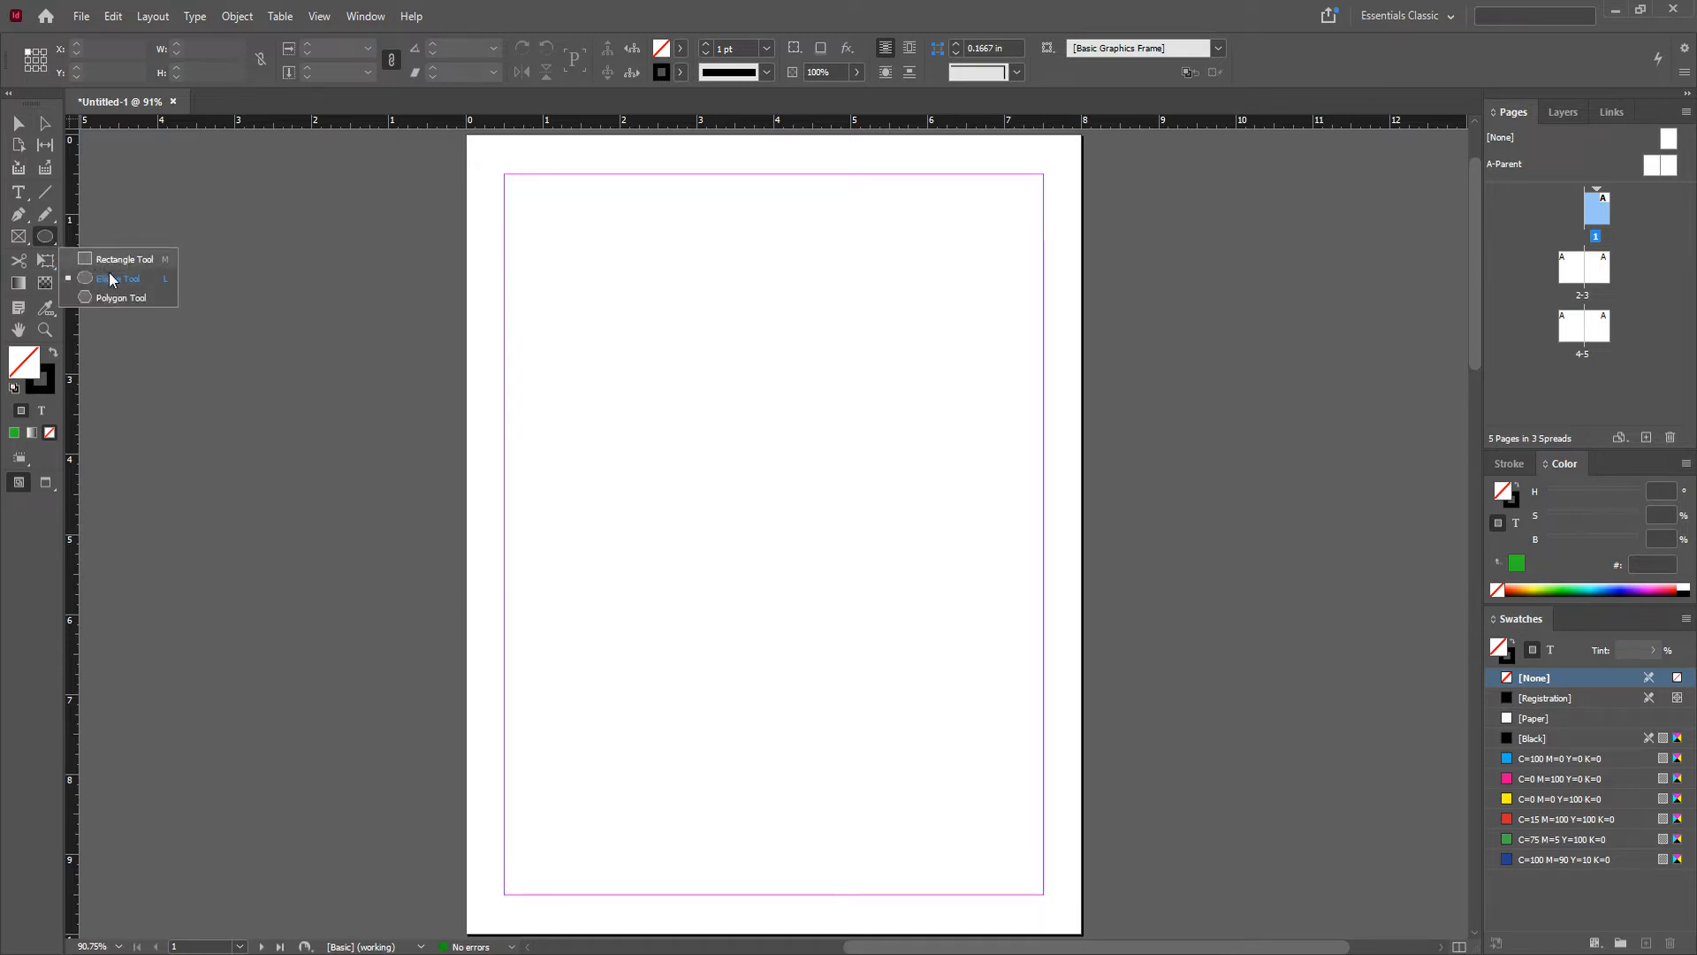
click(119, 260)
drag(639, 360, 887, 586)
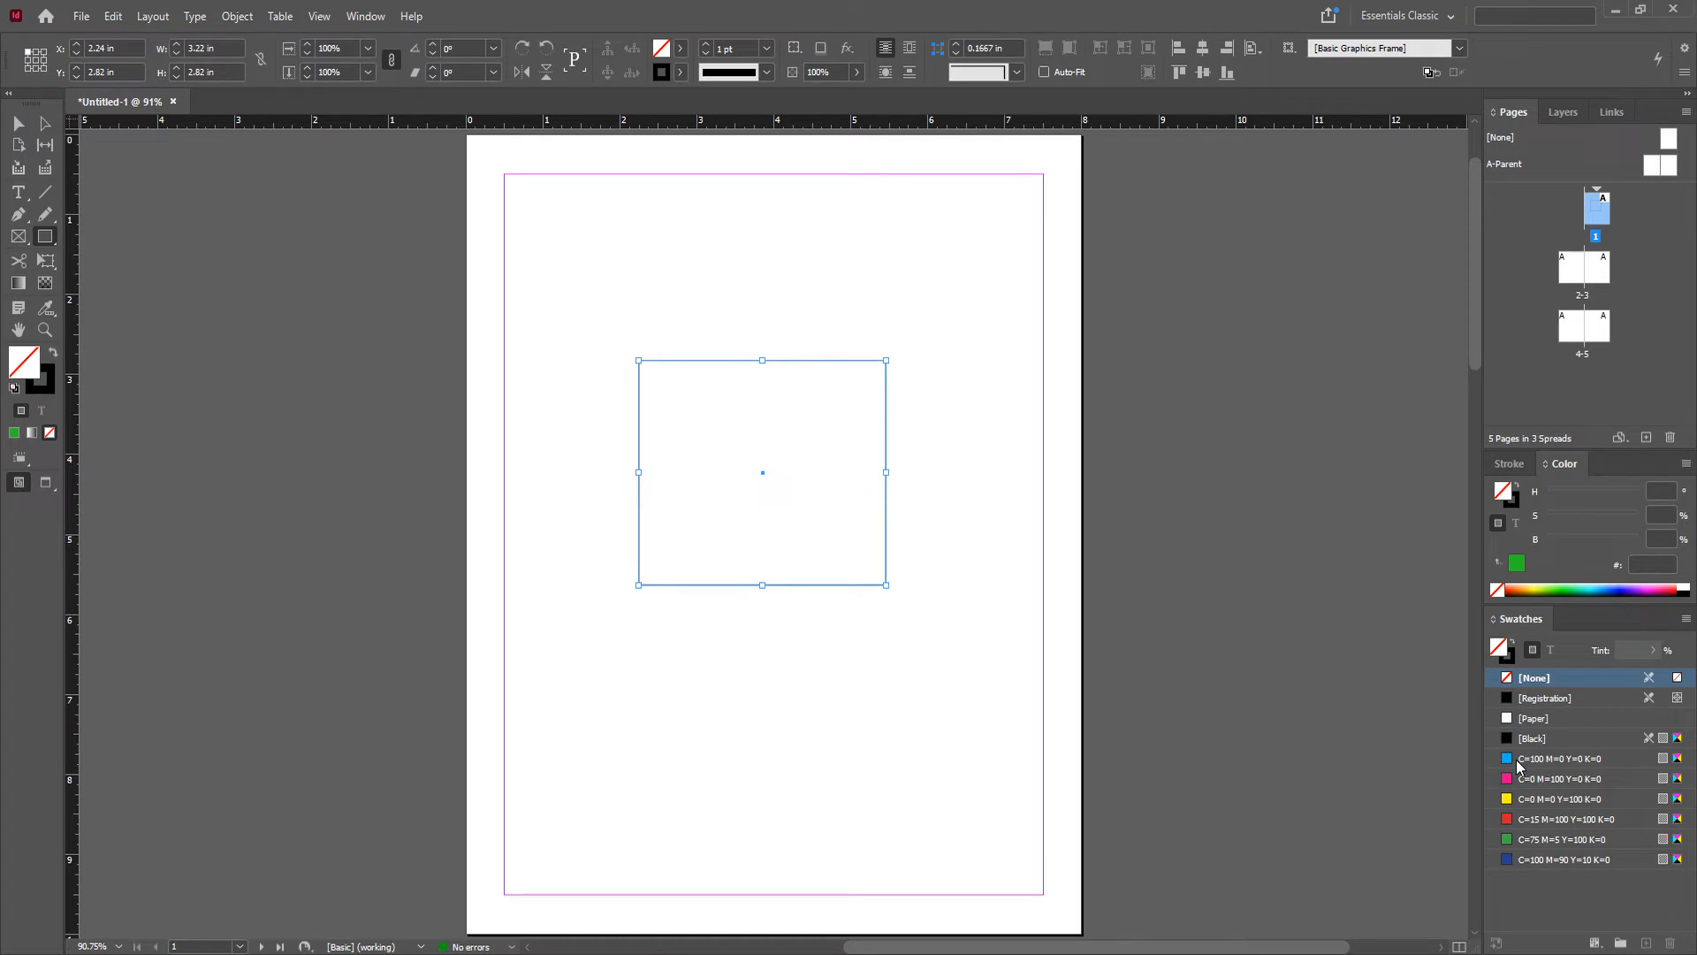
click(1515, 758)
Step: Rotate the blue rectangle about 35.5° clockwise and delete it
click(18, 123)
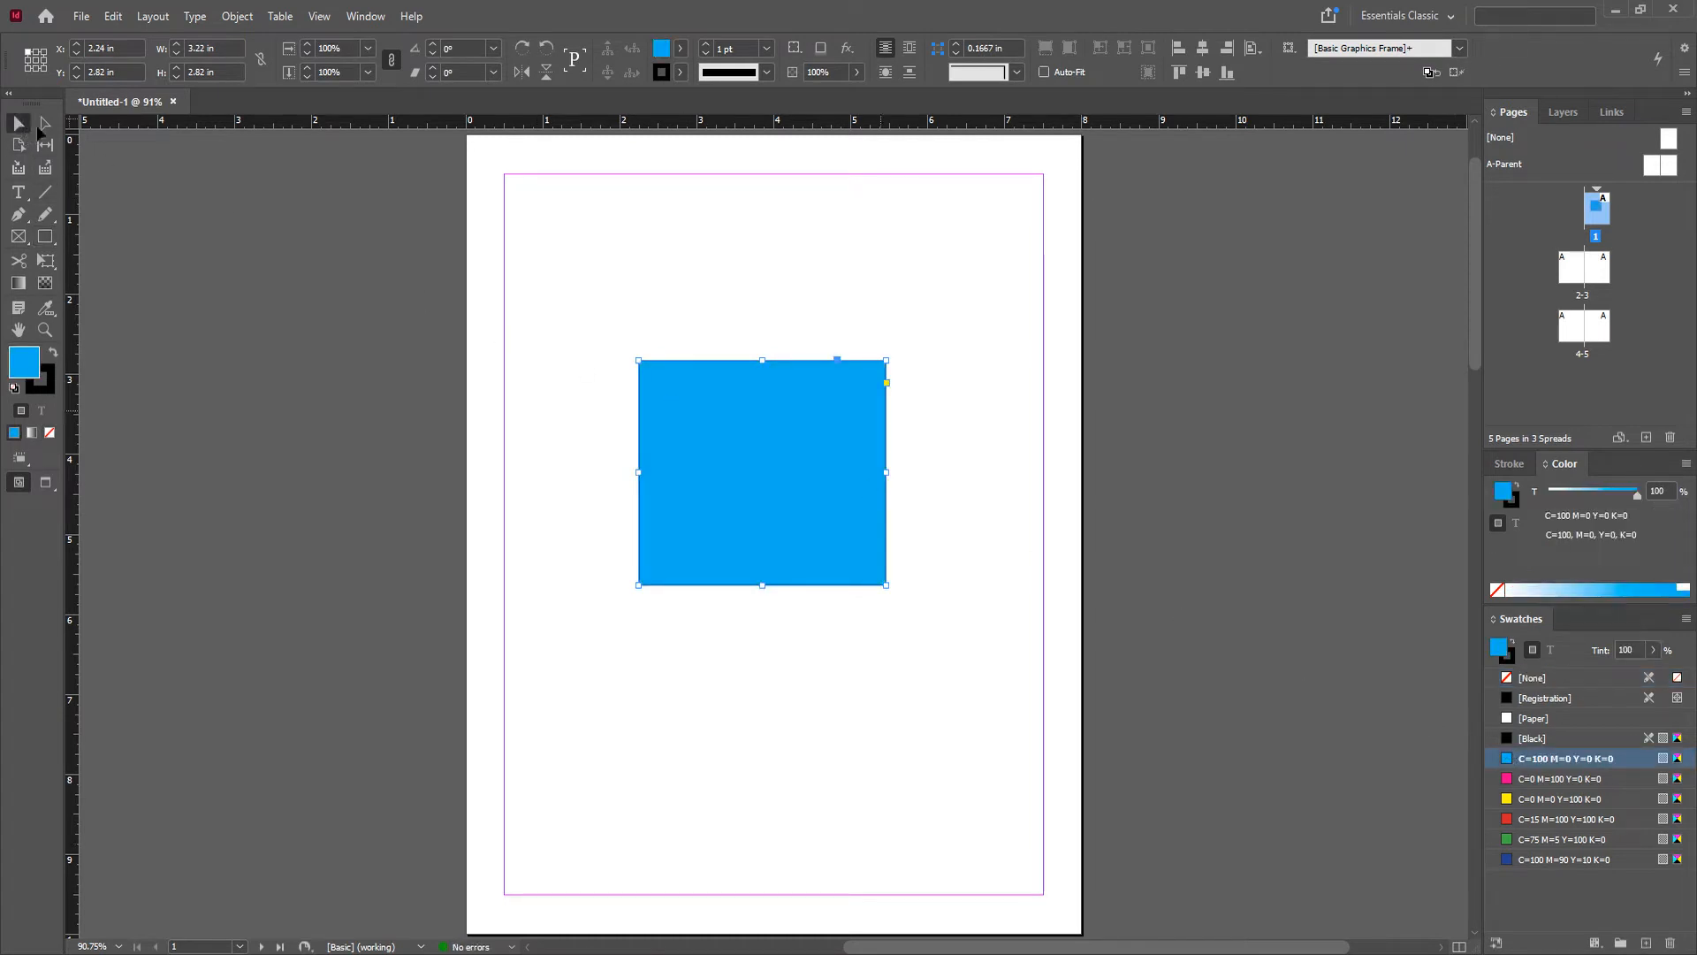
drag(887, 350, 937, 449)
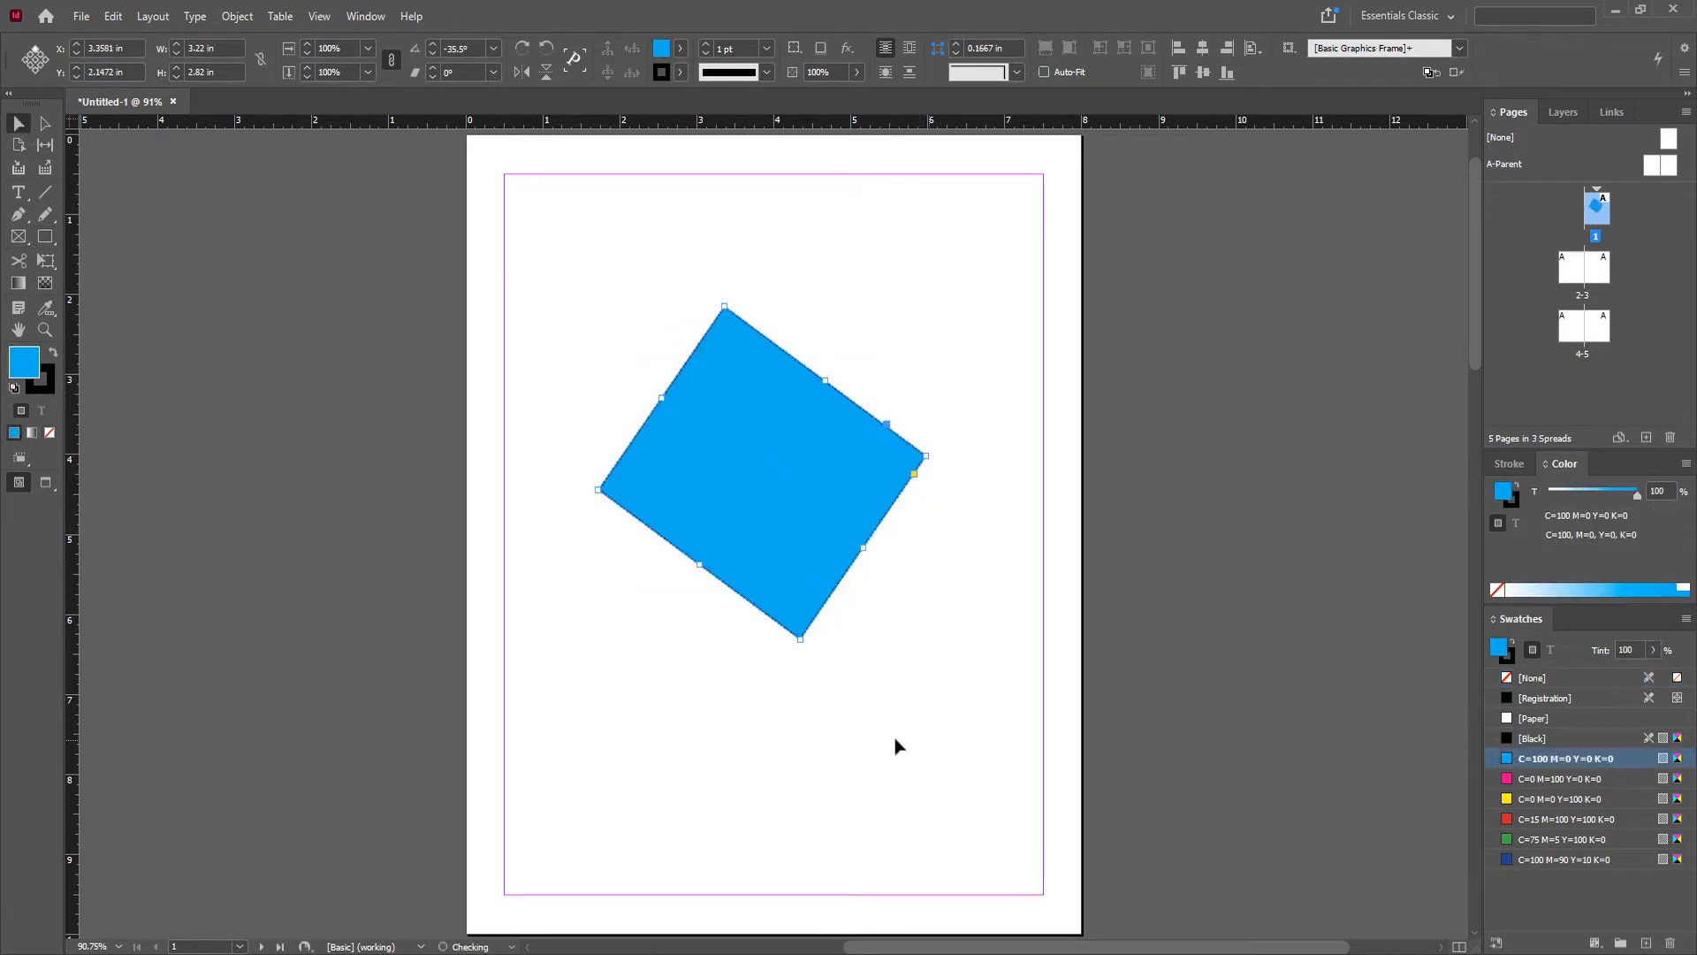
key(Delete)
Step: Draw a hexagon about 3.11 in wide and 2.76 in high in the lower middle of page 1 with the Polygon tool
drag(45, 236, 109, 295)
mouse_move(716, 488)
mouse_down()
mouse_move(792, 580)
mouse_move(955, 686)
mouse_move(957, 711)
mouse_up()
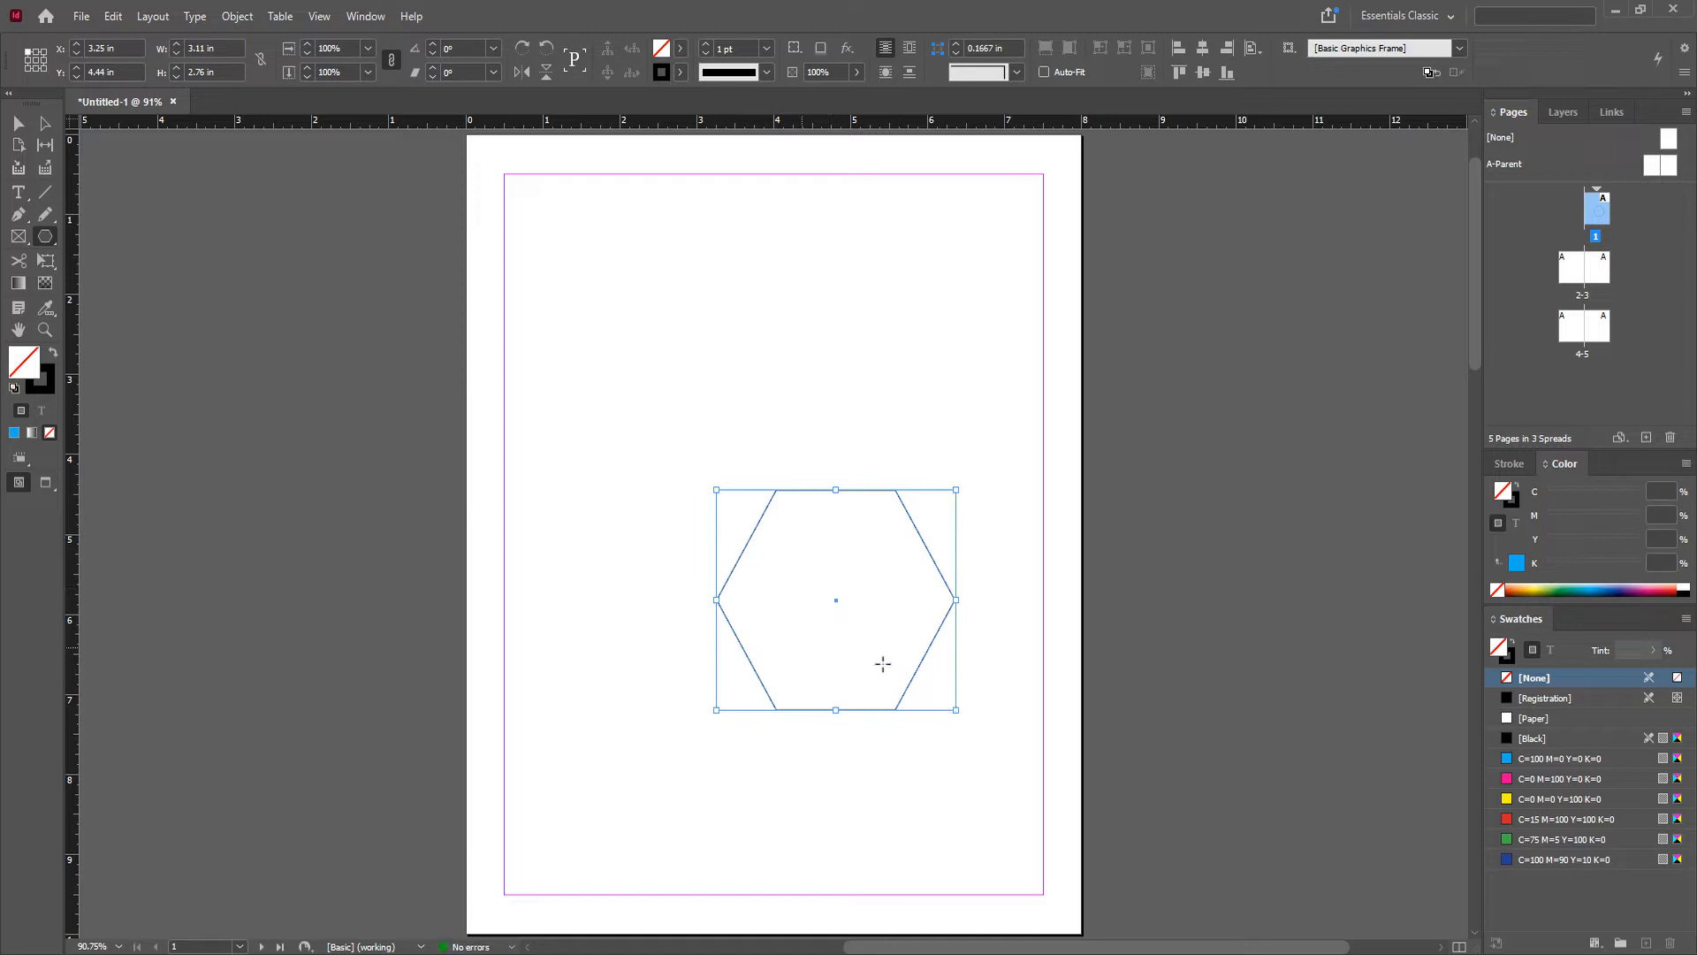
Step: Pull the hexagon's upper-left corner up and outward to about X 3.2 in, Y 3.42 in, and delete the reshaped polygon
click(45, 125)
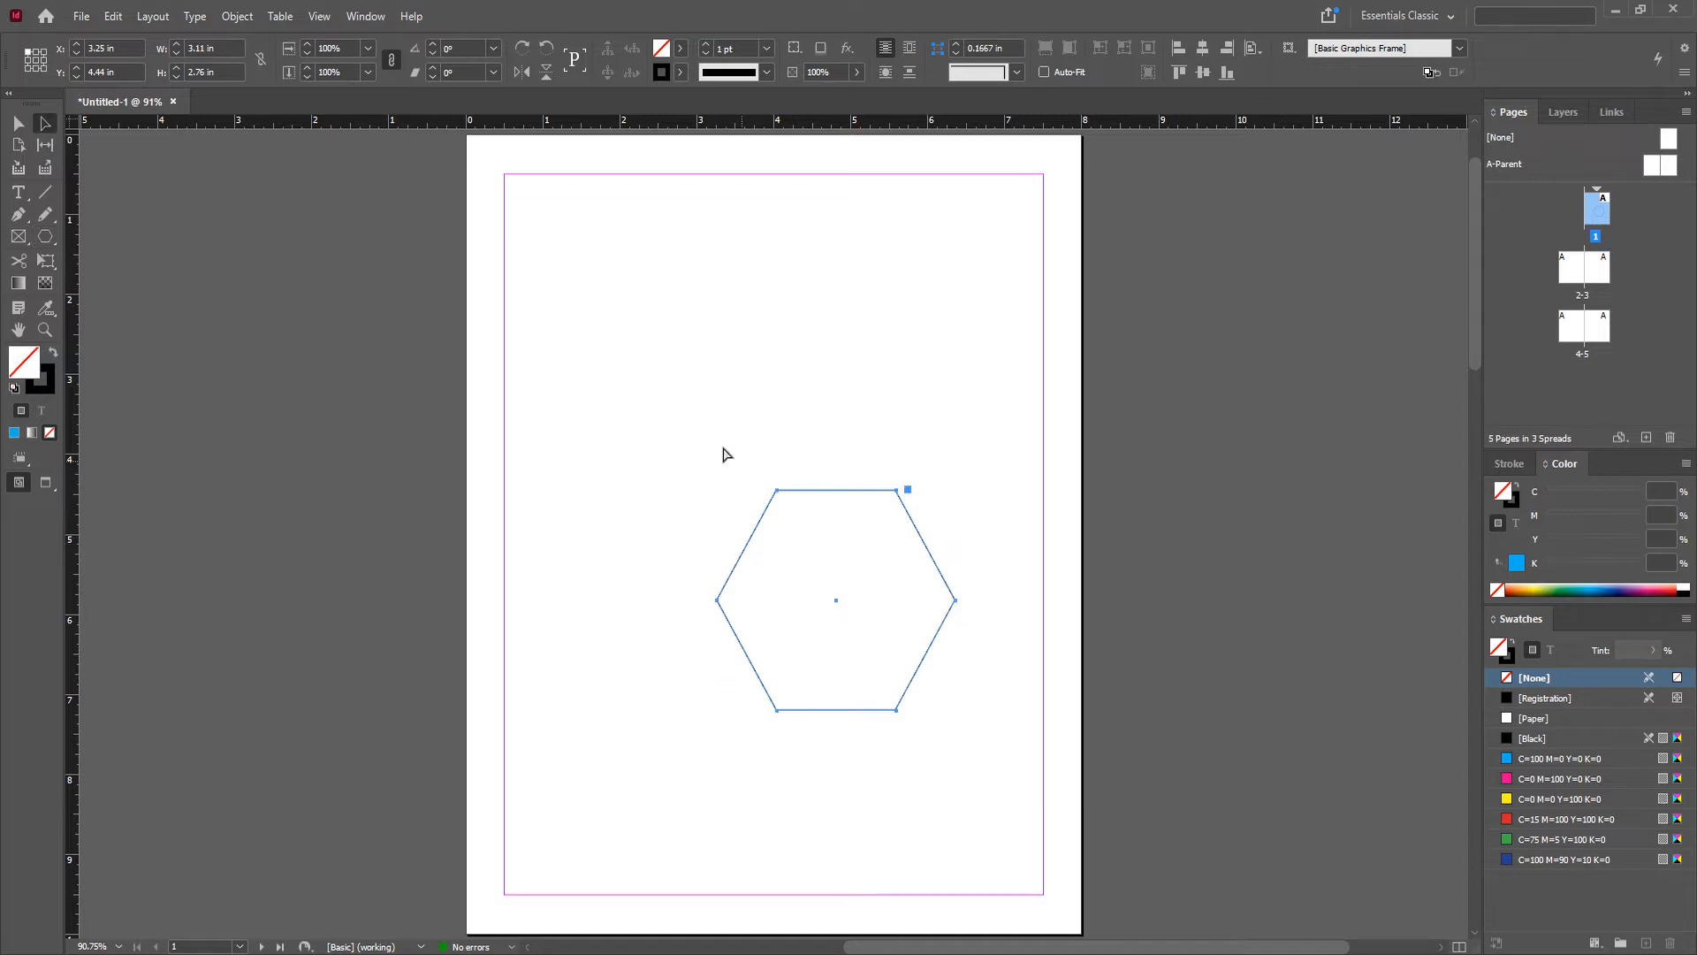
drag(723, 454, 713, 409)
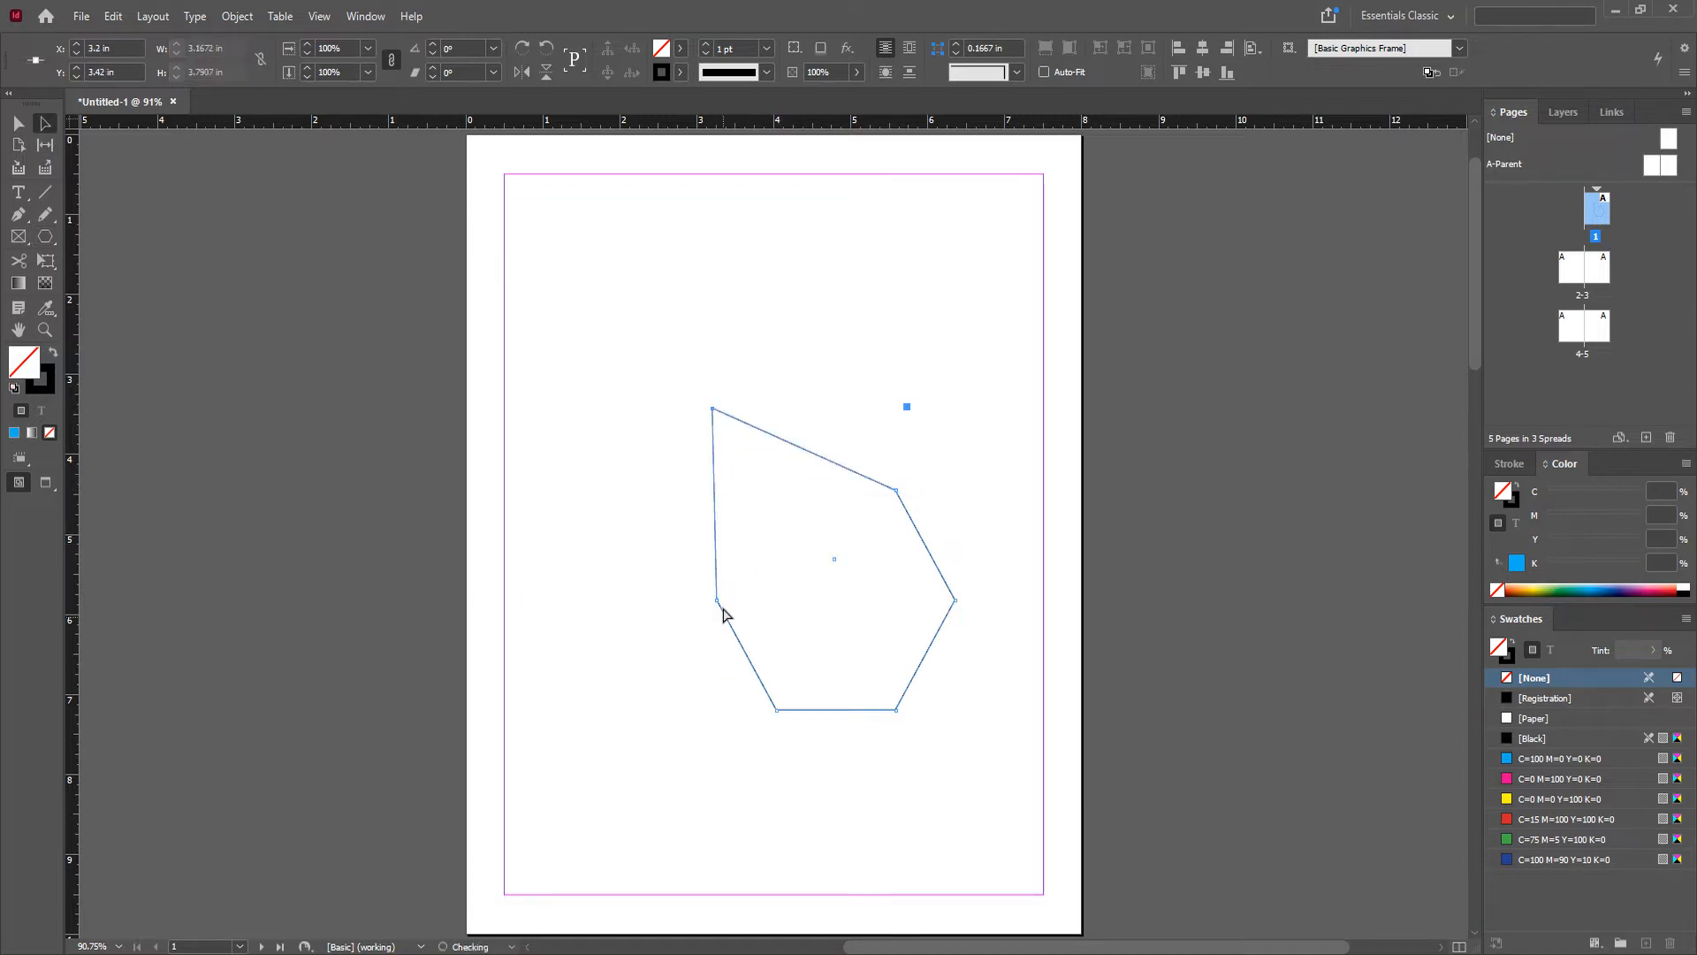
click(19, 124)
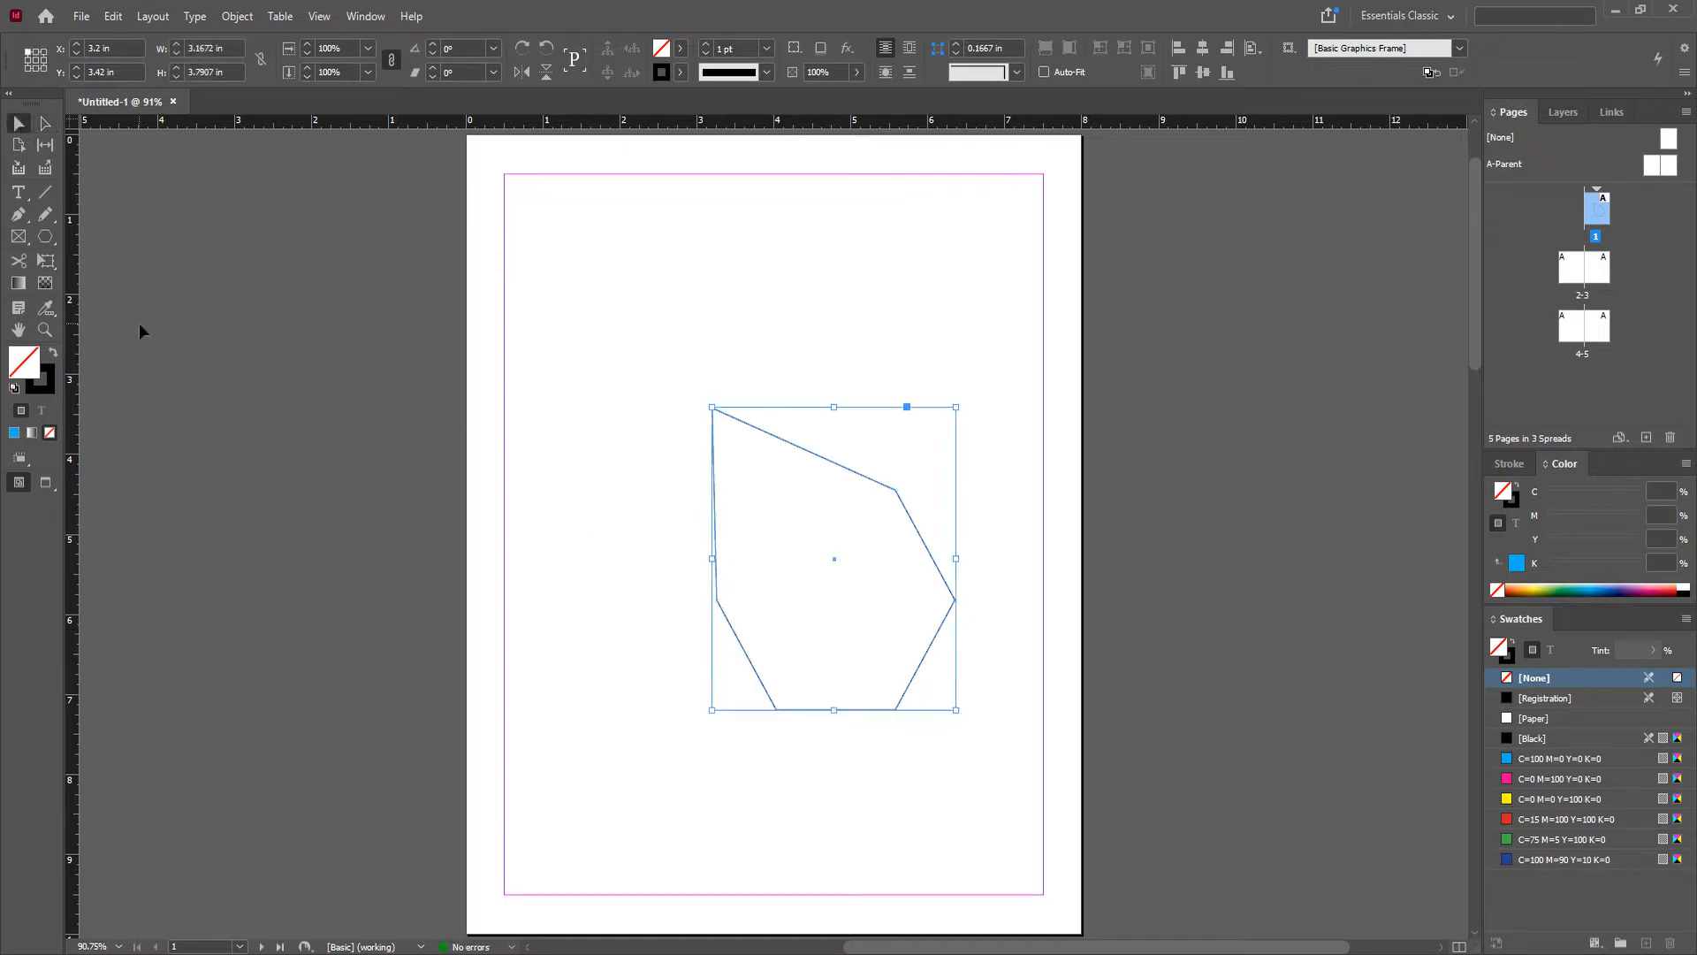
key(Delete)
Step: Draw an irregular closed path with straight segments and a curved lower part using the Pen tool, and undo it
click(19, 214)
click(554, 628)
click(652, 461)
click(744, 605)
click(897, 534)
click(898, 757)
drag(714, 804, 543, 774)
click(554, 627)
key(ctrl+z)
key(ctrl+z)
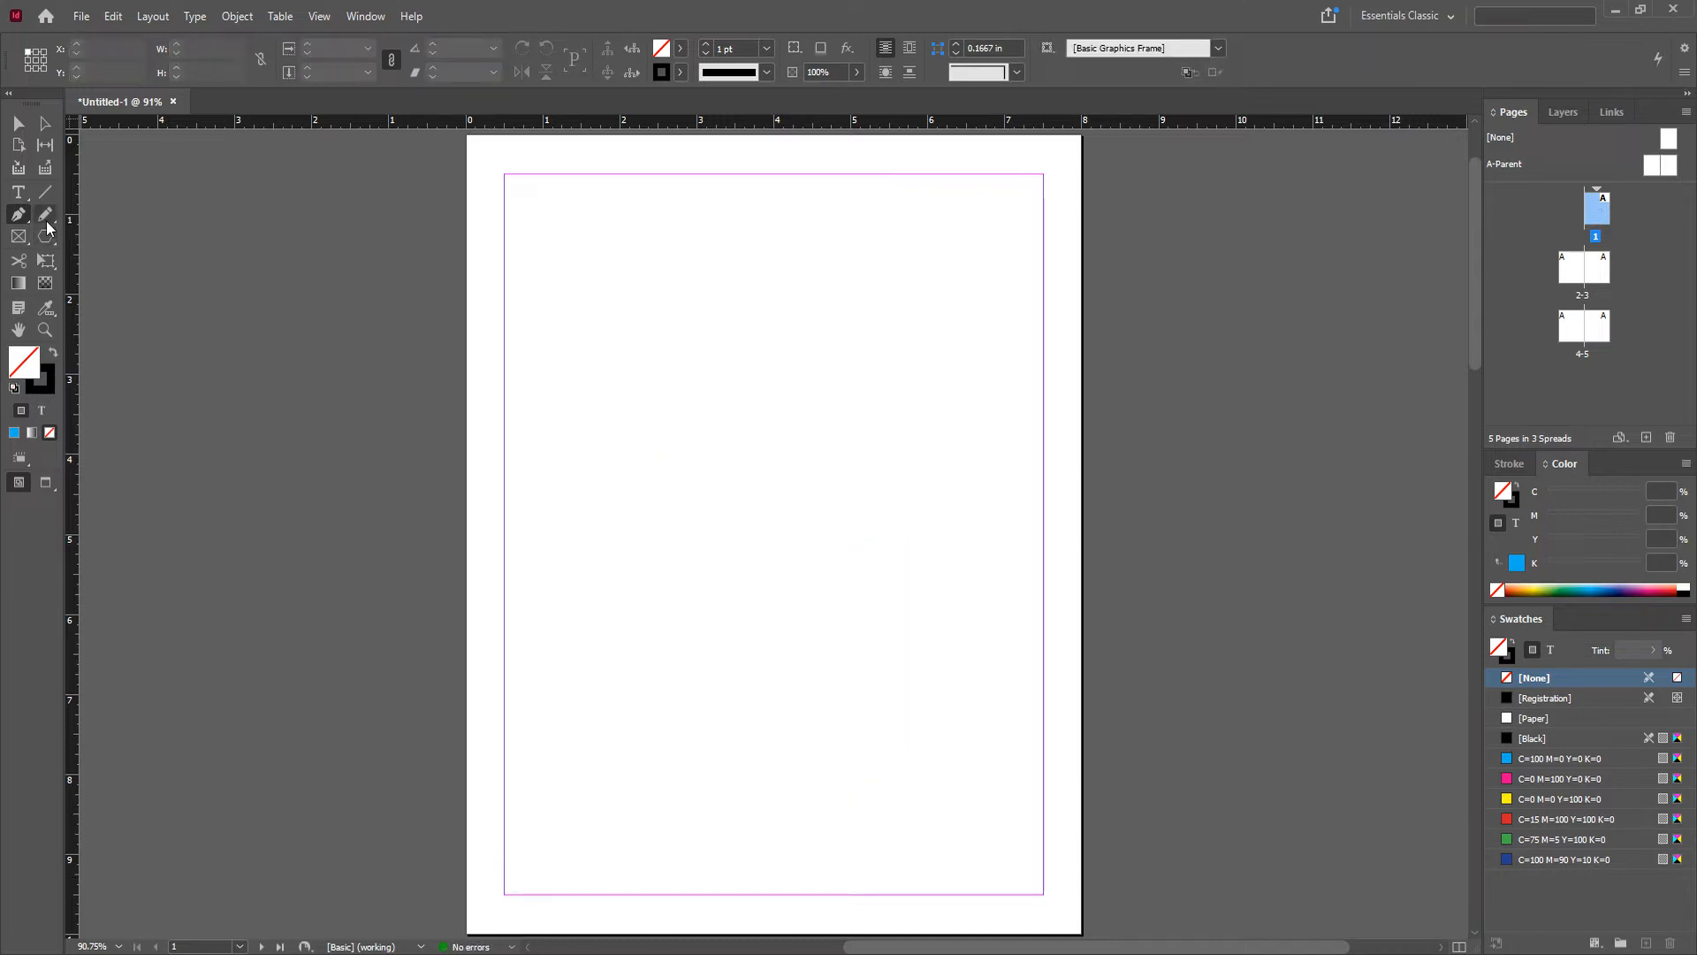
Step: Draw a wavy closed freehand shape about 3.26 in wide and 4.89 in high with the Pencil tool, and undo it
click(46, 218)
mouse_move(695, 393)
mouse_down()
mouse_move(845, 404)
mouse_move(853, 544)
mouse_move(777, 656)
mouse_move(629, 666)
mouse_move(672, 501)
mouse_move(665, 409)
mouse_move(705, 373)
mouse_up()
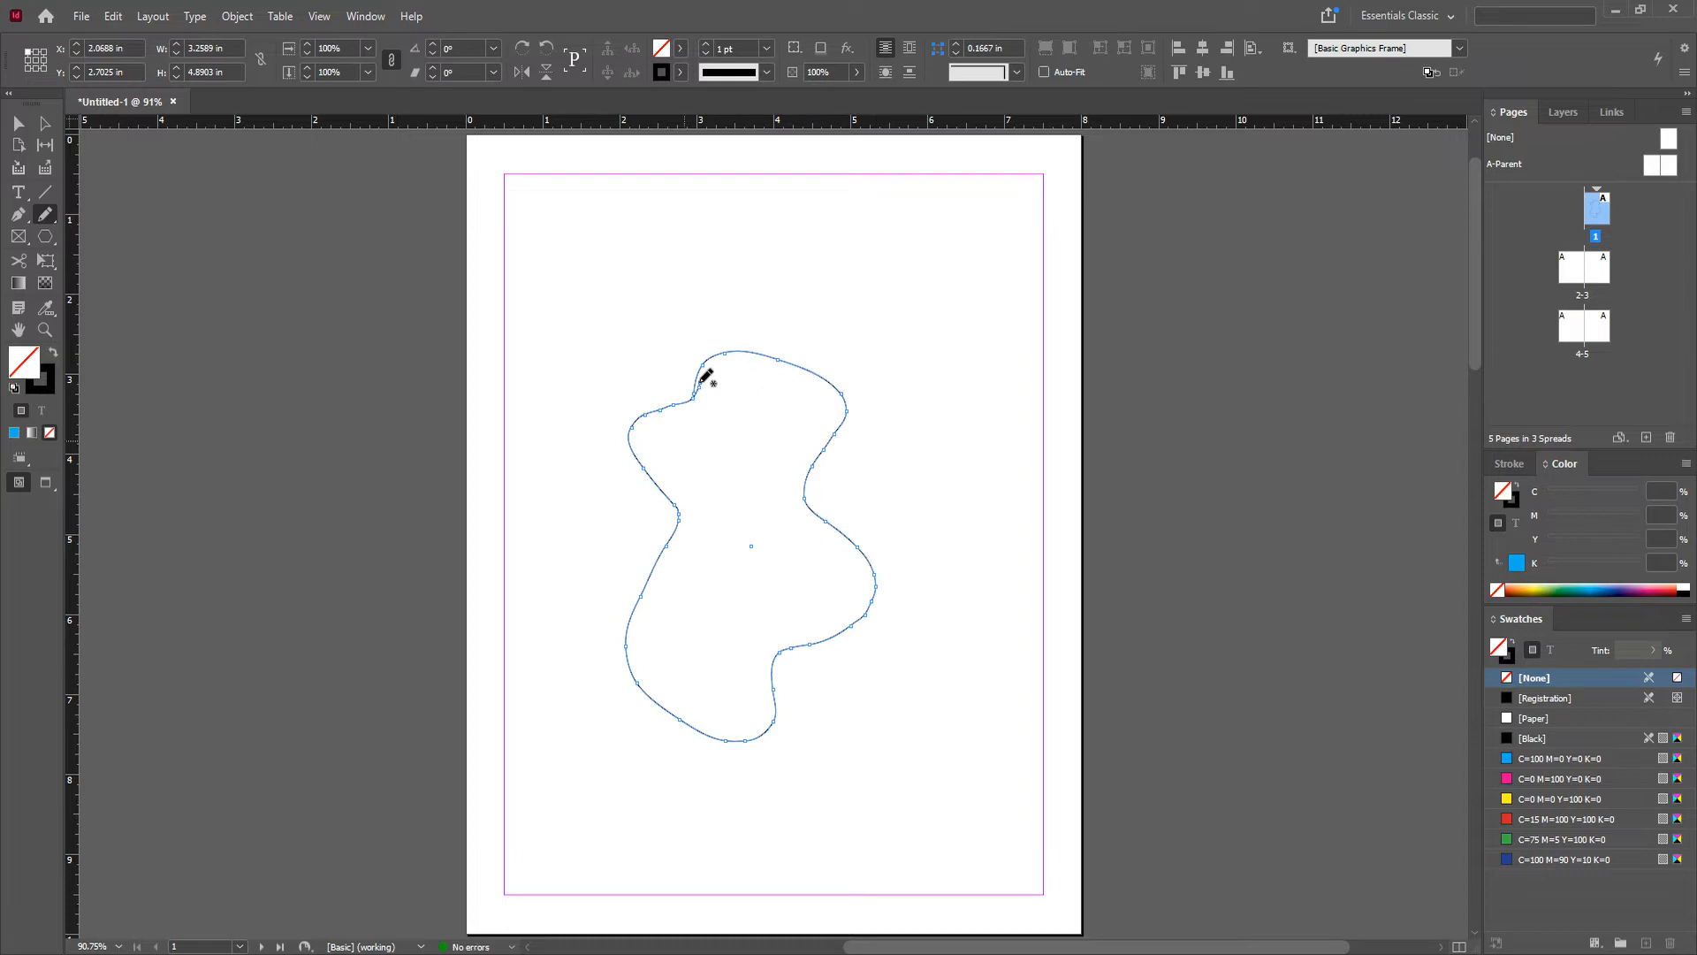
key(ctrl+z)
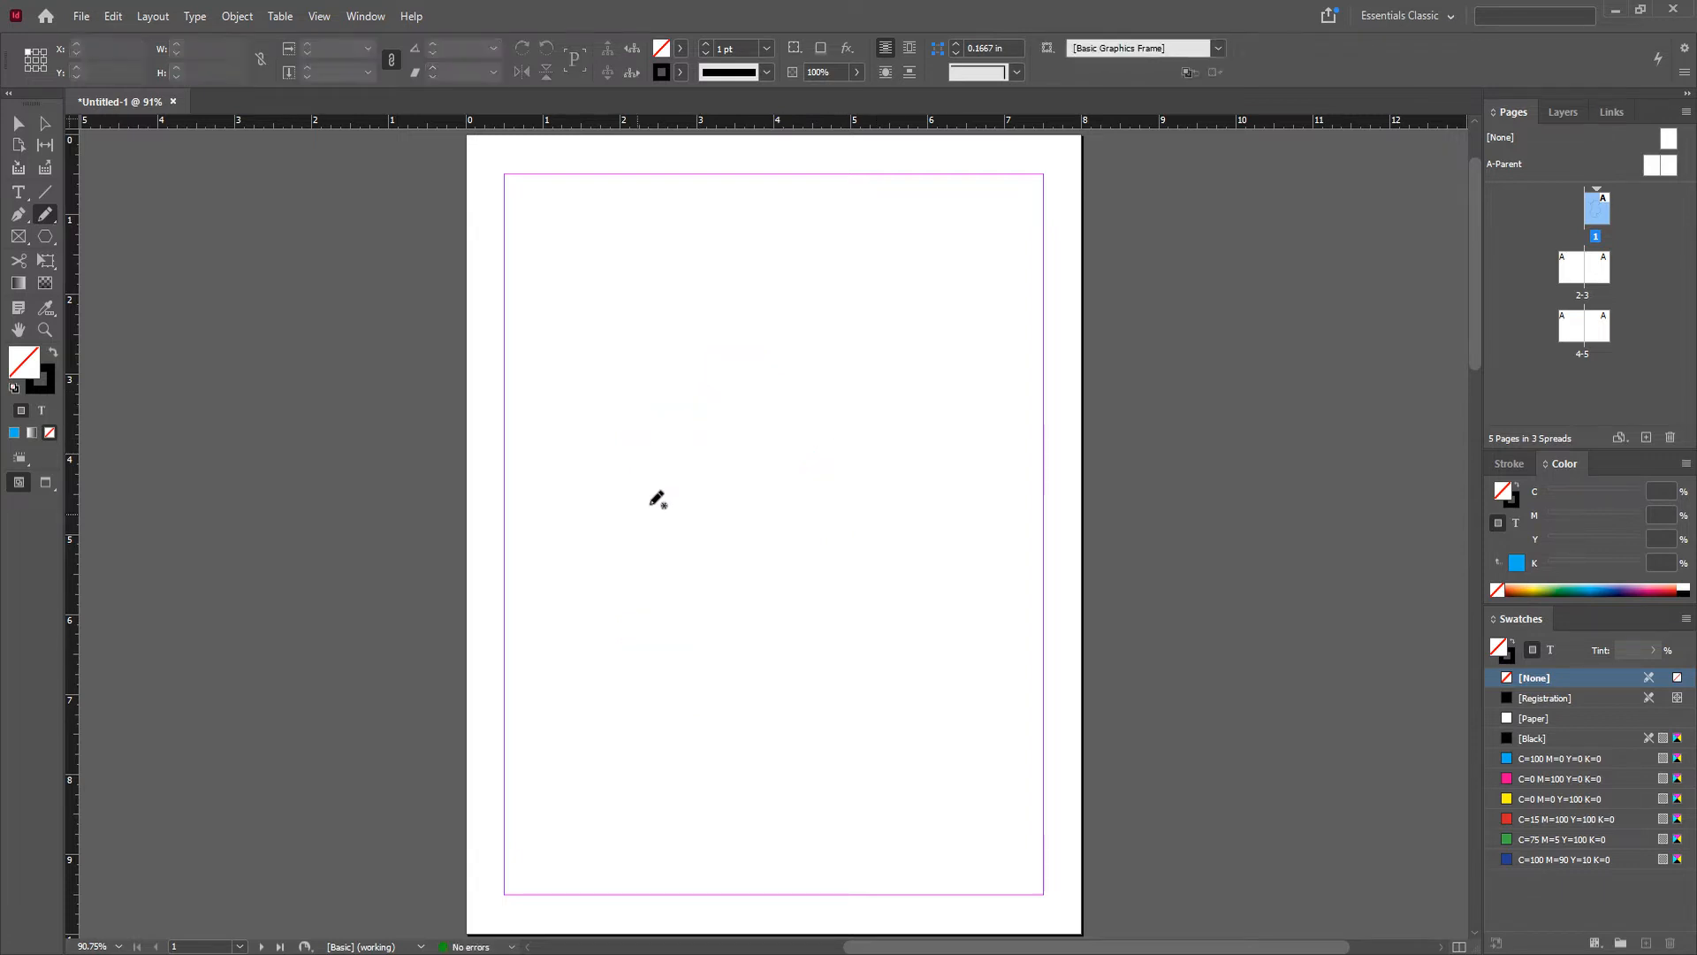
key(ctrl+shift+z)
key(ctrl+z)
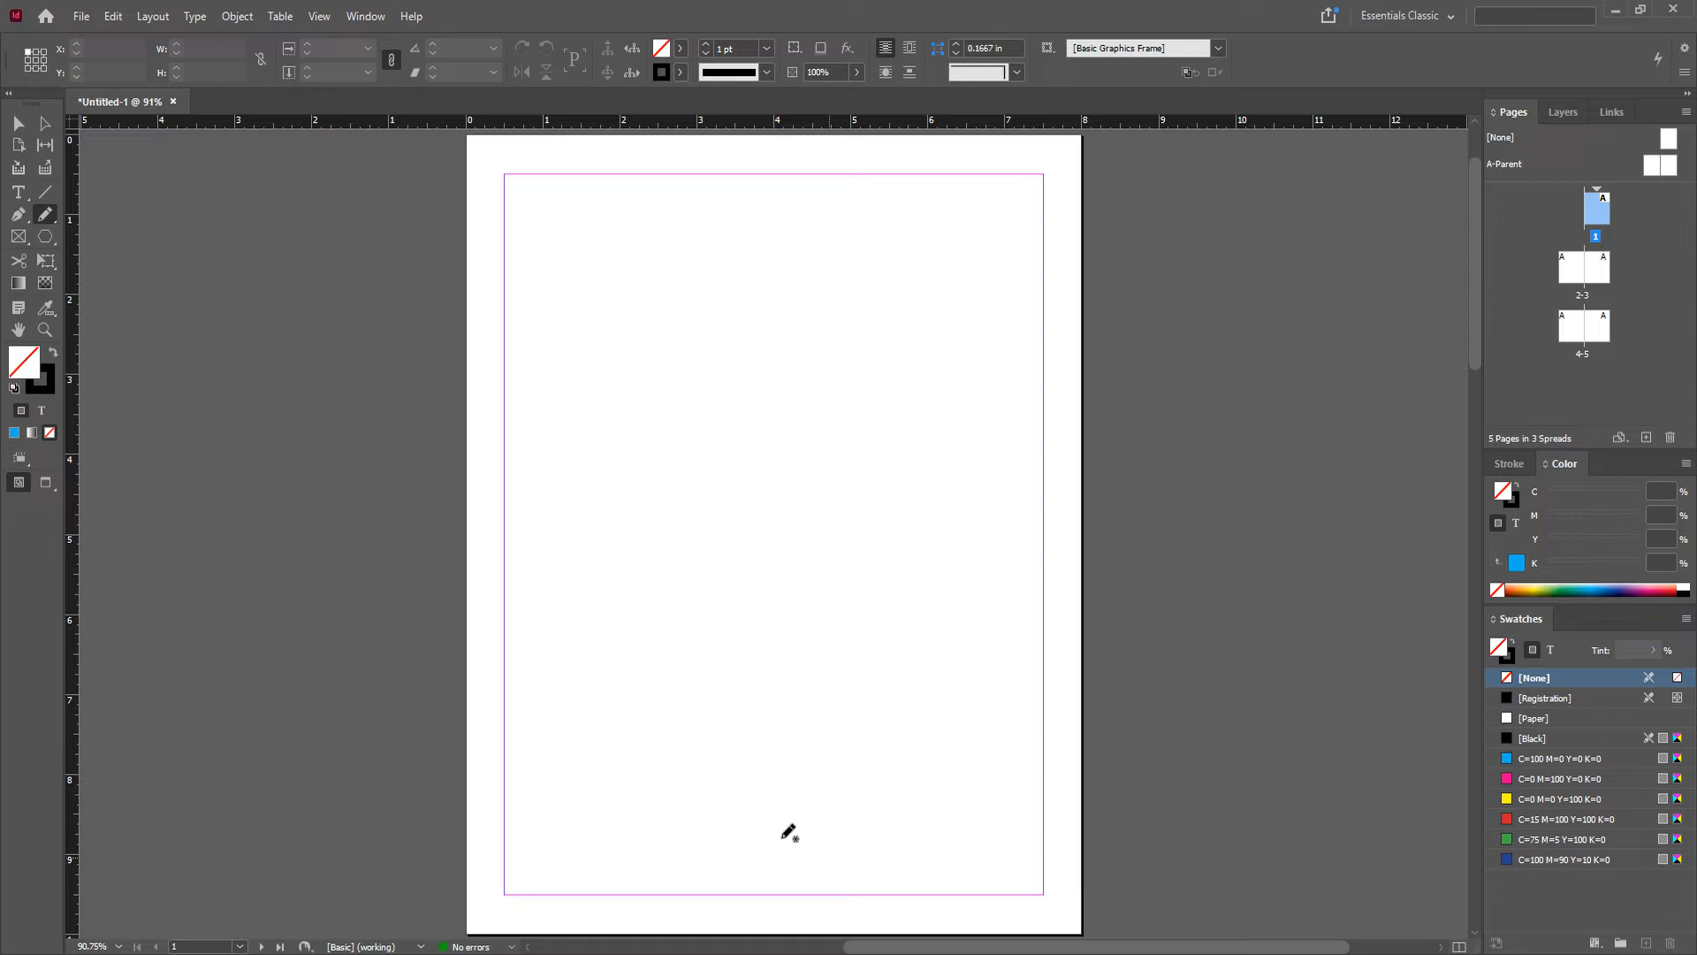
Step: Draw a 7 x 9 in rectangle frame filling page 1's margins and place the Desktop picture "images" in it
click(18, 239)
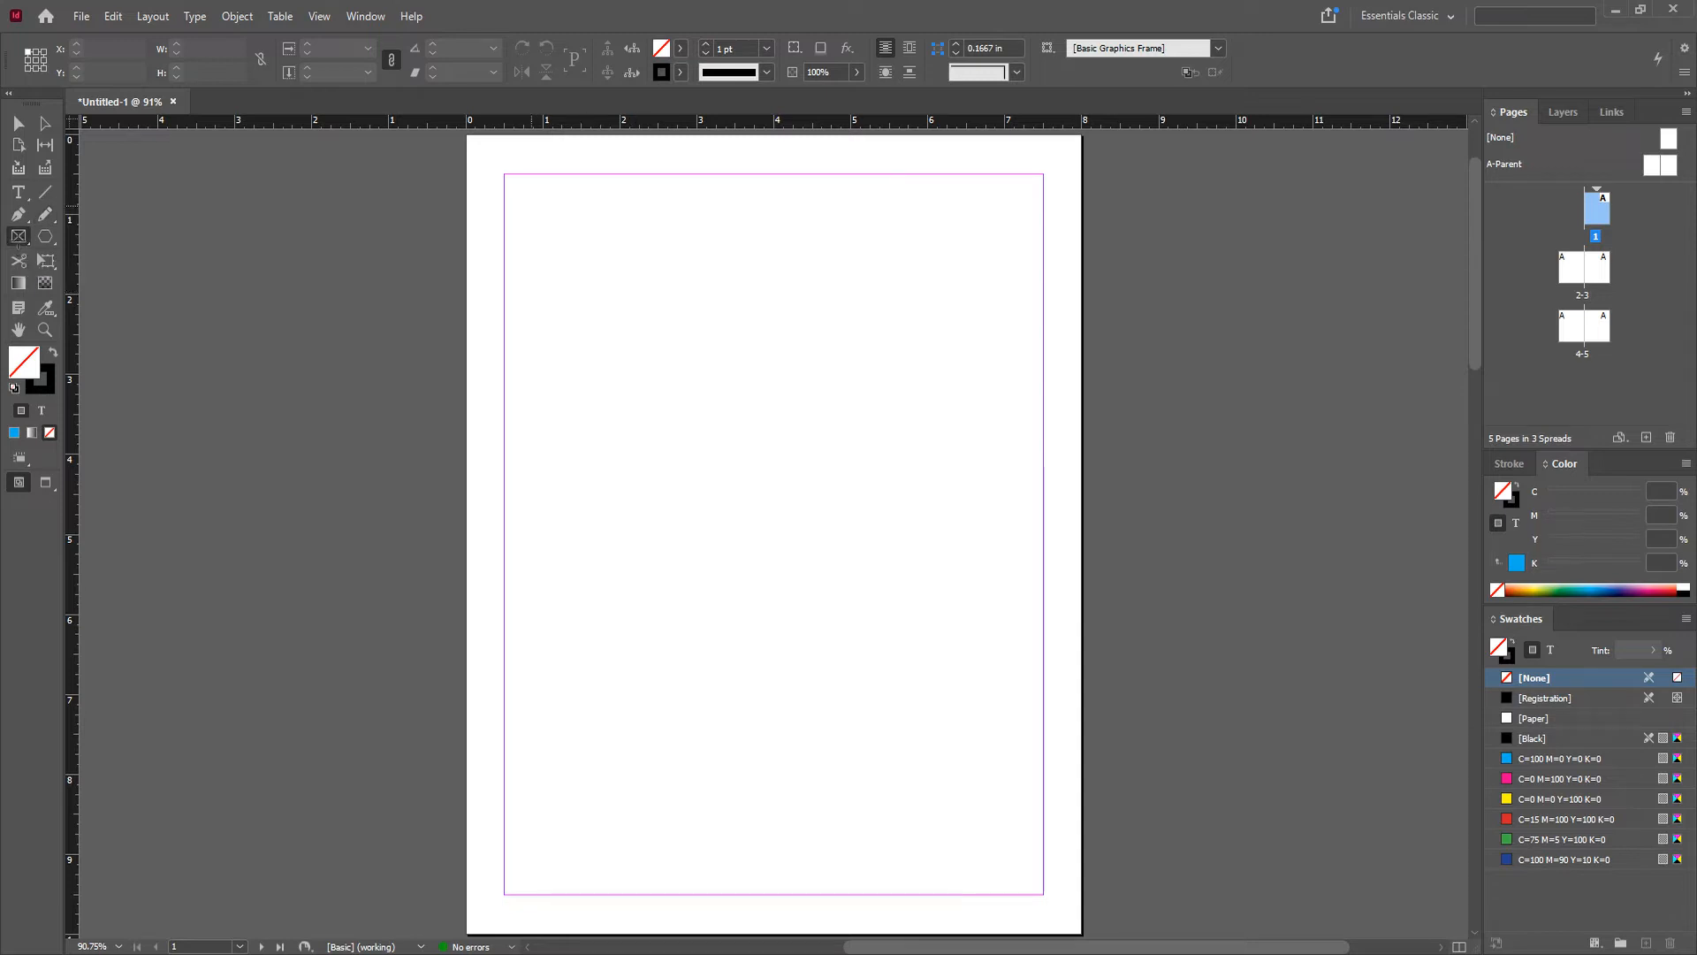
drag(505, 174, 1043, 896)
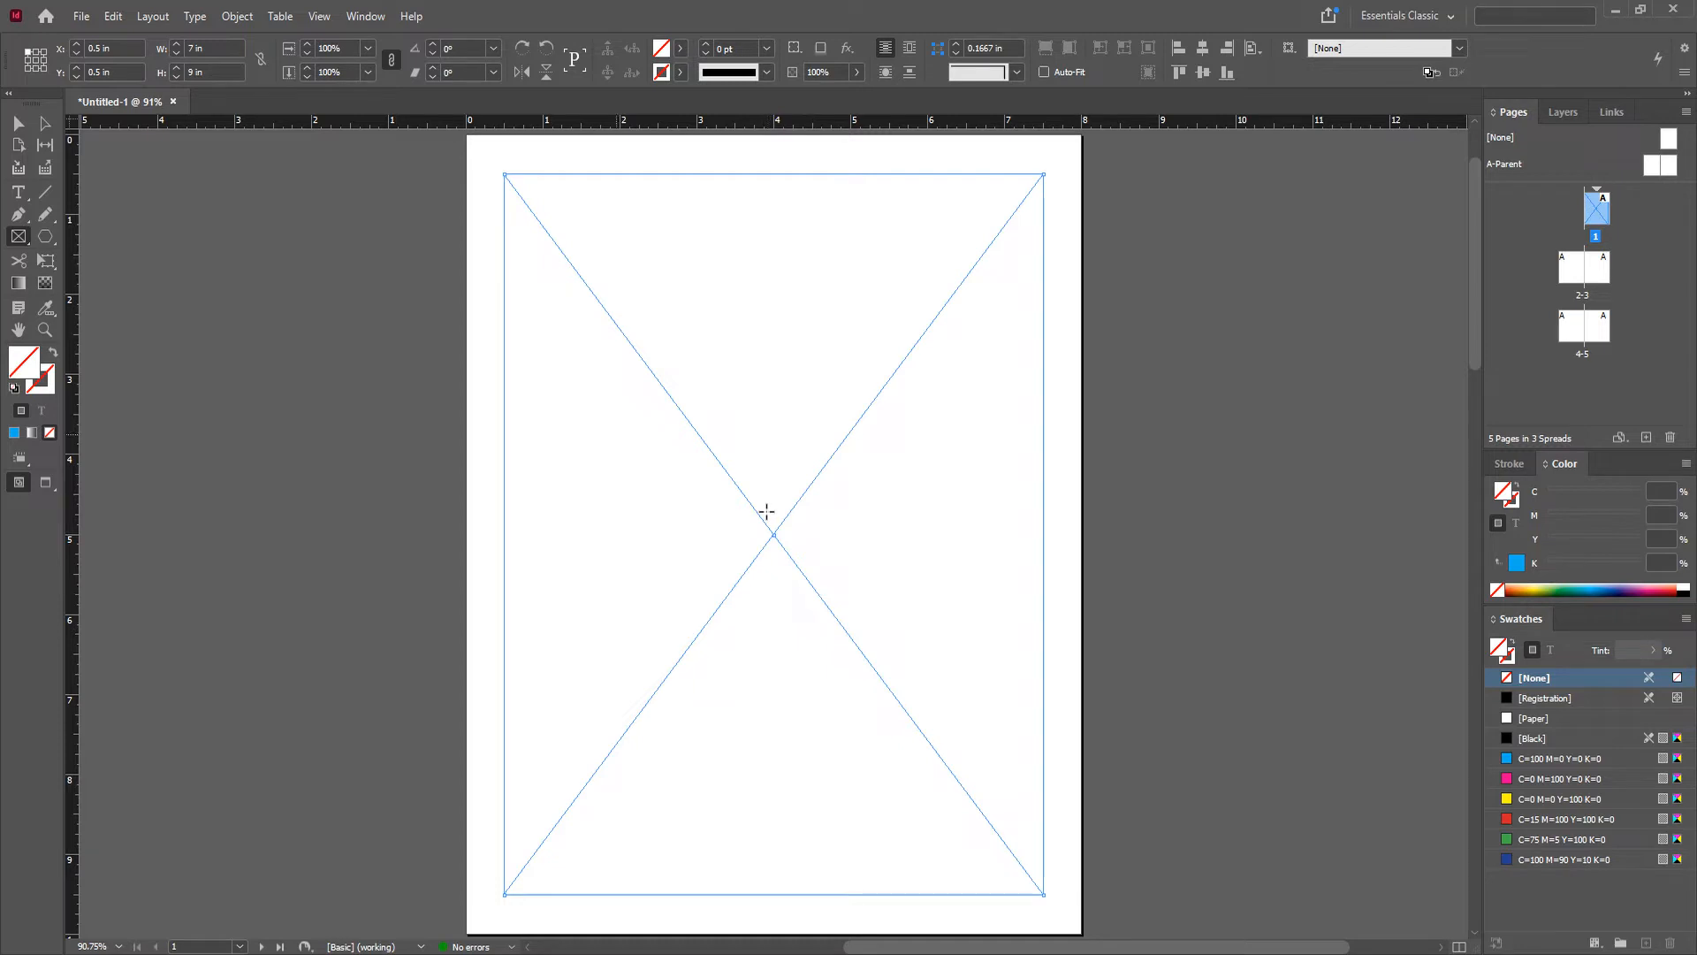
click(80, 17)
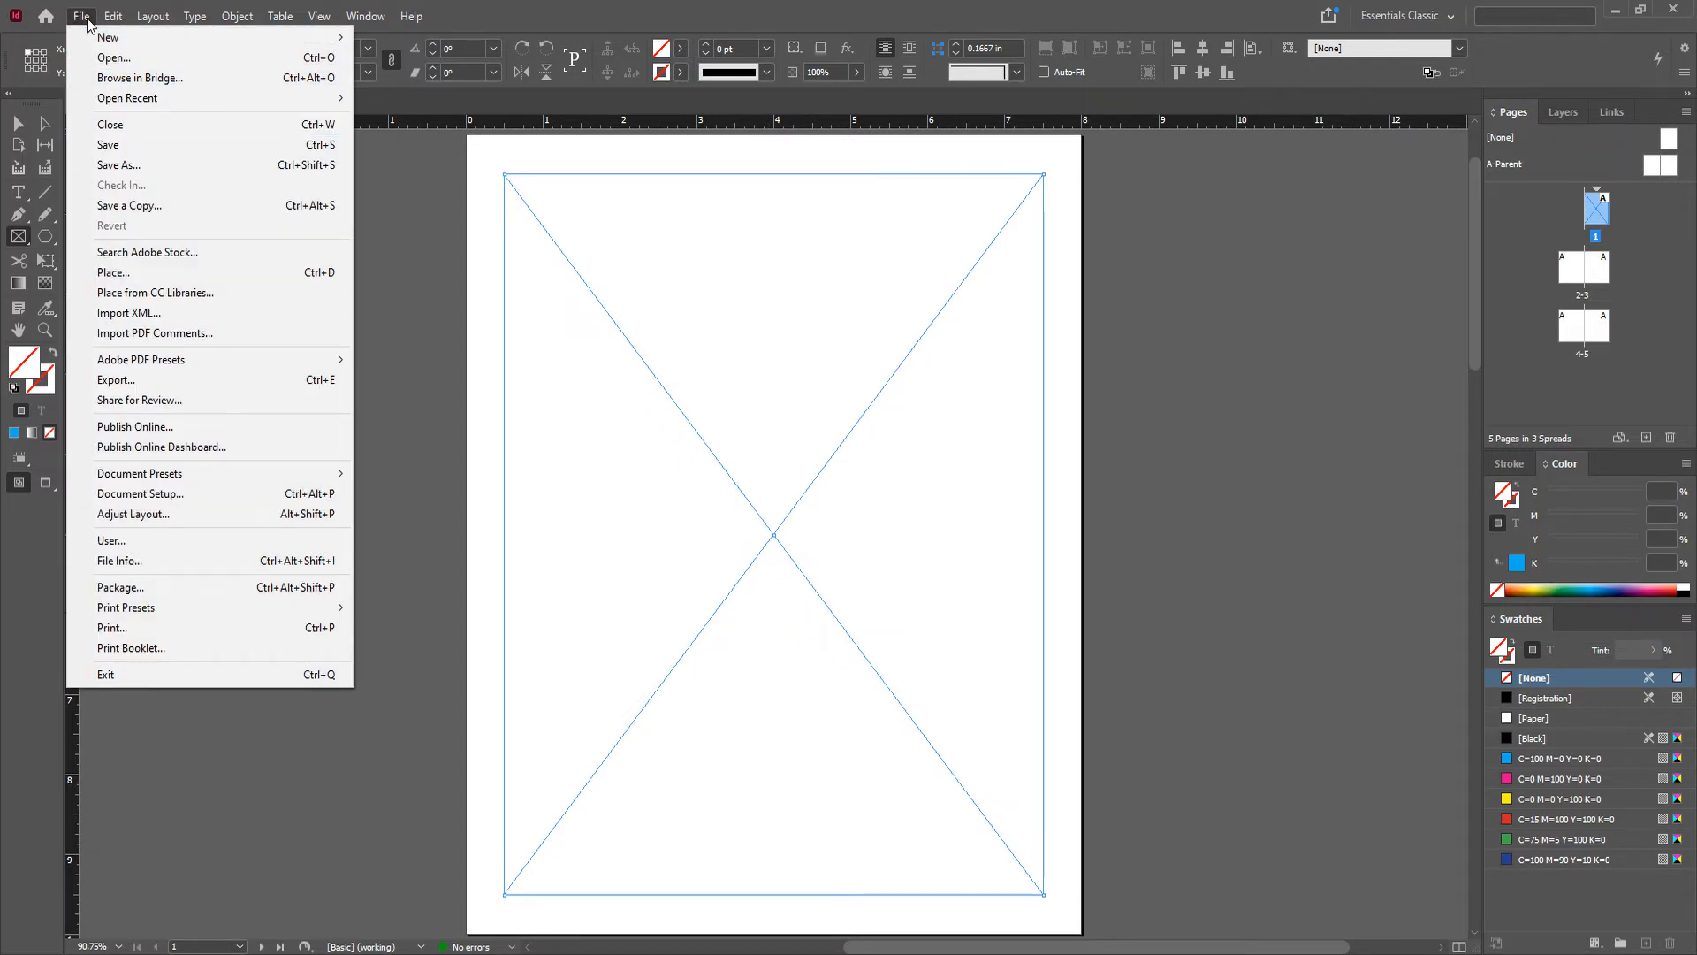
click(134, 277)
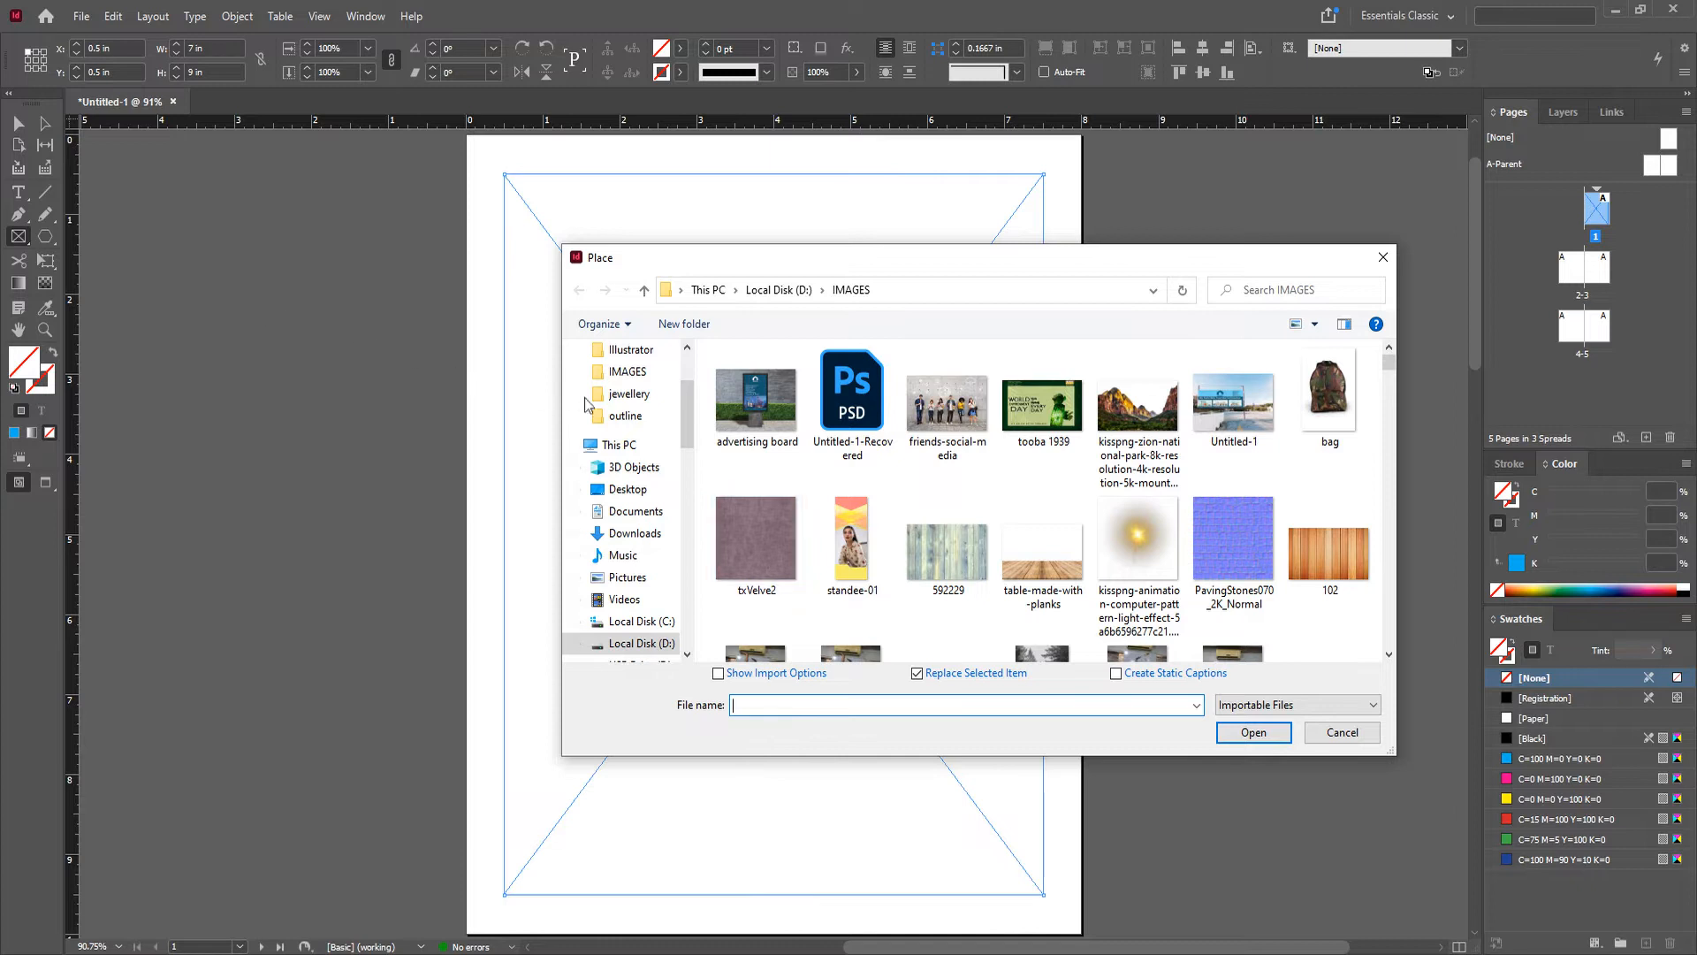
drag(688, 409, 681, 371)
click(624, 386)
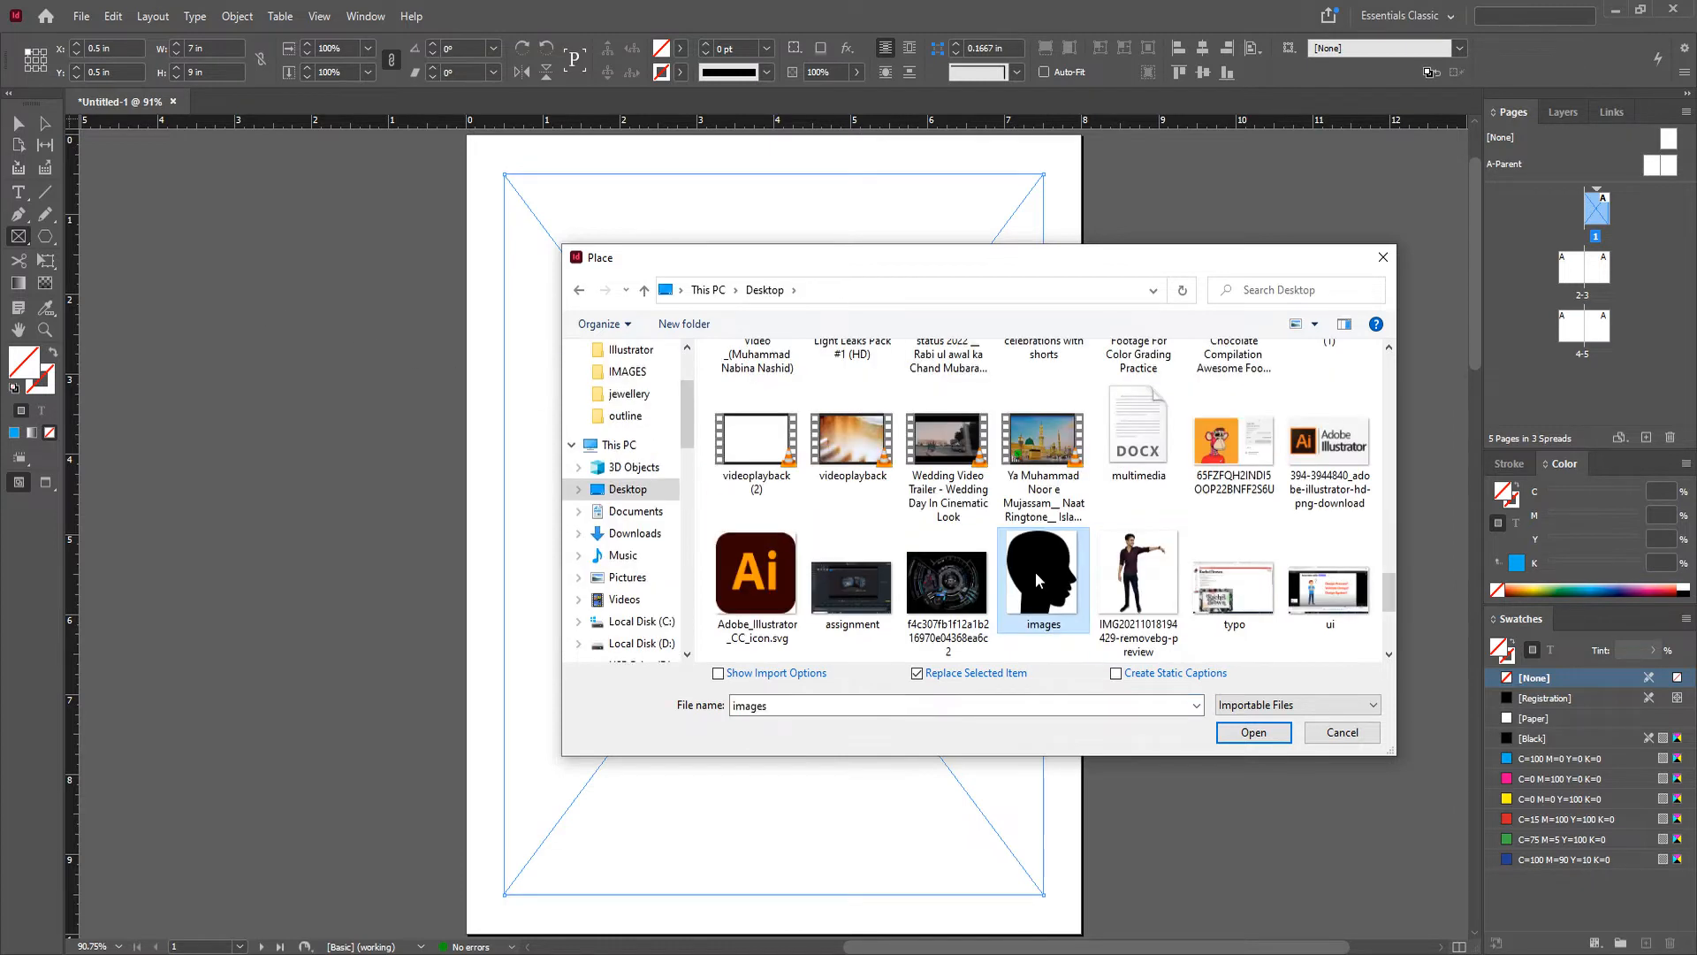
click(1252, 733)
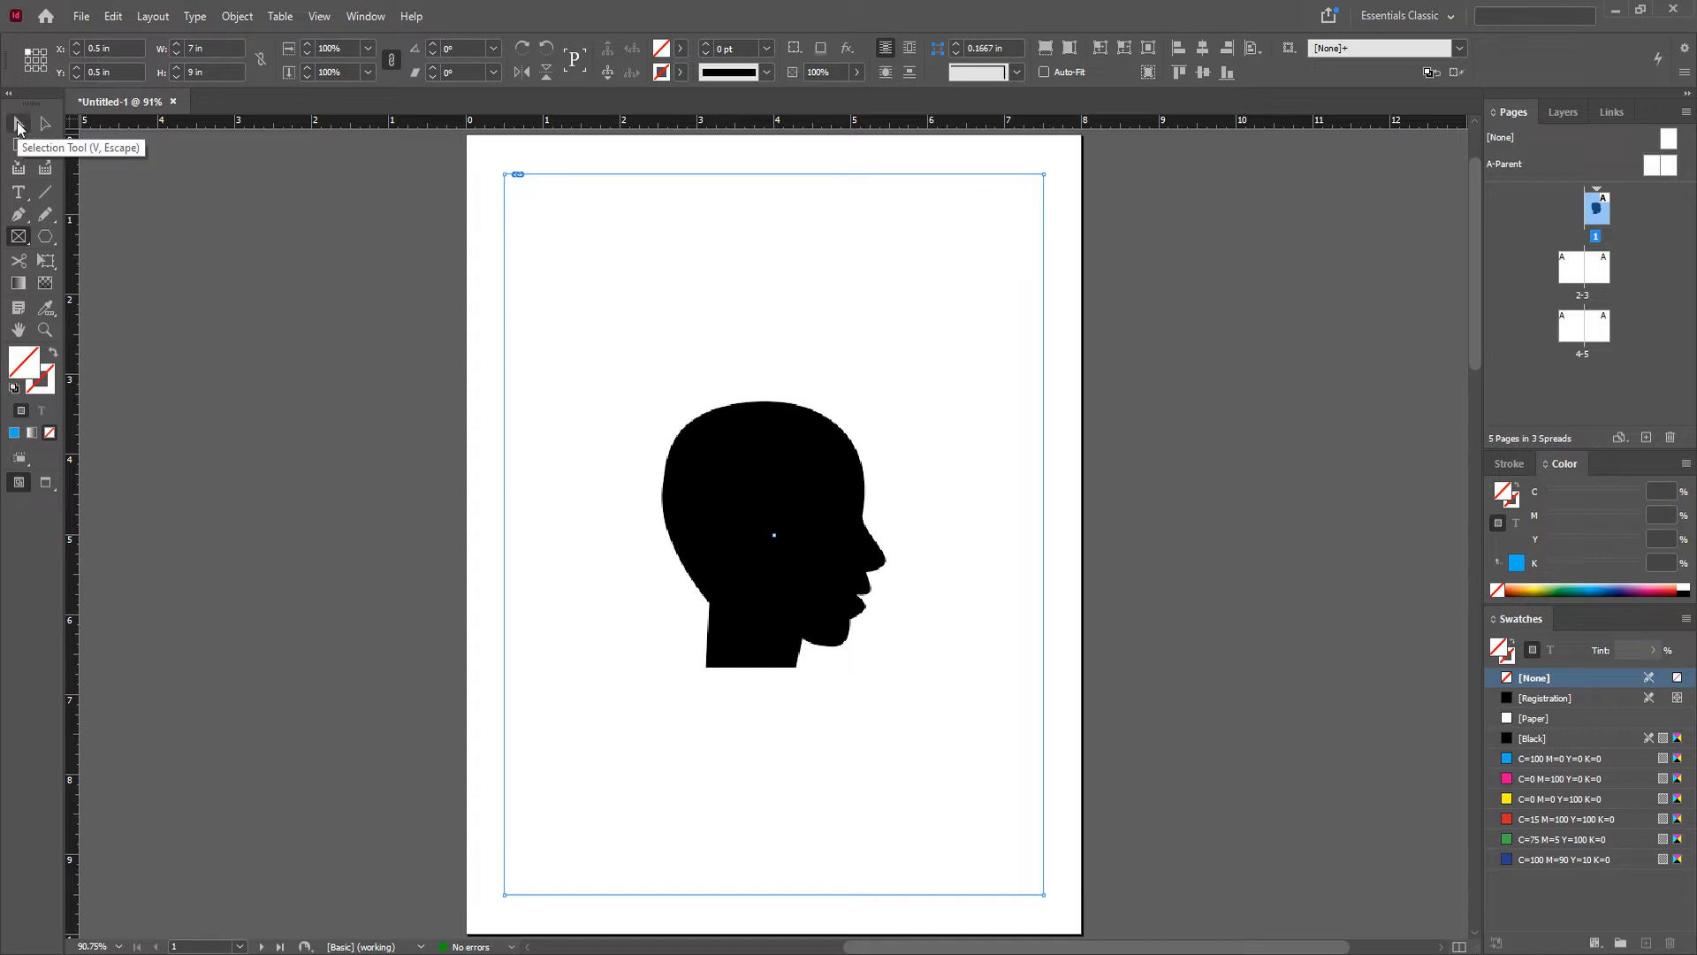
Step: Try shrinking the picture frame from its upper-left corner to about 5.14 x 6.5 in, and undo the change
click(18, 125)
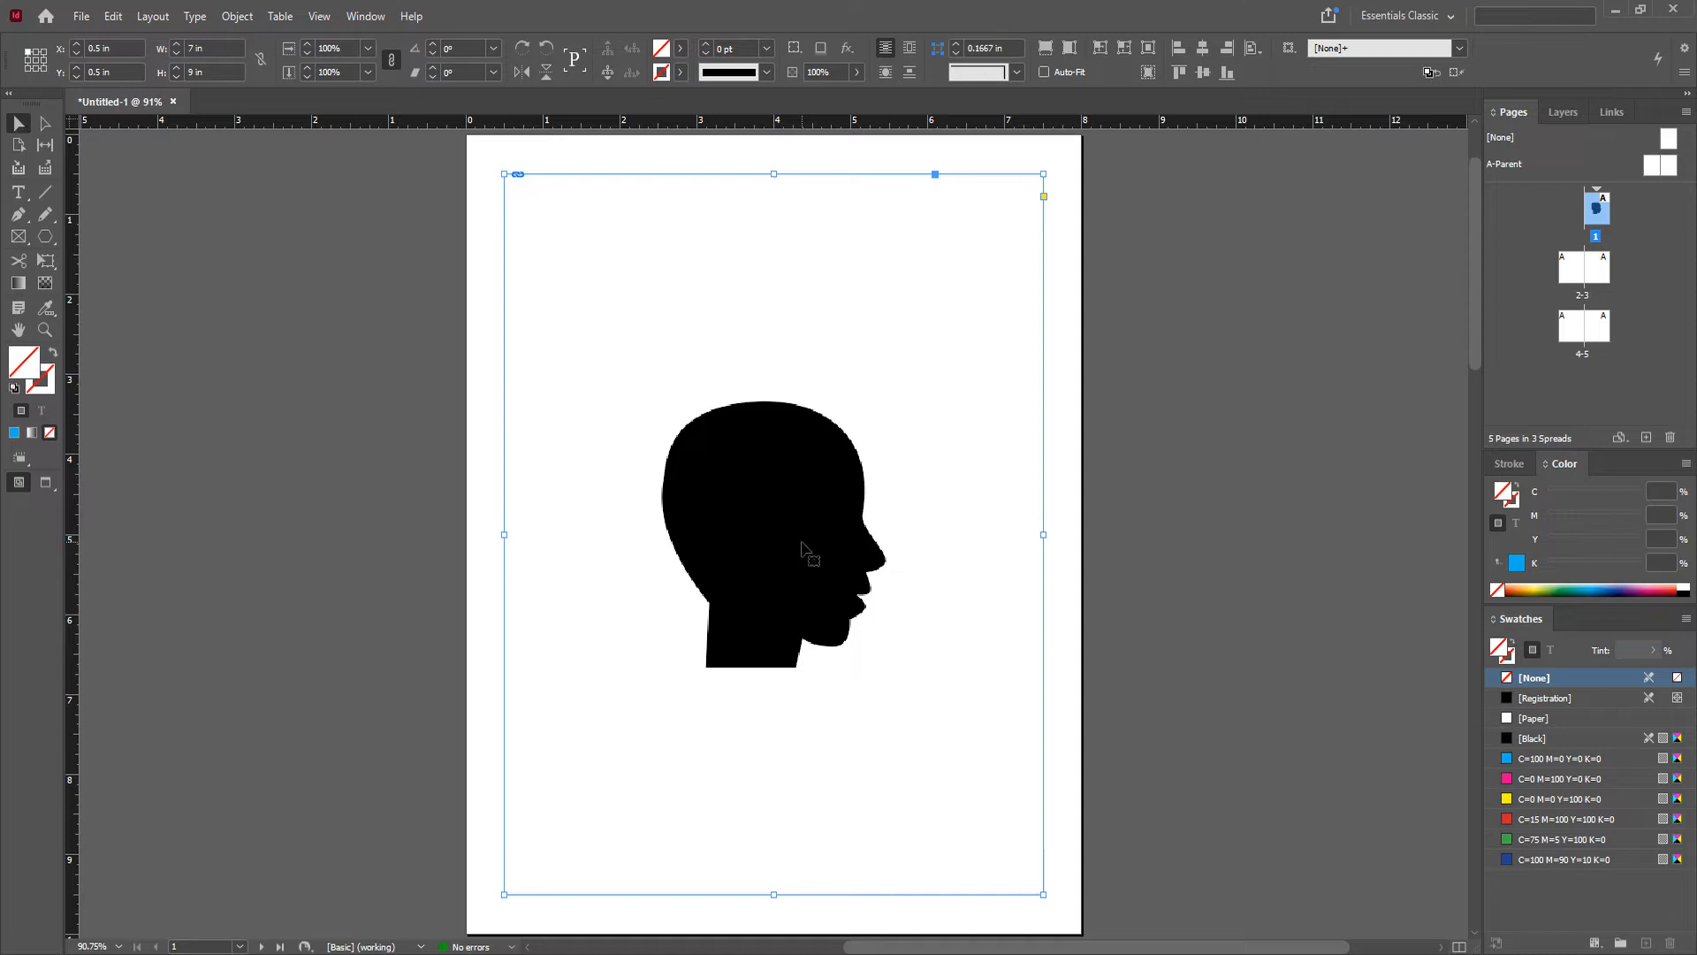
click(1232, 633)
click(789, 608)
drag(500, 175, 646, 373)
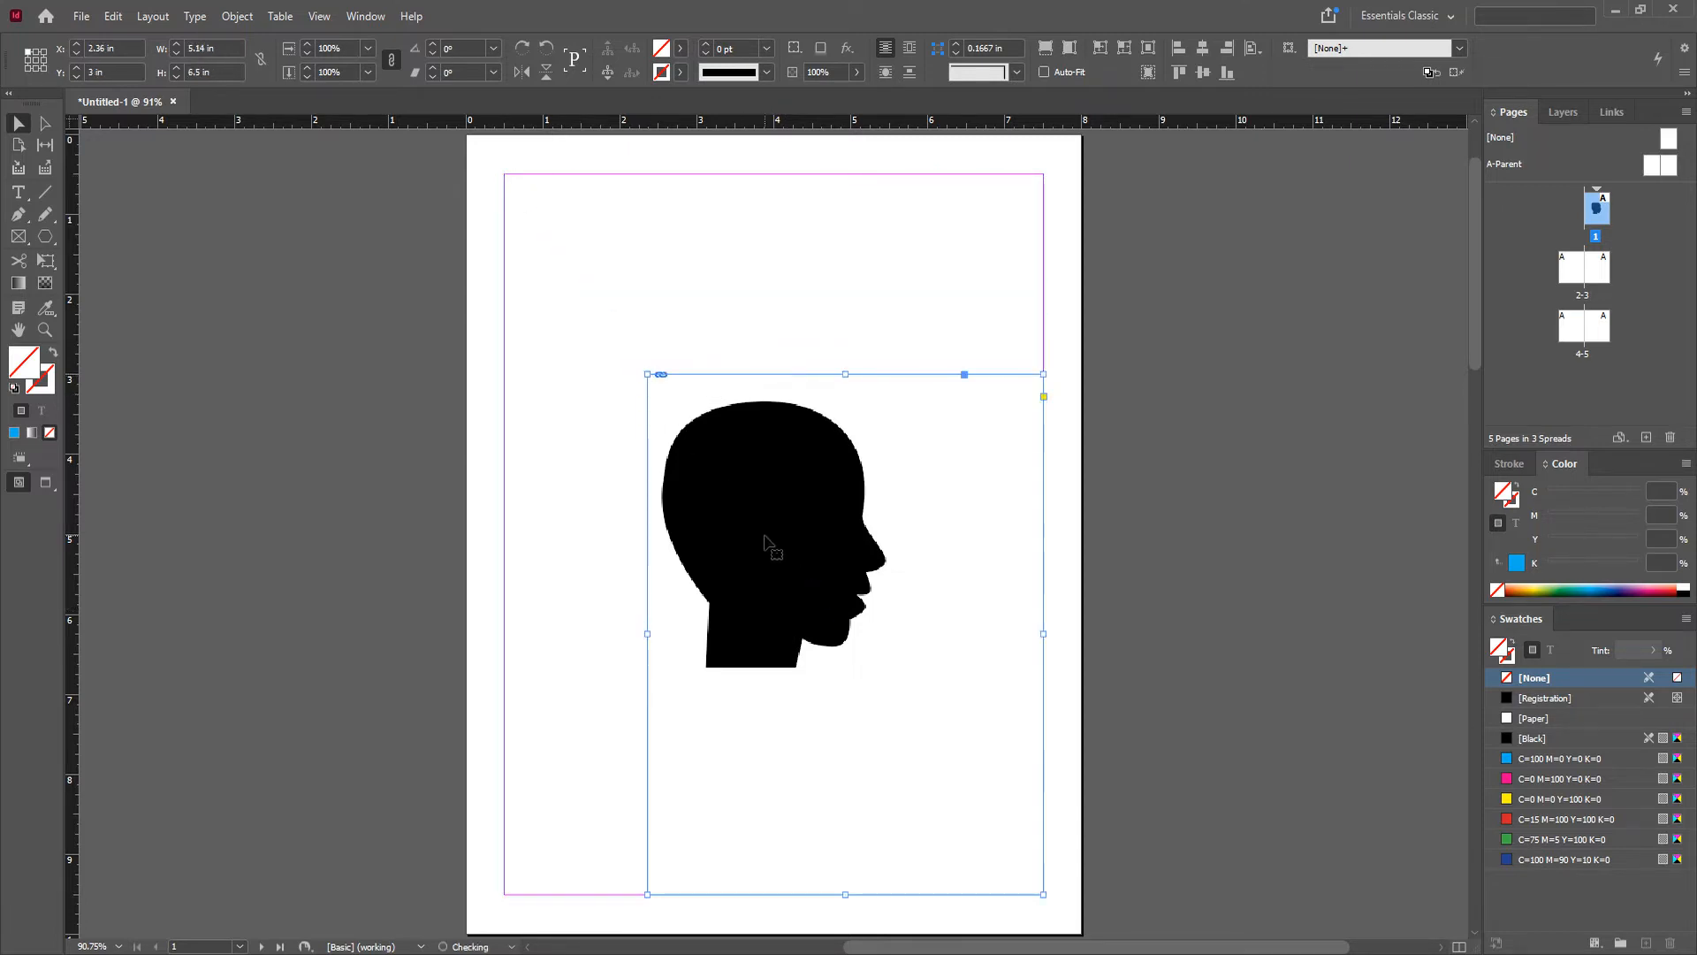
key(ctrl+z)
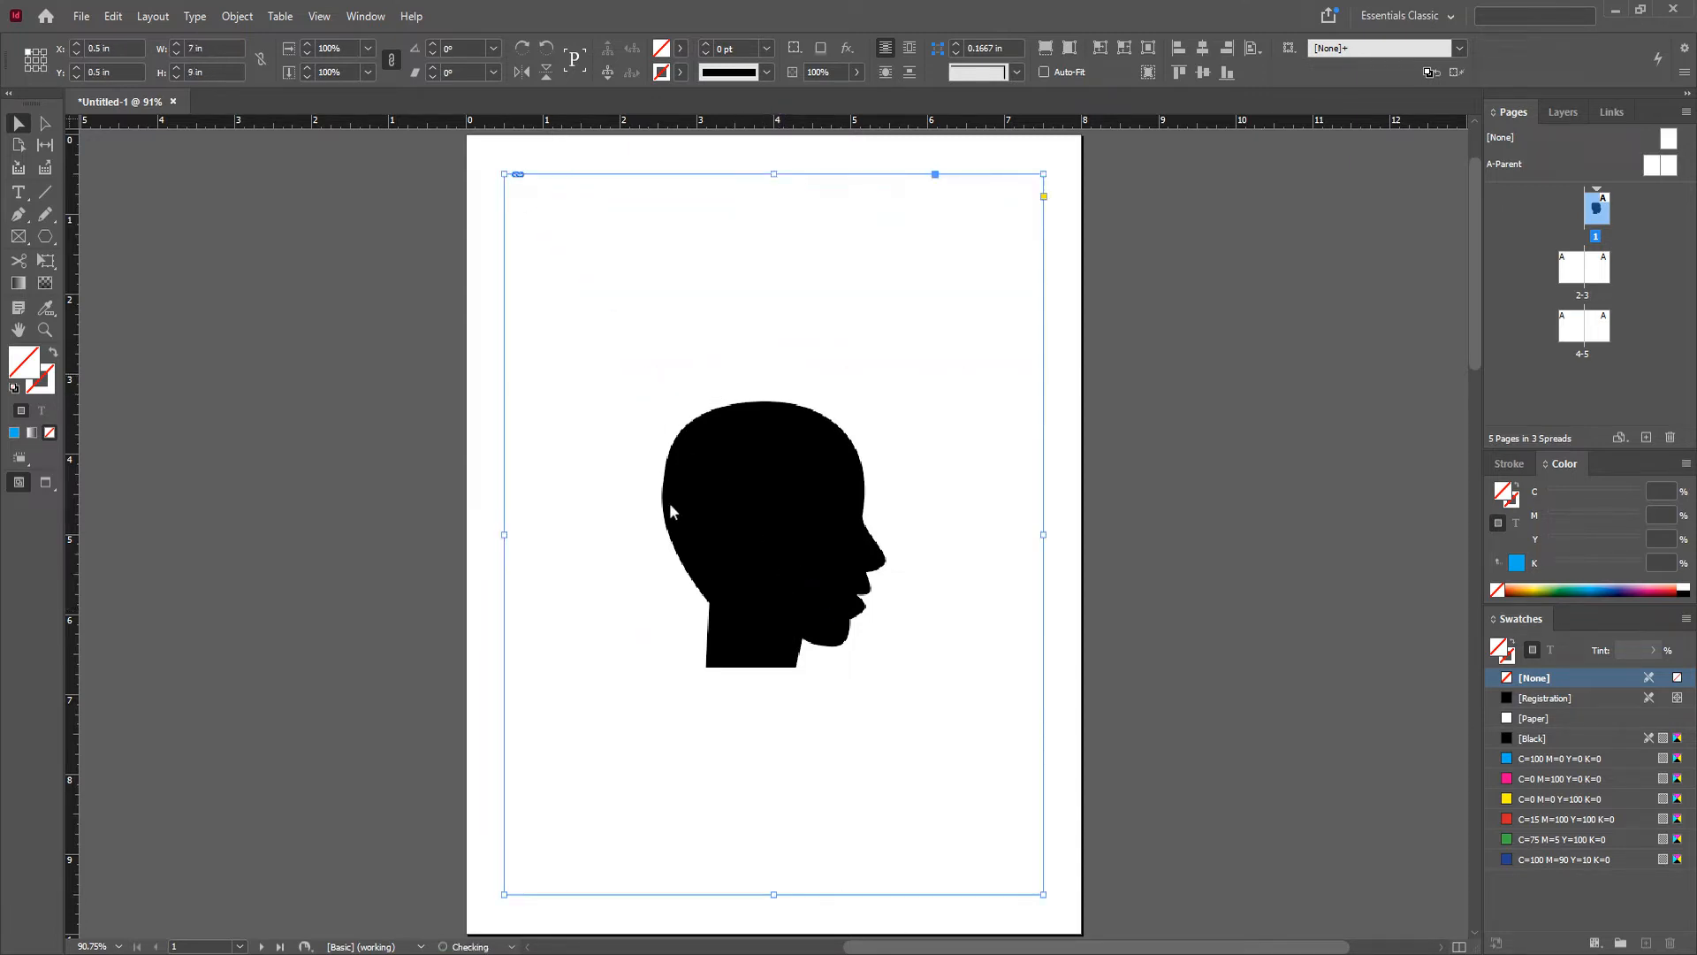
Step: Select the head picture inside its frame, enlarge it to 240% so it spans the full 7 in frame width, and deselect it
click(44, 123)
click(254, 409)
click(772, 544)
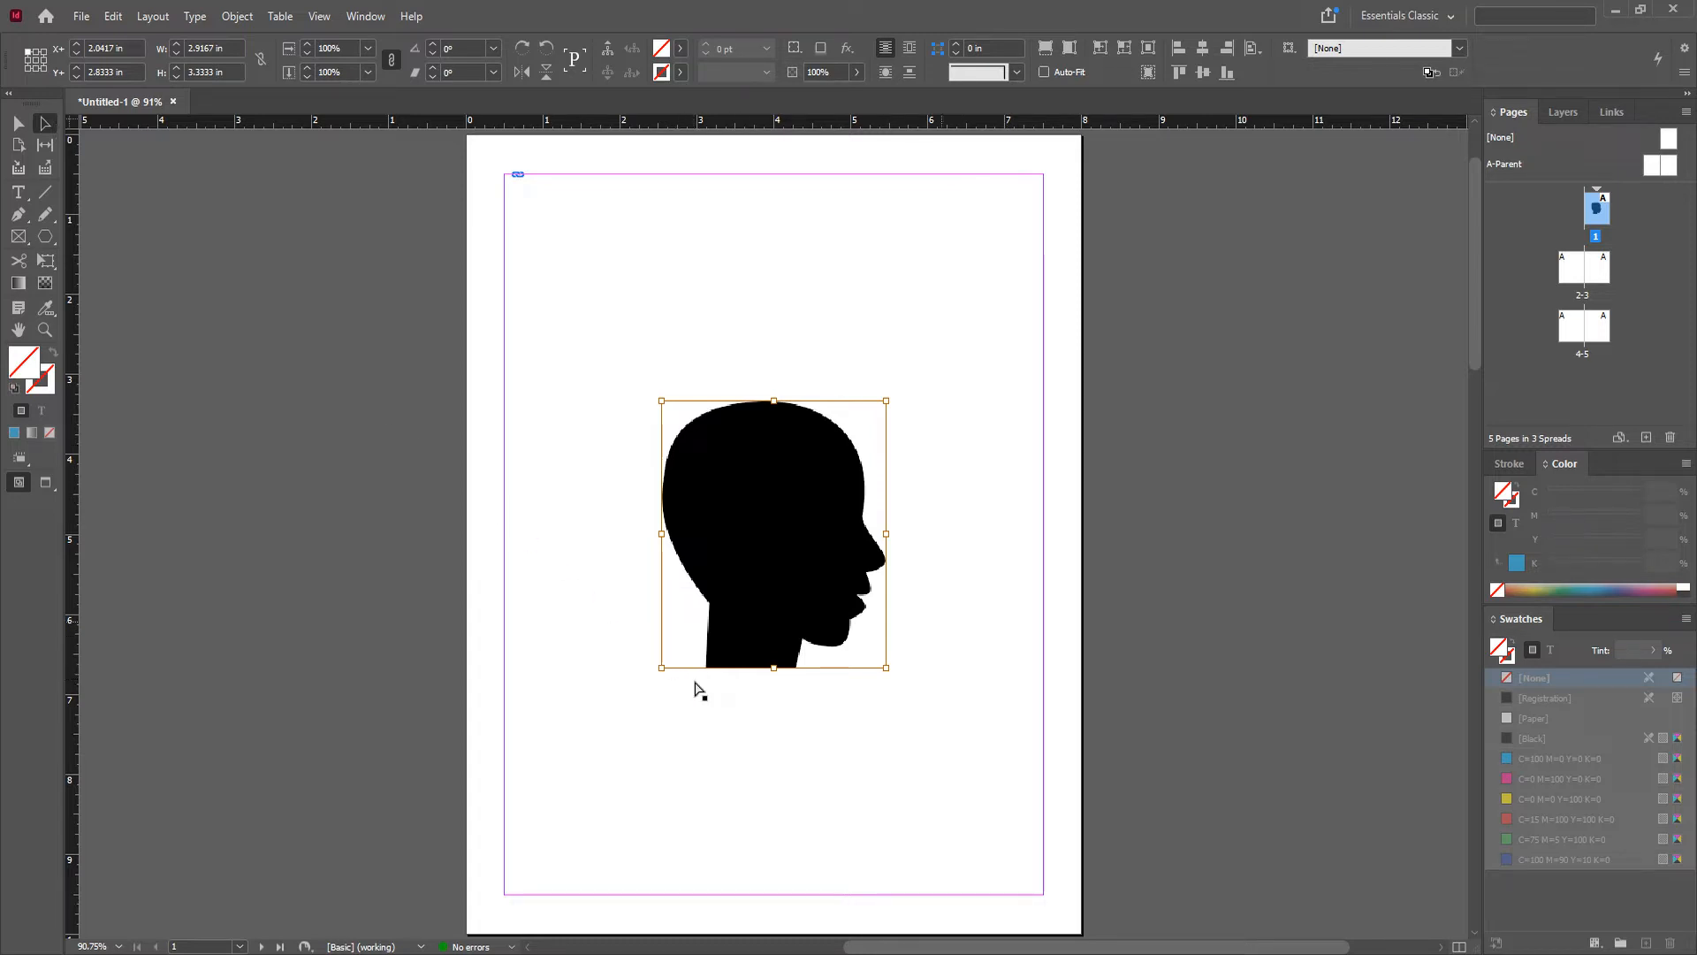
drag(885, 399, 973, 214)
drag(661, 668, 502, 846)
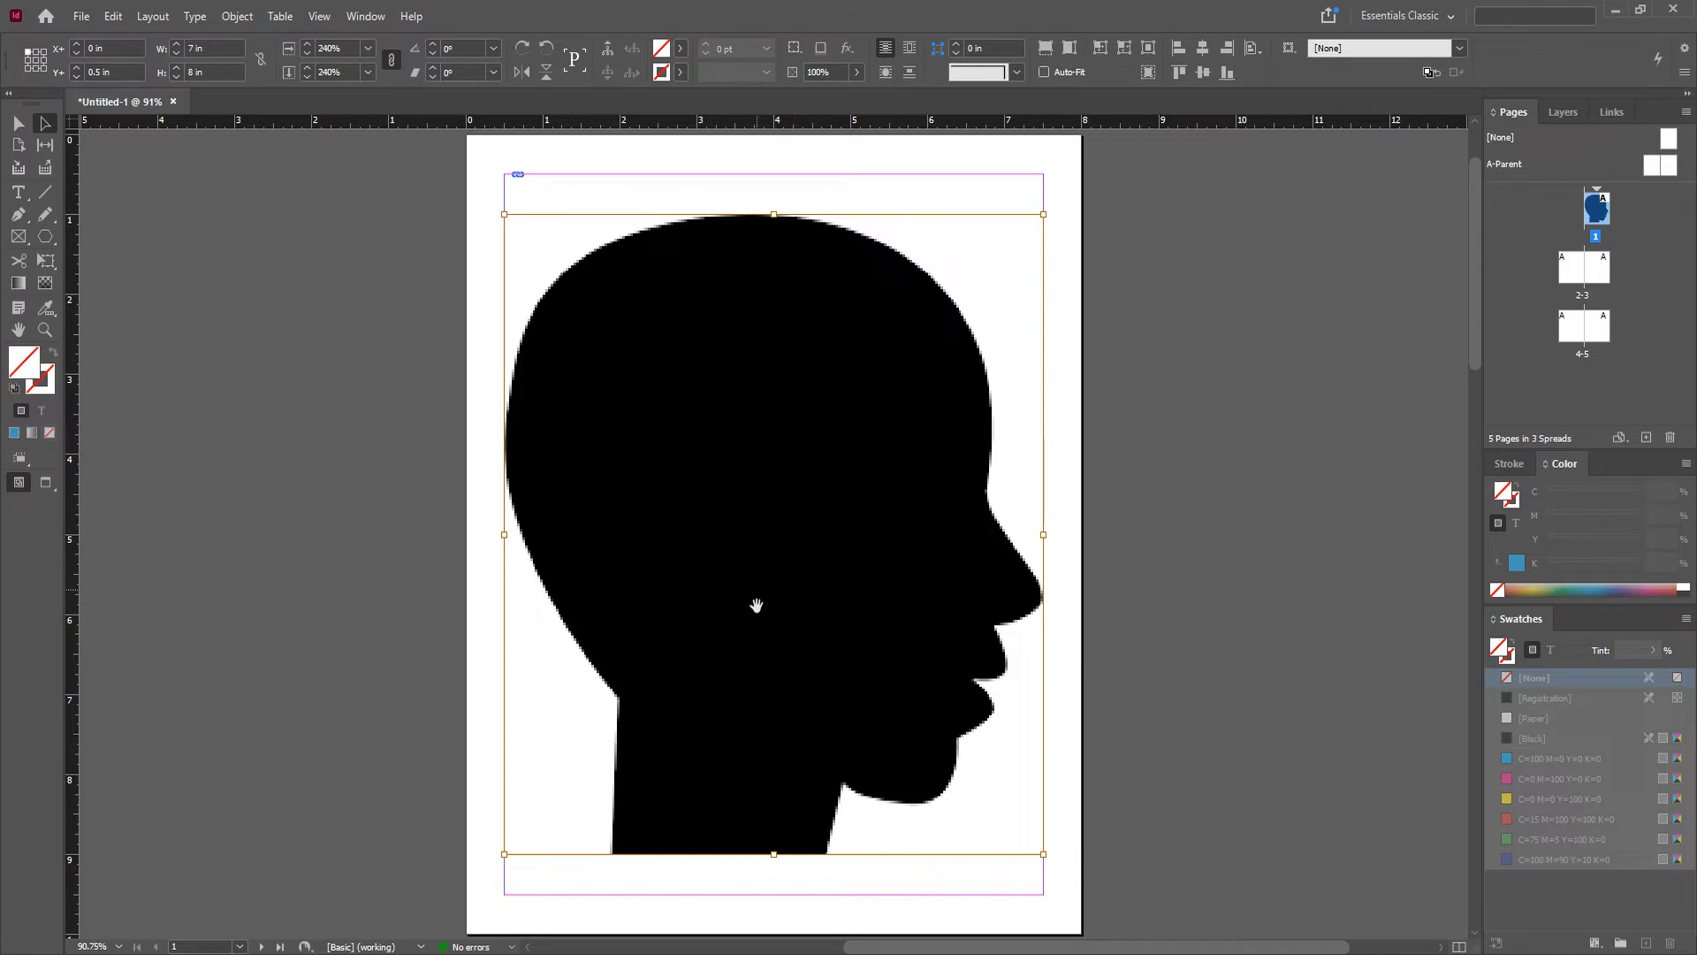
click(1265, 718)
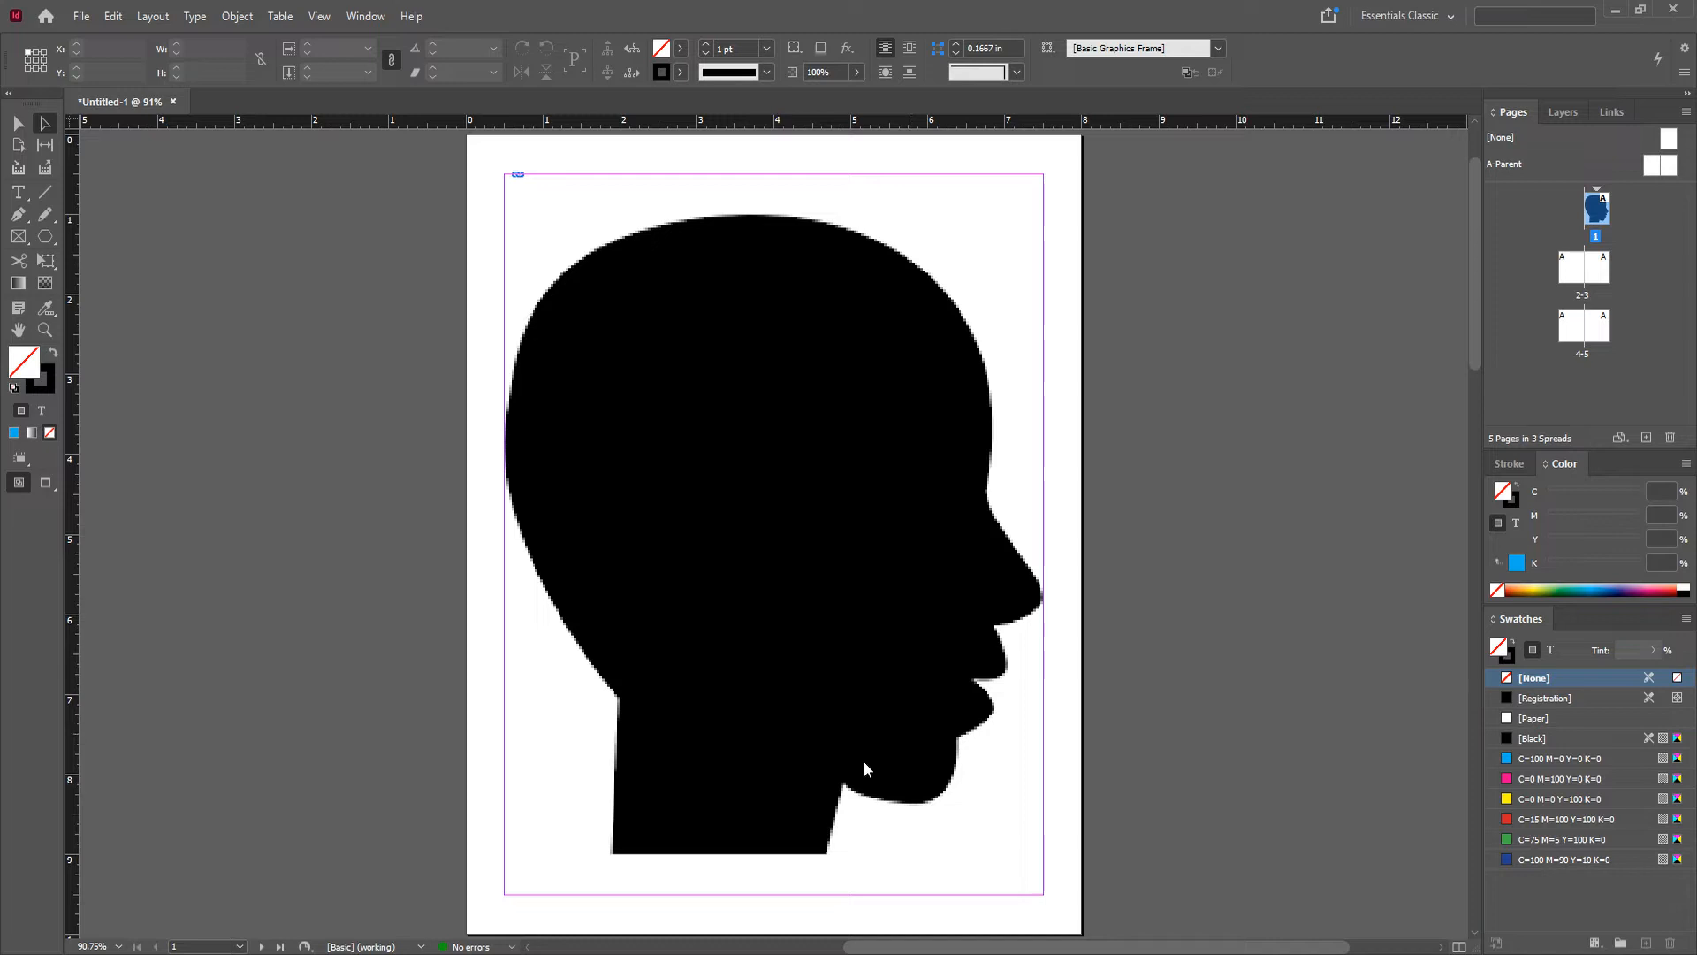
Step: Show the document's layers
click(1561, 113)
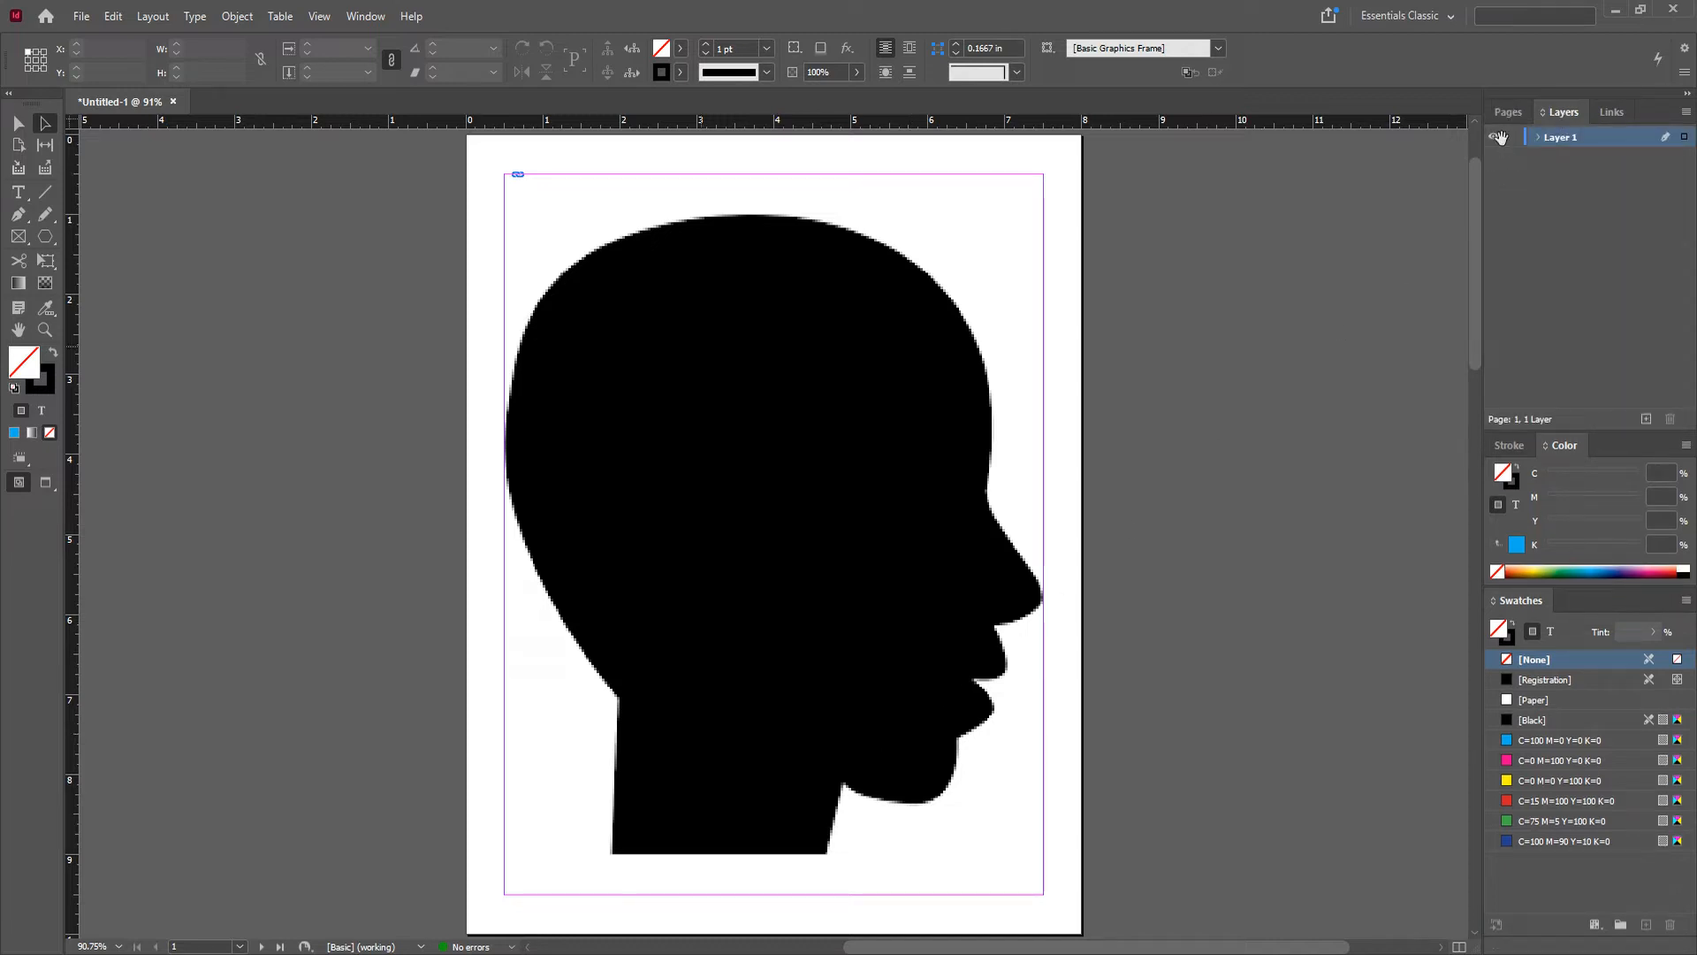
Step: Try moving the picture with its frame to the left, and undo the move
click(14, 128)
drag(711, 393, 540, 399)
key(ctrl+z)
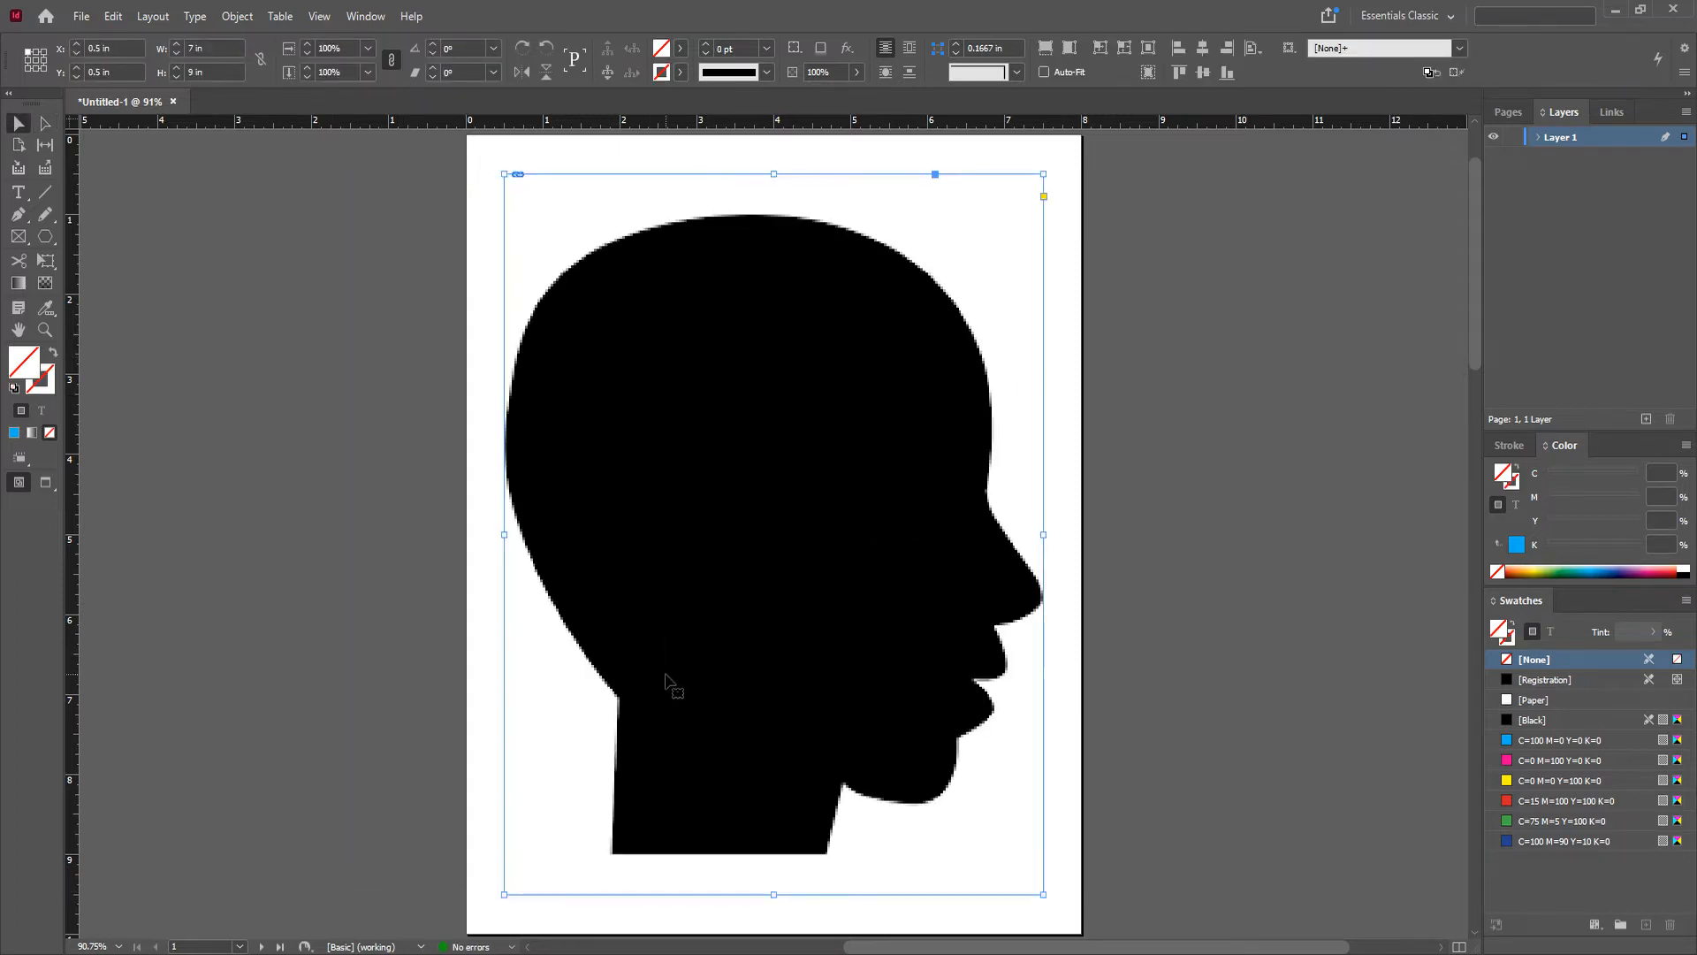
Step: Lock Layer 1, check that the picture no longer moves, and add a new layer above it as the active layer
click(1510, 136)
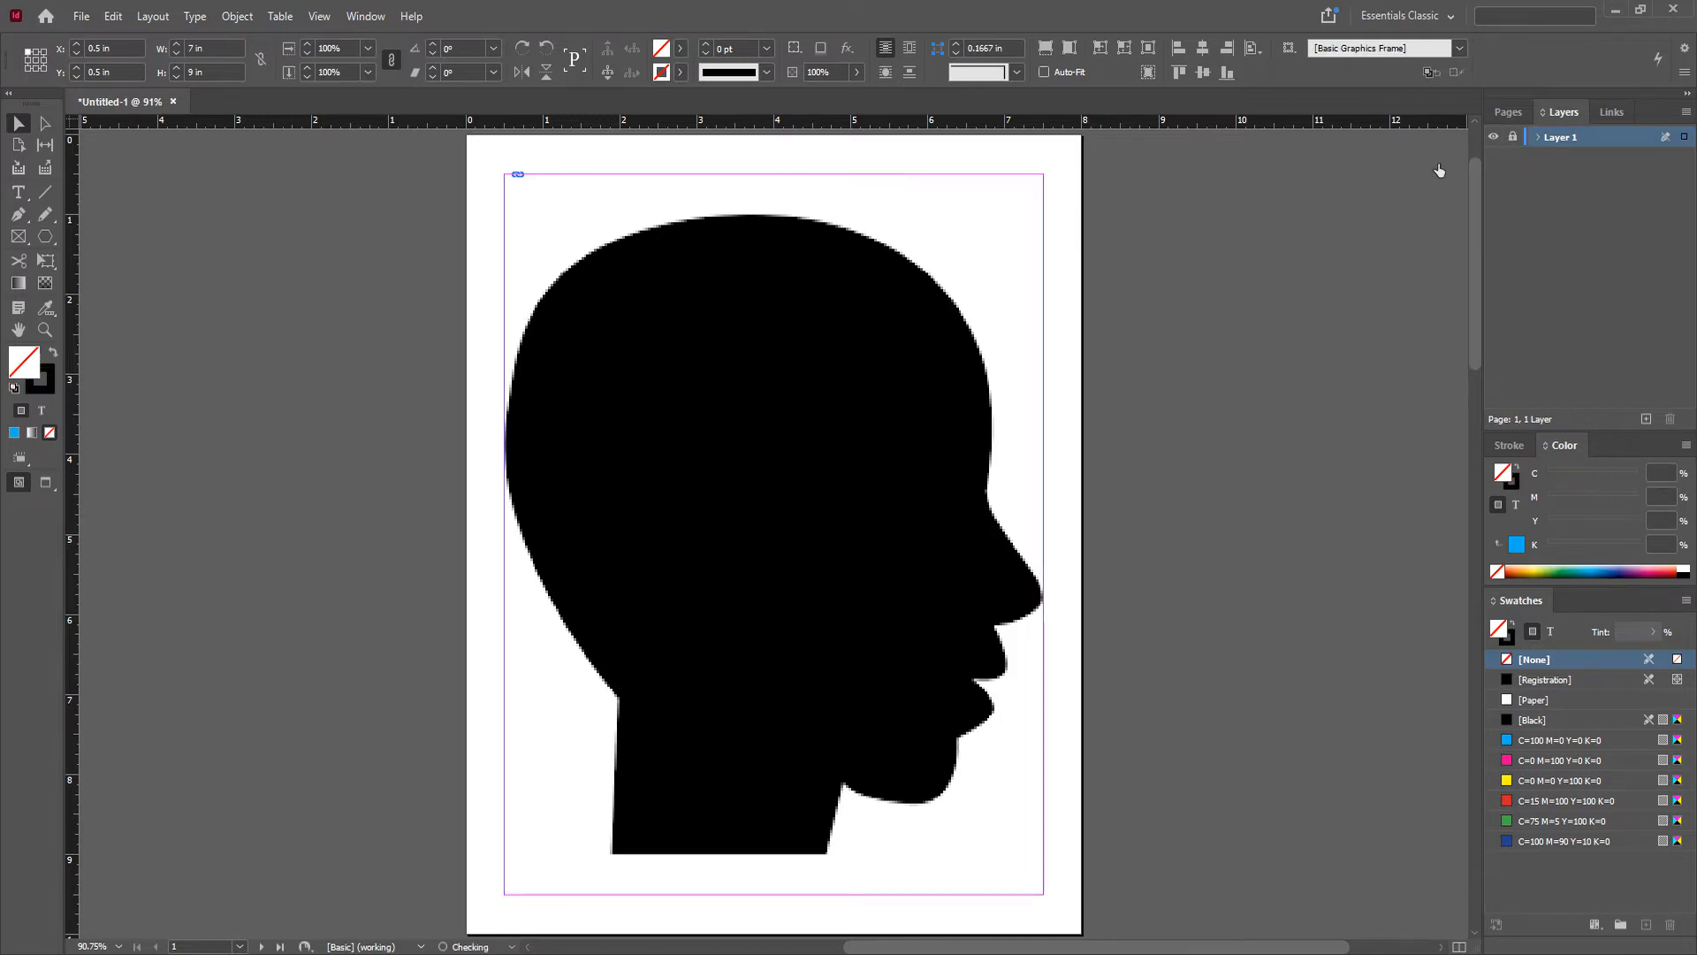
drag(677, 444, 713, 527)
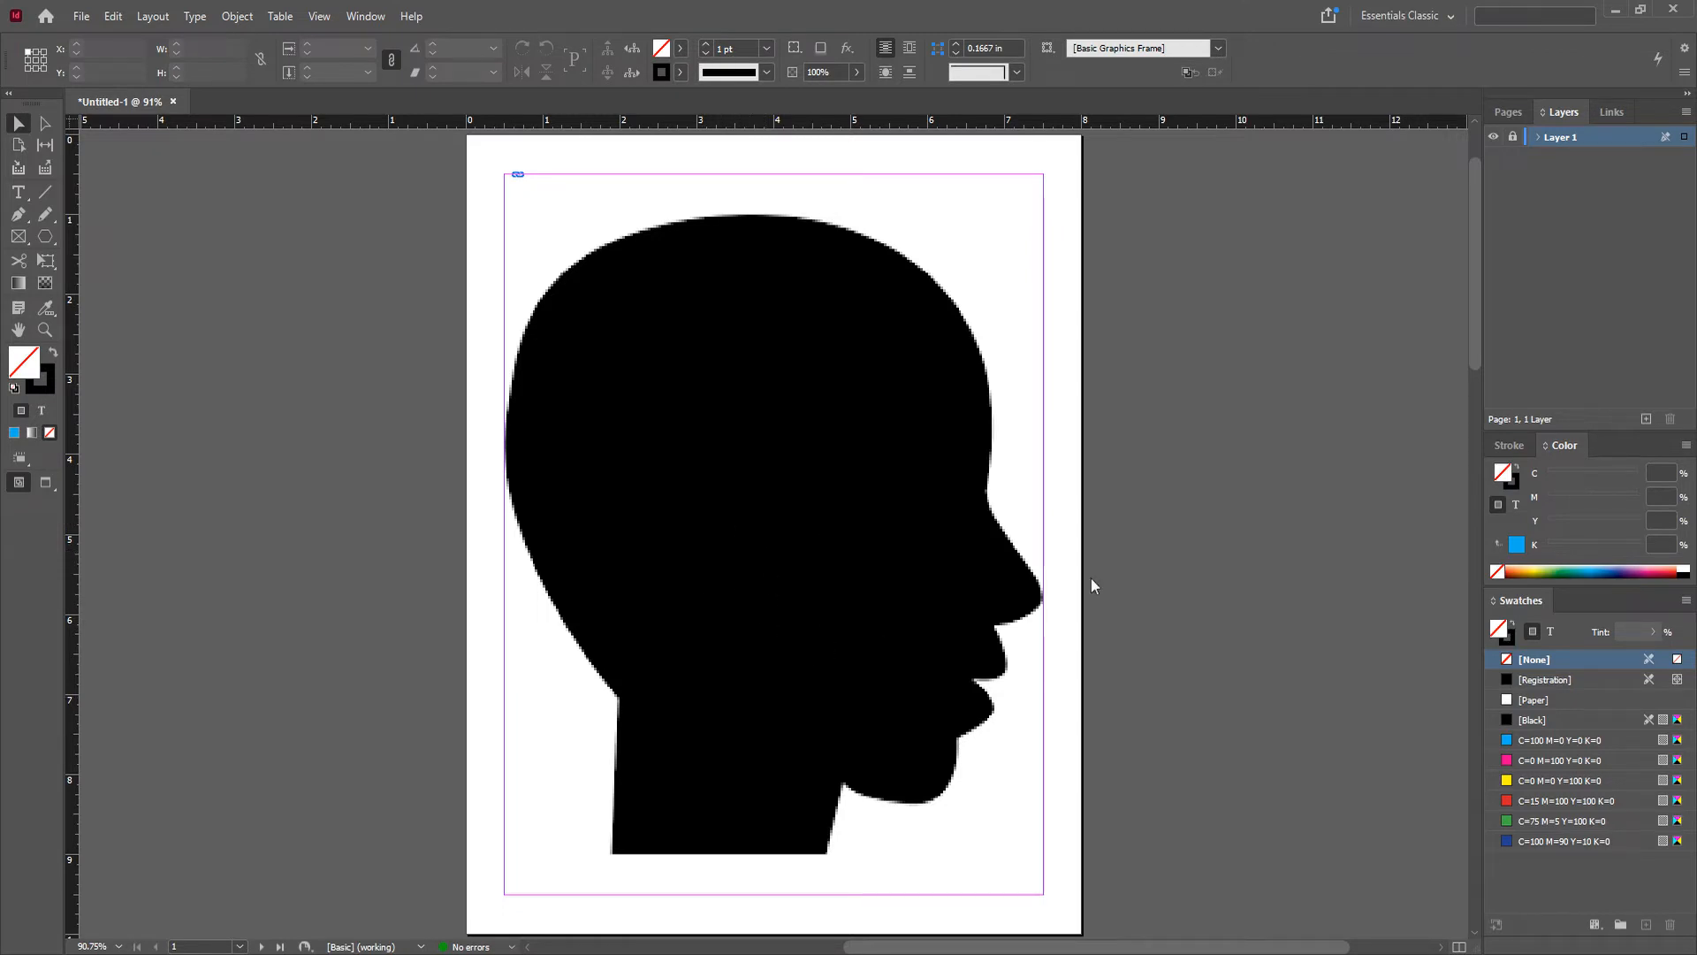
click(1646, 419)
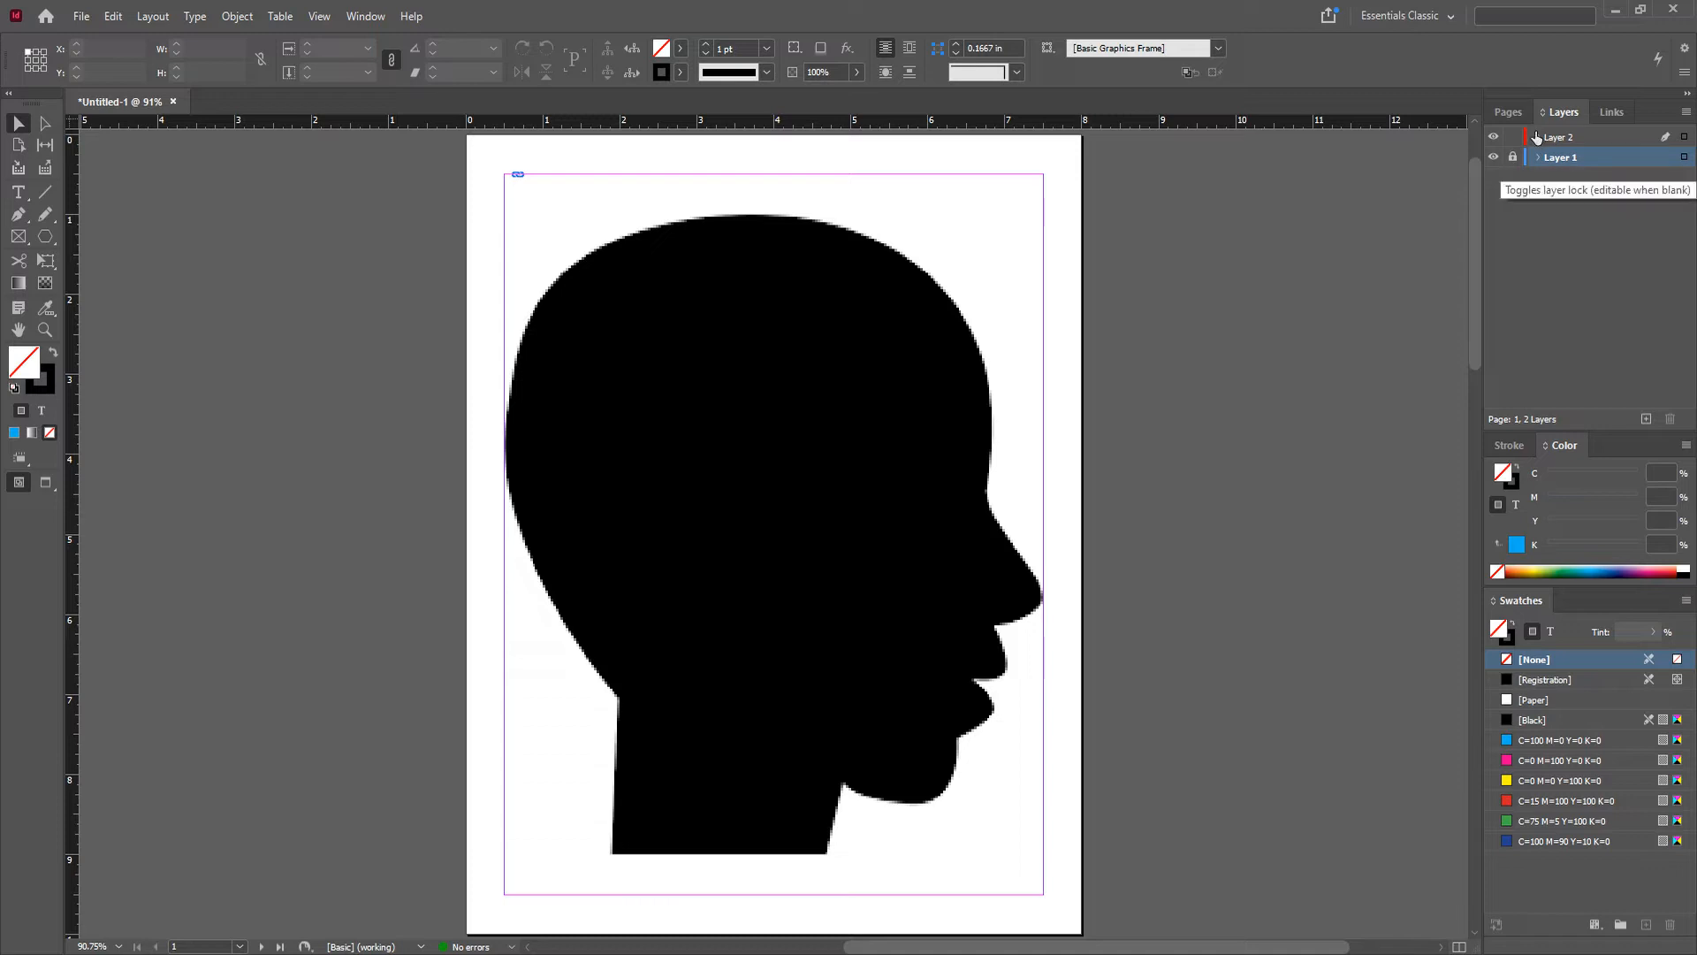
click(1563, 138)
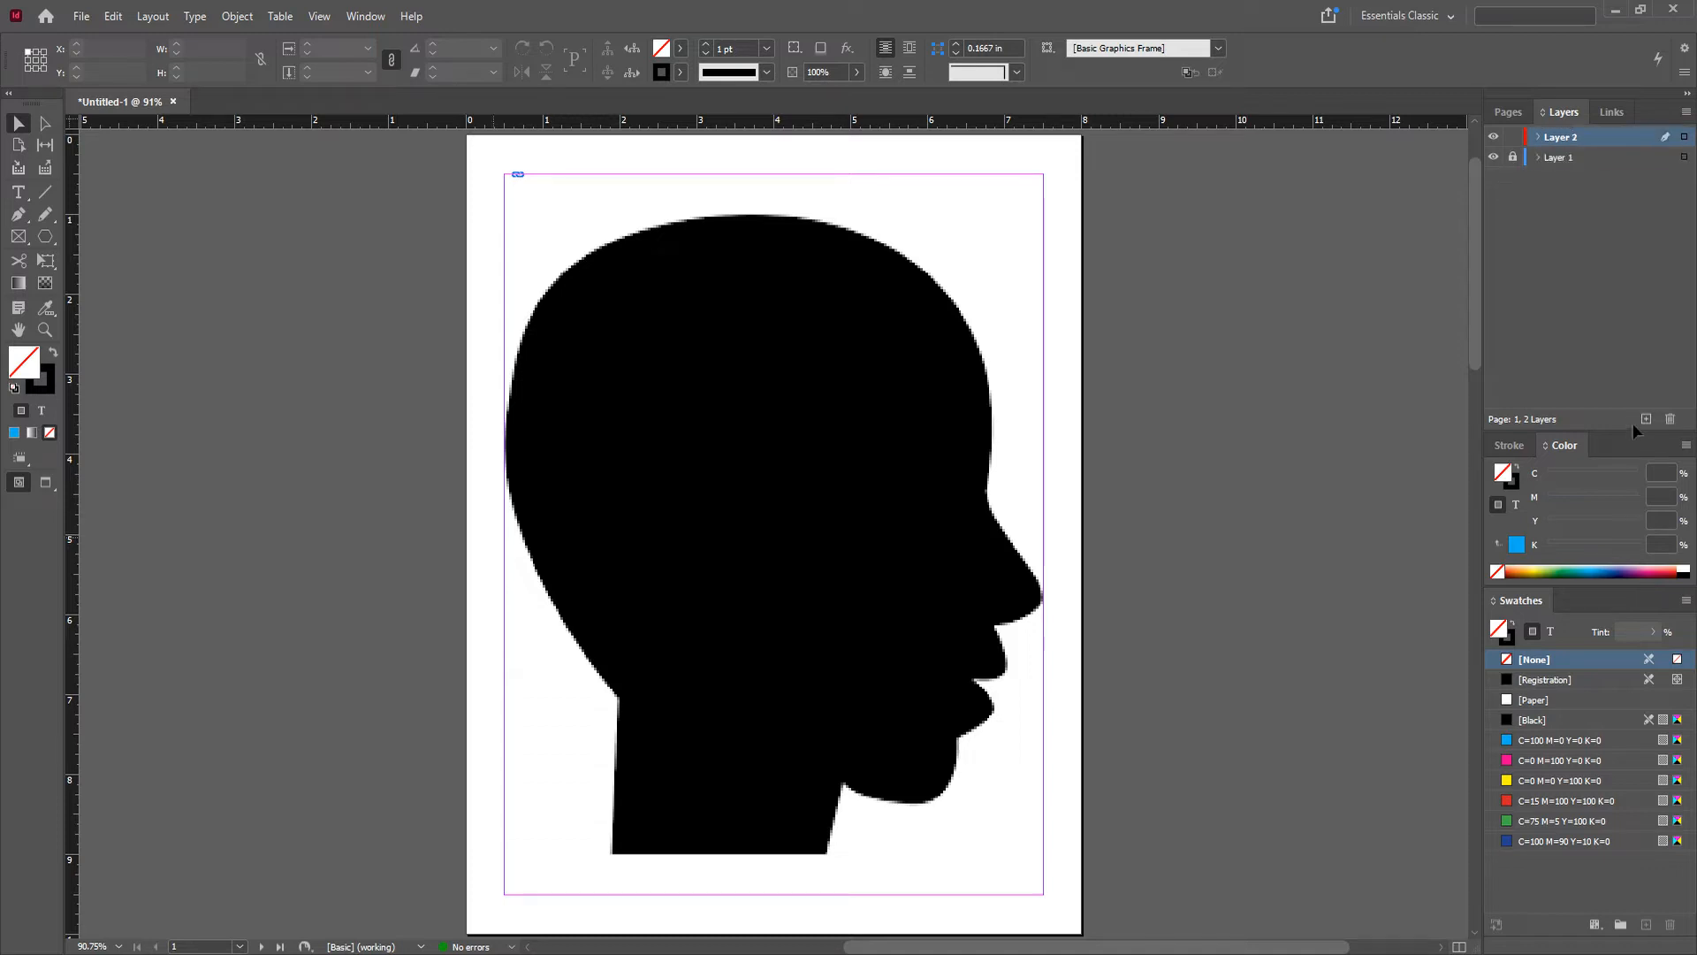
Step: Choose the Pen tool and set the stroke color to blue 2372e6 (RGB 35, 114, 230)
click(16, 218)
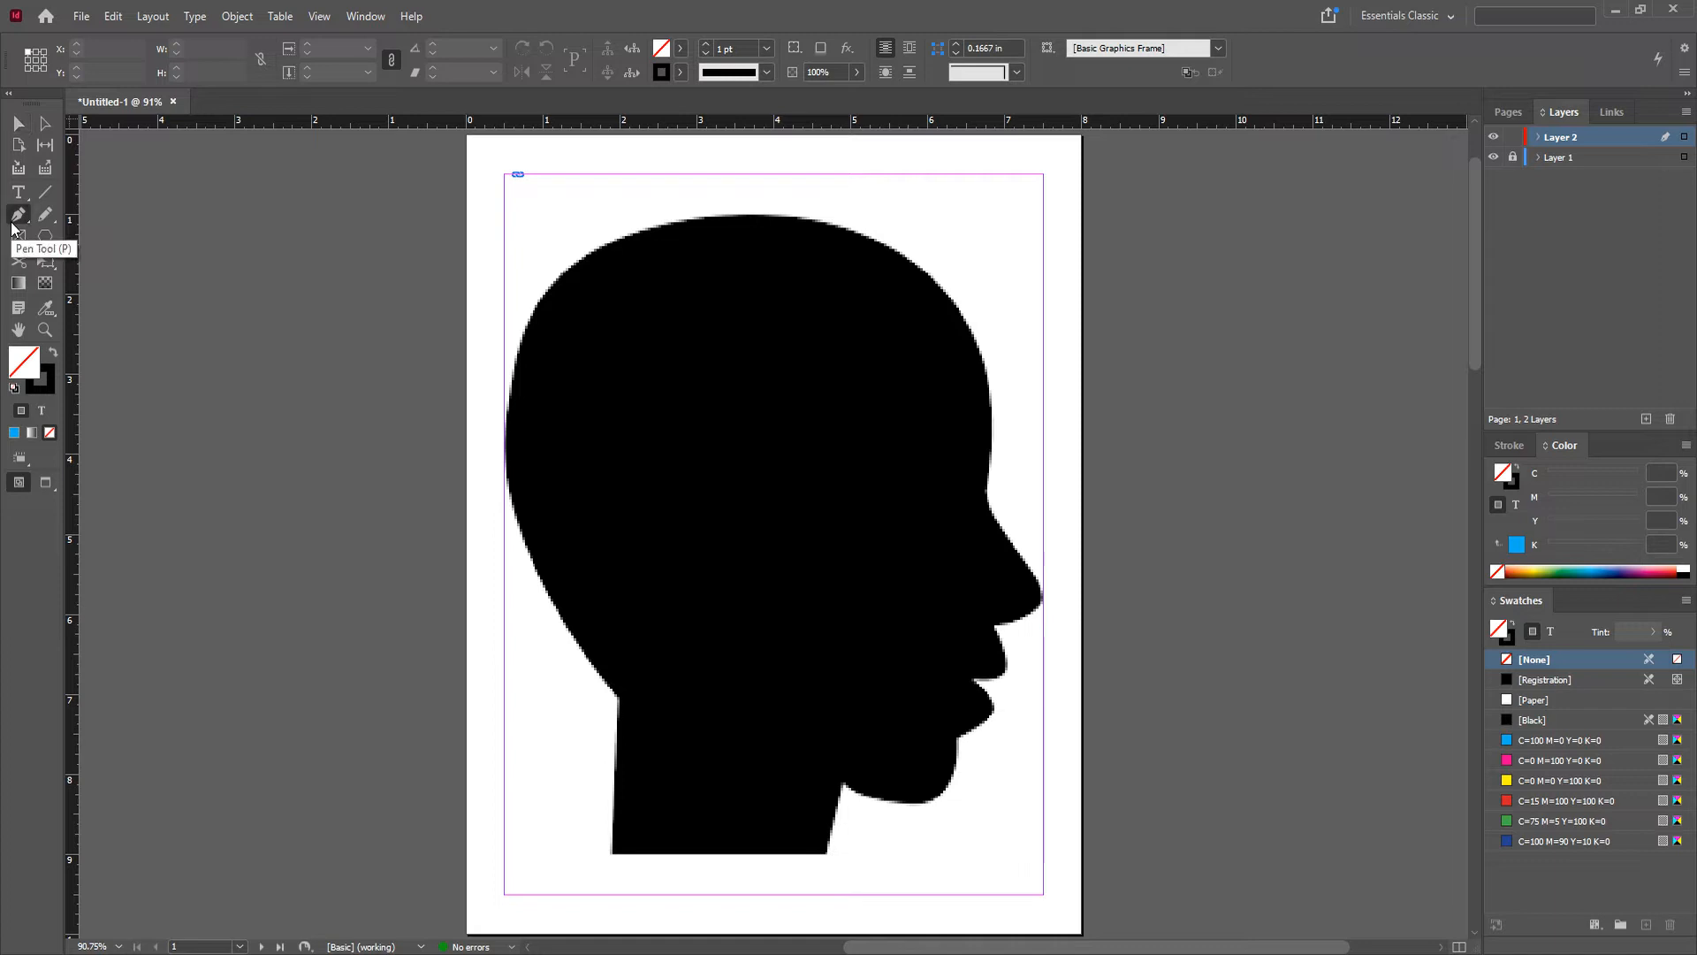
click(43, 389)
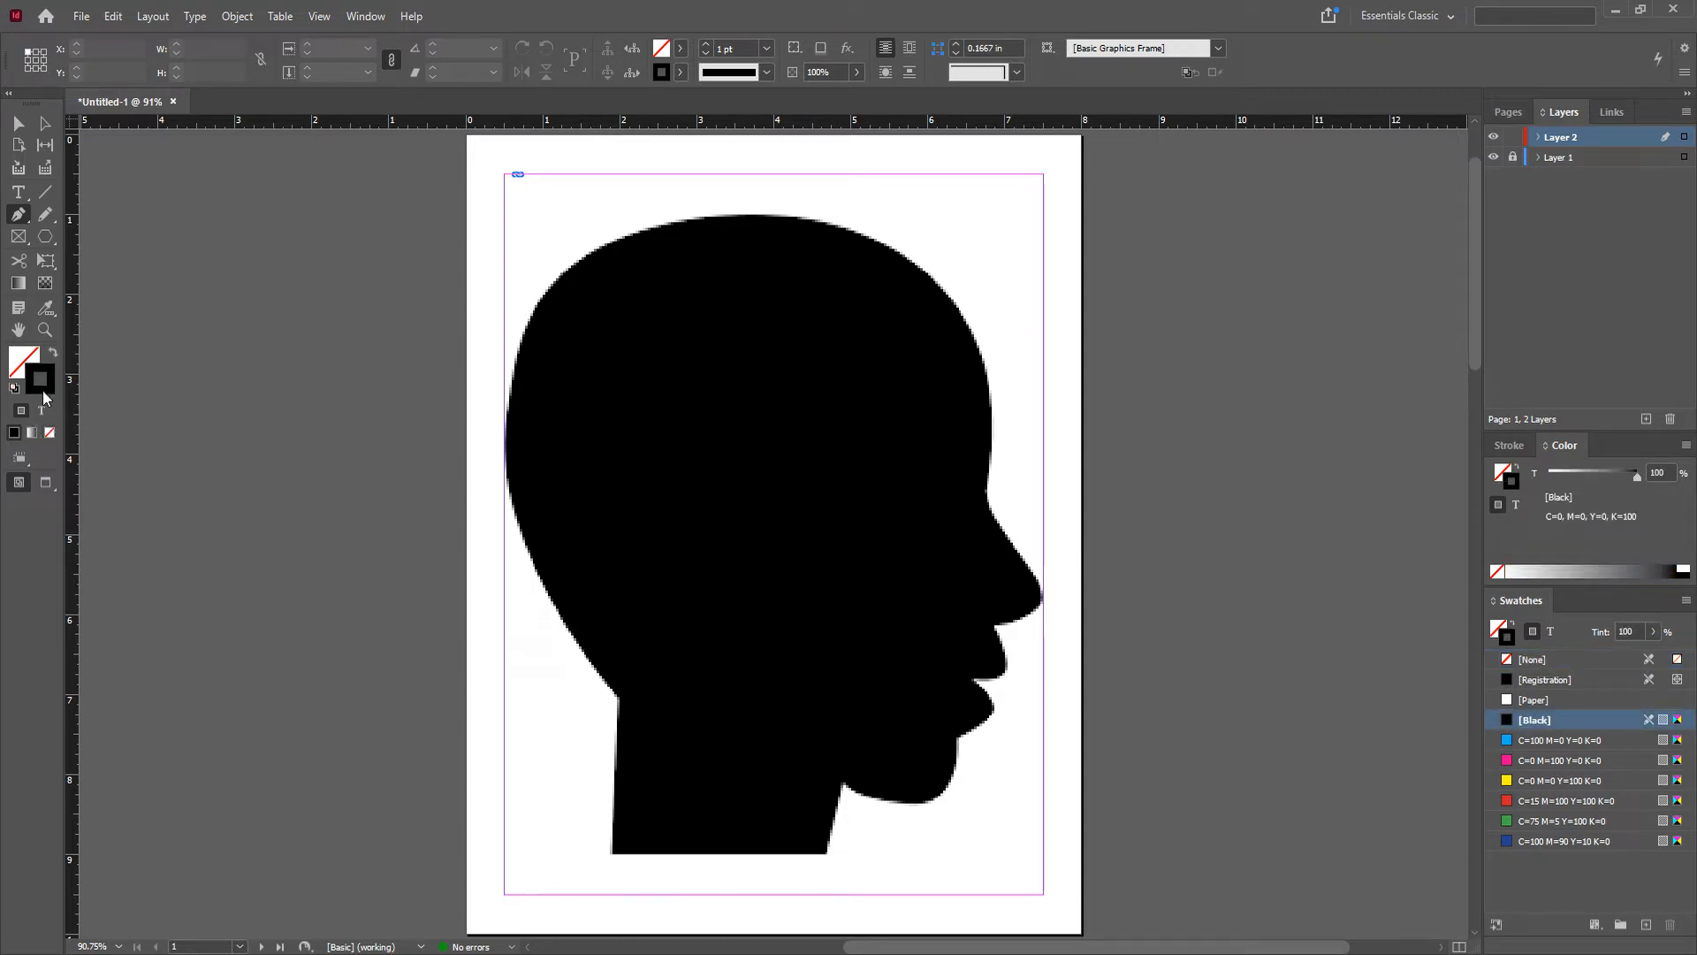
double_click(42, 389)
drag(1105, 361, 1114, 374)
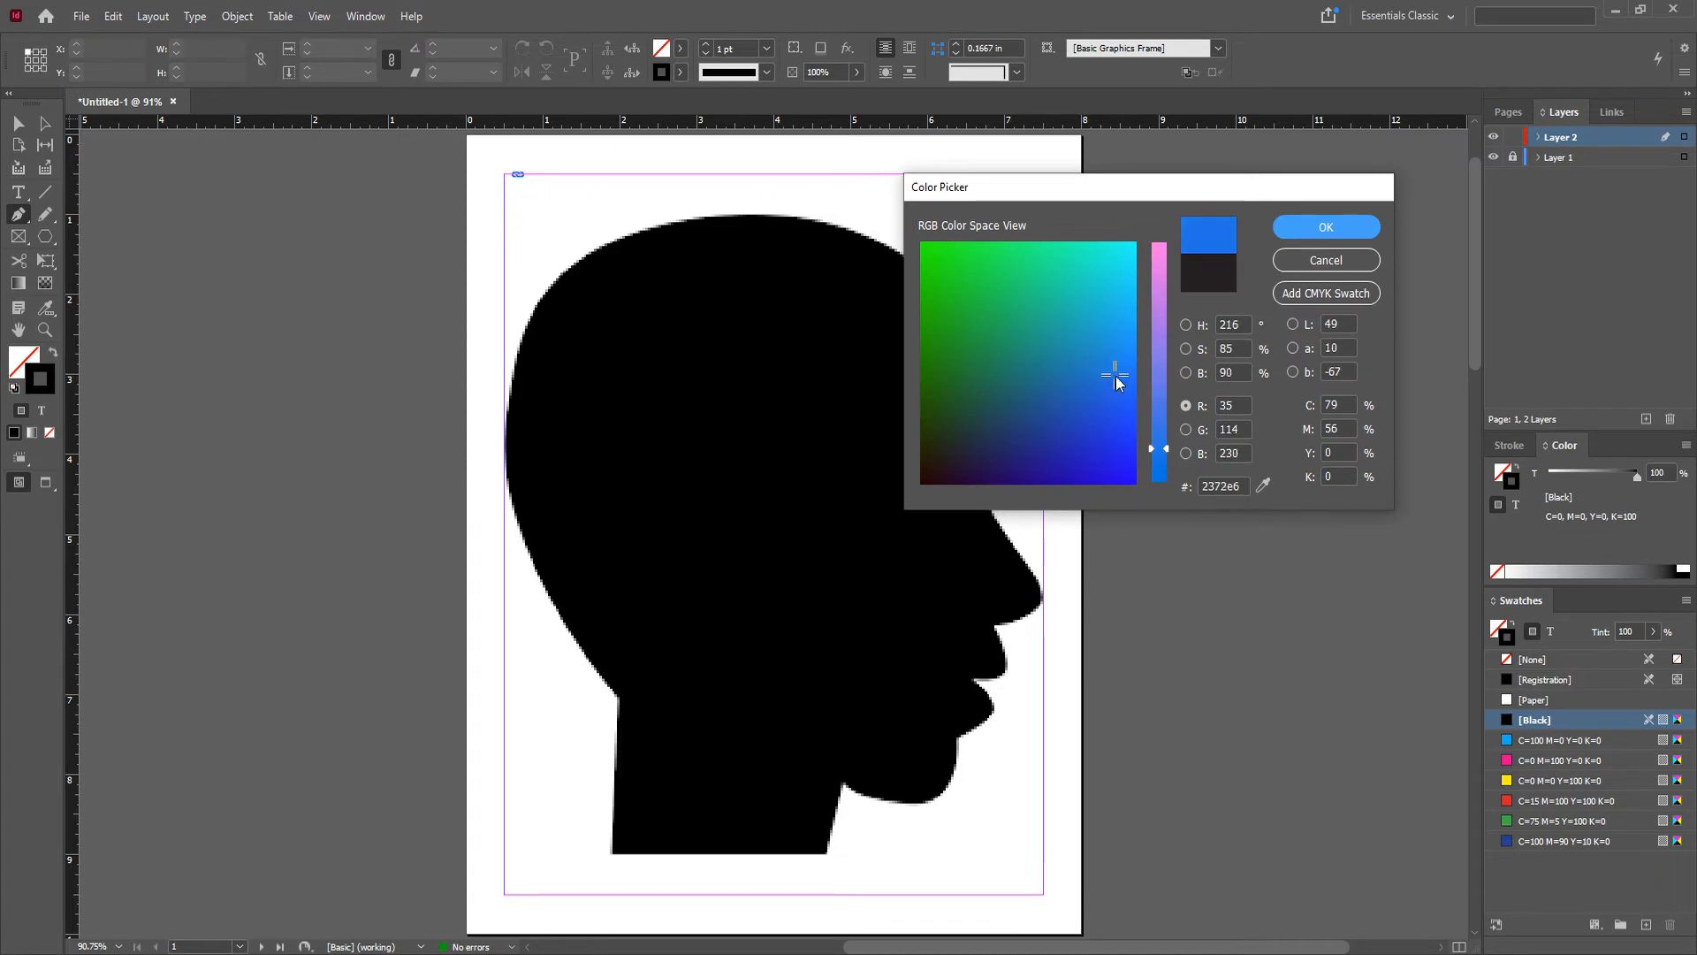
click(1326, 227)
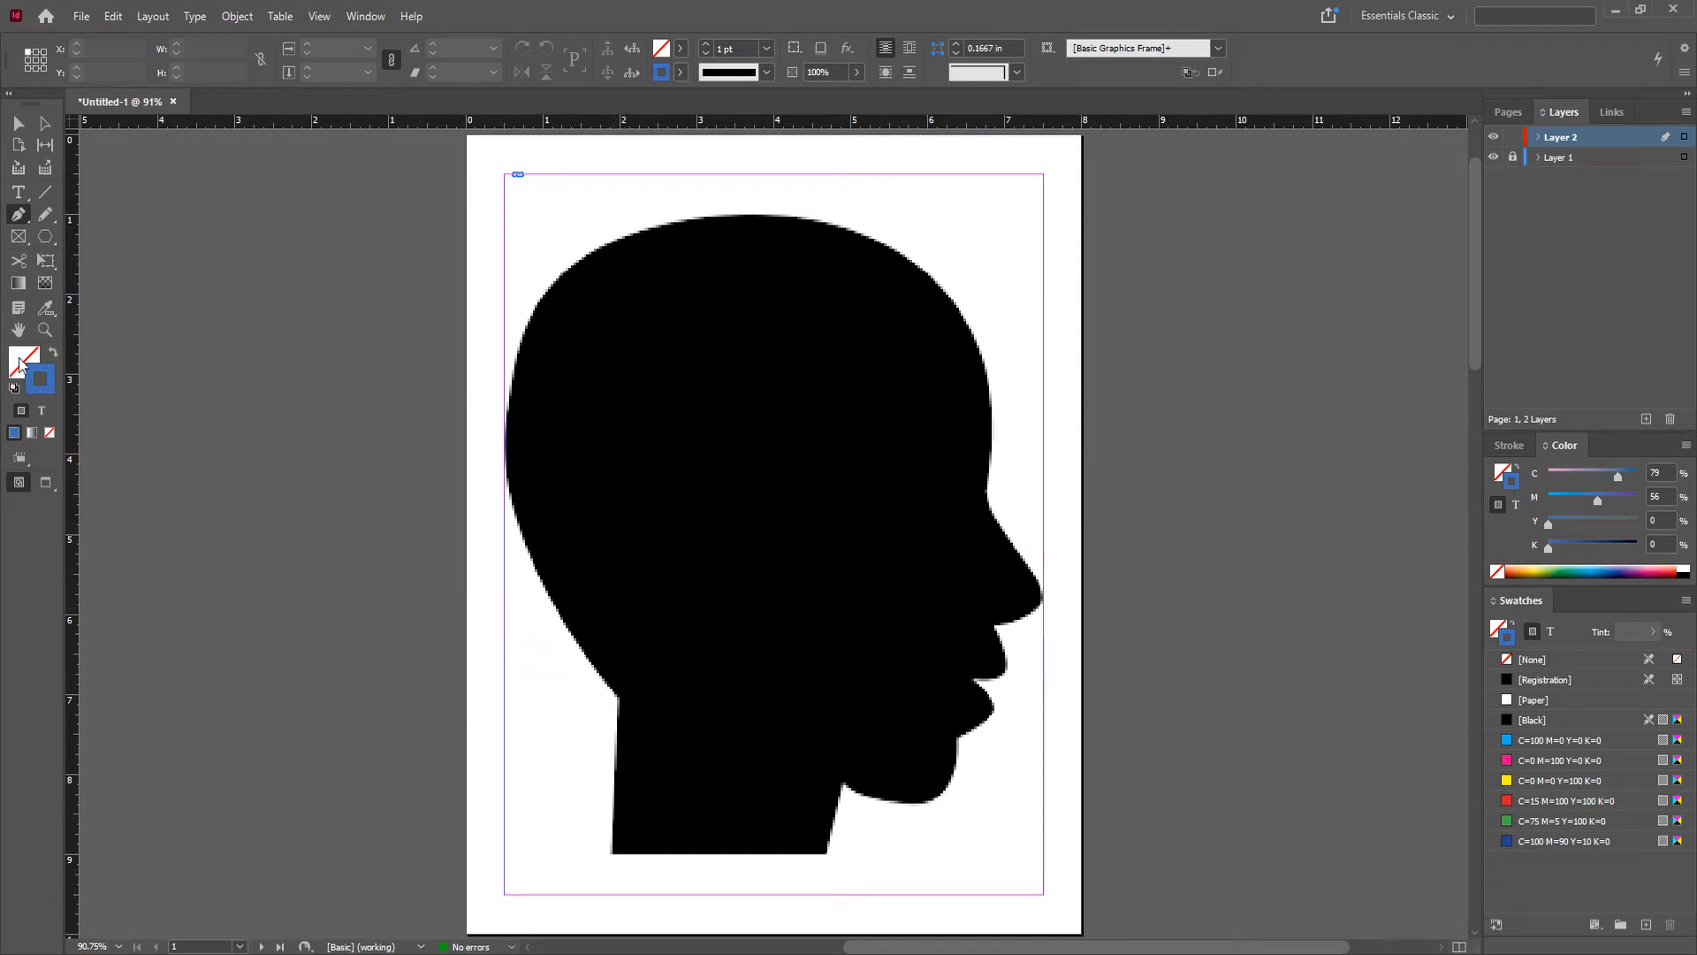
Step: Start a Pen path at the lower back corner of the neck and trace the back of the head, crown and forehead
click(610, 853)
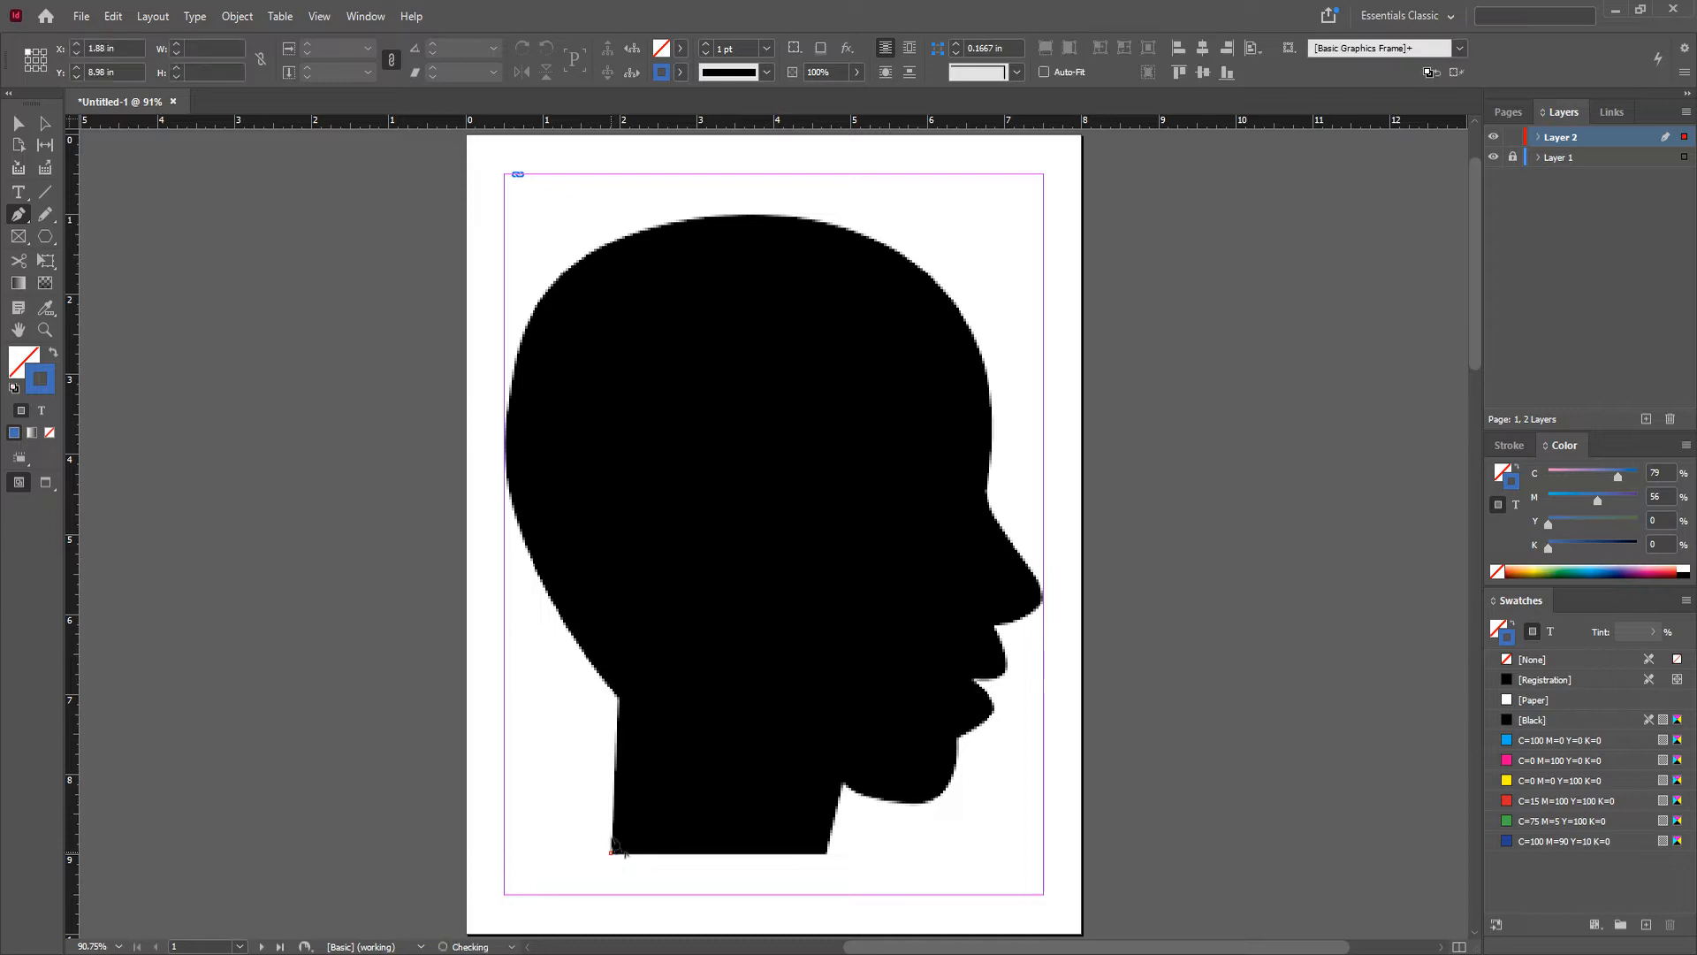
click(617, 699)
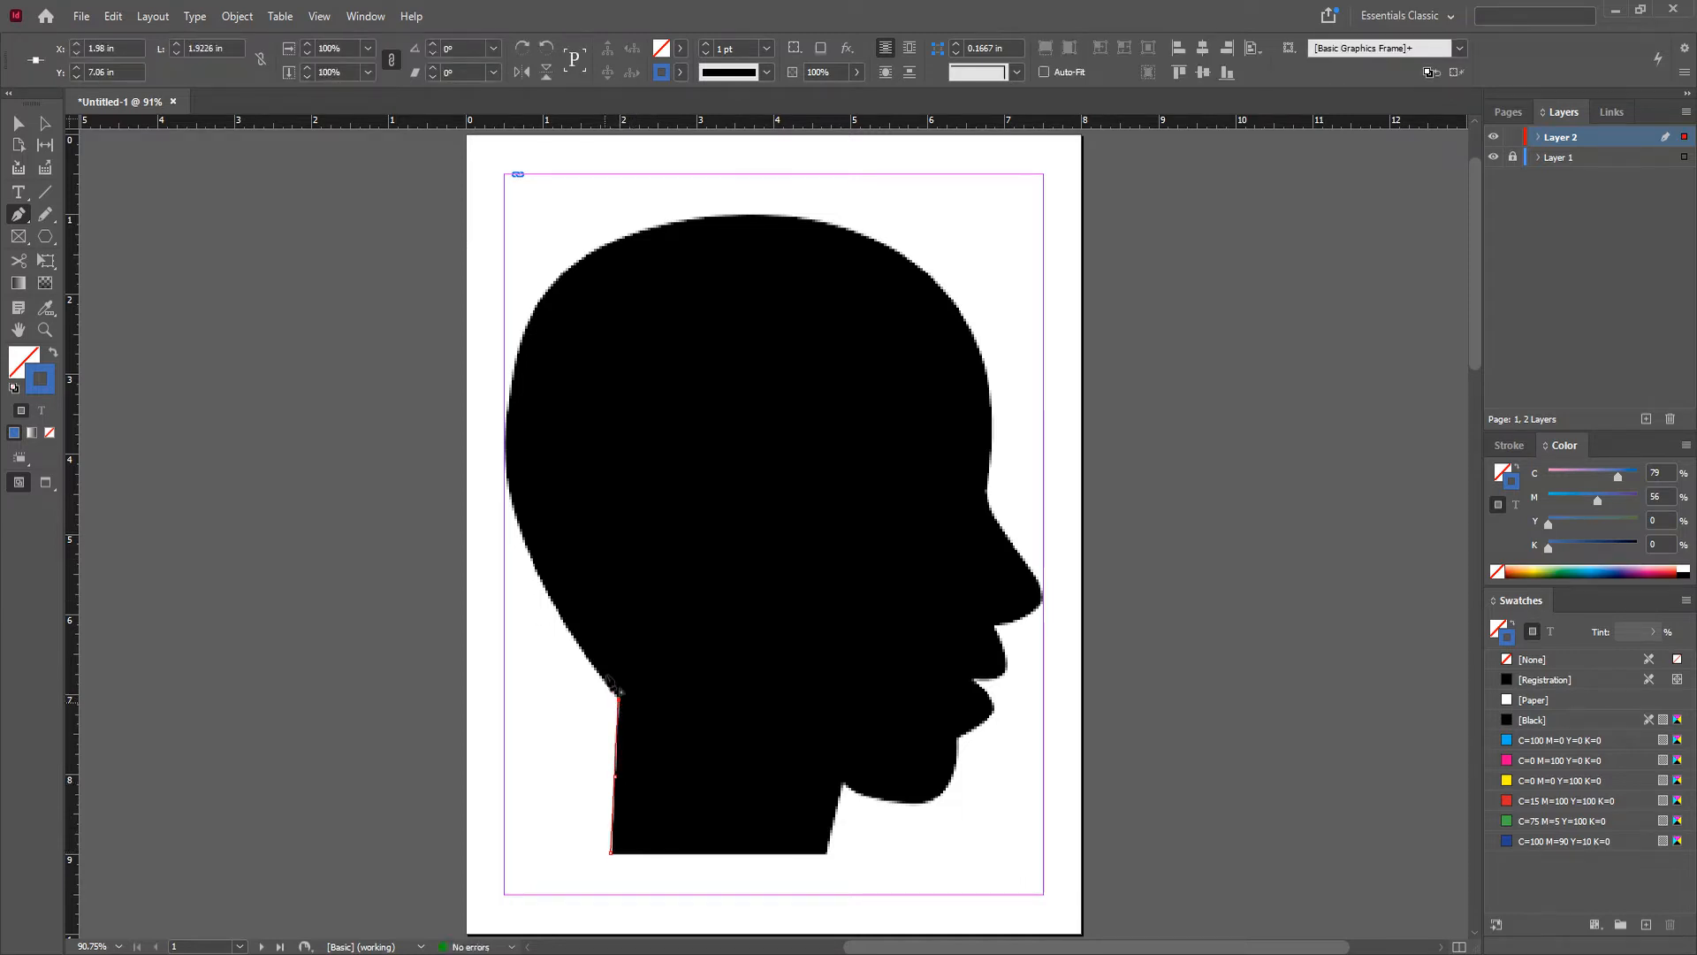
drag(506, 475, 487, 364)
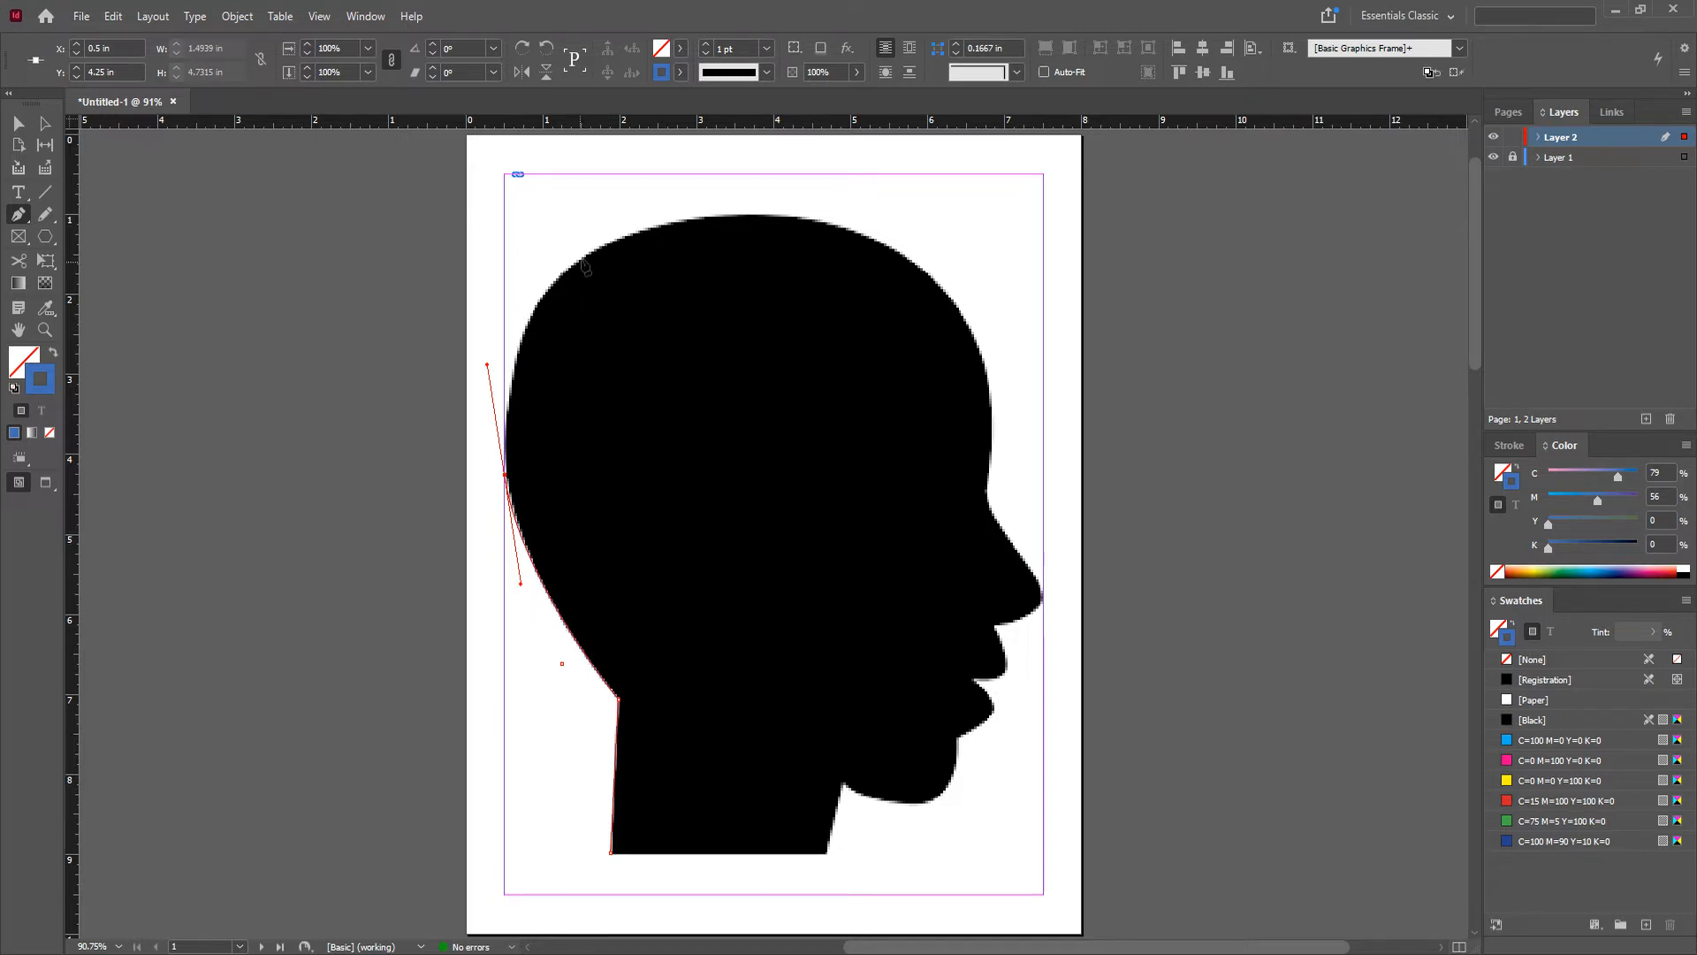
drag(580, 259, 626, 232)
drag(838, 226, 912, 254)
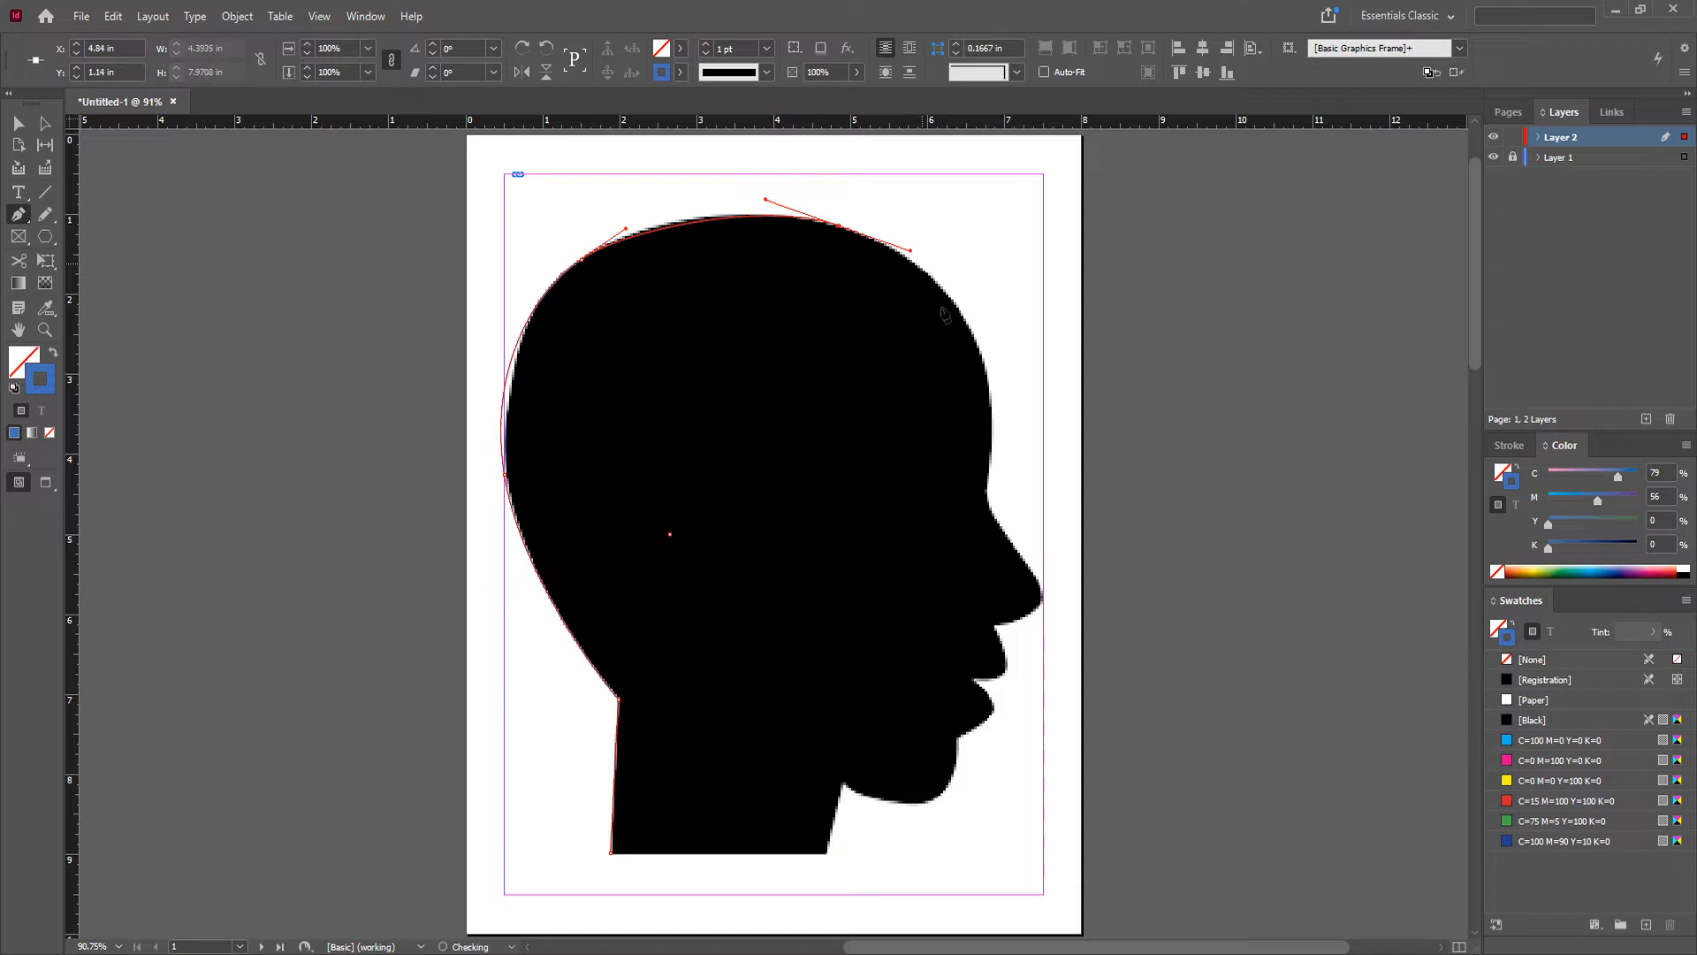
drag(991, 398, 994, 489)
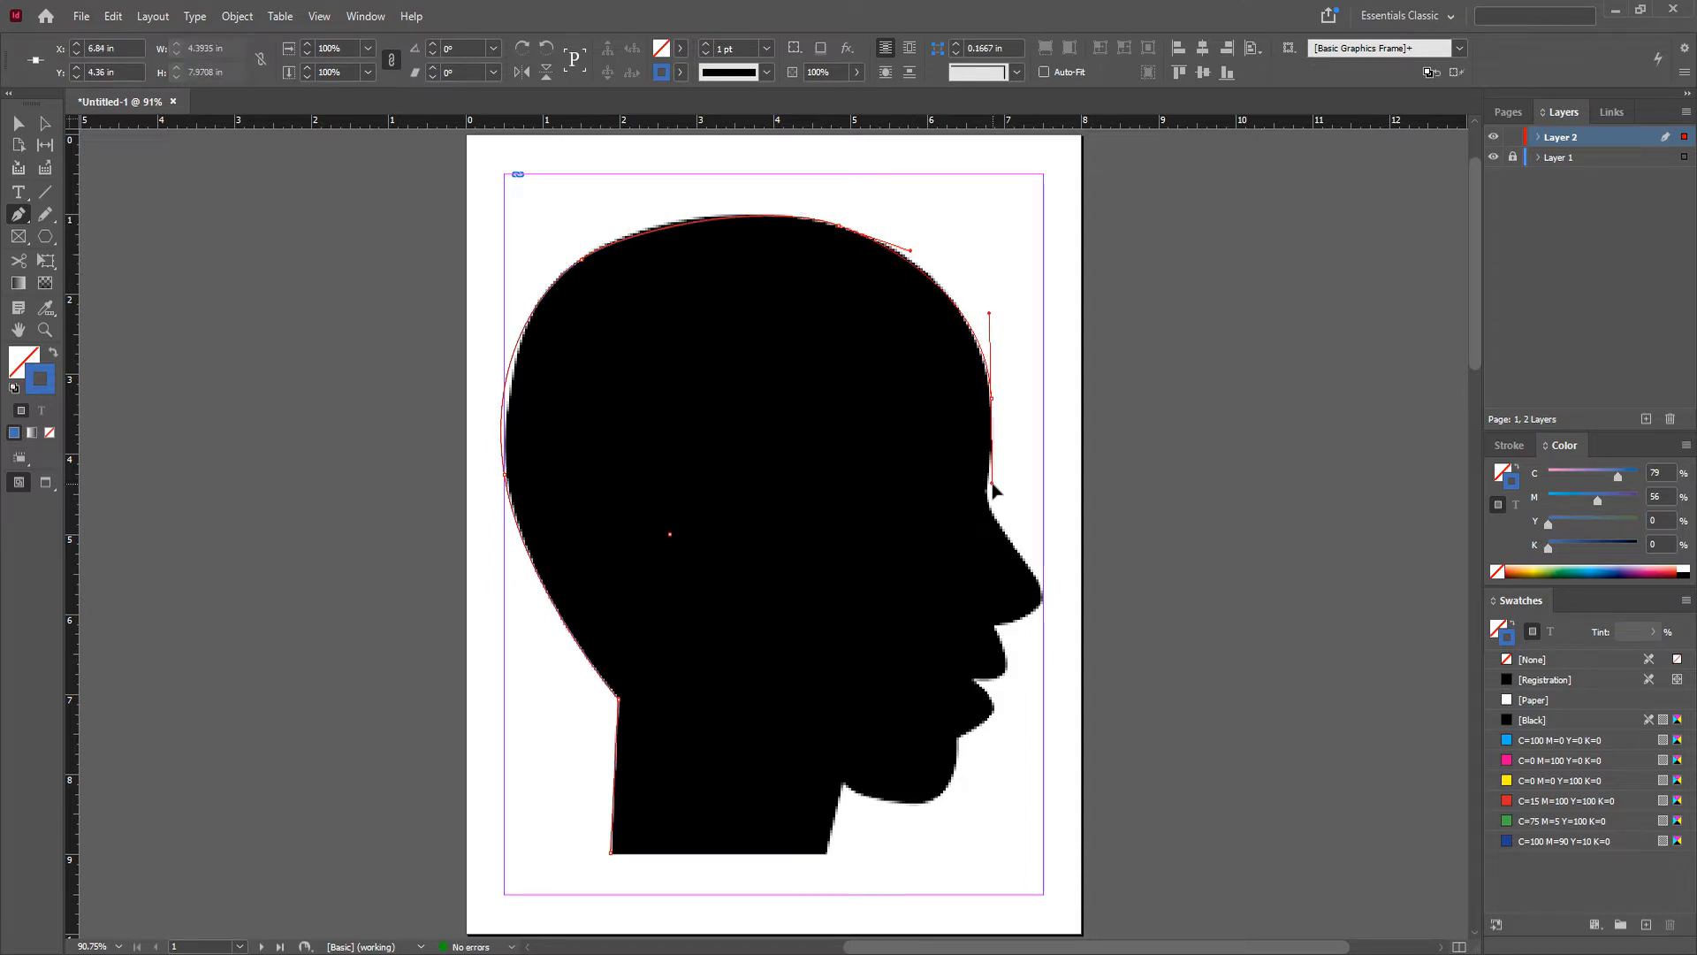
Step: Continue the path with curves around the brow, nose and upper lip to the mouth opening
drag(985, 505, 994, 531)
drag(1038, 587, 964, 684)
click(1014, 620)
click(991, 627)
click(959, 679)
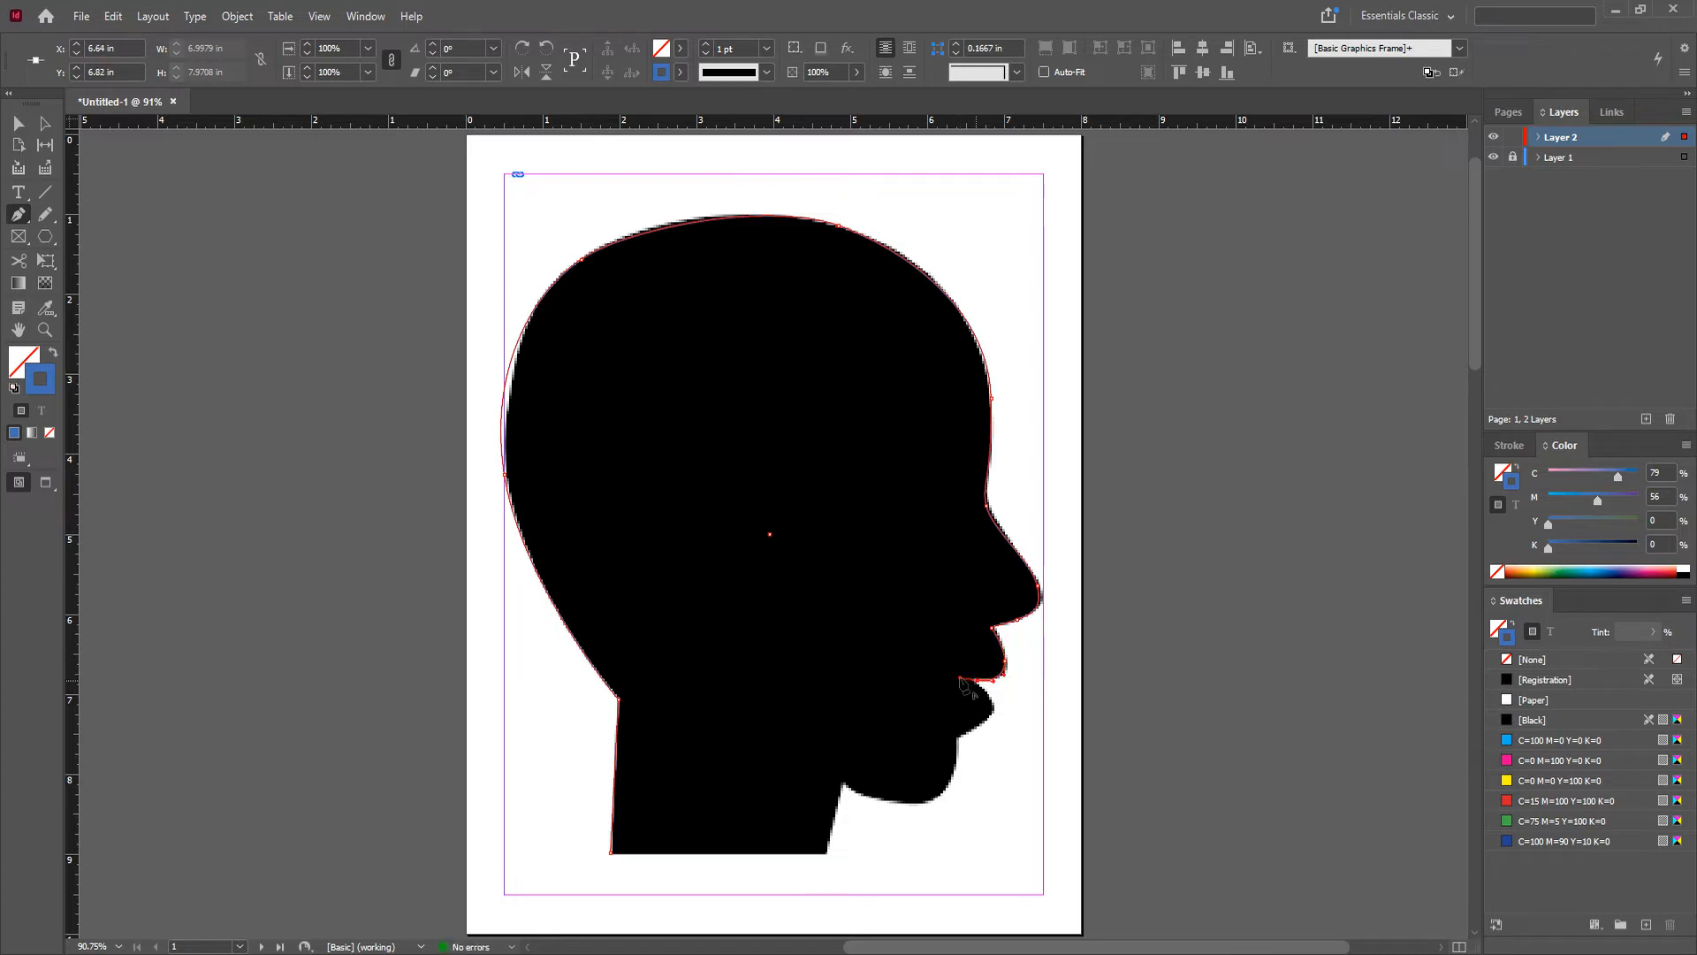
Step: Correct the anchor at the mouth opening and trace the lower lip down to the notch above the chin
key(ctrl+equal)
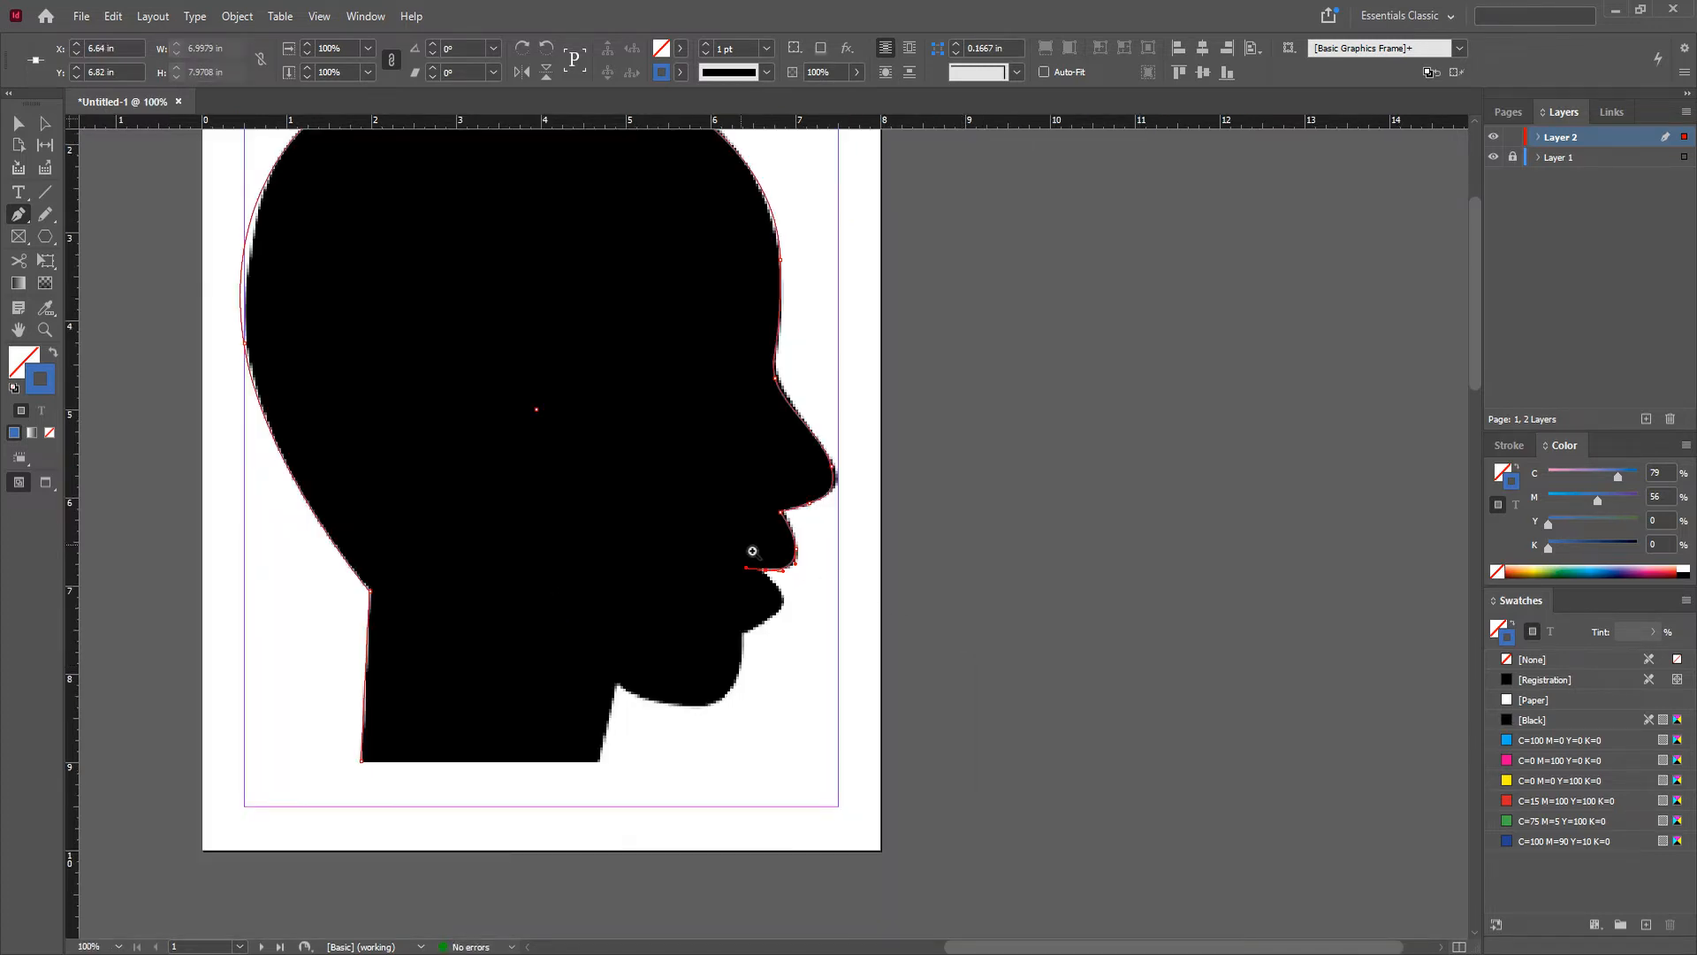
key(ctrl+equal)
key(ctrl+equal)
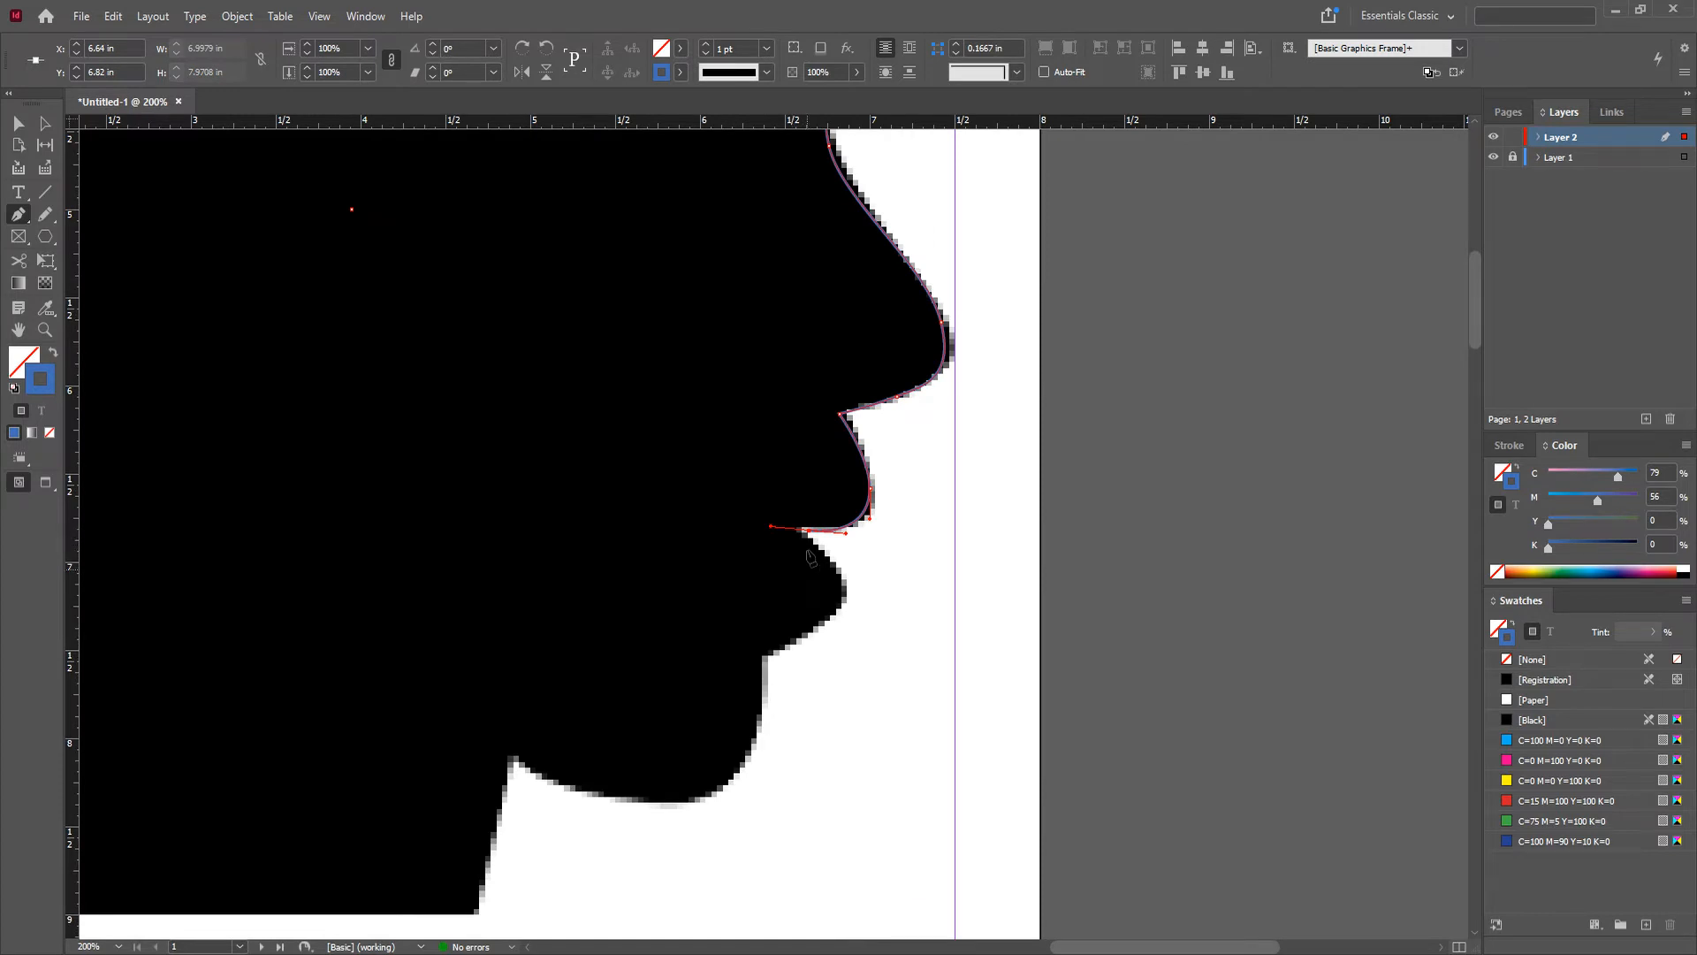
click(833, 572)
key(ctrl+z)
click(807, 531)
drag(844, 581, 857, 613)
click(858, 613)
click(806, 631)
click(766, 659)
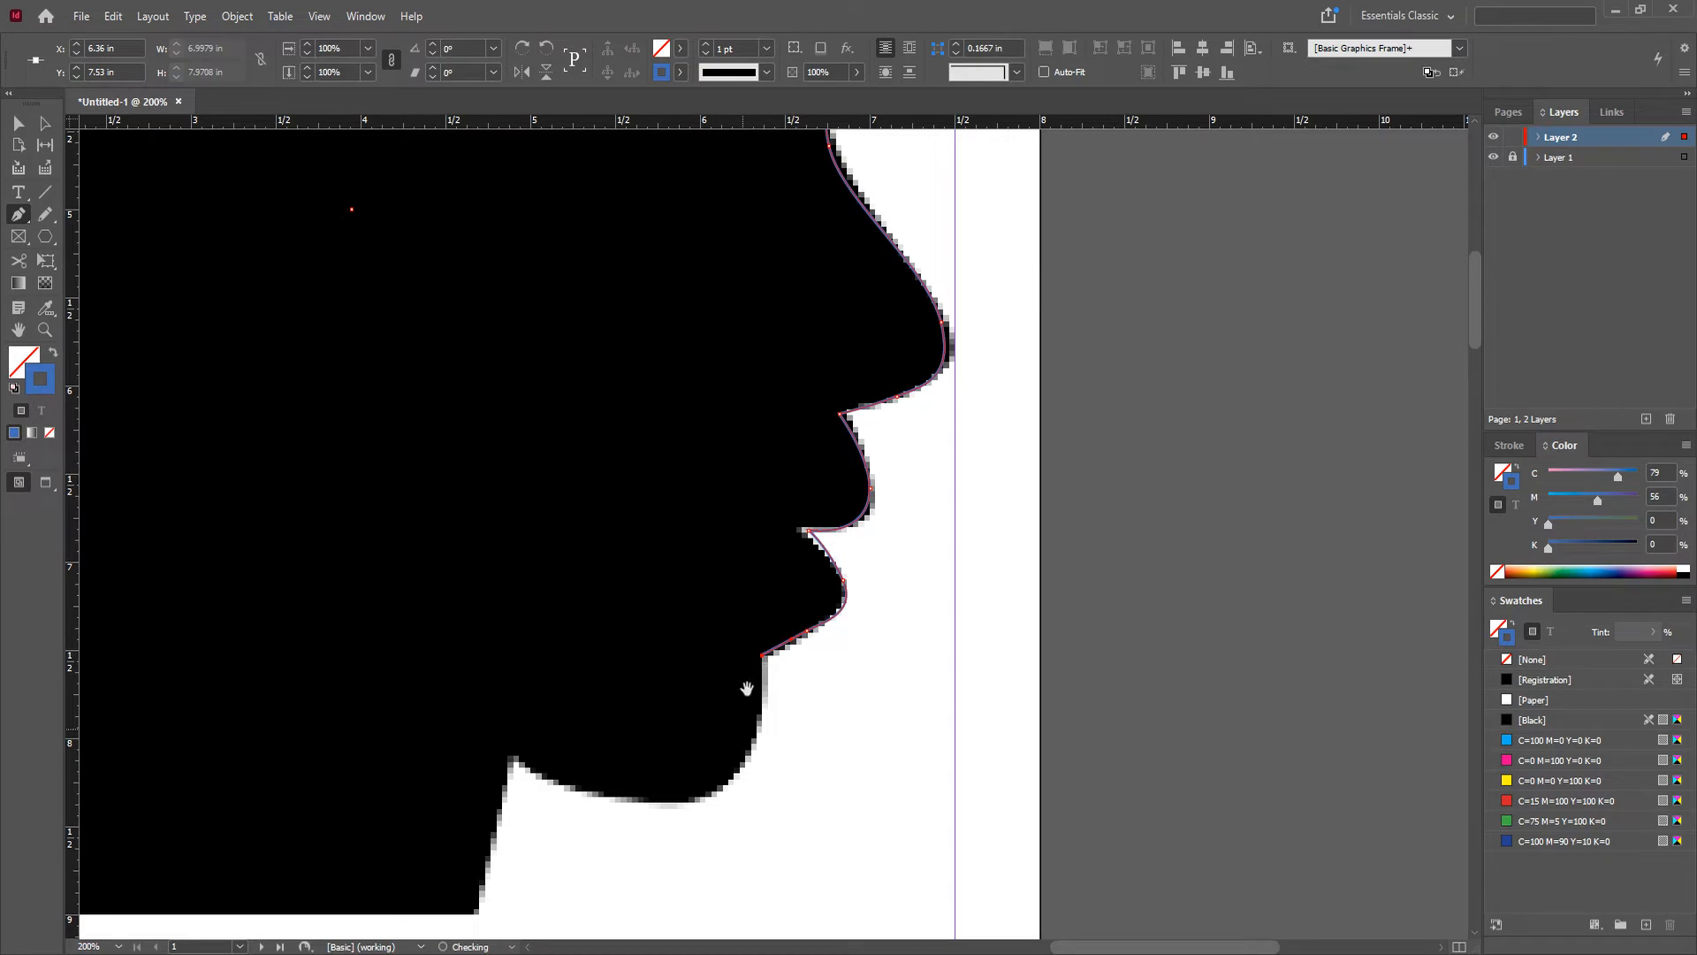
Step: Trace the chin, jaw and front of the neck, and close the path along the base of the neck
scroll(743, 686, down, 3)
drag(812, 514, 978, 540)
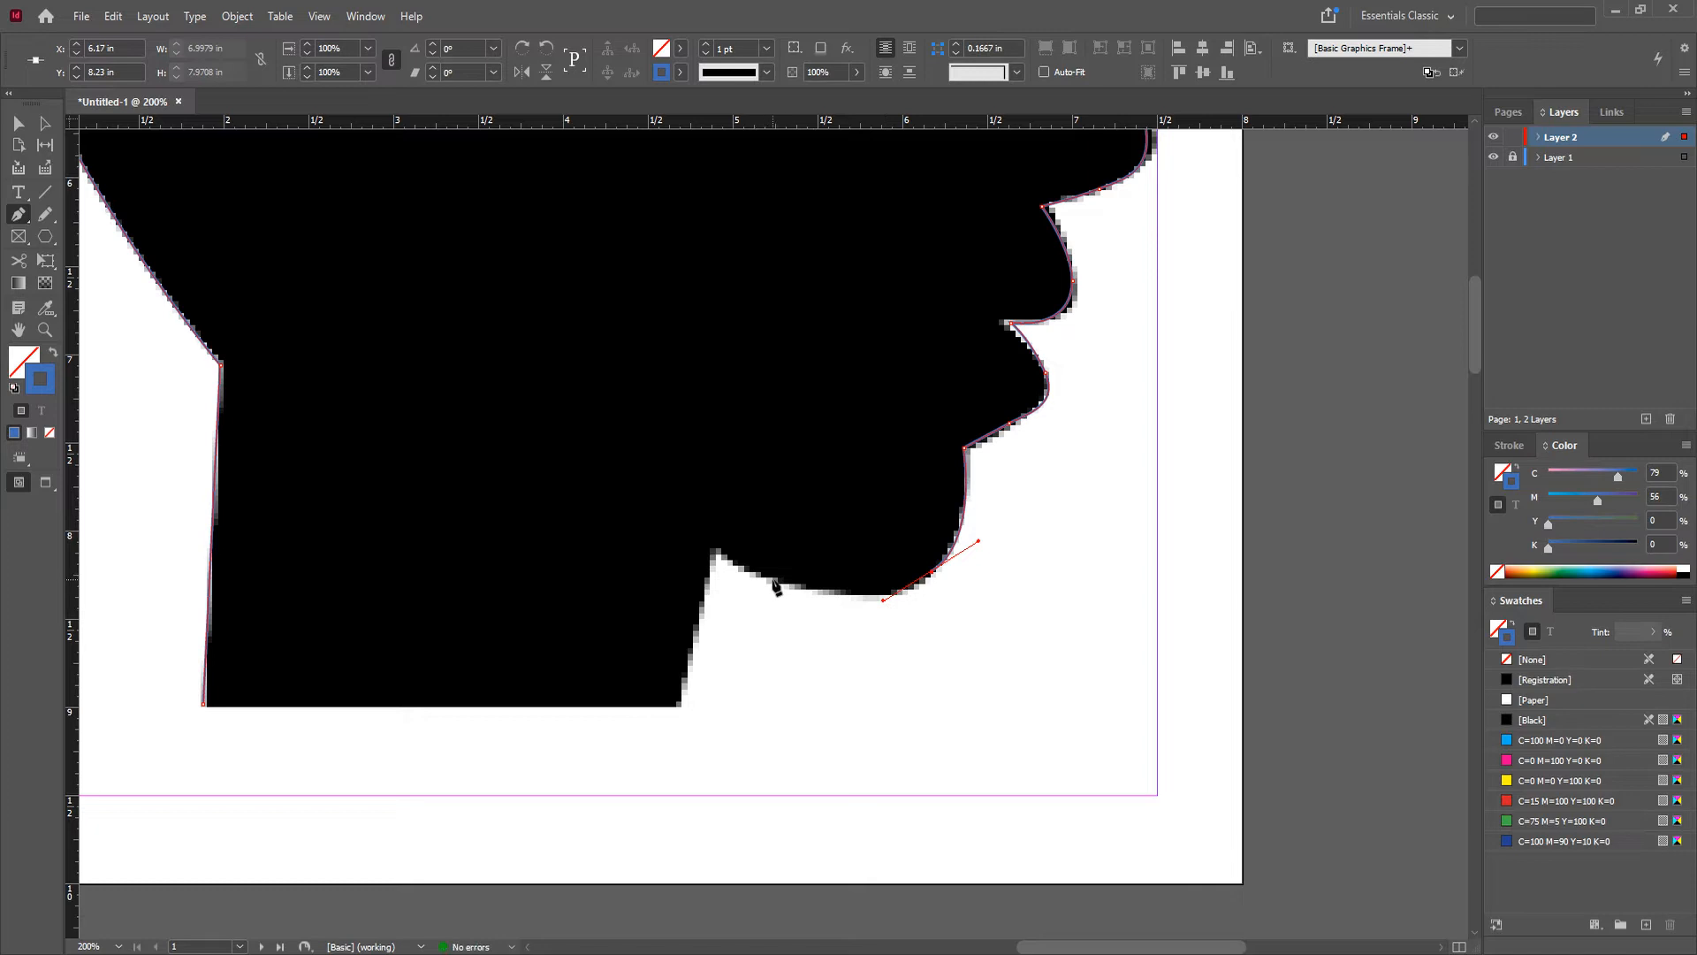
drag(776, 588, 718, 555)
click(714, 550)
click(678, 704)
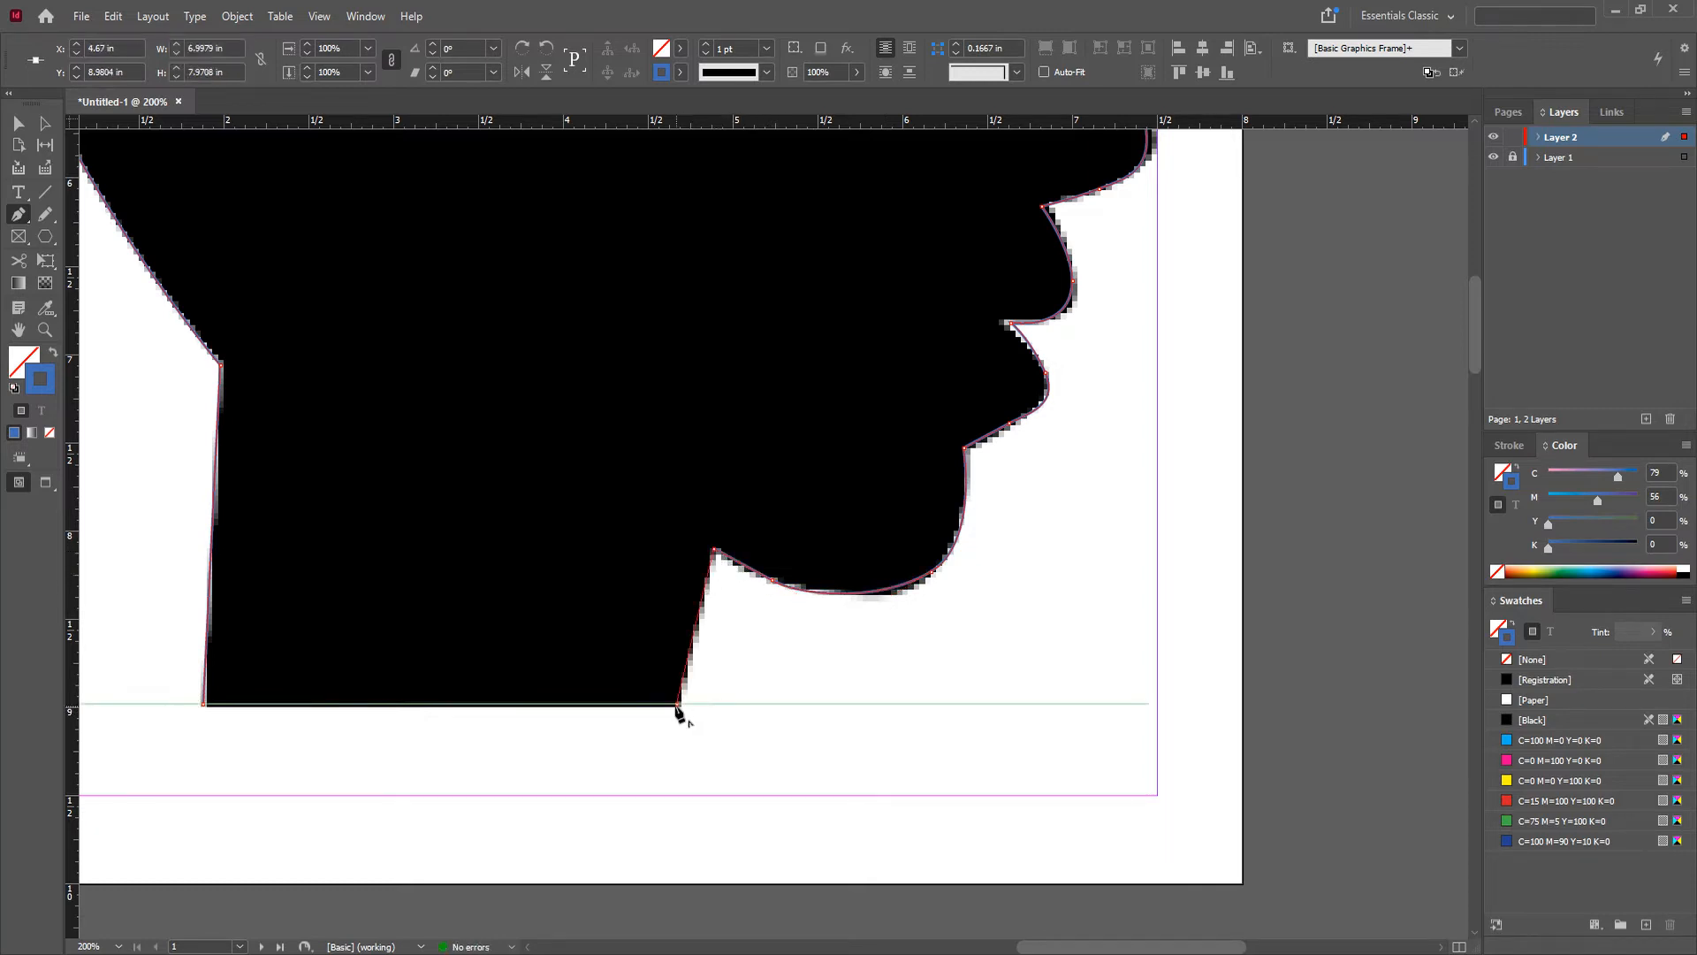
click(204, 707)
Step: Hide Layer 1 so only the traced head outline shows
ctrl+alt+click(783, 444)
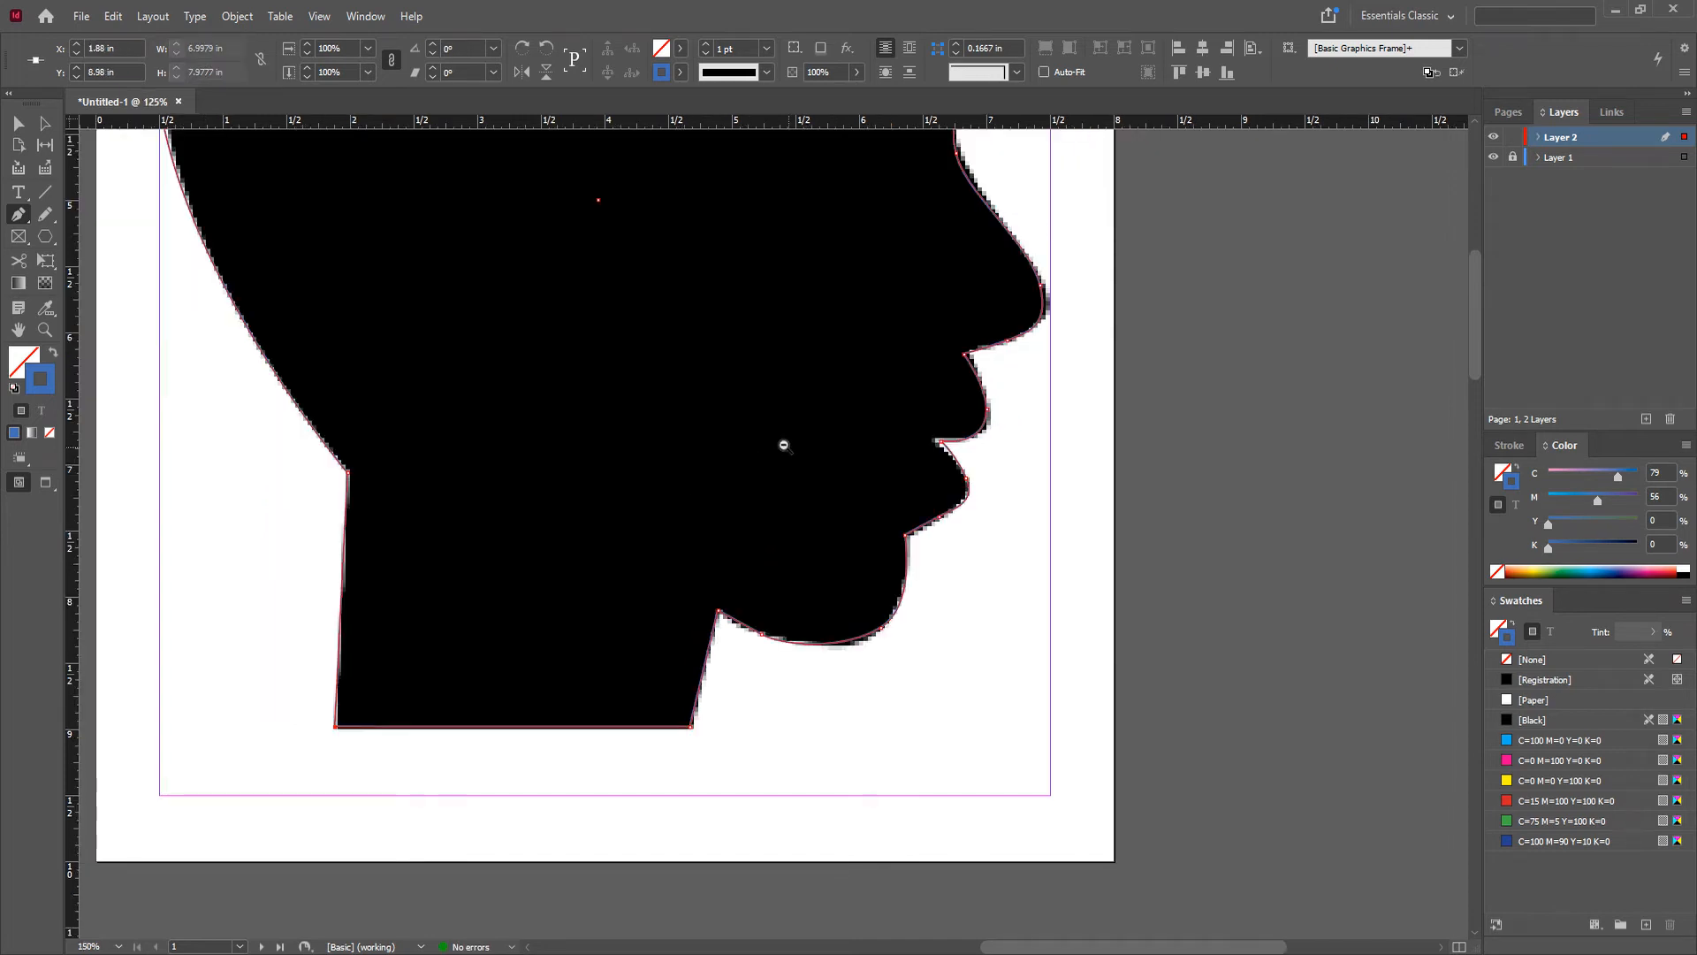
ctrl+alt+click(783, 444)
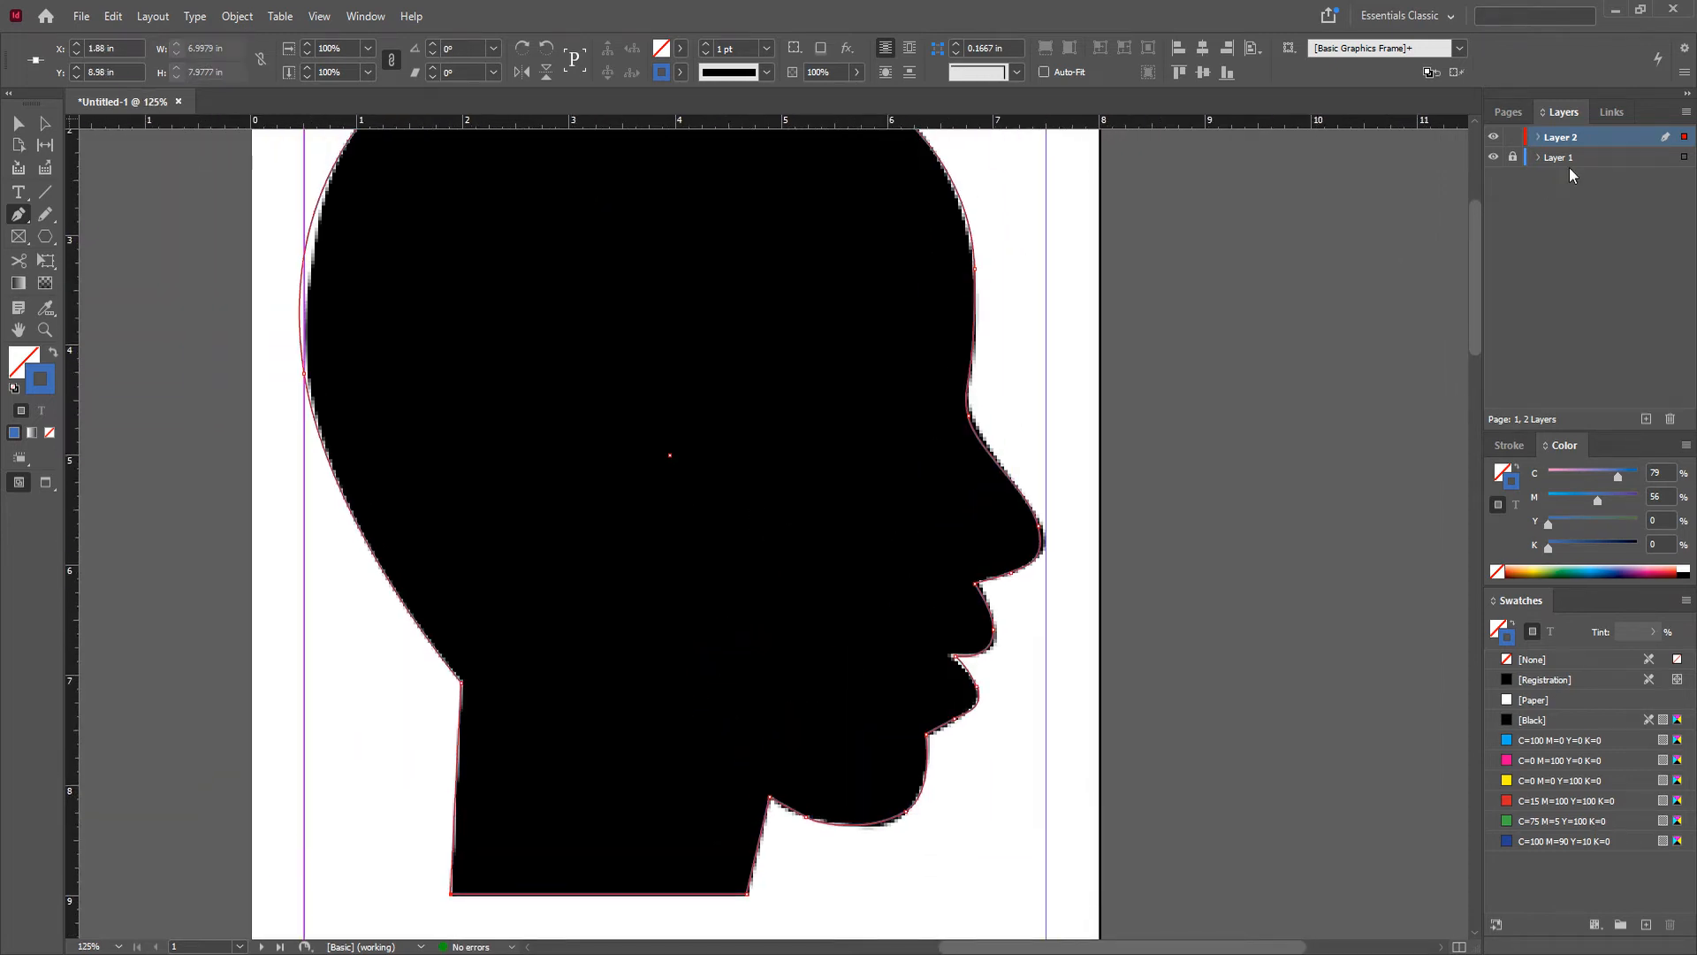
click(1494, 157)
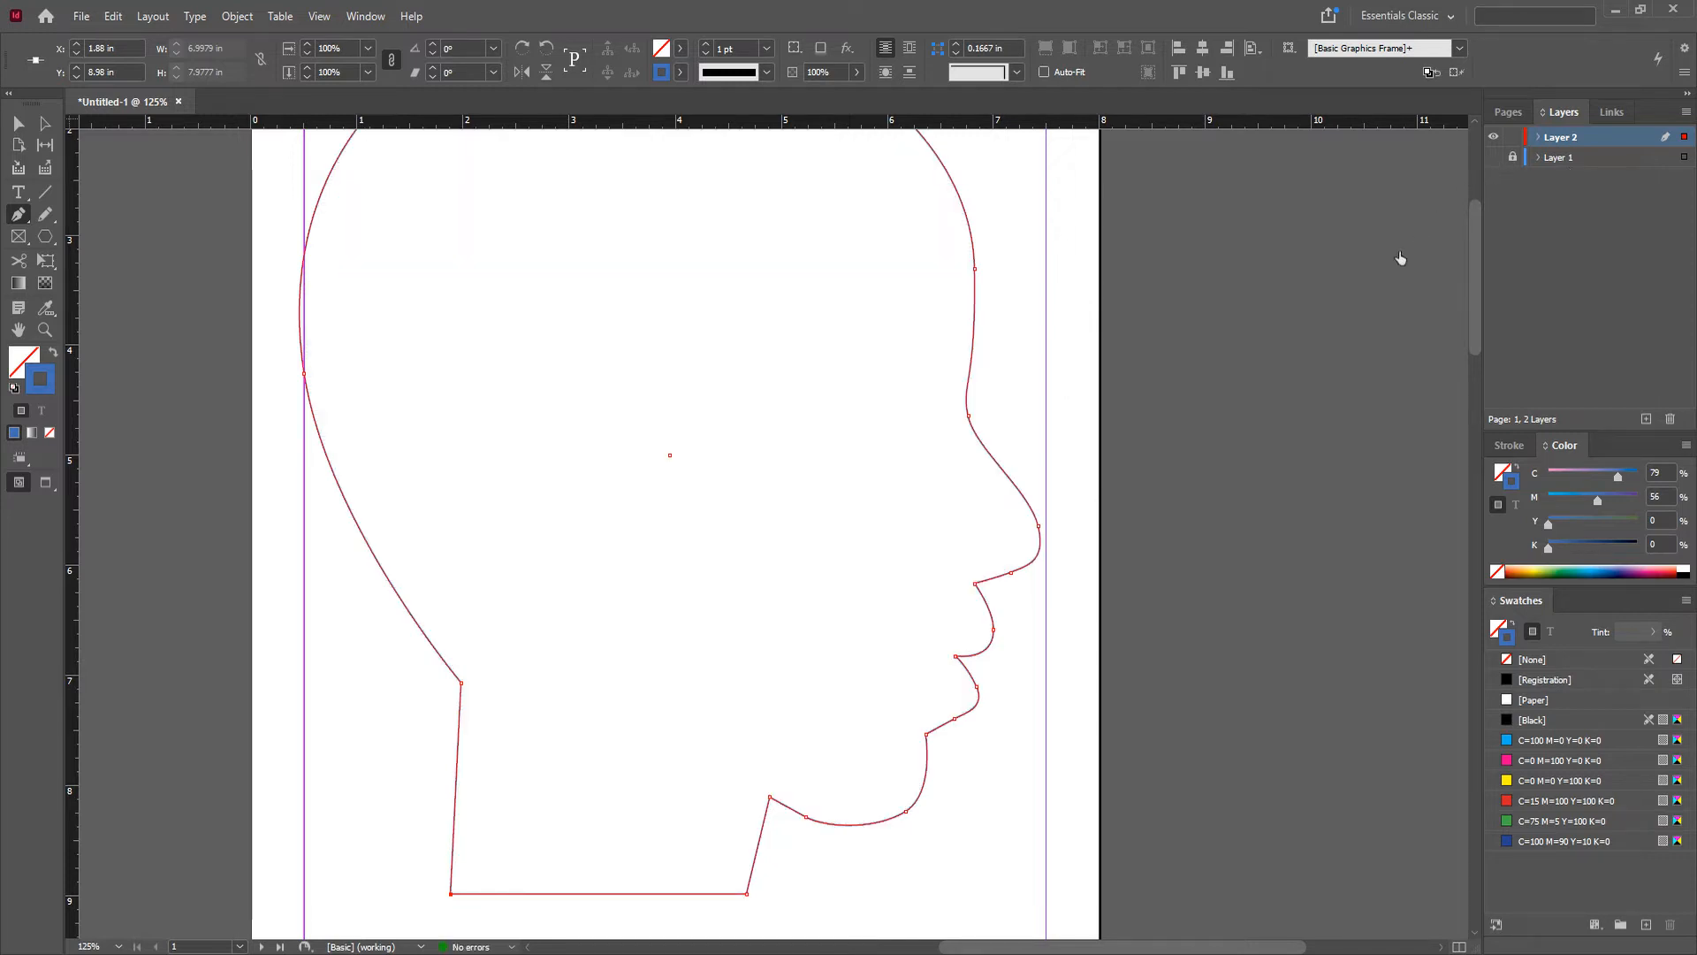
Step: Move the outline's anchor under the jaw to about X 5.46 in, Y 8.32 in, adjust the upper back-of-head curve, and deselect
key(a)
drag(814, 604, 796, 688)
ctrl+alt+click(750, 592)
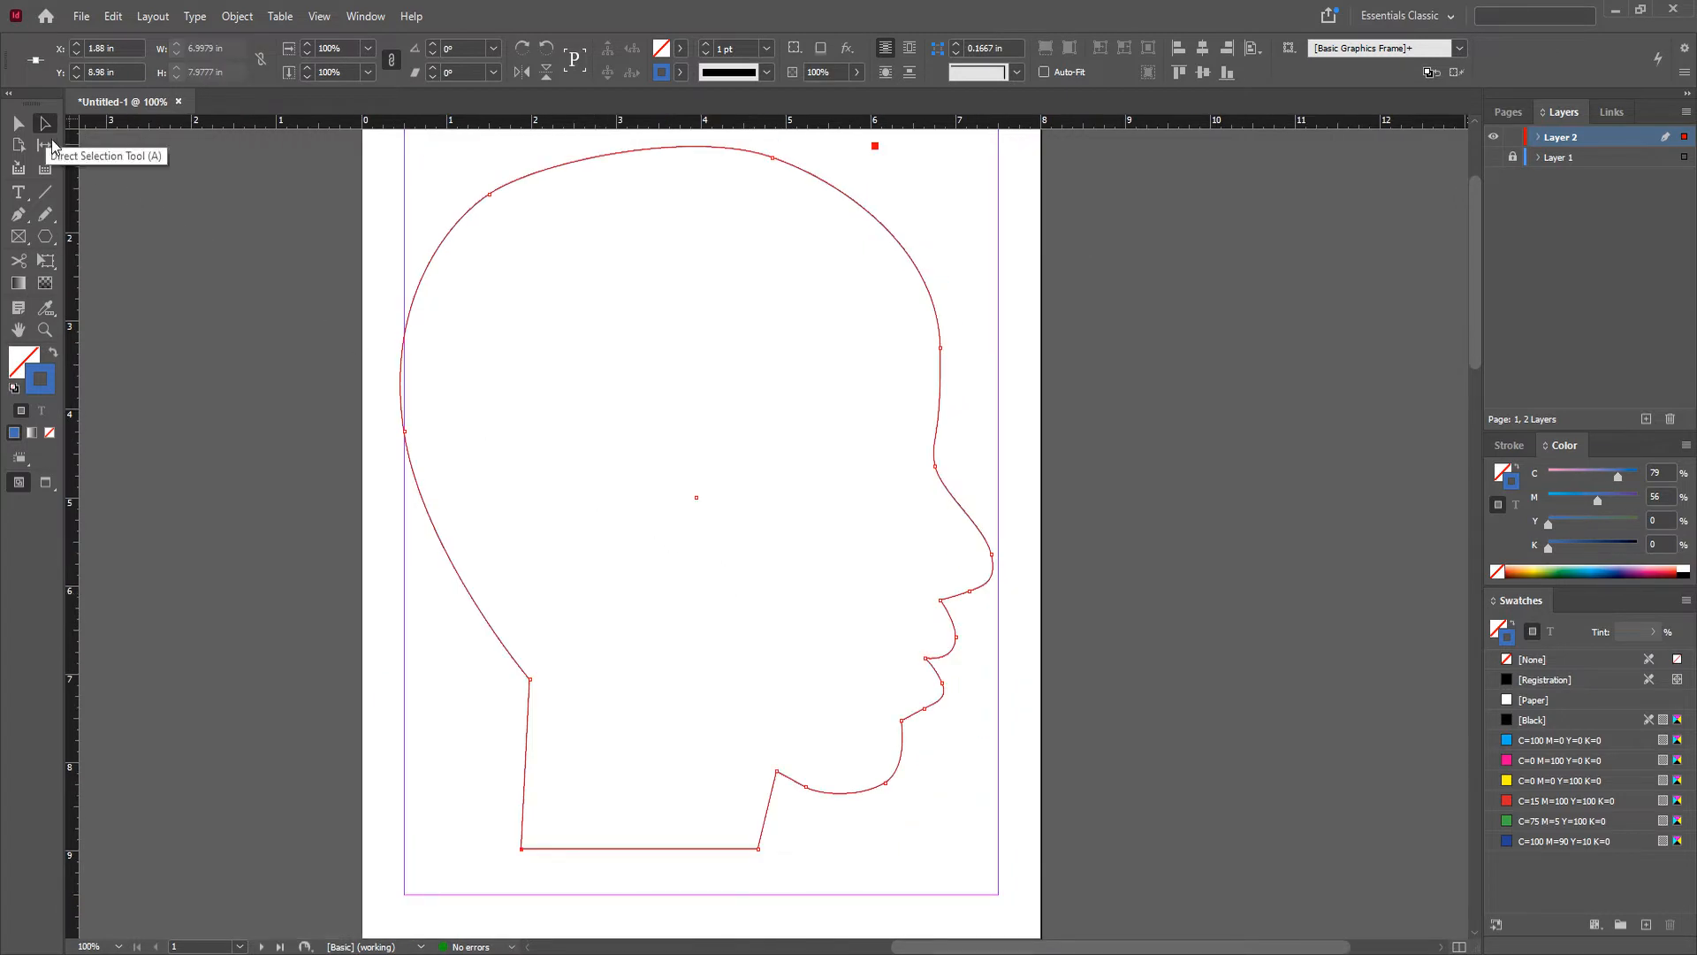
click(807, 800)
click(808, 796)
click(822, 795)
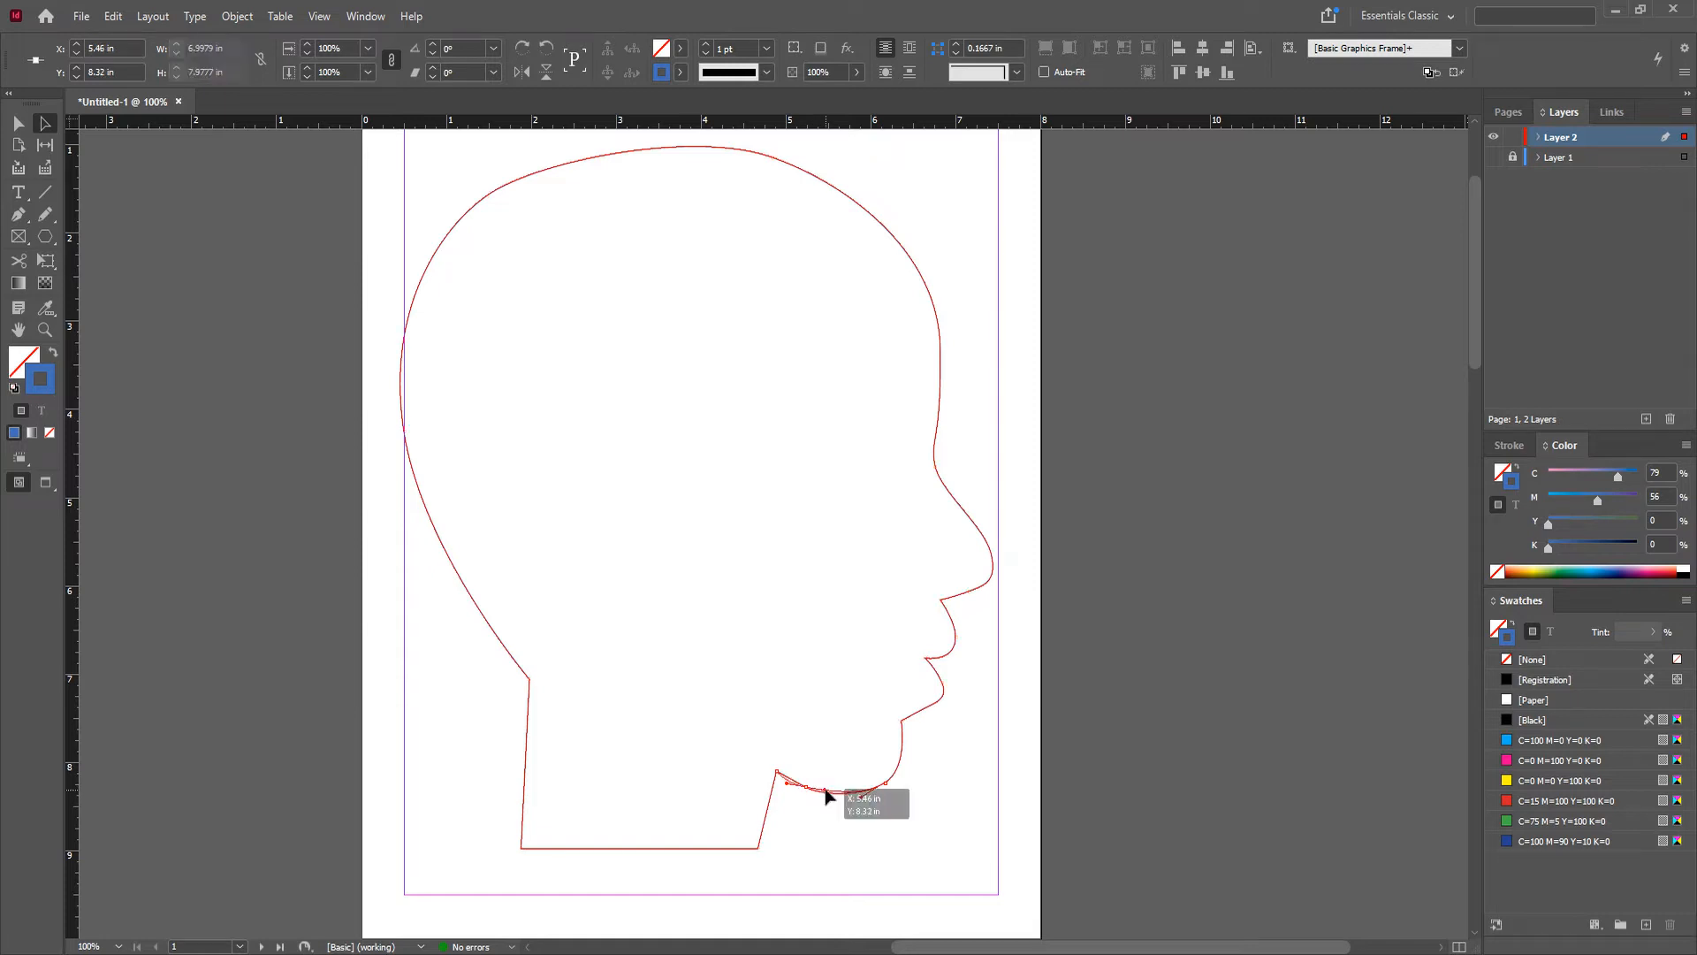
scroll(716, 454, up, 1)
click(474, 284)
drag(505, 254, 520, 237)
drag(18, 214, 75, 258)
key(v)
click(1112, 543)
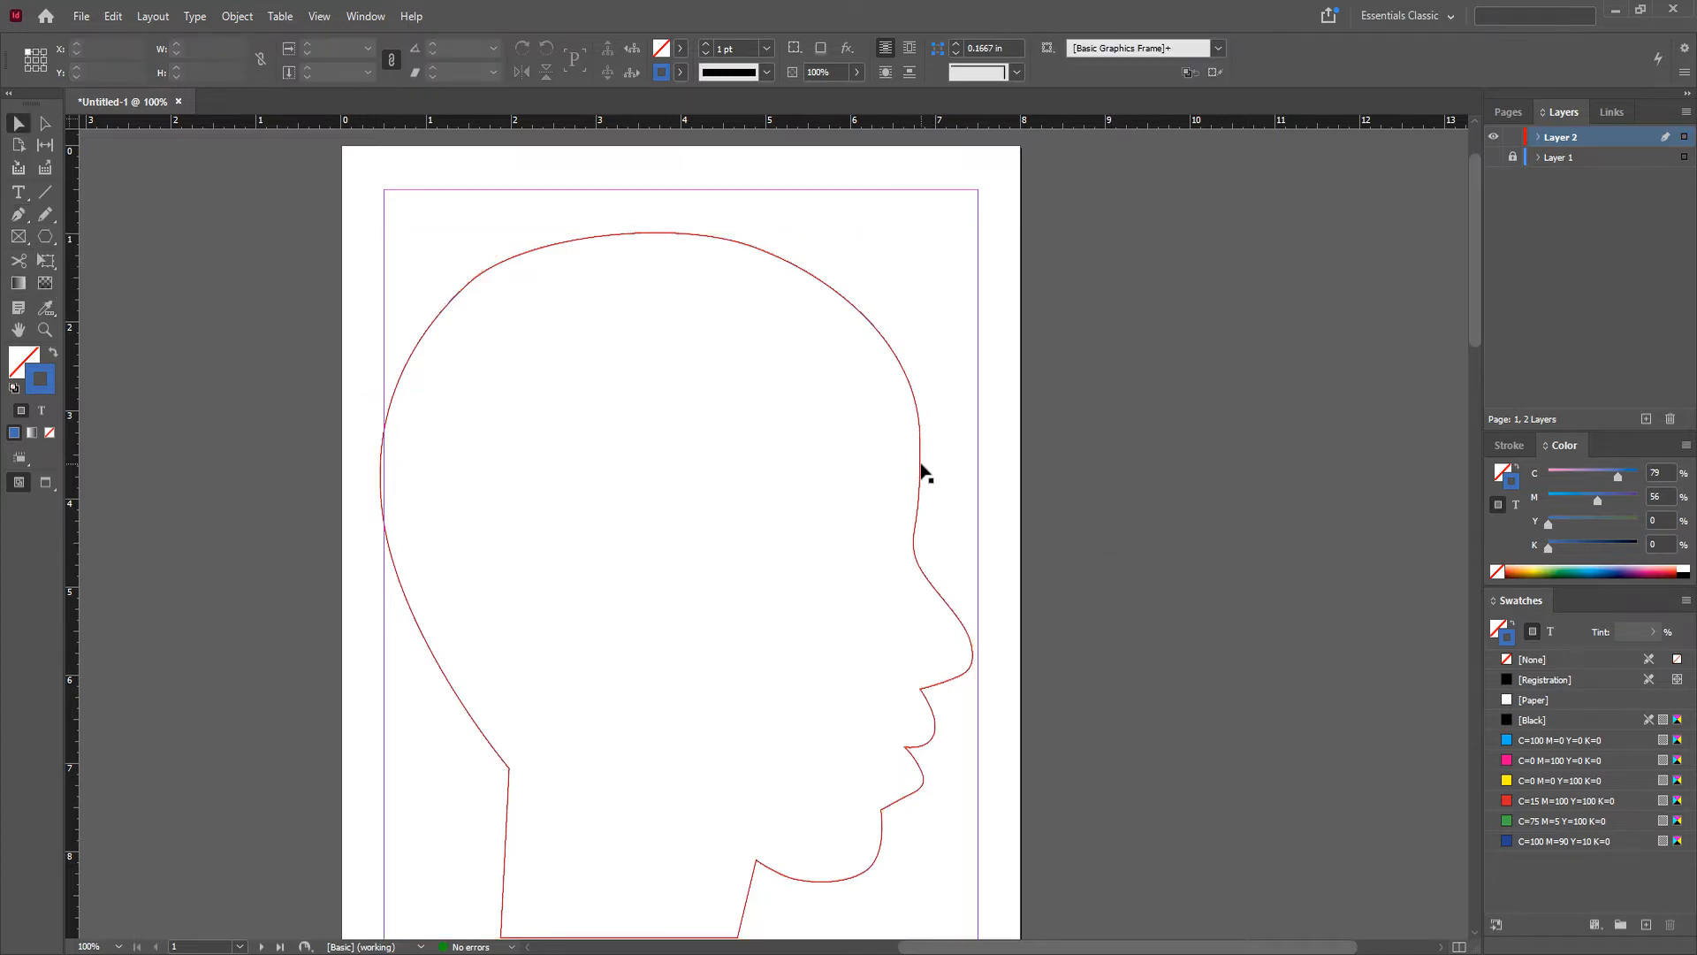
Step: Turn the traced head outline into a text frame, fill it with placeholder text, and deselect it
click(921, 473)
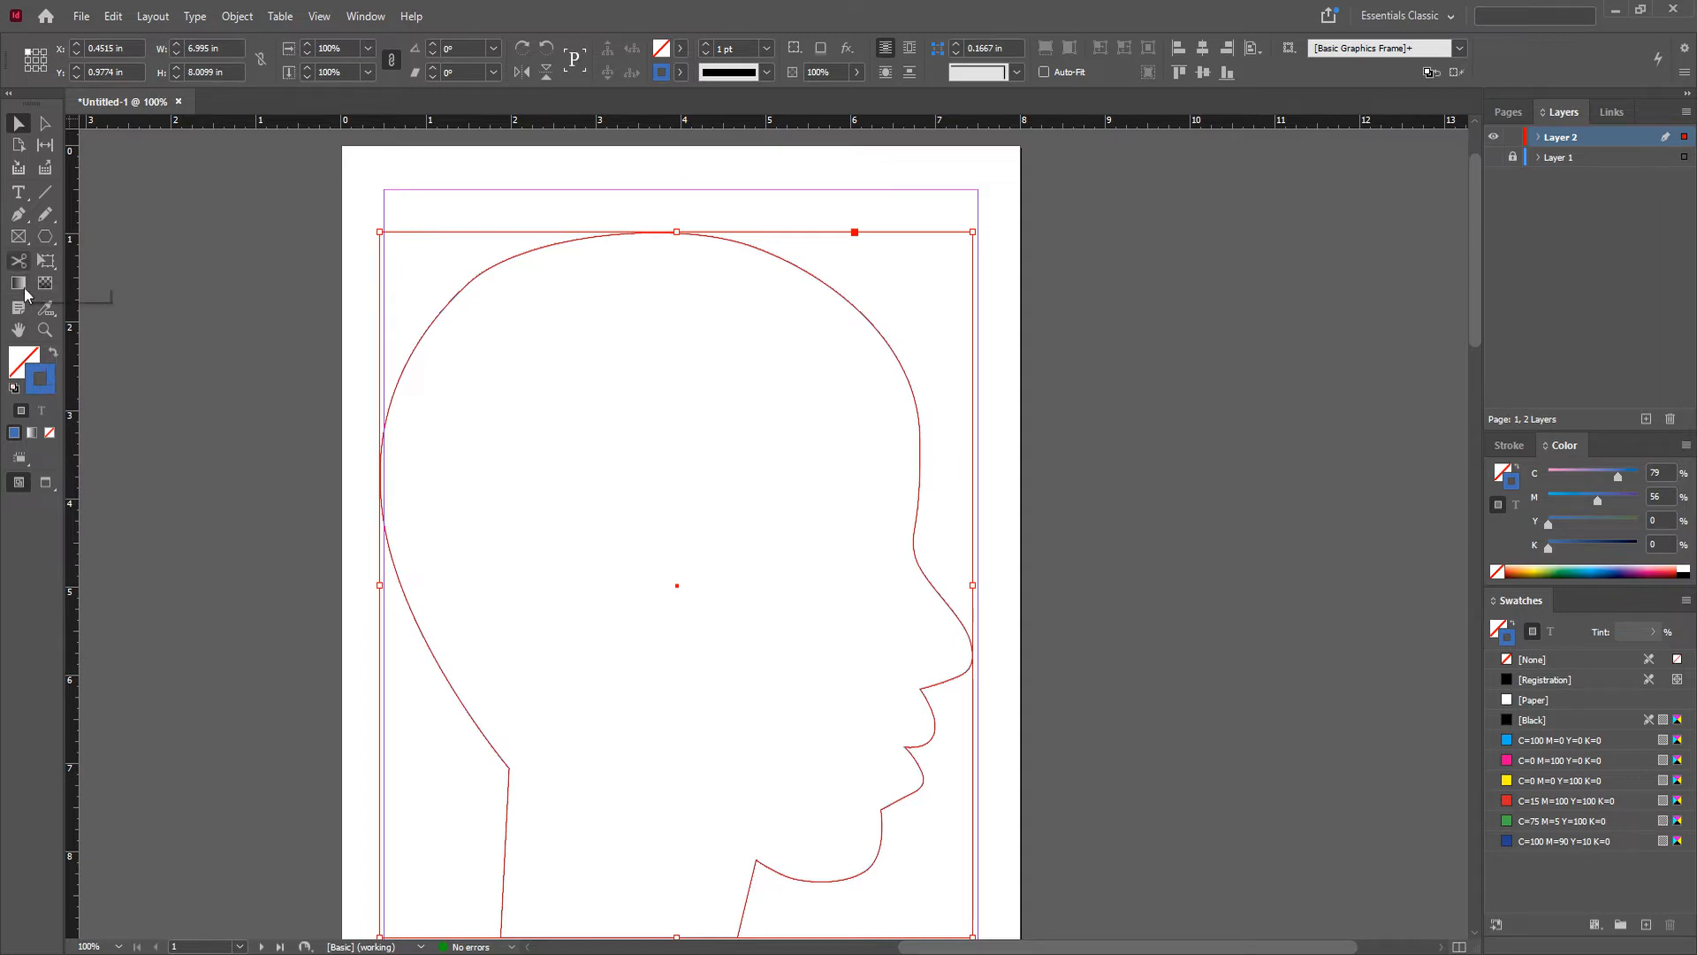
click(18, 196)
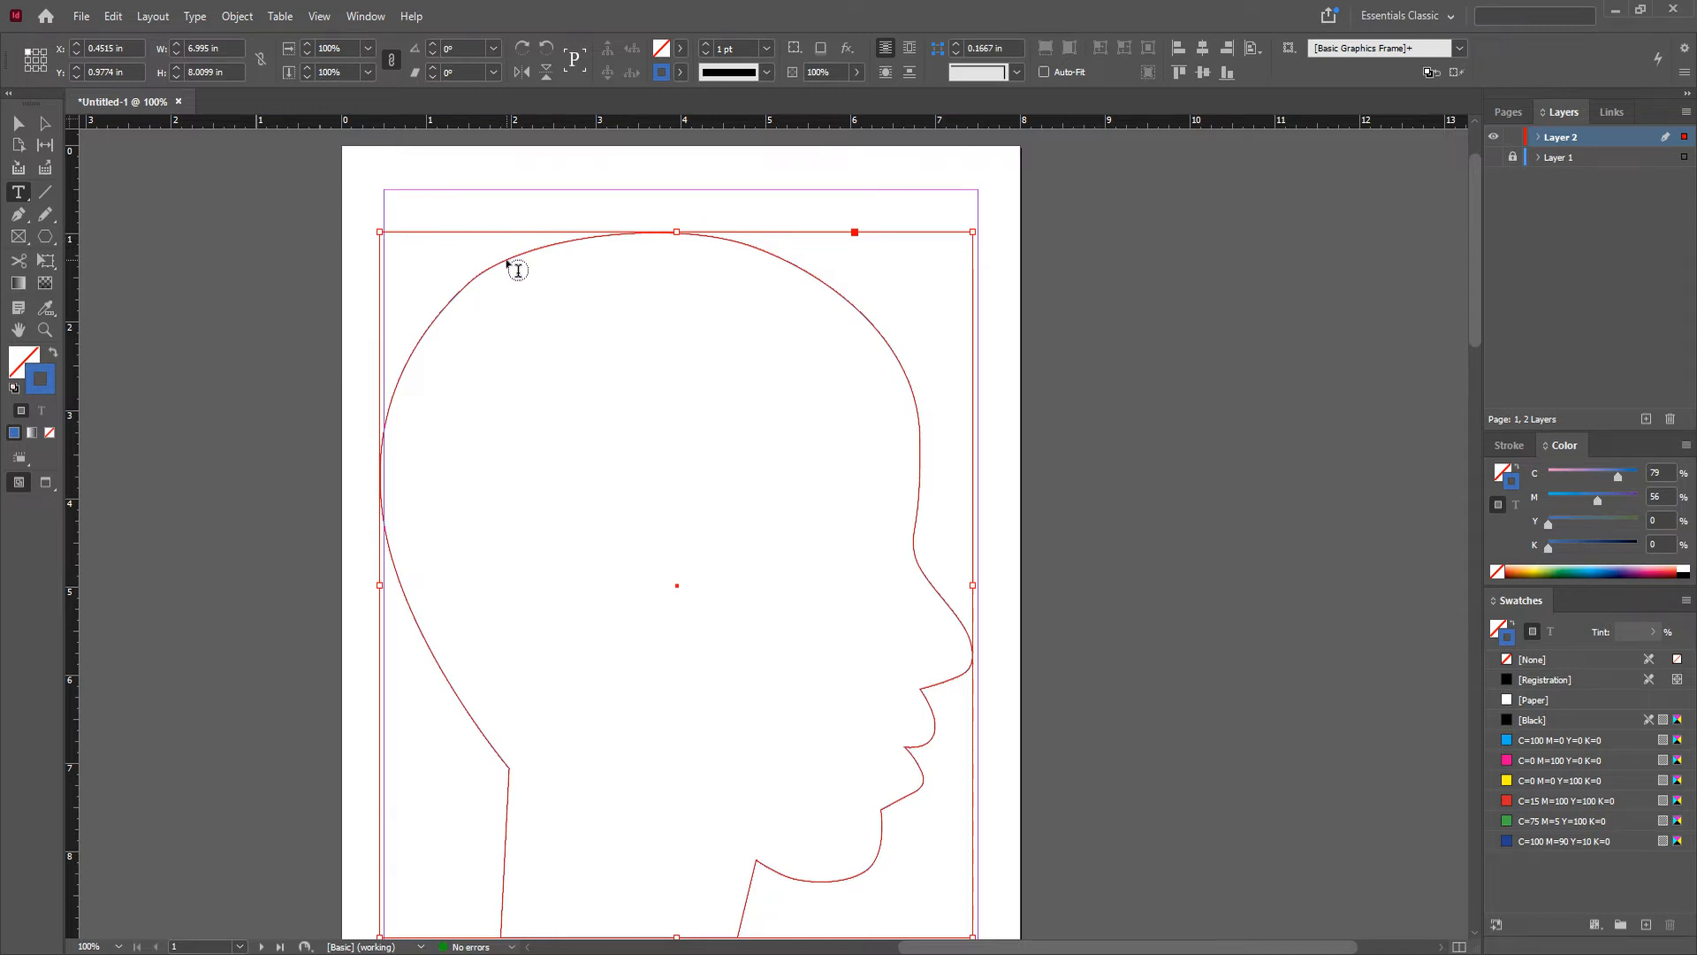
click(677, 238)
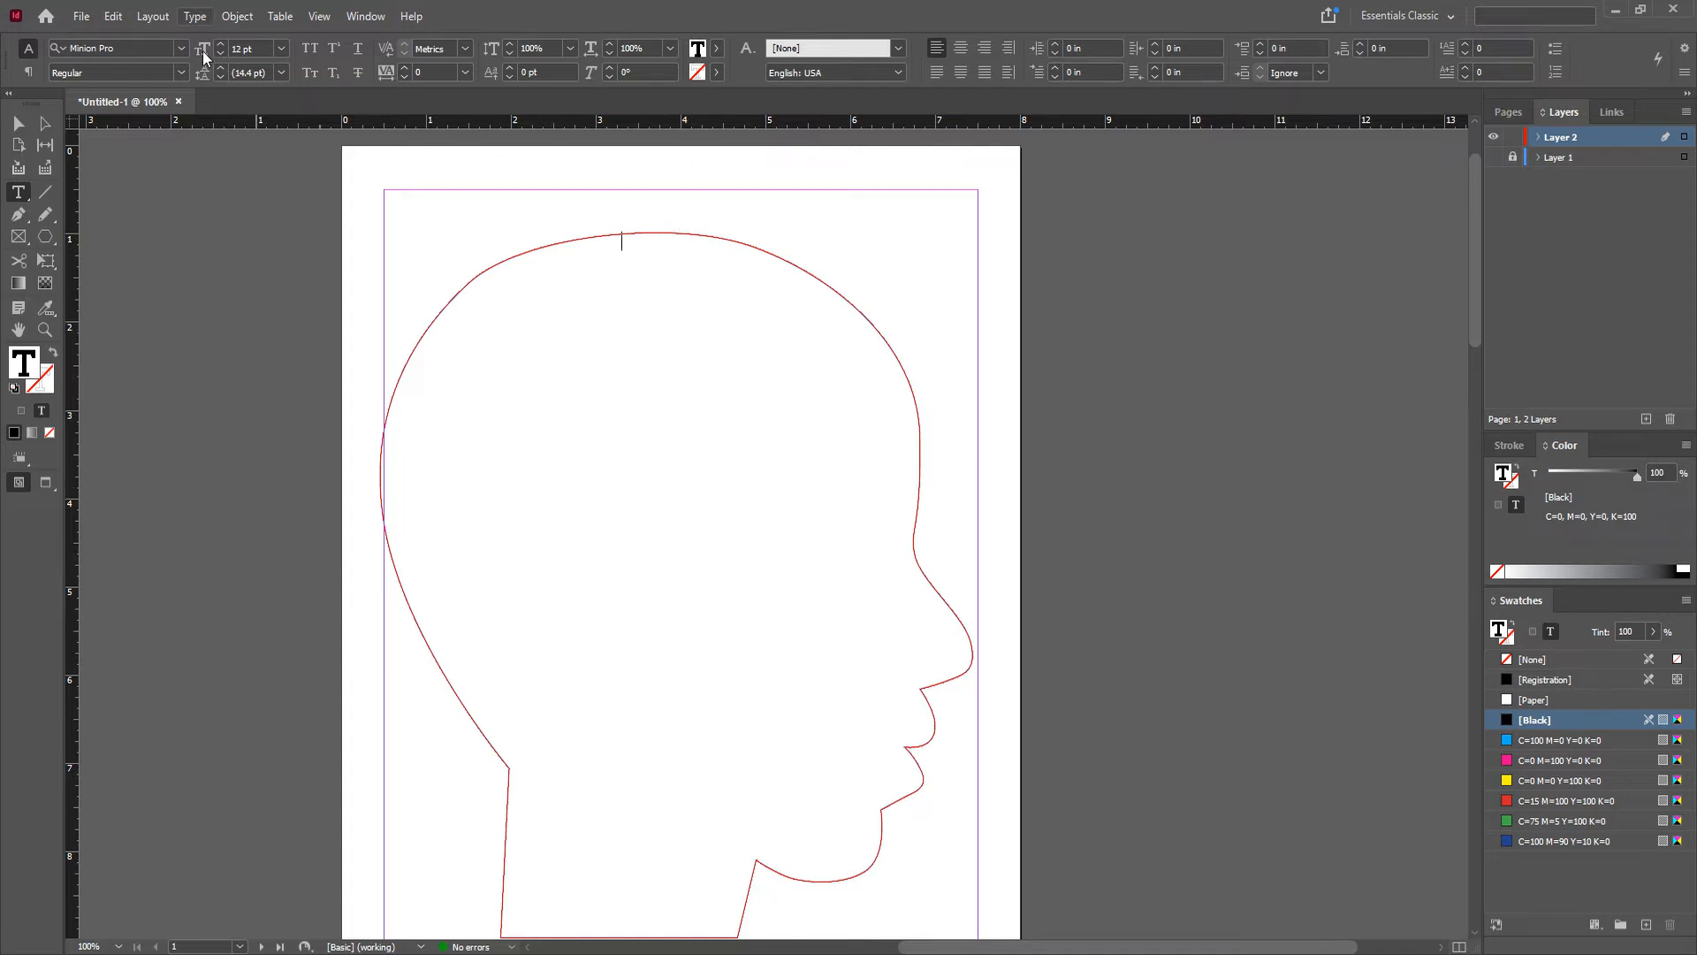
click(194, 16)
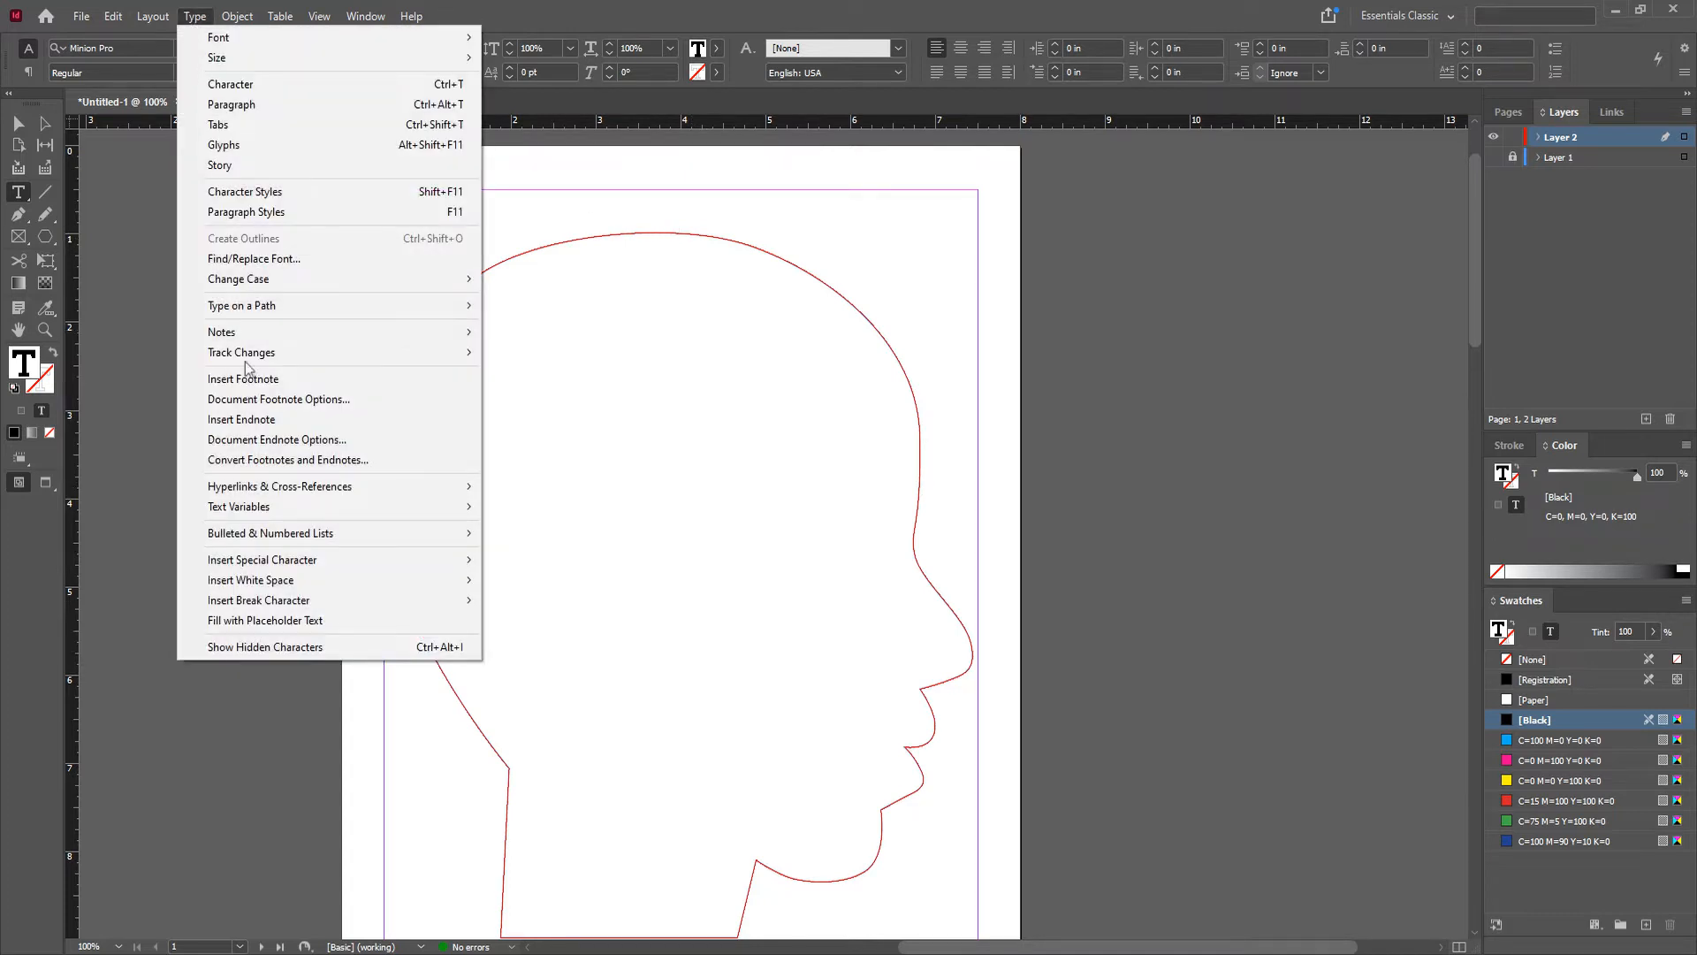
click(284, 623)
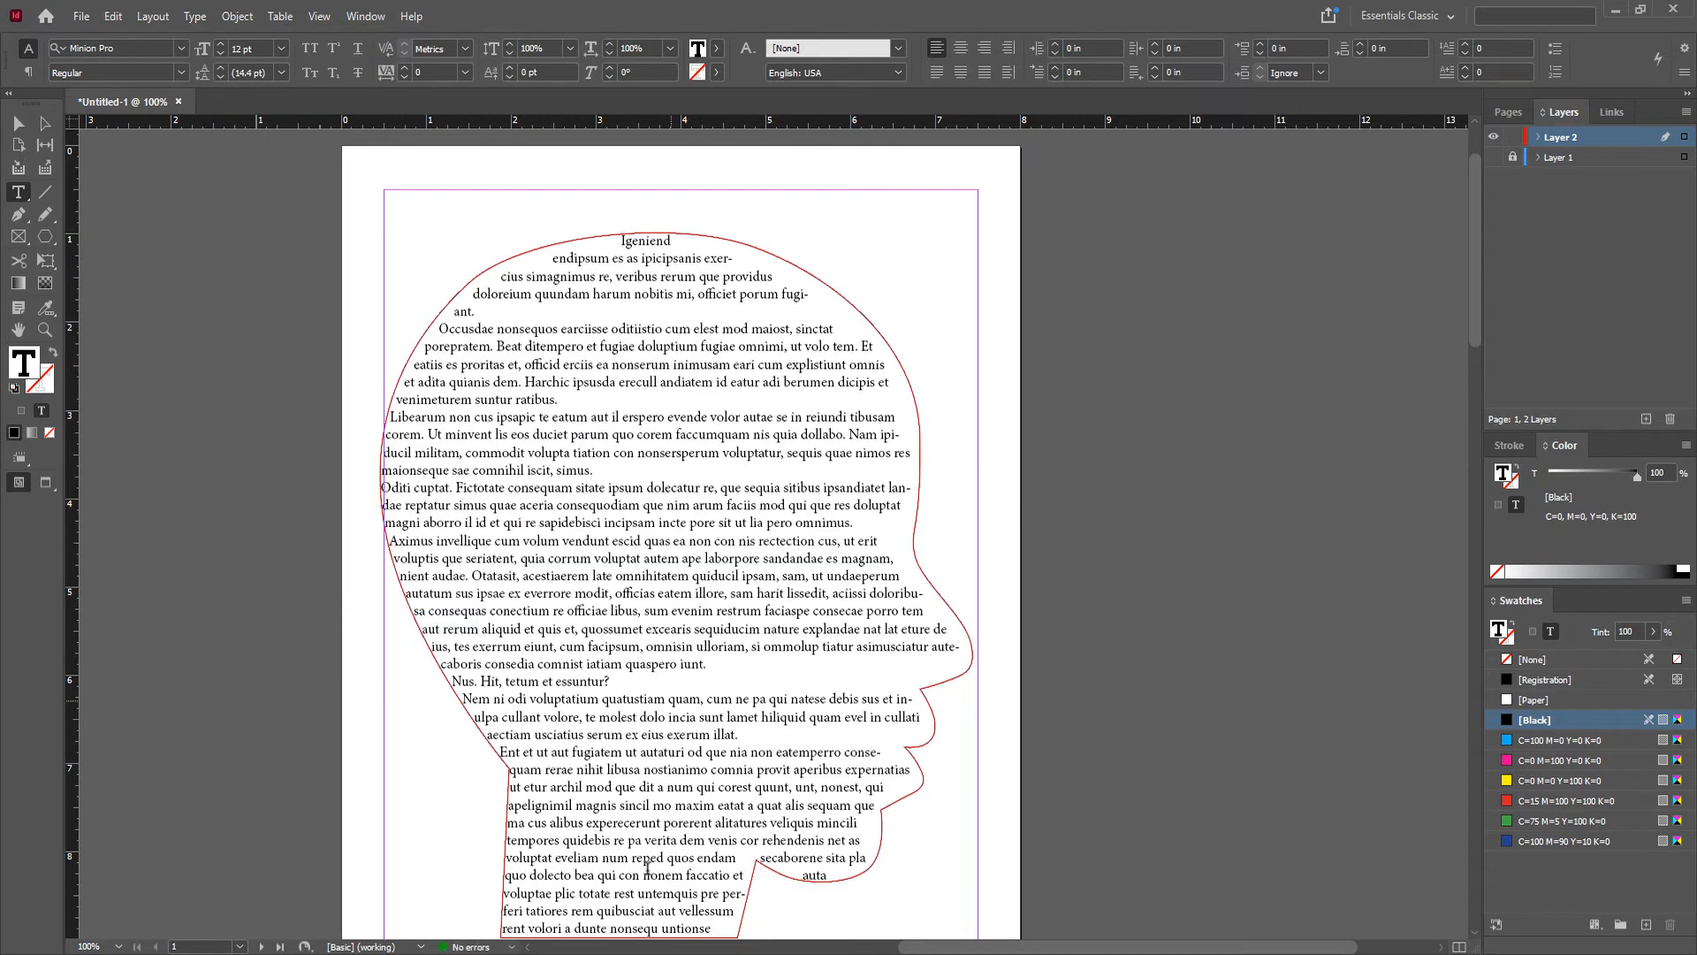
click(19, 123)
click(173, 490)
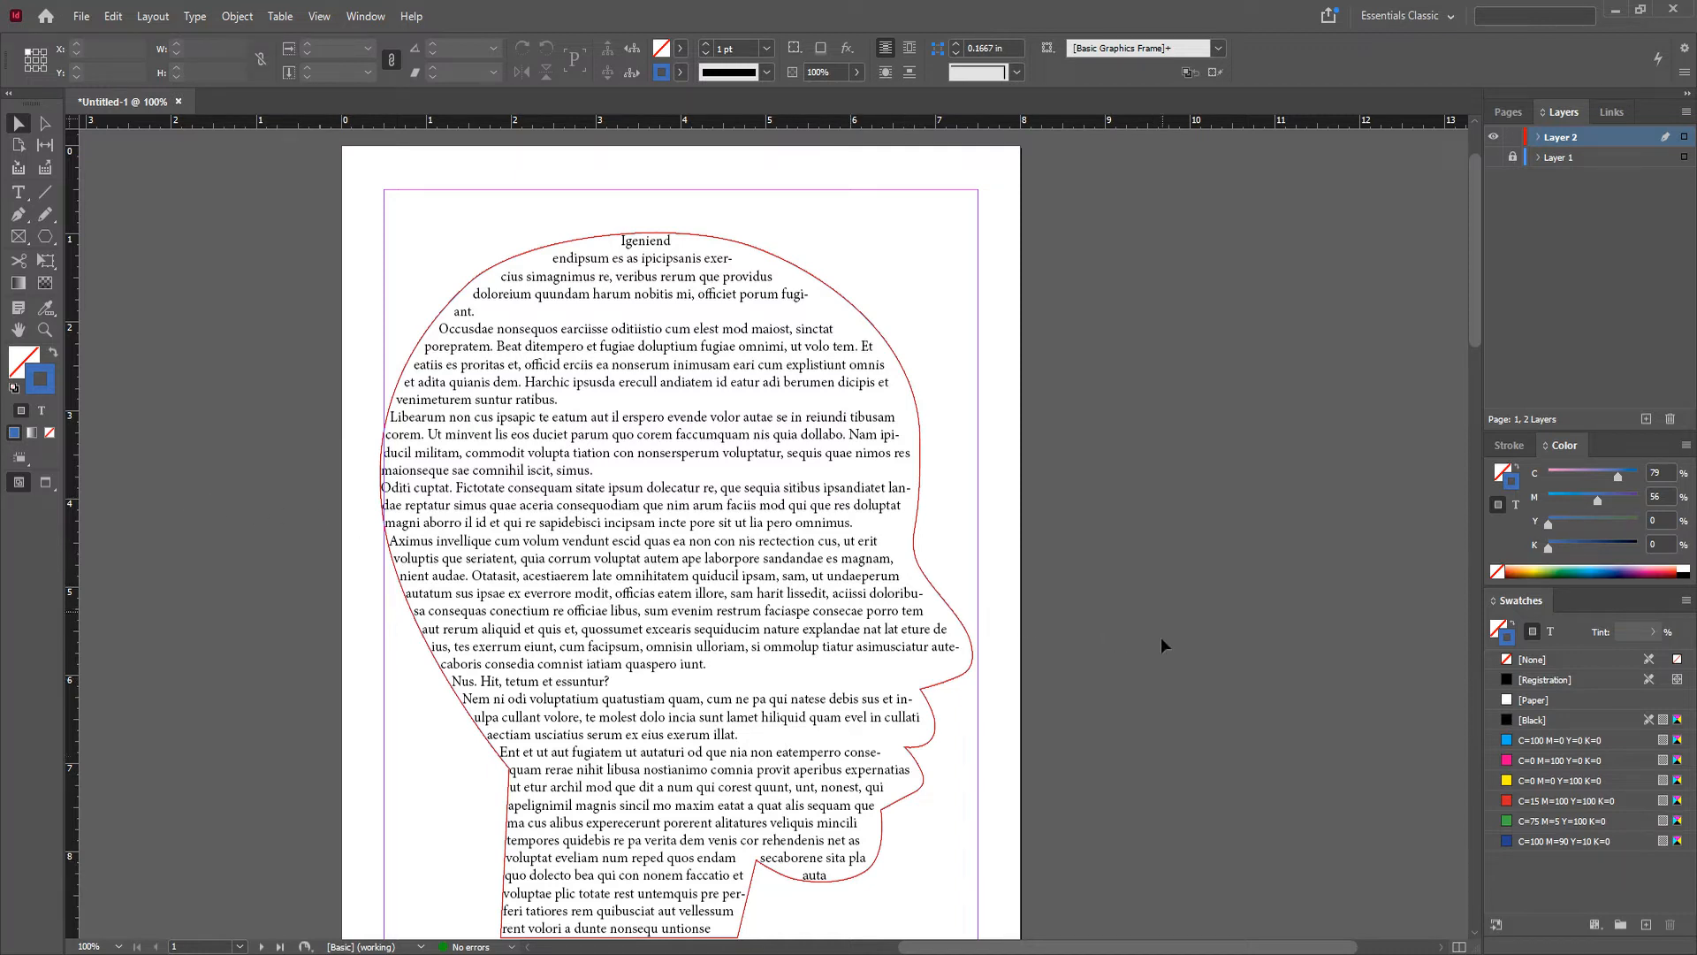
Step: Show the page in Preview mode and set the head-shaped text frame's stroke to None
scroll(968, 747, down, 2)
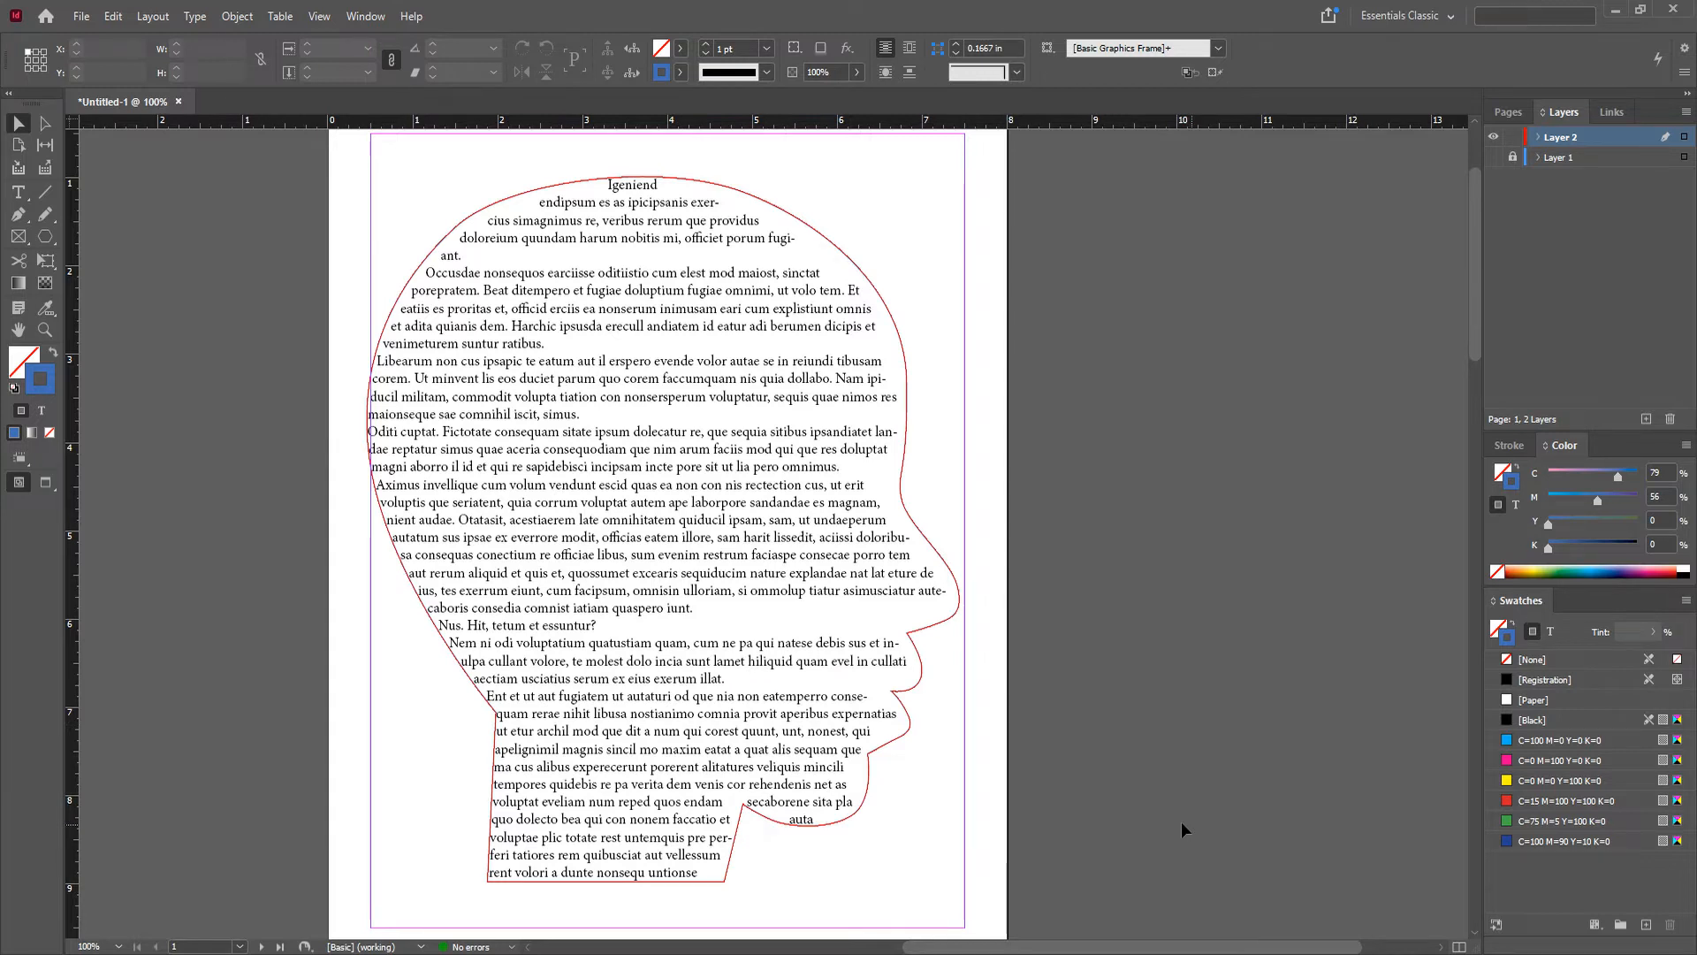
key(w)
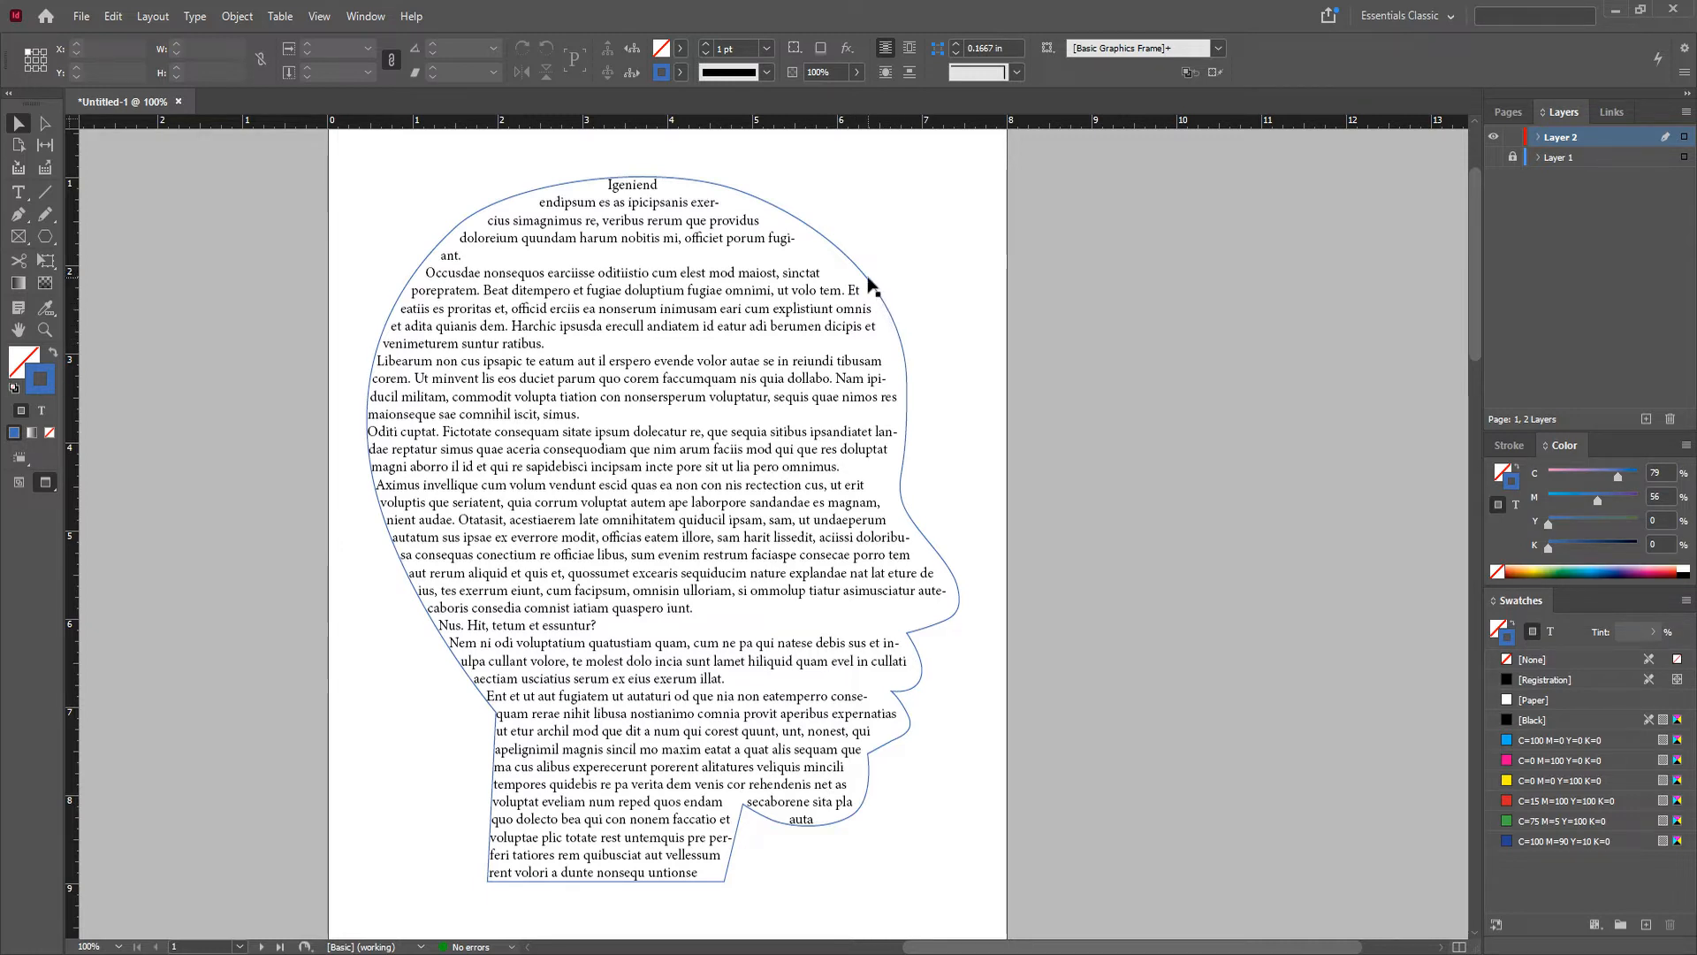
click(840, 287)
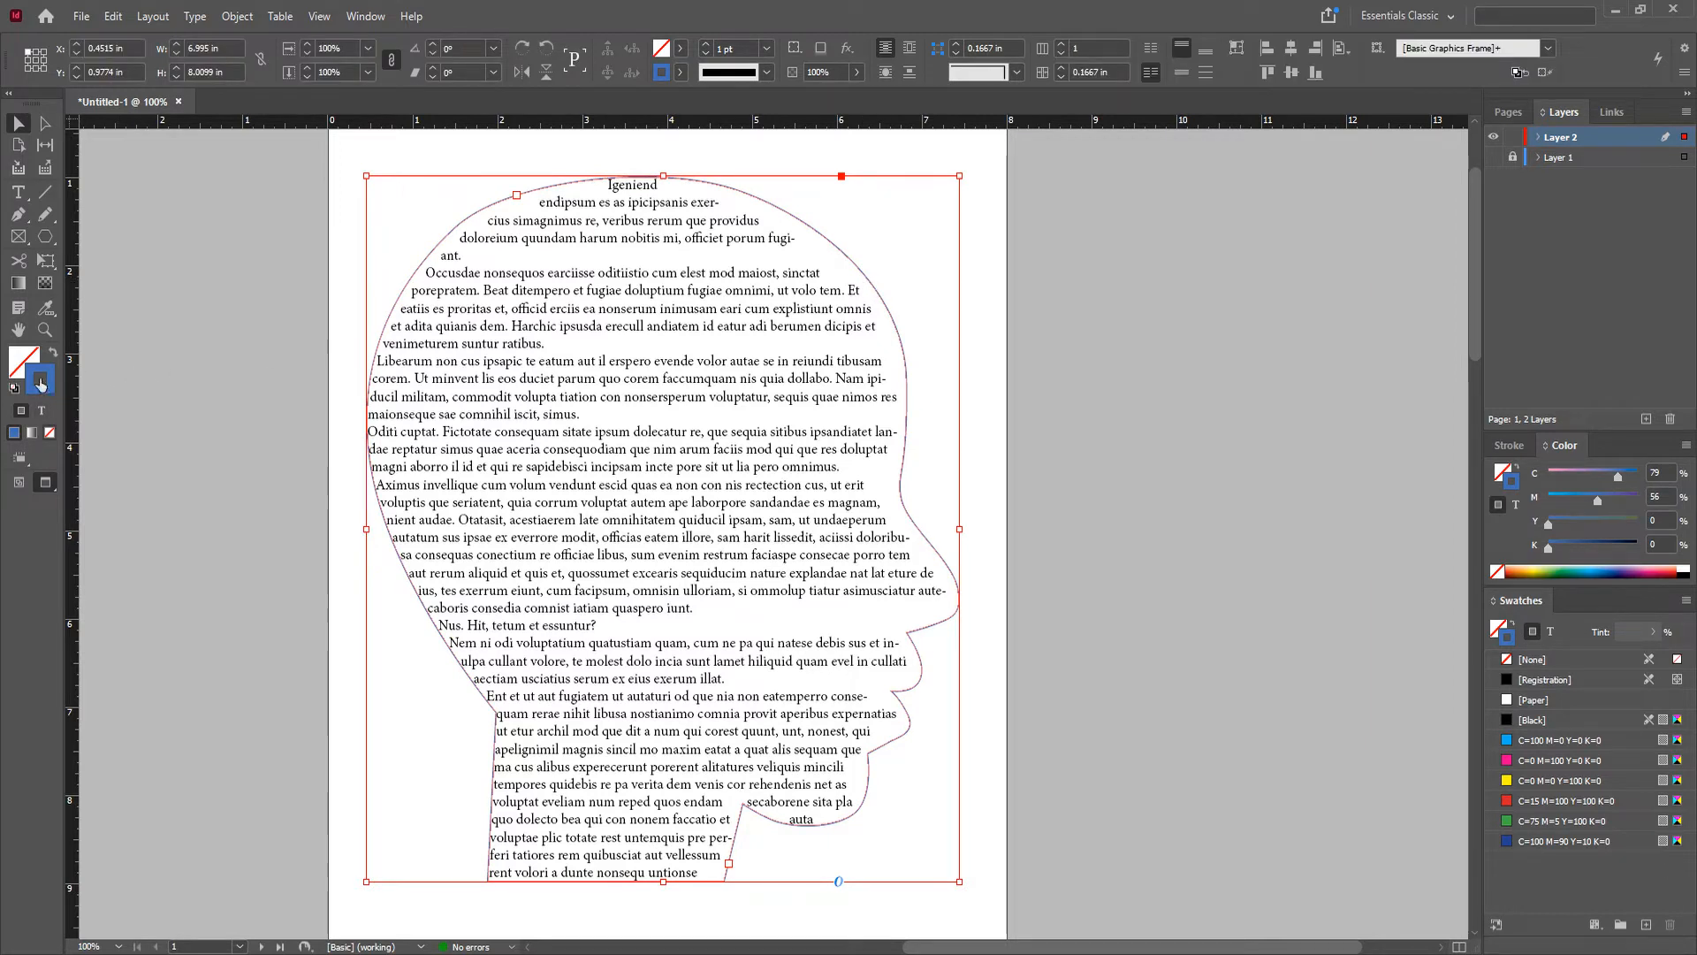
click(50, 433)
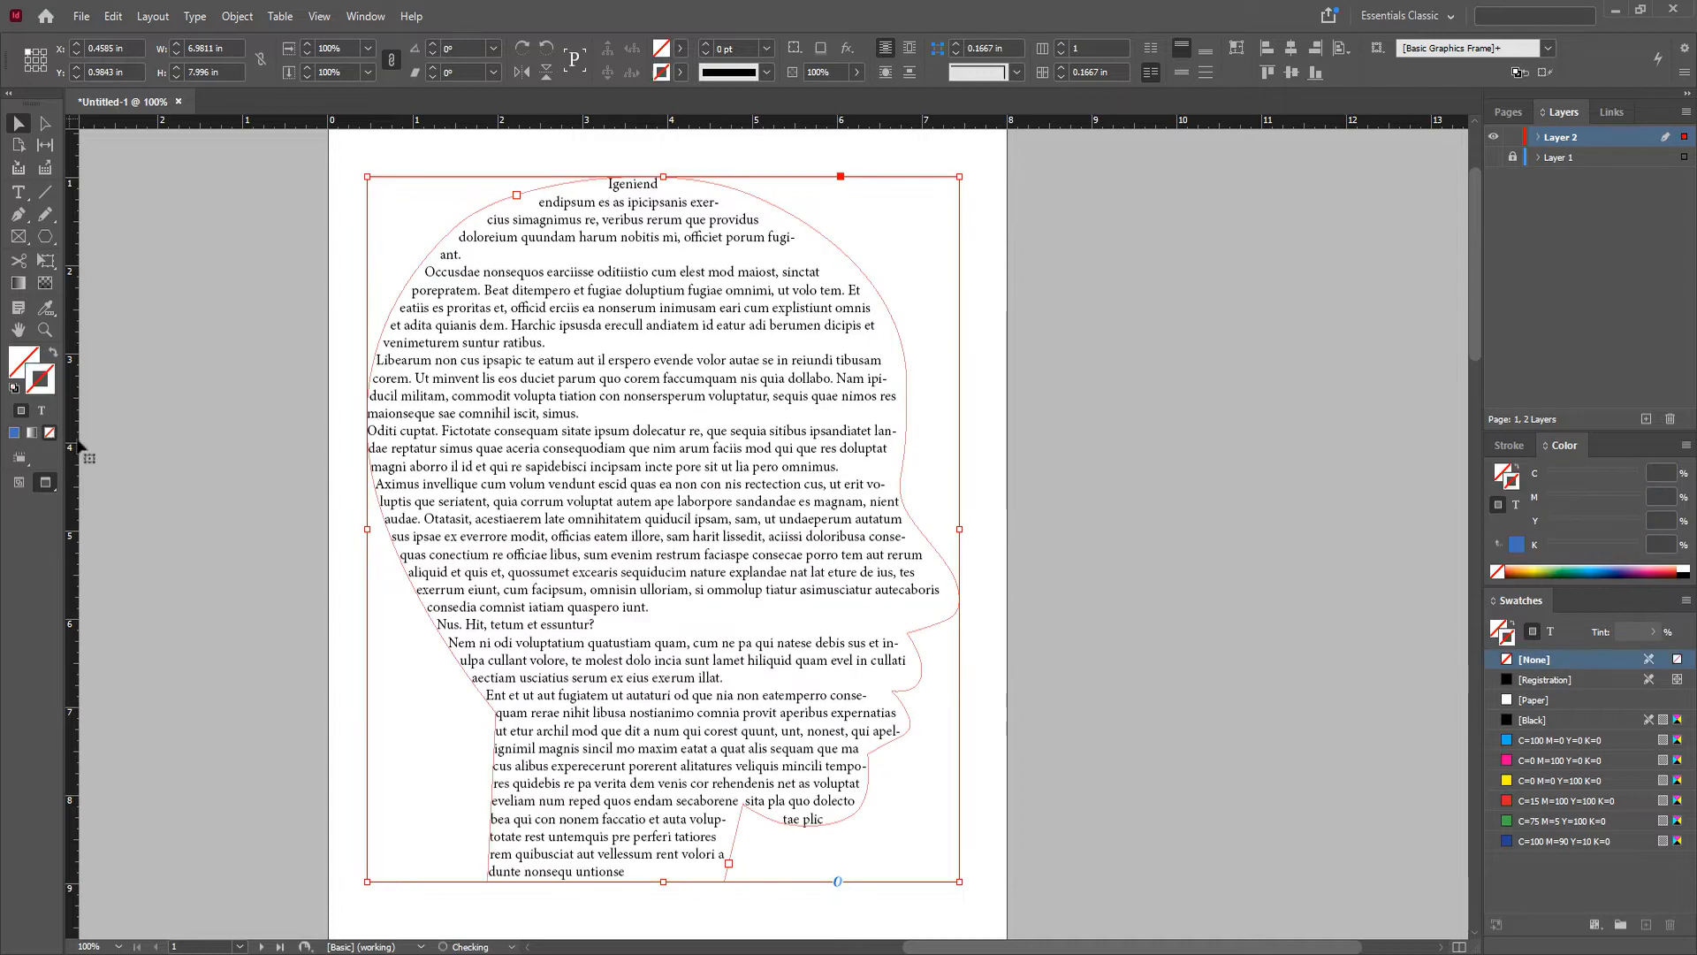
Step: Display the Paragraph and Character settings for the head-shaped text frame and group them in one floating window beside the page
click(1065, 604)
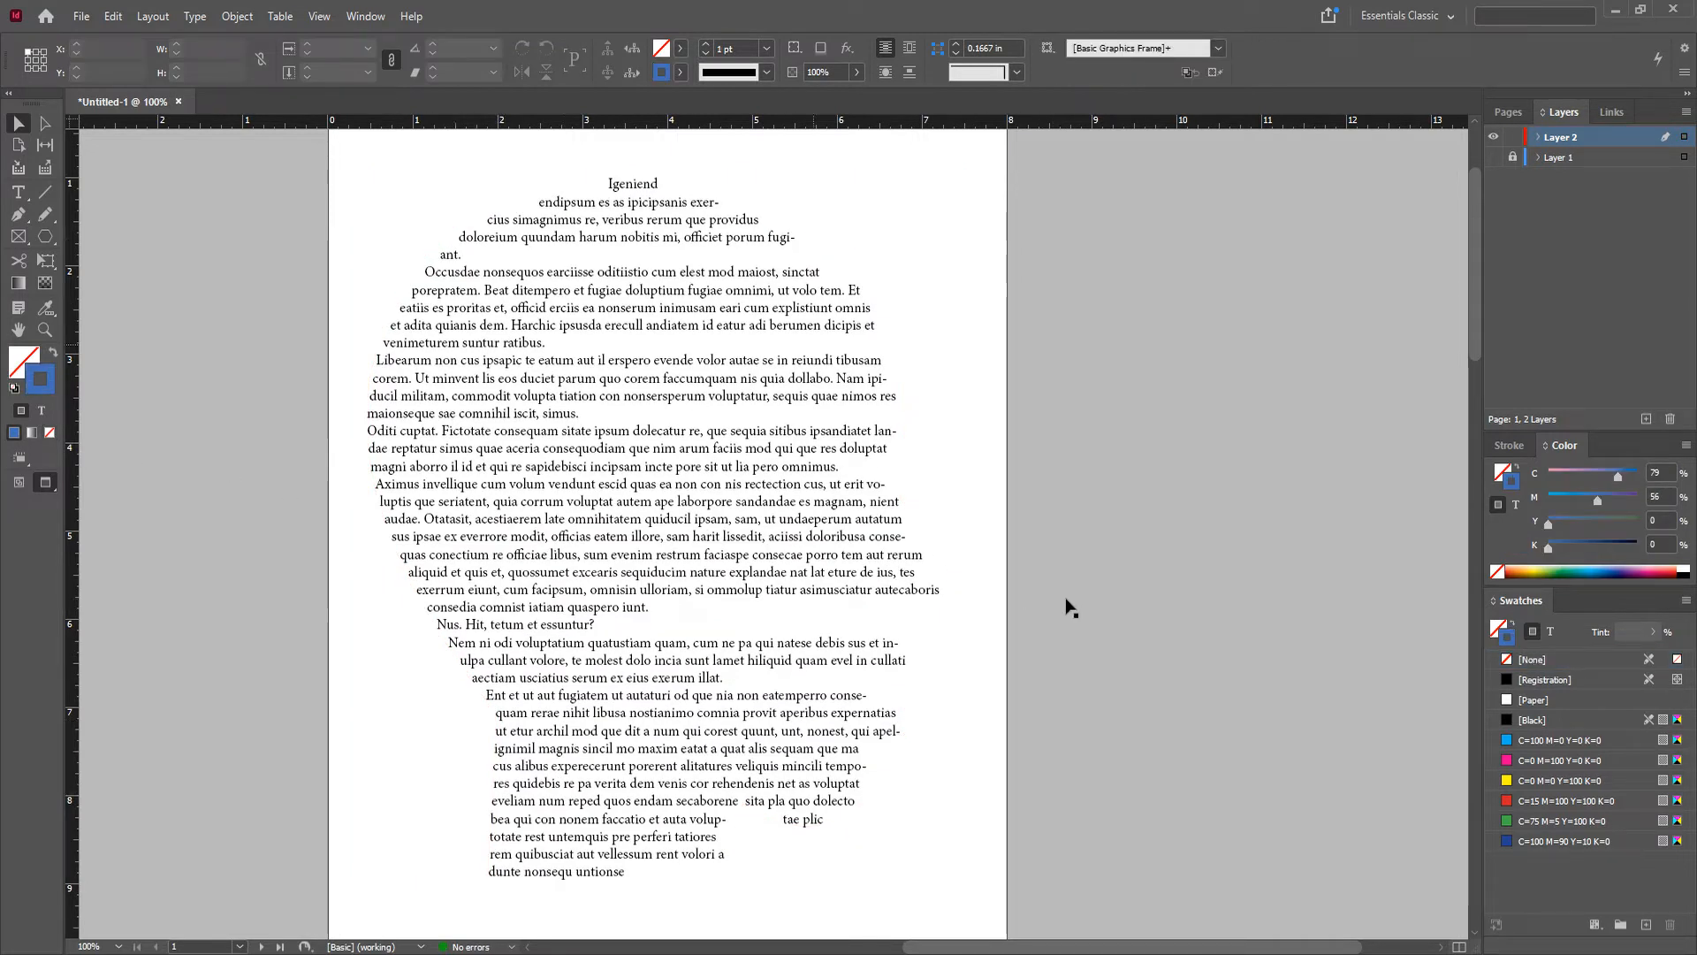
click(750, 512)
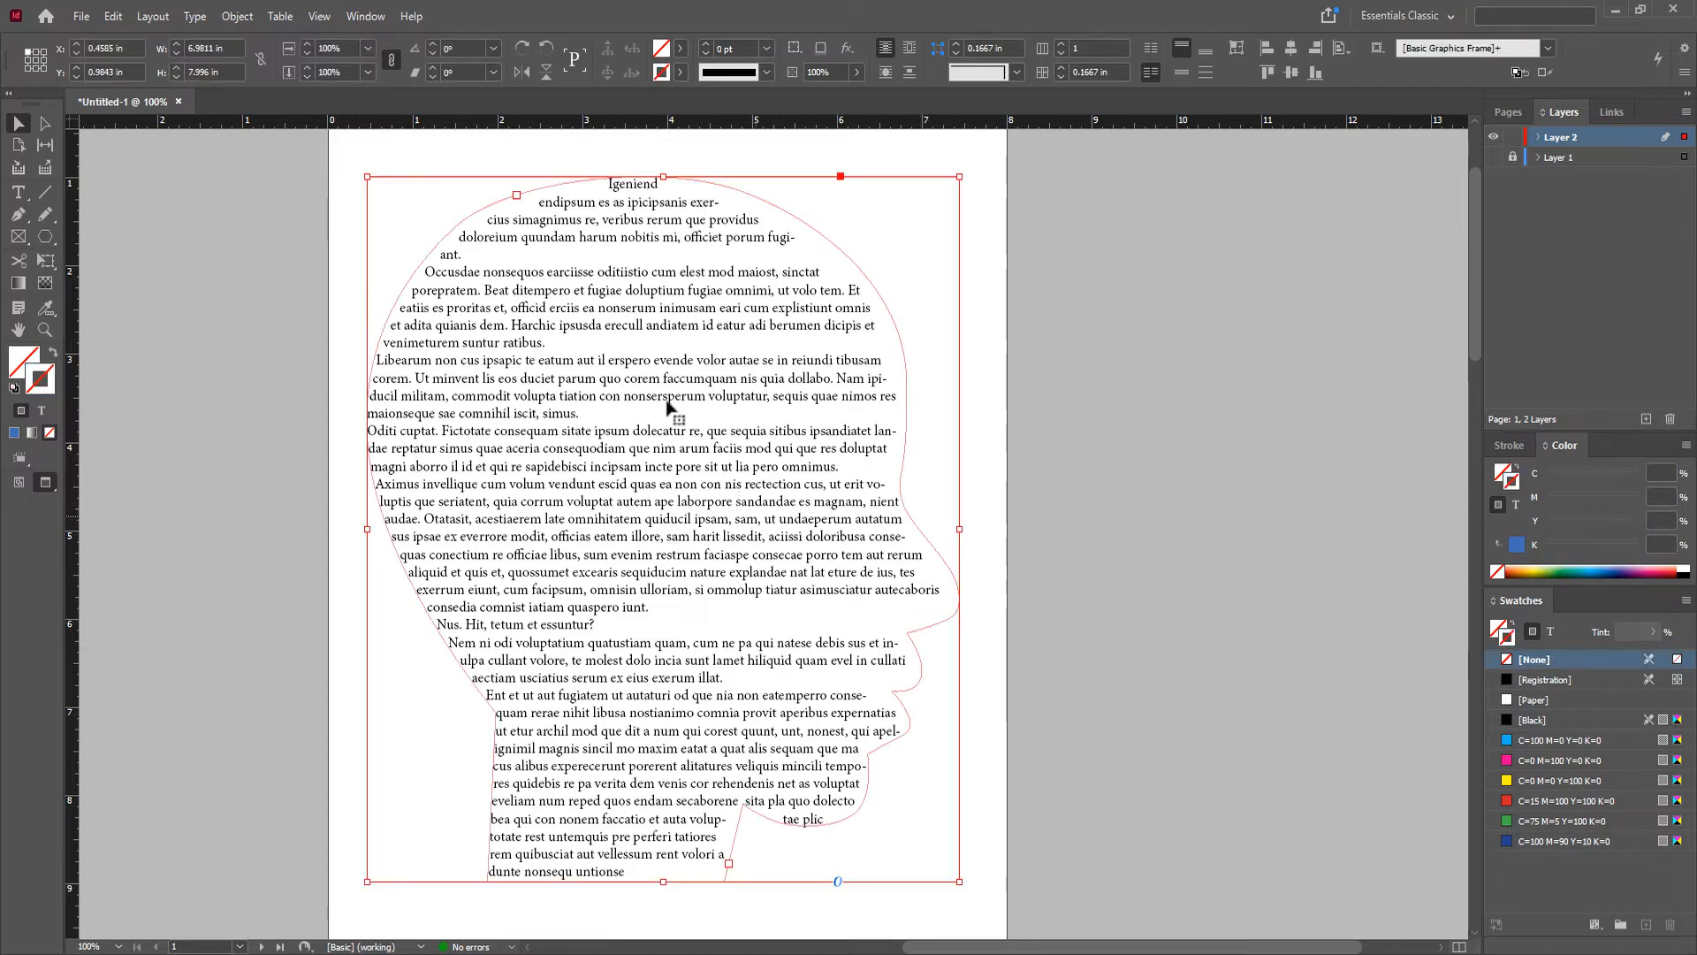
click(365, 16)
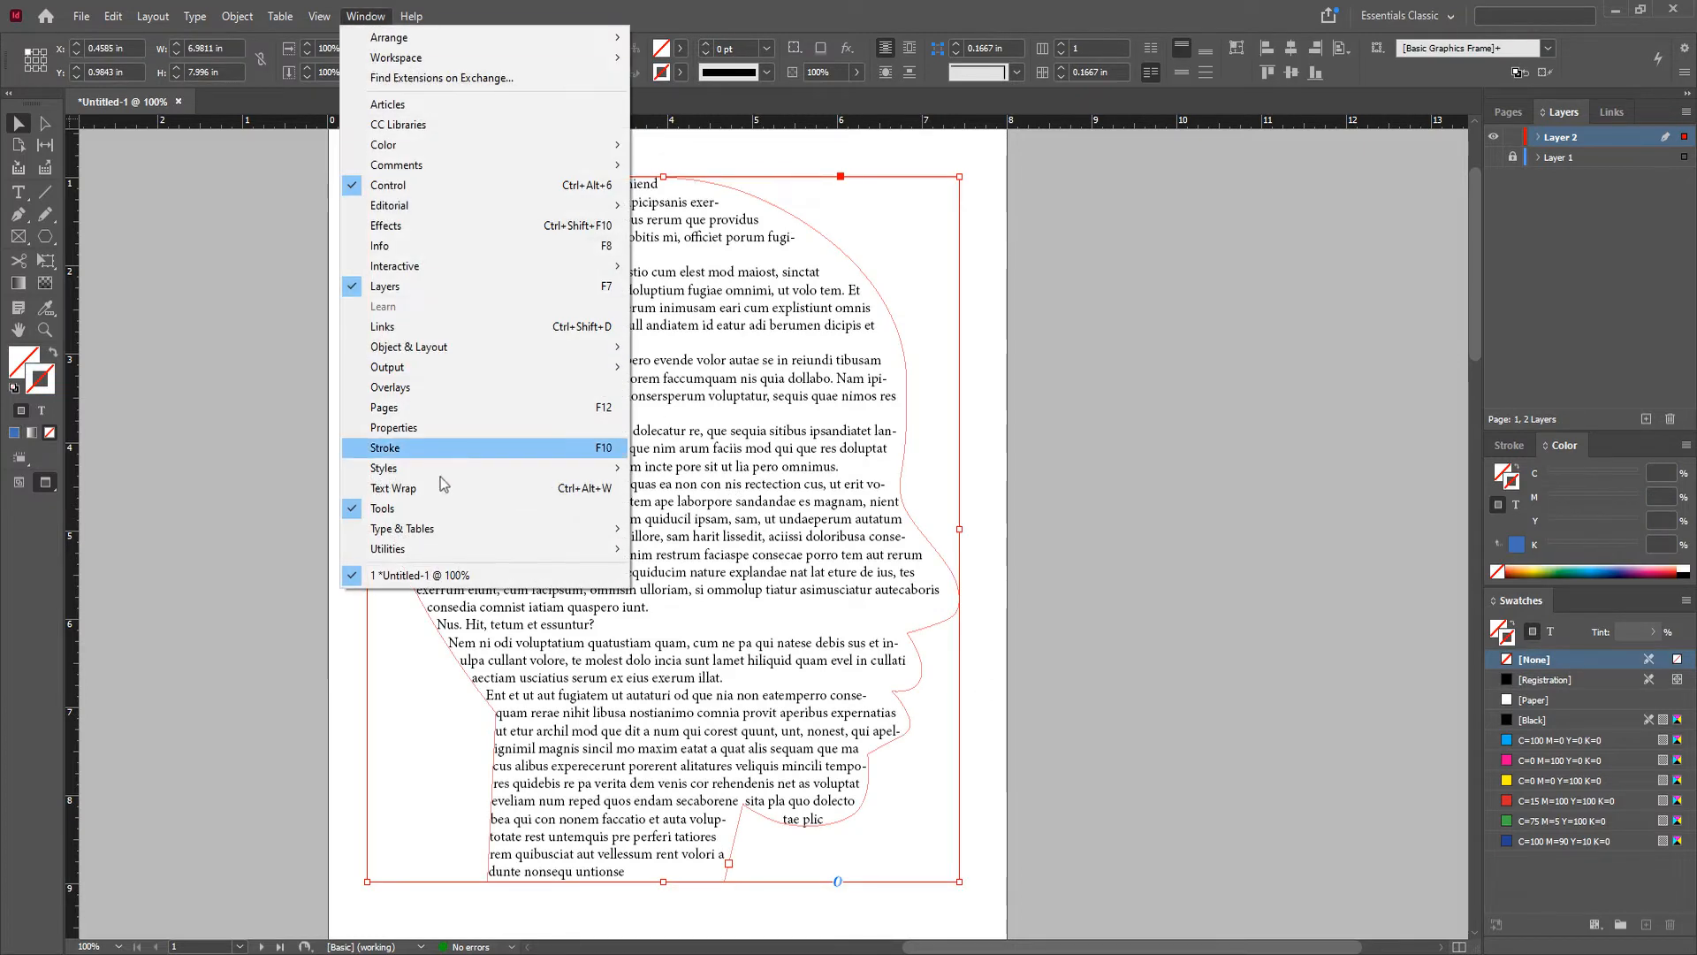
mouse_move(449, 528)
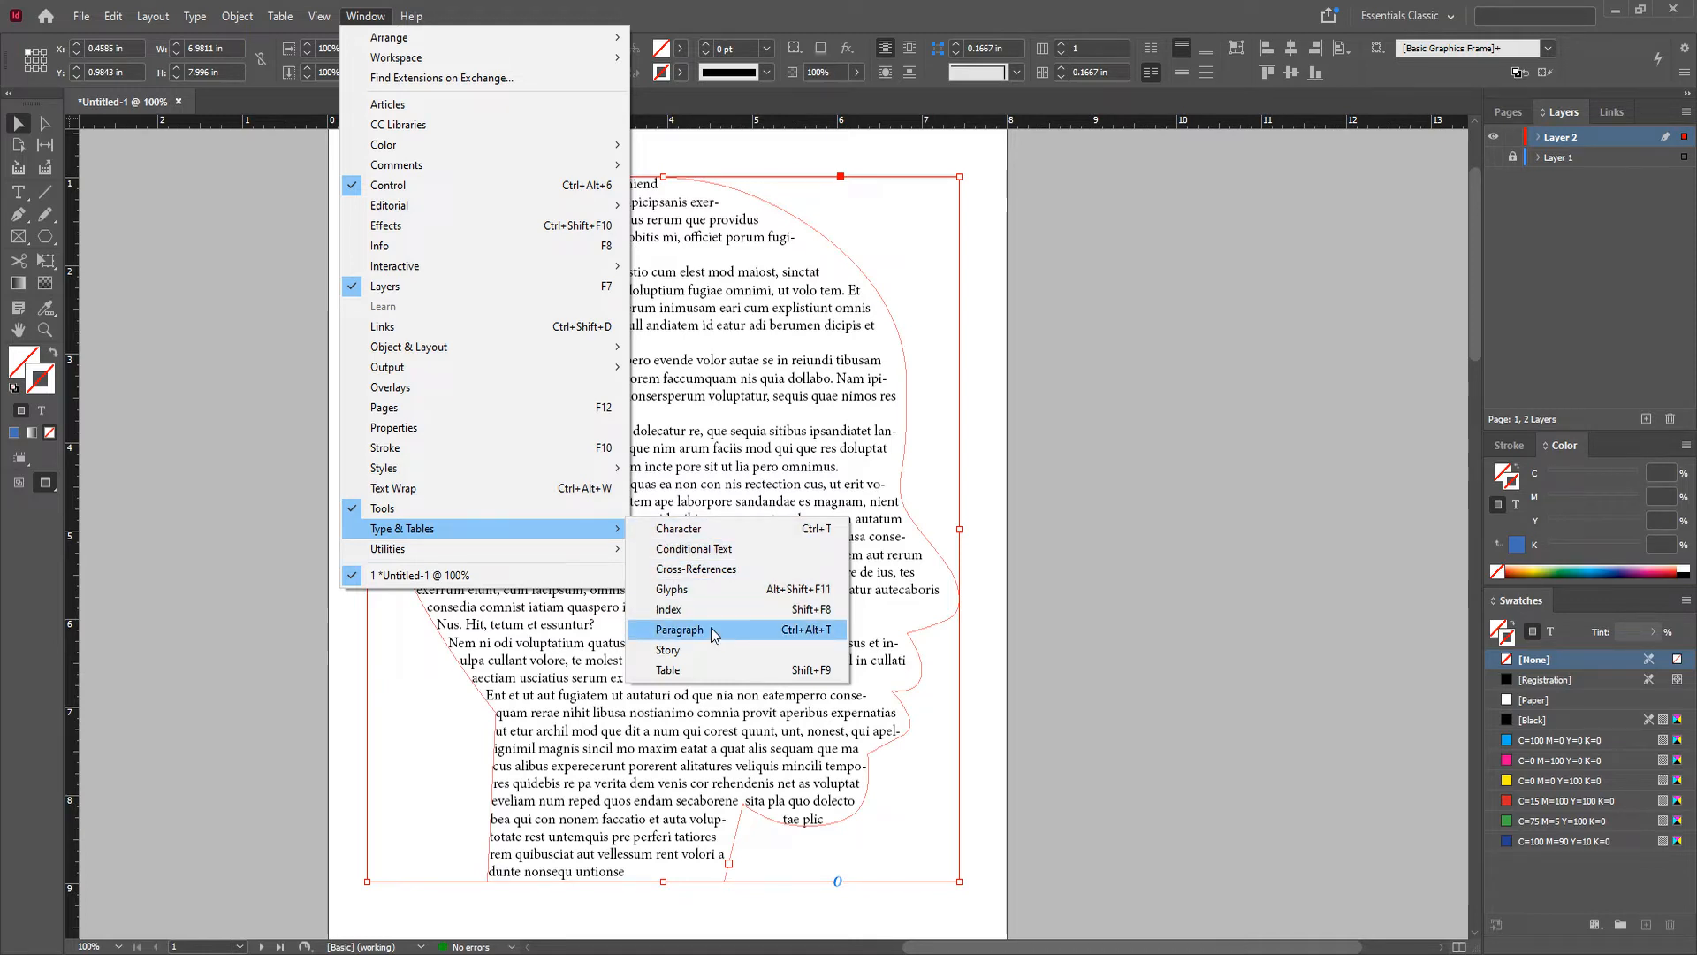
click(816, 631)
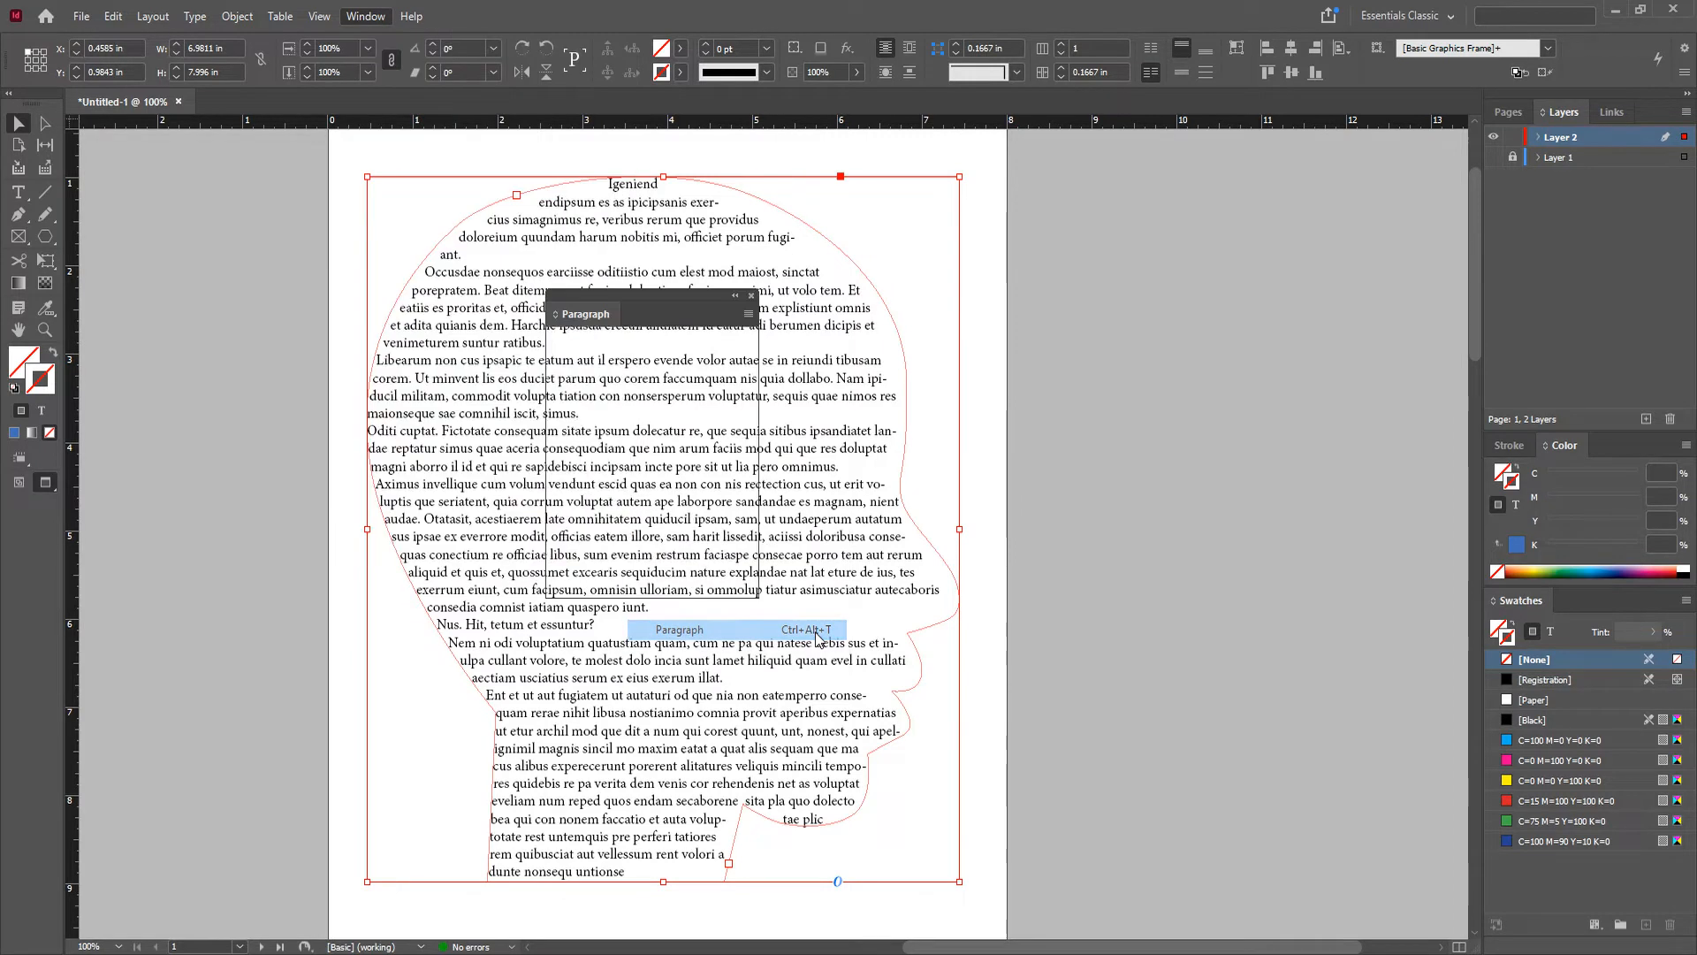
drag(663, 299, 1228, 356)
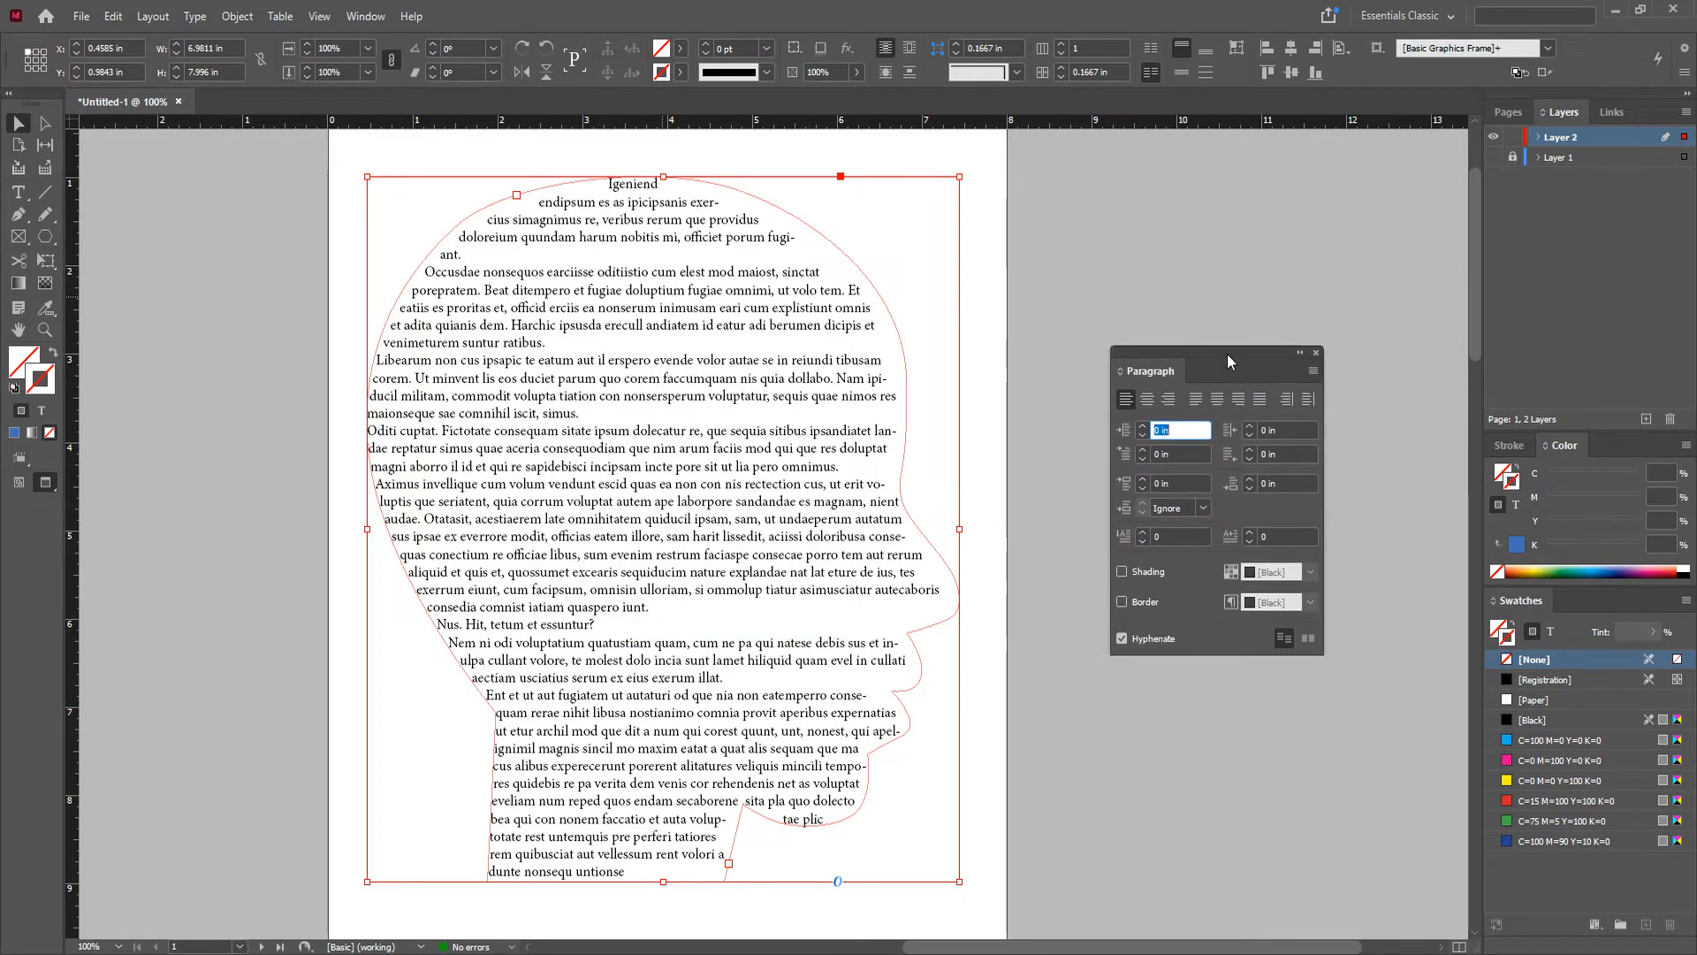
key(ctrl+t)
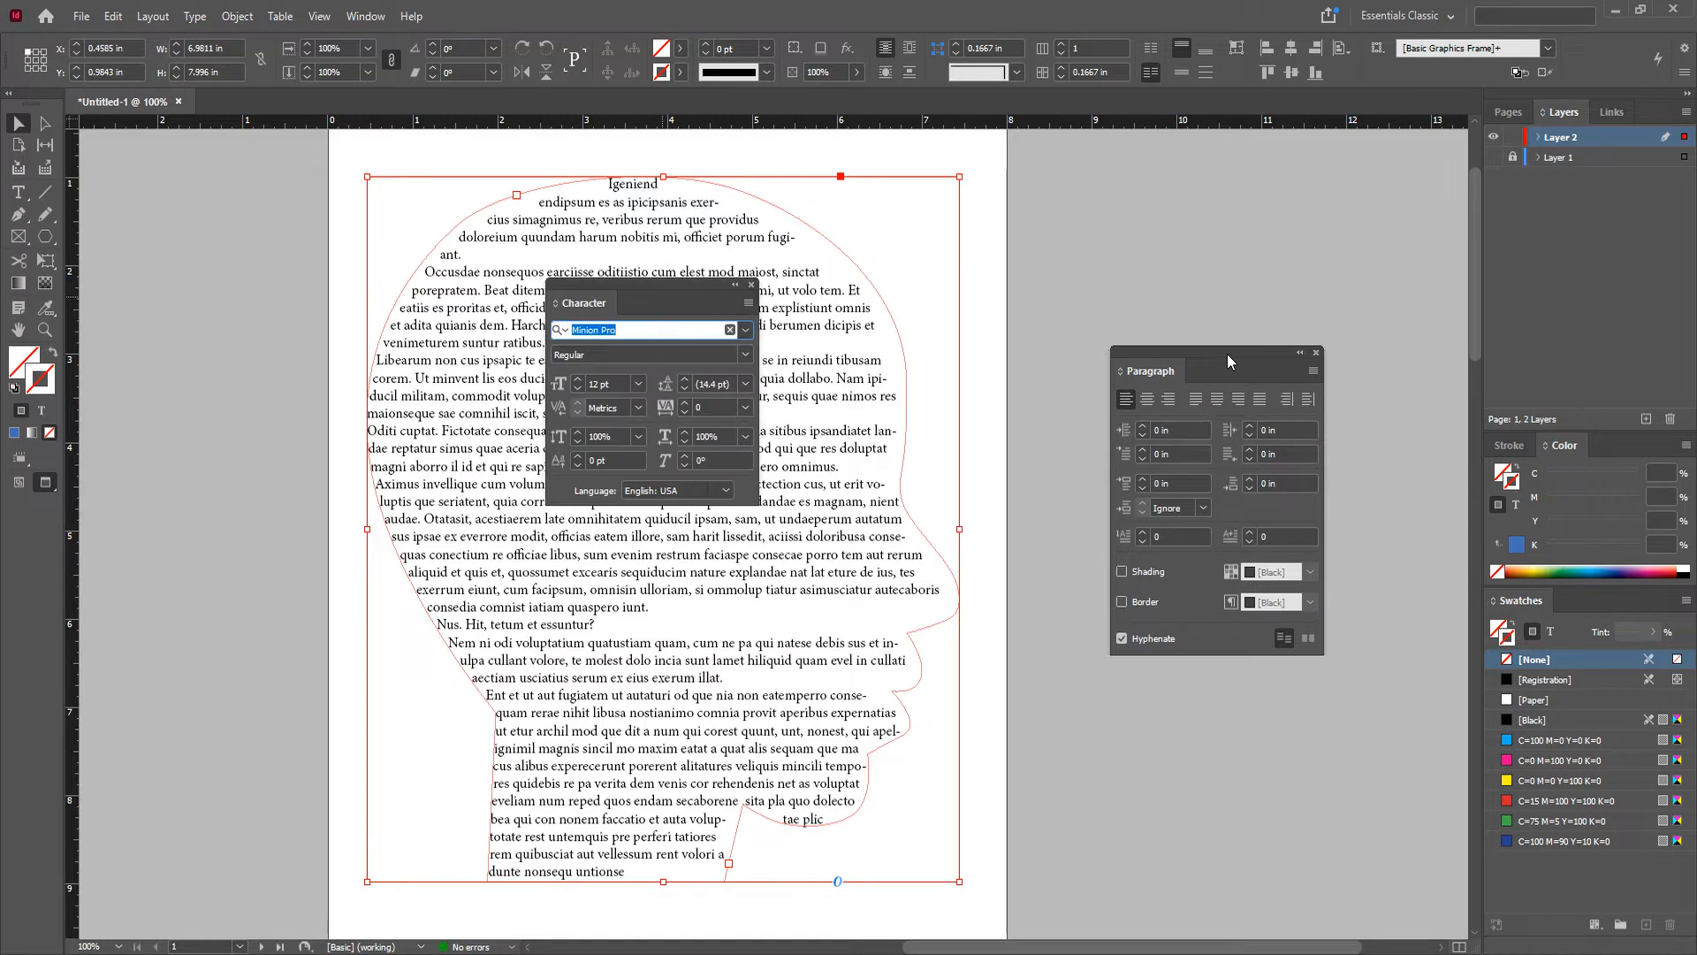
drag(580, 304, 1223, 370)
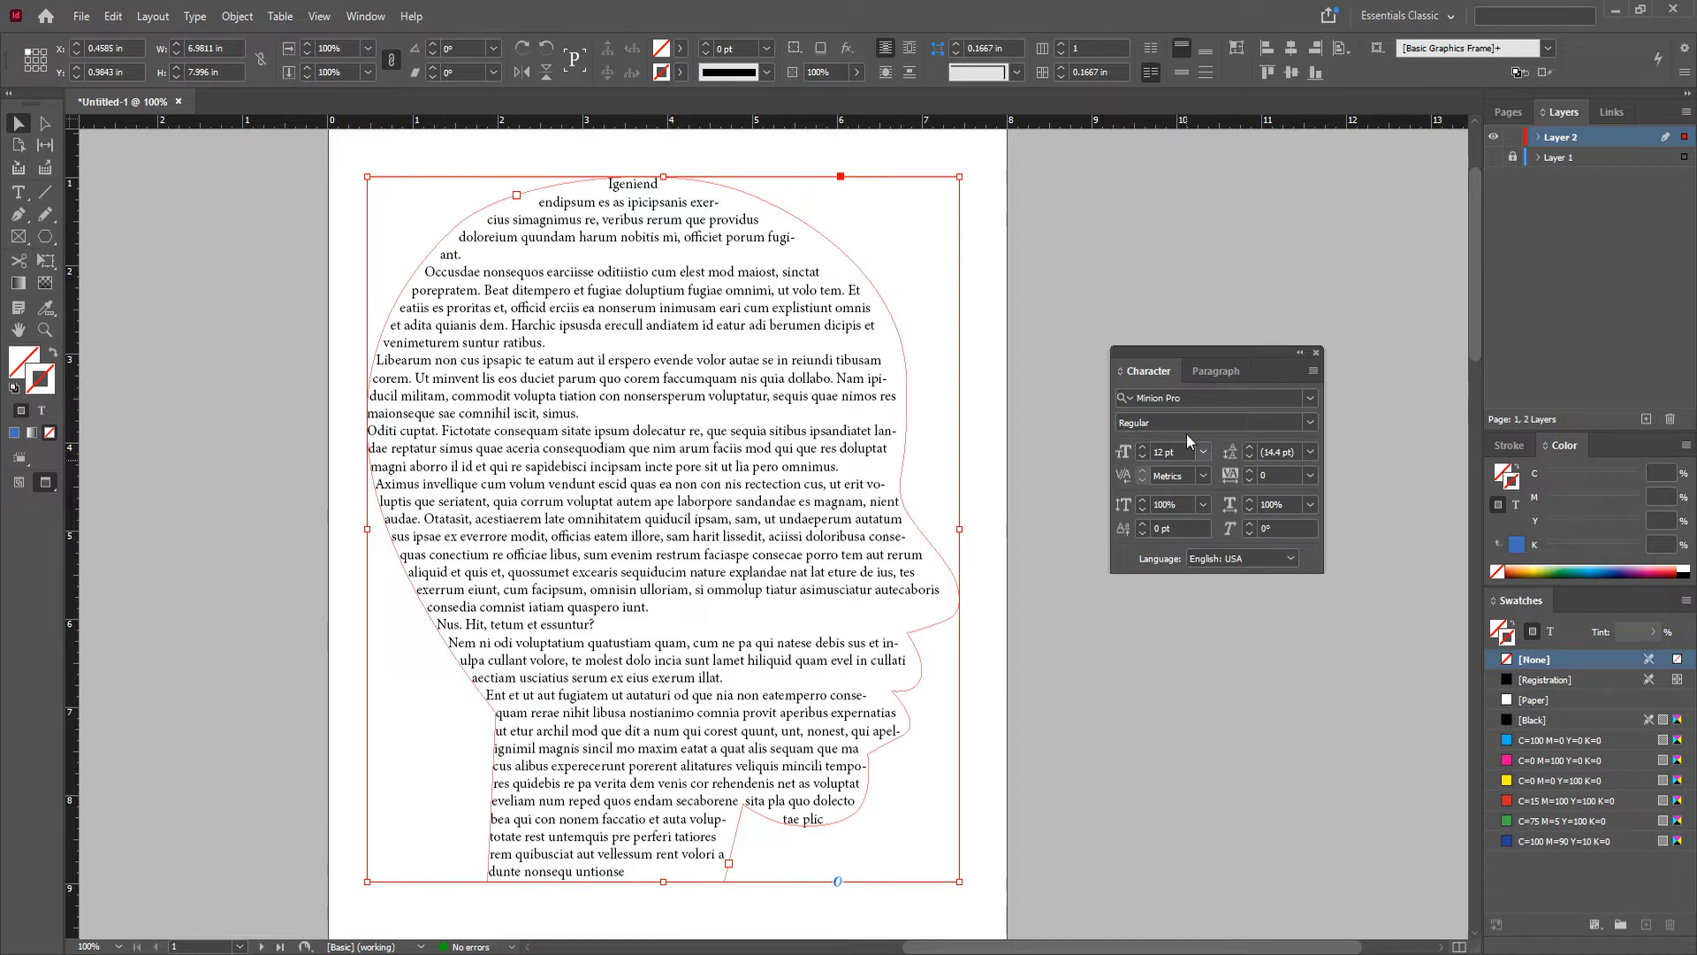
click(1308, 400)
click(1023, 330)
key(ctrl+=)
key(ctrl+=)
key(ctrl+=)
key(ctrl+=)
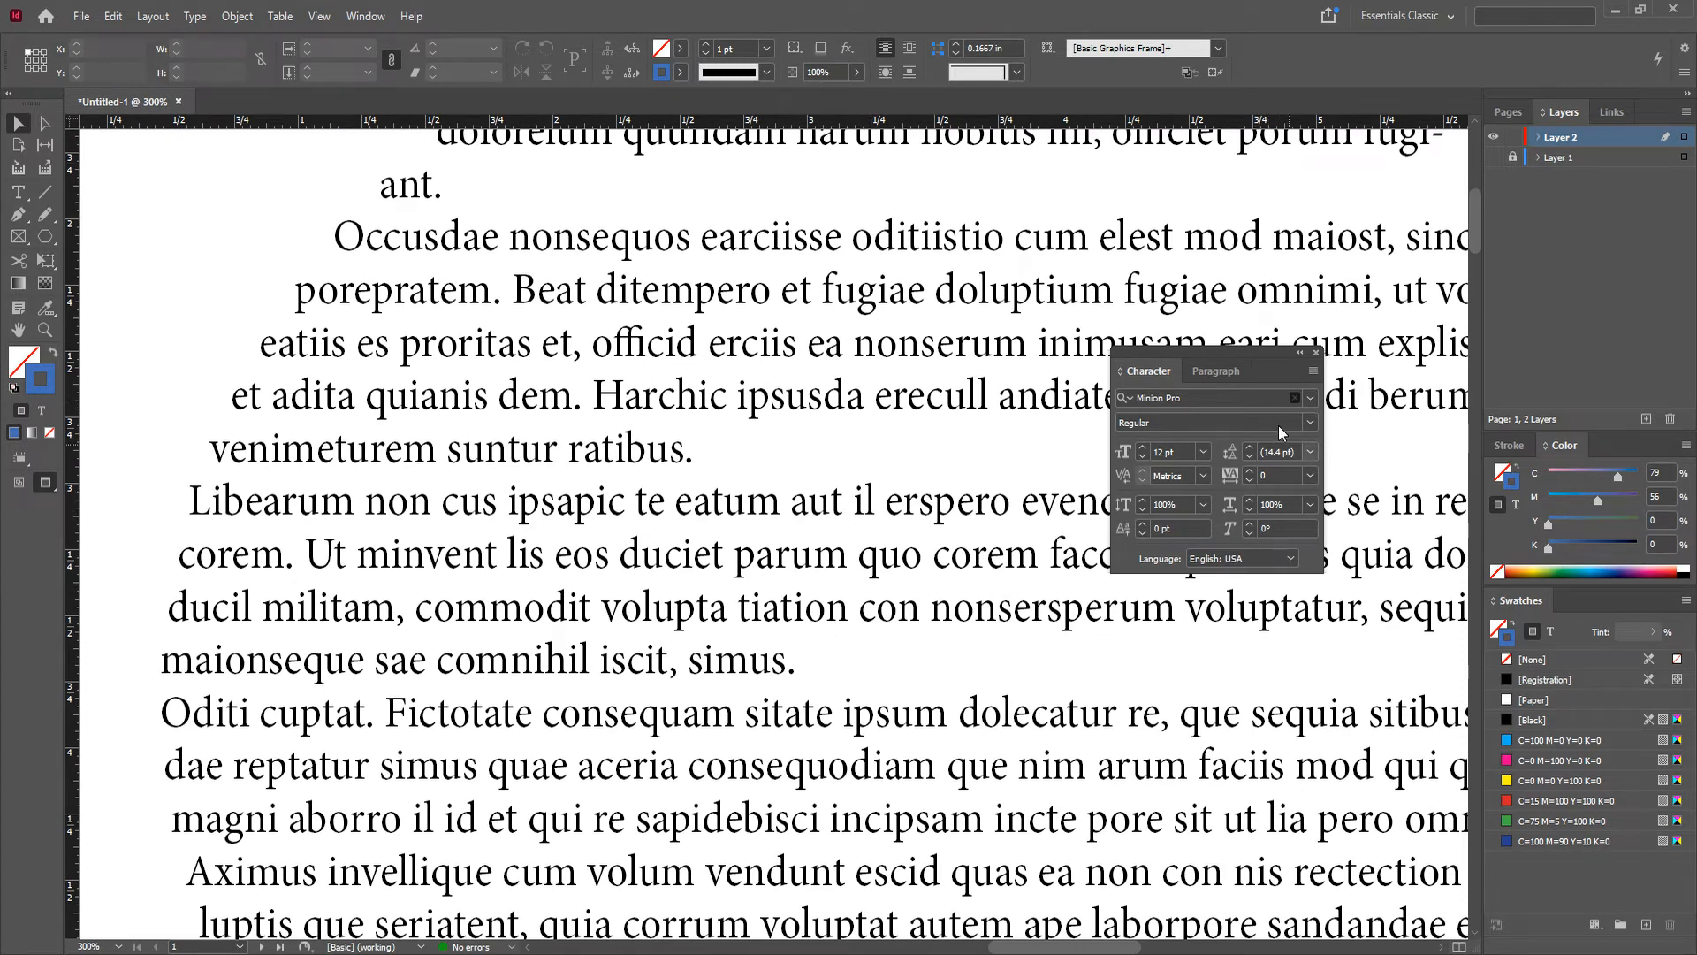
click(1311, 399)
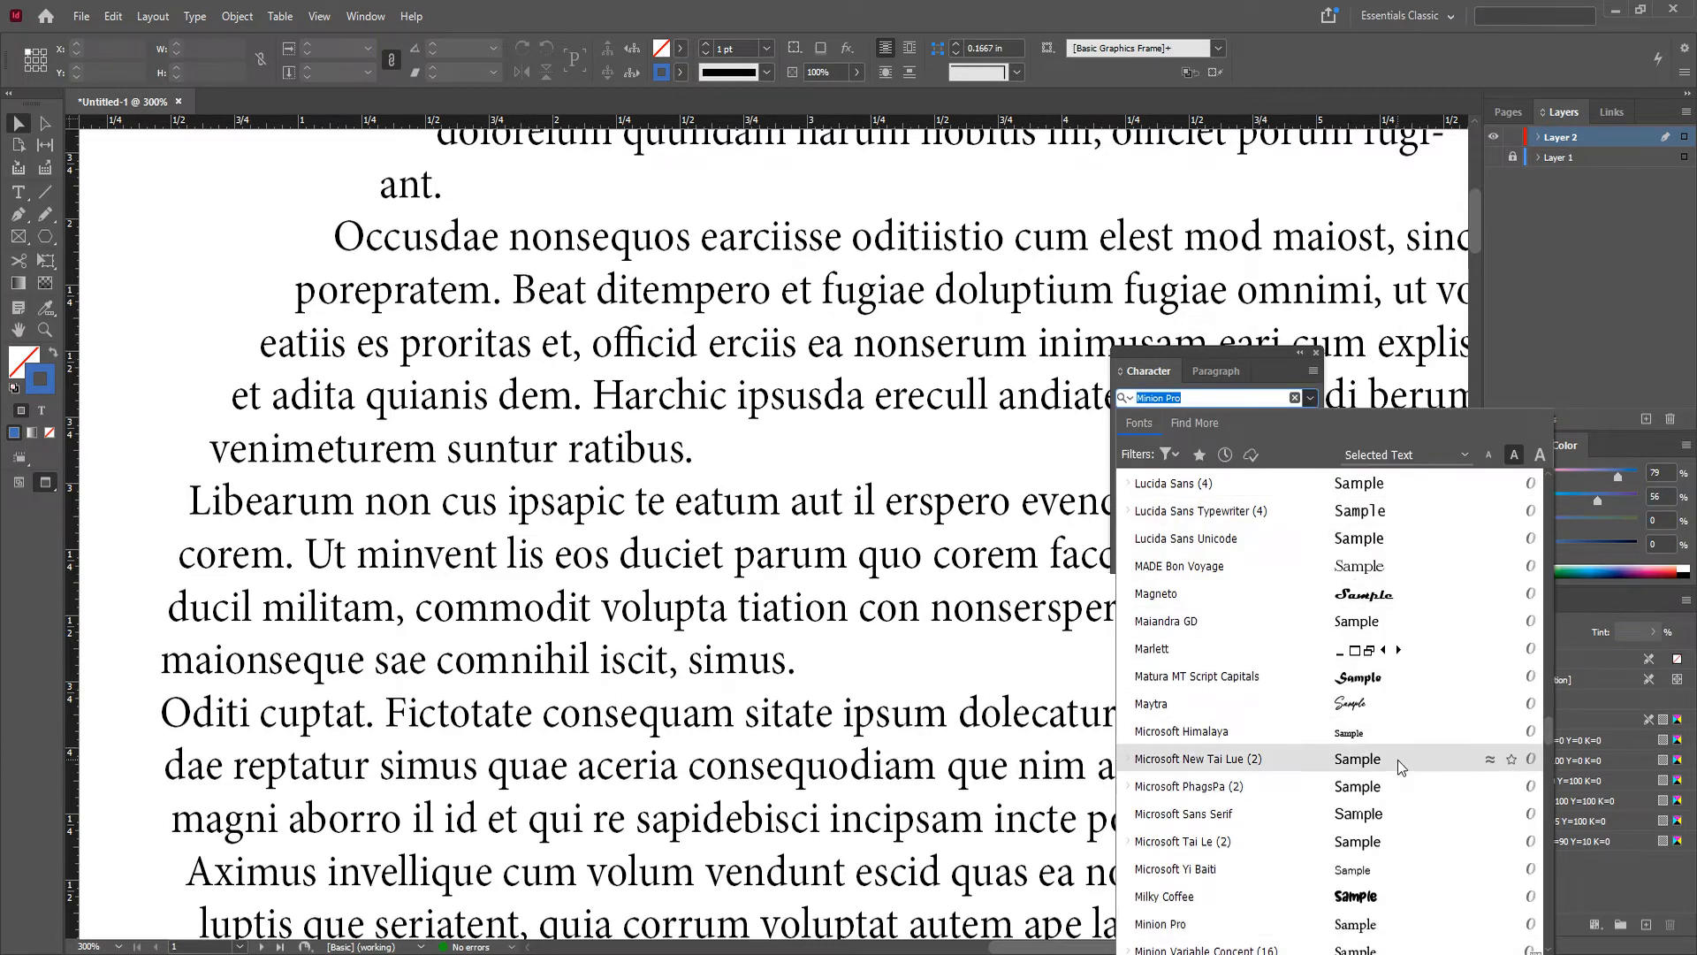
key(Escape)
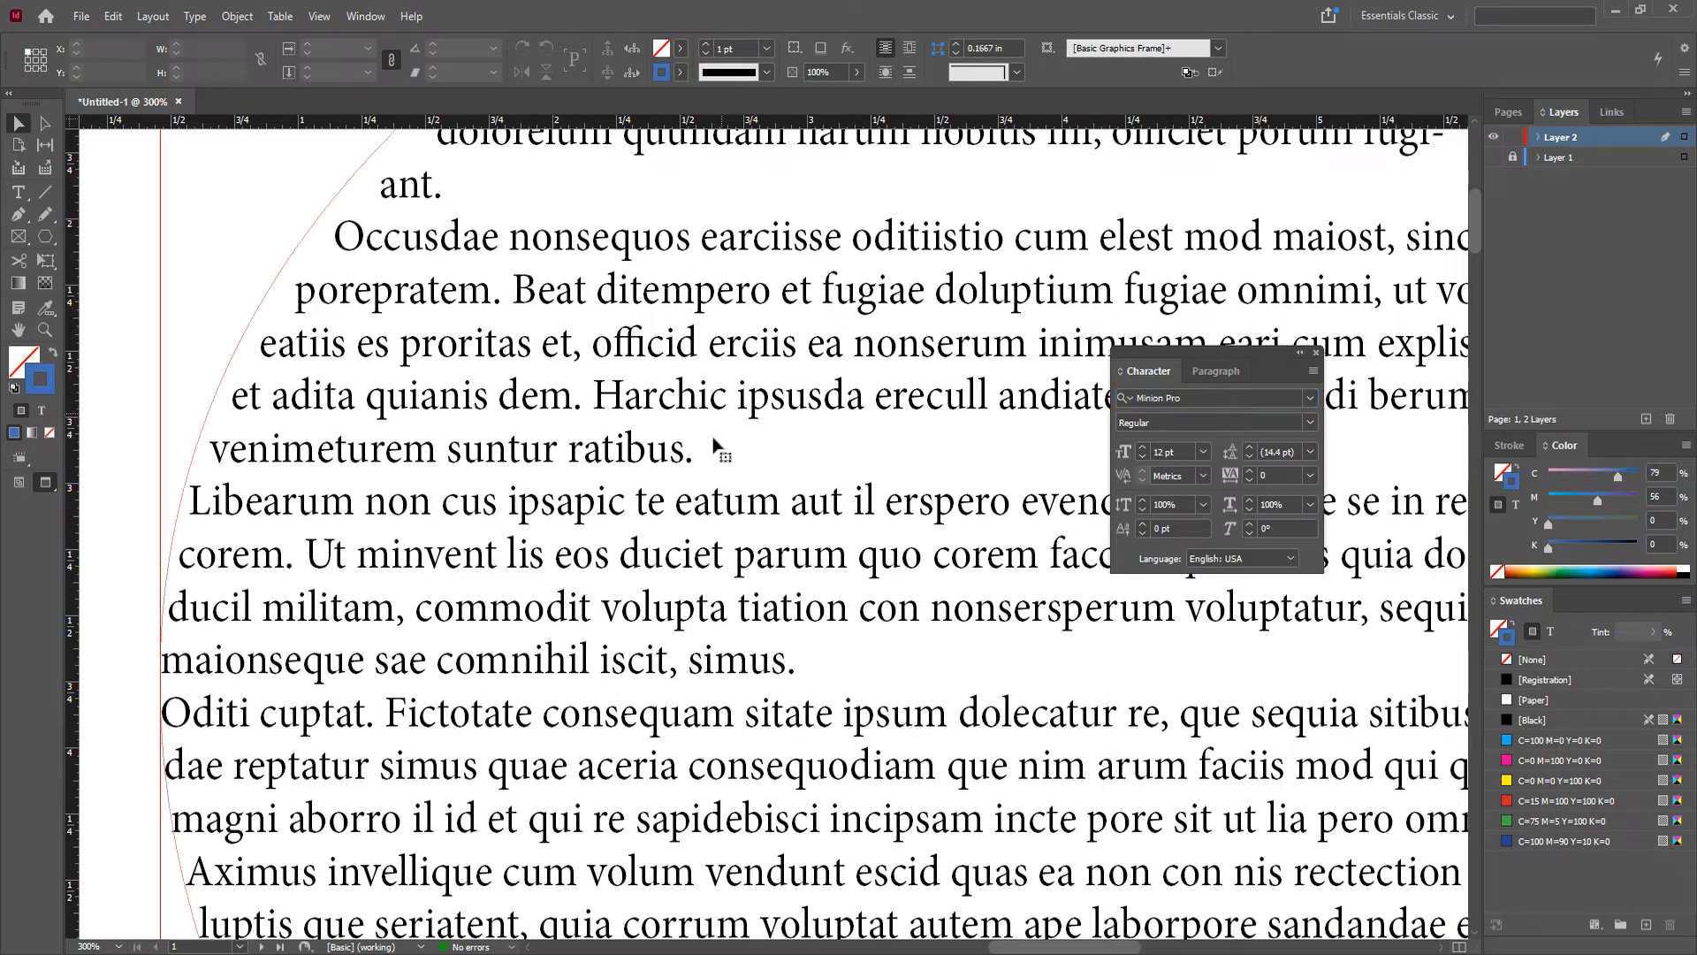
Step: Set the font of the head-shaped frame's text to Microsoft New Tai Lue
click(716, 446)
click(1311, 398)
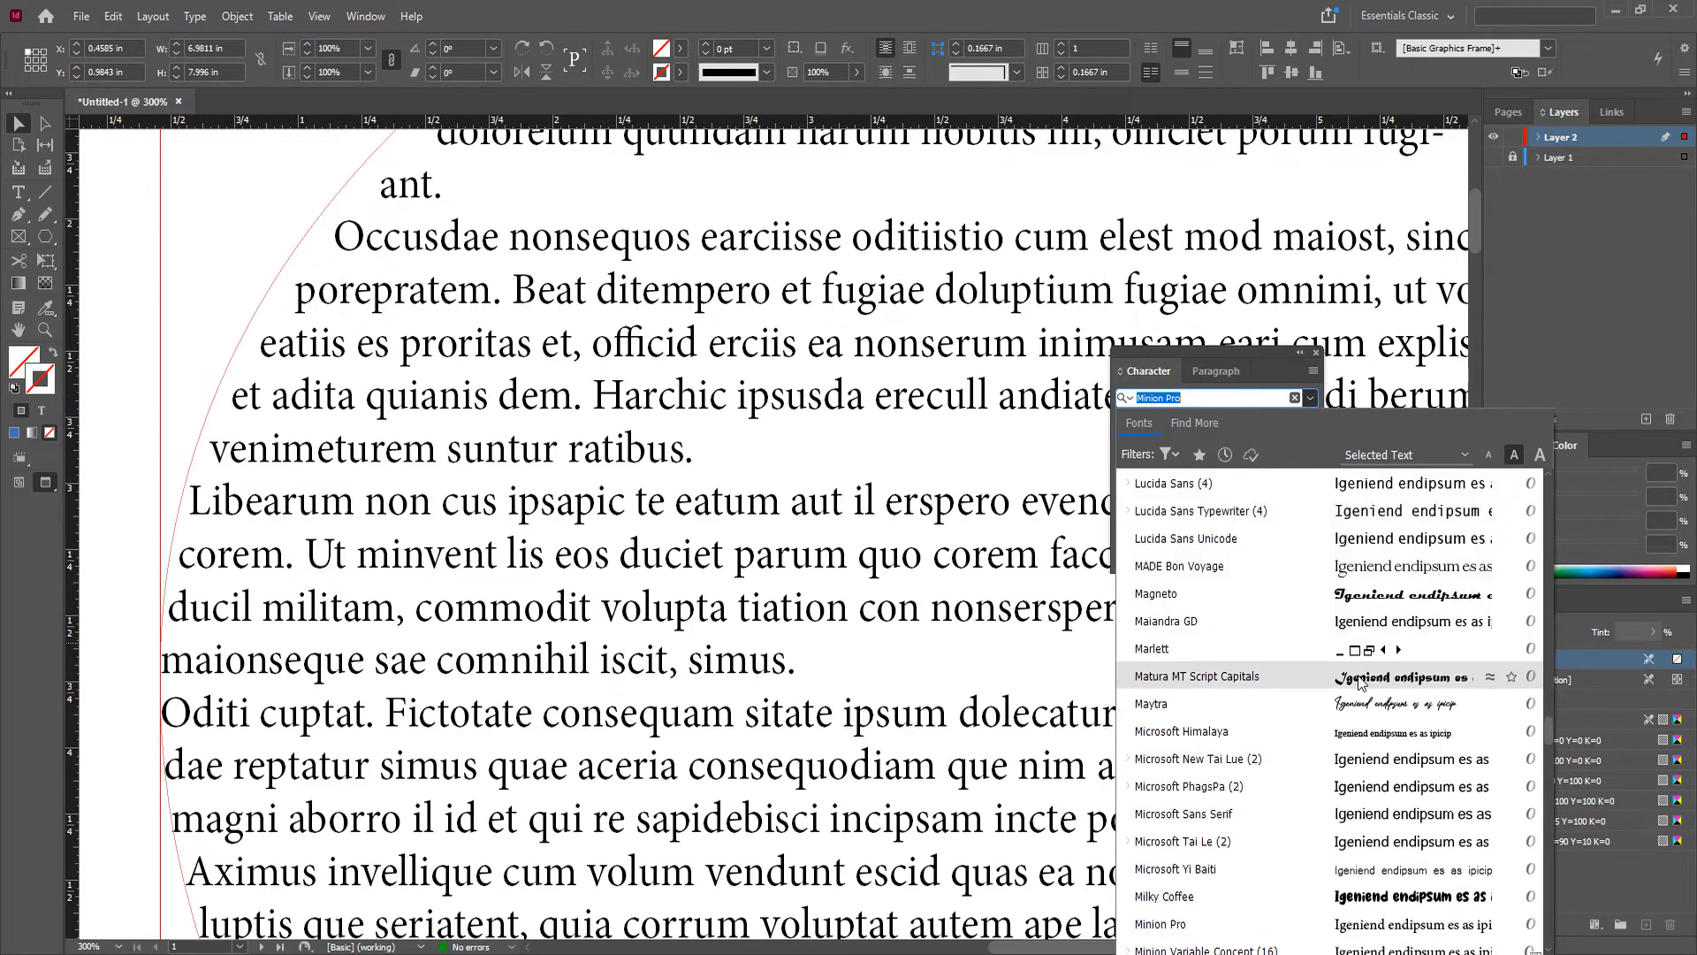
click(1362, 762)
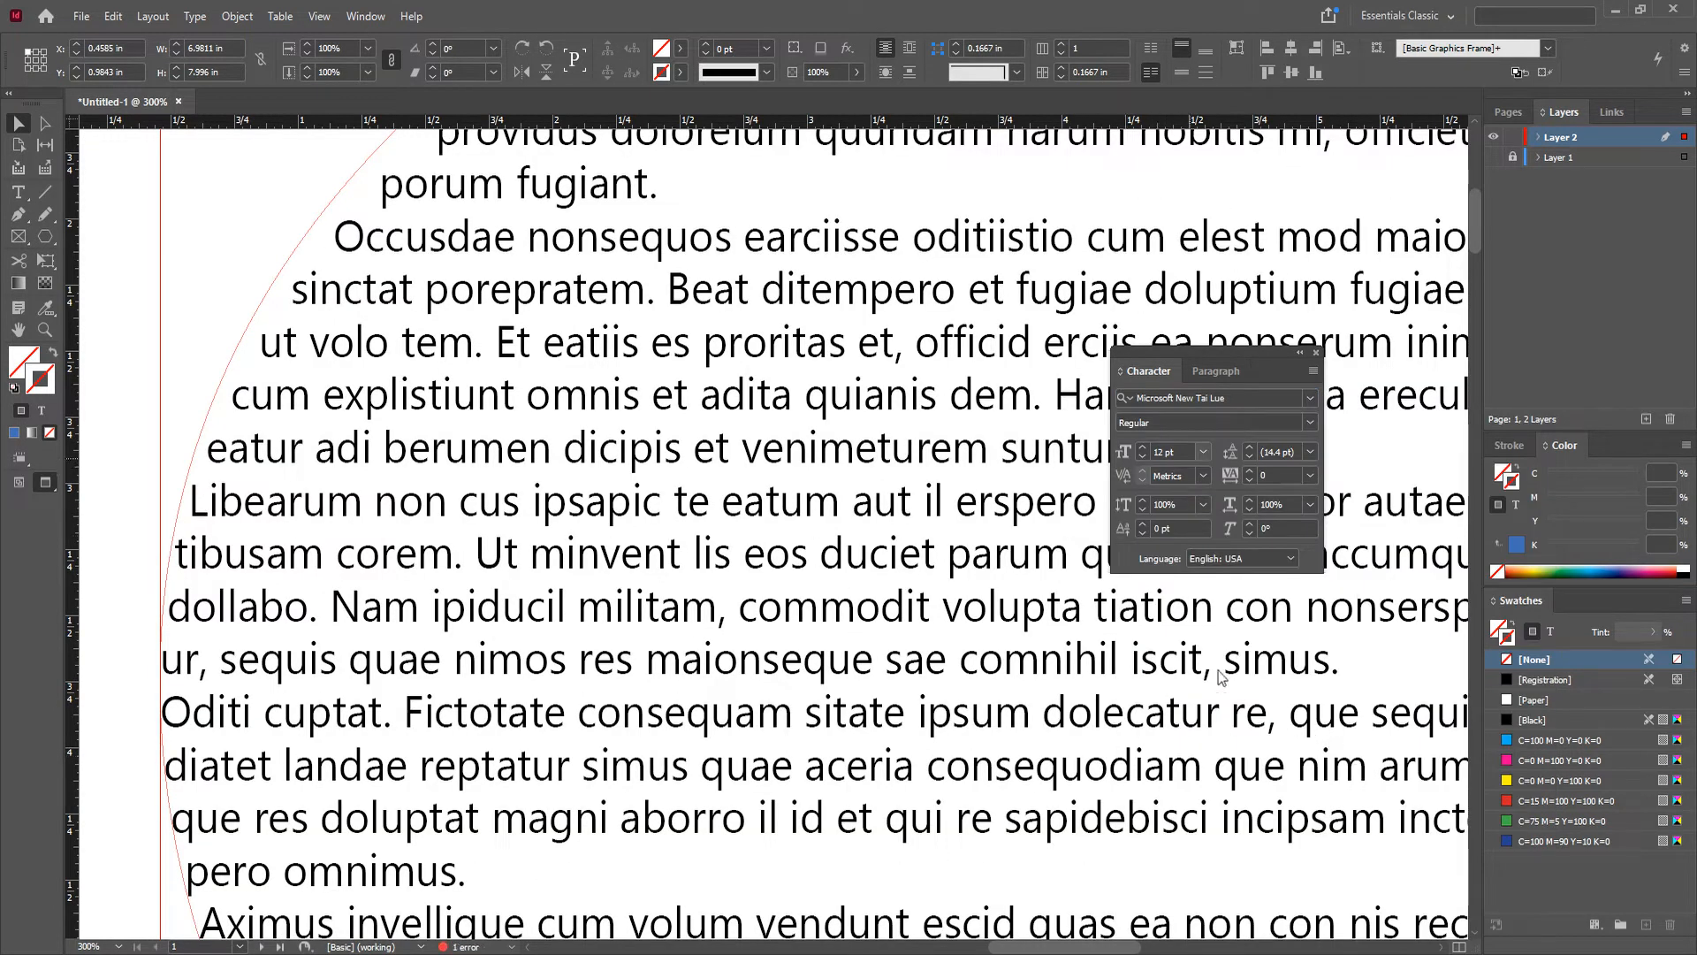
Step: Reduce the font size of the head-shaped frame's text to 8 pt
key(ctrl+minus)
key(ctrl+minus)
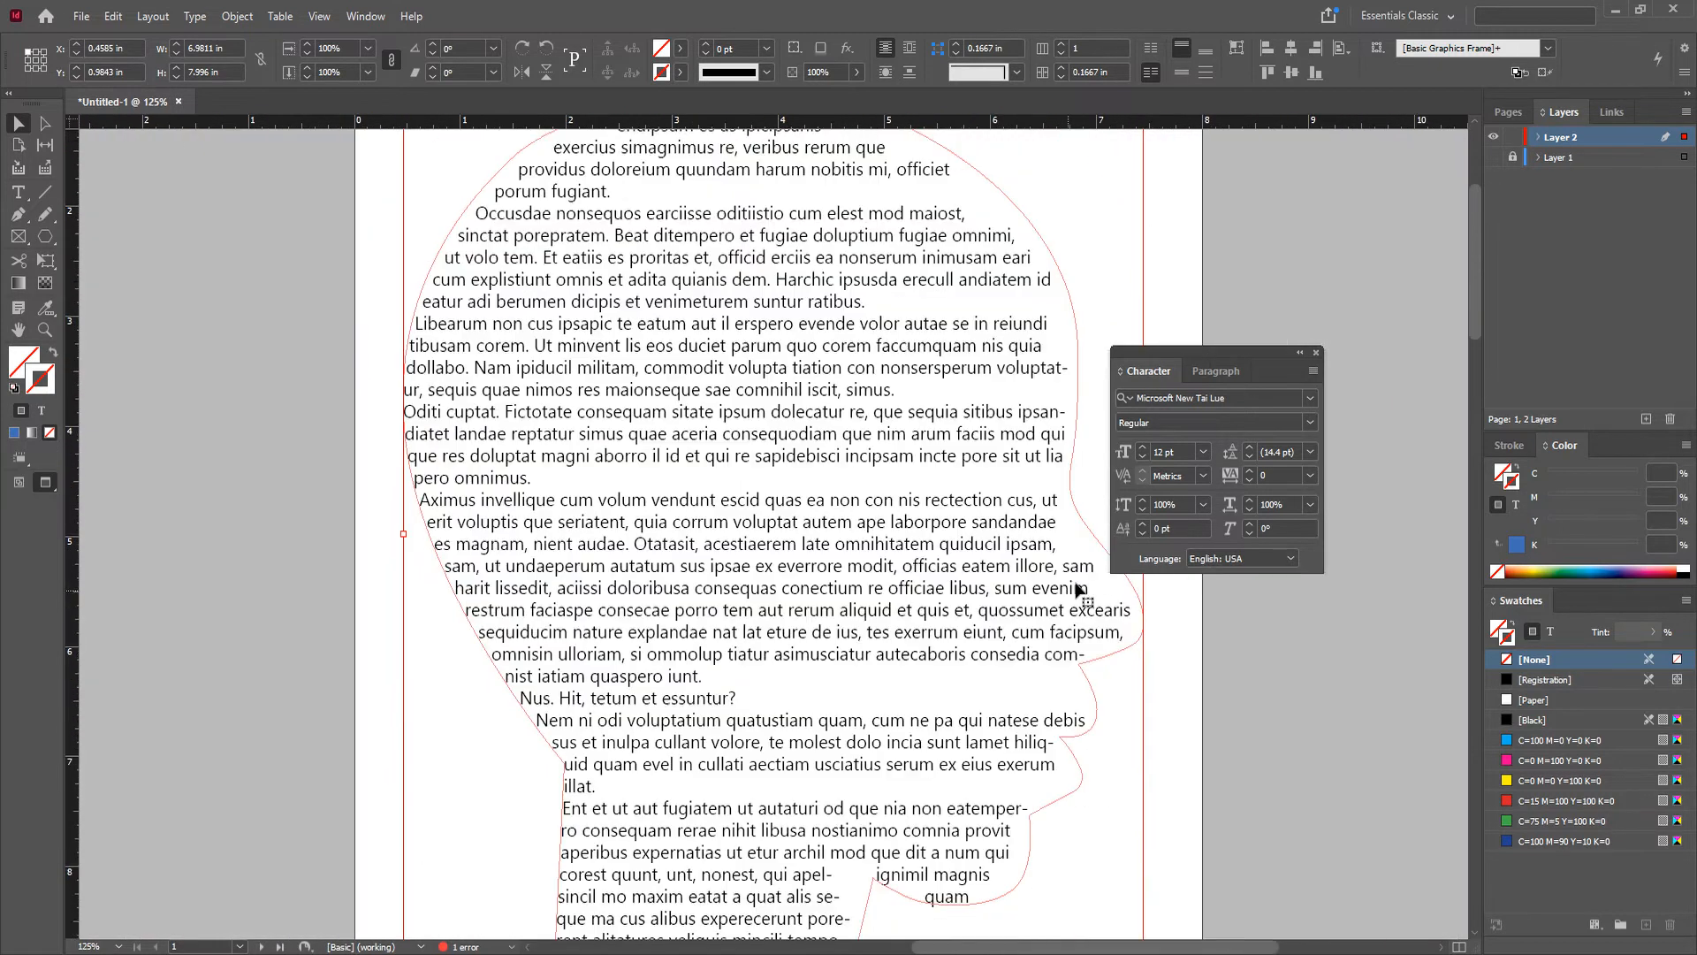
click(1142, 457)
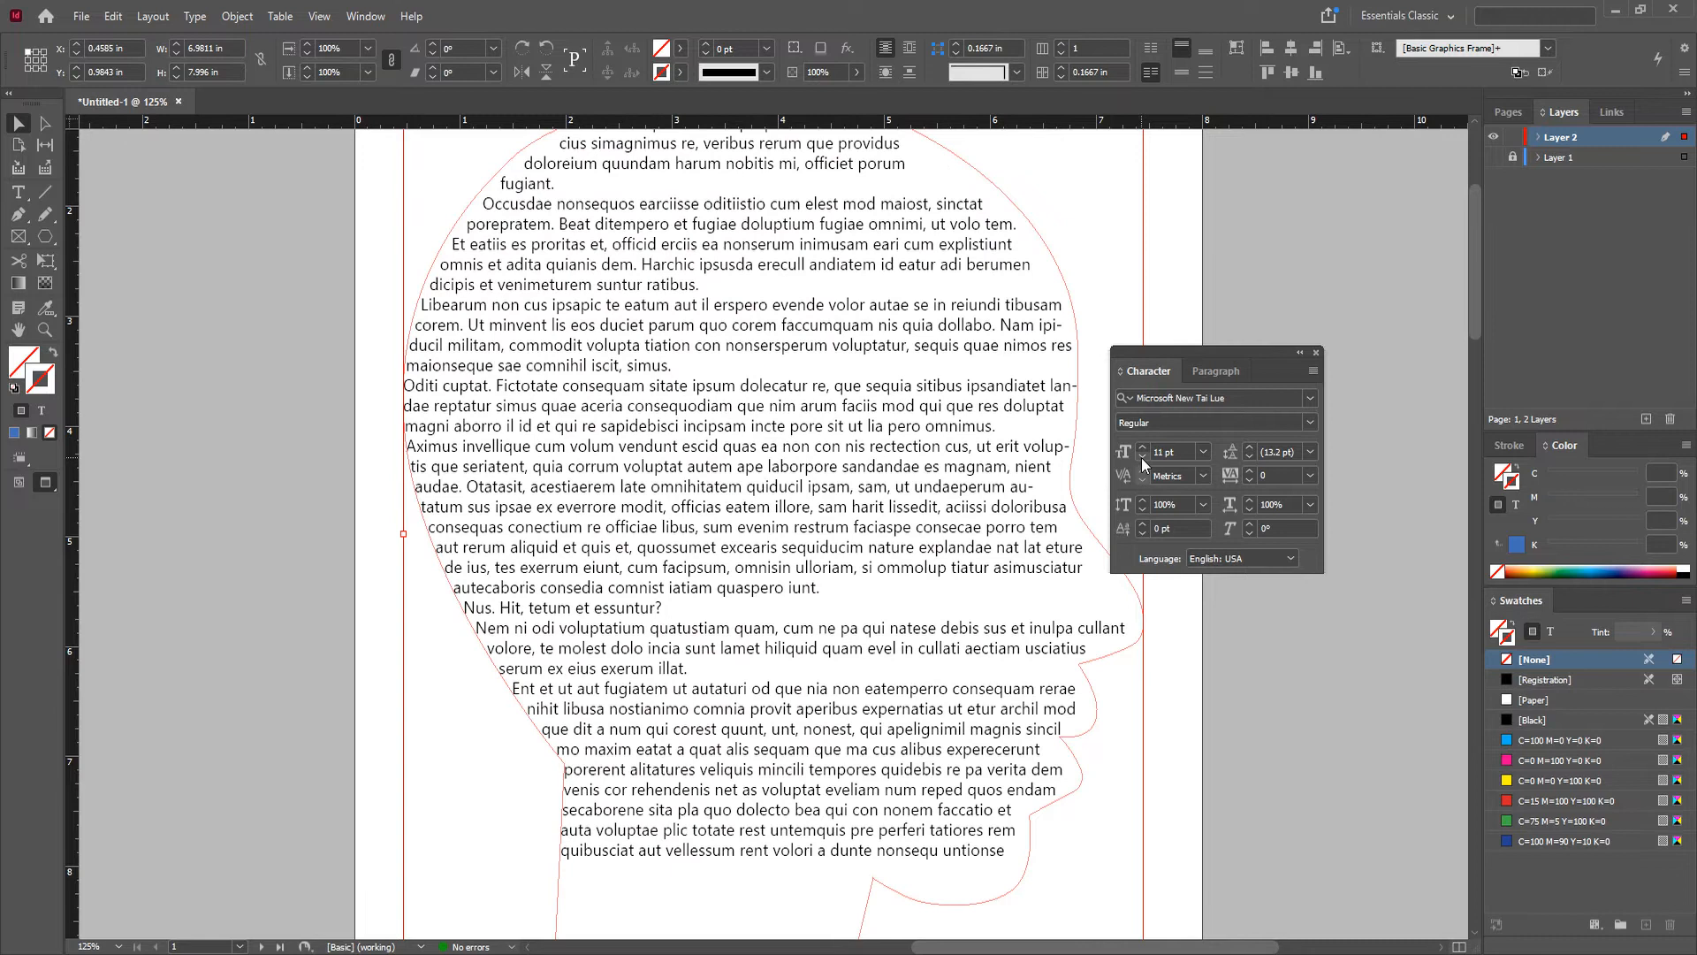
click(1202, 451)
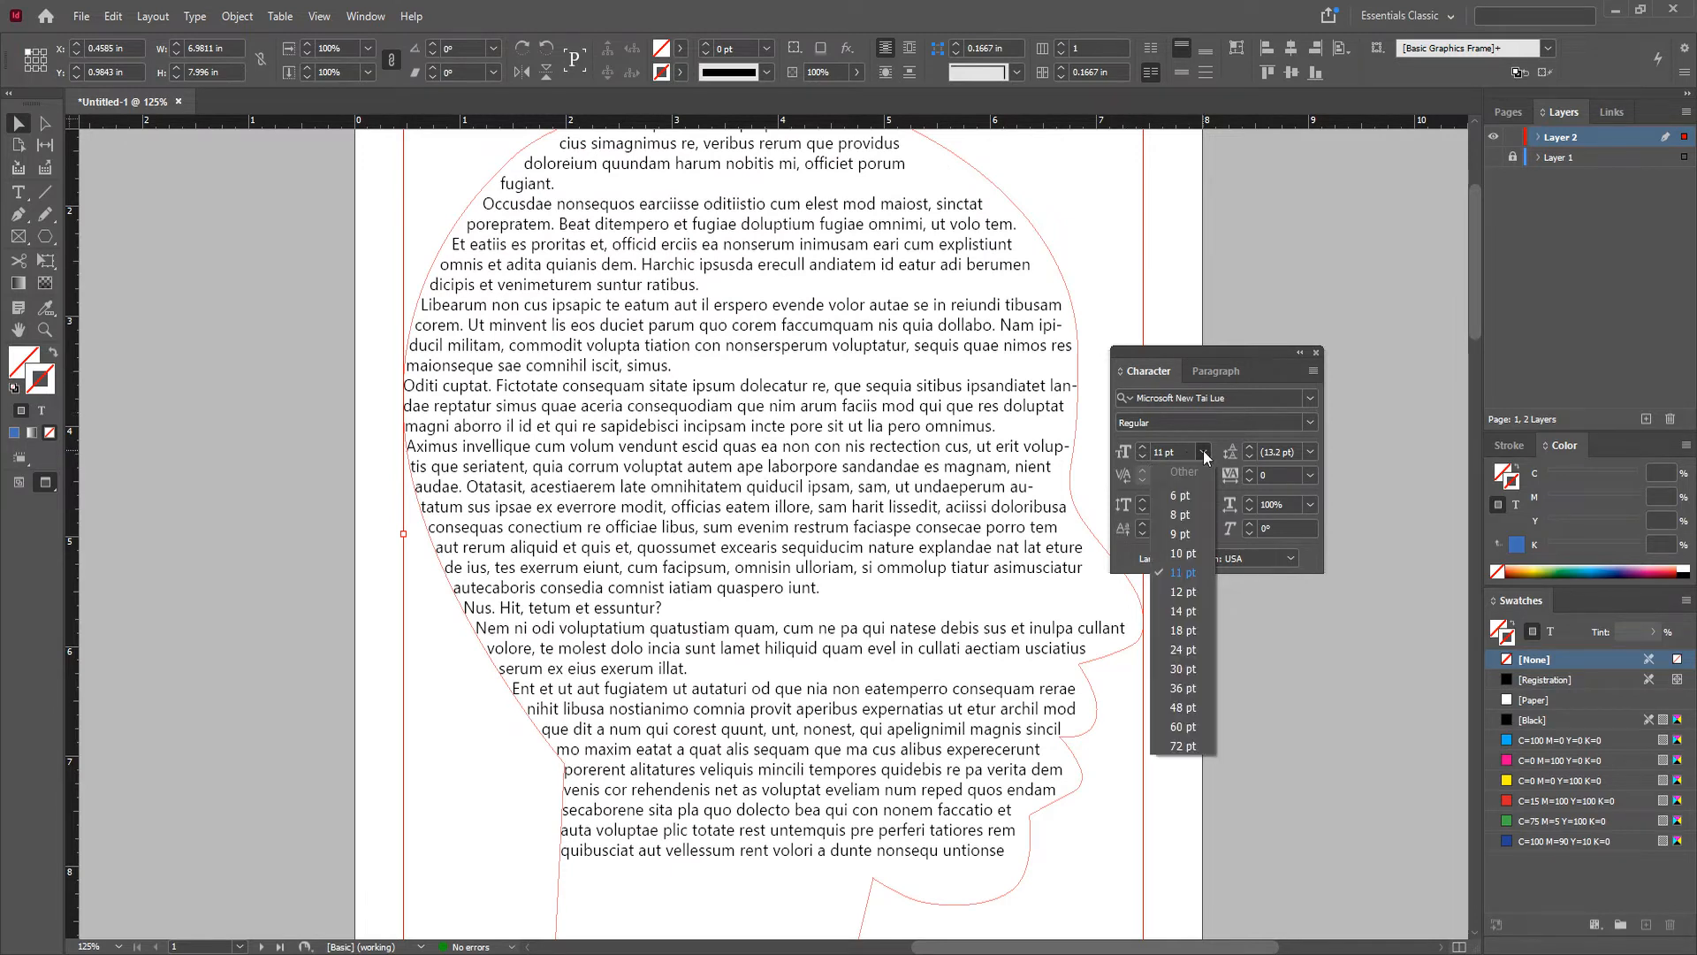
click(1189, 516)
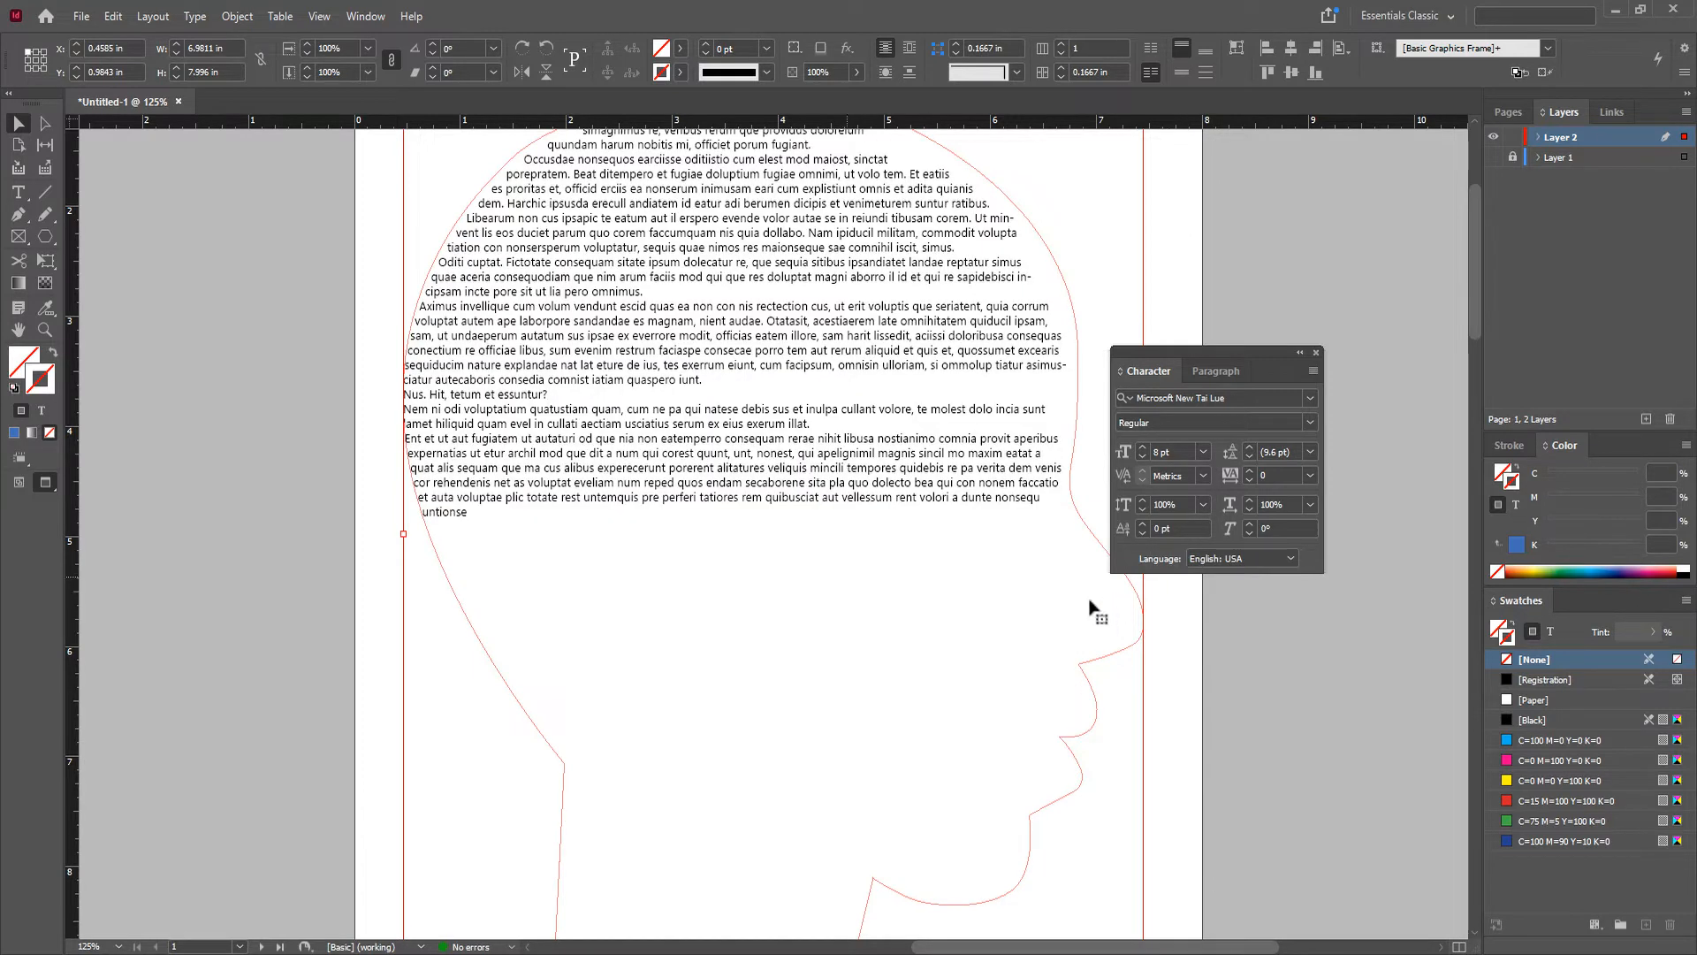
Step: Copy all the placeholder text, paste it again at the end of the text to fill the head shape, and leave text editing
drag(914, 540, 840, 612)
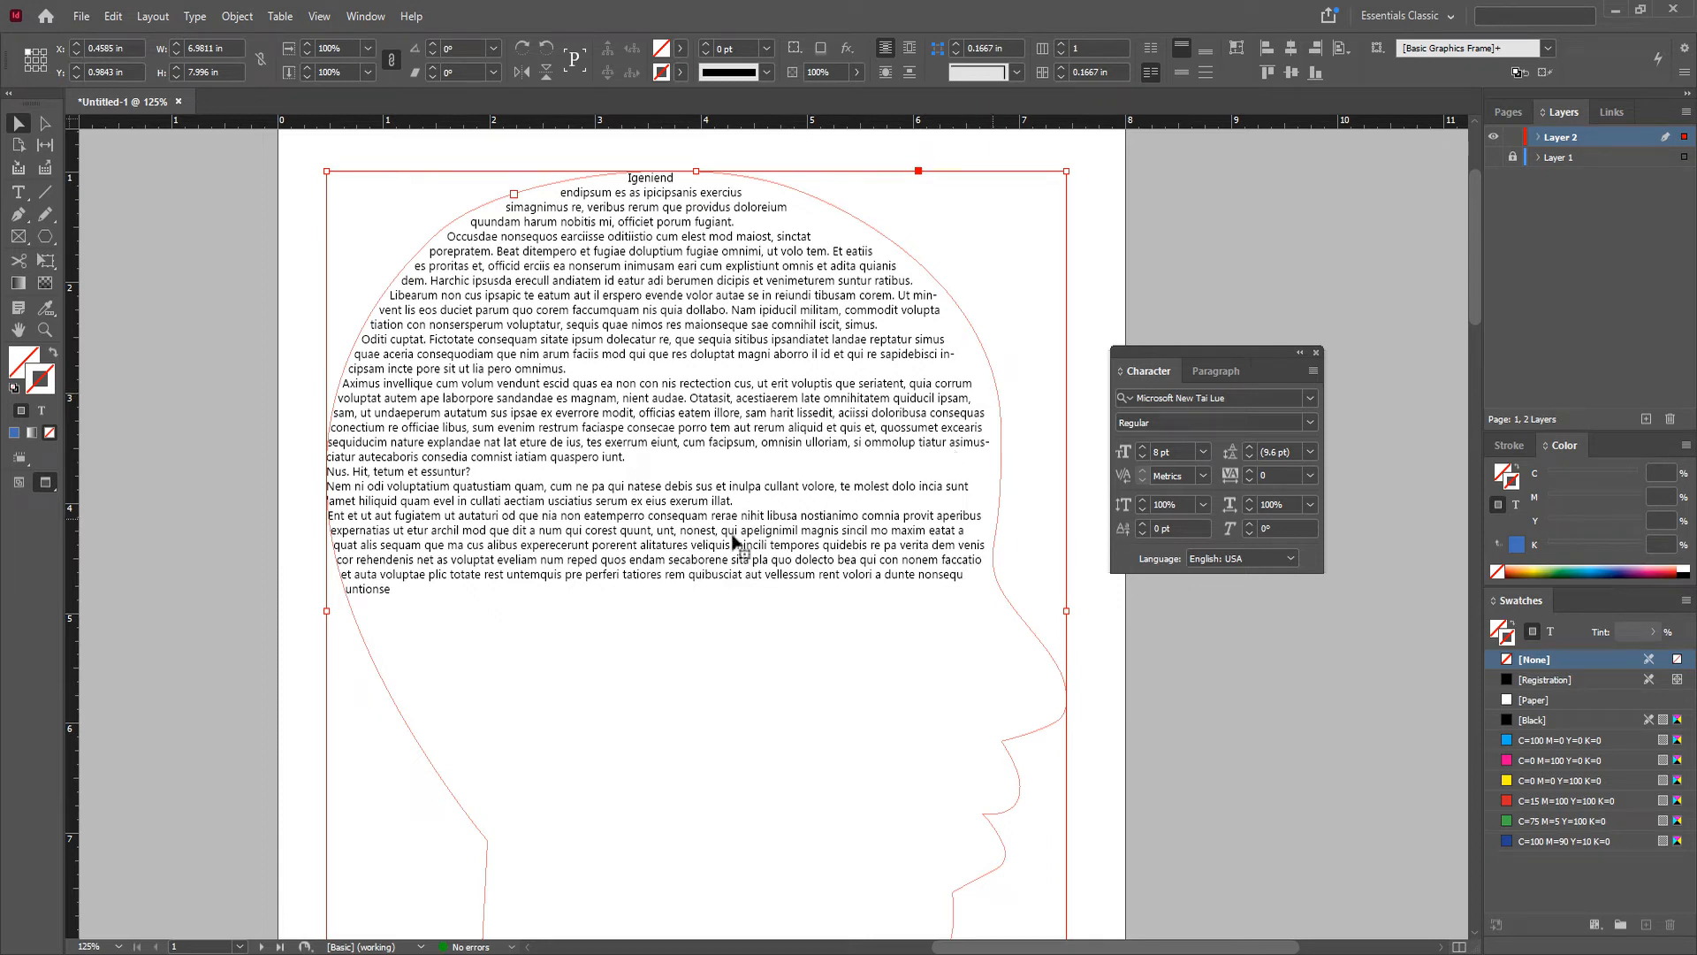
double_click(860, 589)
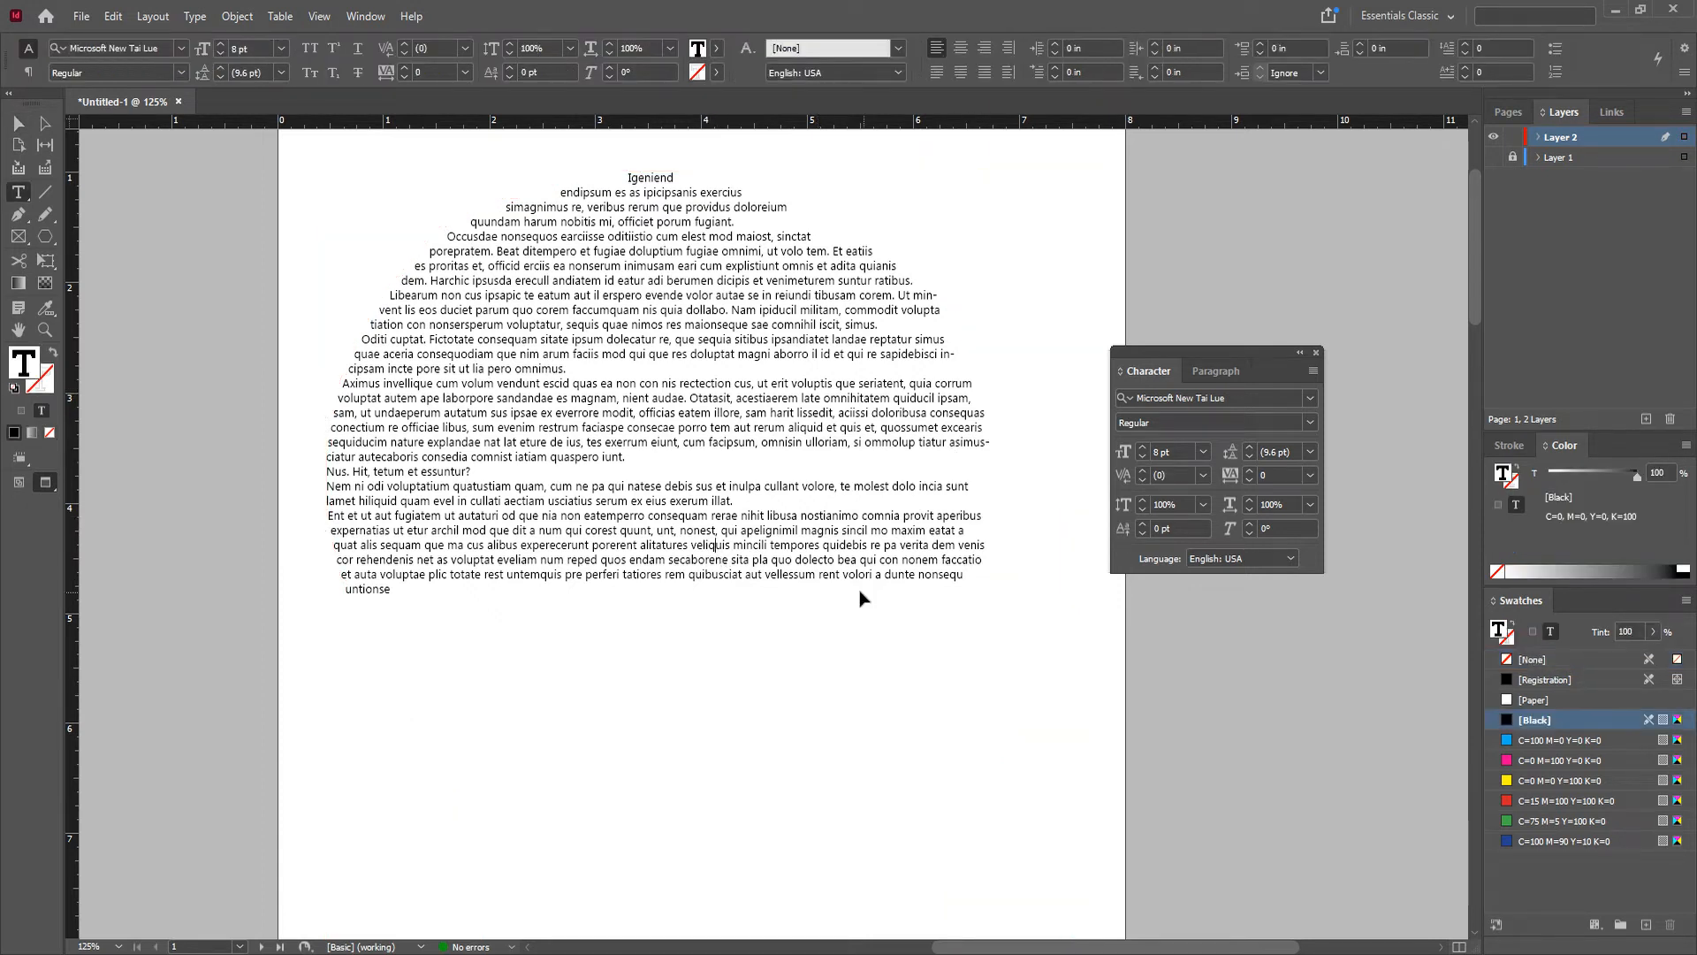
key(ctrl+a)
key(Right)
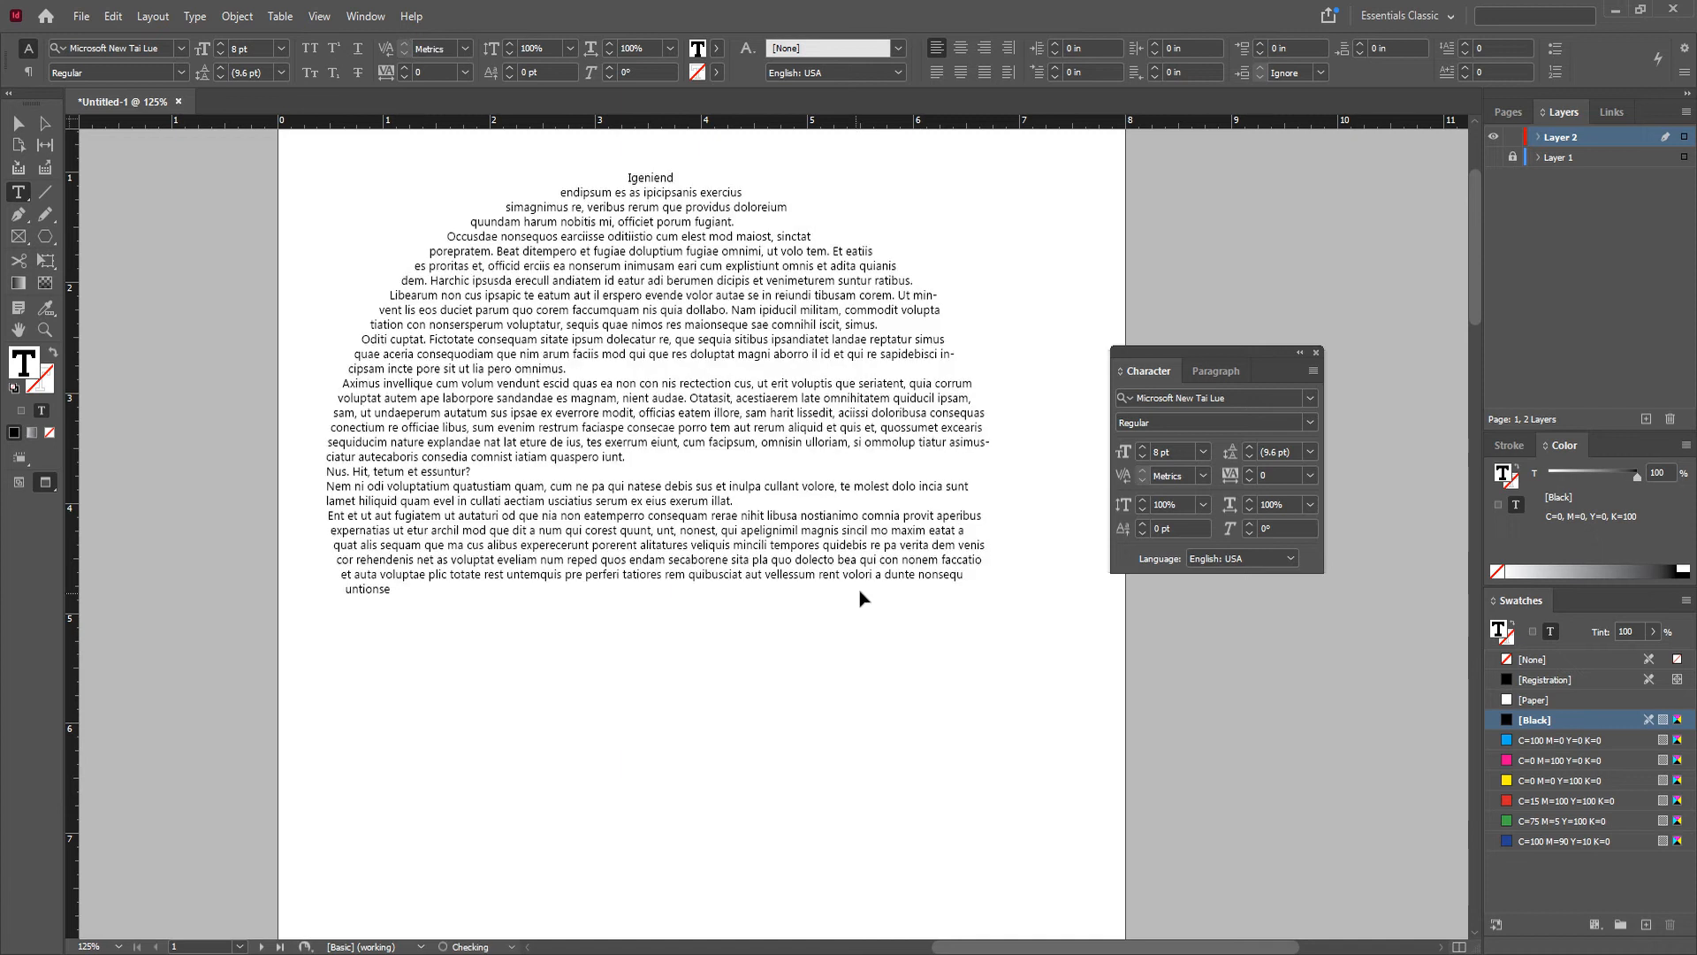
key(ctrl+v)
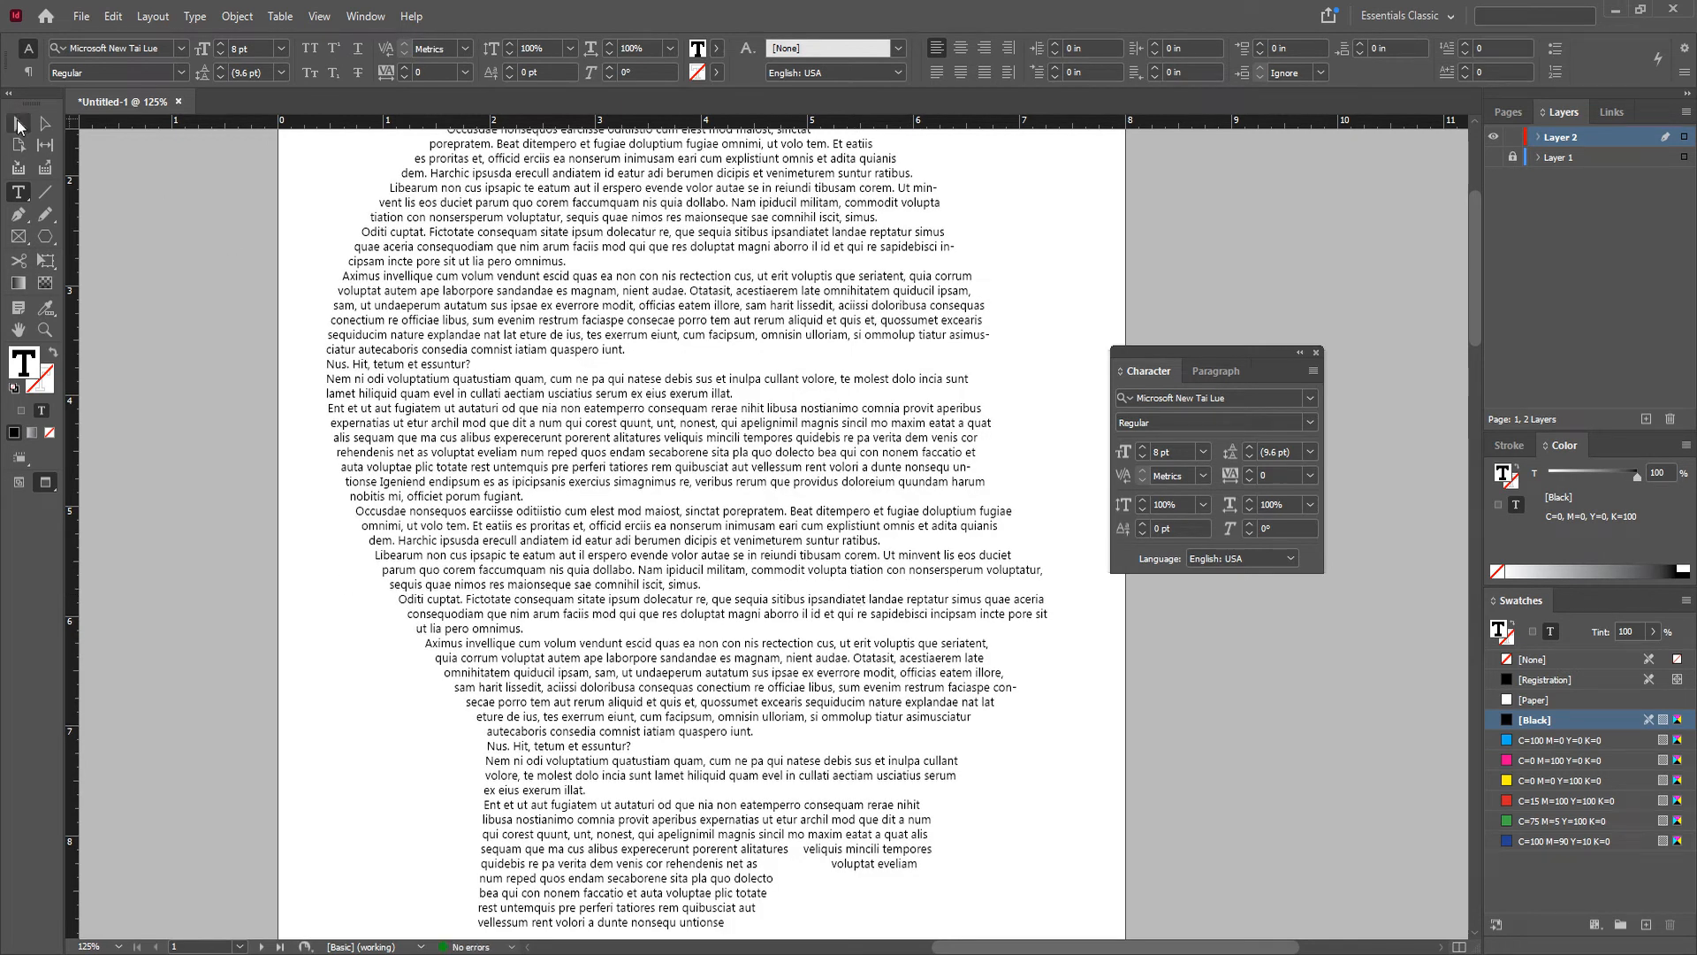
key(Escape)
drag(610, 532, 576, 588)
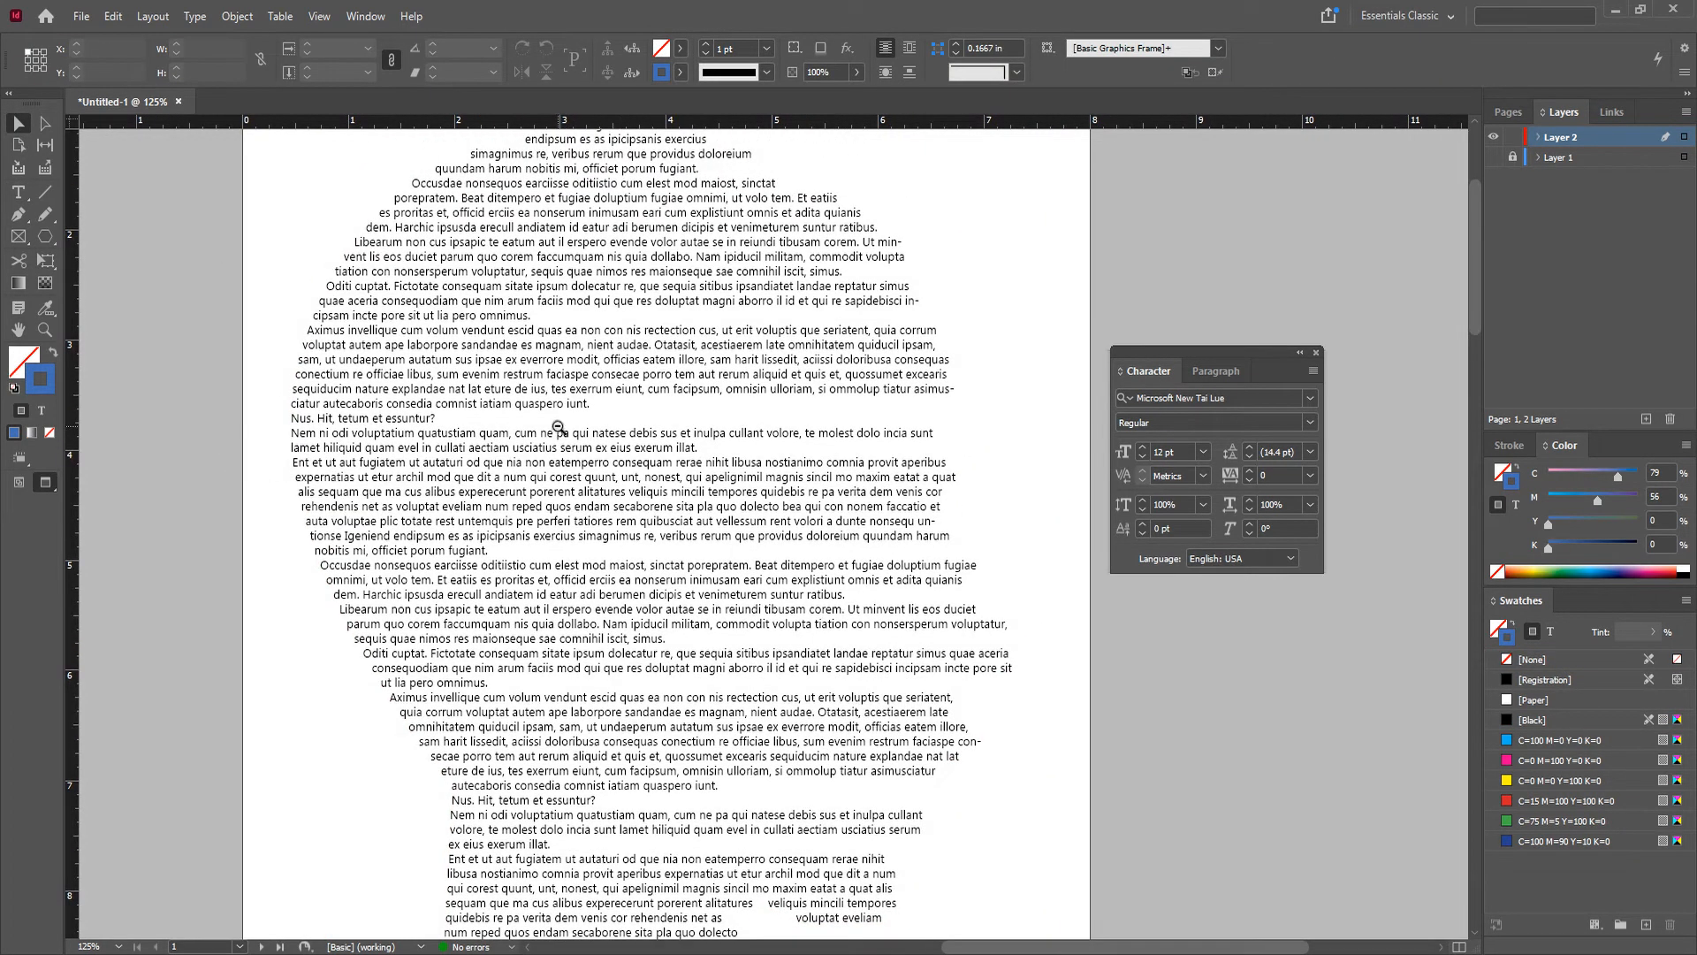
key(ctrl+minus)
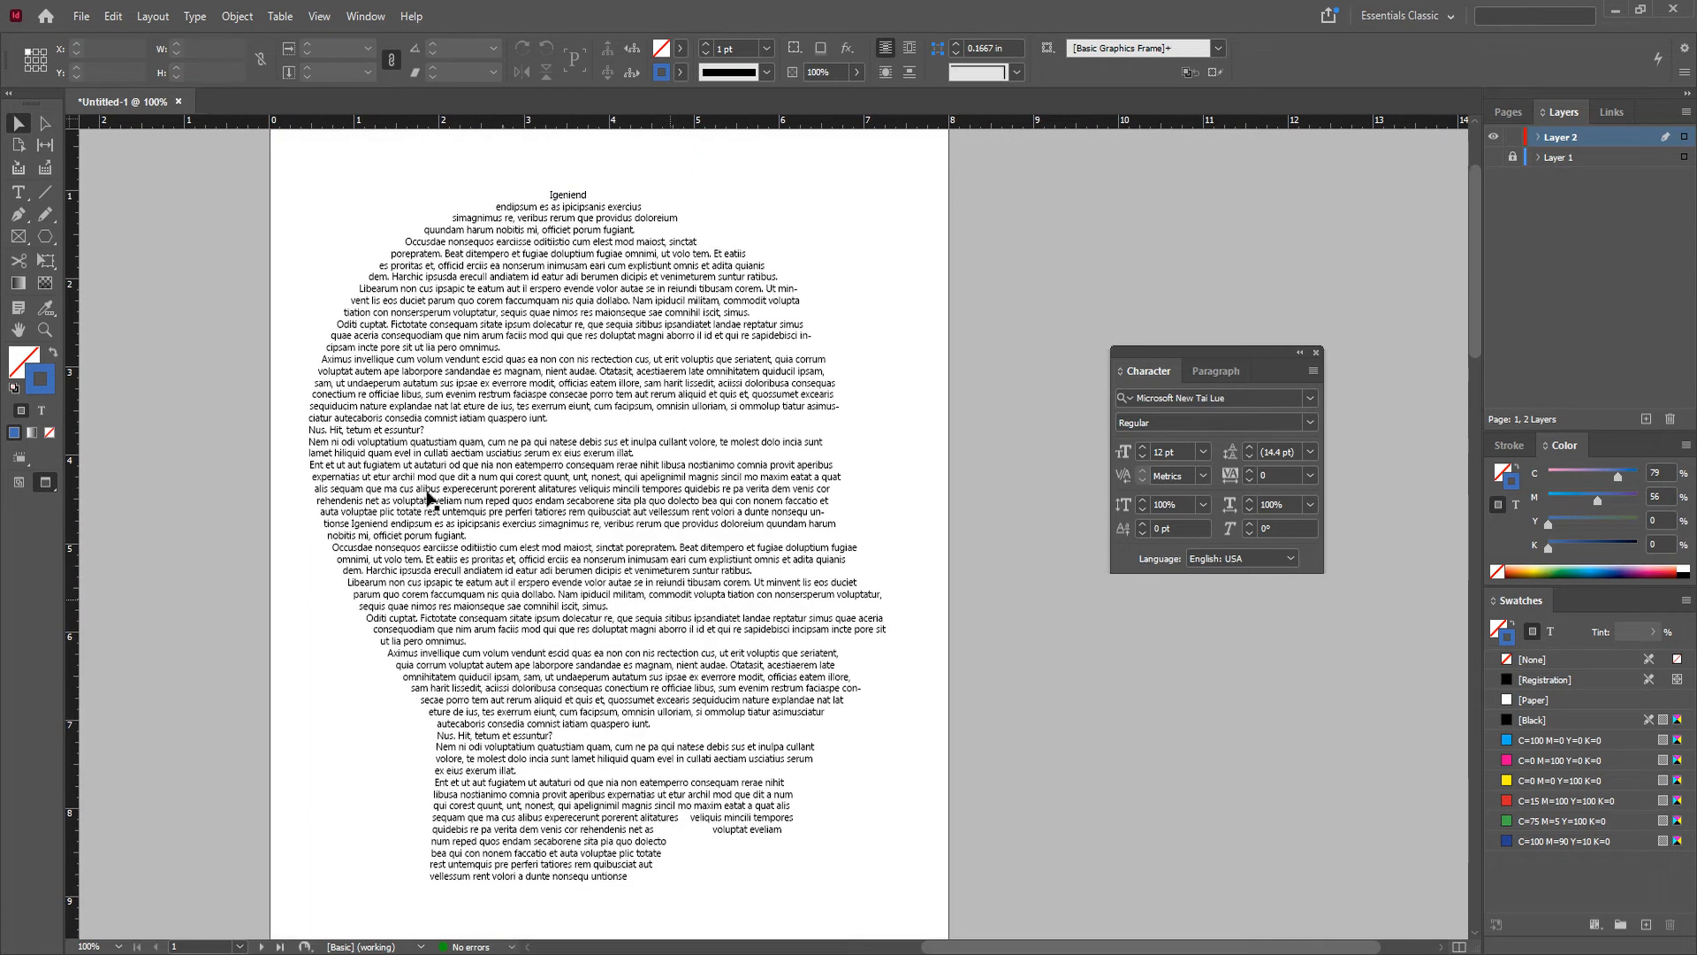
Step: Try right alignment and centre alignment on the head-shaped frame's text, deselecting the frame to check each
click(791, 400)
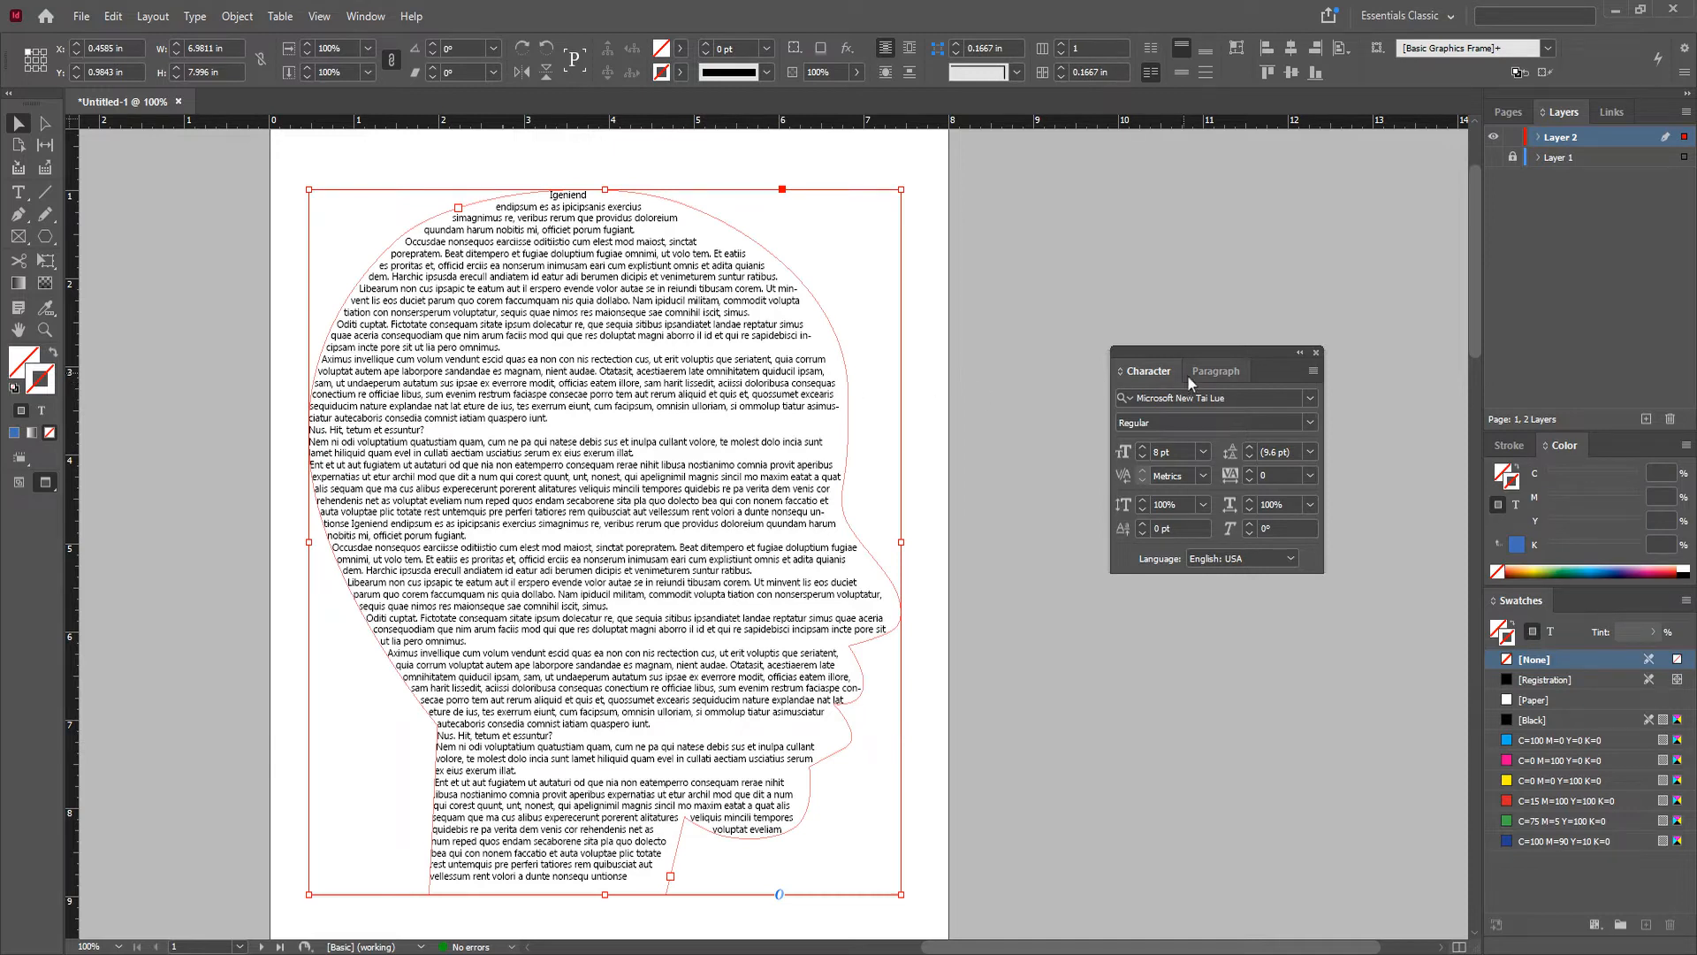
click(1212, 375)
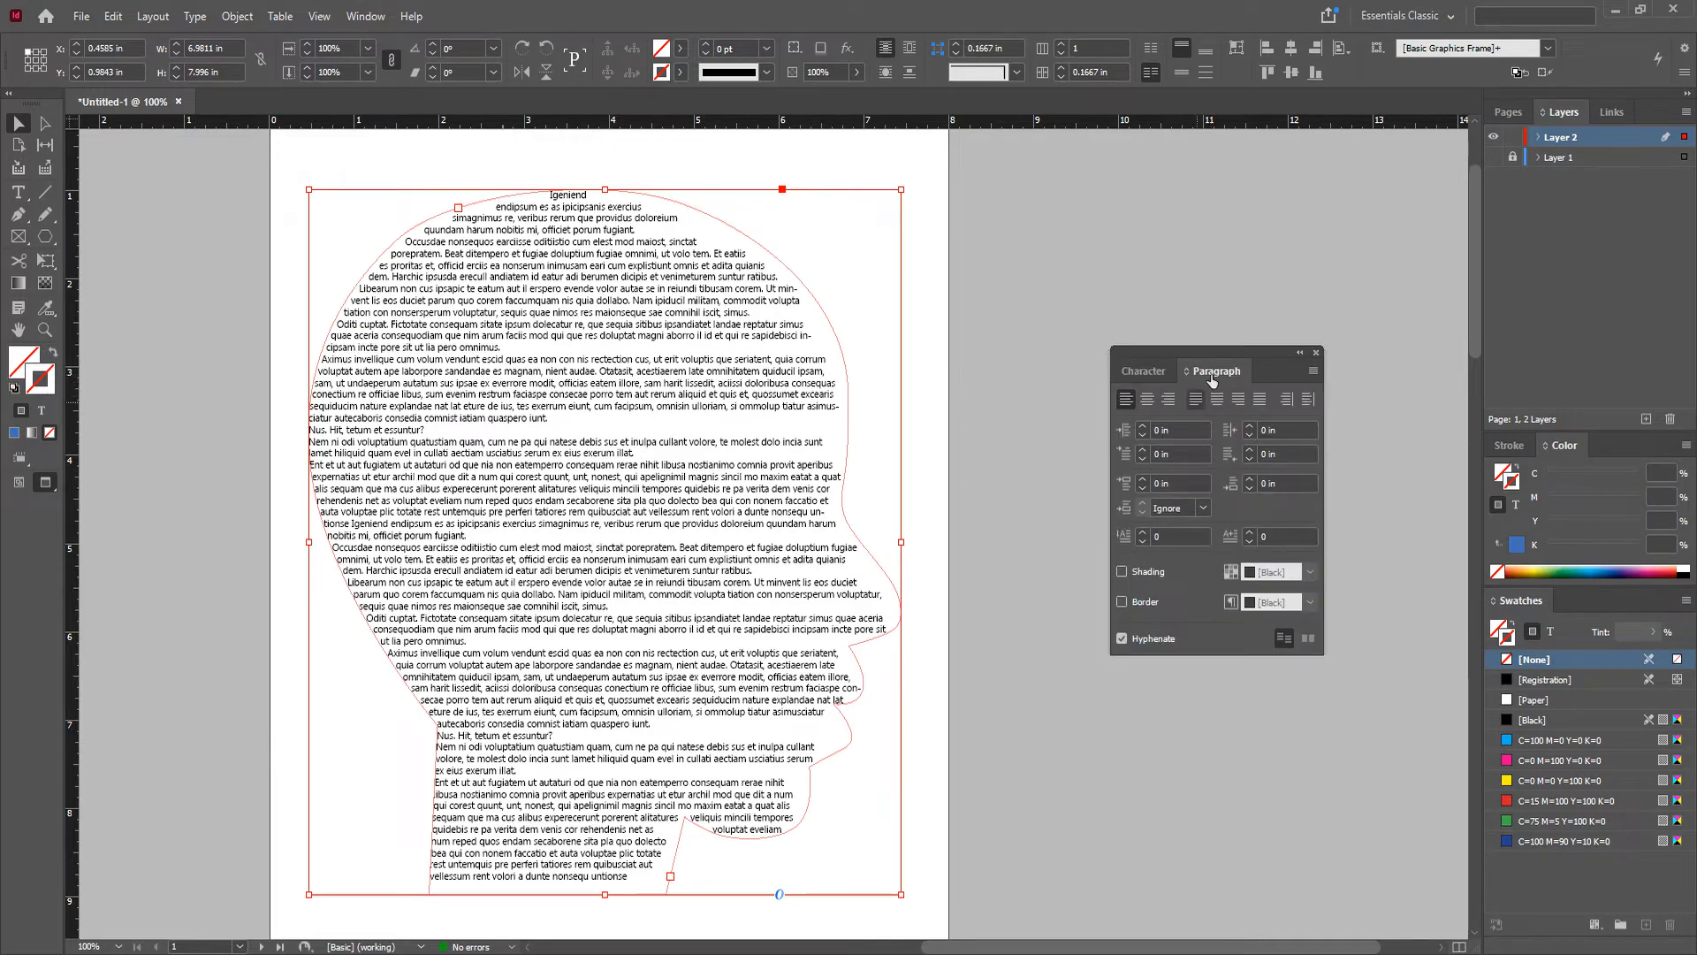
click(1168, 399)
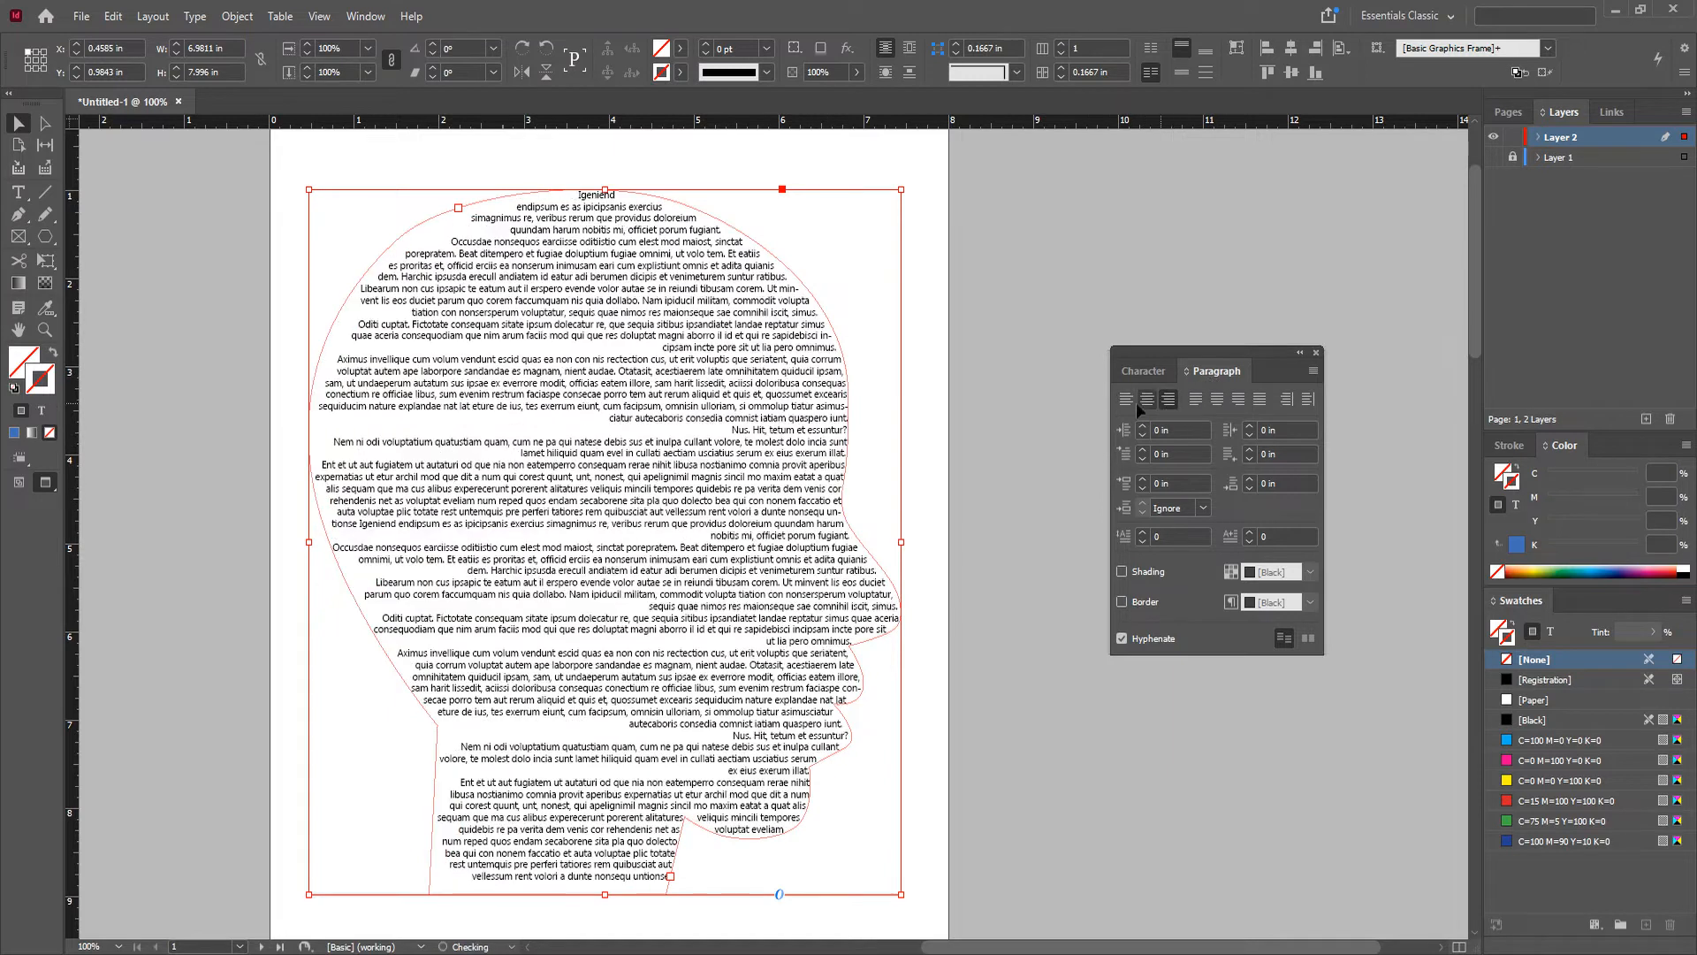
click(1014, 408)
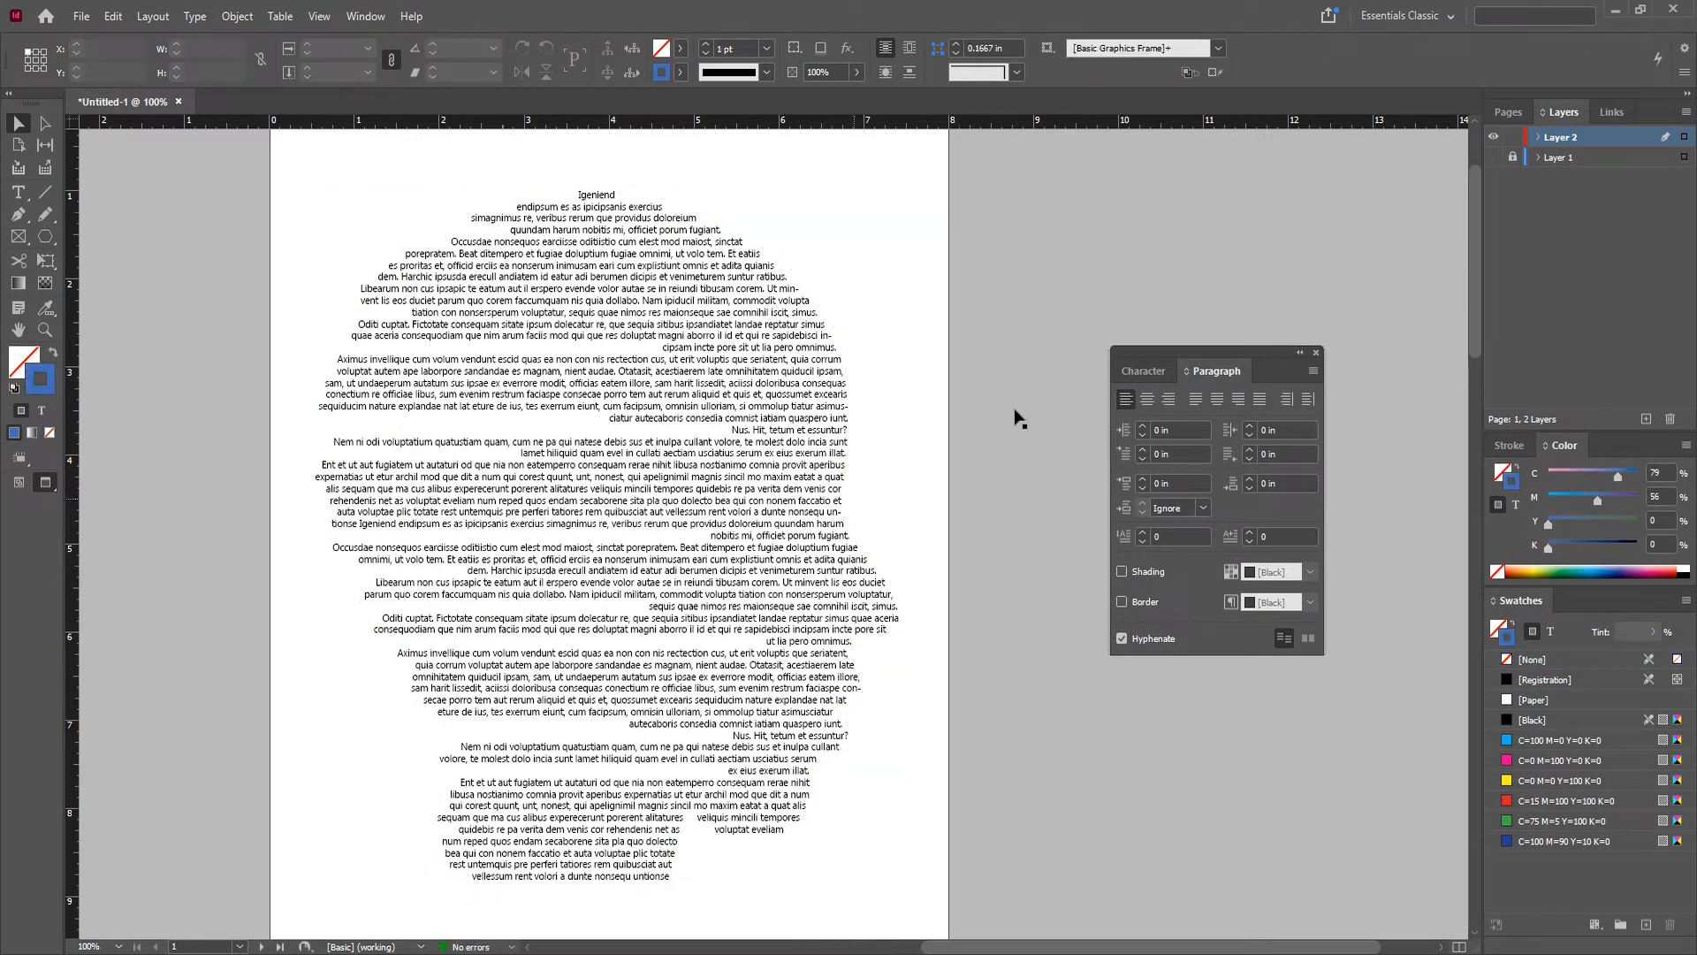
click(768, 575)
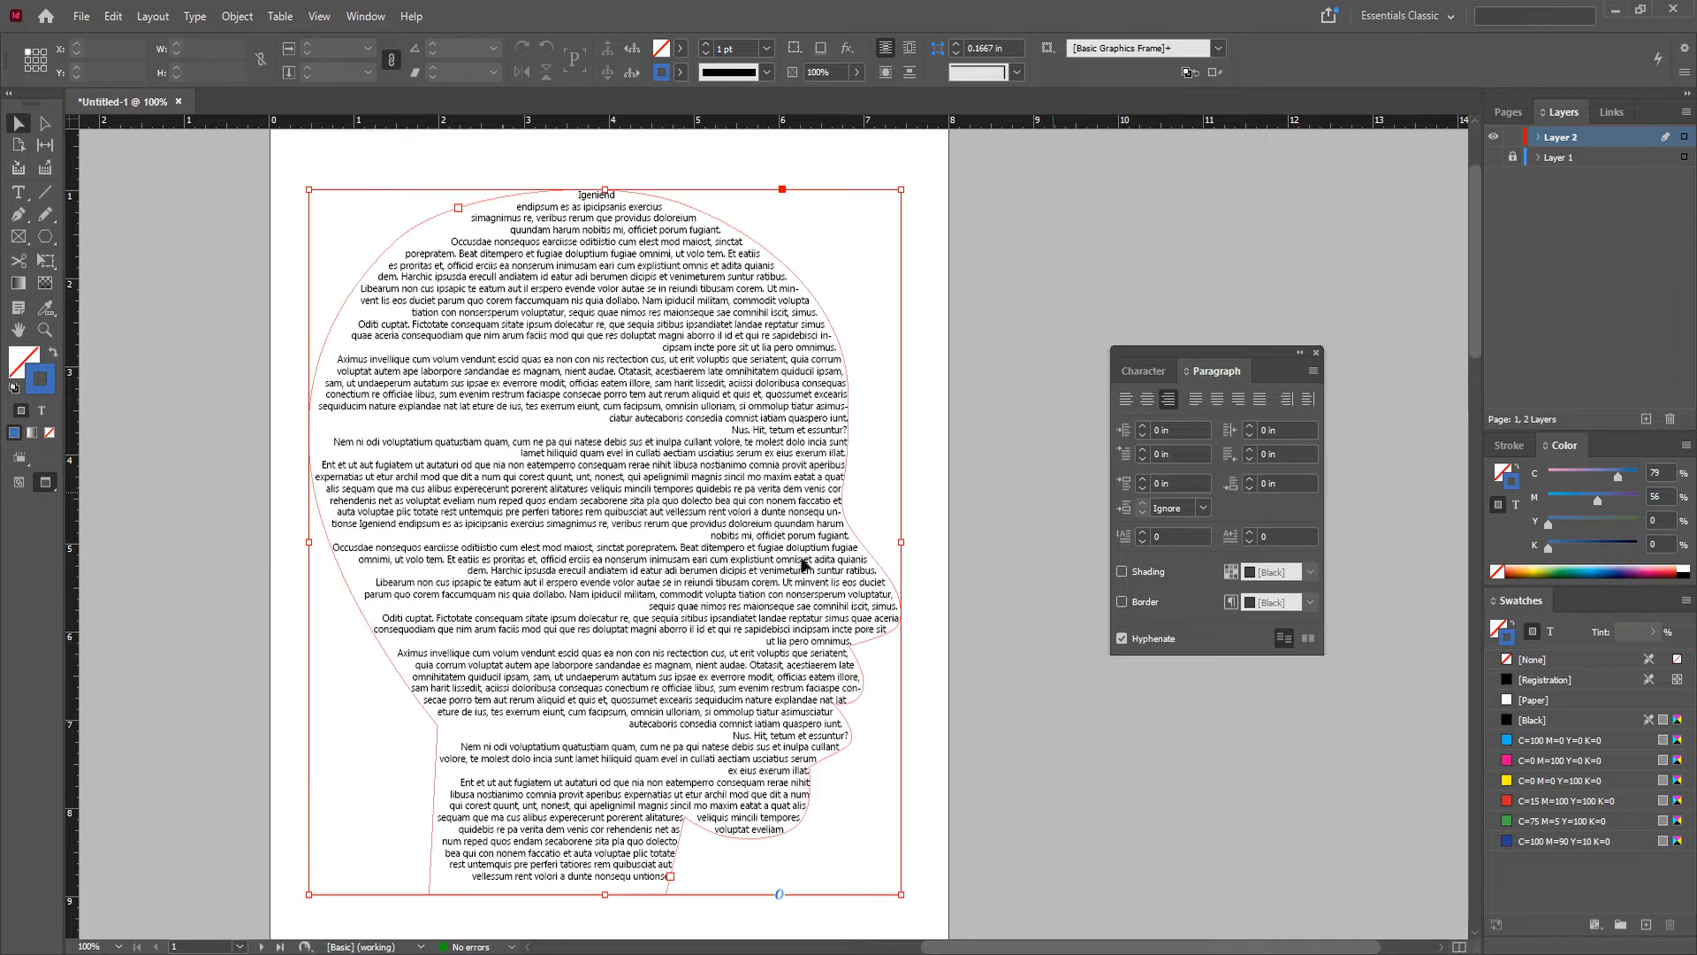
click(1147, 398)
click(988, 406)
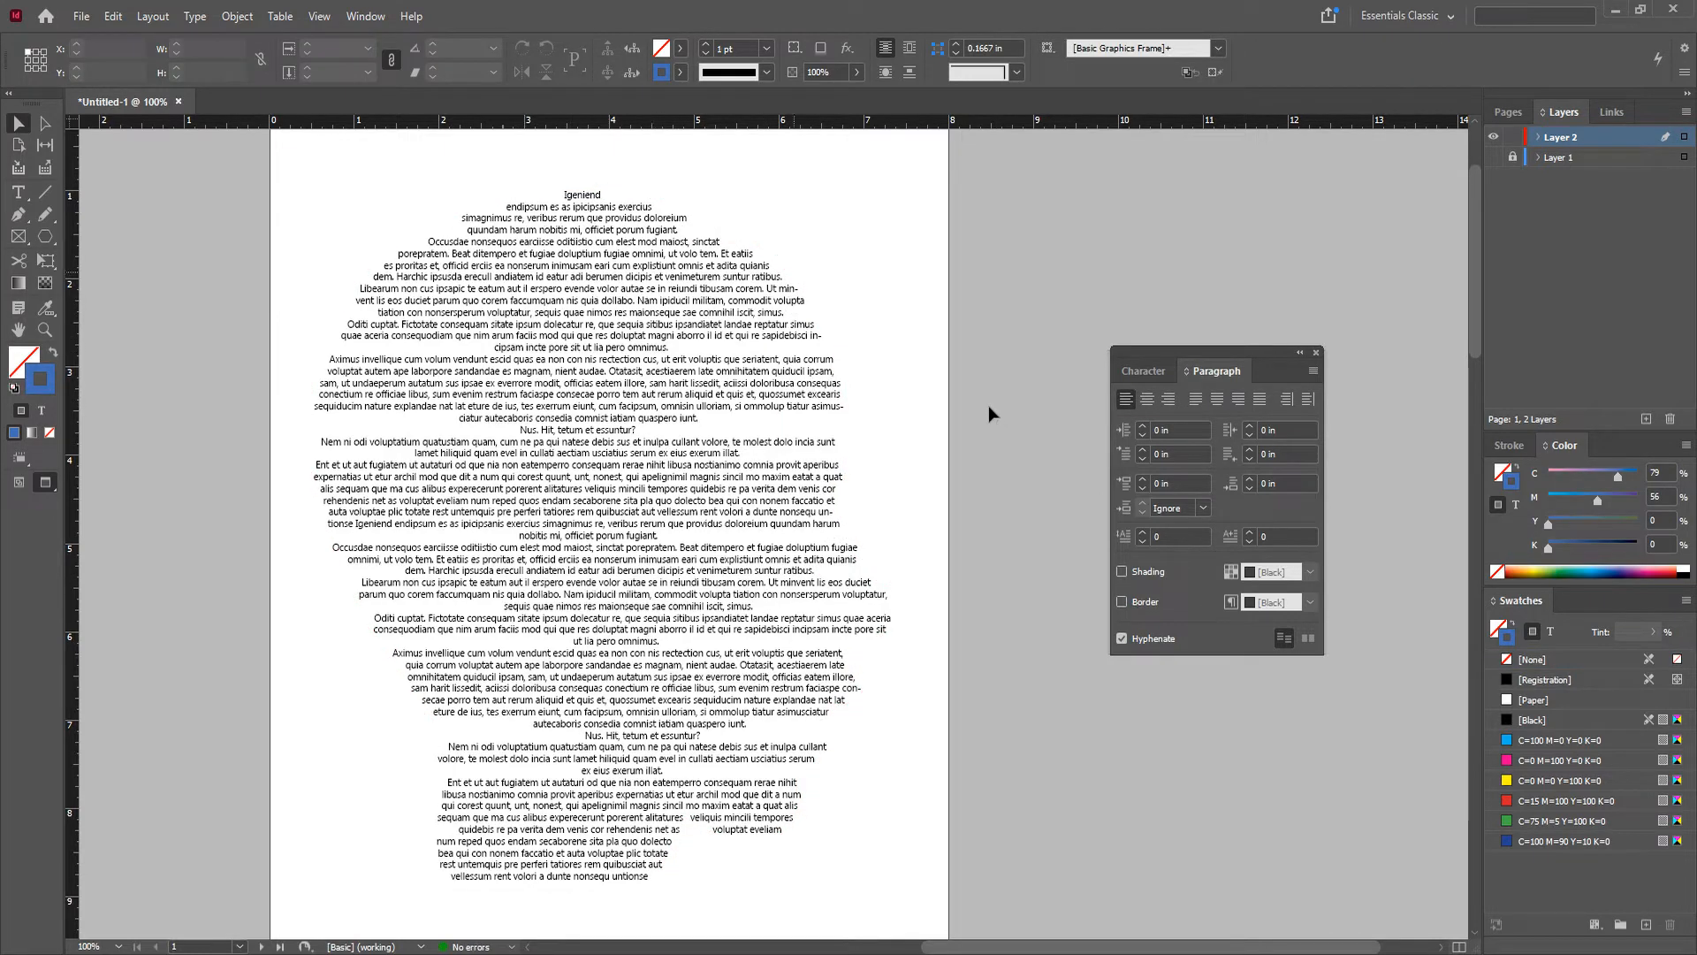
Step: Justify the head-shaped frame's text with the last lines aligned left, and deselect the frame
click(741, 454)
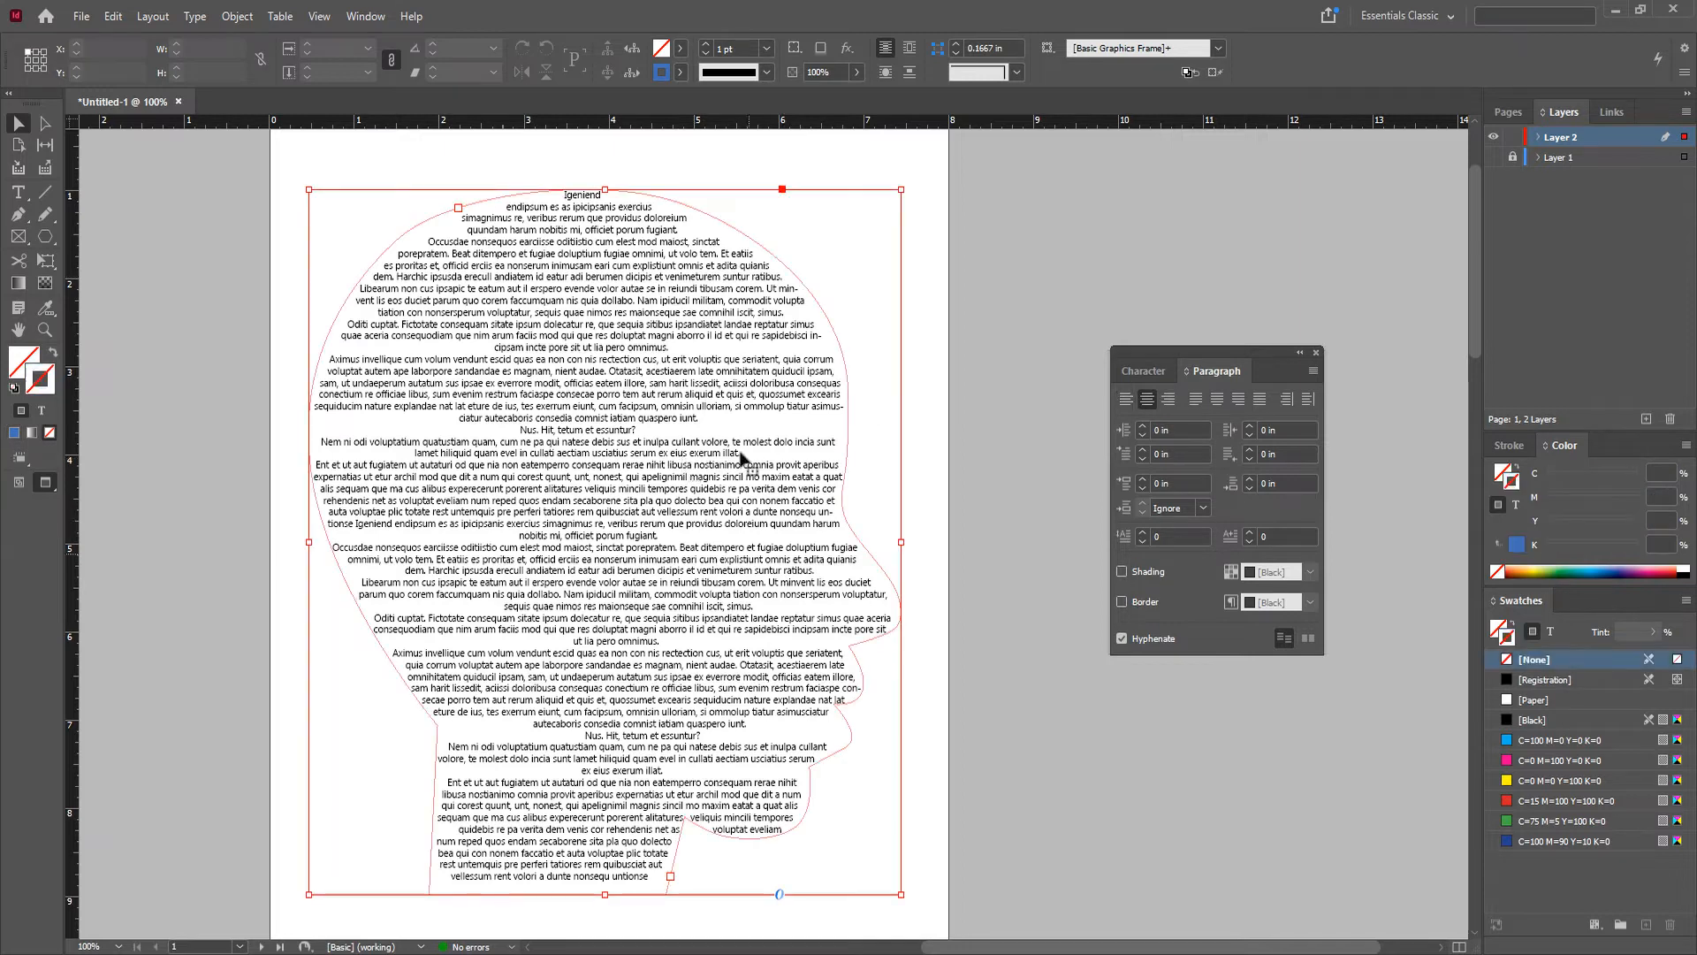
click(1194, 402)
click(1001, 409)
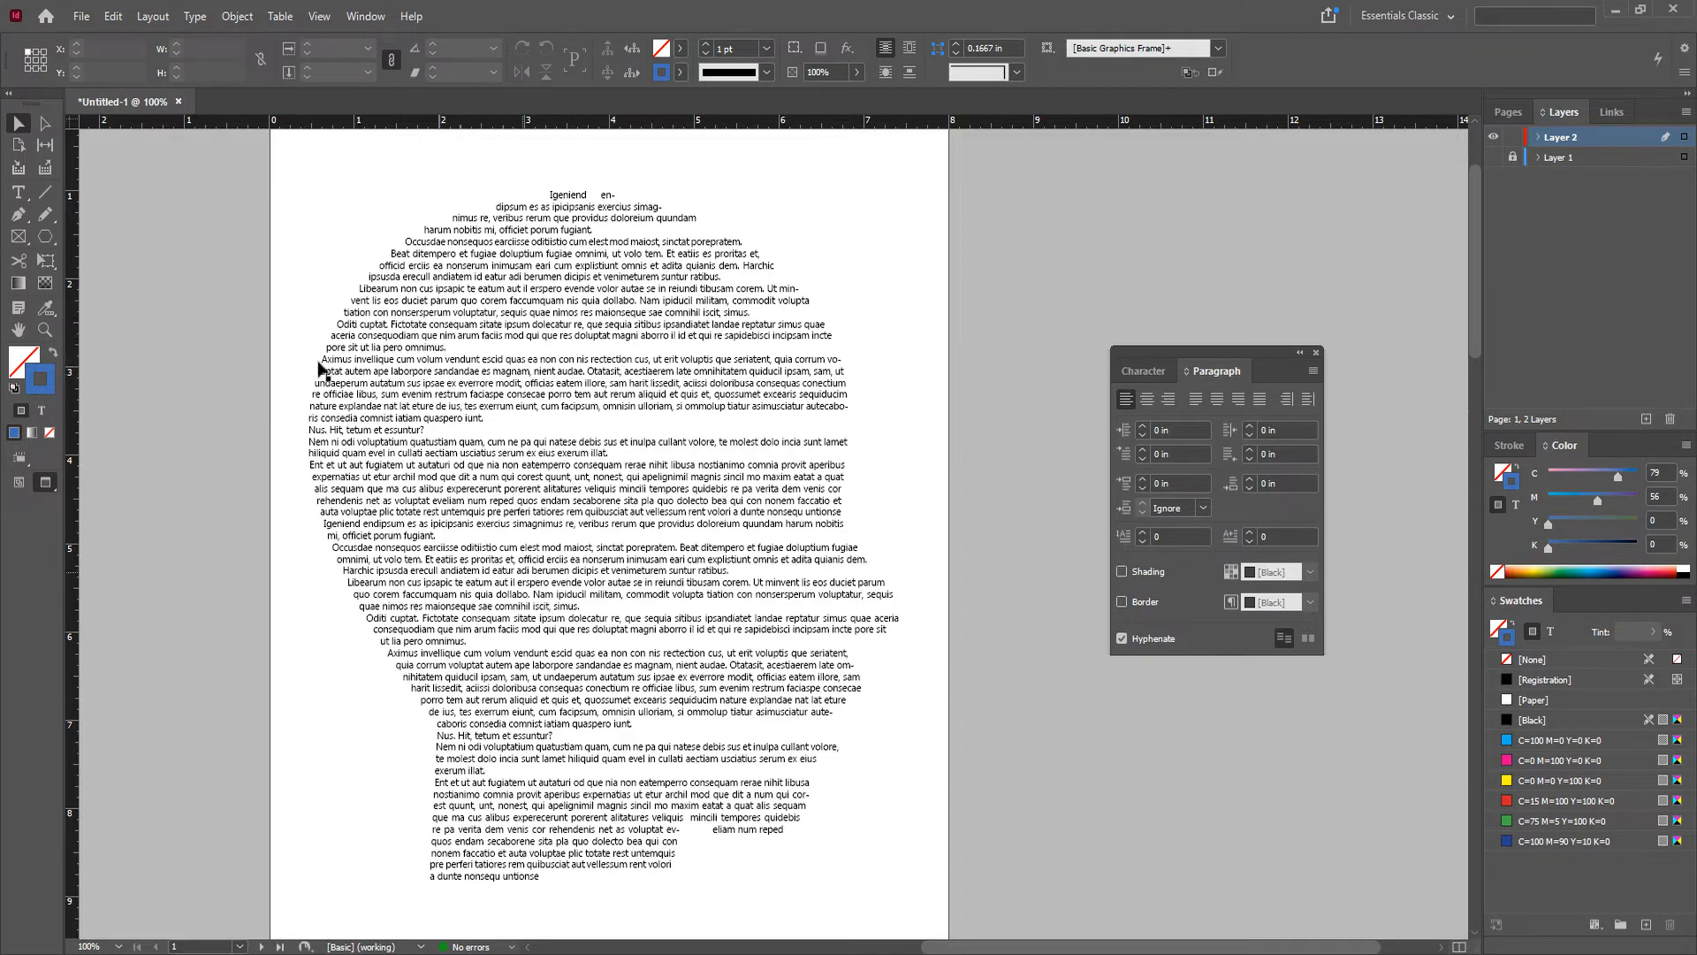
Step: Delete the paragraph breaks throughout the placeholder text so it runs as one continuous block, and leave text editing
double_click(451, 350)
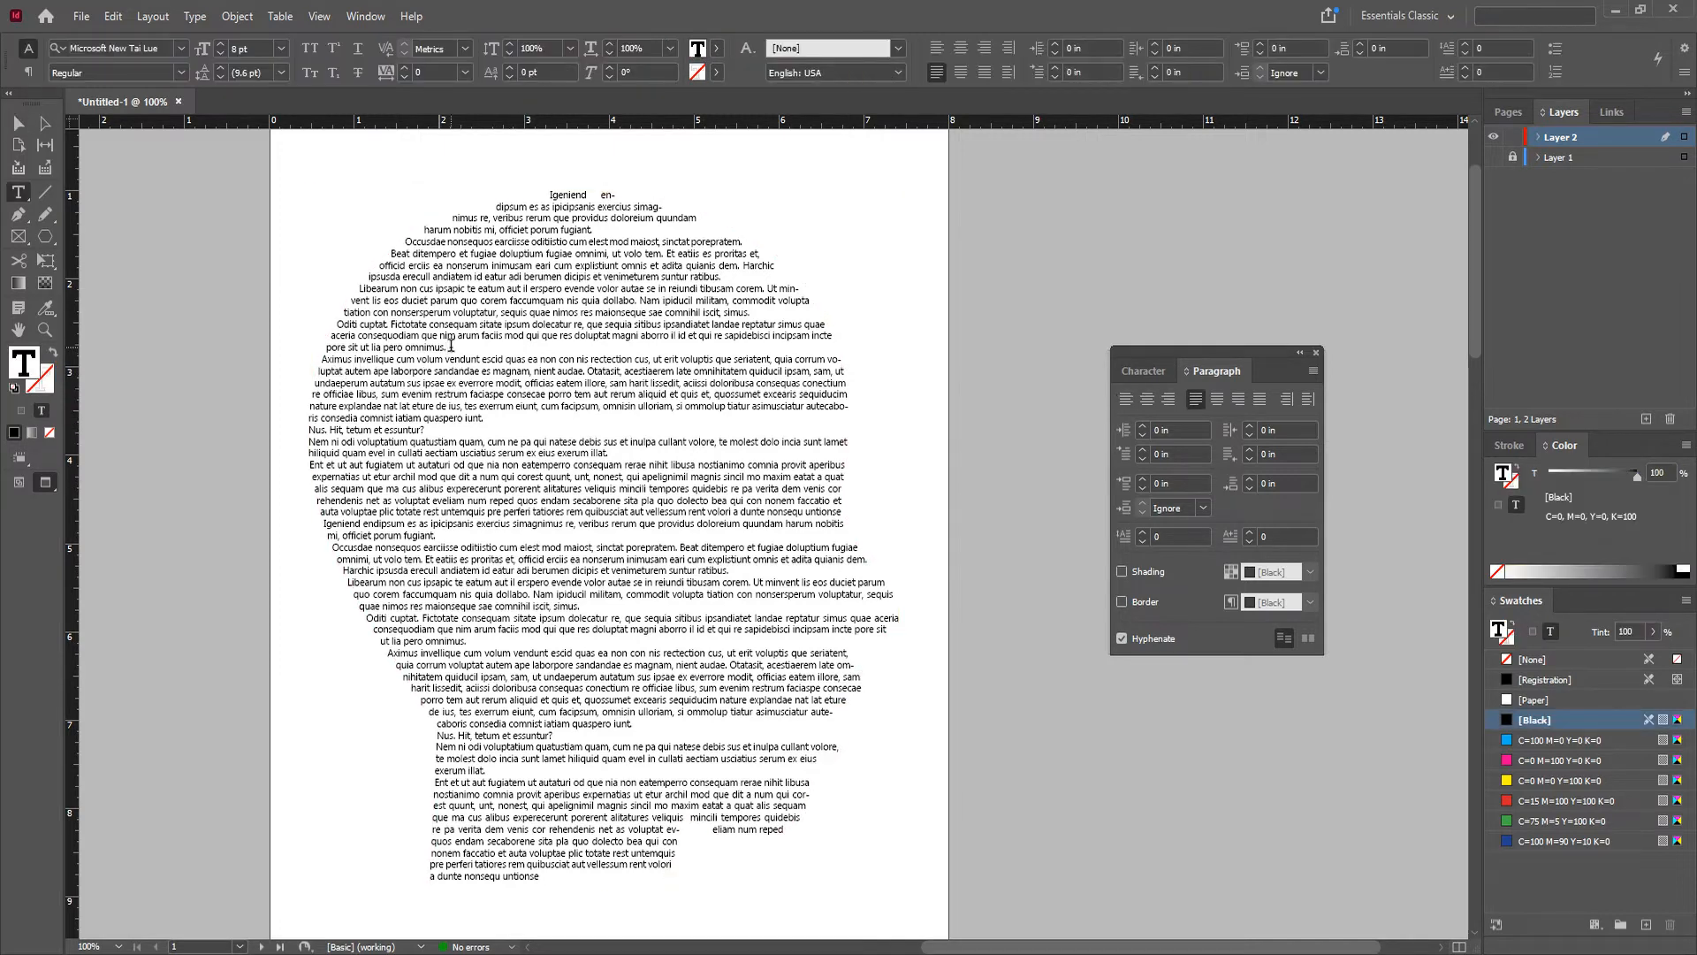
key(Delete)
click(449, 414)
key(Delete)
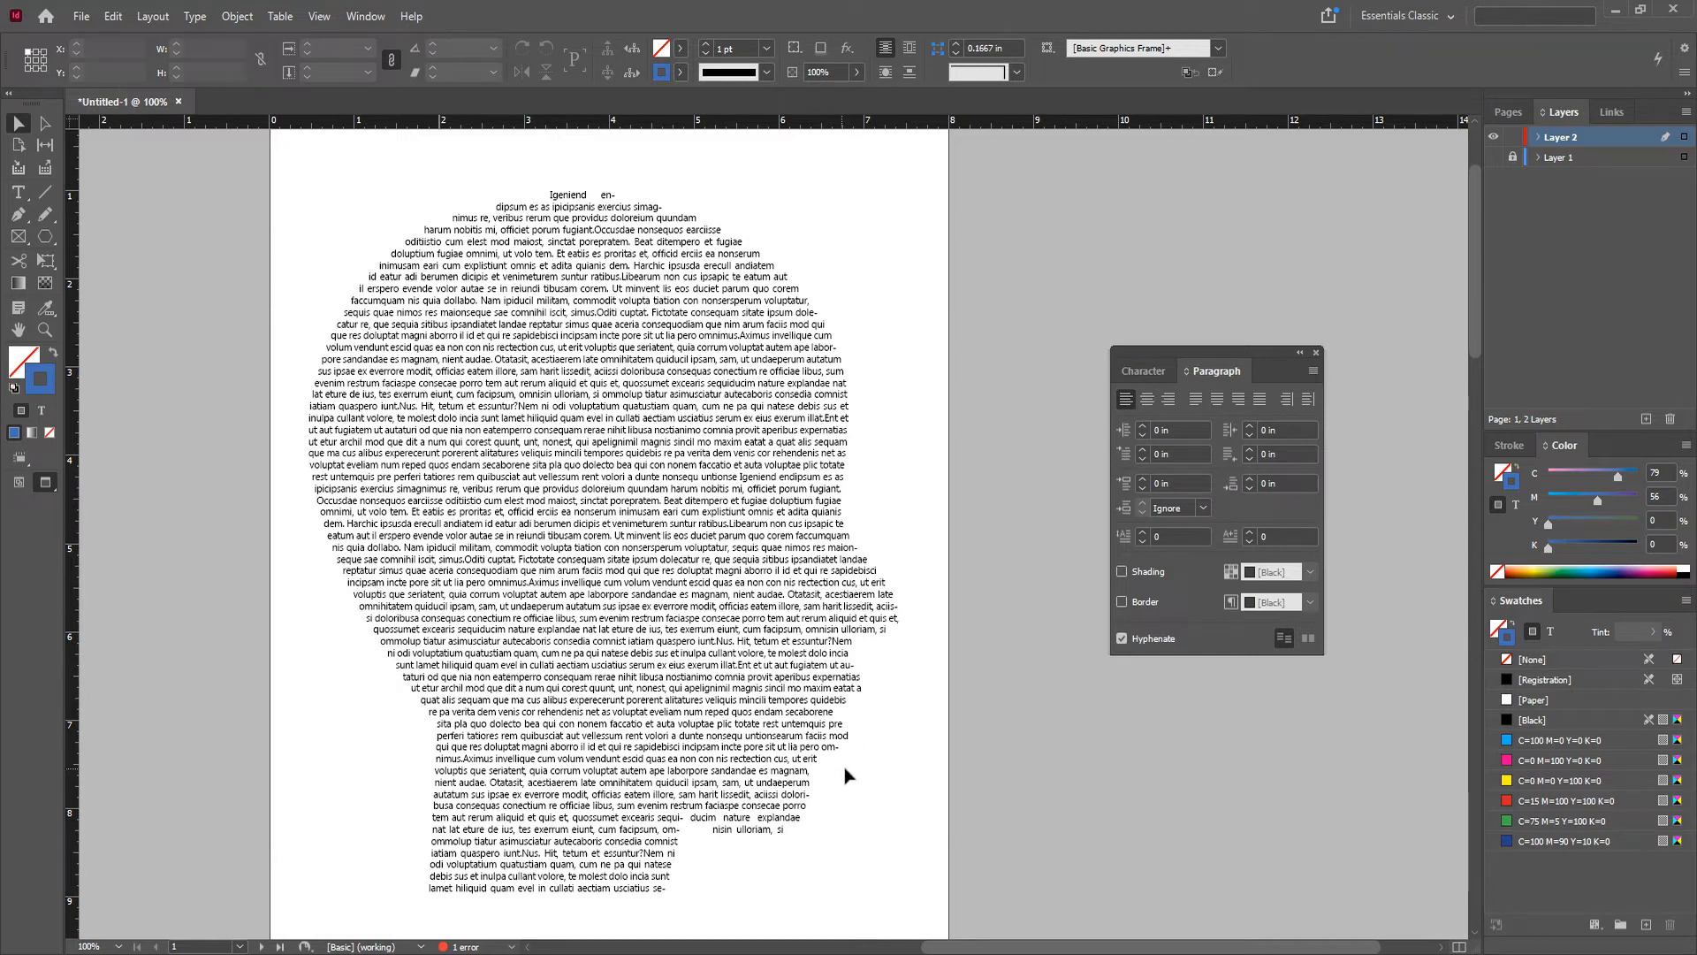
Step: Try a smaller font size on the head-shaped frame's text, undo the change, and deselect the frame
click(718, 609)
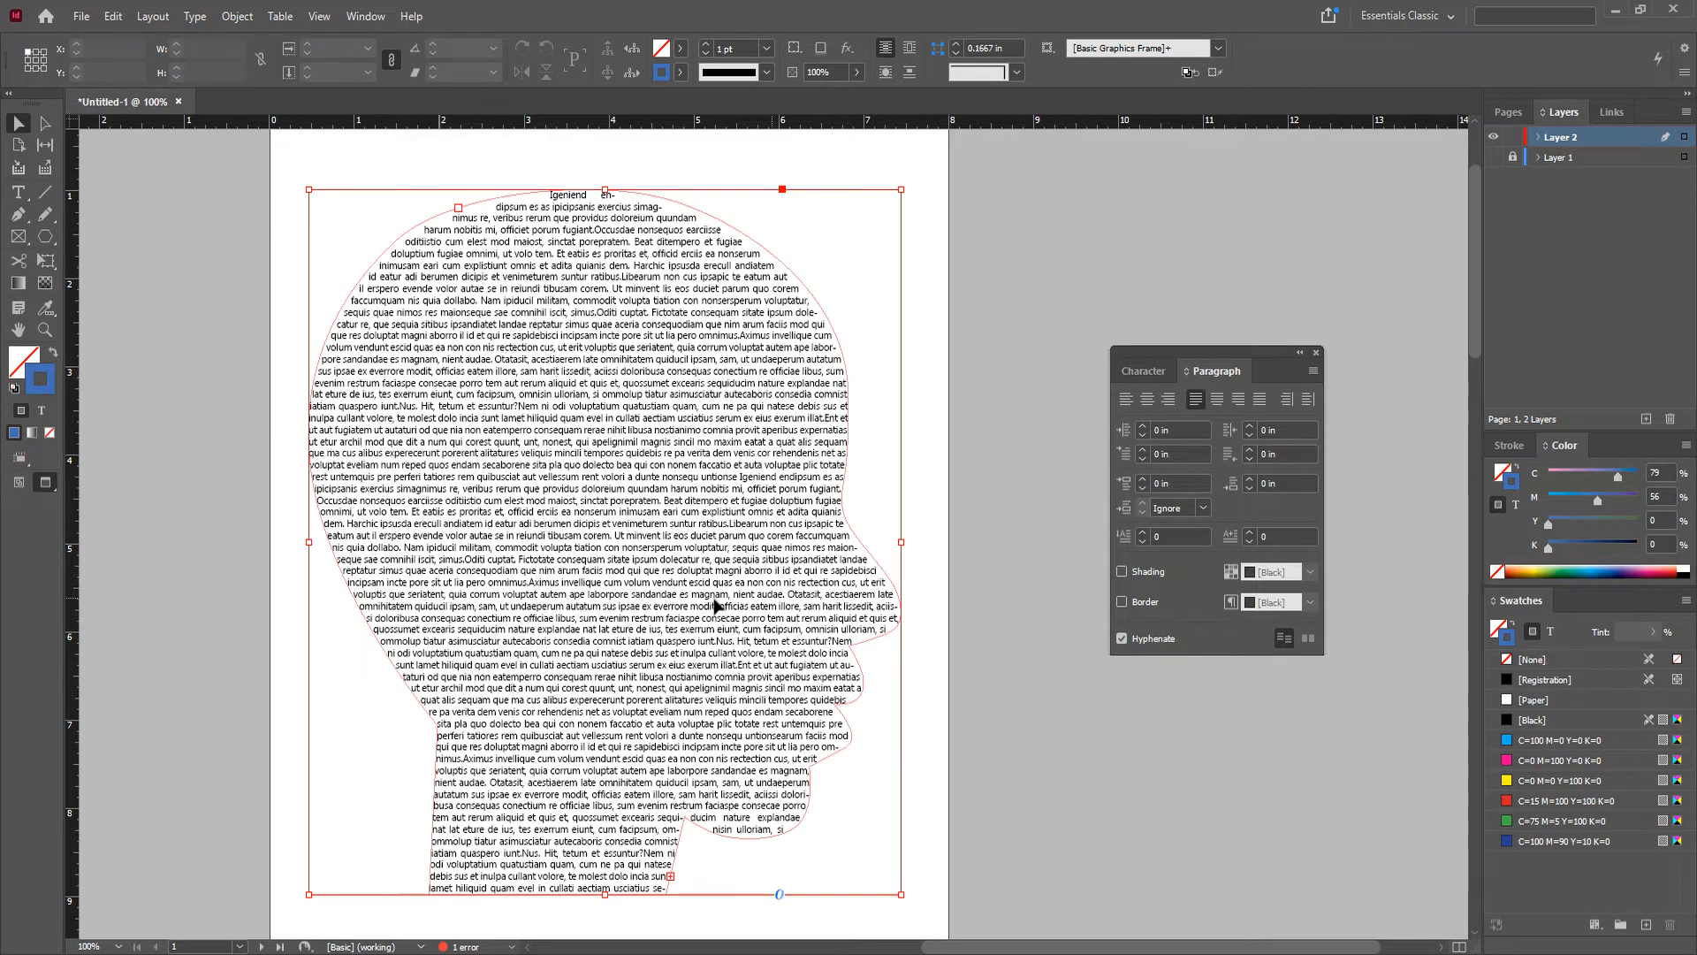
click(1134, 372)
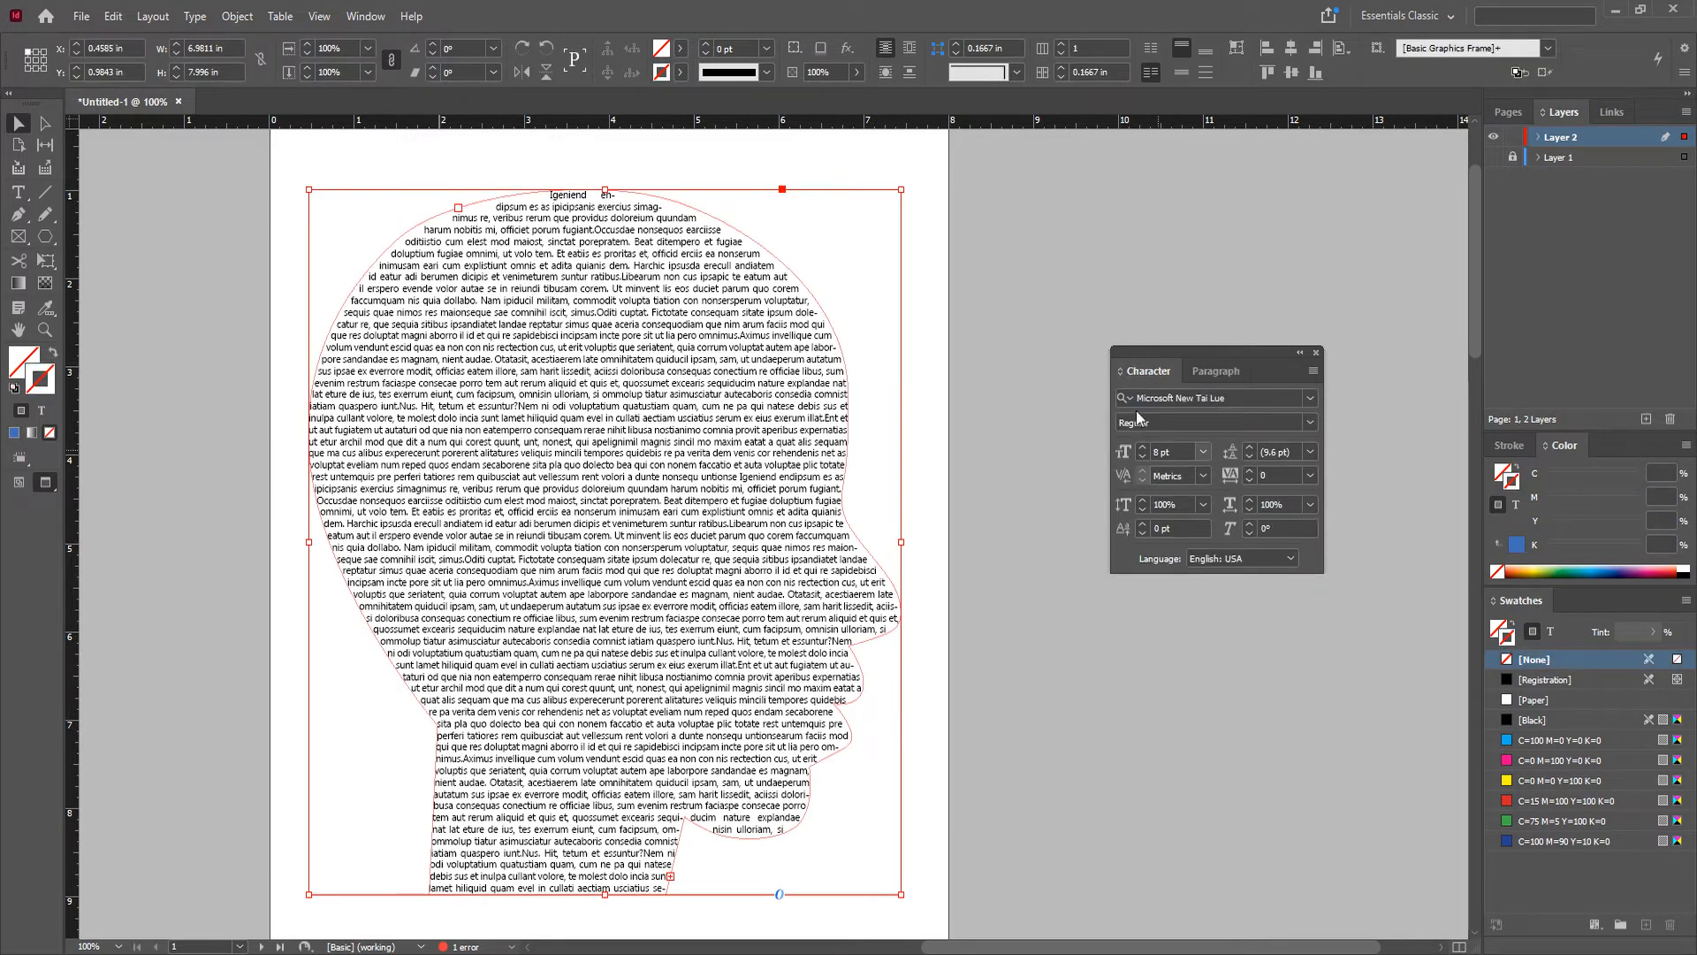
click(1143, 458)
key(ctrl+z)
click(1044, 698)
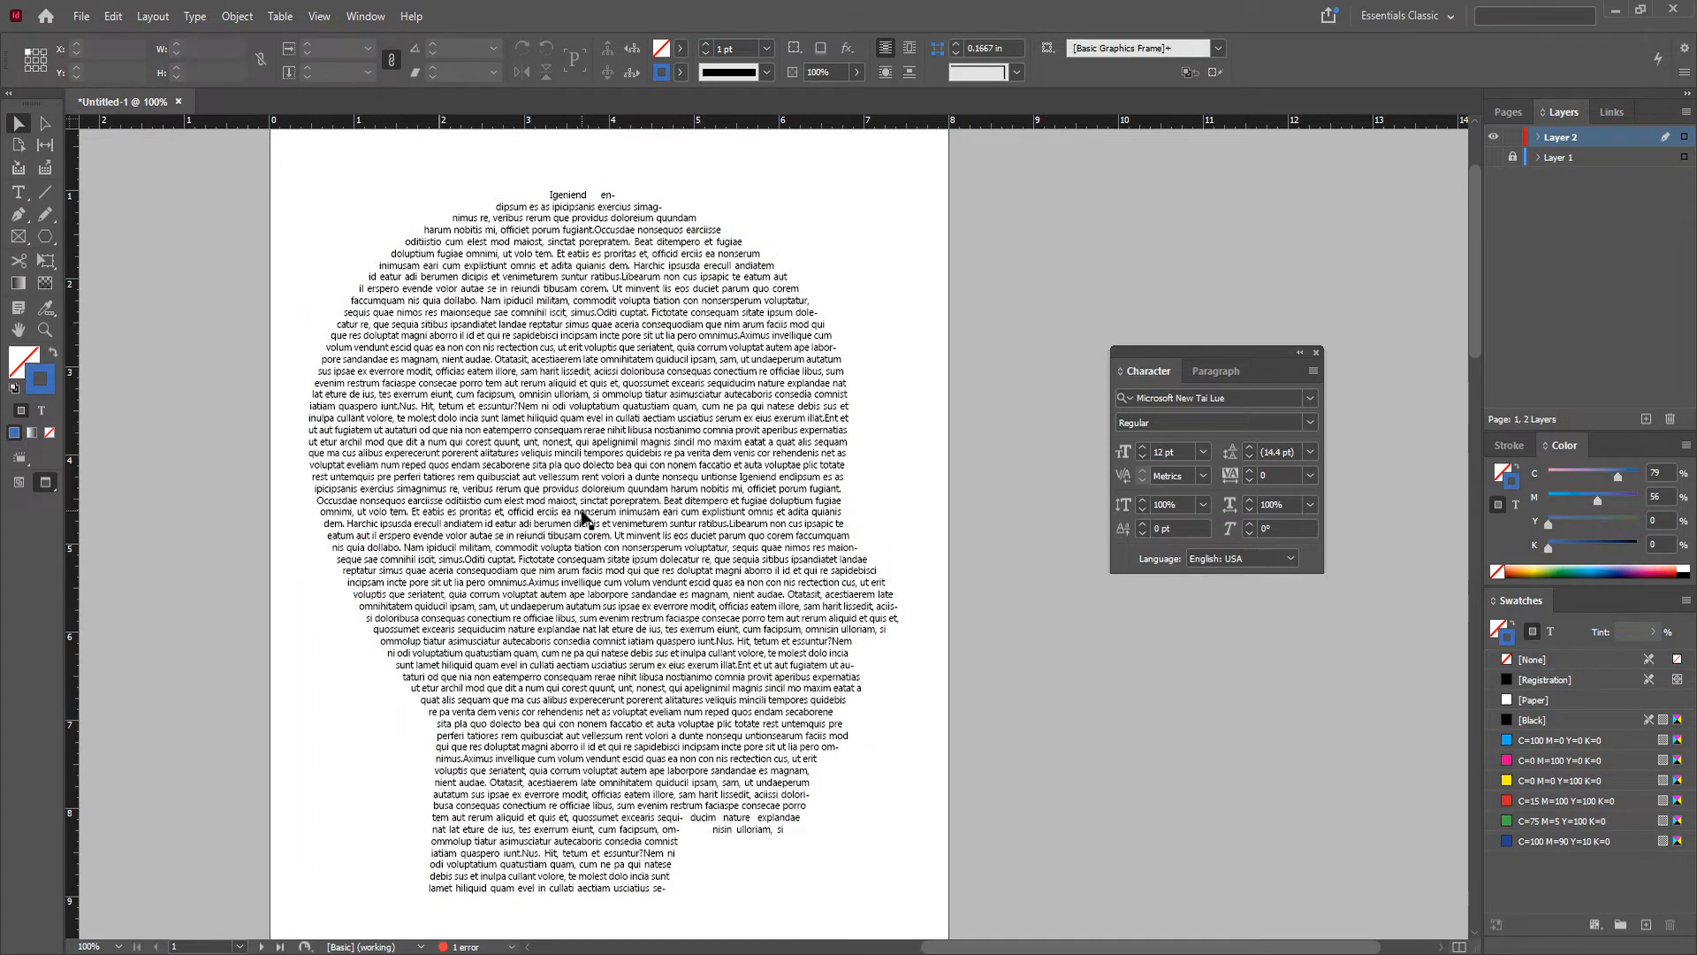
Step: Set the head-shaped text frame to 3 columns with a 0.1 in gutter
click(584, 517)
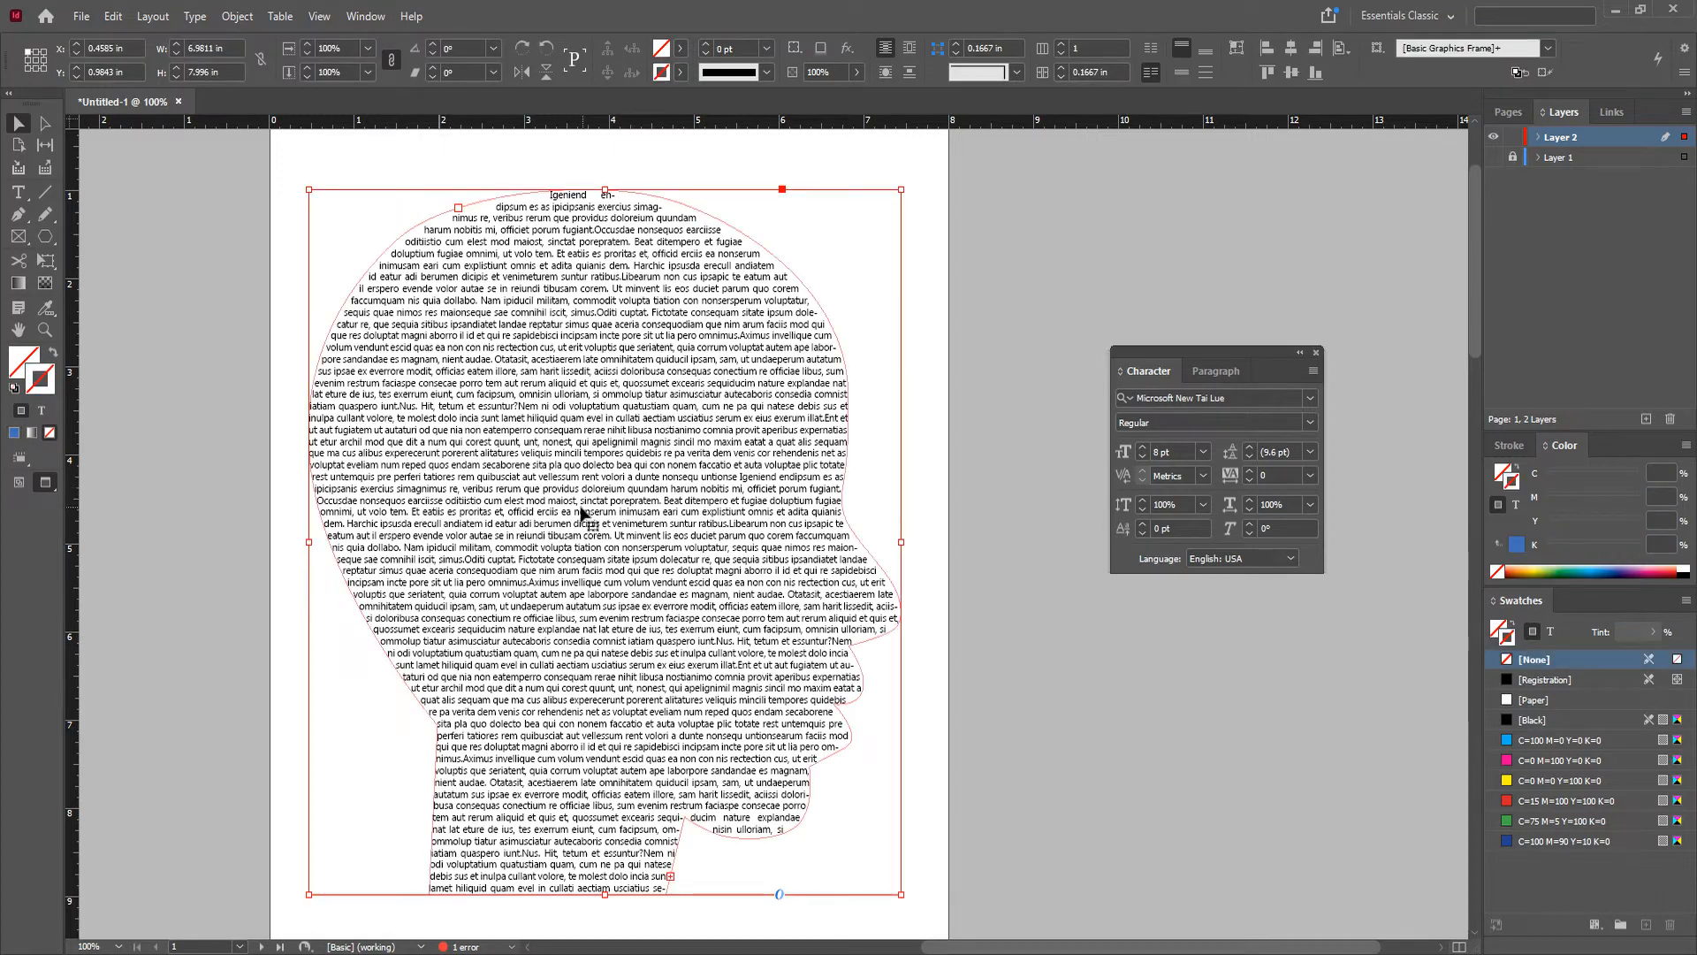
right_click(581, 513)
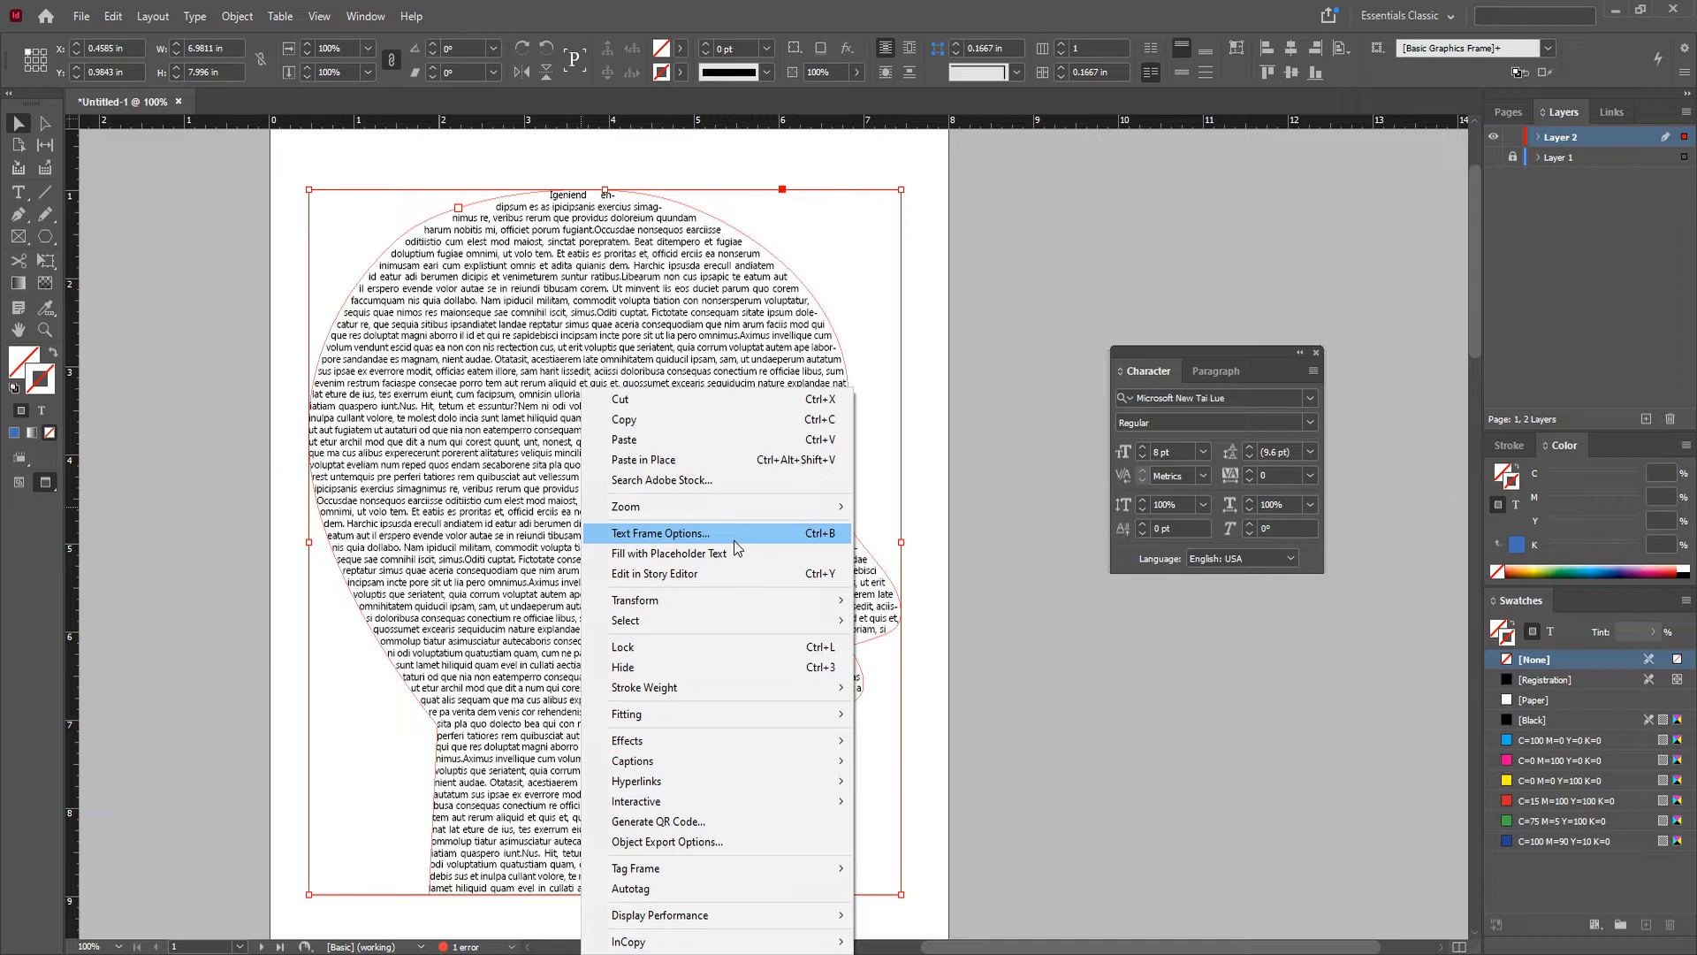
click(814, 534)
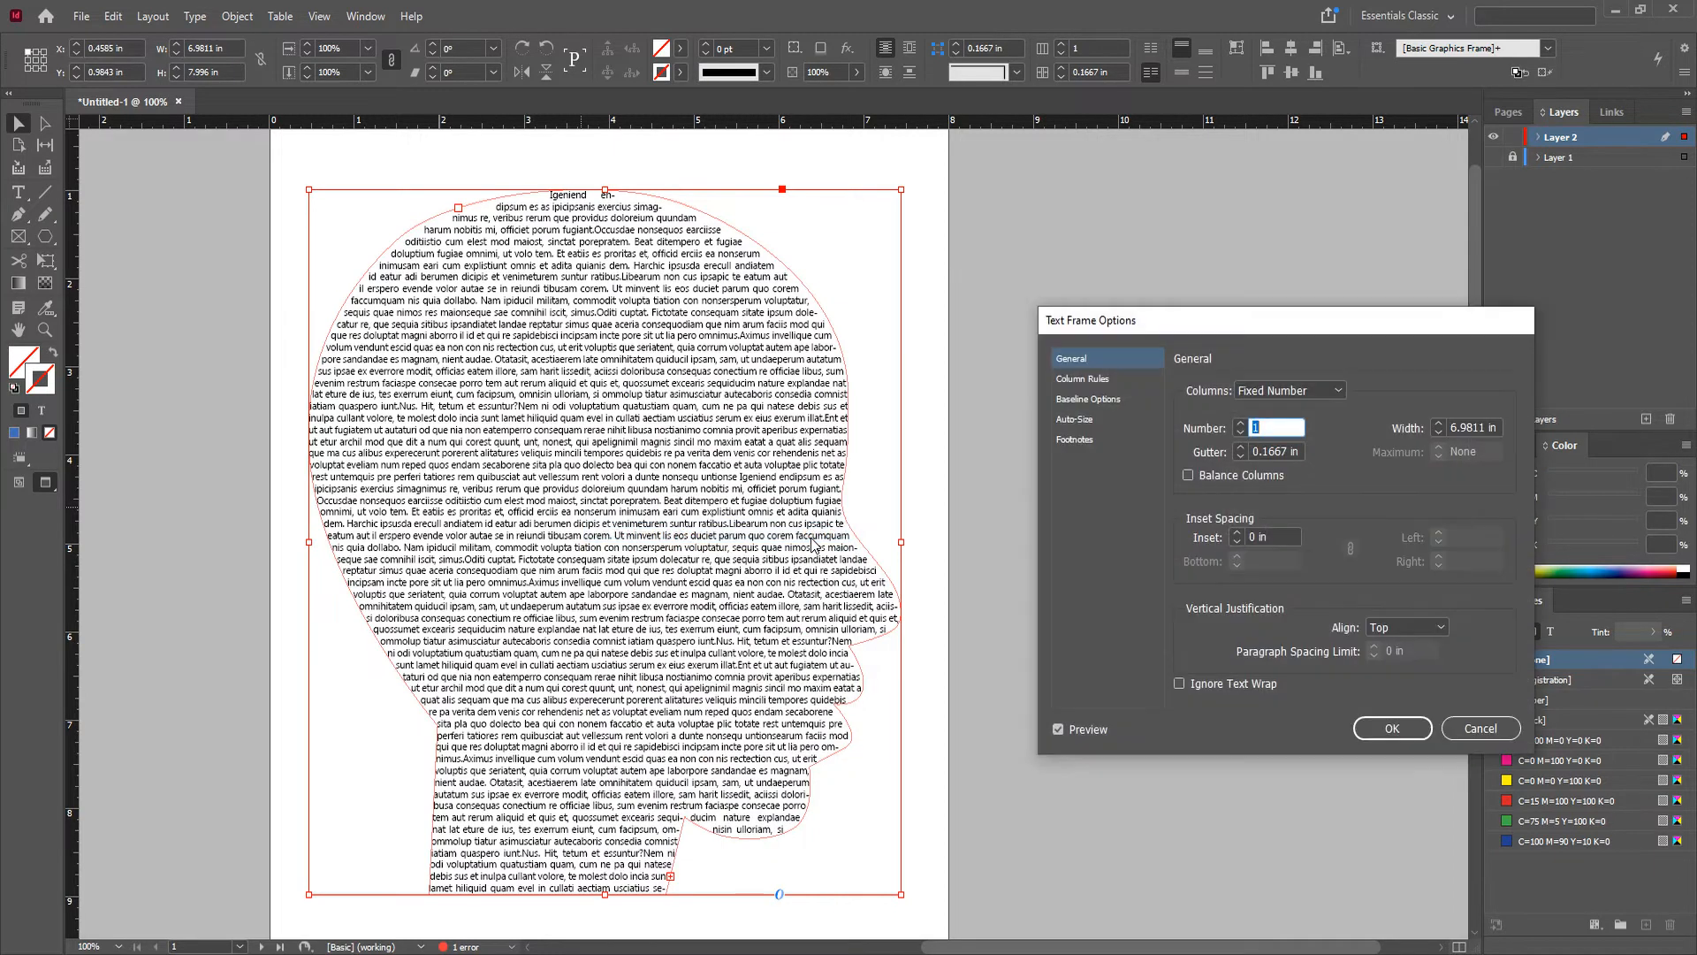
click(1241, 424)
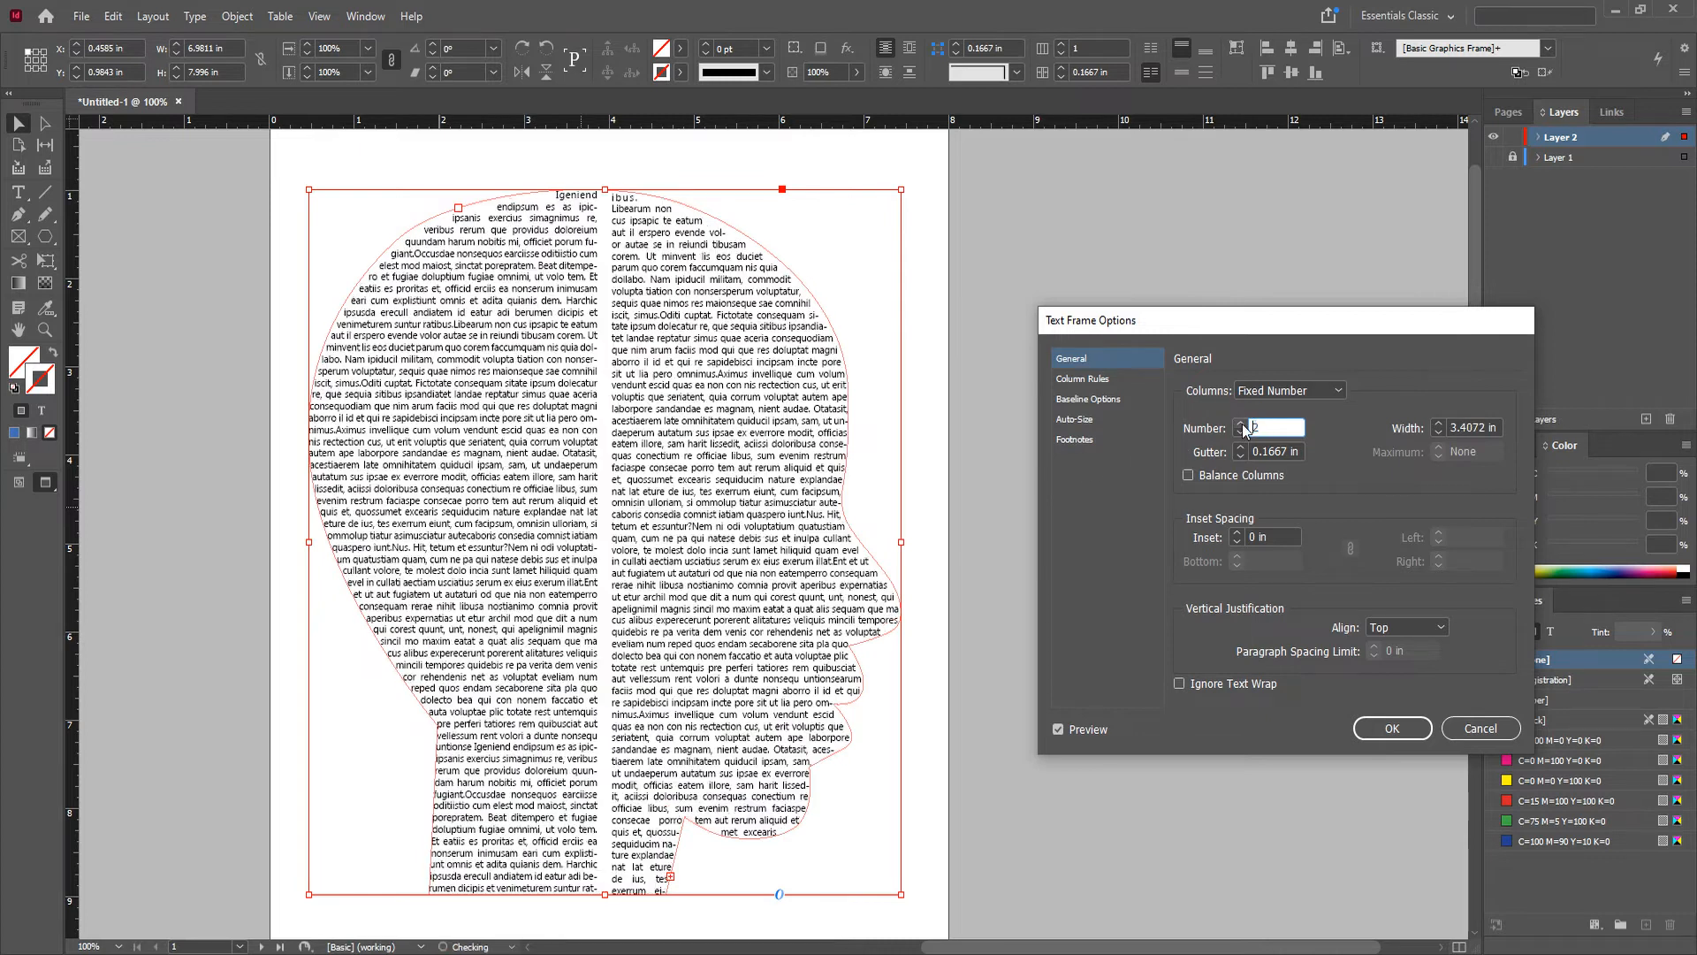
click(1241, 424)
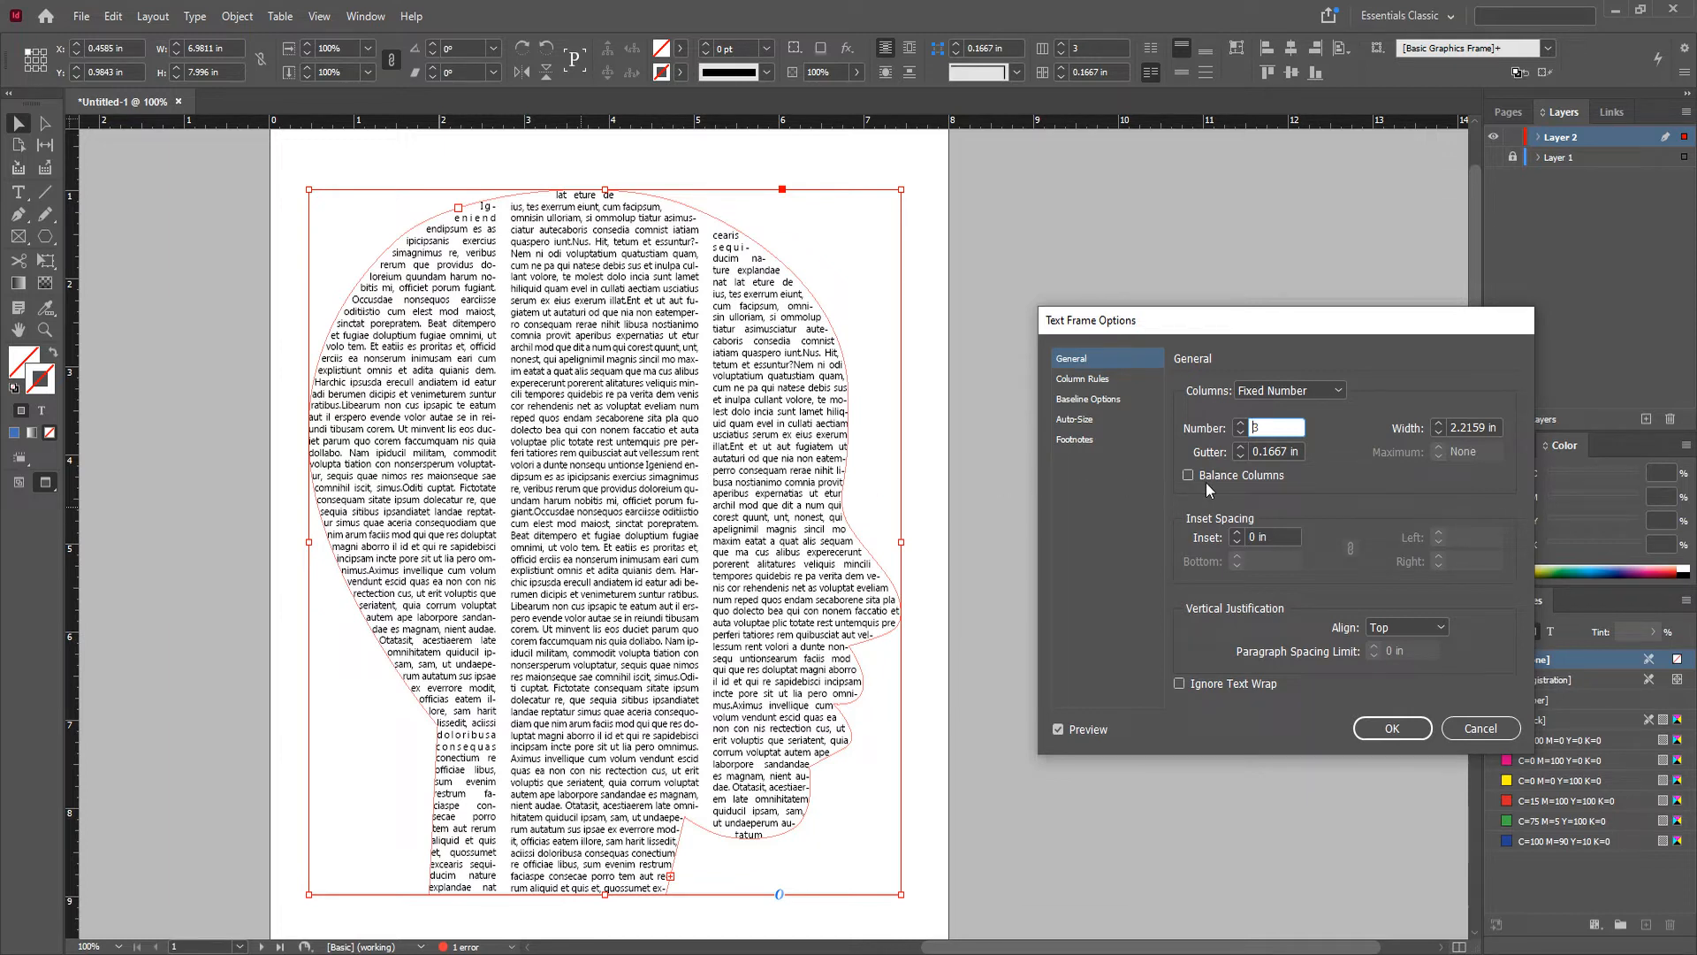
drag(1266, 453, 1292, 452)
key(BackSpace)
key(shift+Tab)
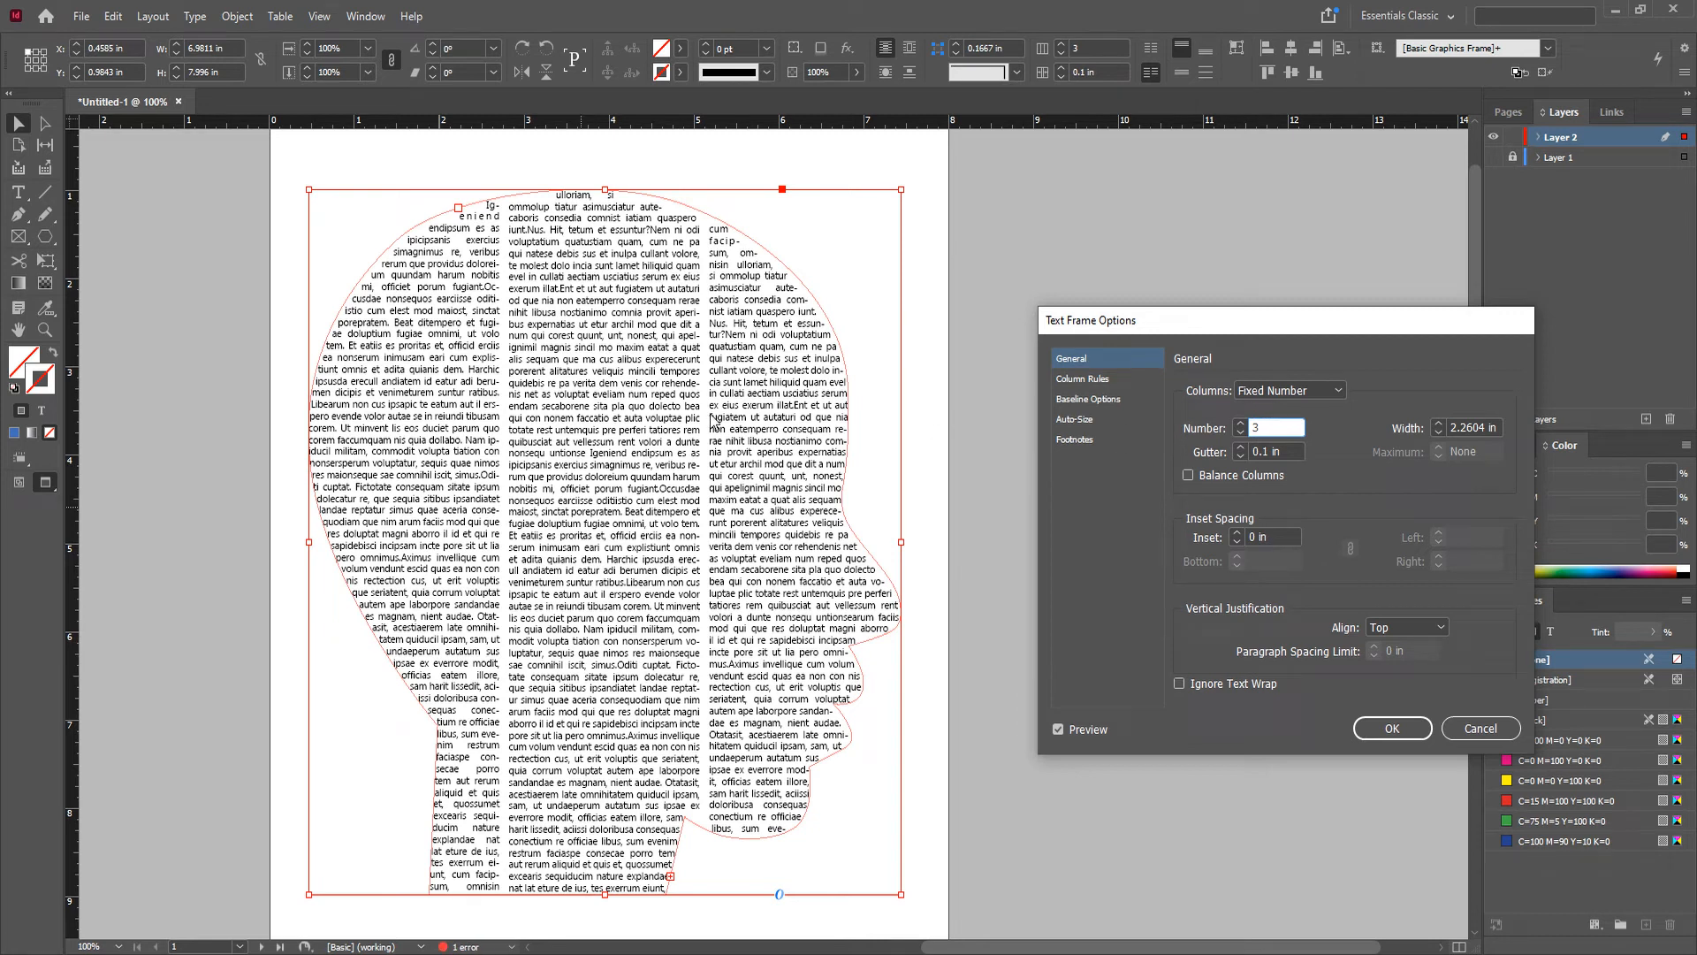
key(Return)
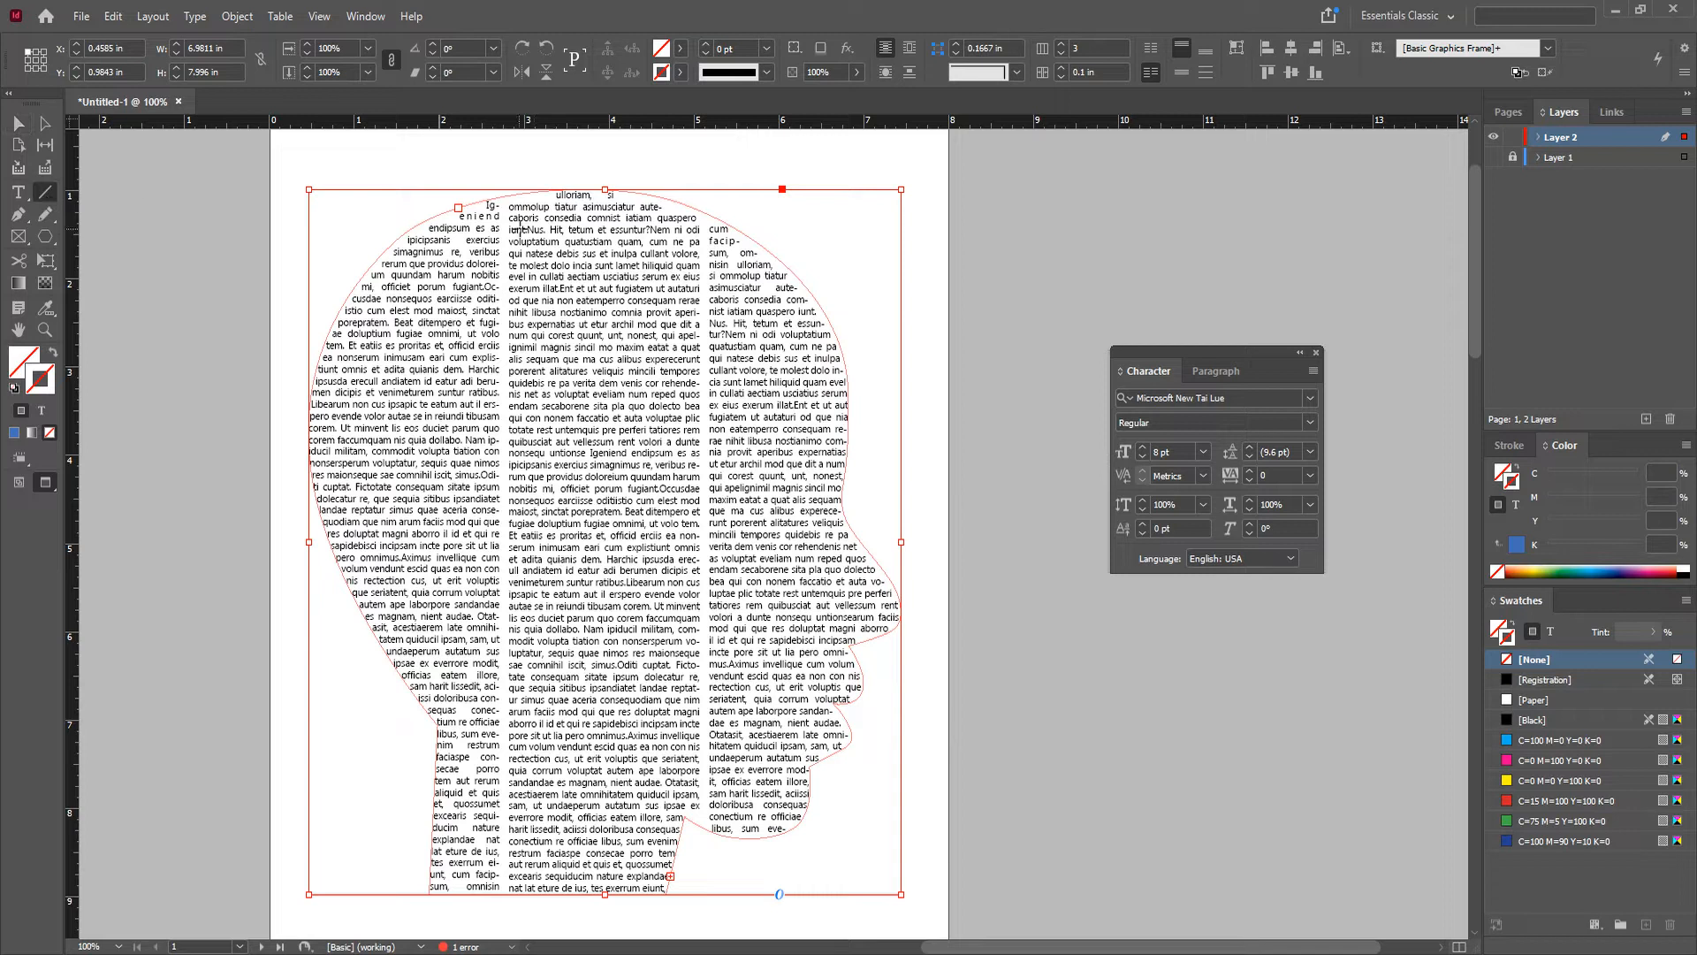
Step: Draw a vertical line down each of the two gutters between the text columns, the first about 7.8 in long
drag(504, 200, 474, 887)
mouse_move(704, 218)
mouse_down()
mouse_move(704, 884)
mouse_move(704, 821)
mouse_up()
click(21, 131)
Step: Change the stroke type of both column divider lines to Japanese Dots, and deselect them
key(ctrl+a)
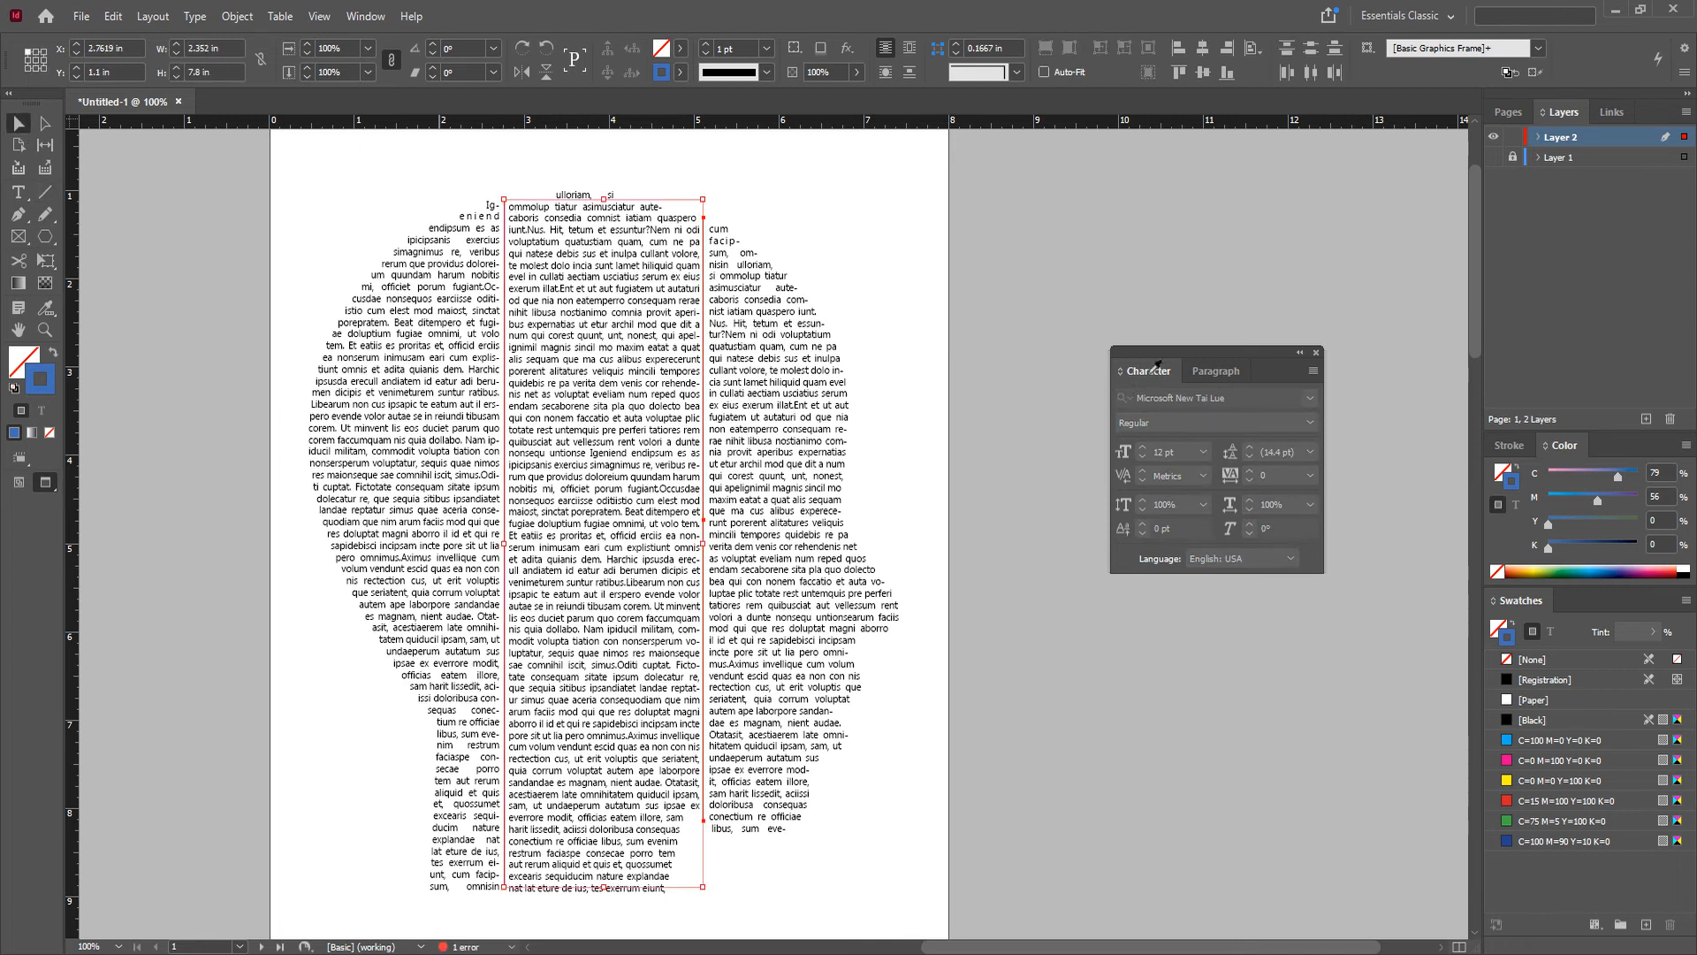
click(1510, 445)
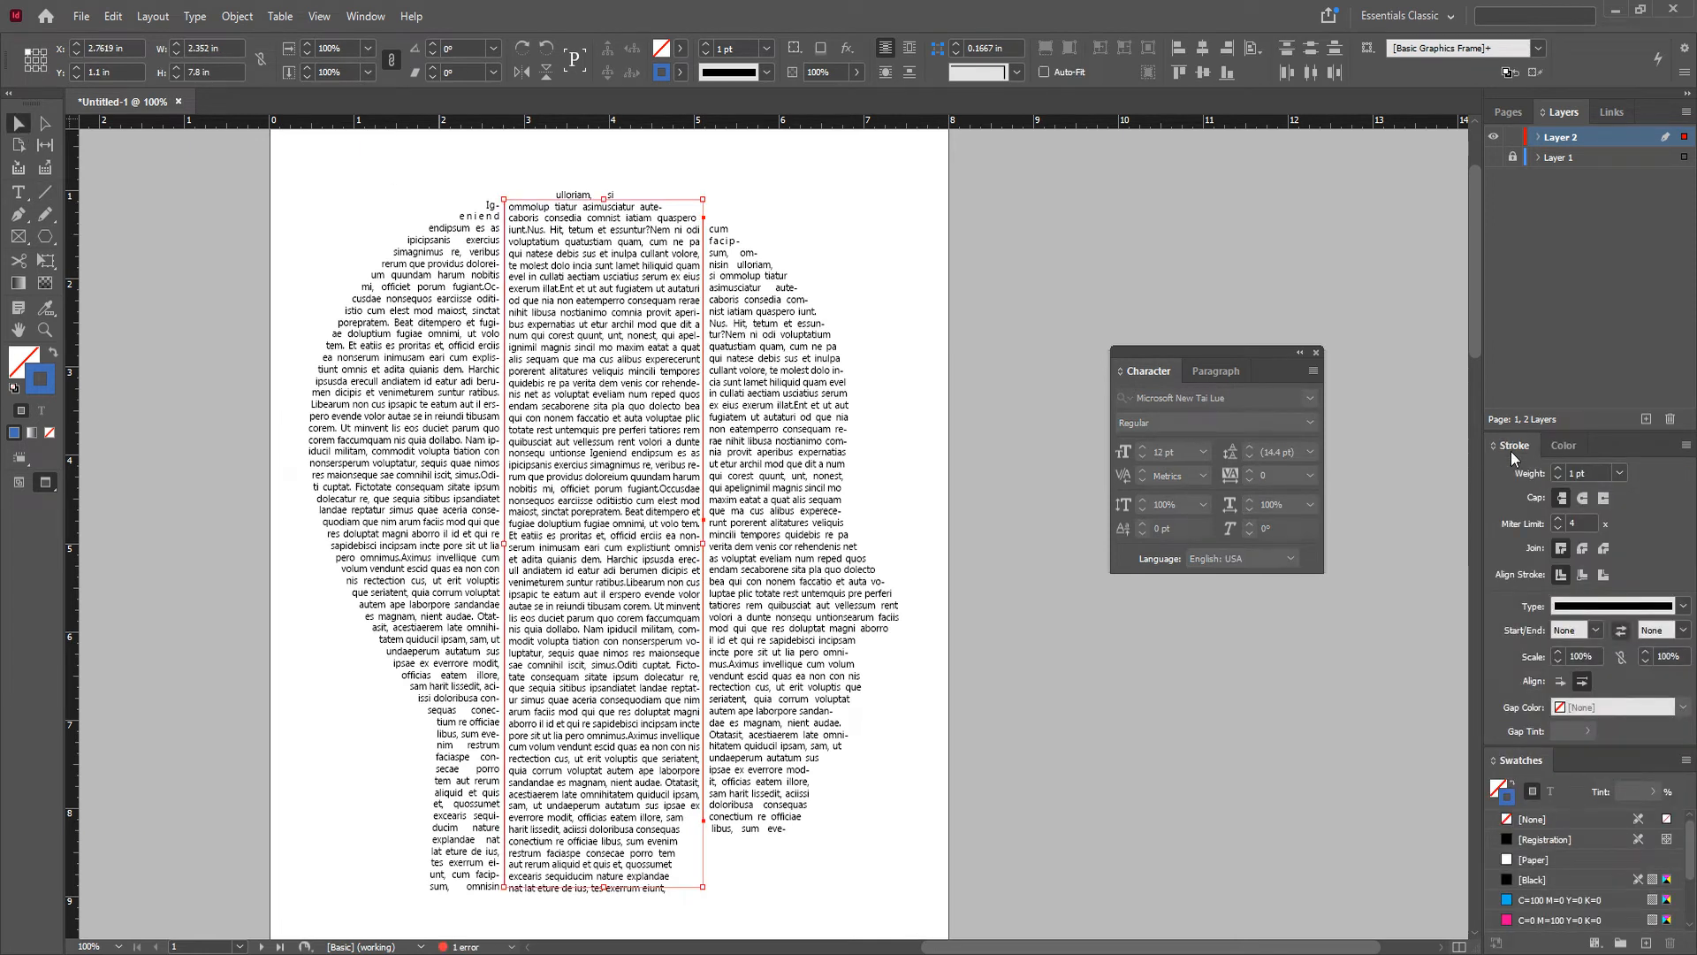
click(1684, 606)
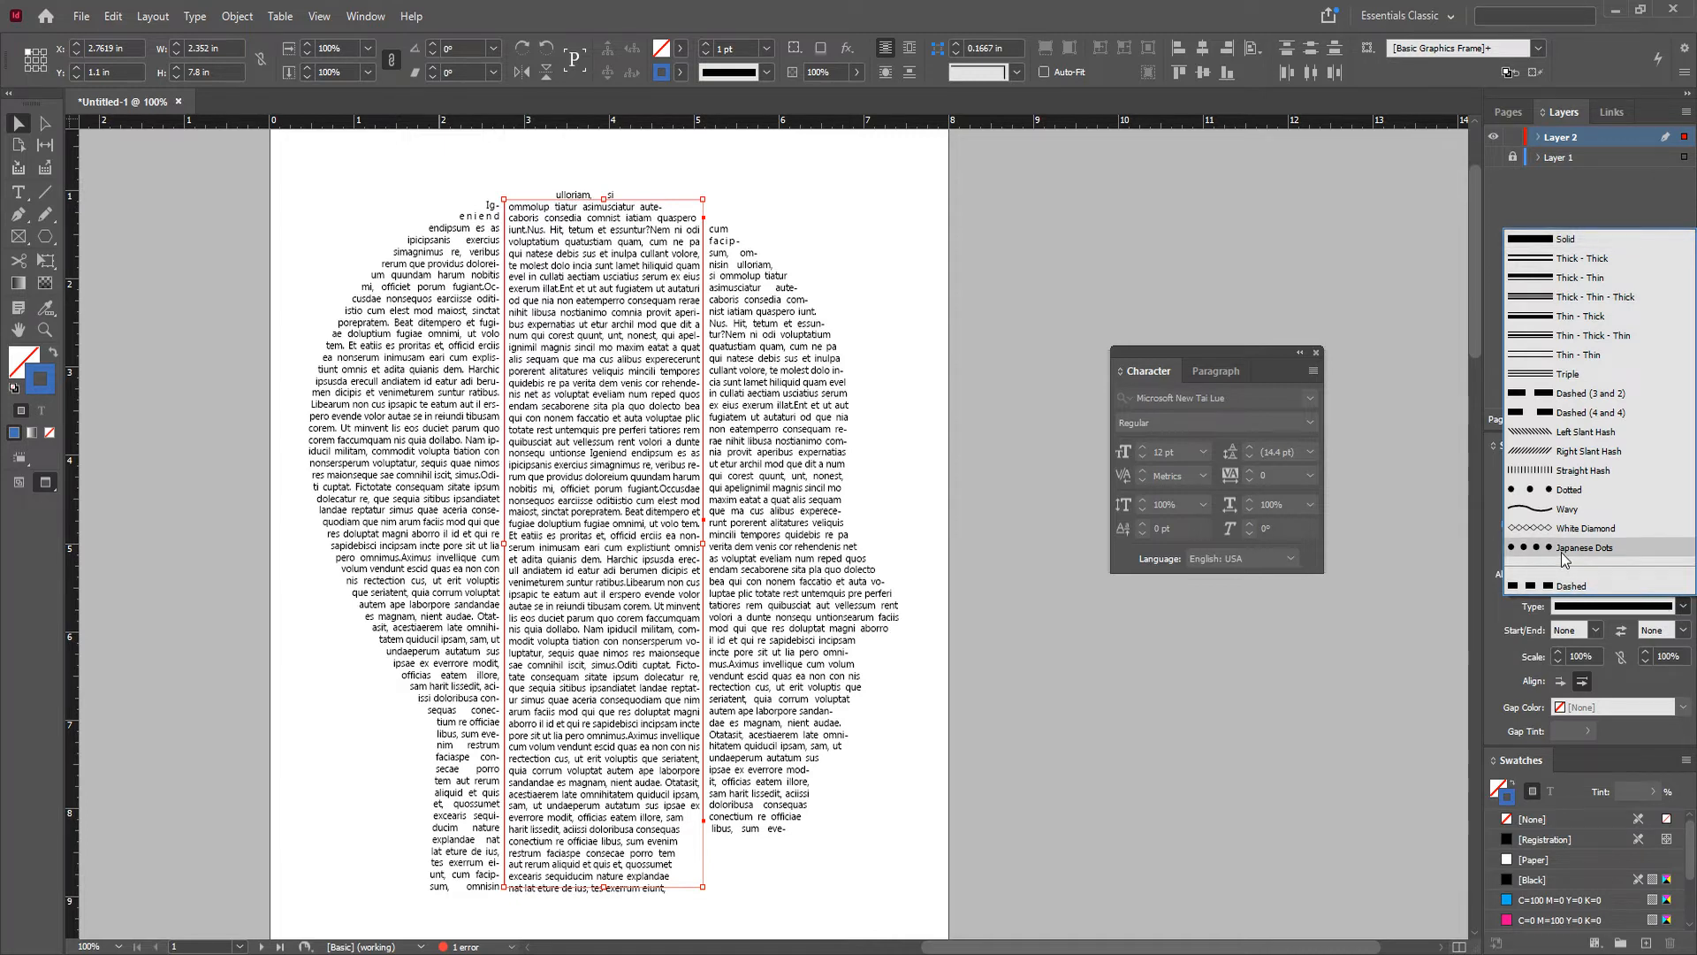
click(1562, 548)
click(1053, 284)
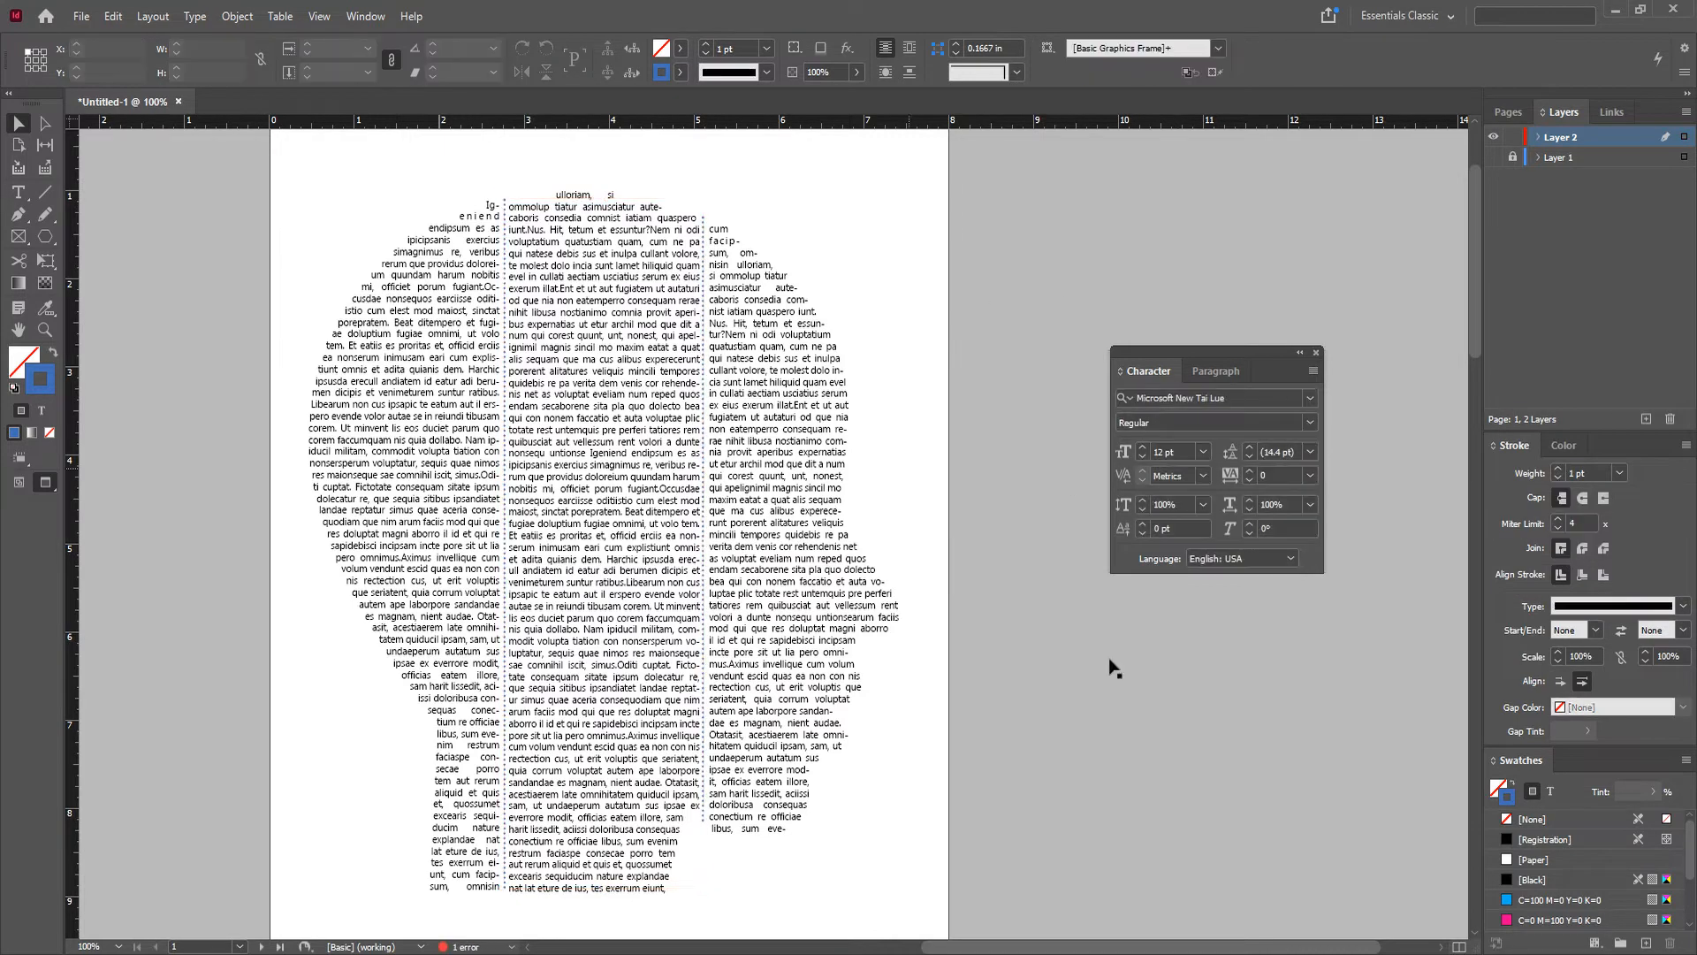
Step: Draw a circle about 1.54 in across and move it onto the text, over the gutter between the first two columns
drag(45, 236, 115, 270)
drag(901, 326, 1032, 463)
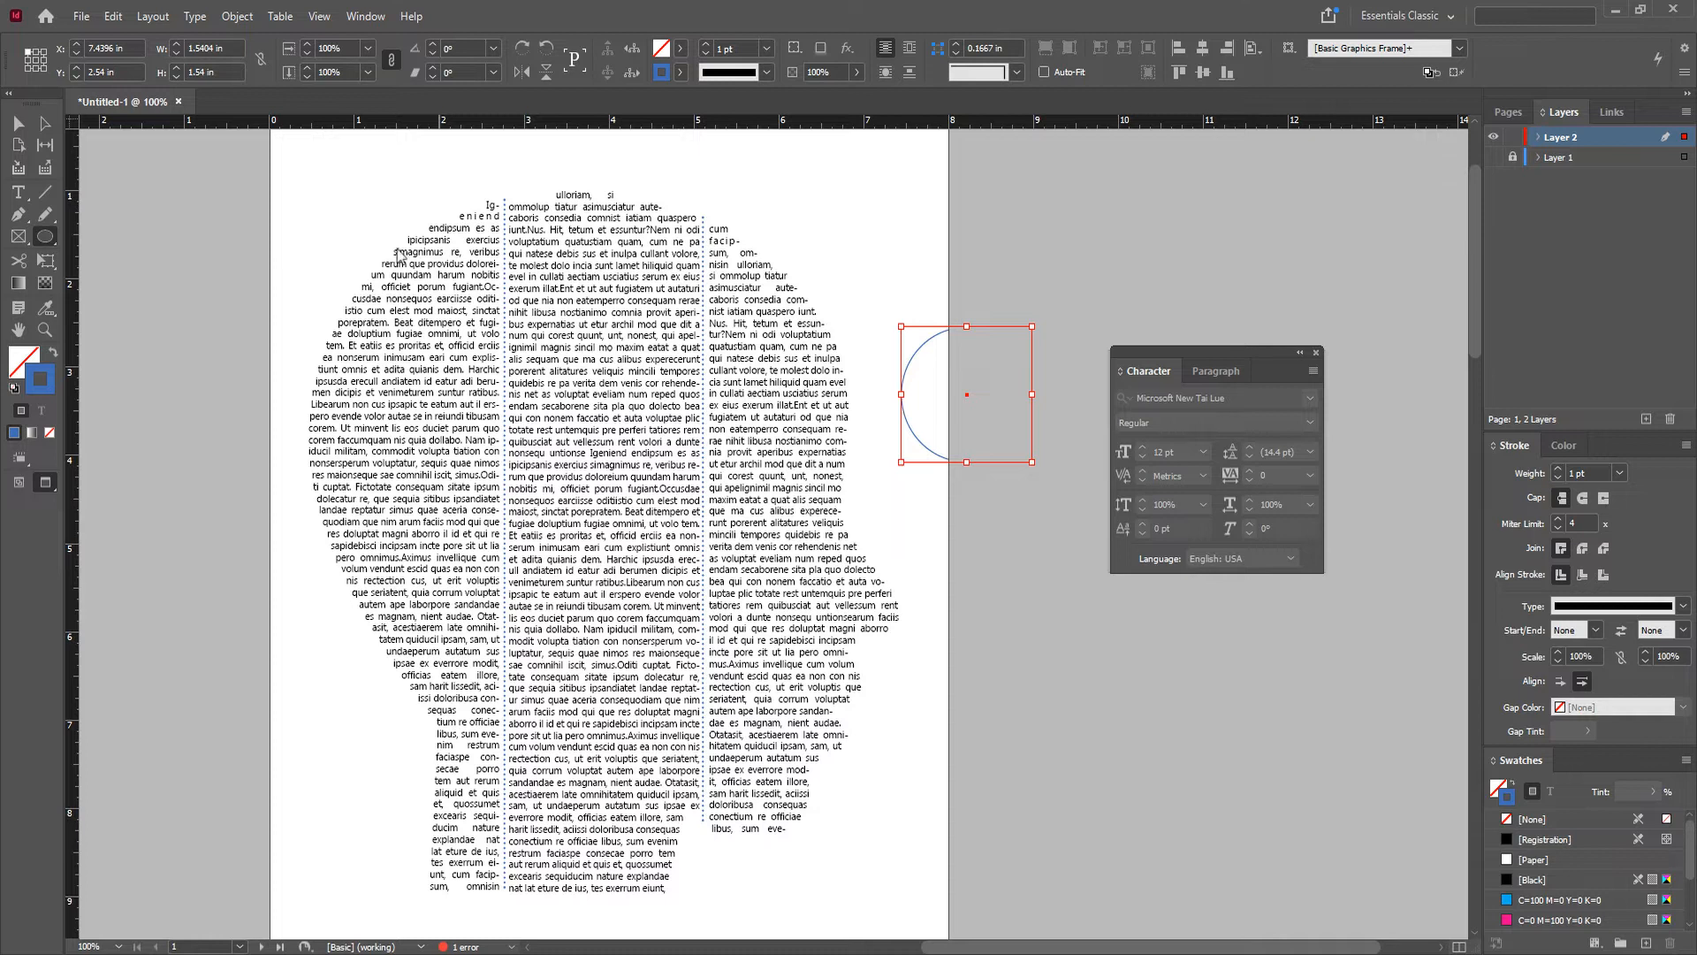
click(18, 123)
drag(913, 364, 469, 447)
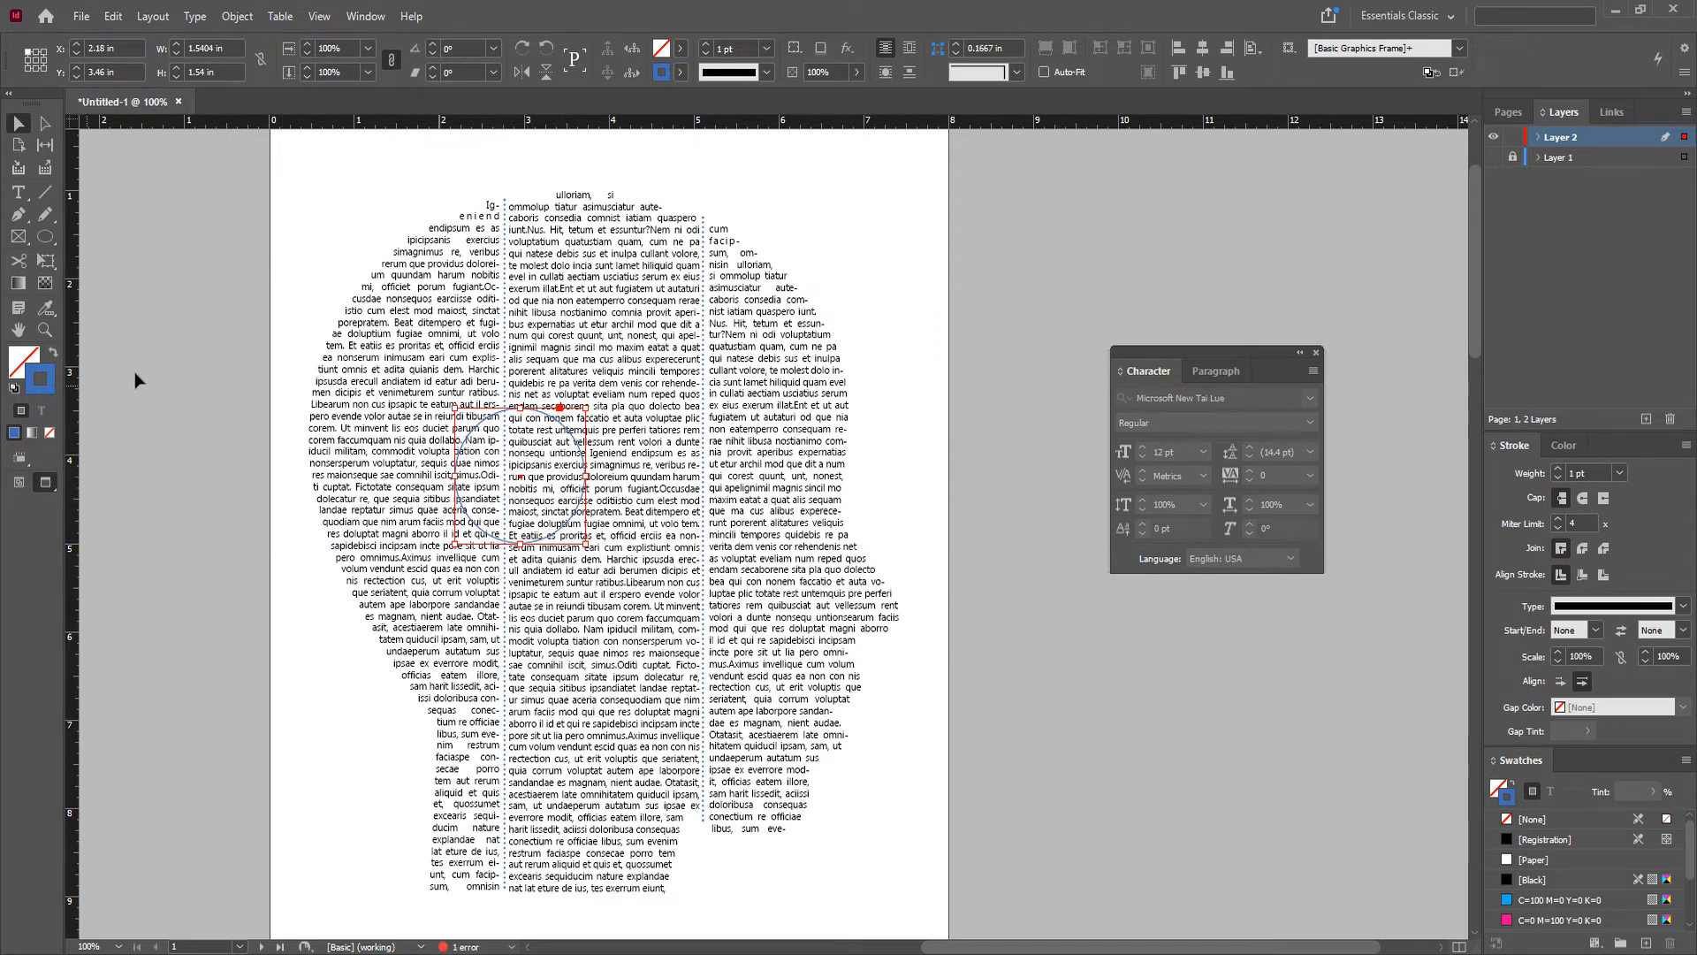
Step: Swap the circle's fill and stroke to make it solid blue, enlarge it to about 2.21 in across, and reposition it over the first gutter
click(54, 352)
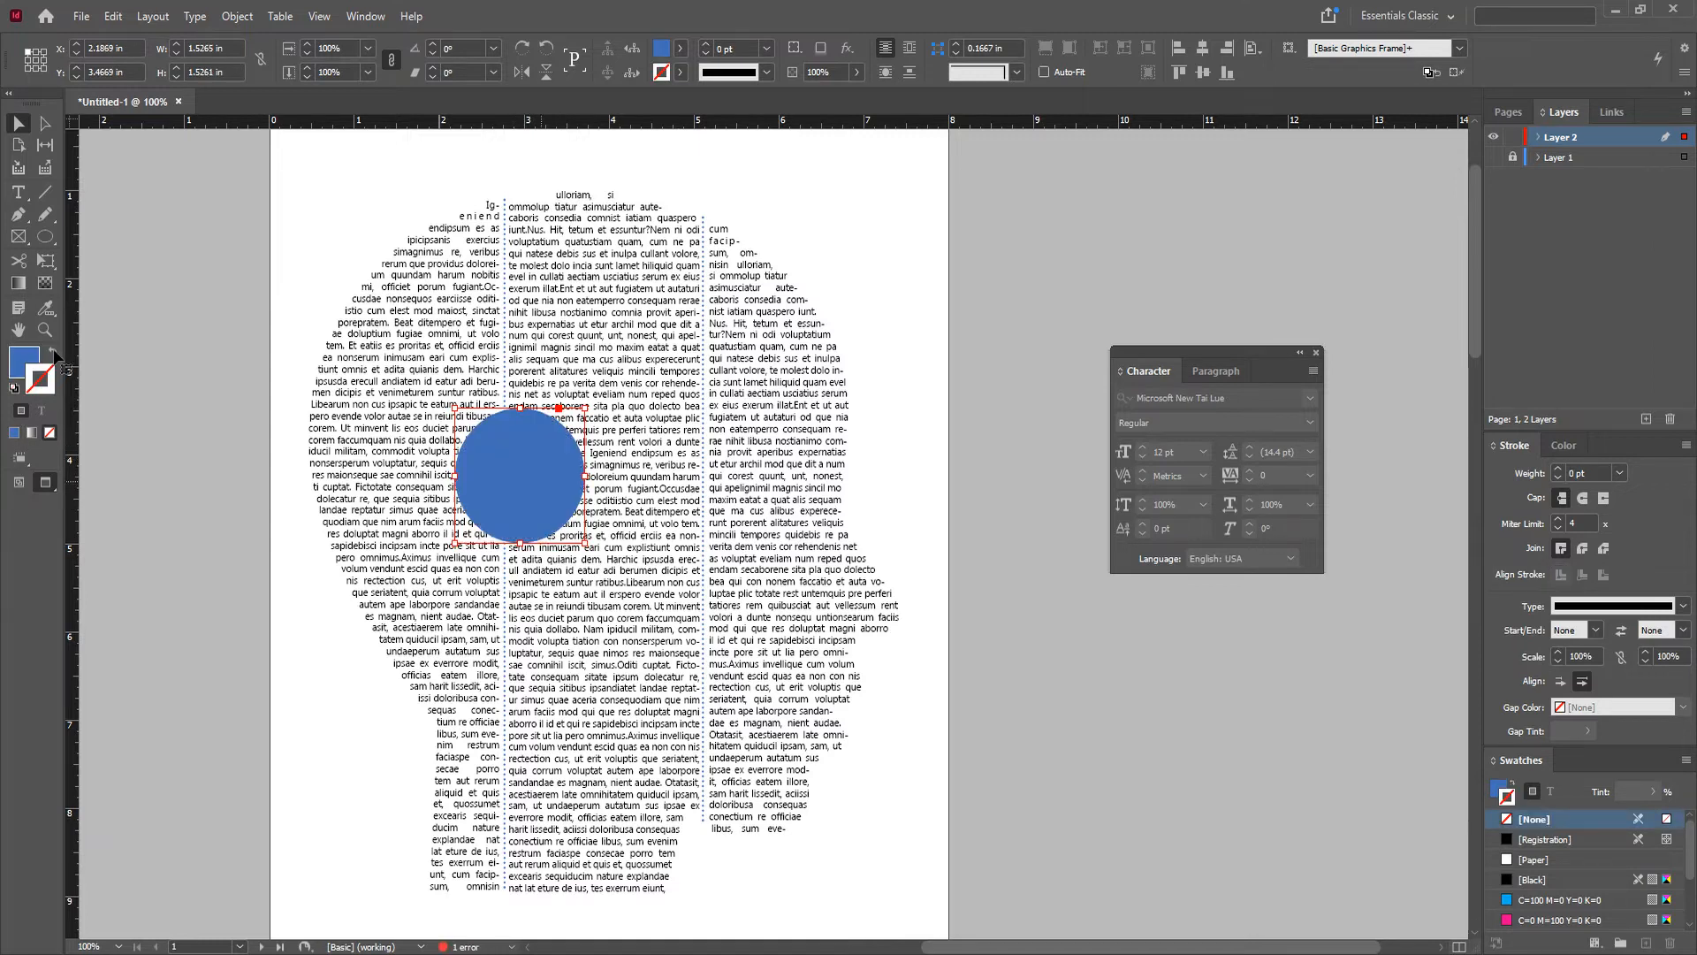
drag(584, 541, 642, 587)
drag(569, 507, 527, 454)
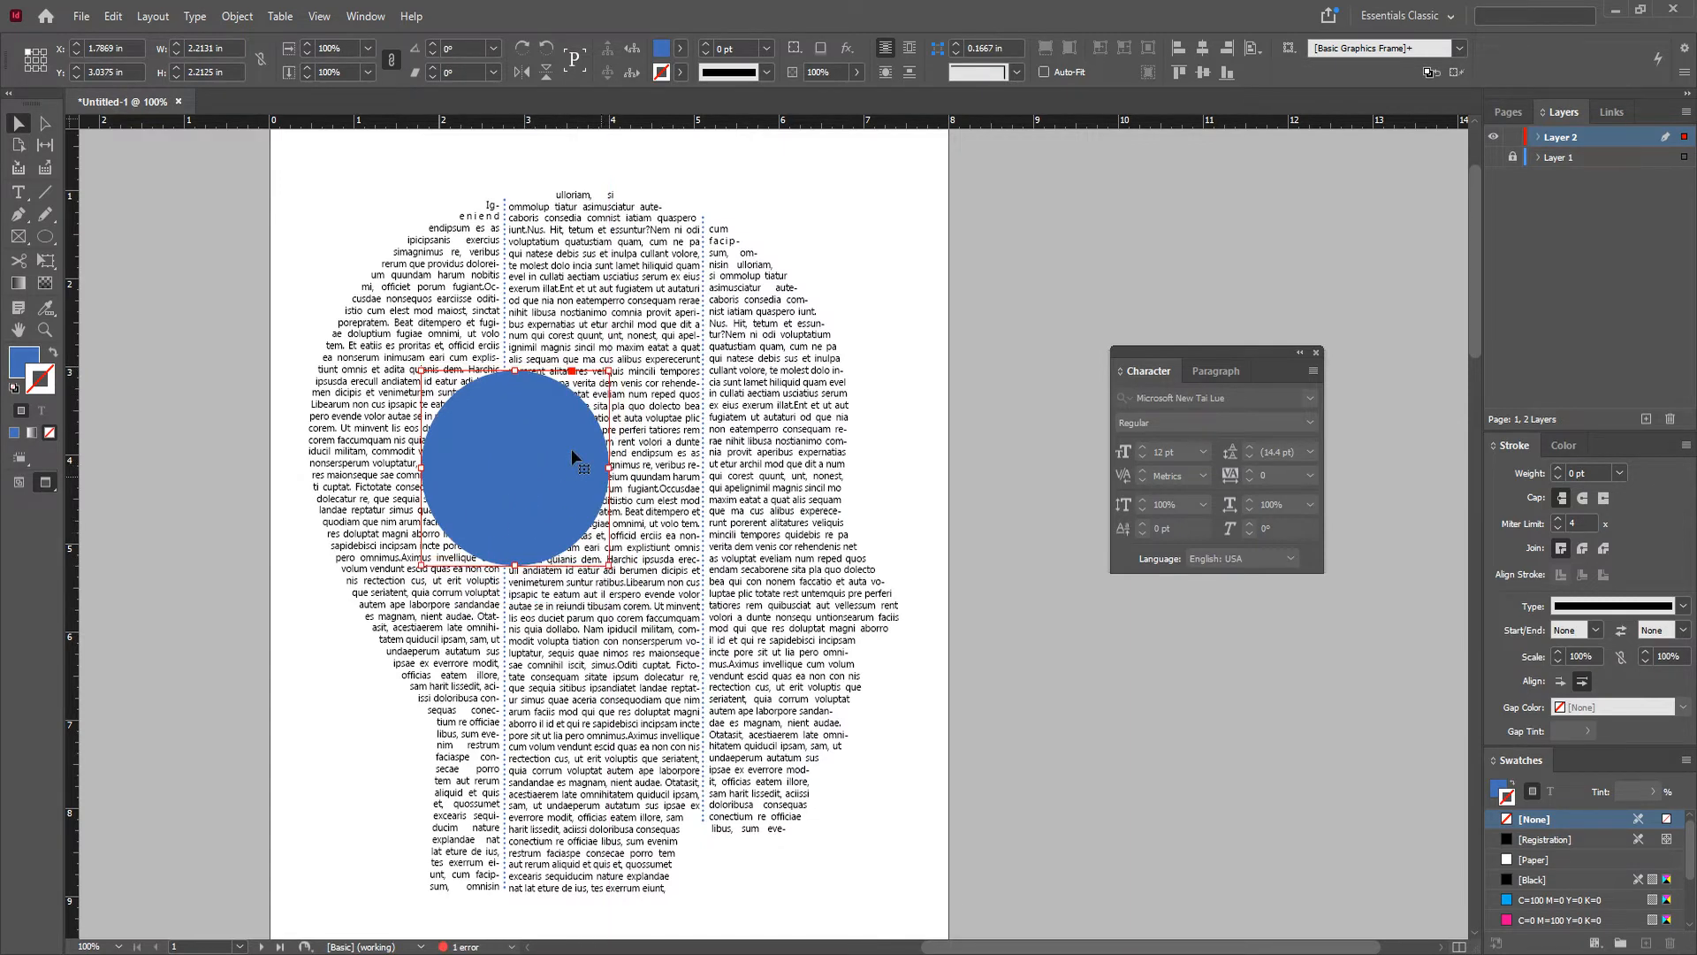
Step: Switch the circle back to a blue outline without fill, and wrap the text around its shape with a 0.0625 in offset
key(ctrl+space)
ctrl+click(548, 400)
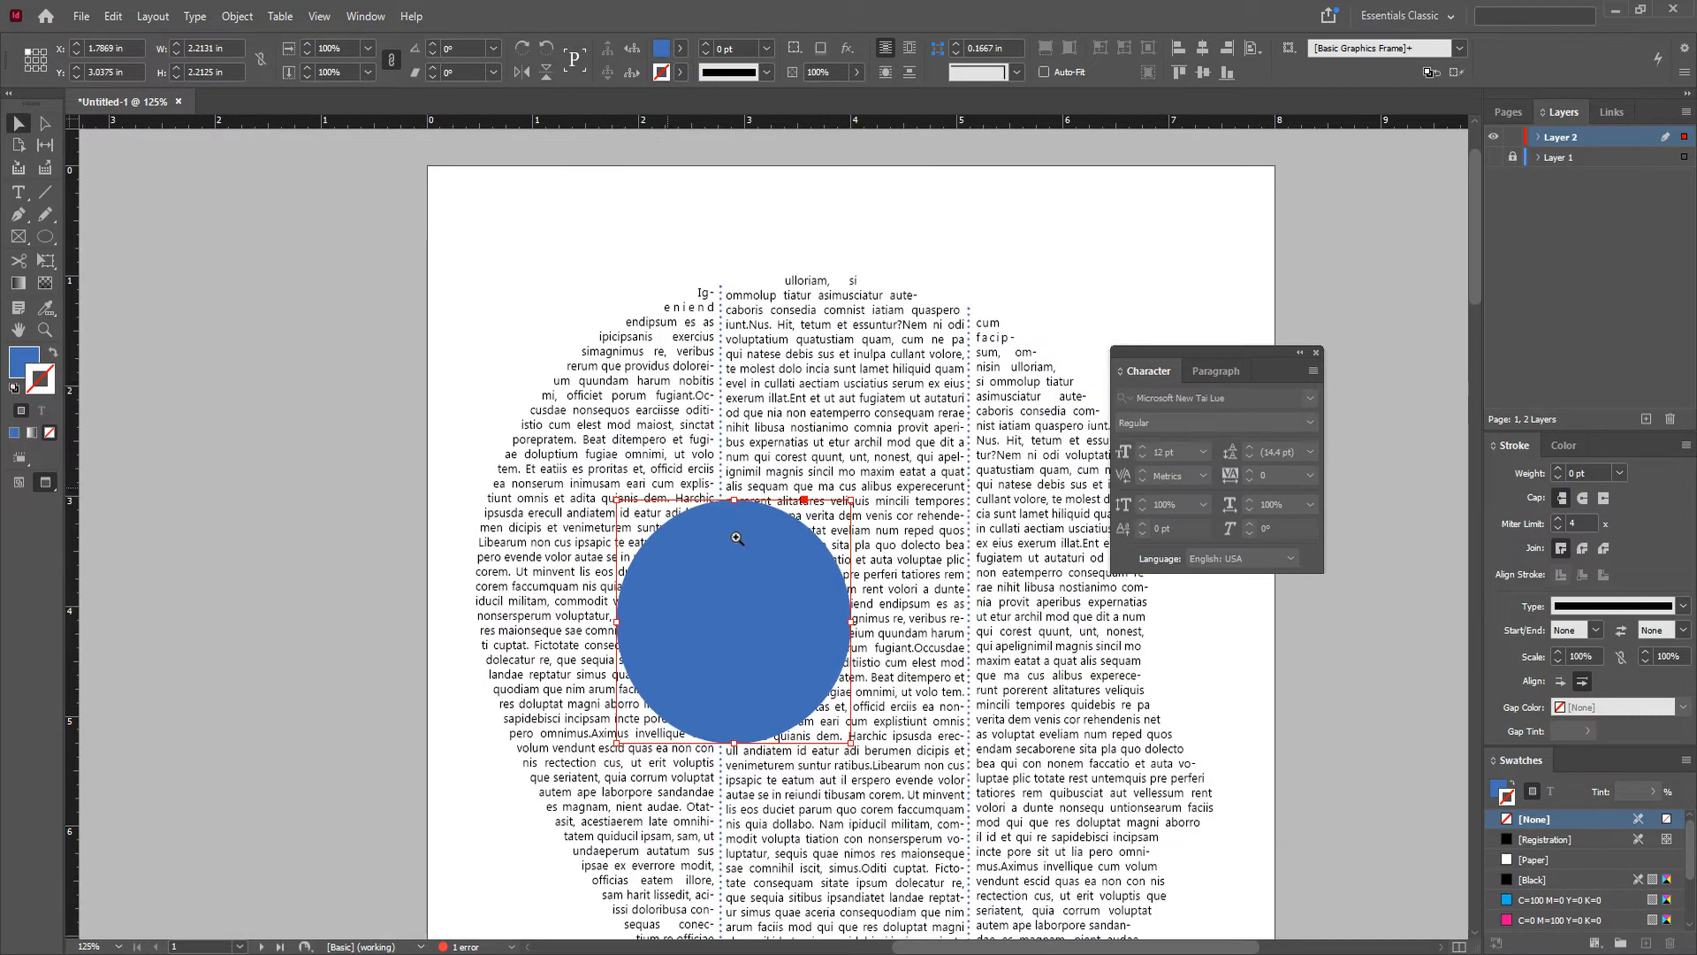
ctrl+click(736, 537)
drag(1229, 364, 295, 723)
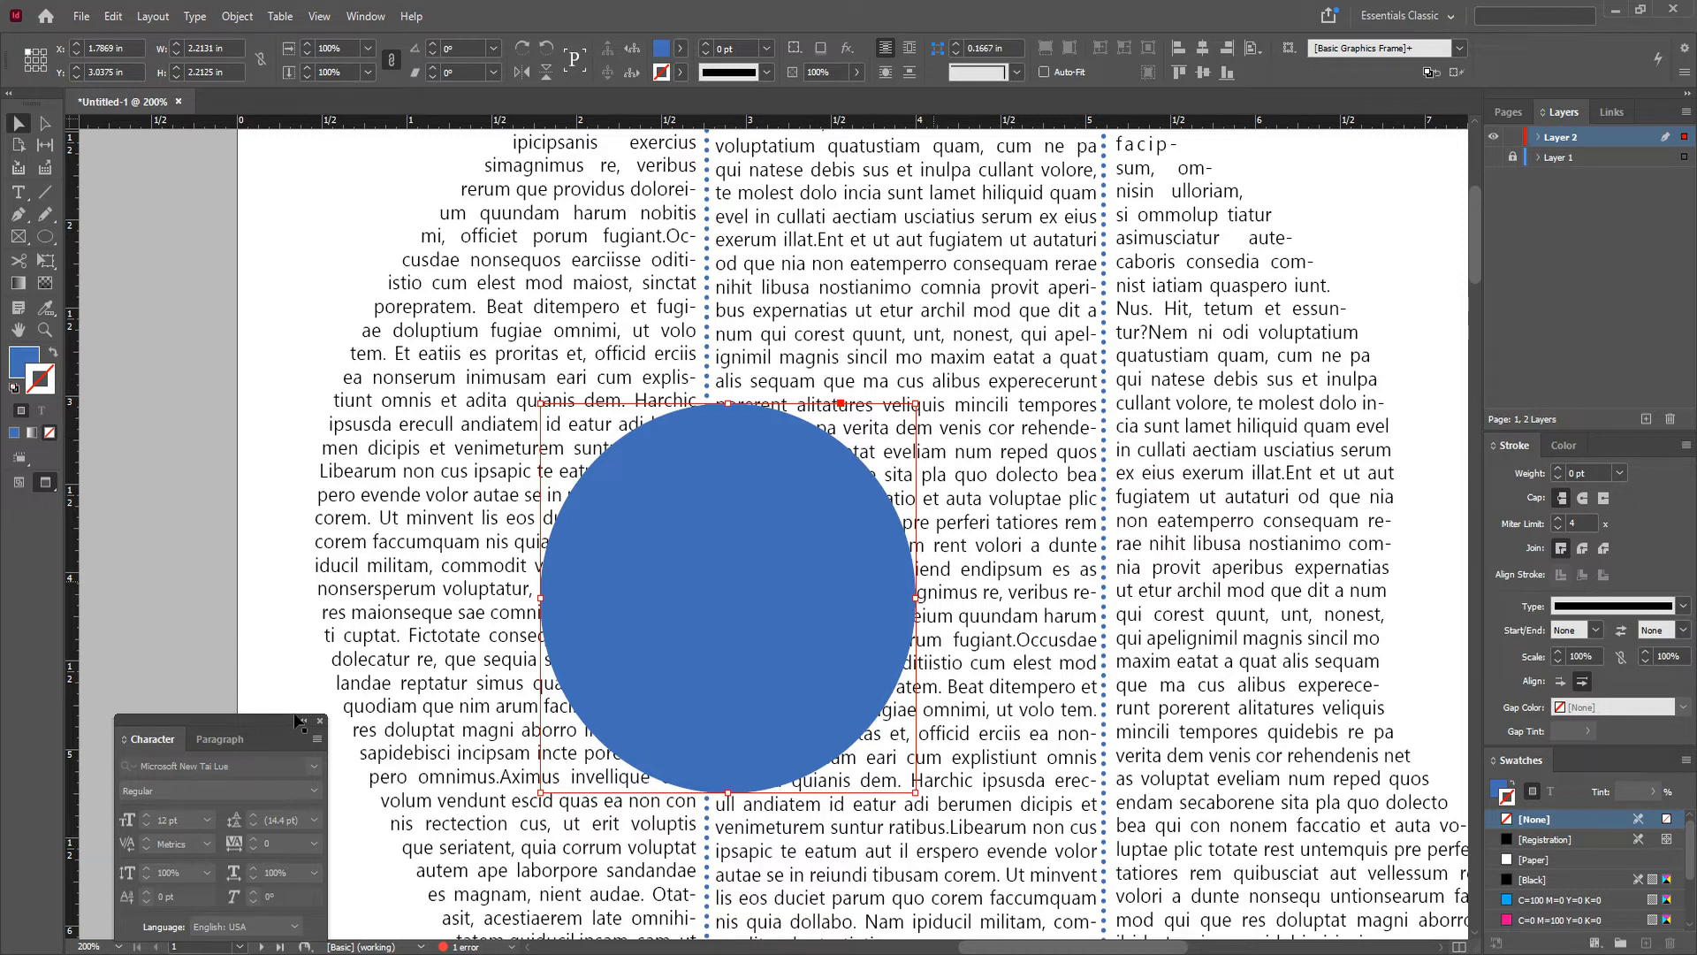
click(51, 349)
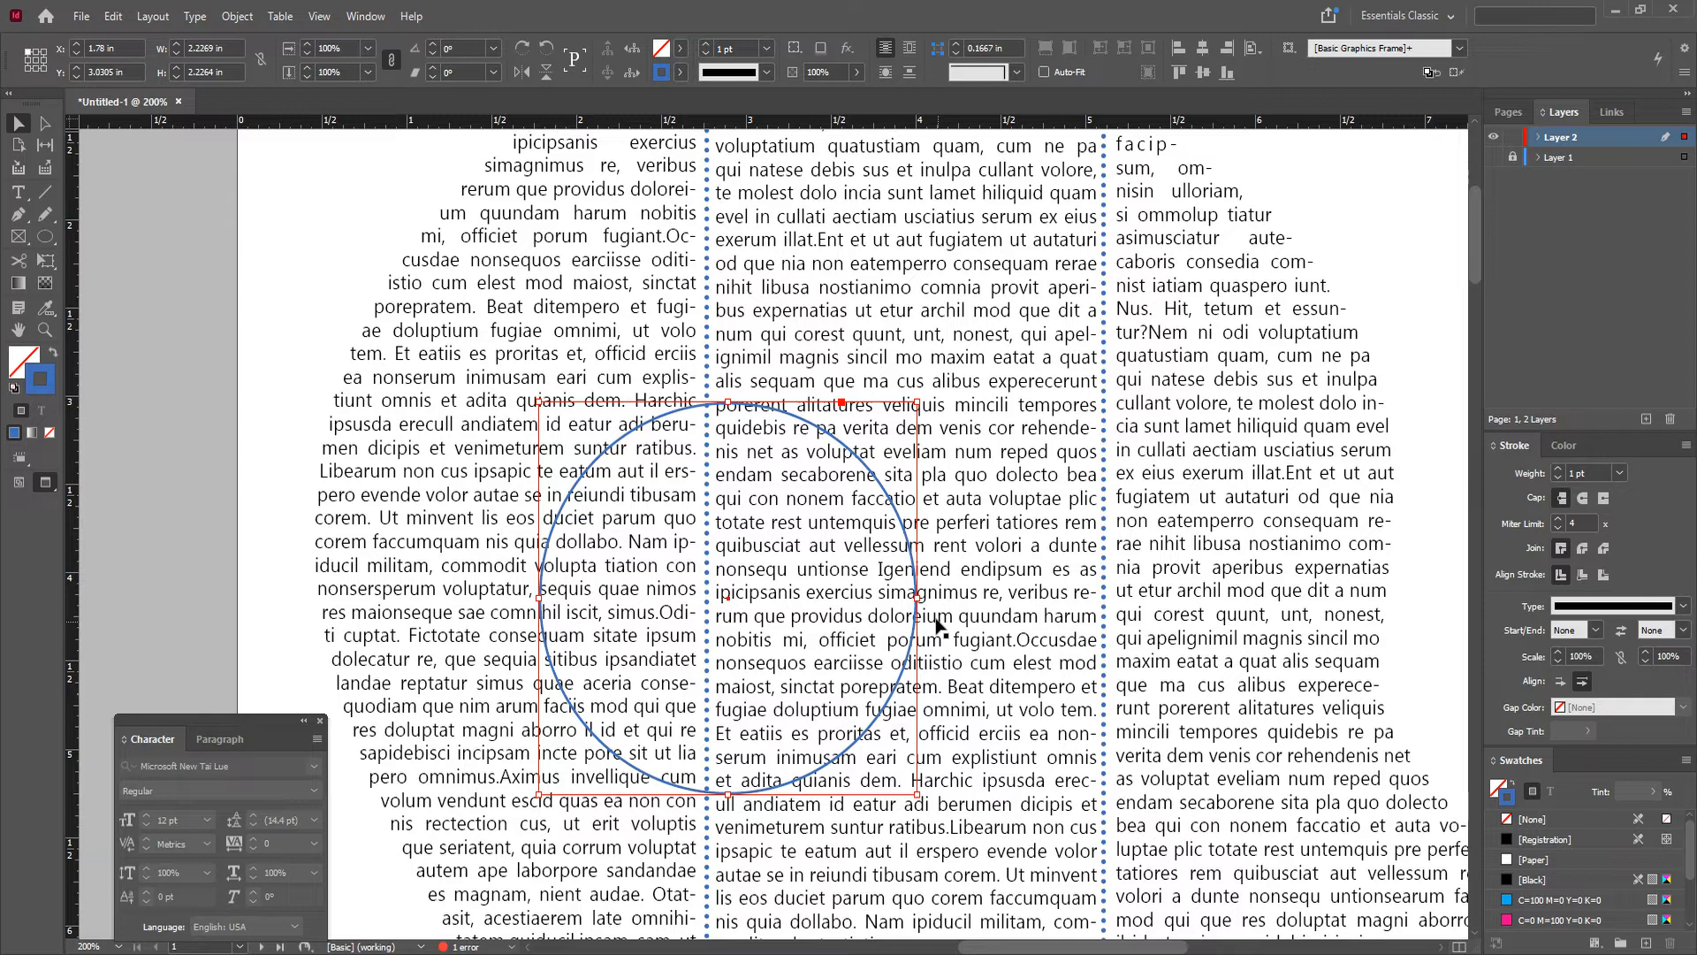
click(364, 16)
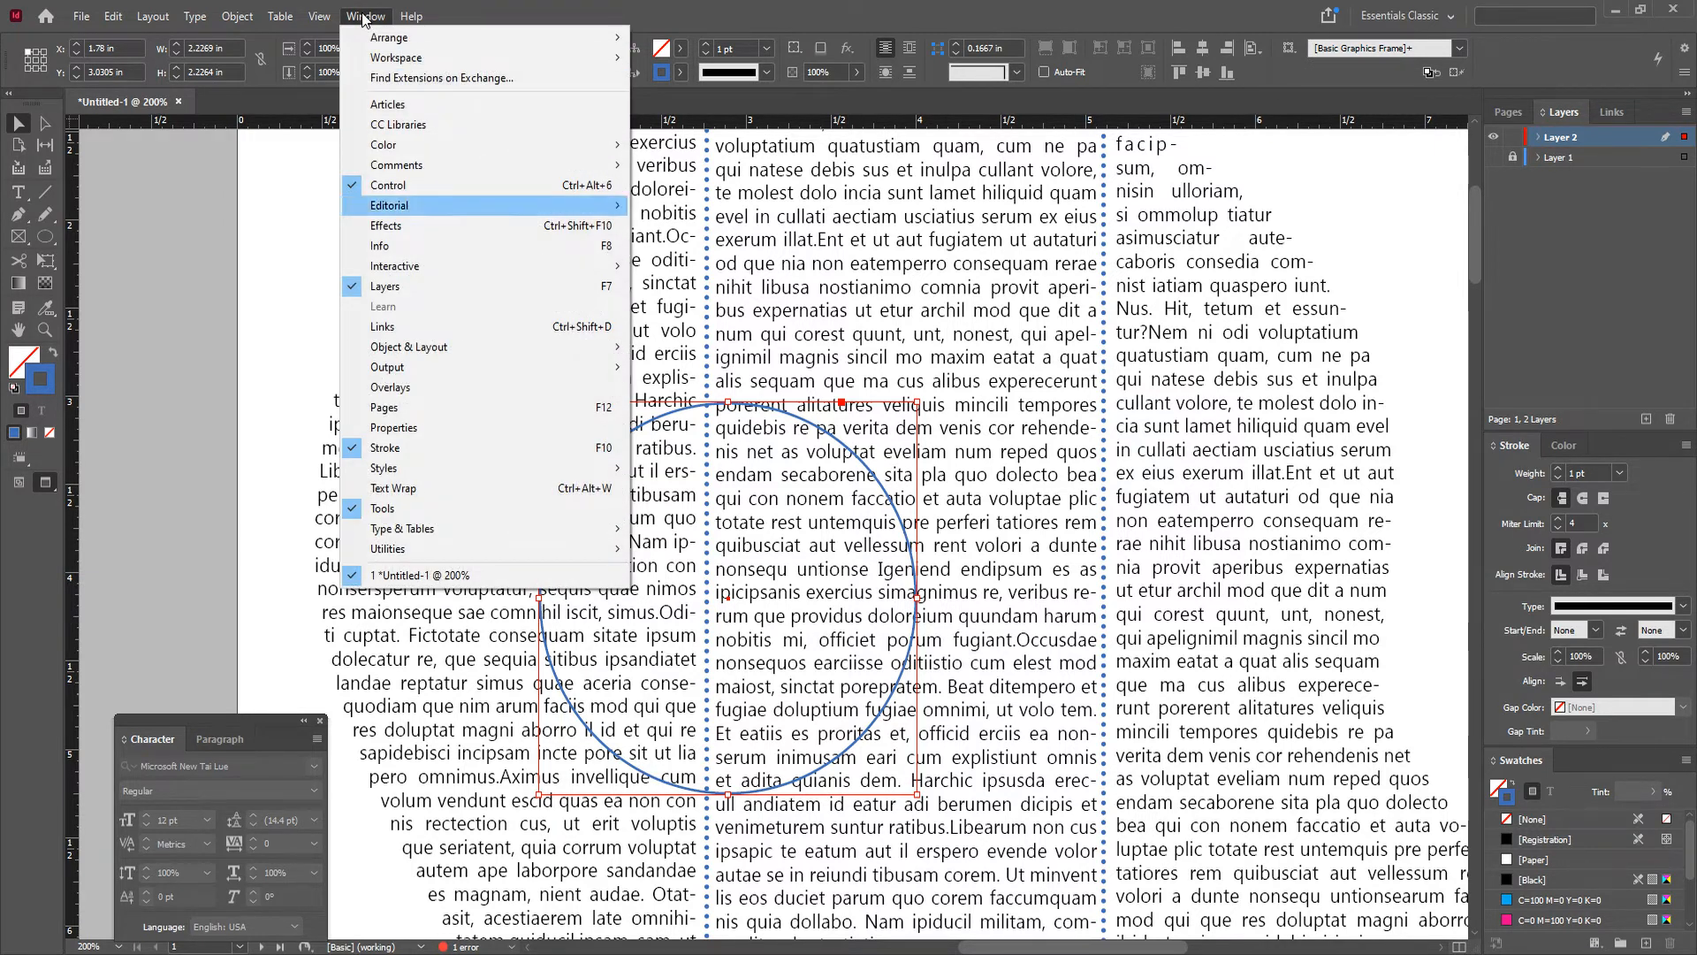
click(425, 489)
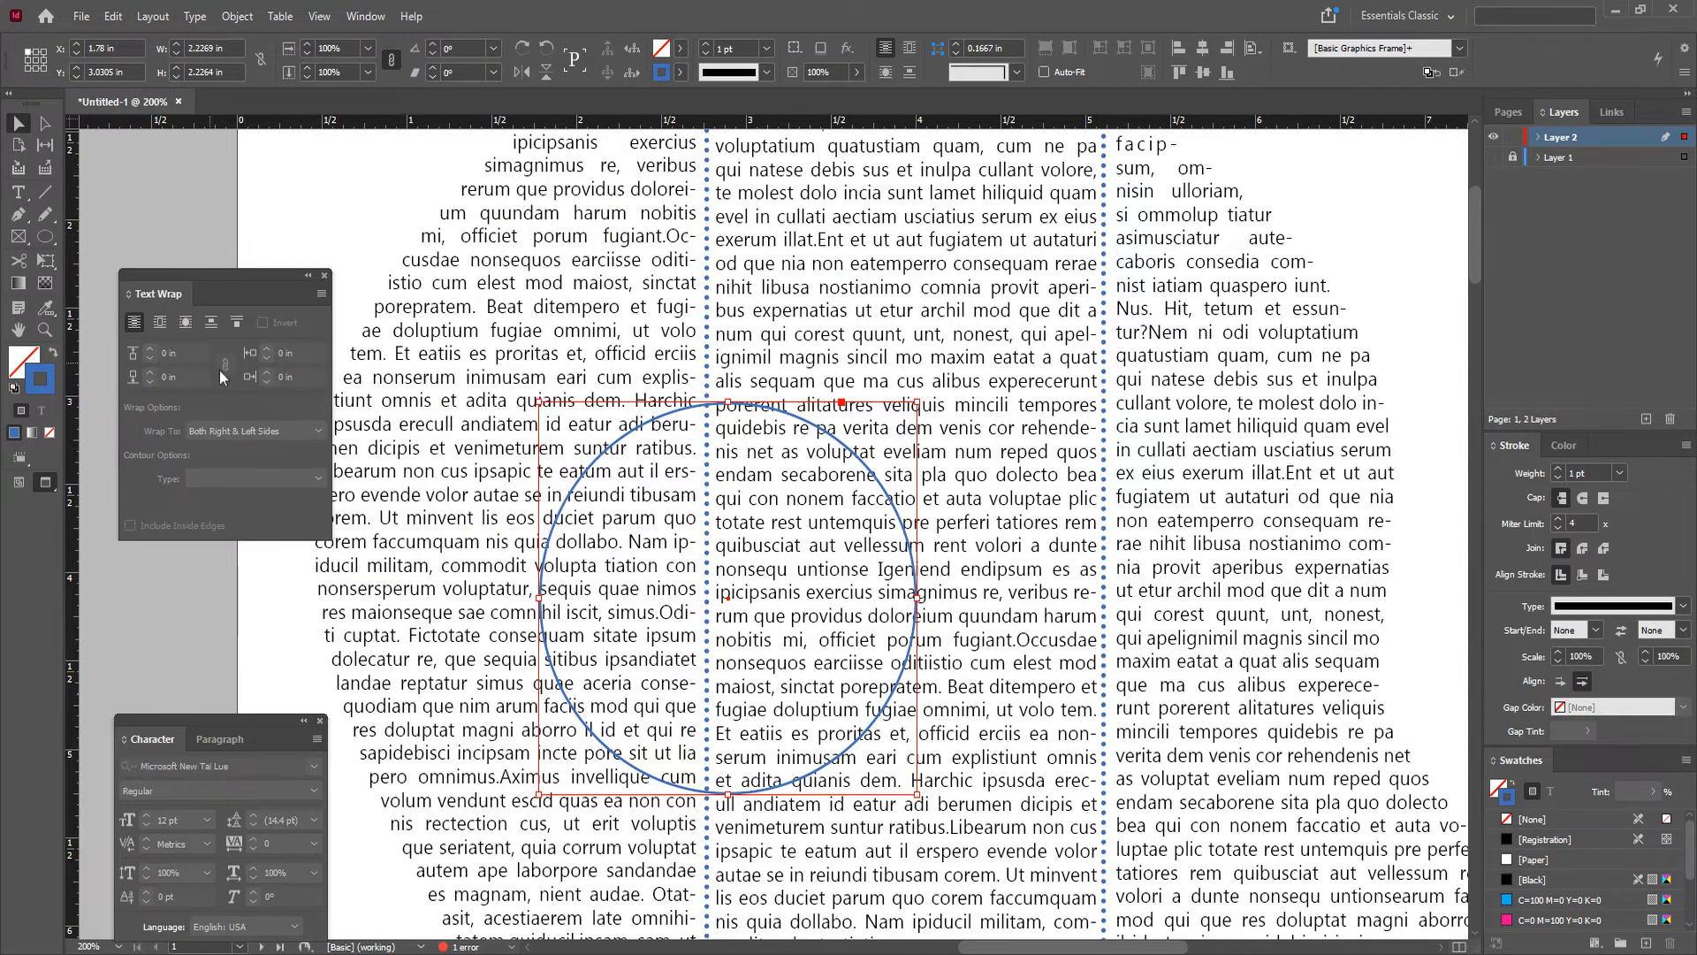
click(187, 325)
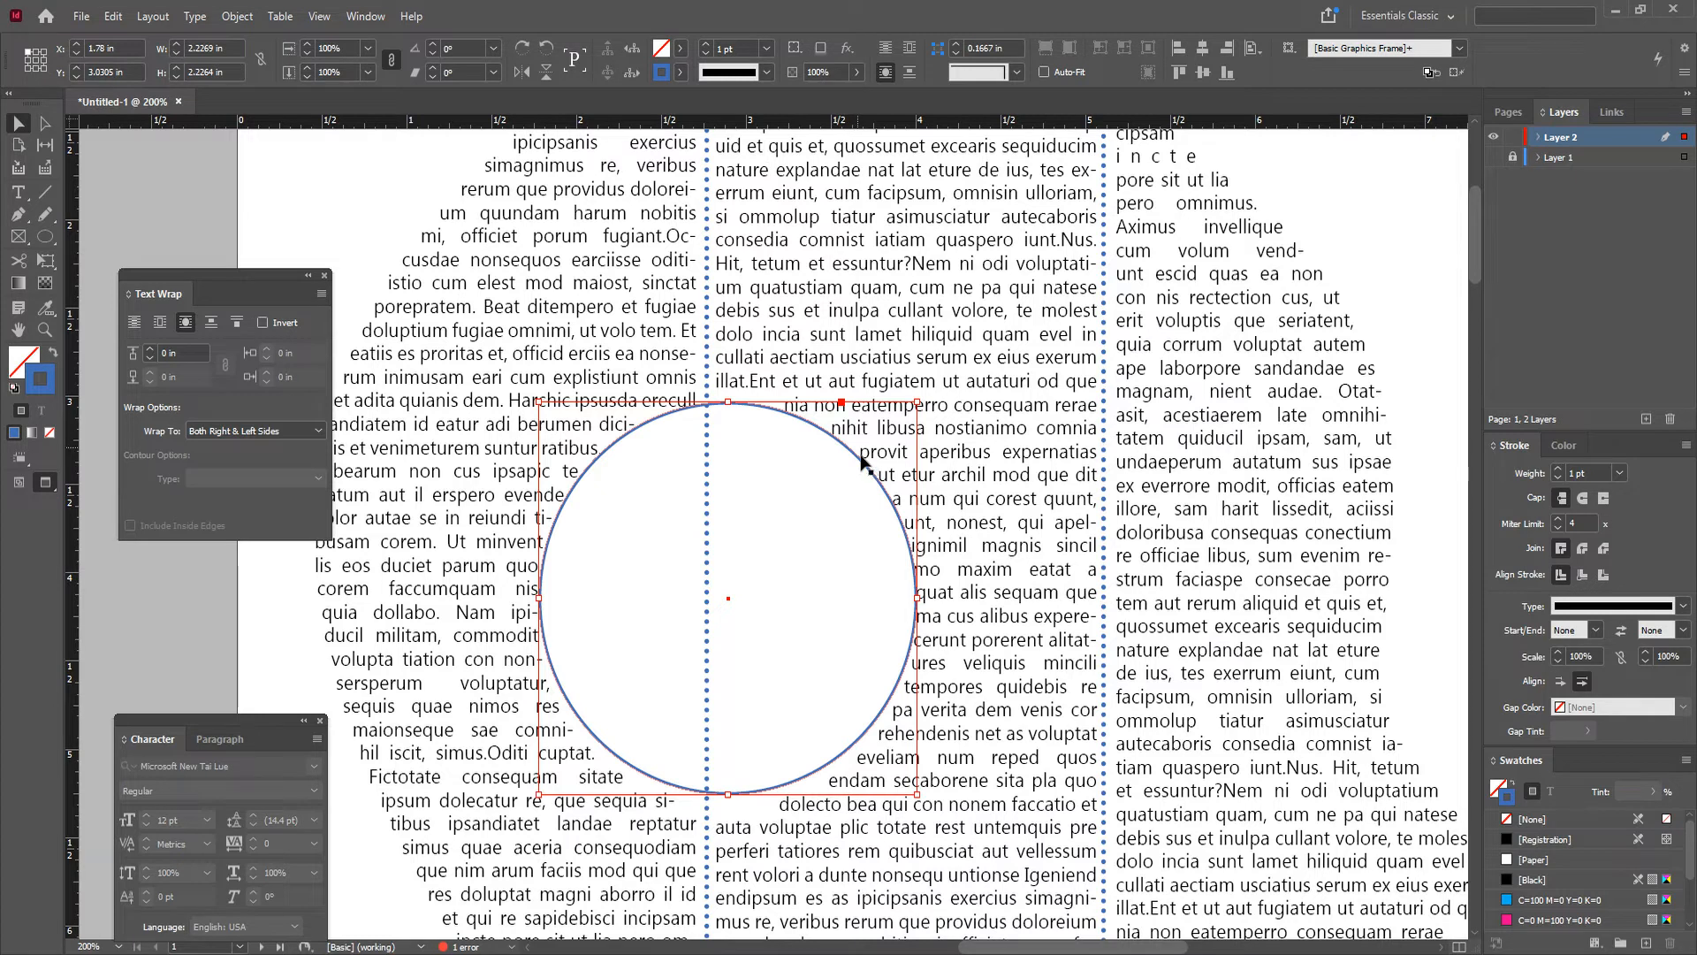
click(152, 350)
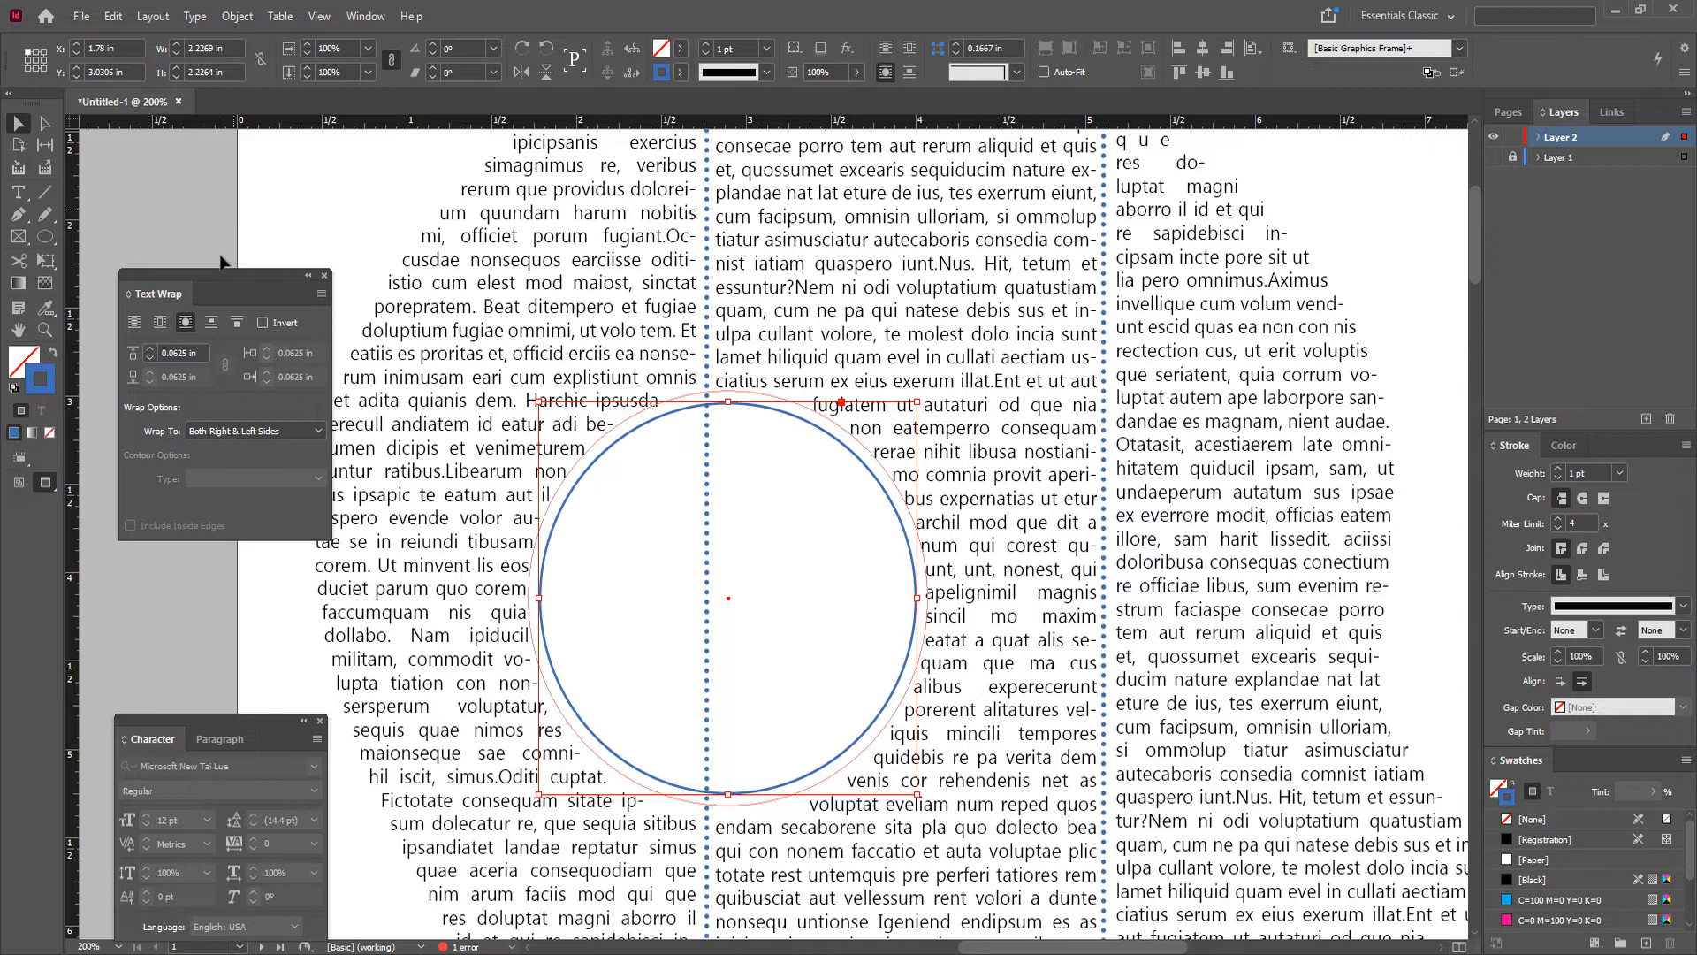
click(267, 210)
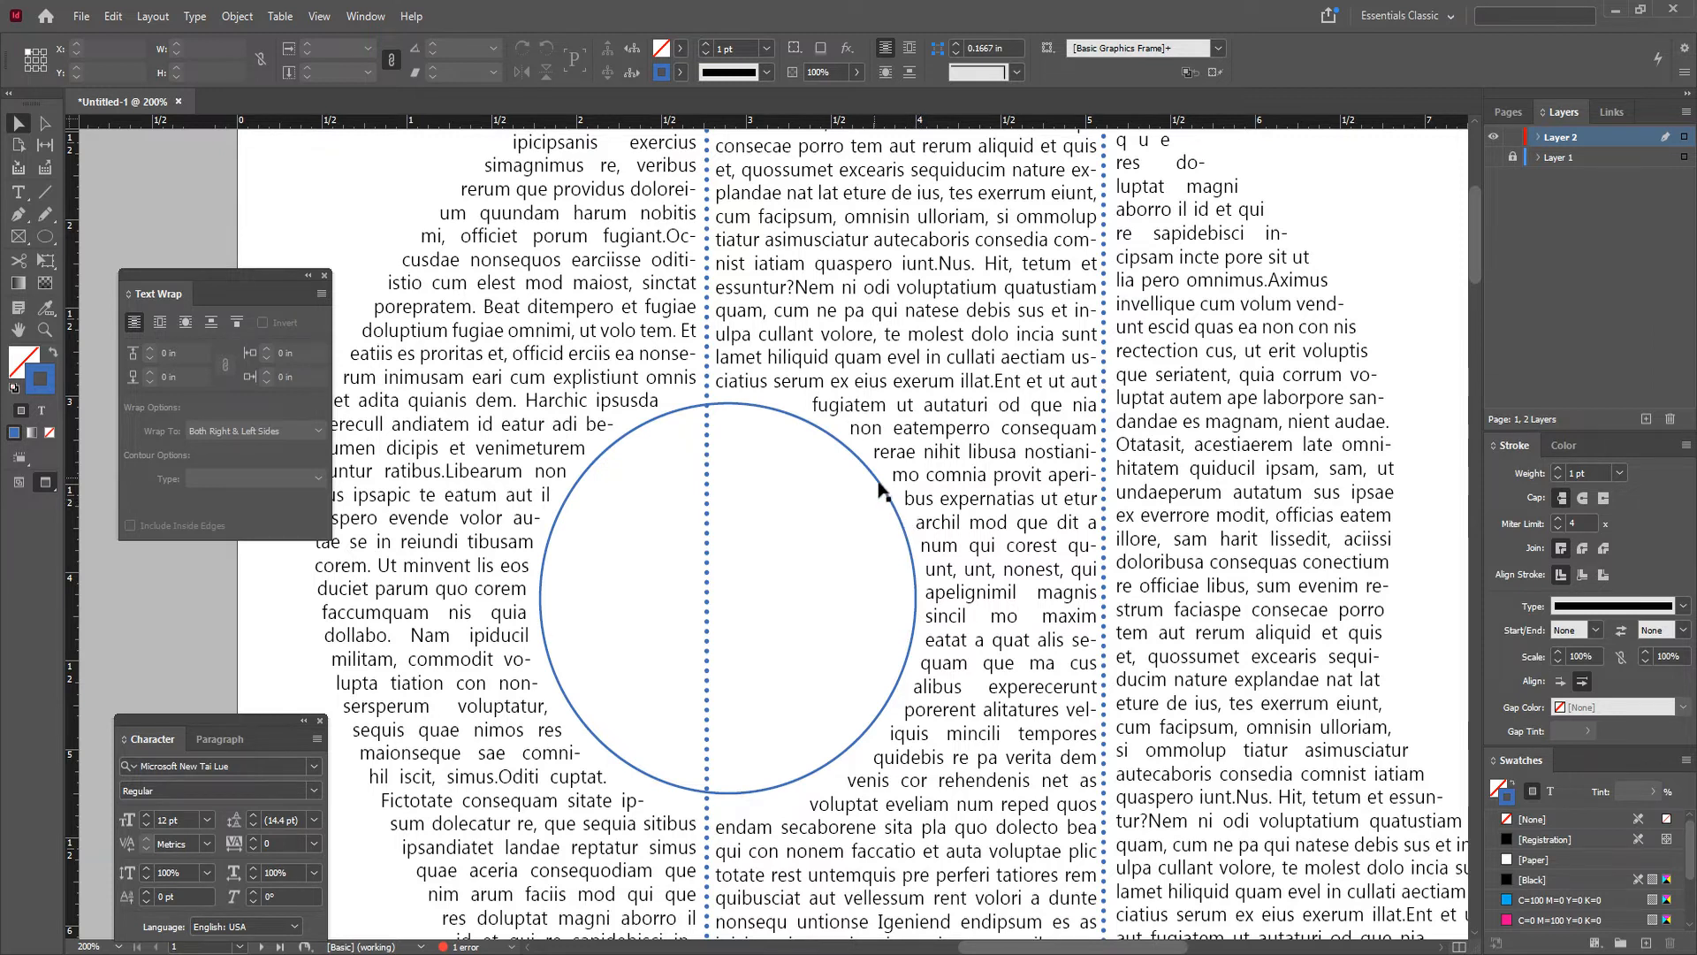
Step: Make the circle solid blue with no outline again, and shift it to about X 1.65 in, Y 3.13 in
click(875, 485)
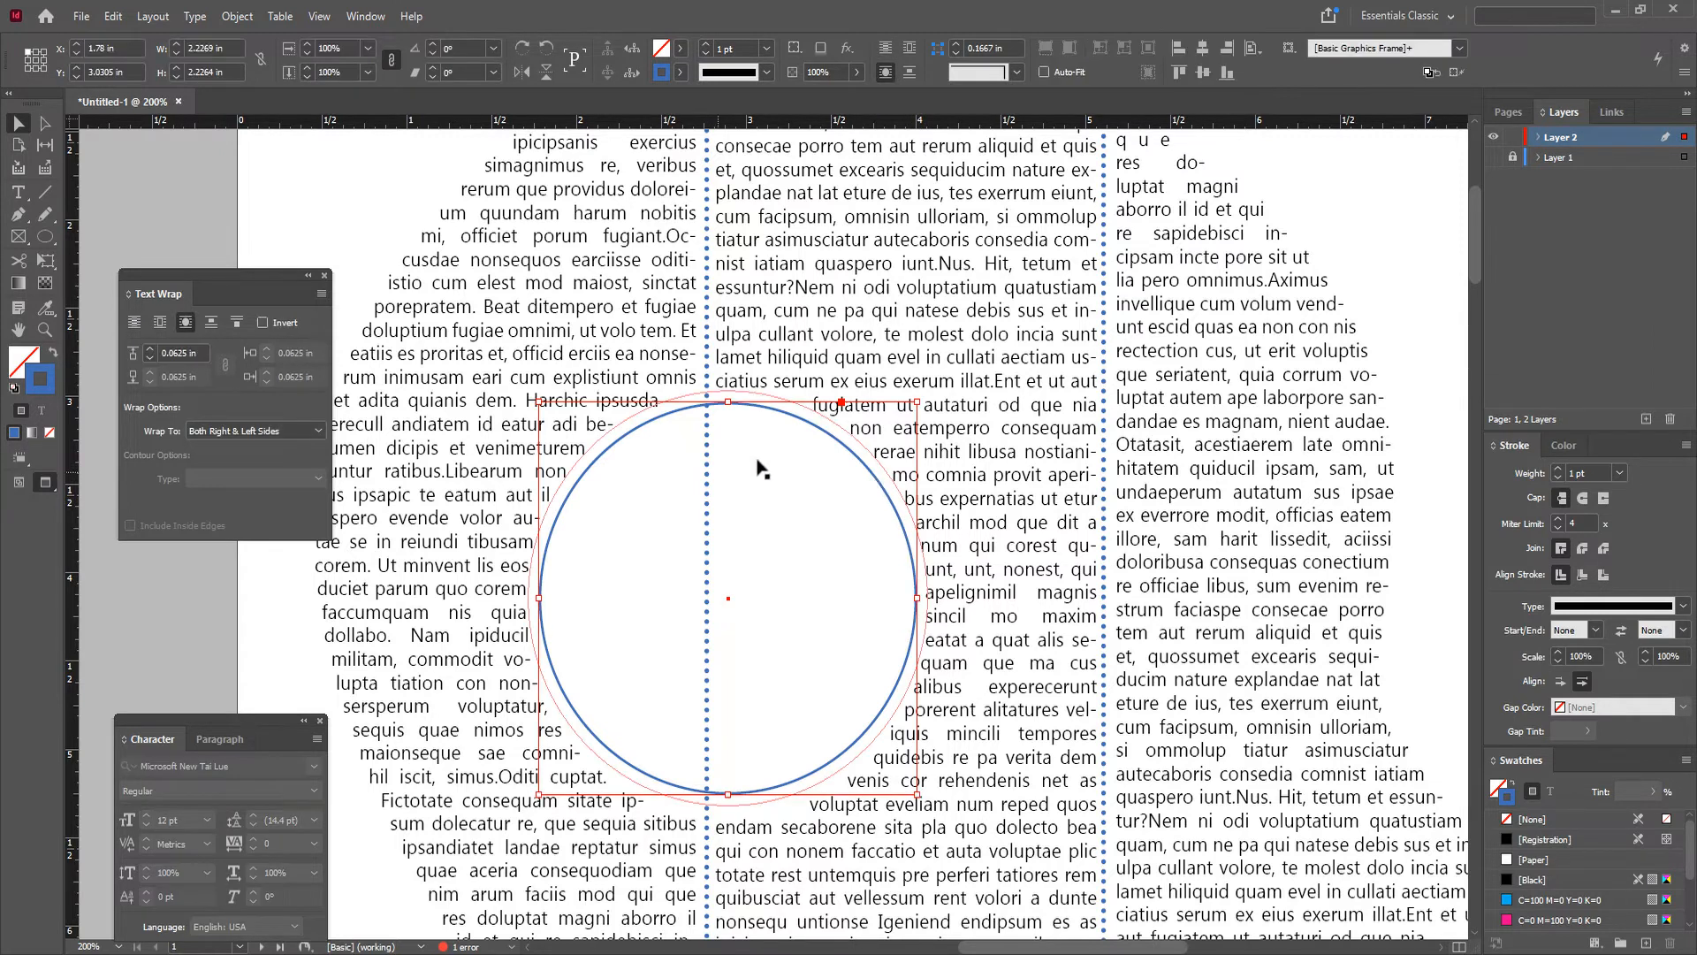
click(51, 353)
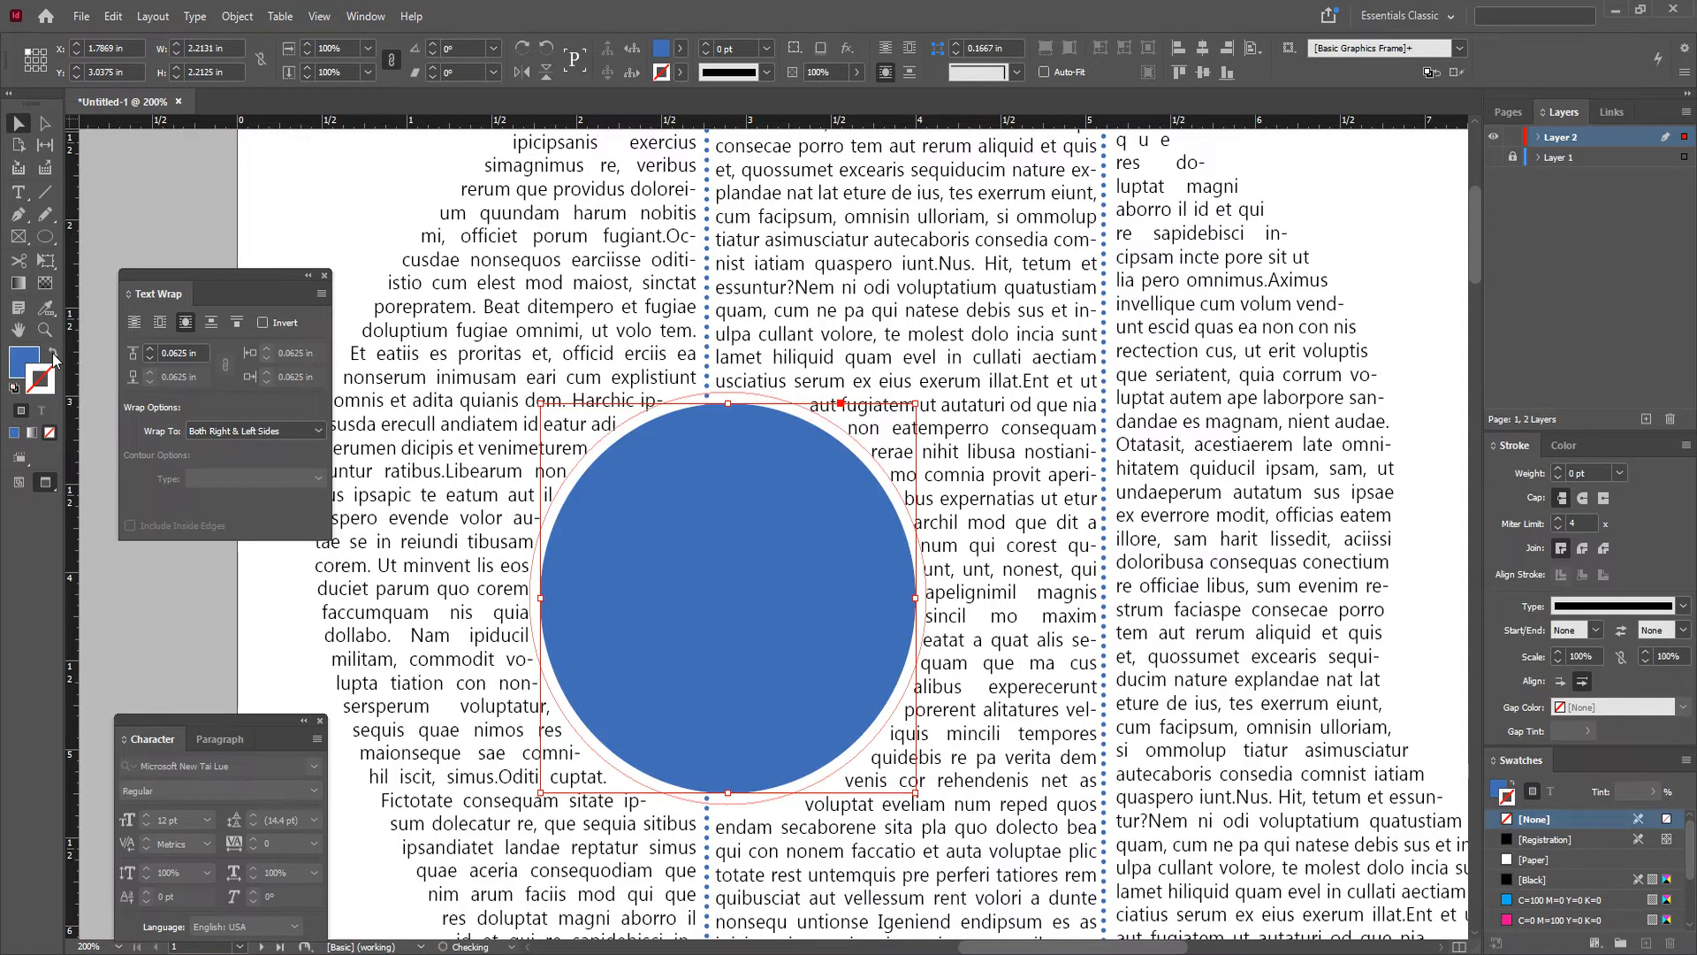
click(143, 219)
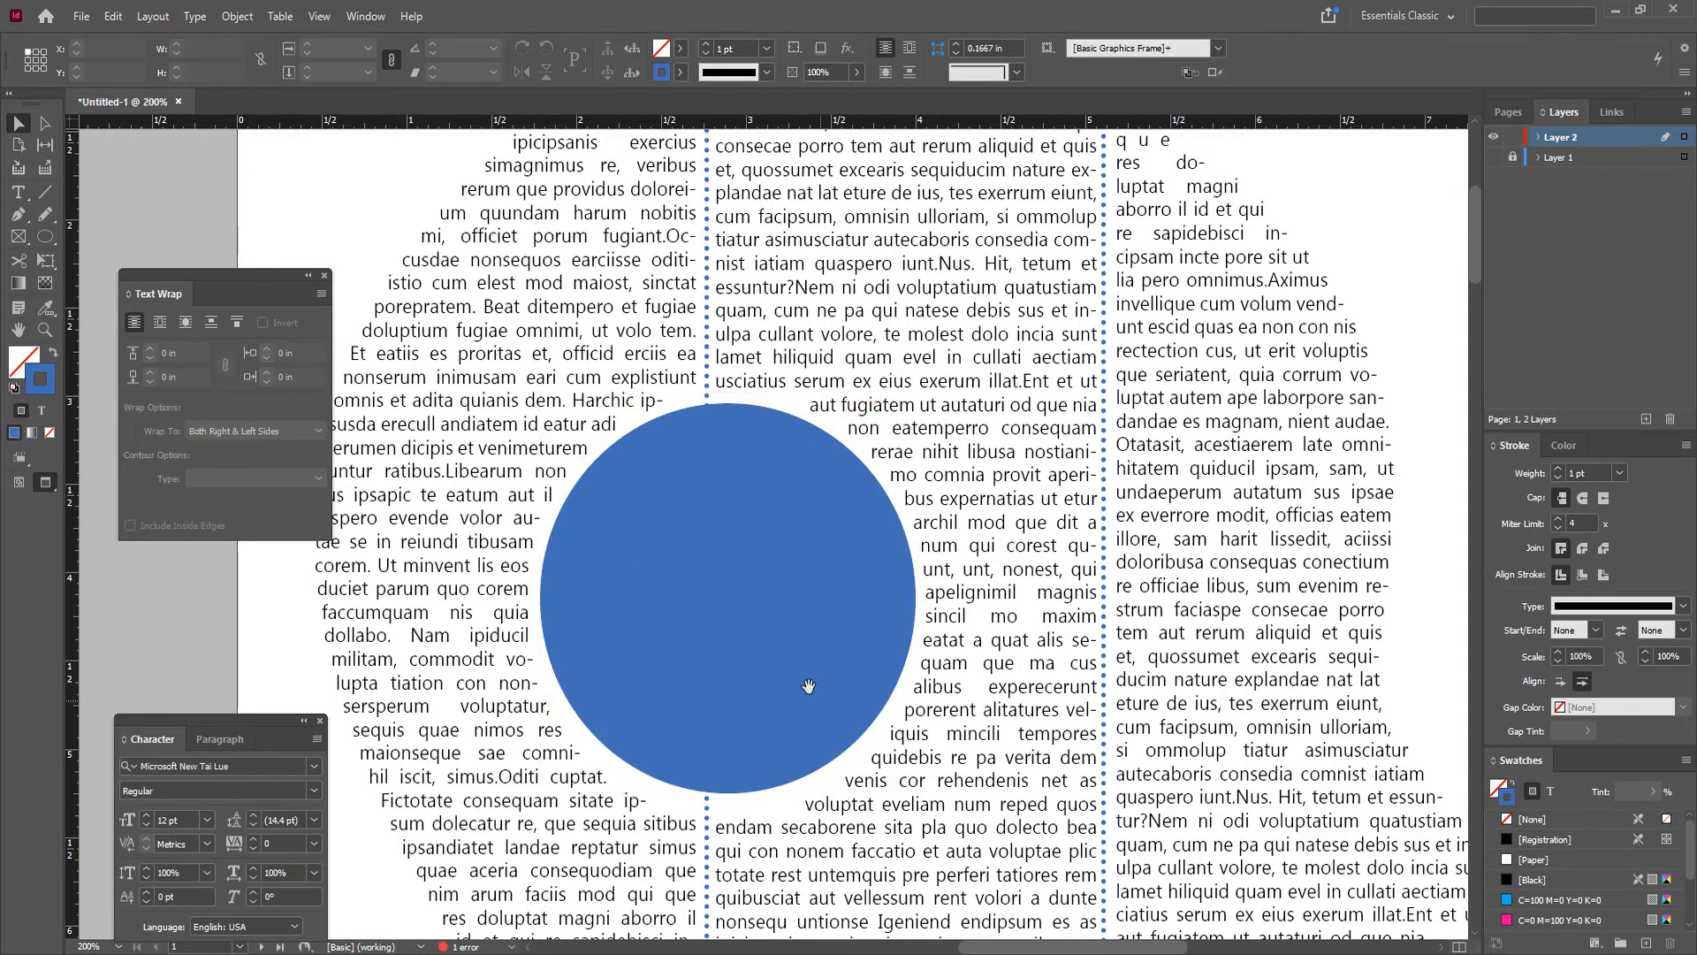
key(ctrl+minus)
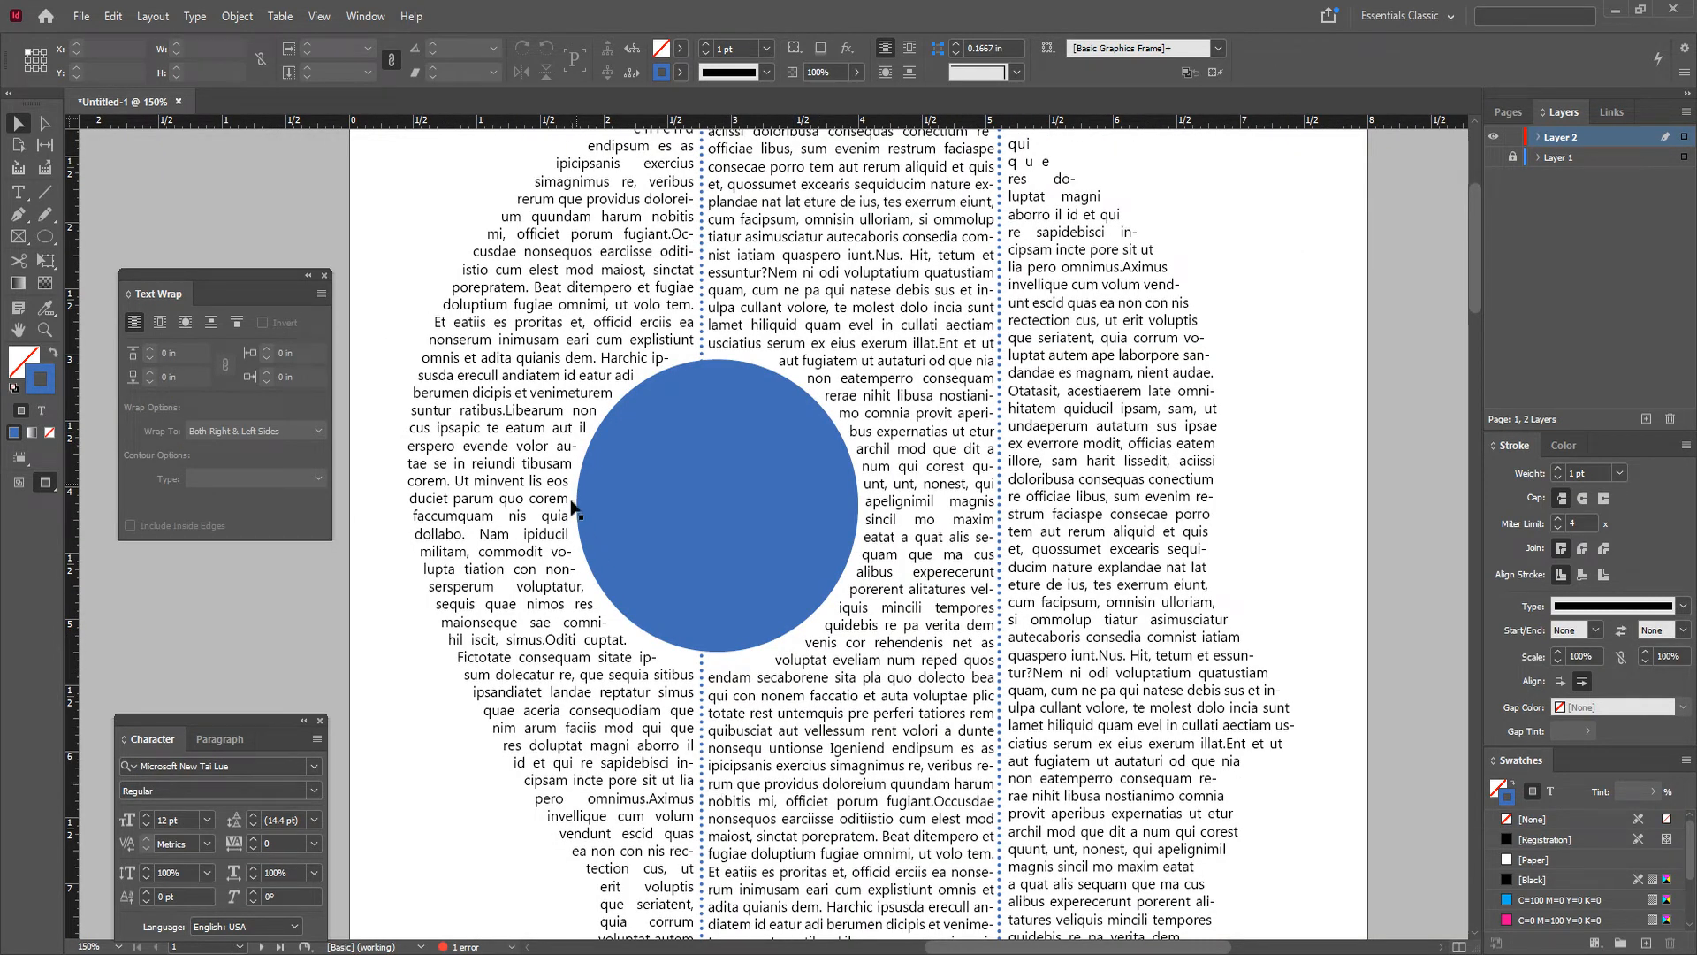
key(ctrl+minus)
mouse_move(715, 501)
mouse_down()
mouse_move(915, 537)
mouse_move(583, 388)
mouse_move(566, 435)
mouse_move(693, 491)
mouse_up()
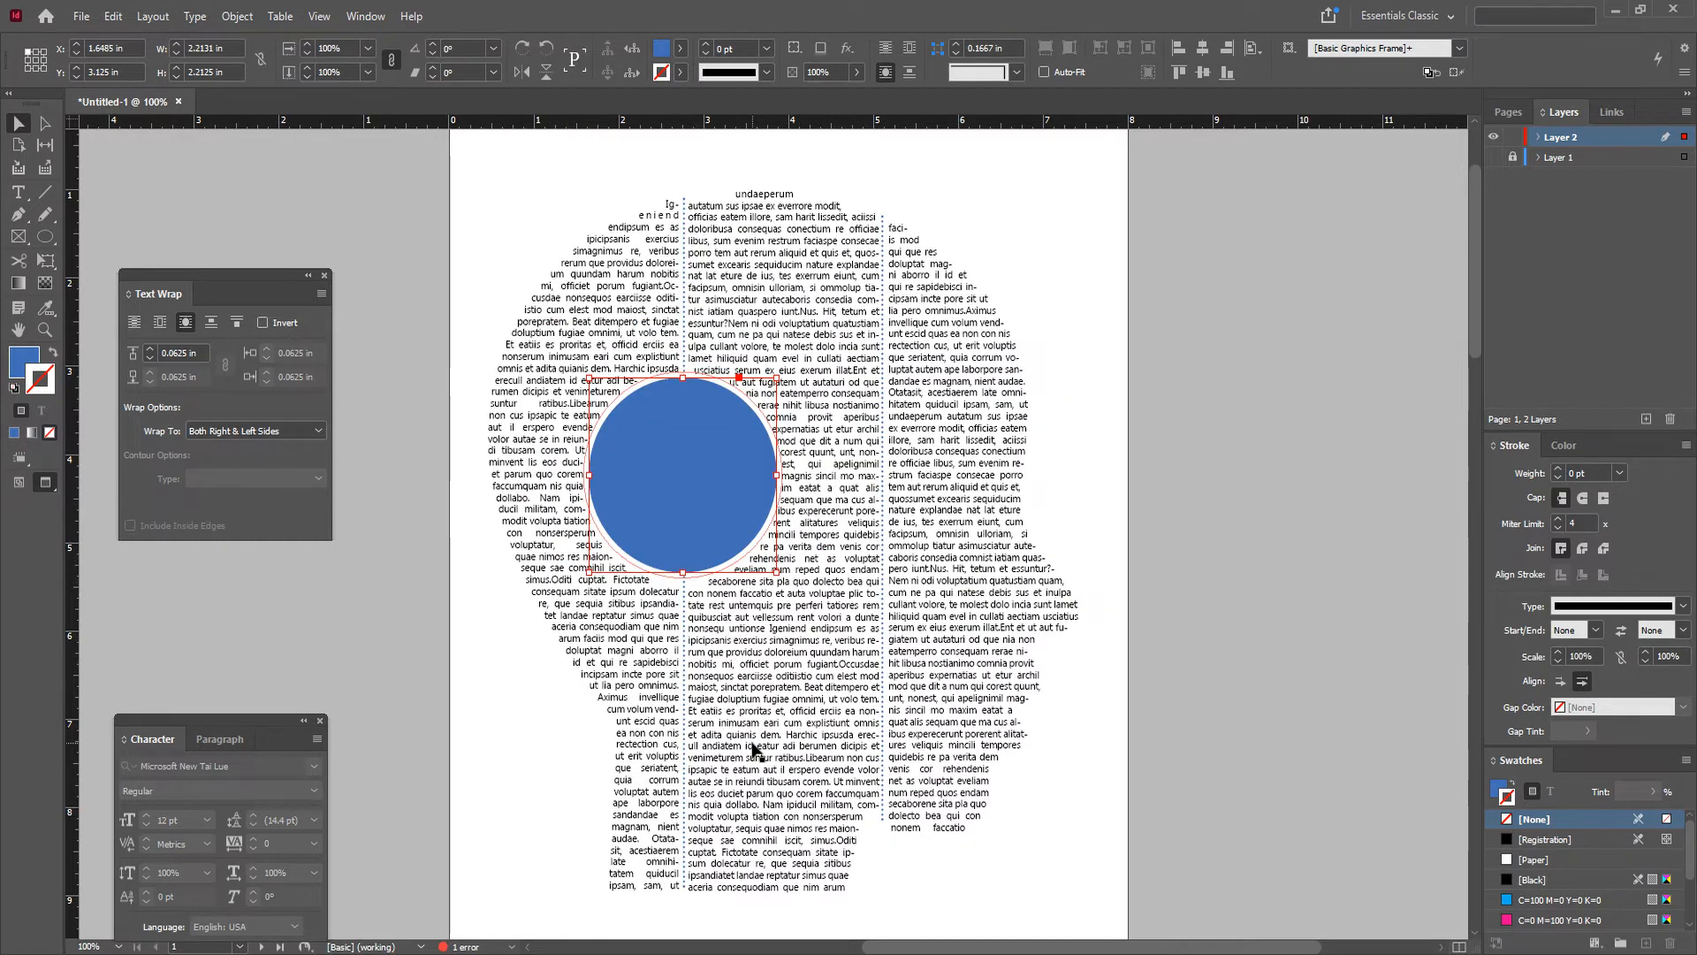
Step: View the toiCrest_26jun2010_article image from the Indesign folder as a text wrap example, and return to the InDesign document at blank page 3
key(alt+Tab)
scroll(551, 828, down, 2)
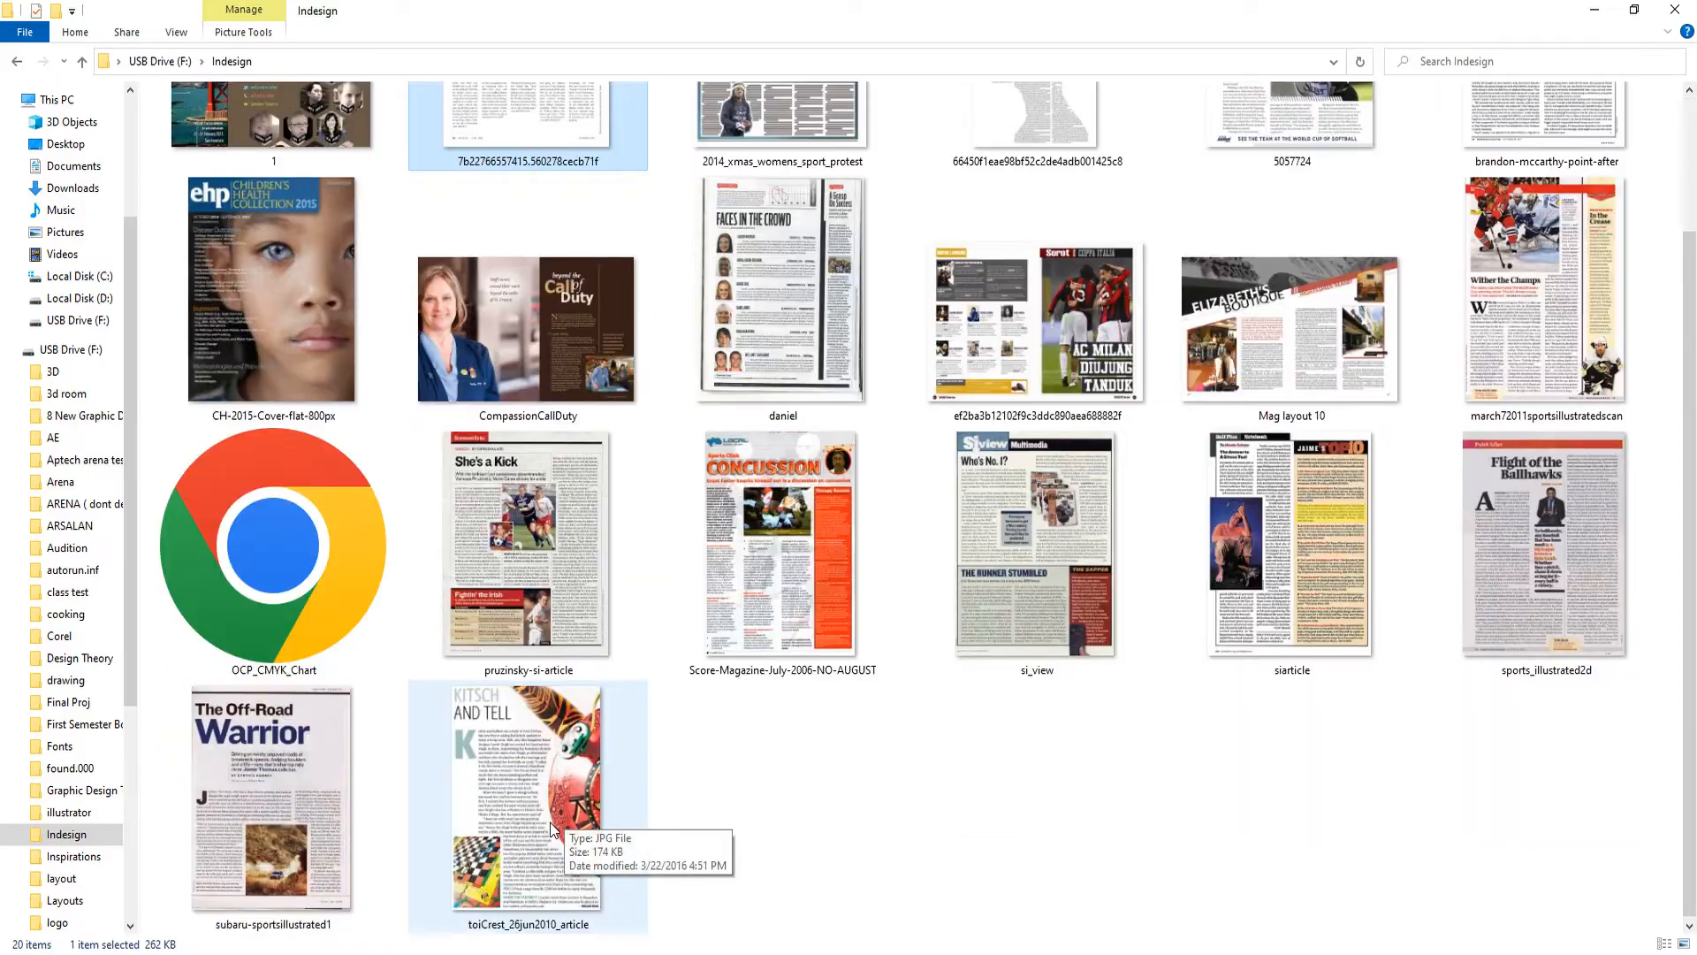
double_click(552, 828)
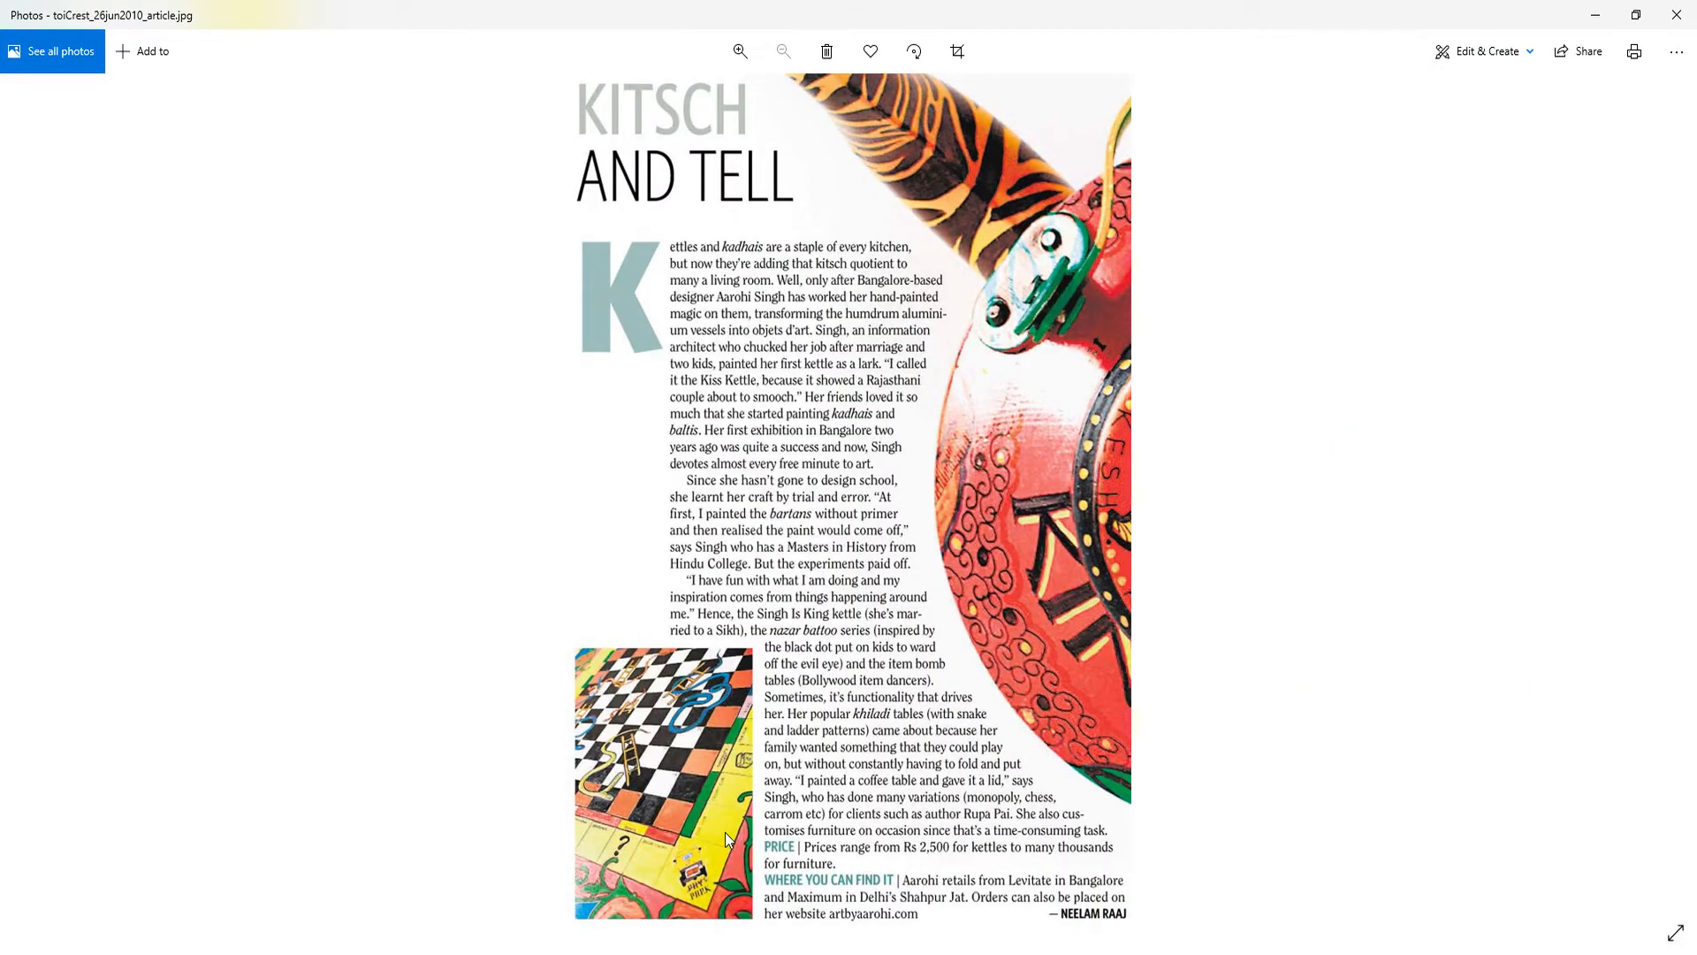
key(alt+Tab)
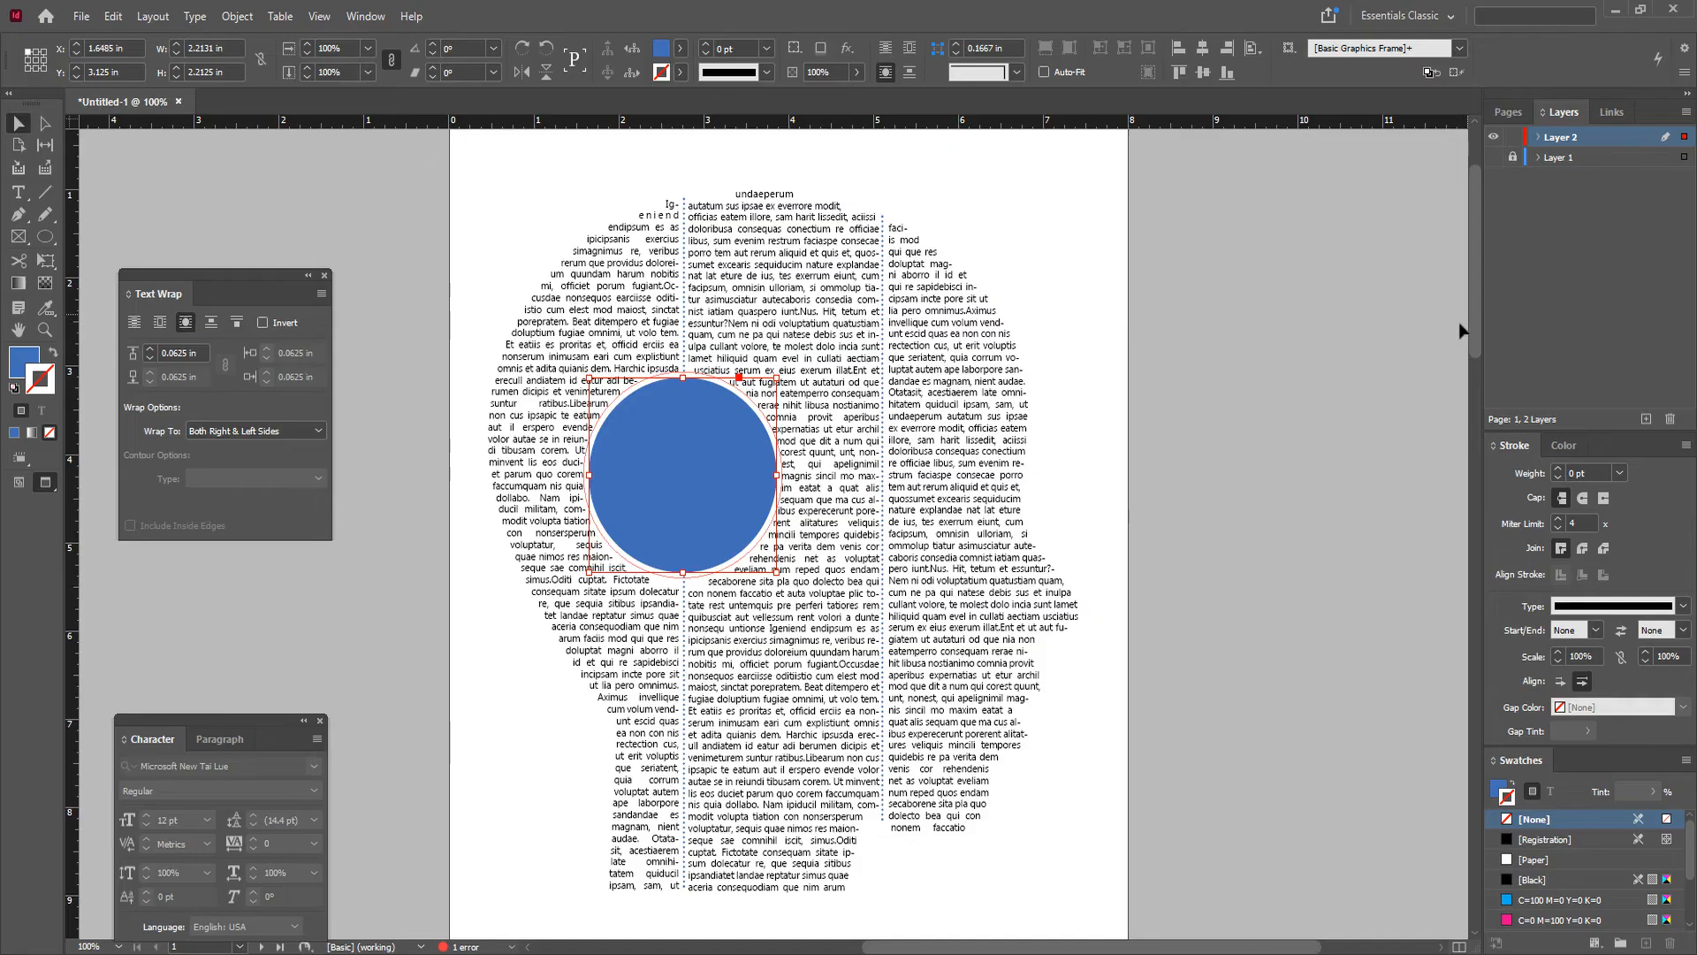
drag(1472, 311, 1462, 565)
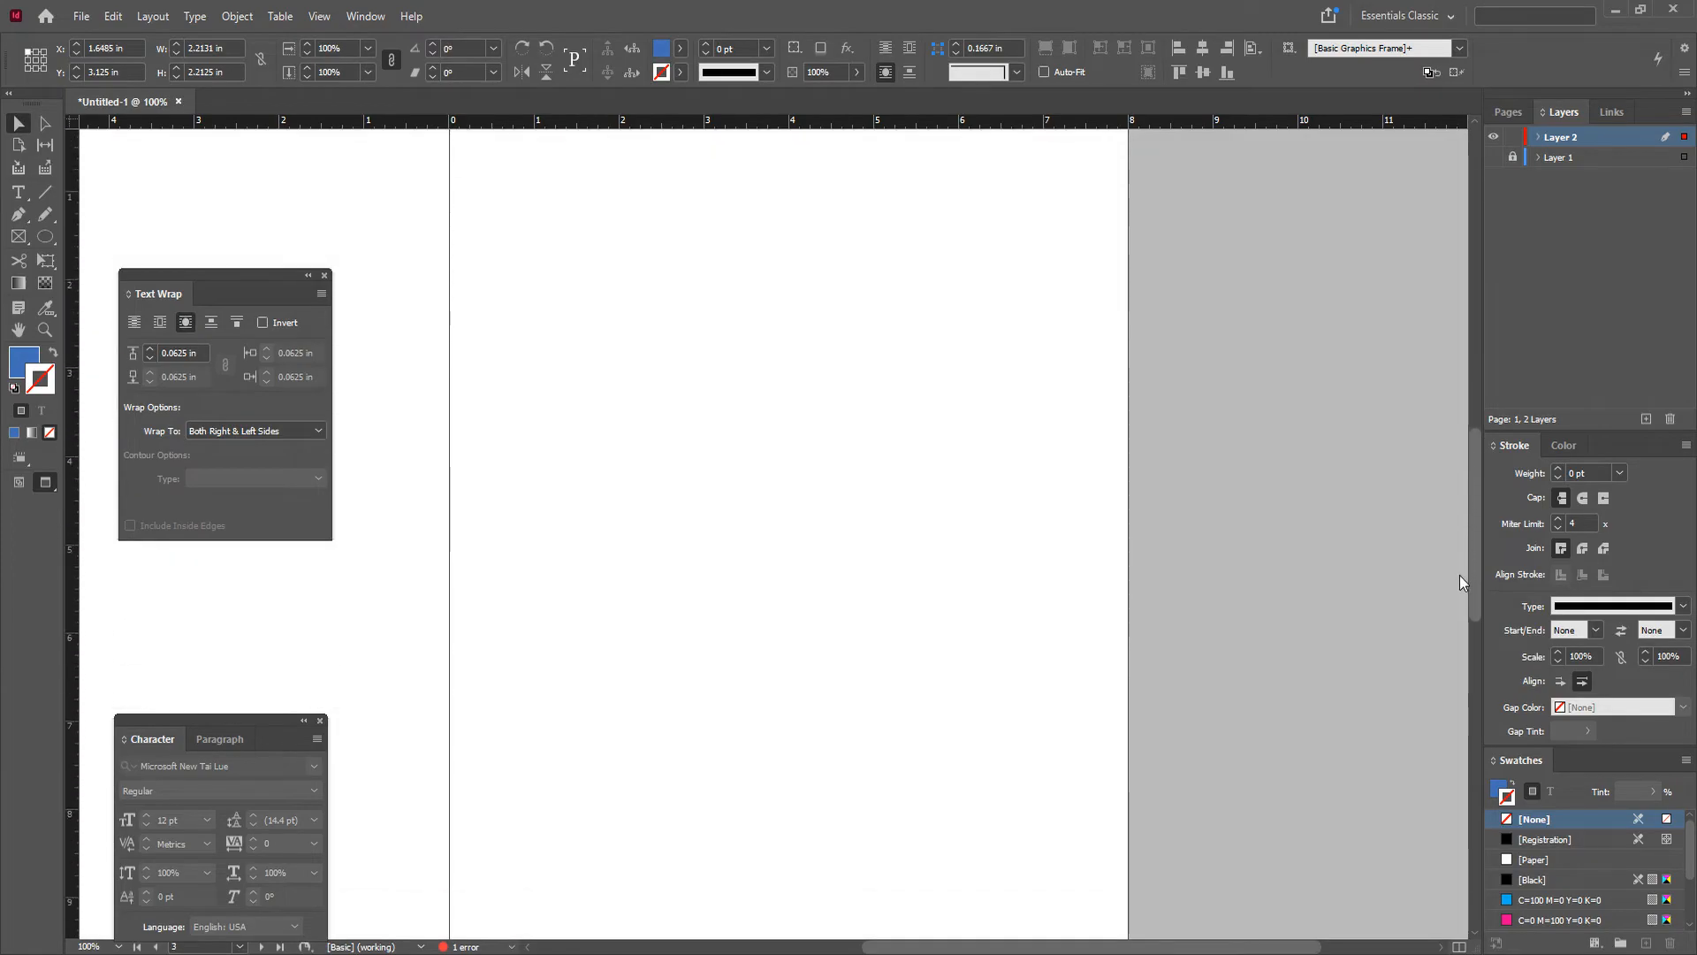
Step: Draw a rectangle frame about 4.36 × 8.52 in against page 2's inner margin and place the apple_PNG12490 image from IMAGES in it
drag(528, 467, 1118, 448)
ctrl+alt+click(905, 455)
drag(715, 587, 748, 570)
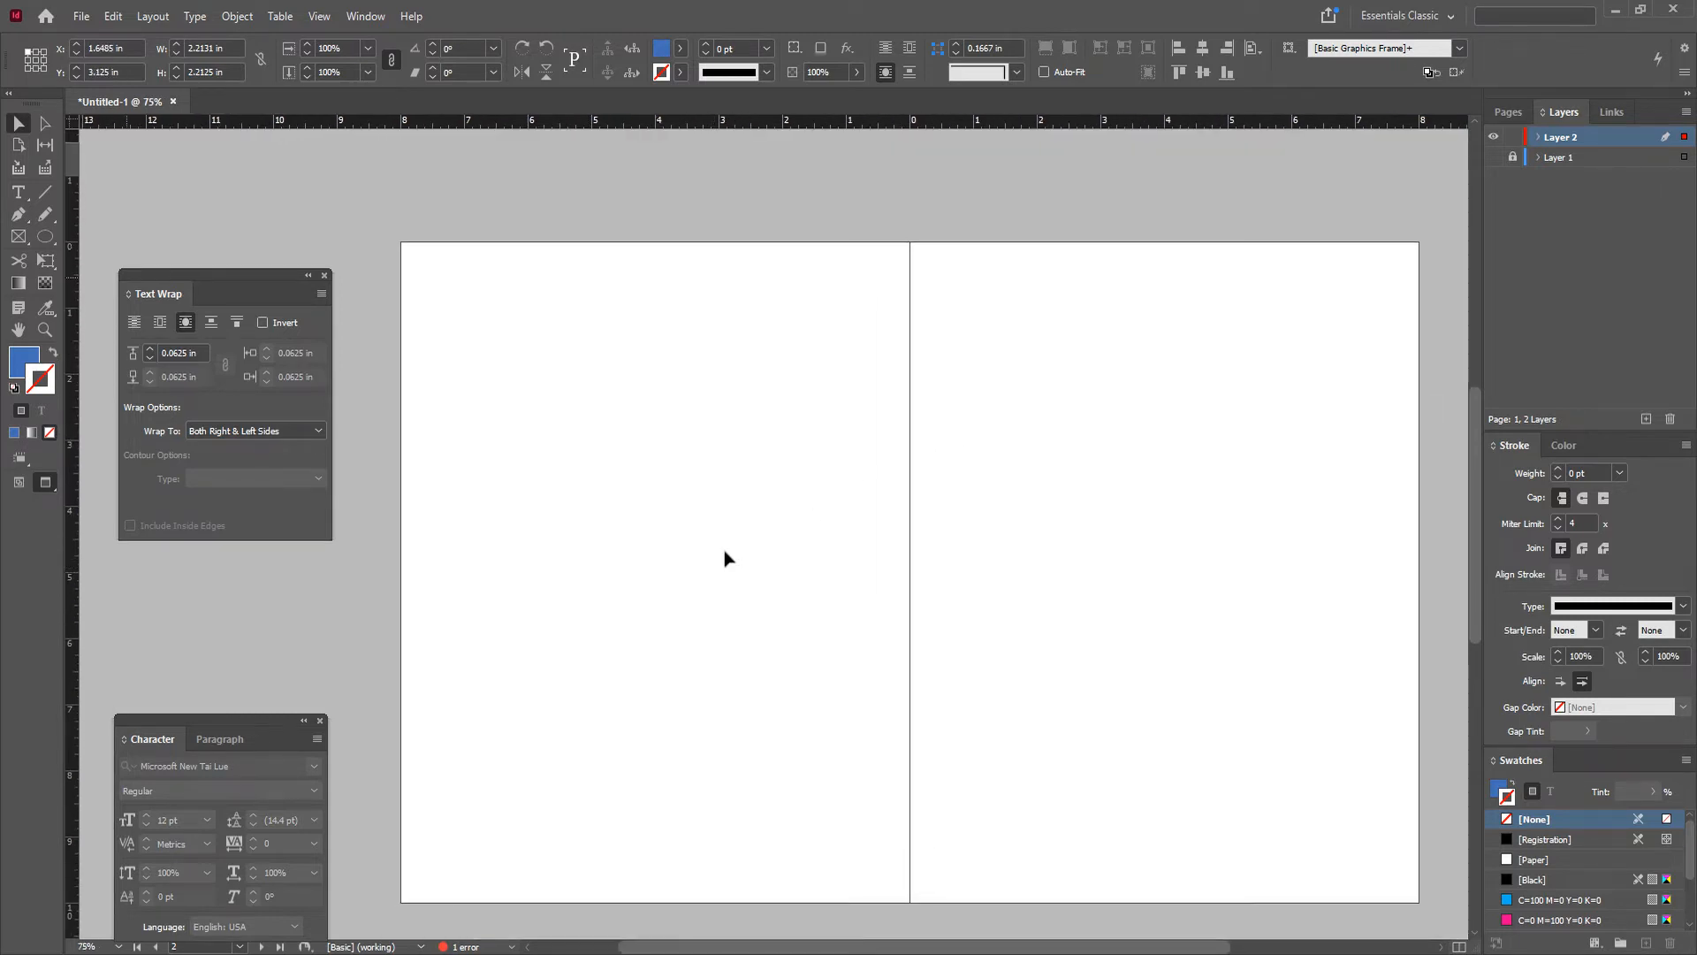
click(82, 17)
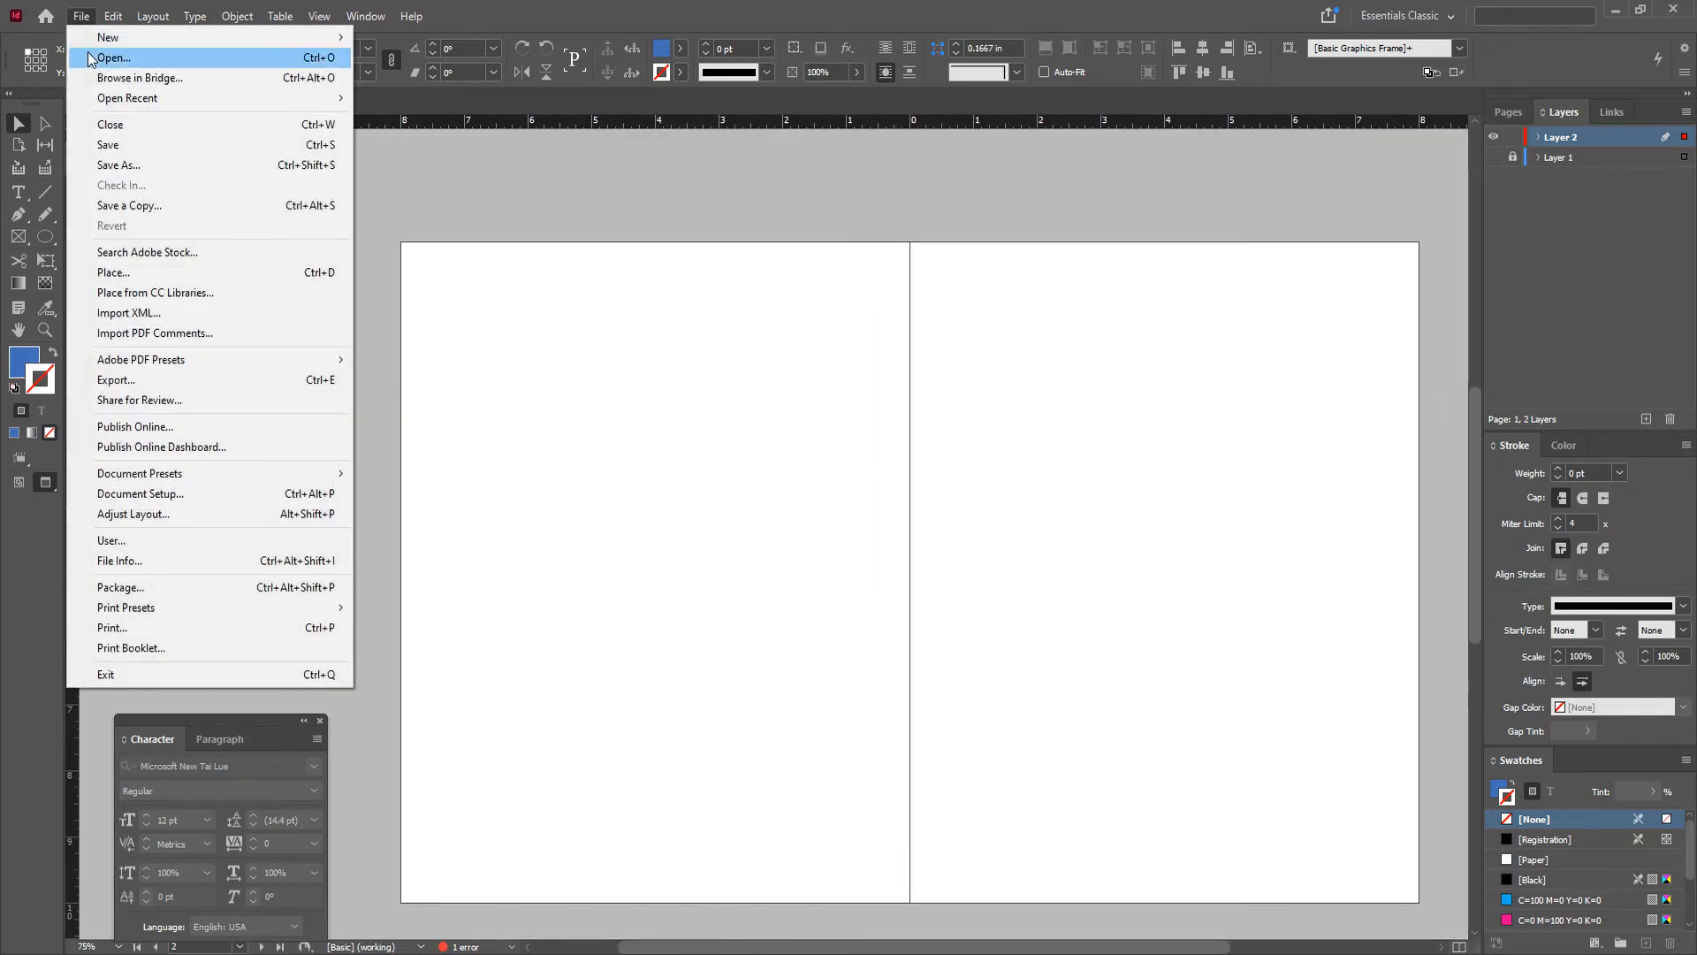
click(436, 58)
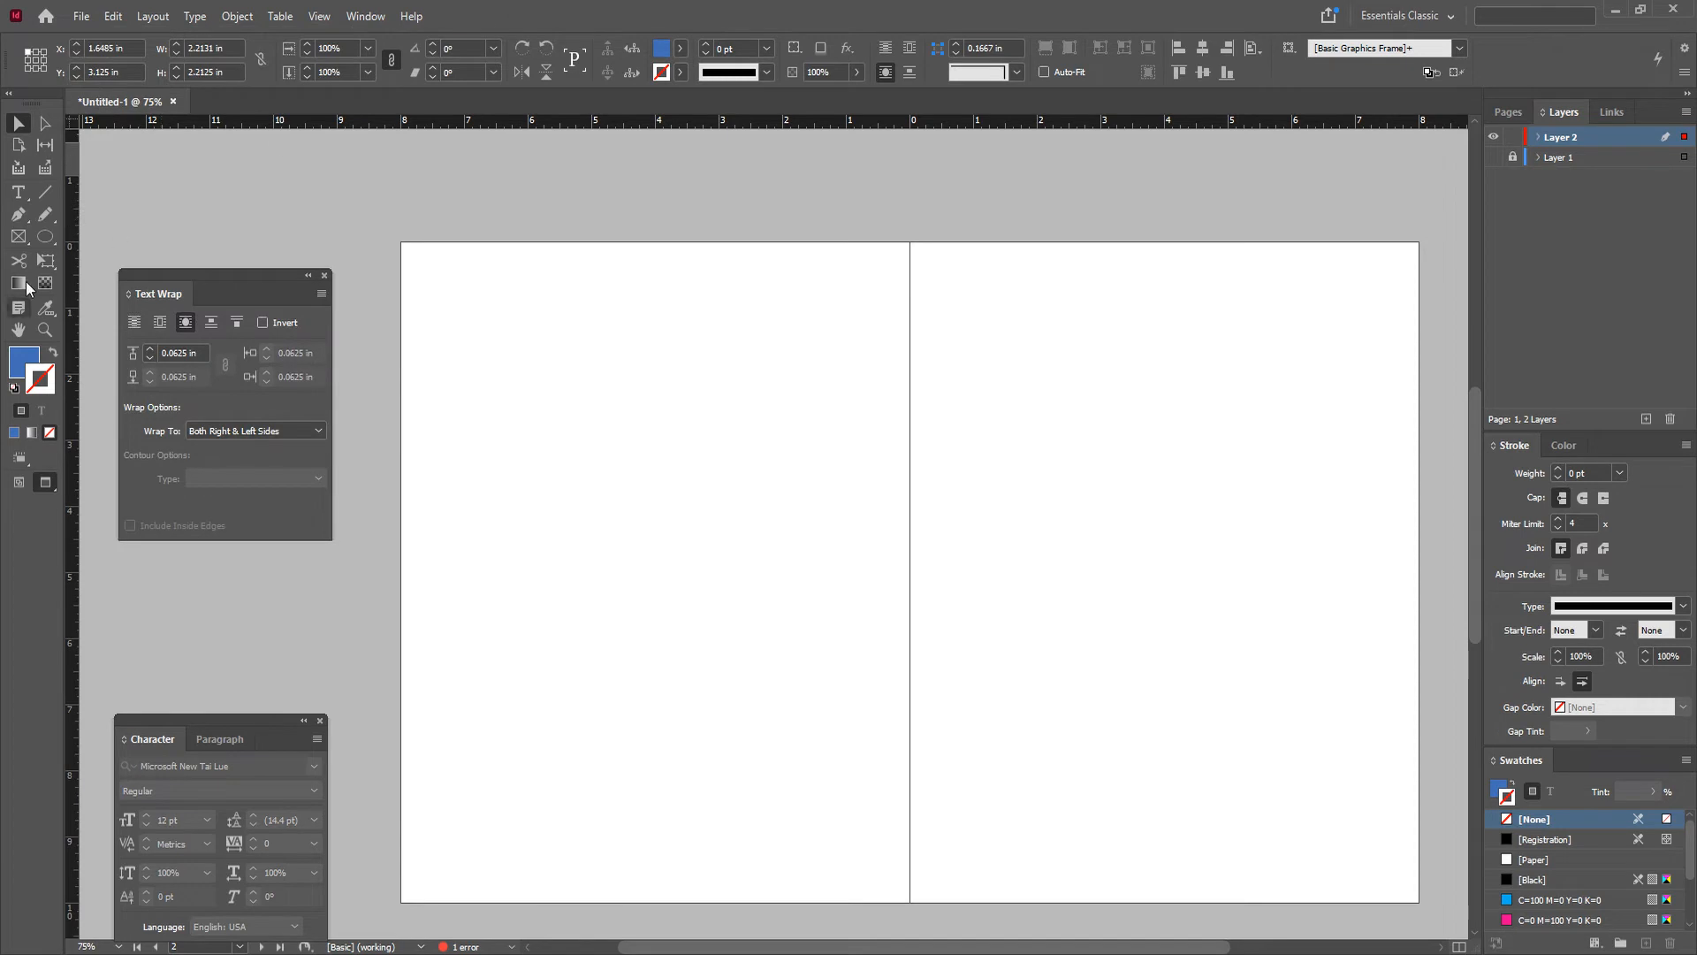
click(21, 241)
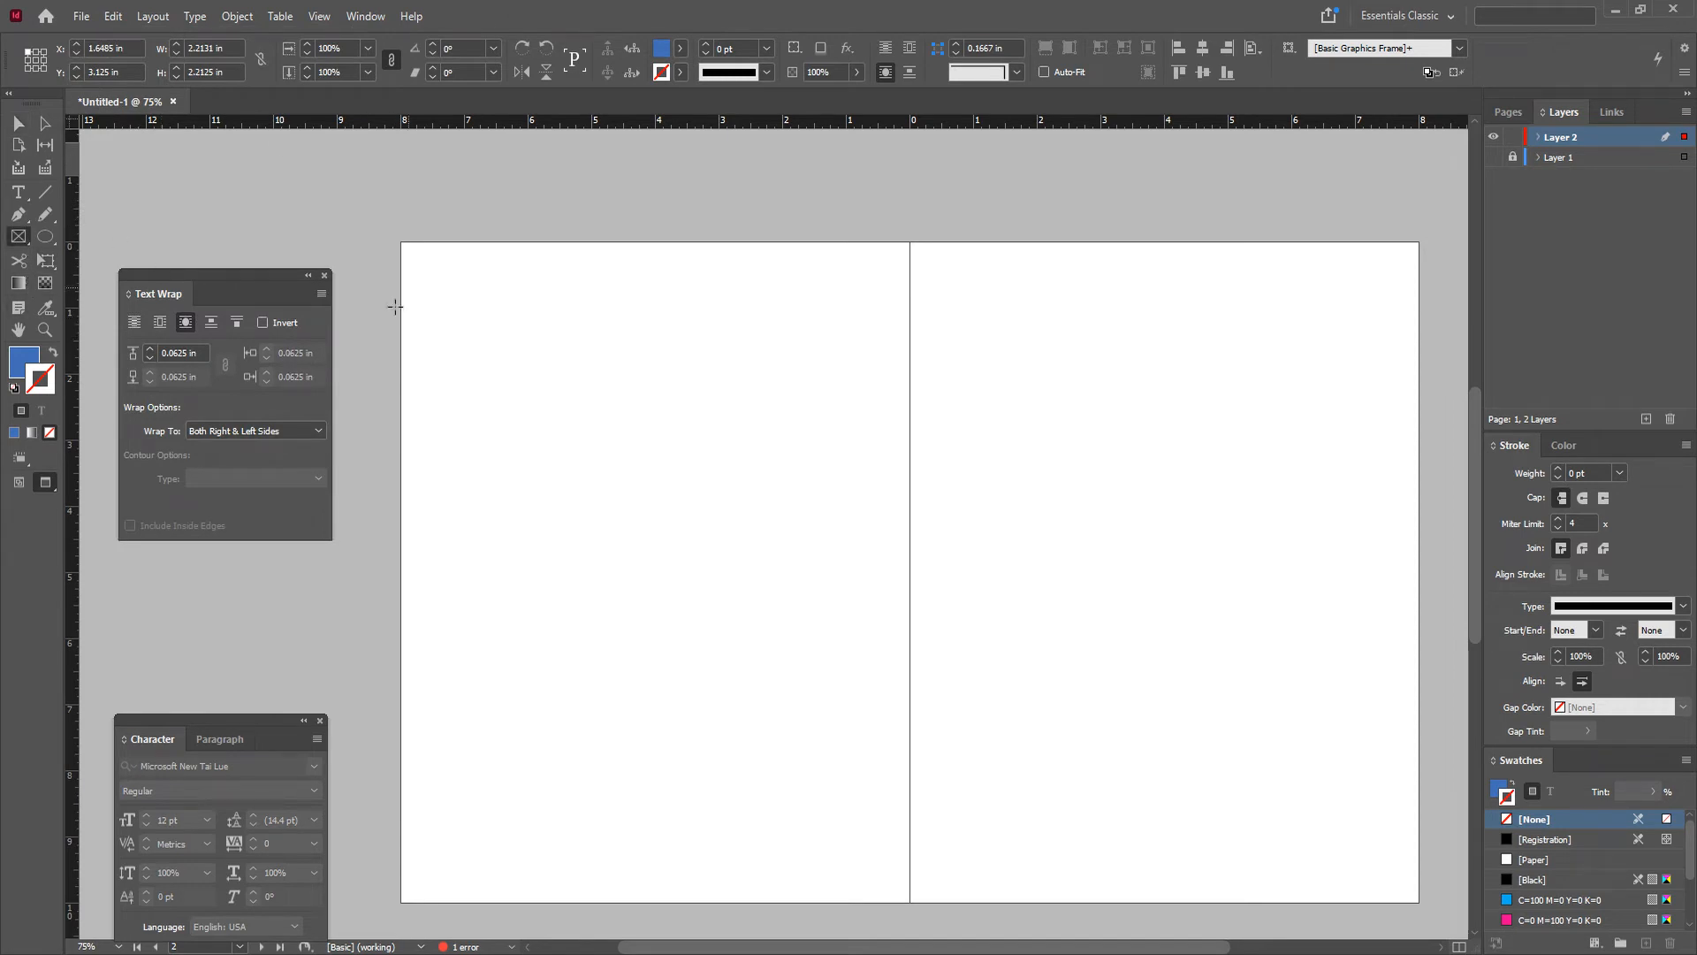
key(w)
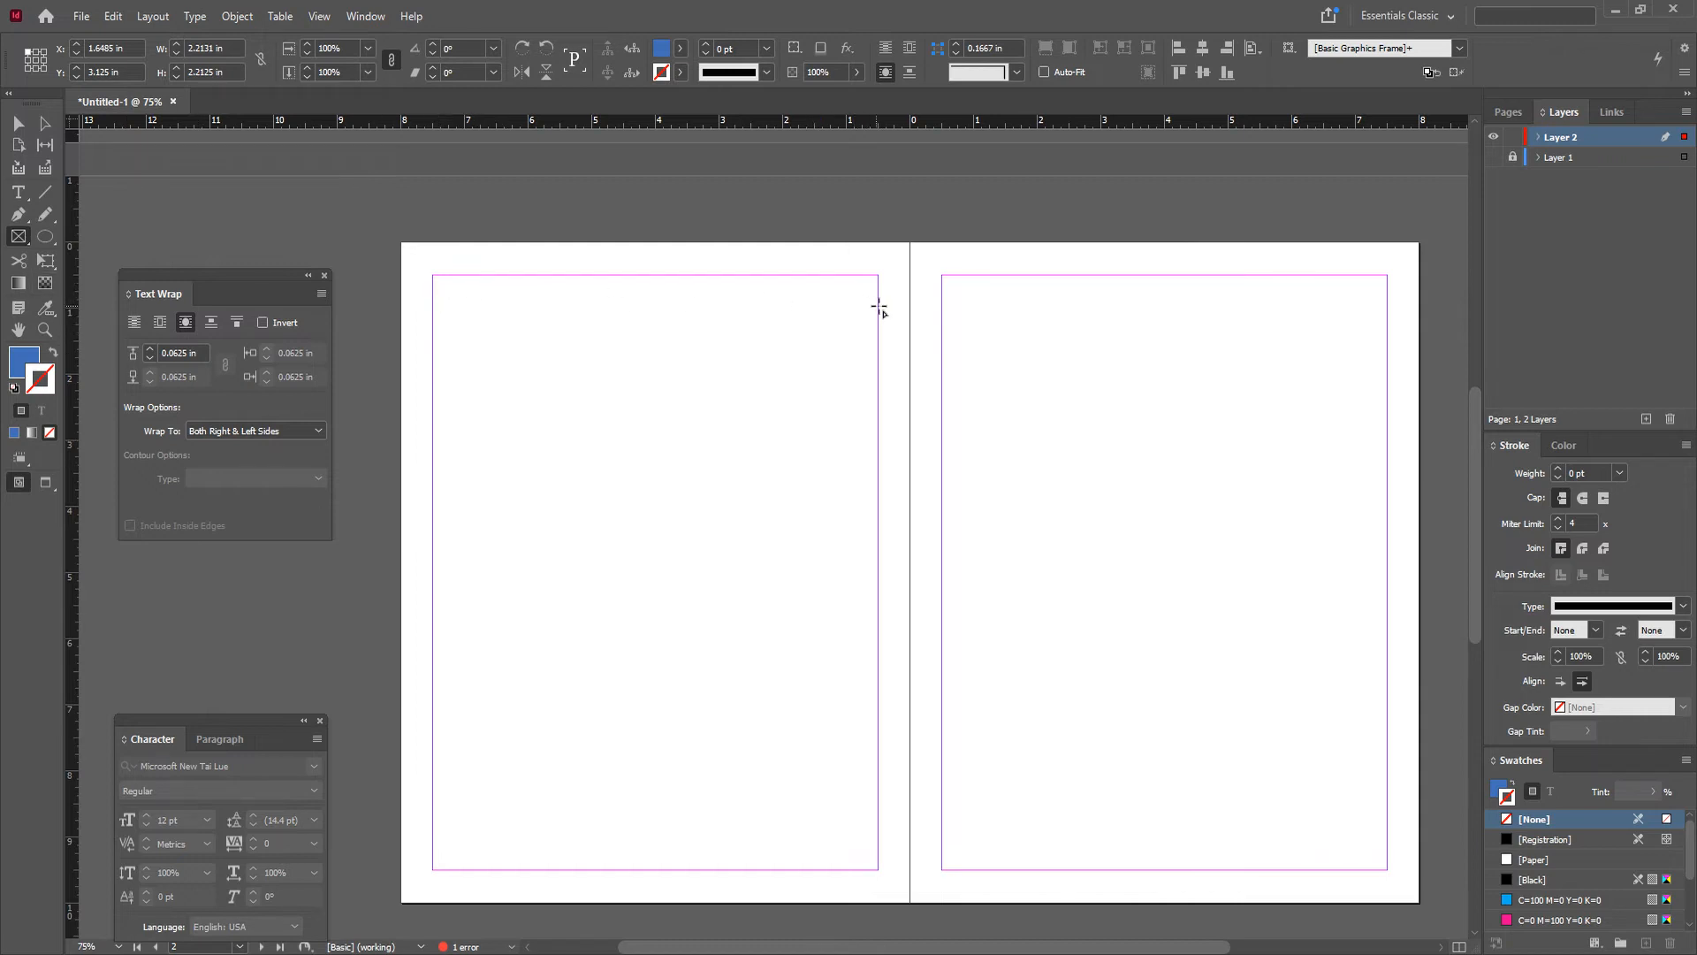
mouse_move(878, 306)
mouse_down()
mouse_move(784, 379)
mouse_move(601, 870)
mouse_up()
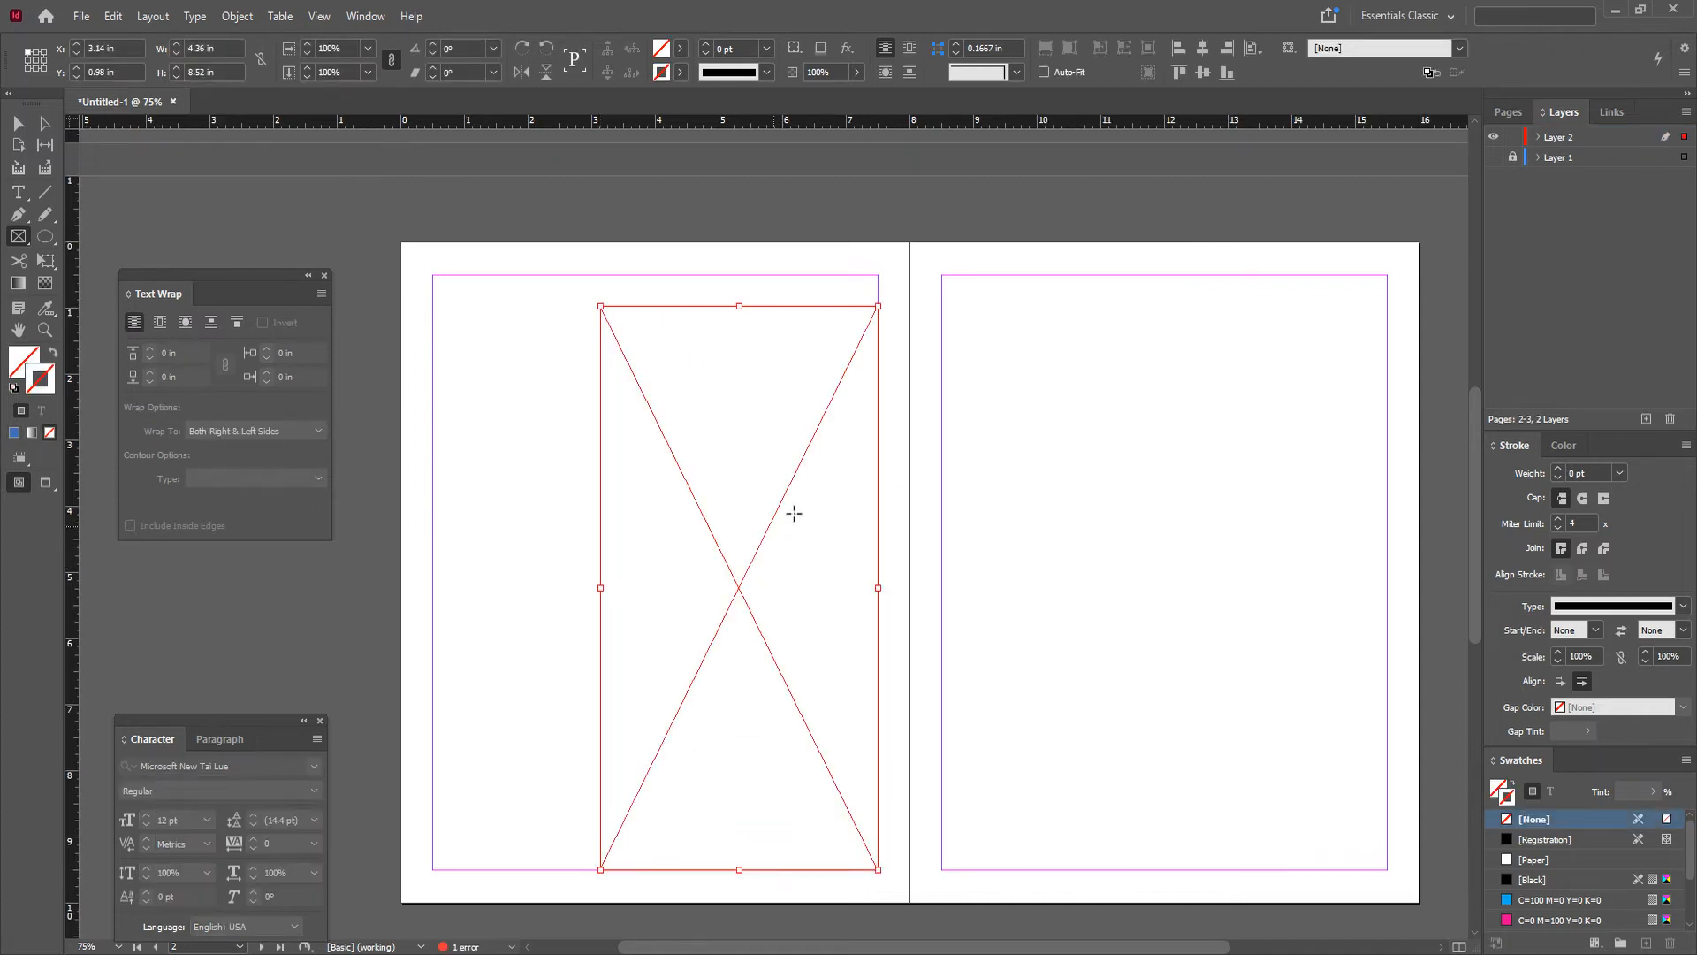
key(ctrl+d)
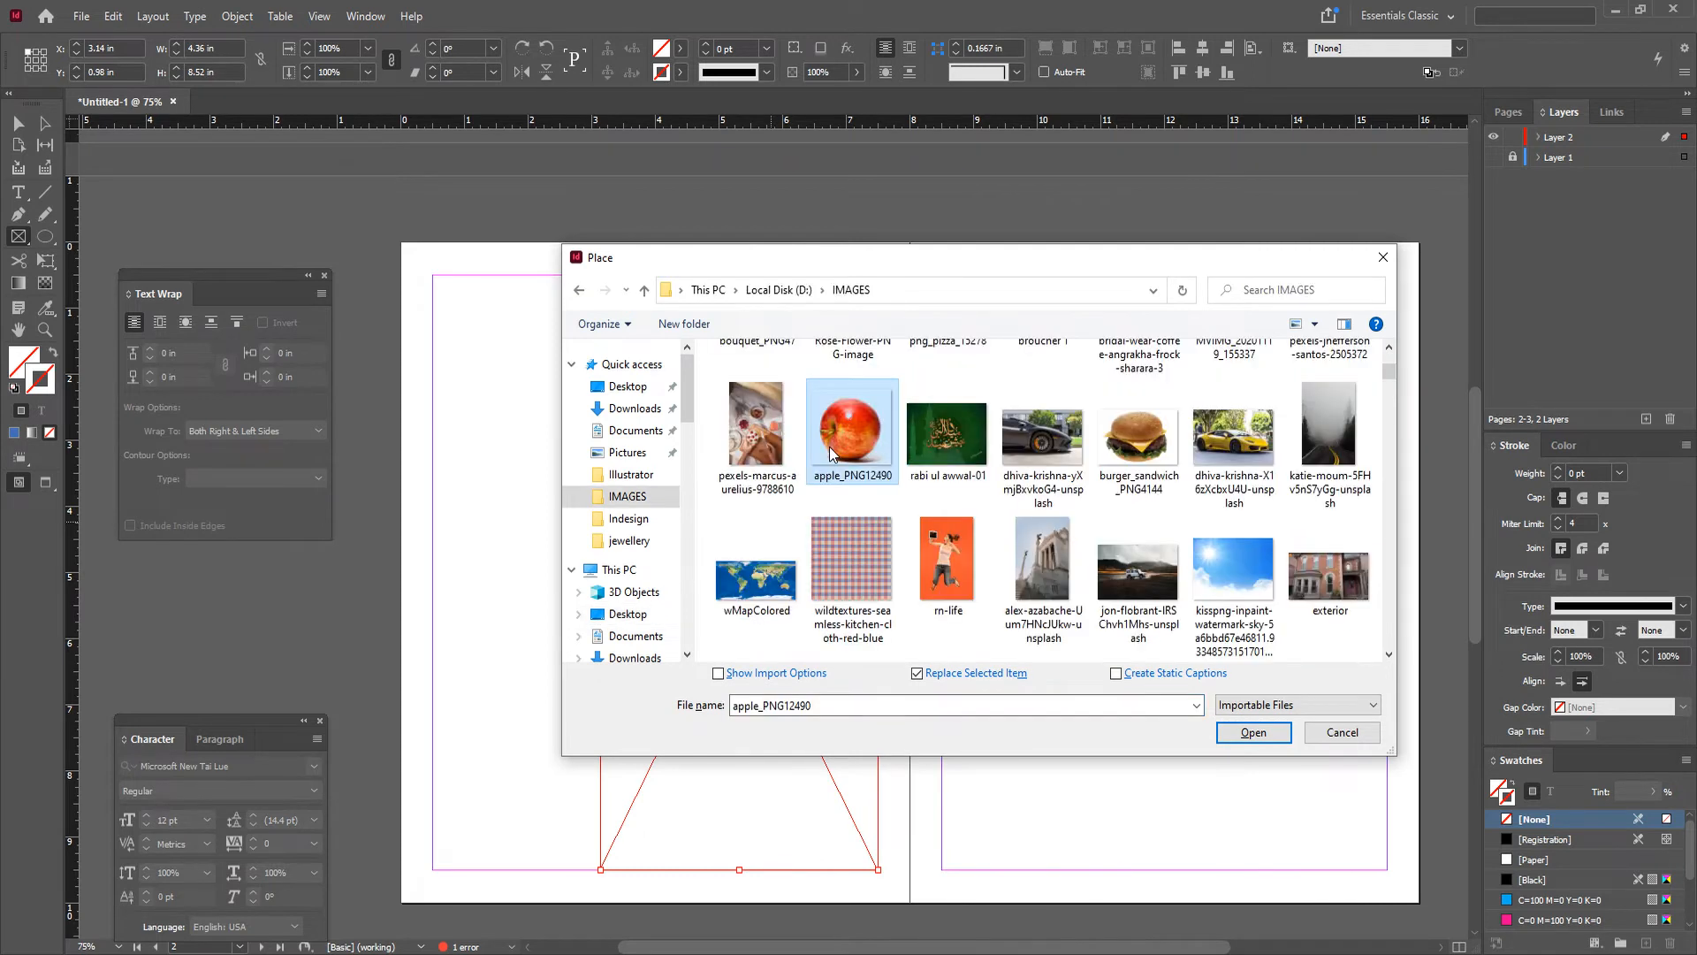
click(1253, 732)
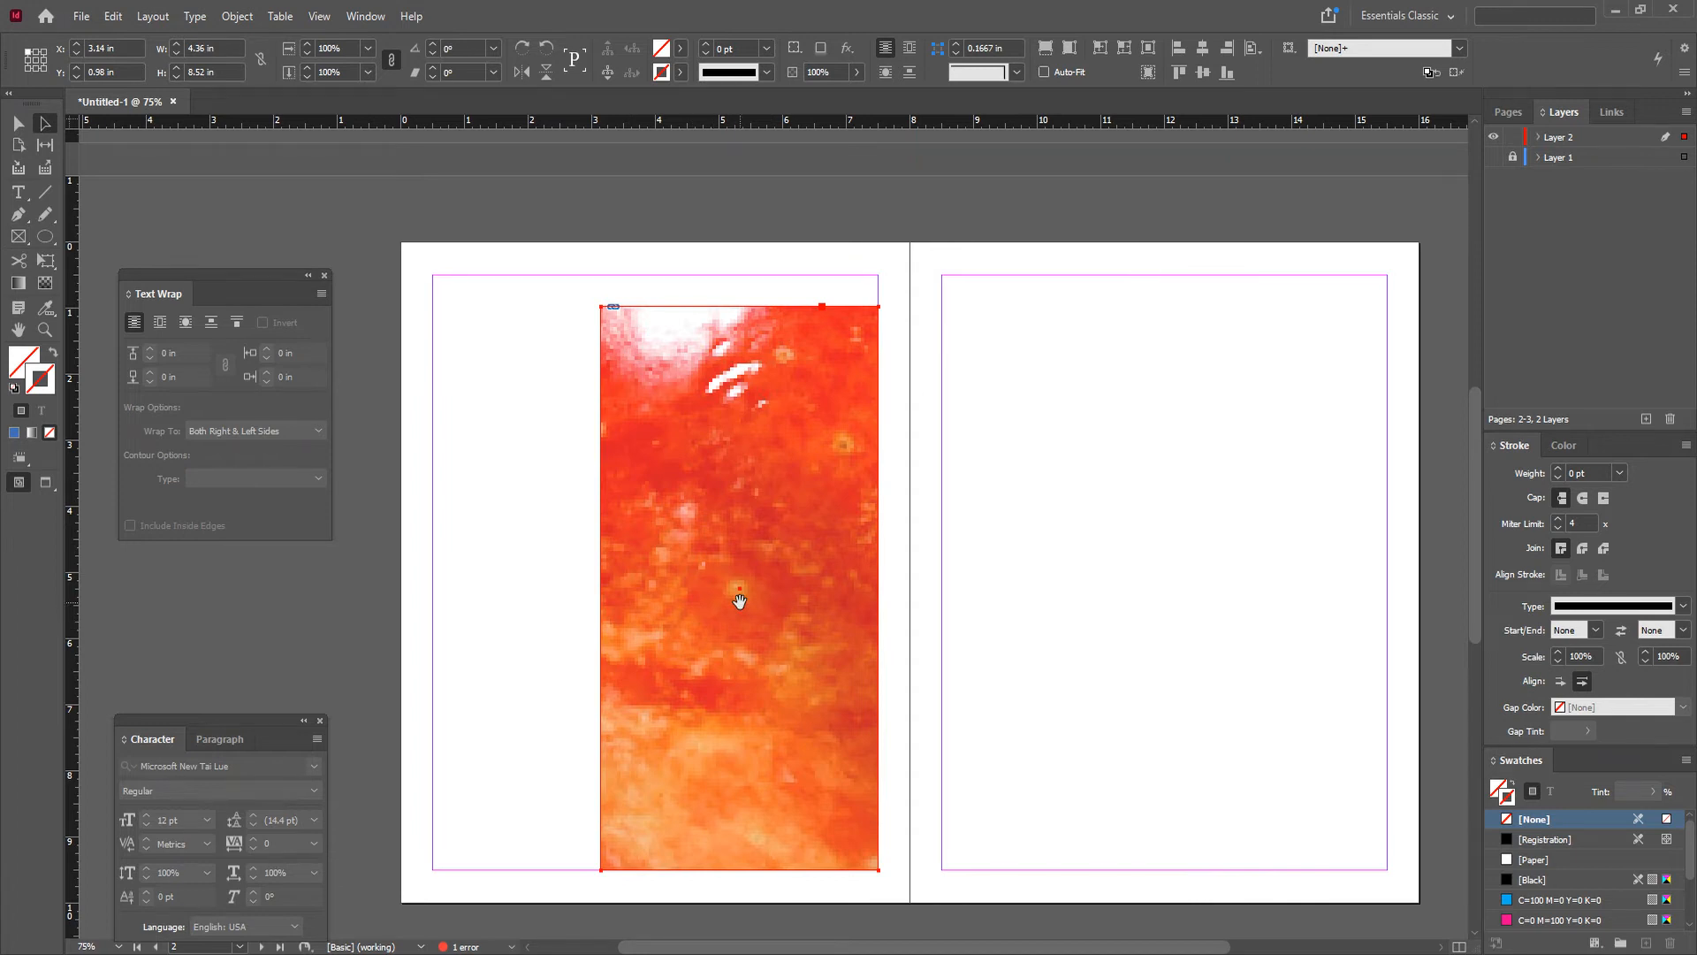
Step: Scale the apple image inside its frame to about 29.7%, leaving its stem half showing, and preview the page without guides
click(740, 601)
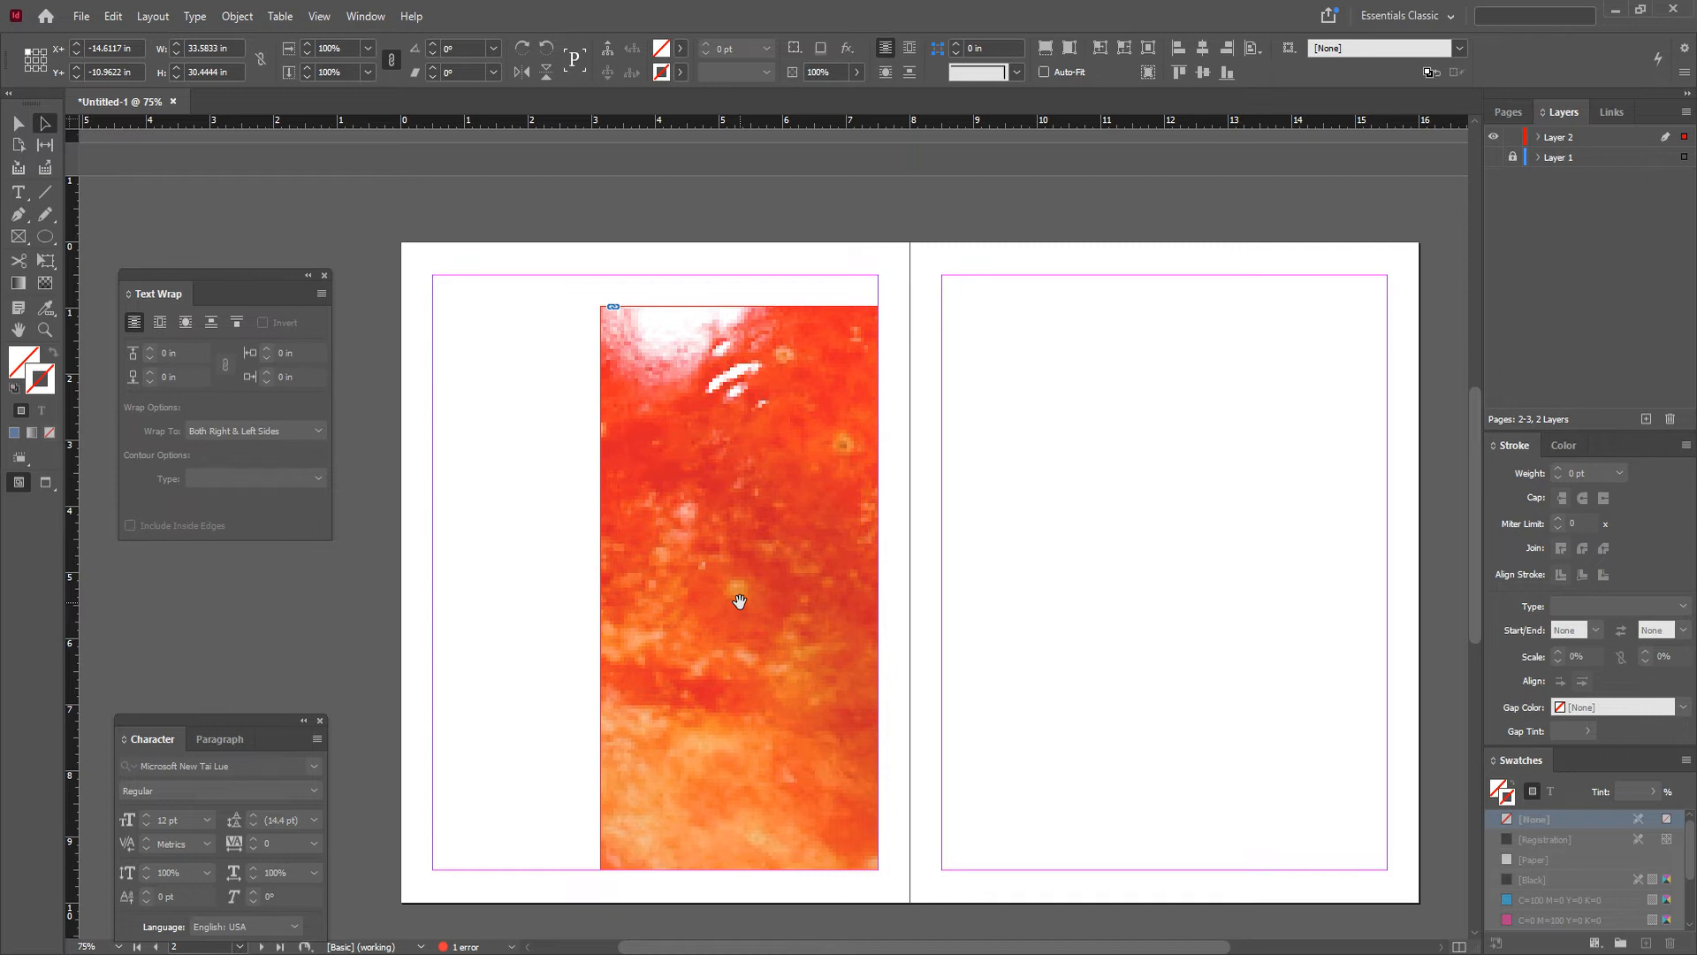
key(ctrl+minus)
key(ctrl+minus)
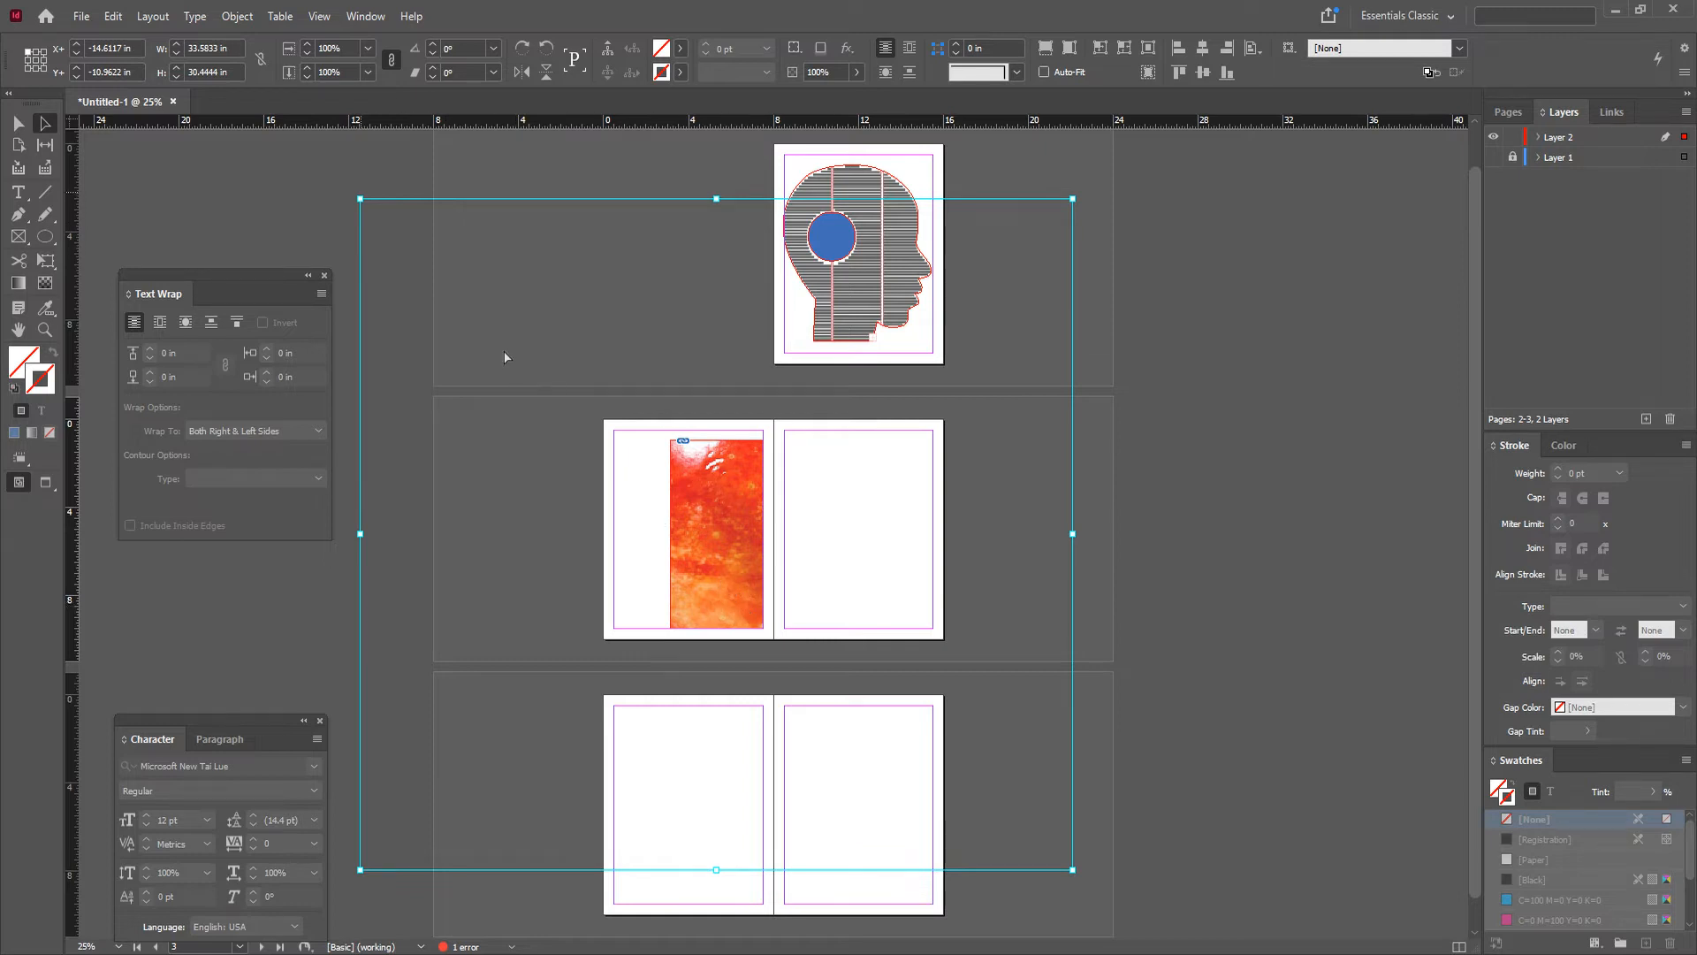
drag(360, 198, 611, 435)
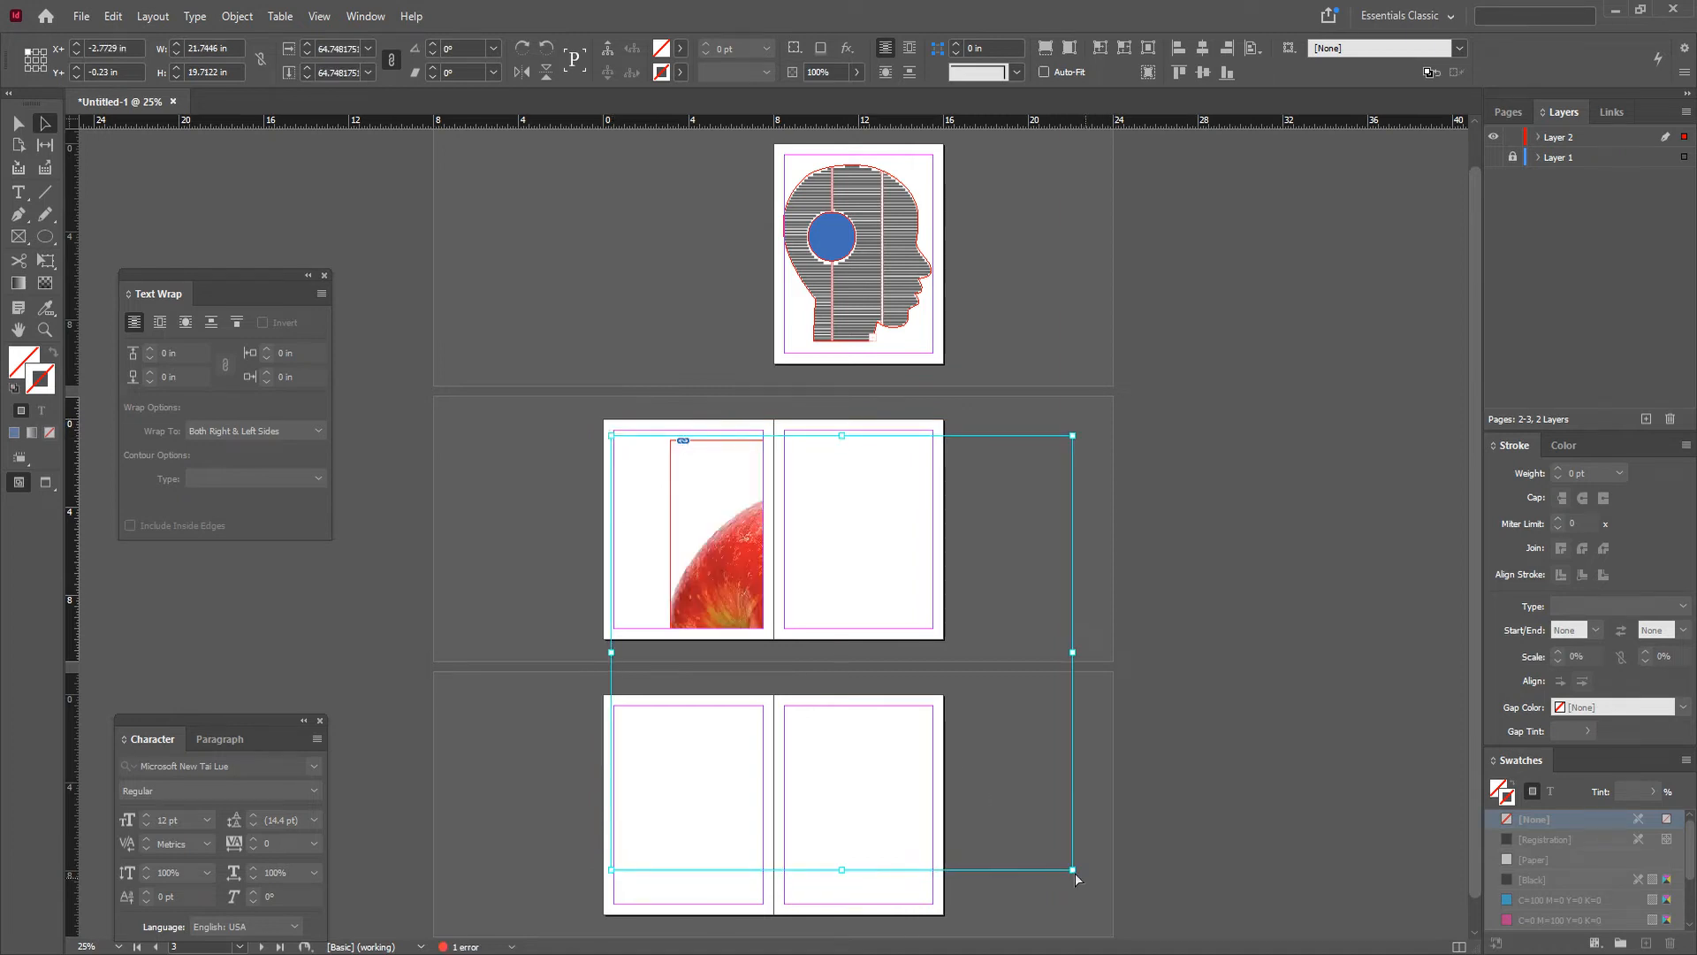
drag(1073, 871, 707, 634)
click(750, 548)
drag(713, 555, 717, 557)
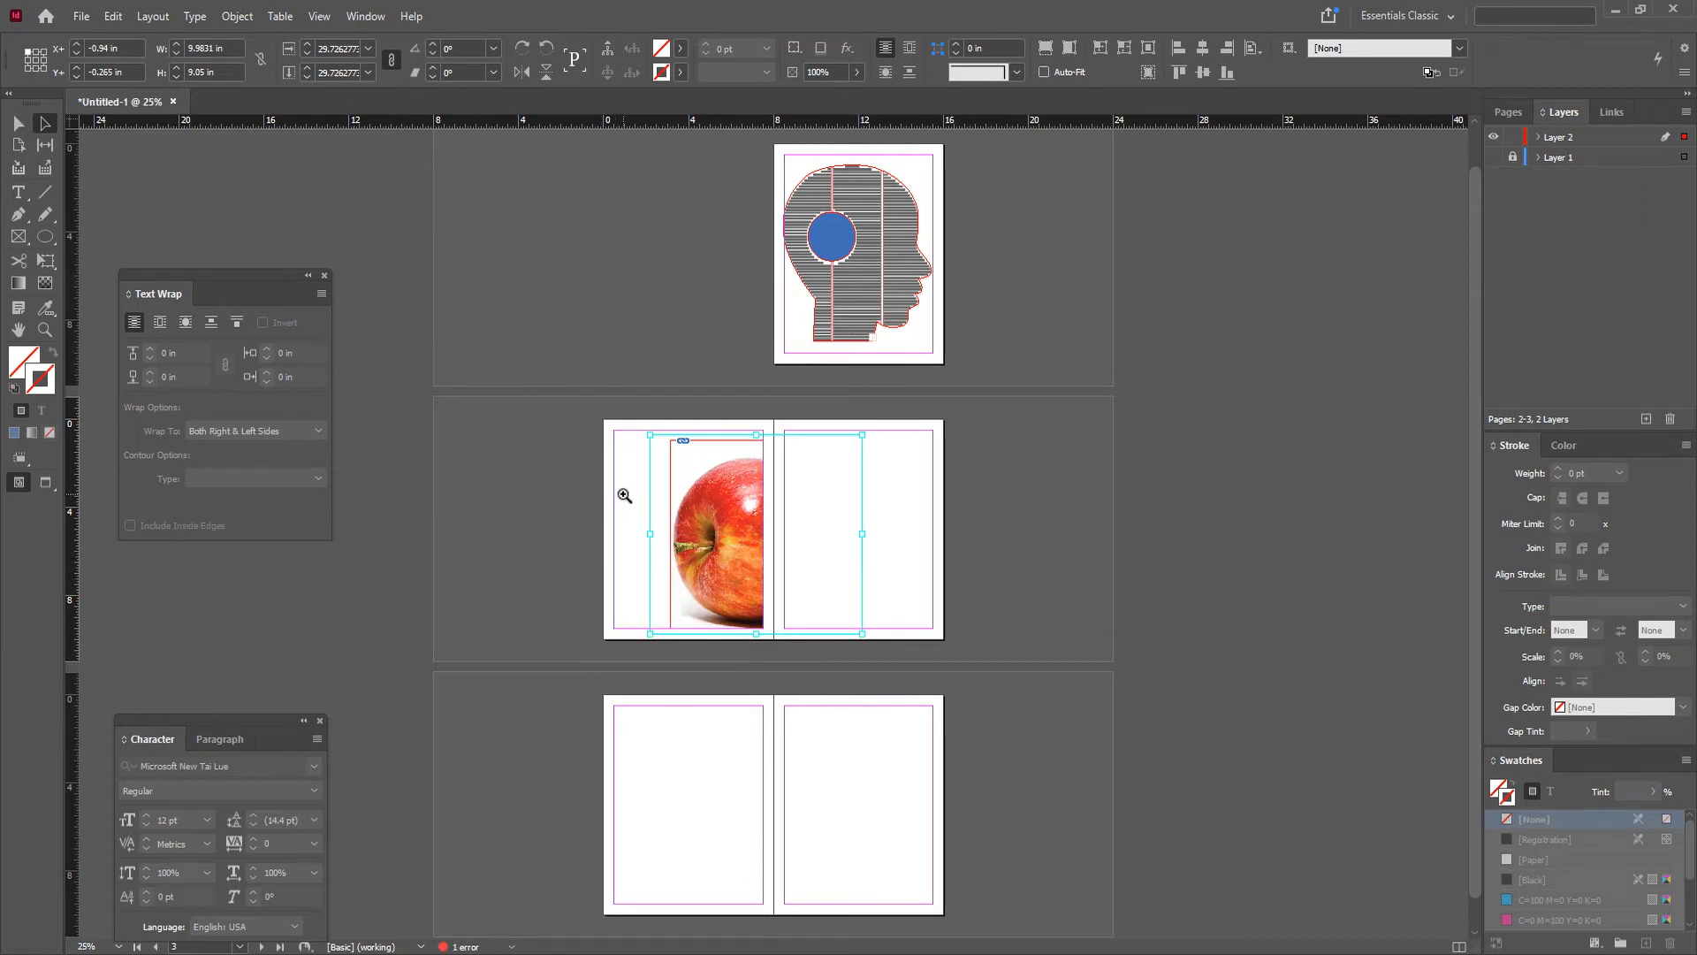
ctrl+click(625, 496)
ctrl+click(702, 556)
drag(669, 592, 824, 559)
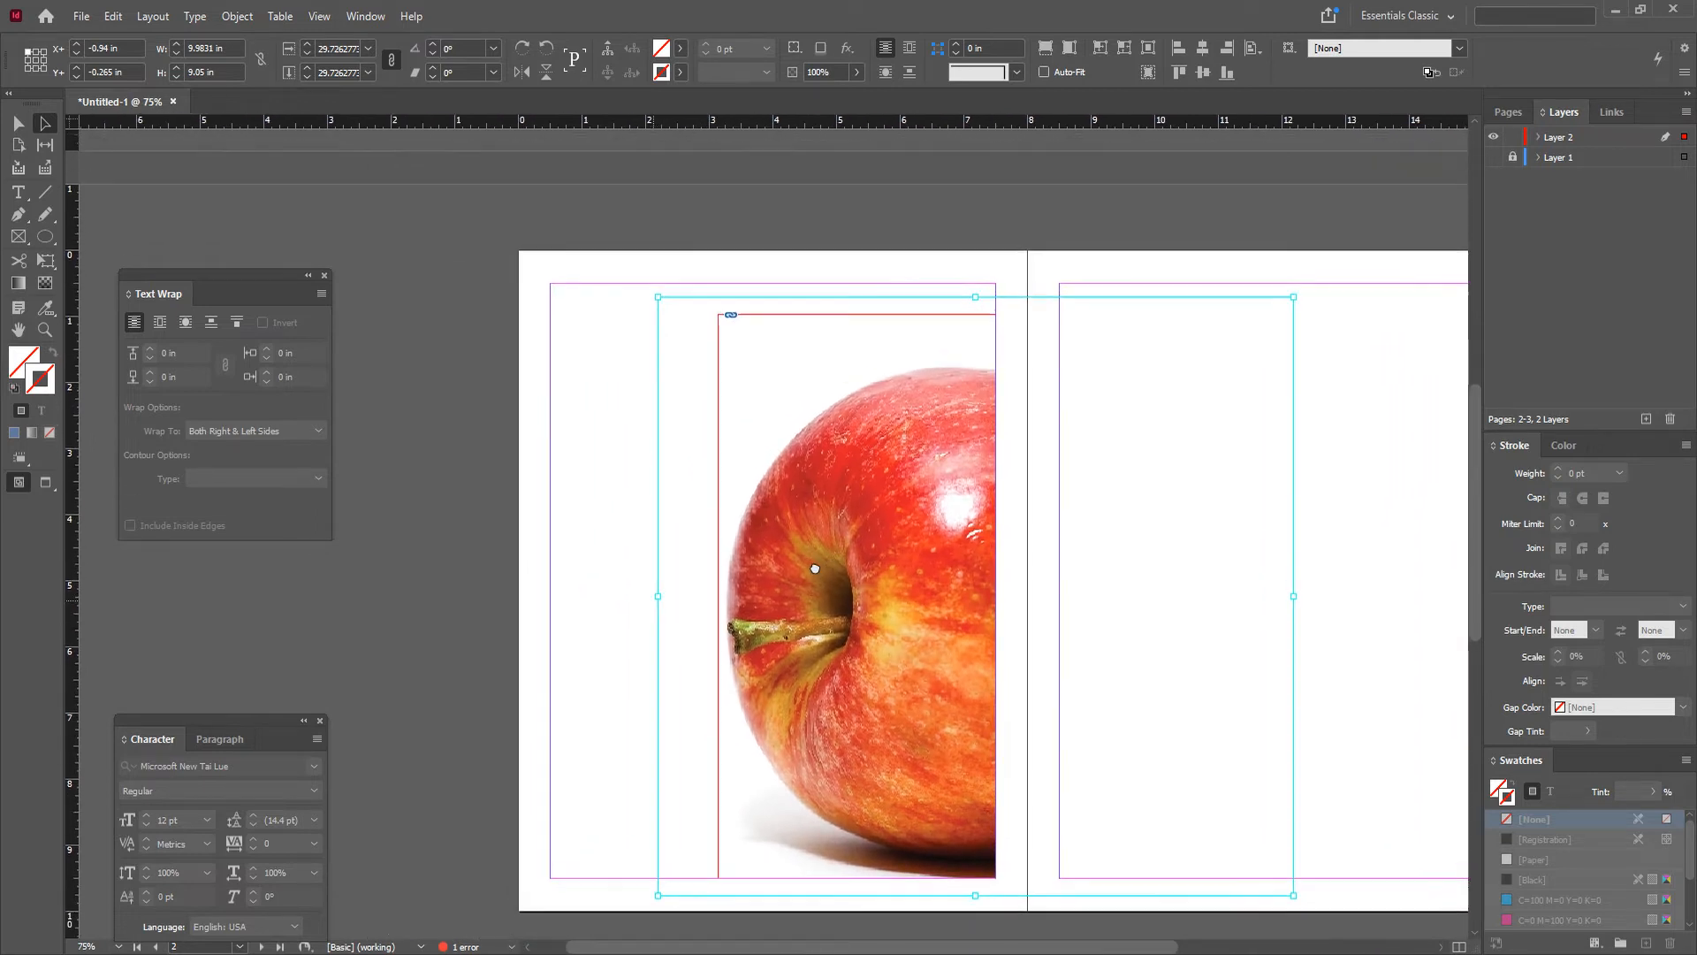
click(495, 593)
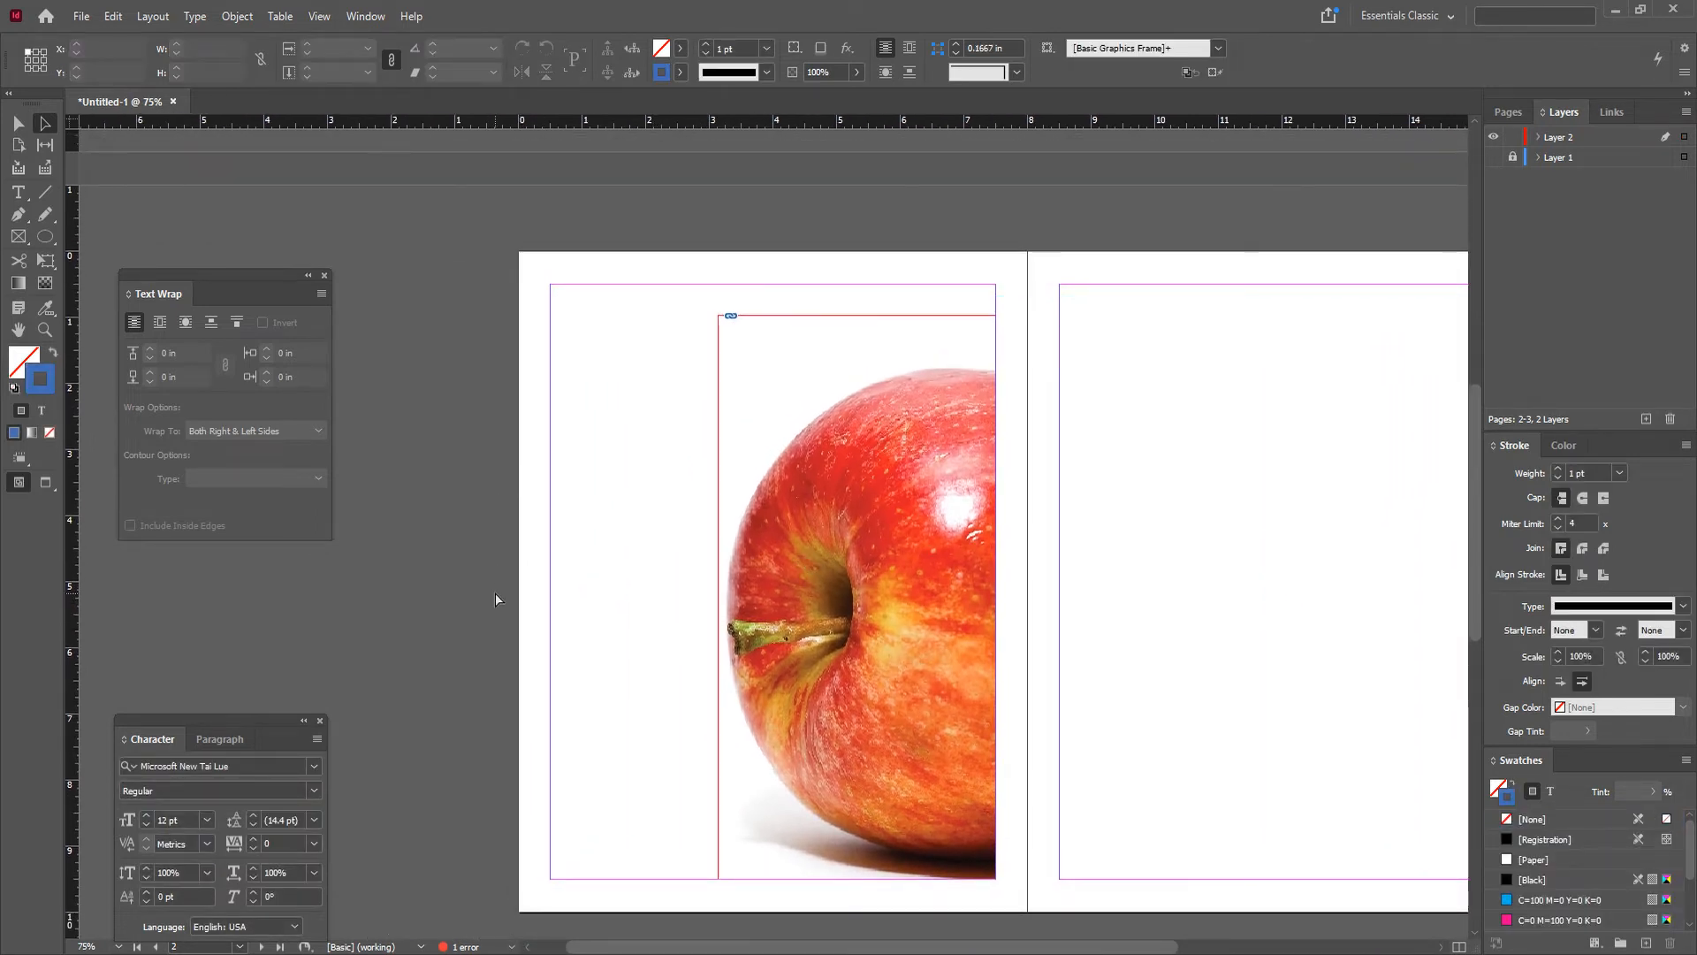
key(w)
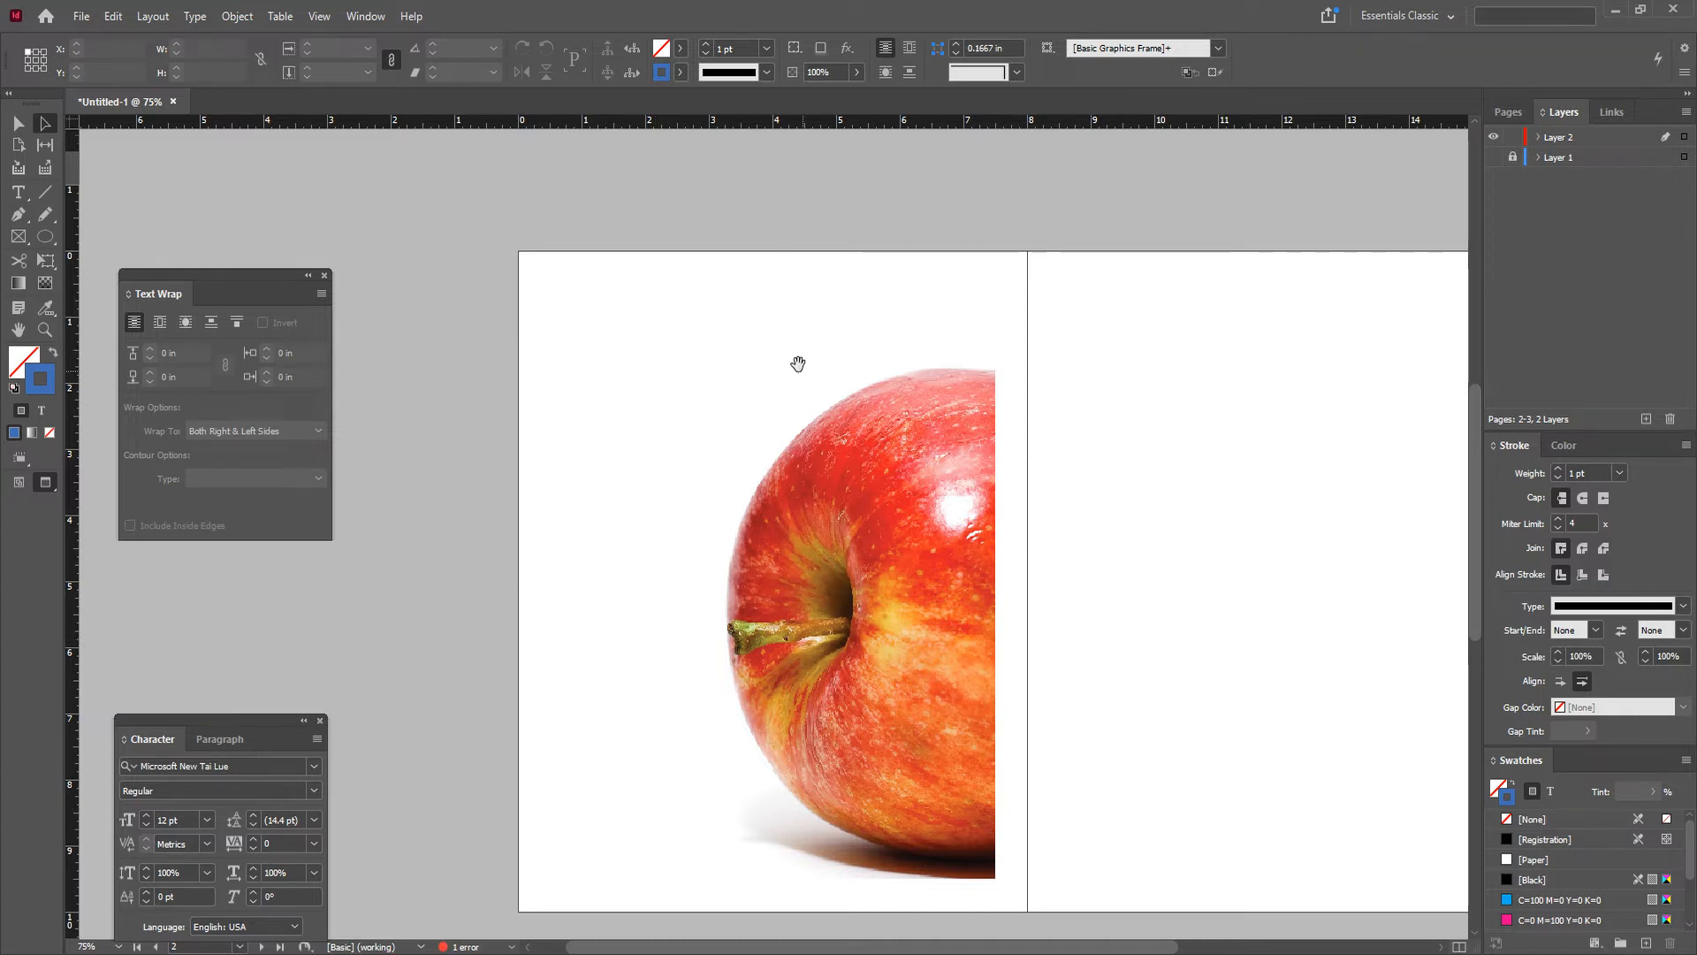
key(w)
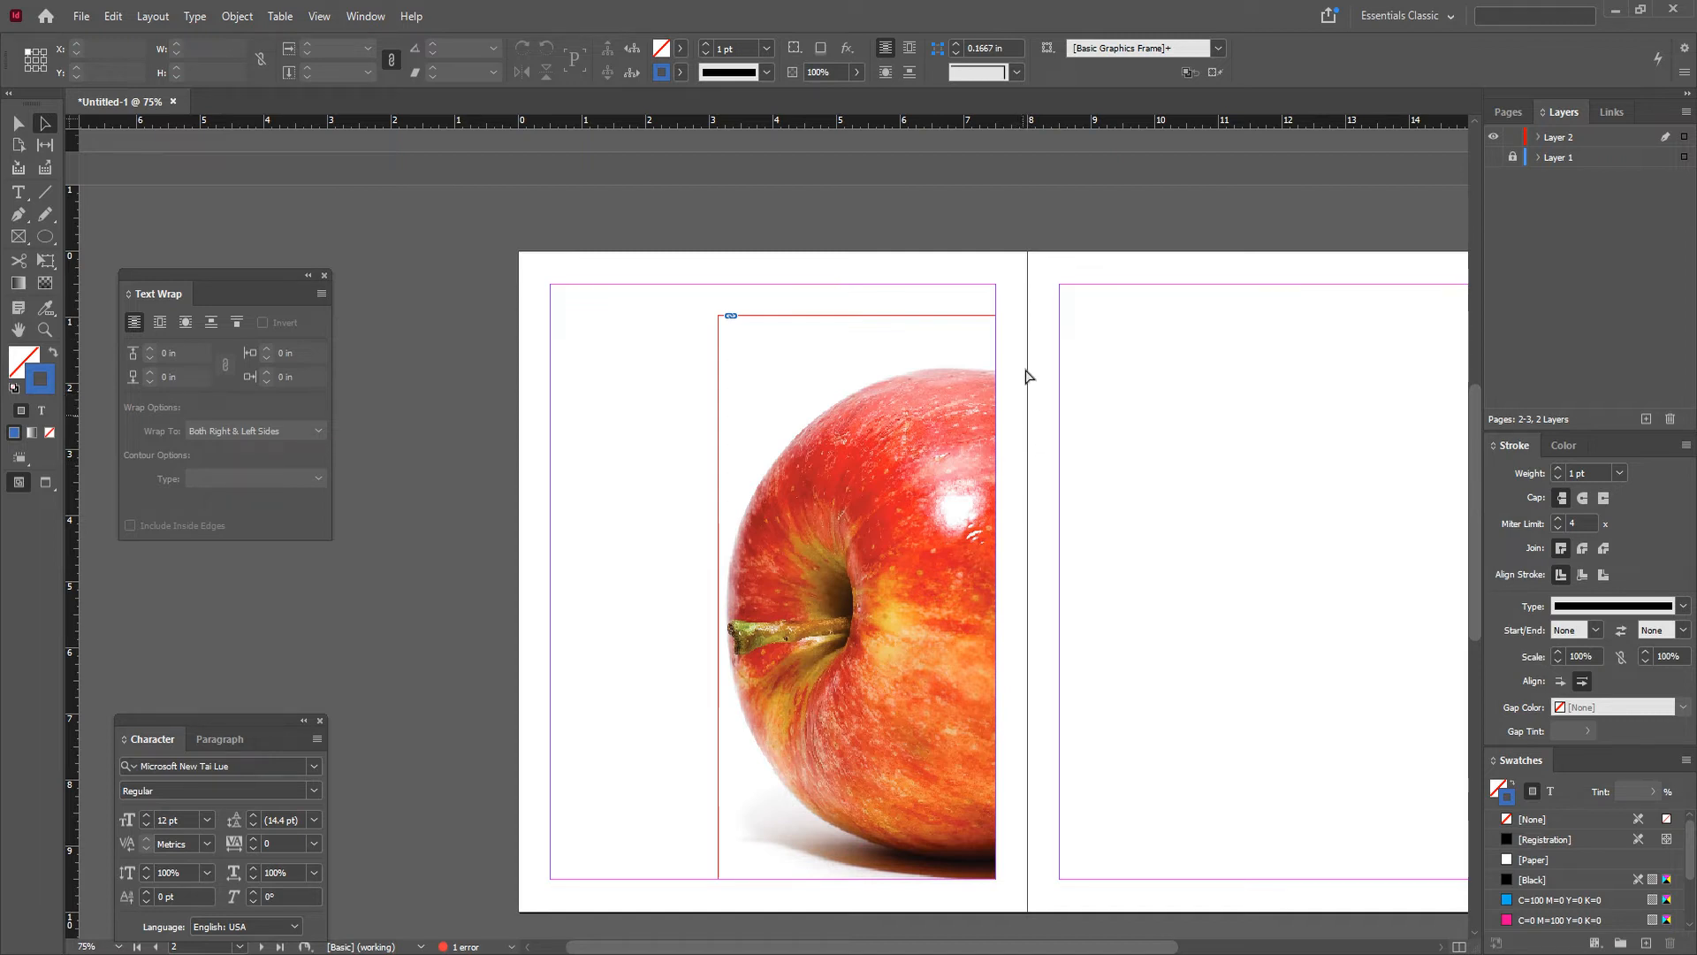
key(w)
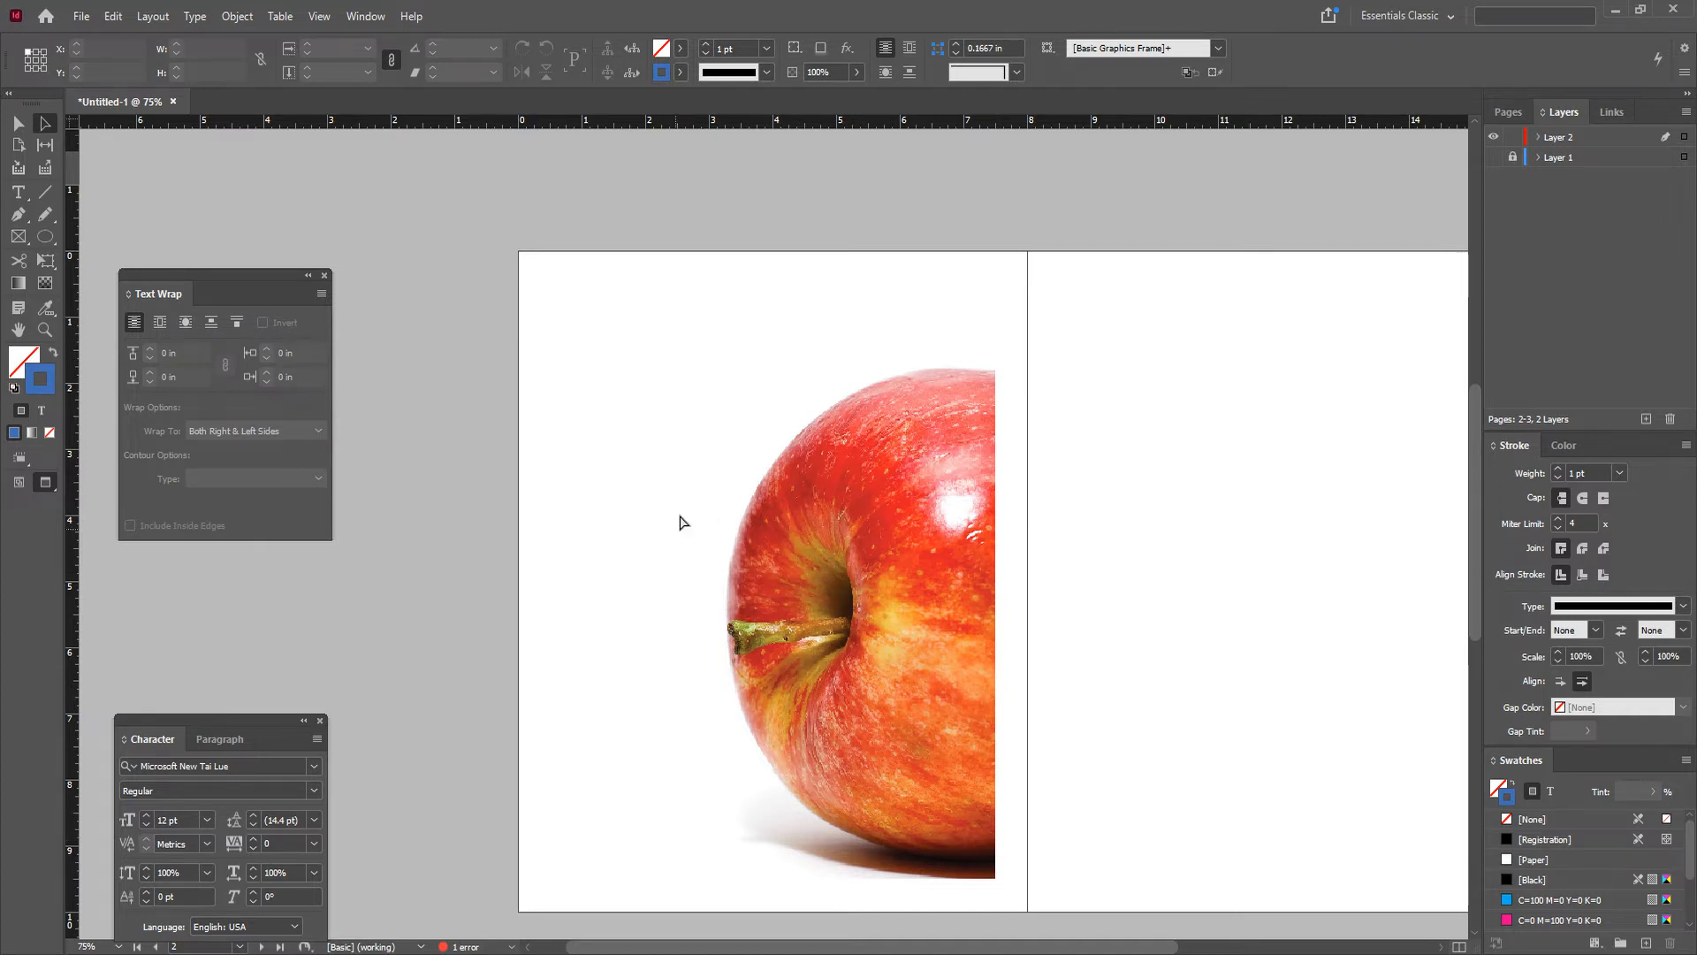
Step: Draw a text frame about 5.46 × 7.74 in overlapping the apple and fill it with placeholder text
click(18, 196)
key(w)
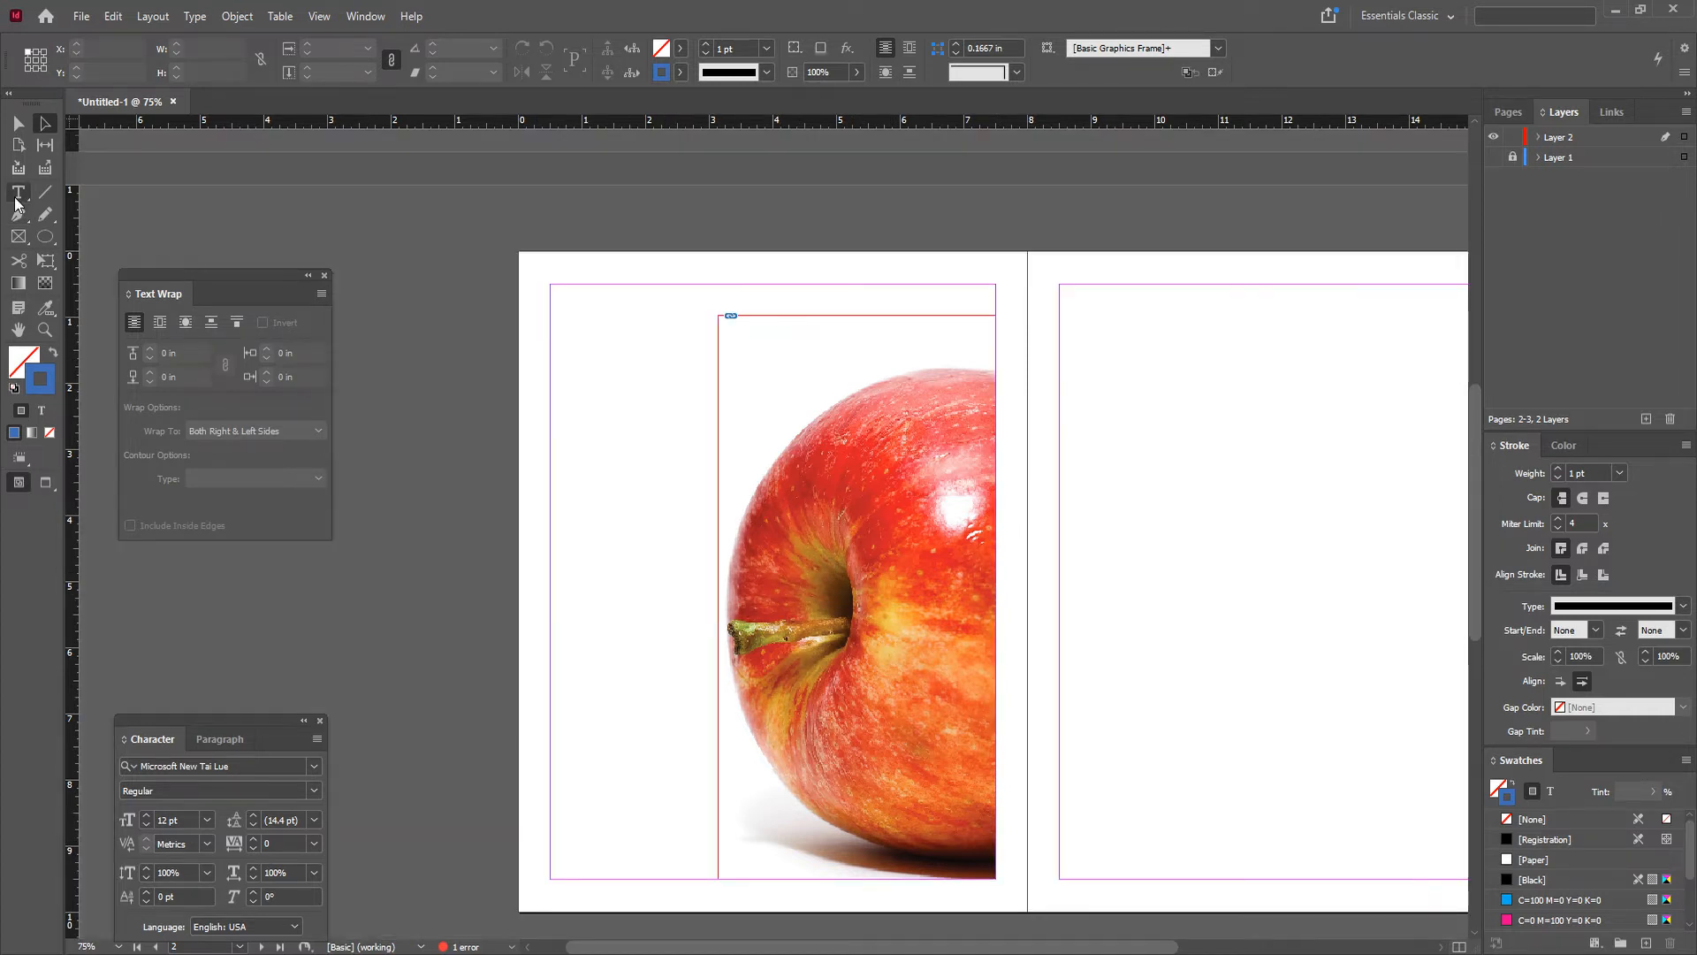
drag(571, 348, 918, 860)
click(195, 15)
click(300, 620)
key(Escape)
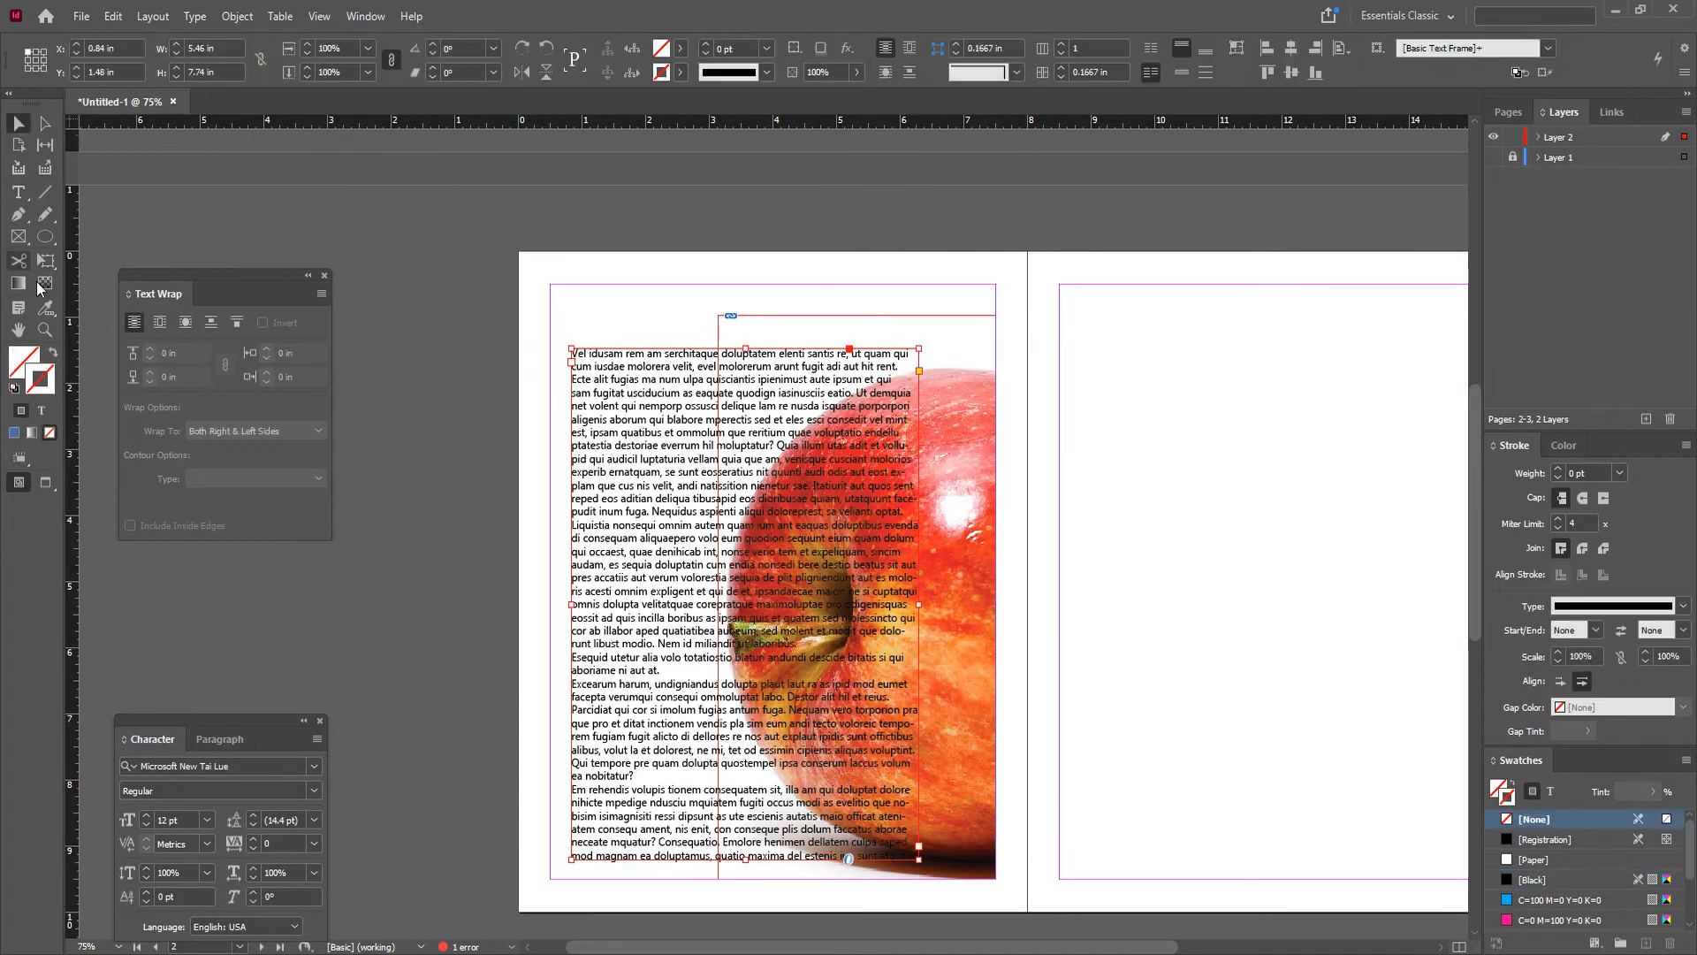
Step: Draw an ellipse about 6.92 × 7.58 in matching the apple's outline, and wrap the text around its shape with a 0 in offset
click(41, 236)
drag(751, 398, 1160, 866)
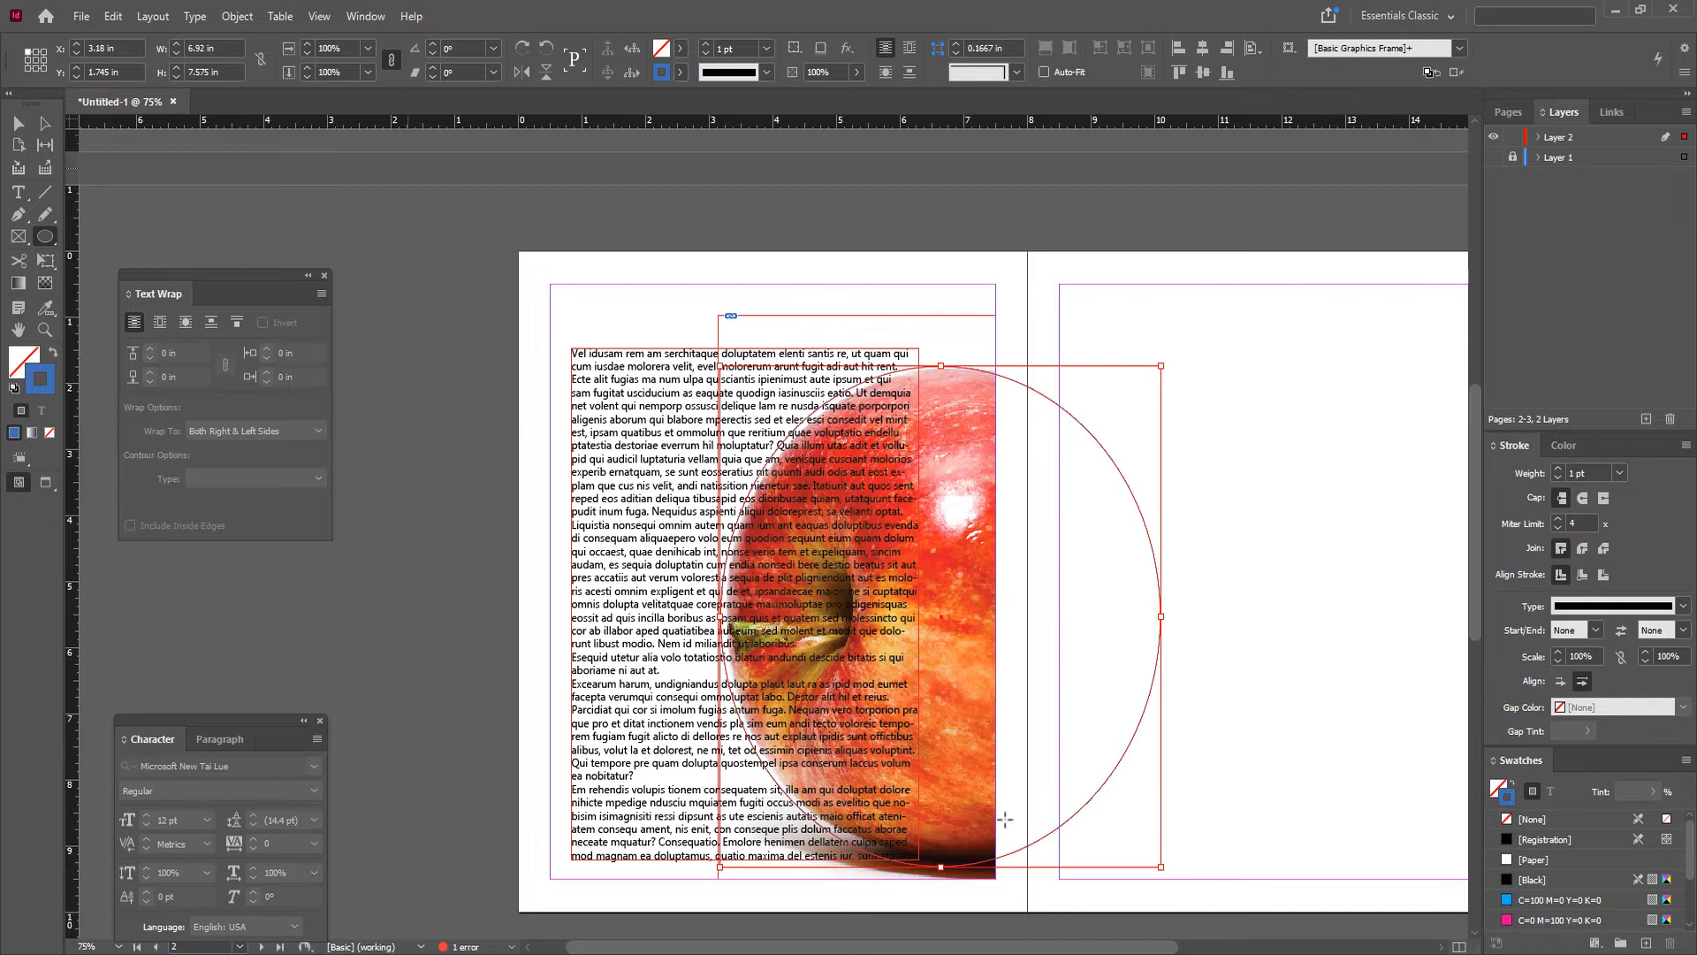
click(365, 16)
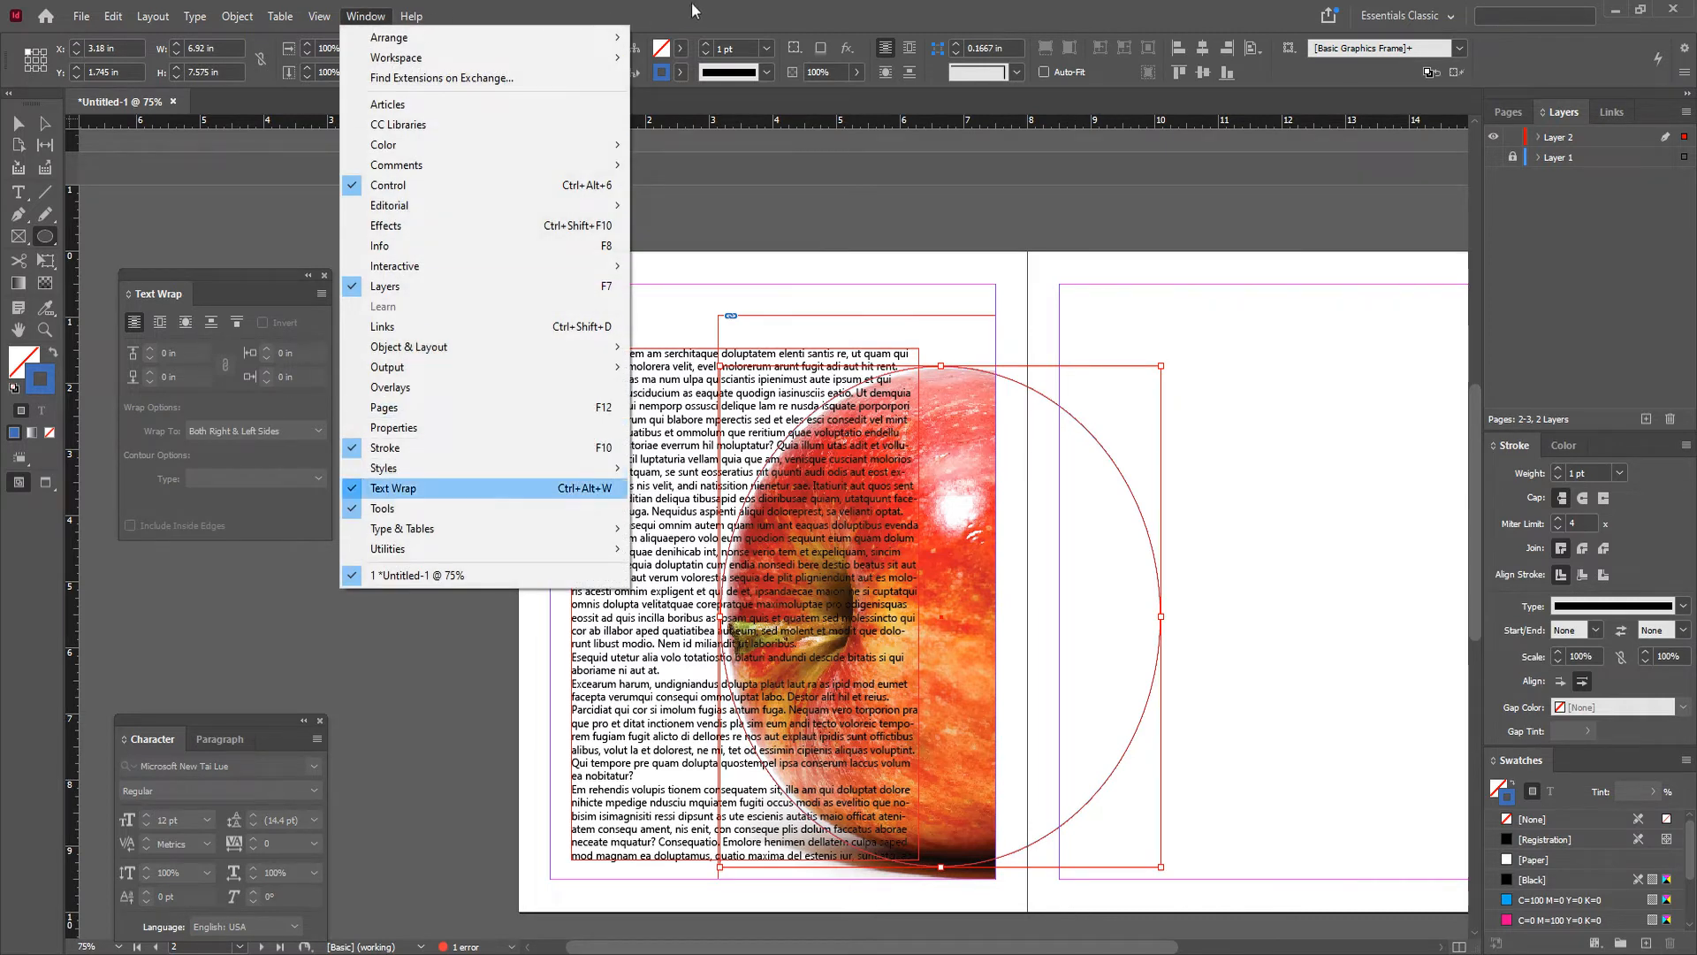
click(775, 5)
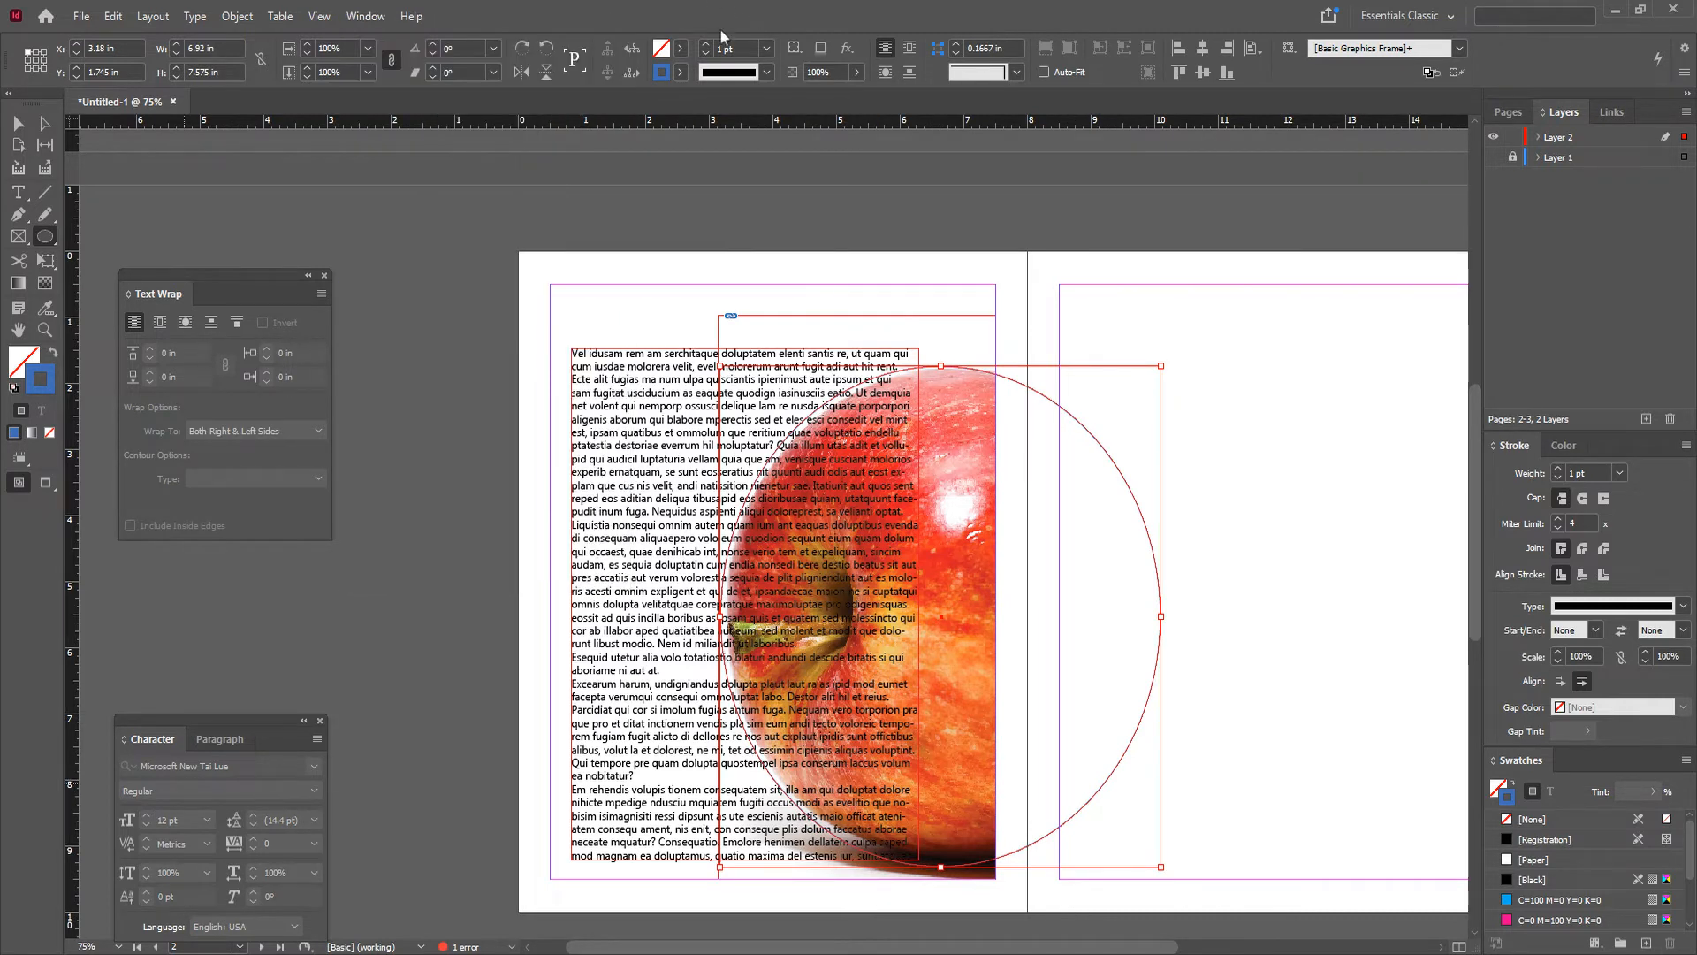
click(185, 323)
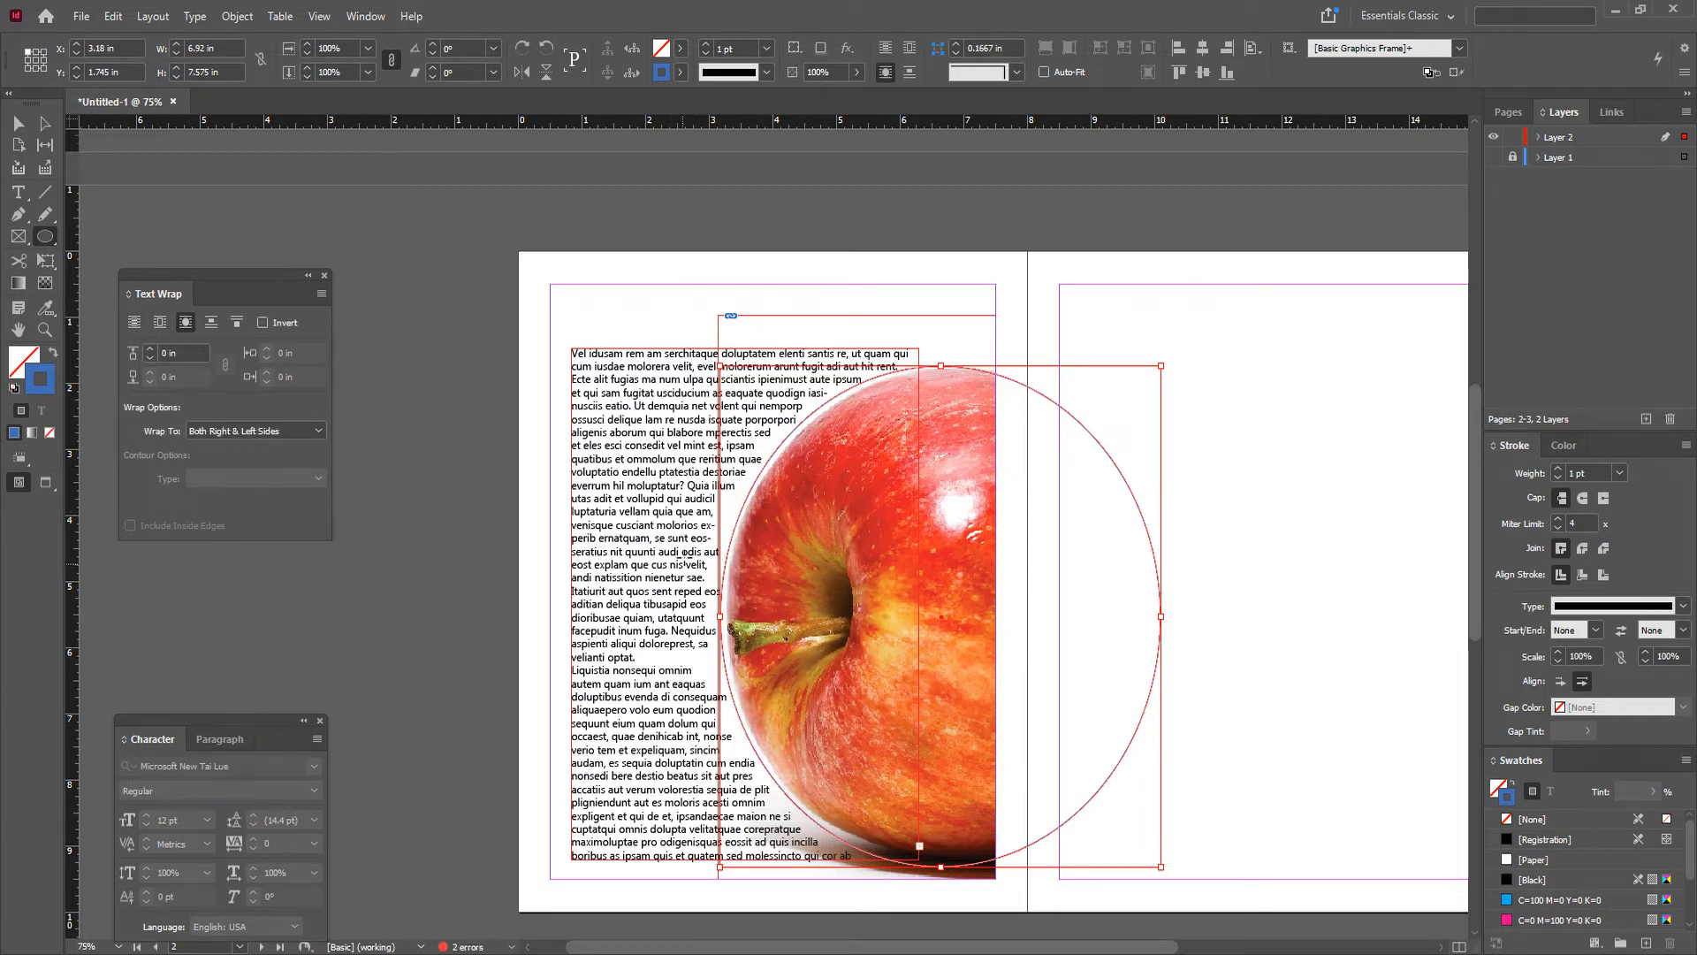
click(150, 350)
click(148, 360)
Step: Preview the page without guides and remove the blue stroke from the ellipse around the apple
click(19, 124)
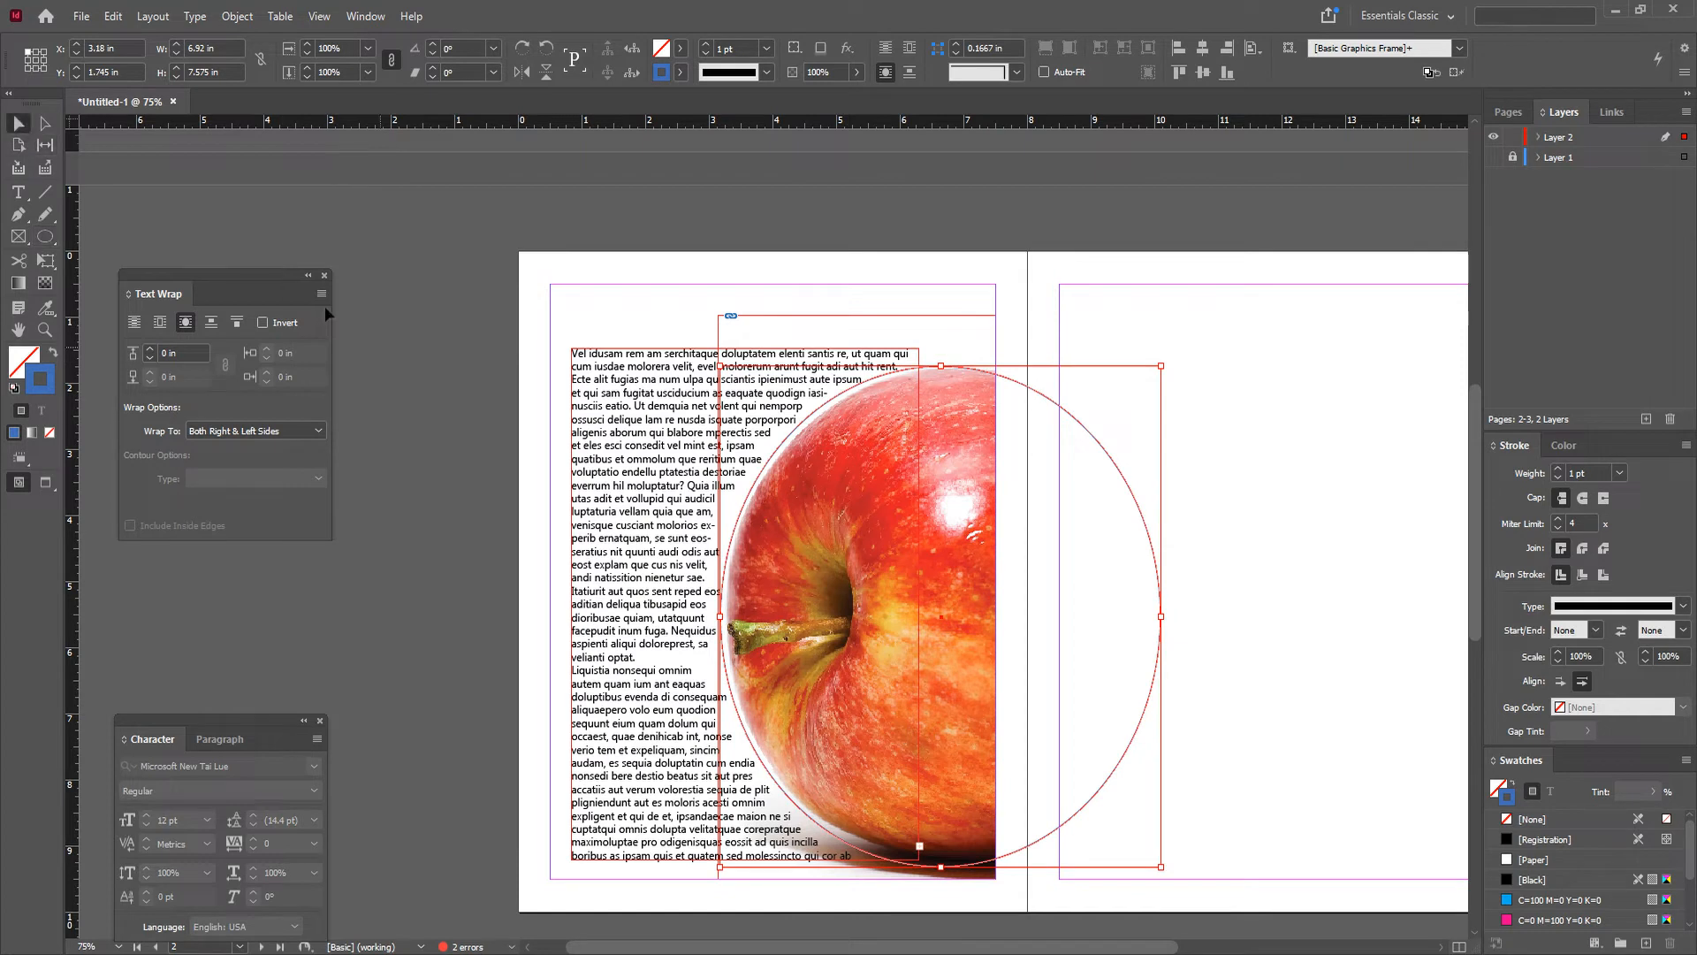
click(553, 714)
key(w)
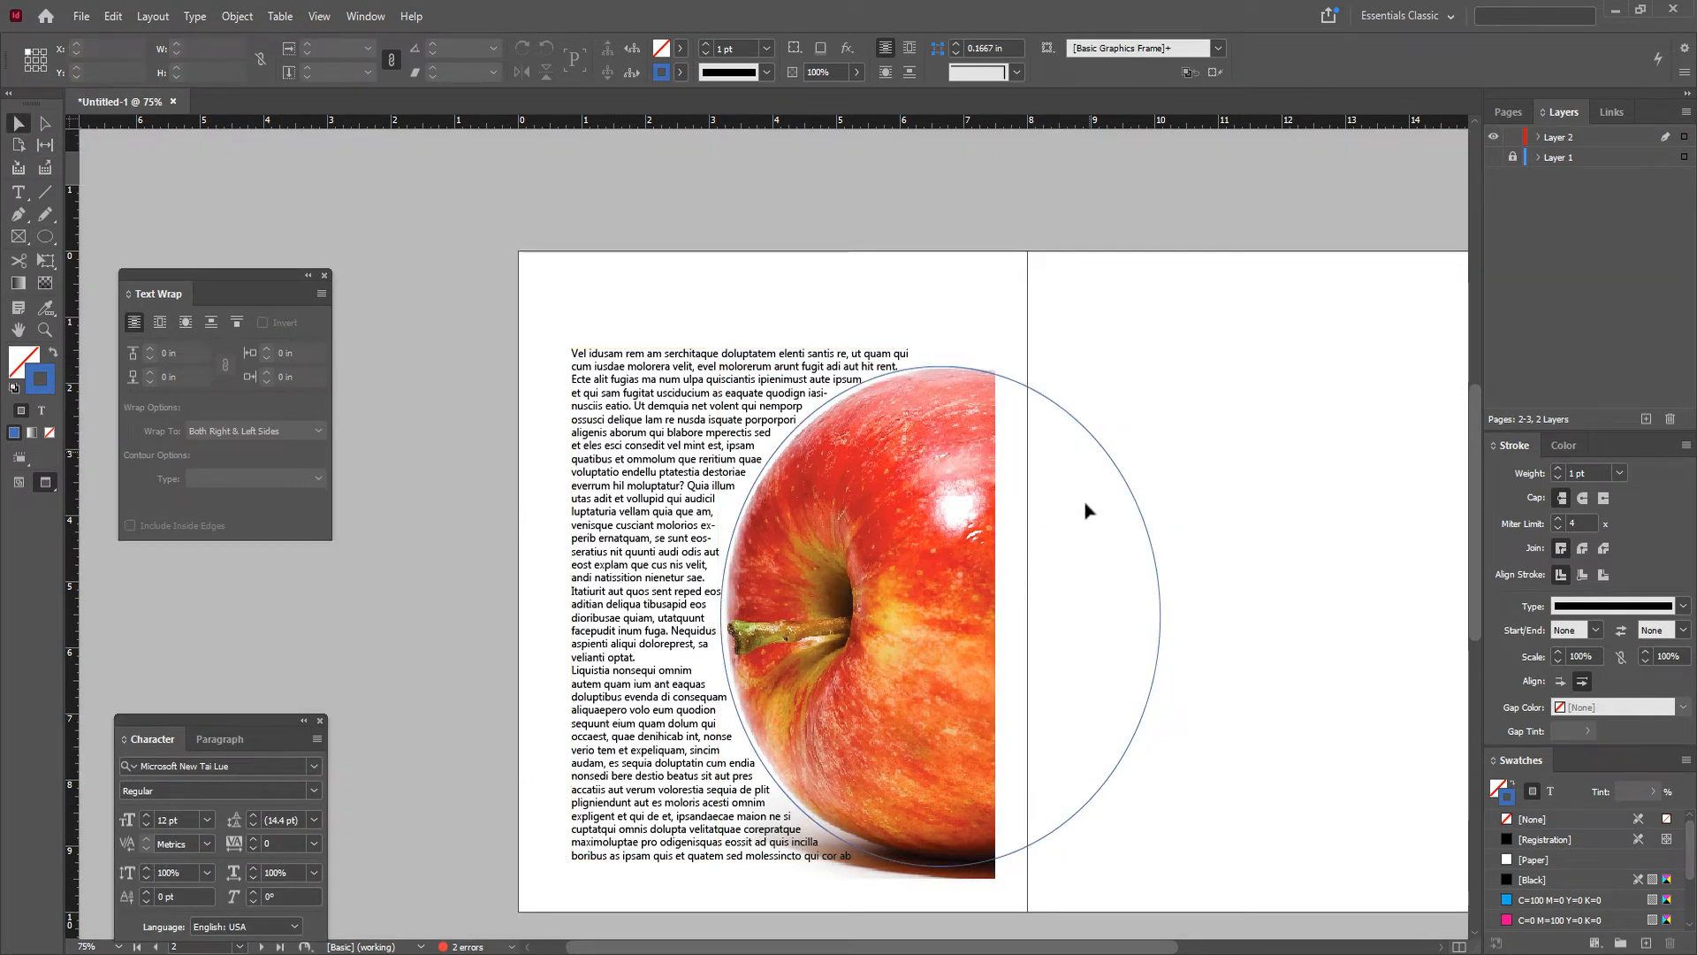
click(1127, 487)
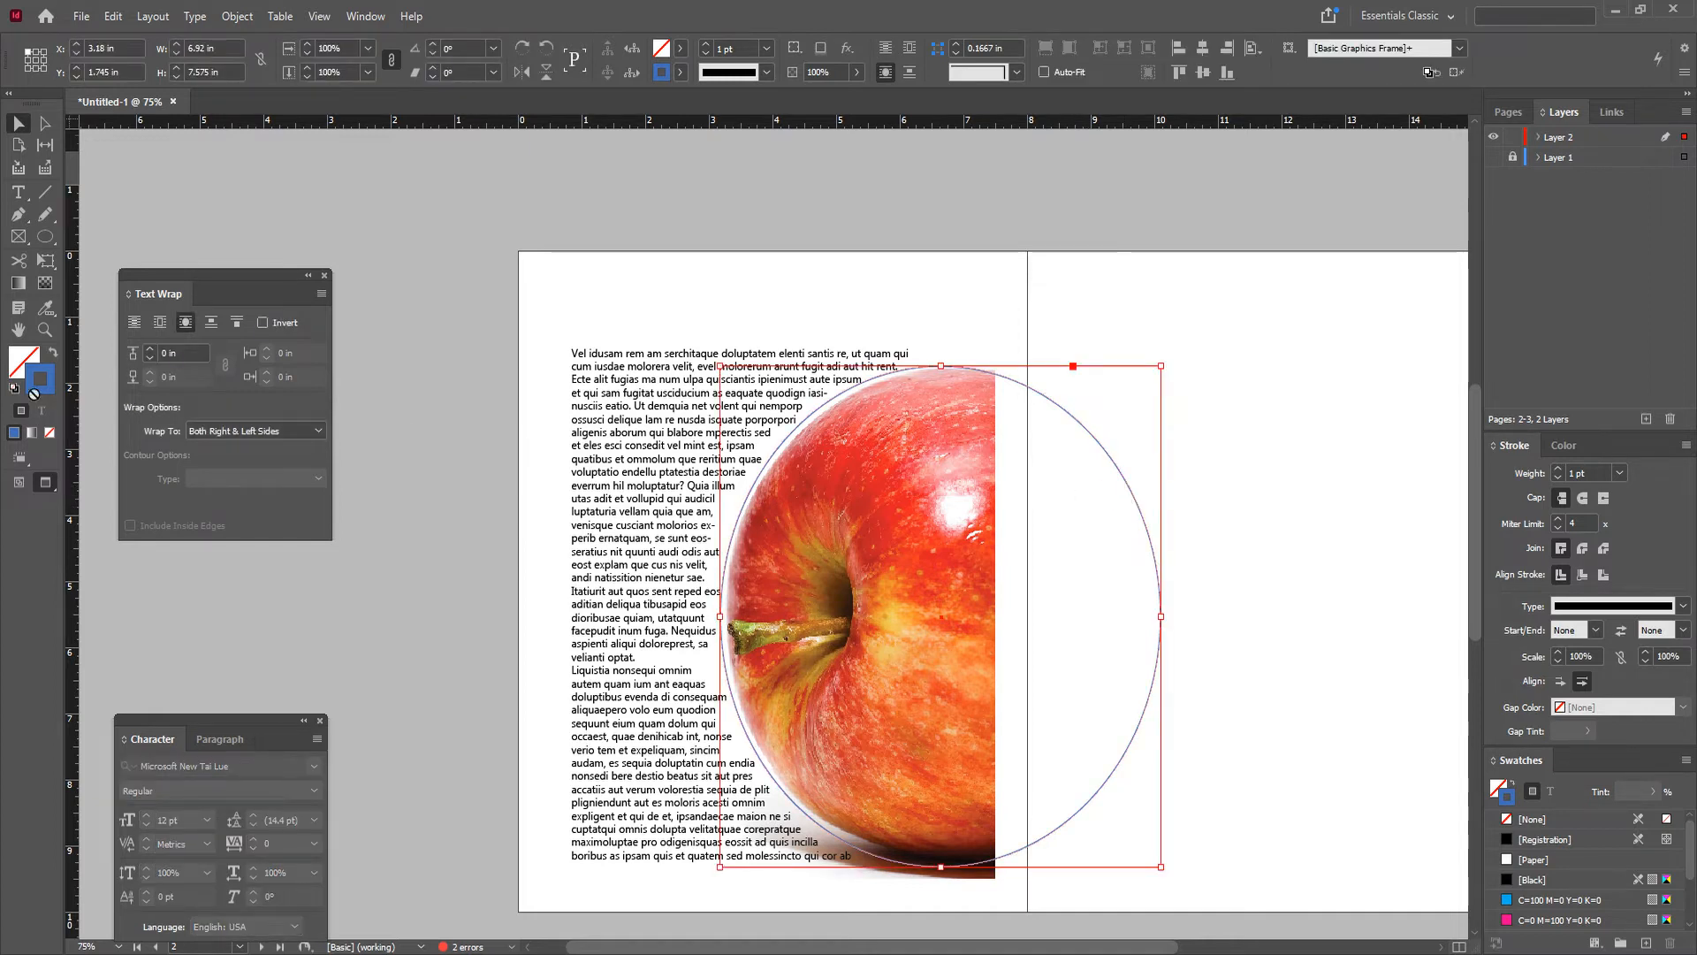
click(49, 434)
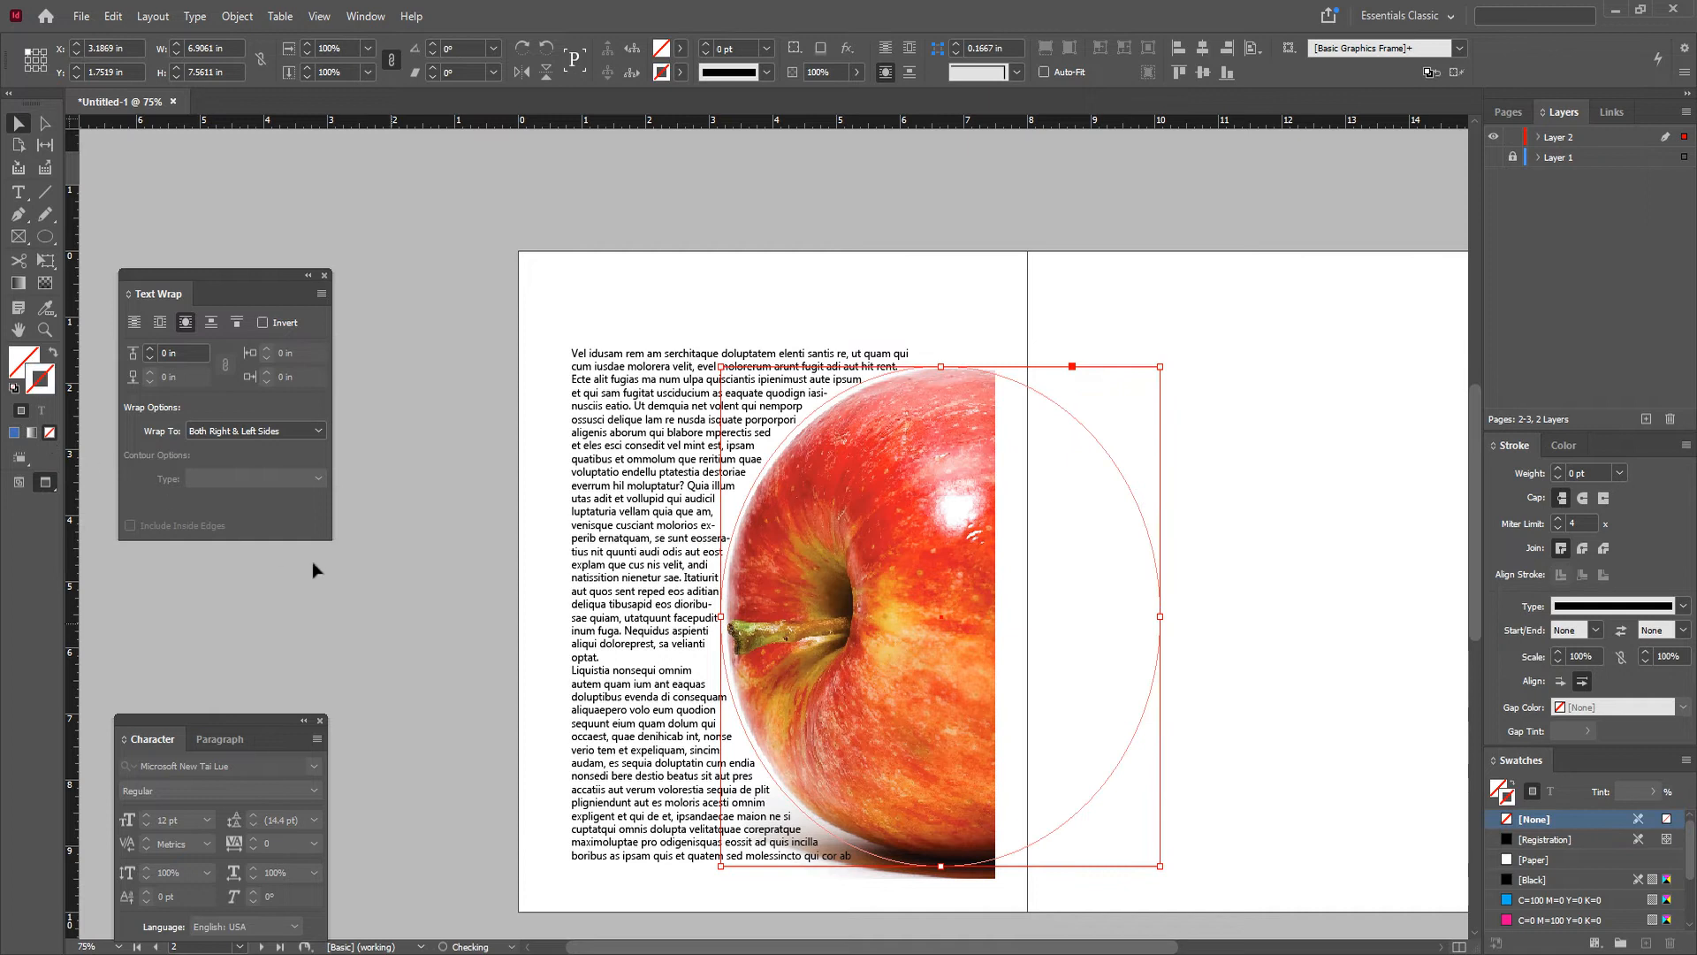
click(399, 602)
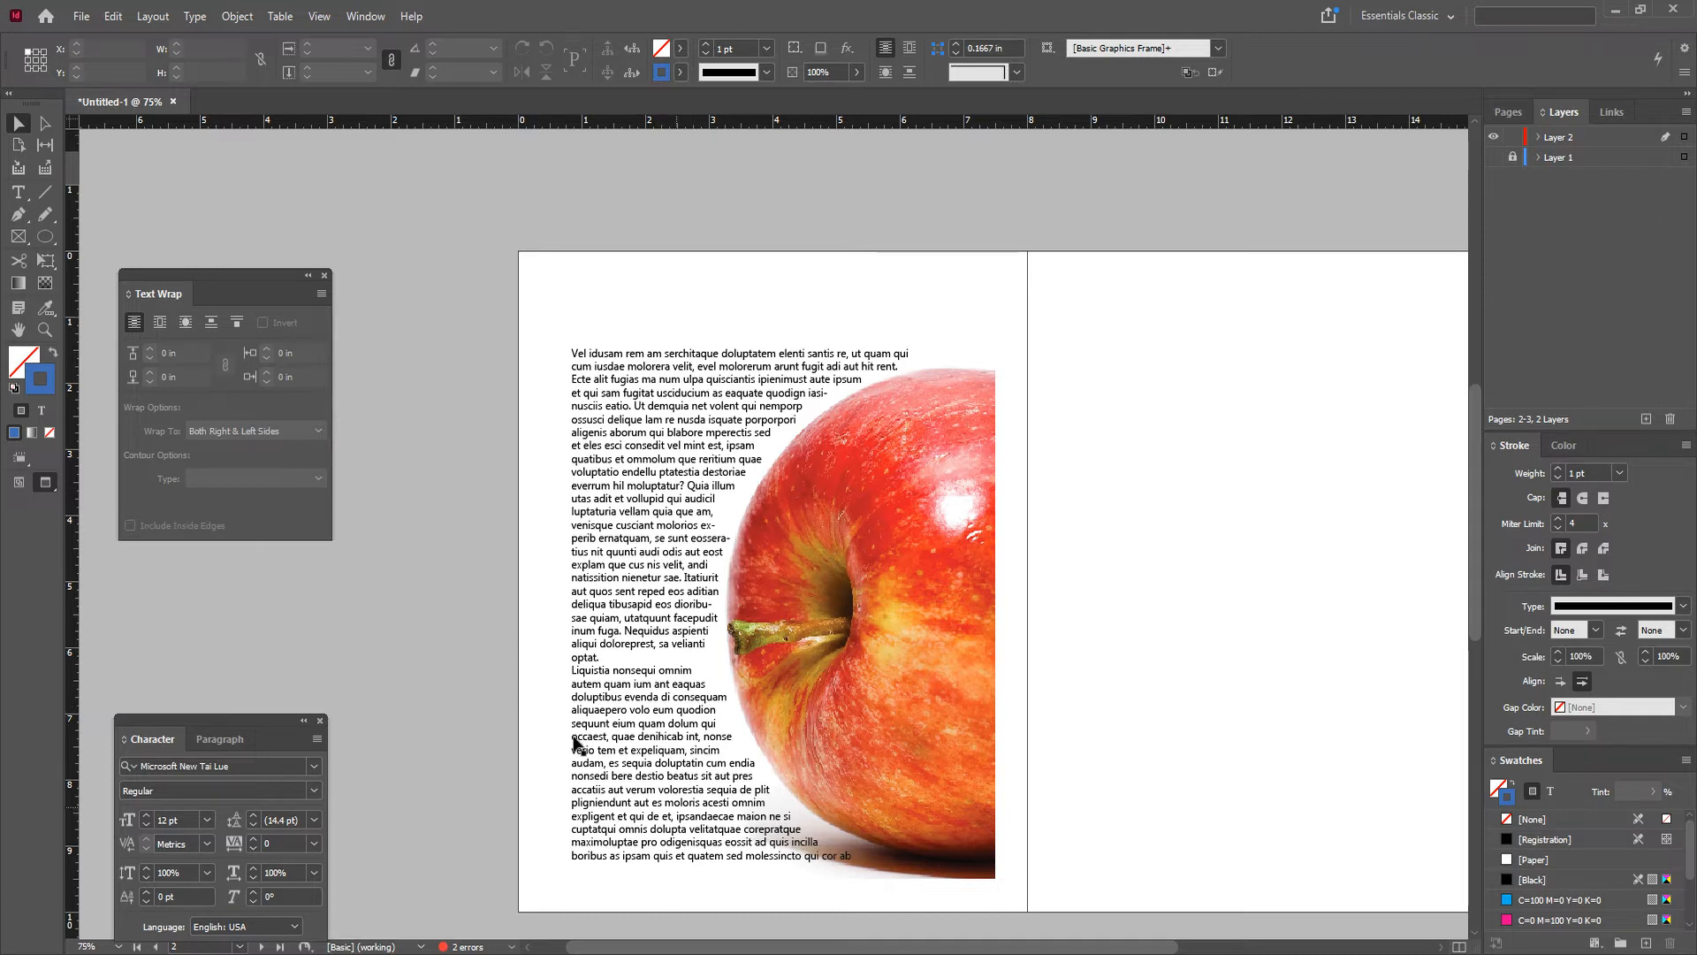
Step: Draw an unfilled rectangle about 1.77 × 2.72 in over the text's lower-left corner and wrap the text around its shape
key(f)
click(44, 240)
click(89, 257)
drag(544, 686, 657, 866)
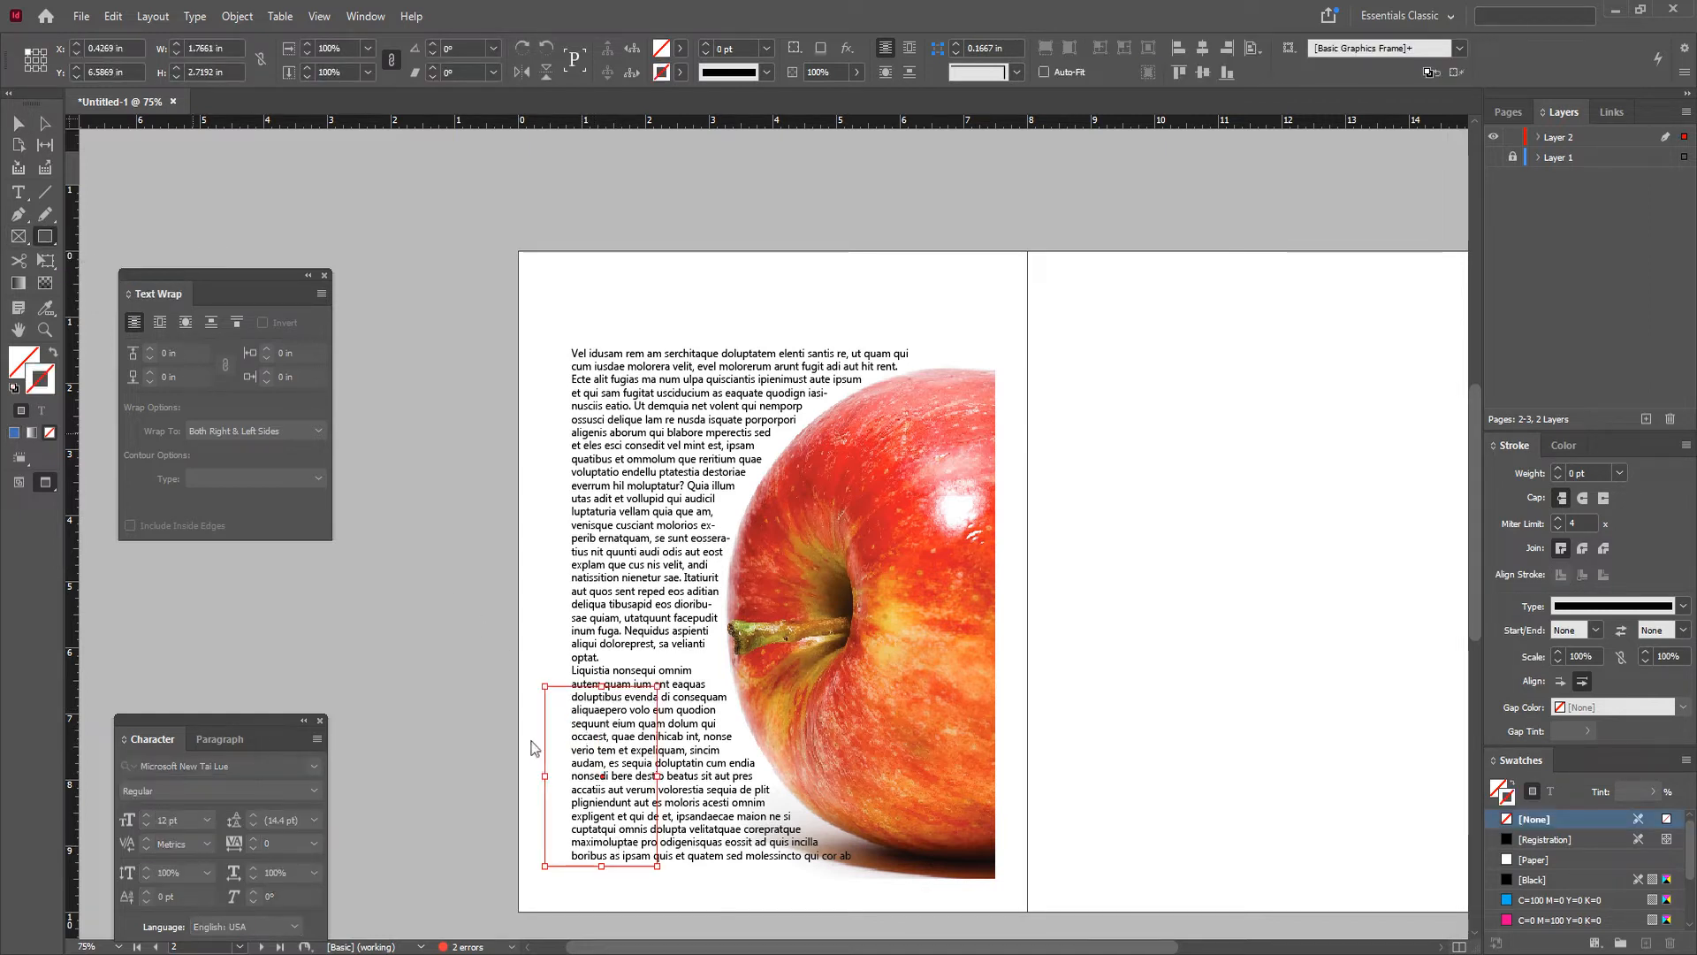
click(186, 322)
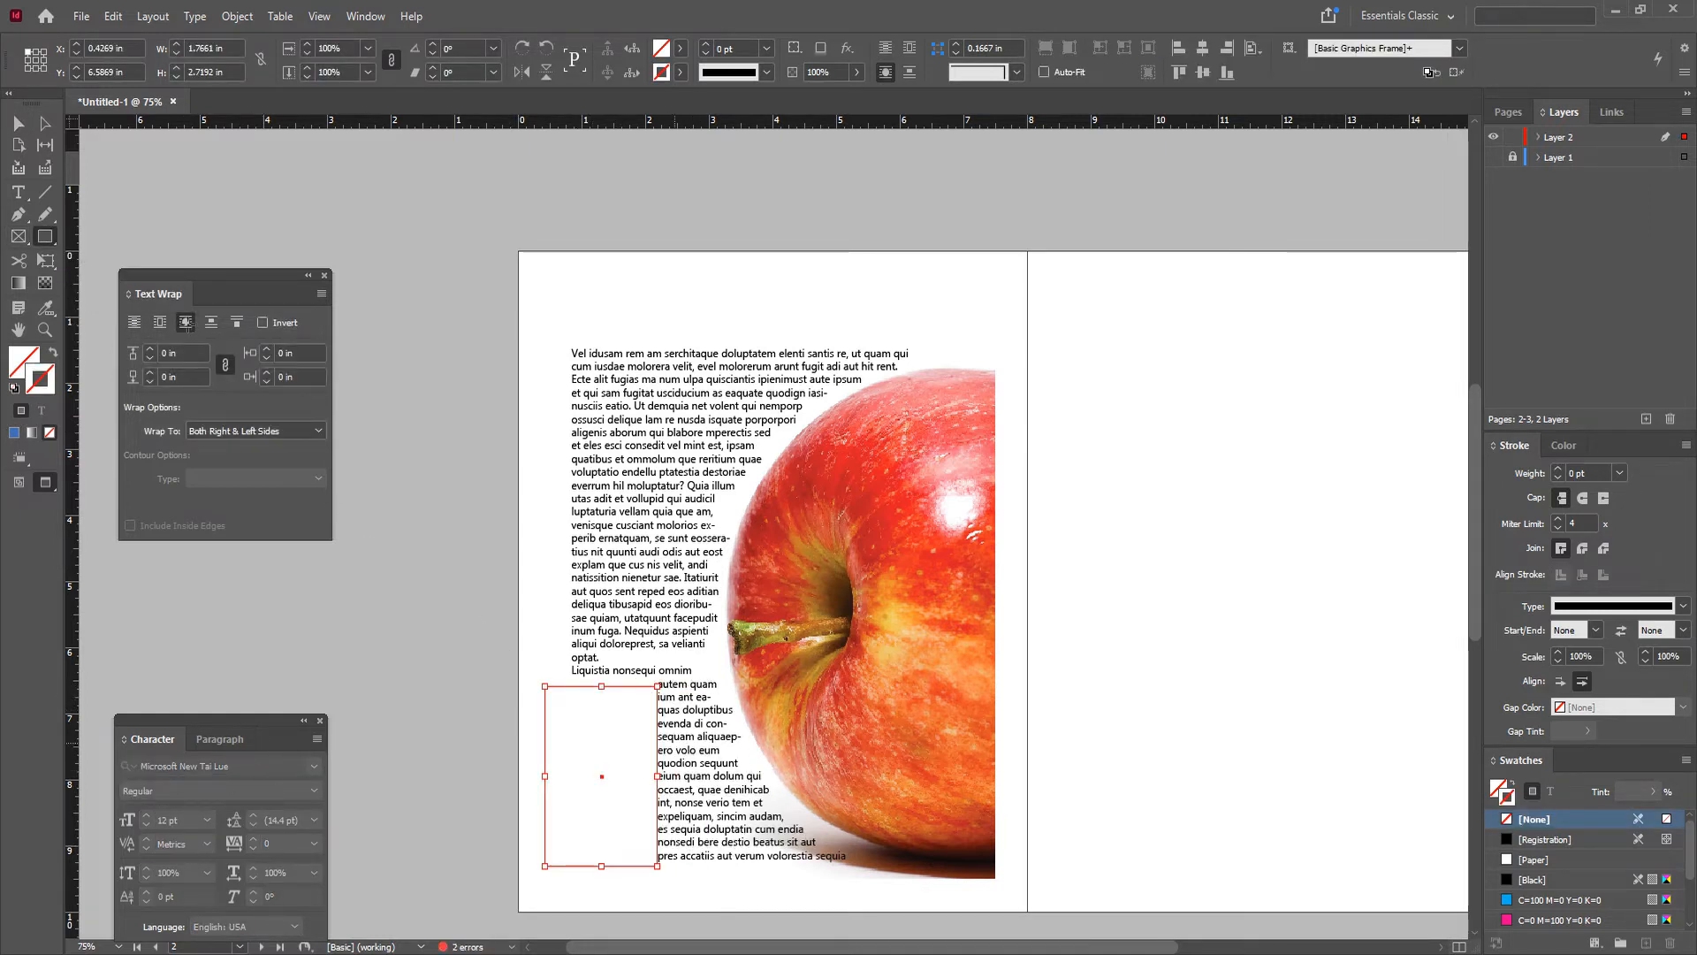
click(18, 124)
click(437, 299)
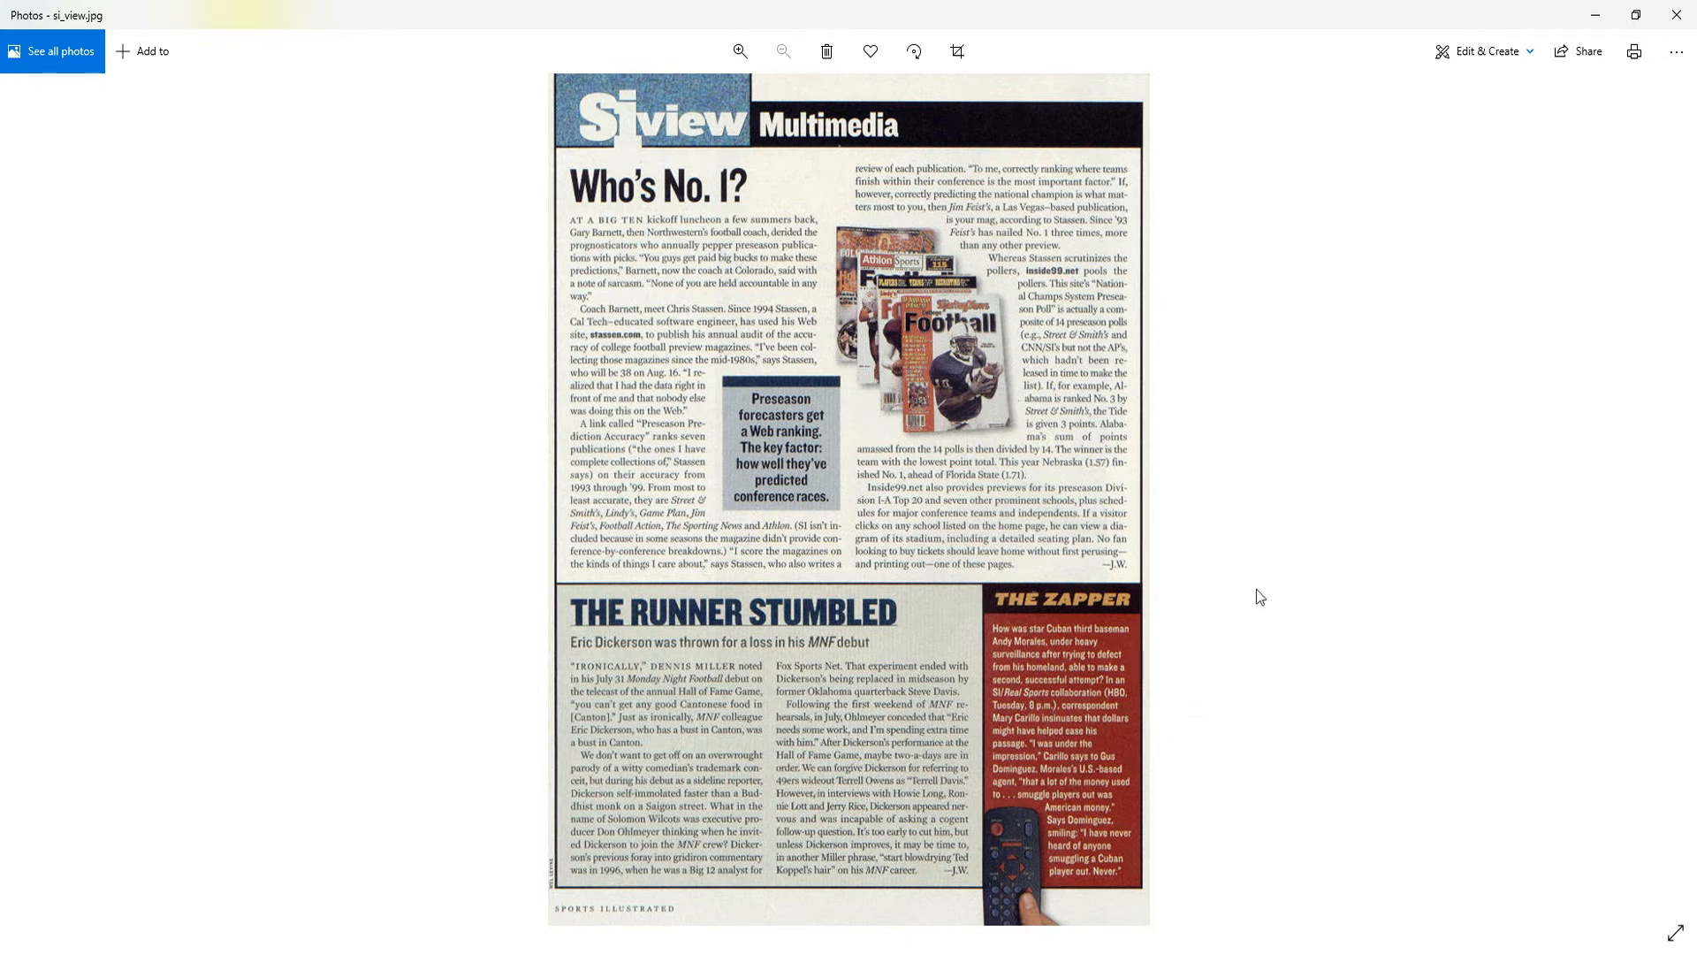
Step: Leave the si_view image and view ef2ba3b12102f9c3ddc890aea688882f from the Indesign folder as a magazine layout example
click(1595, 15)
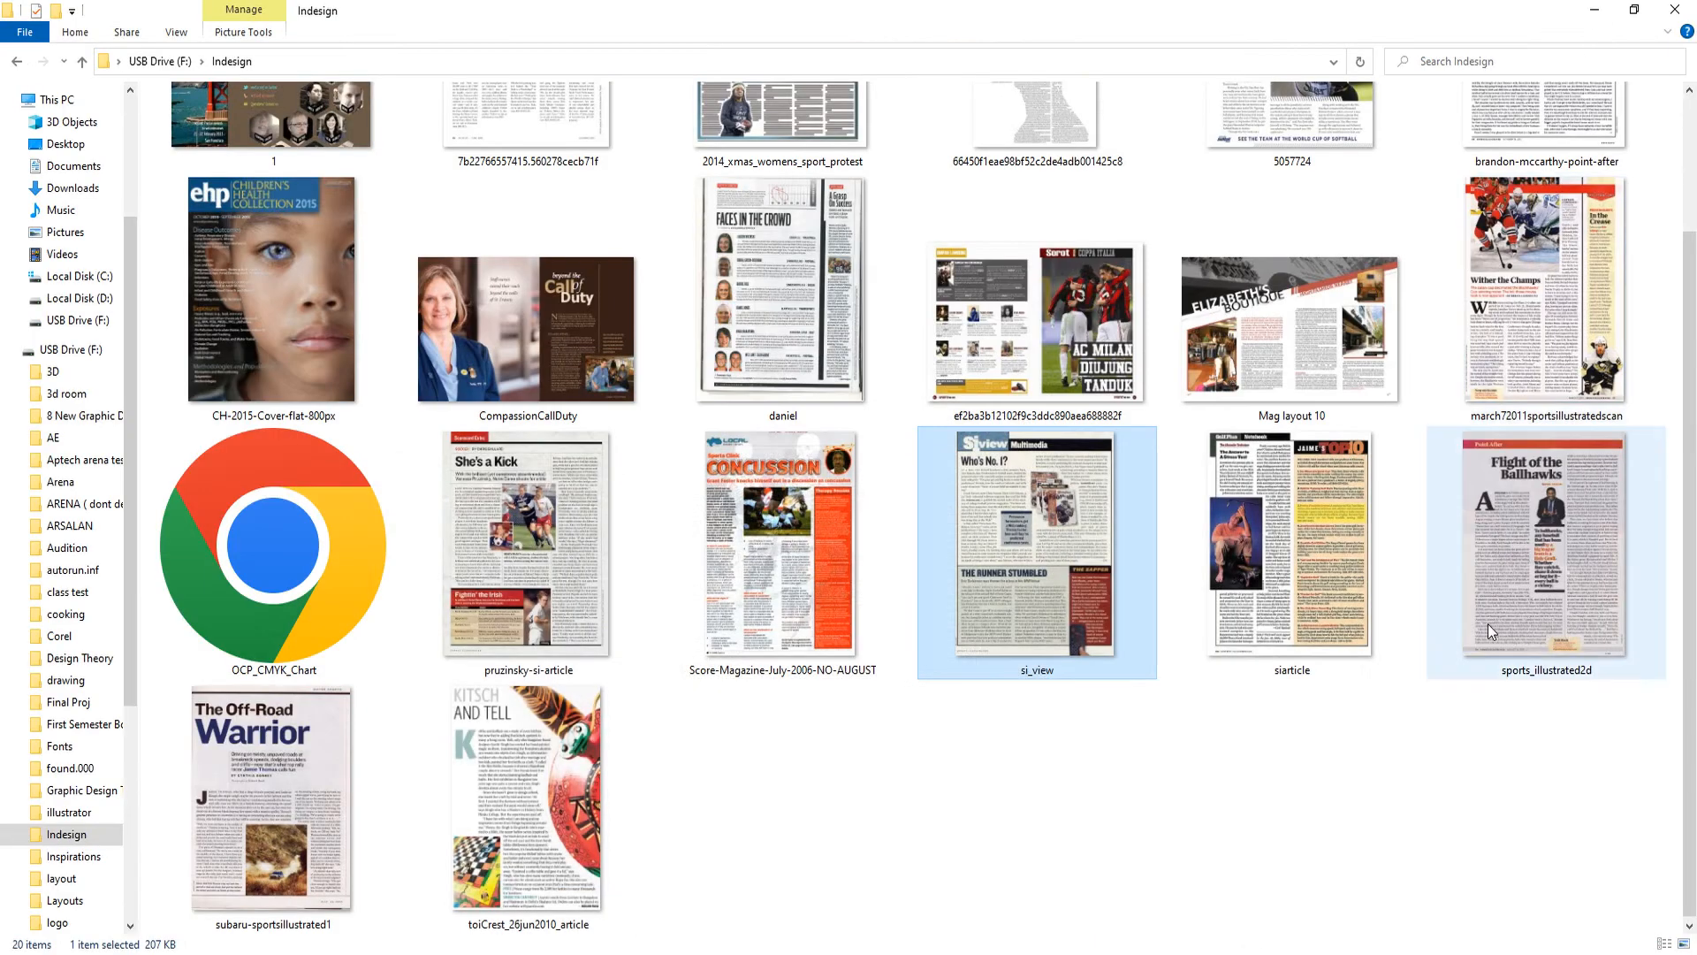
scroll(1488, 623, up, 2)
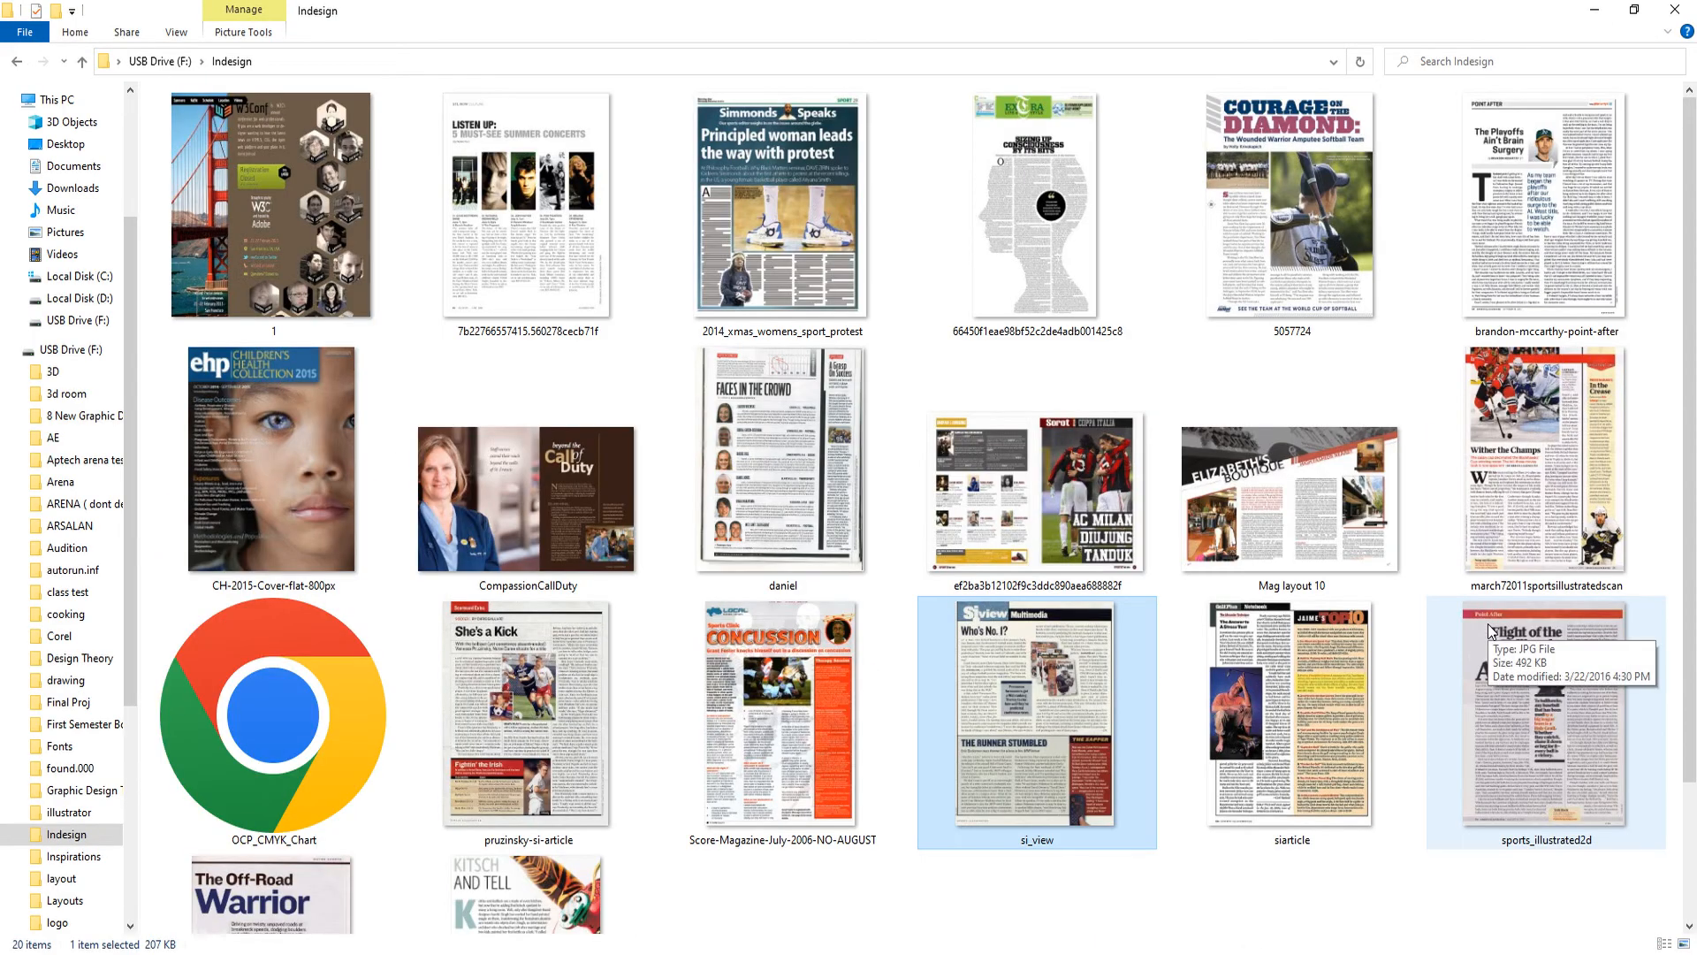
double_click(1034, 522)
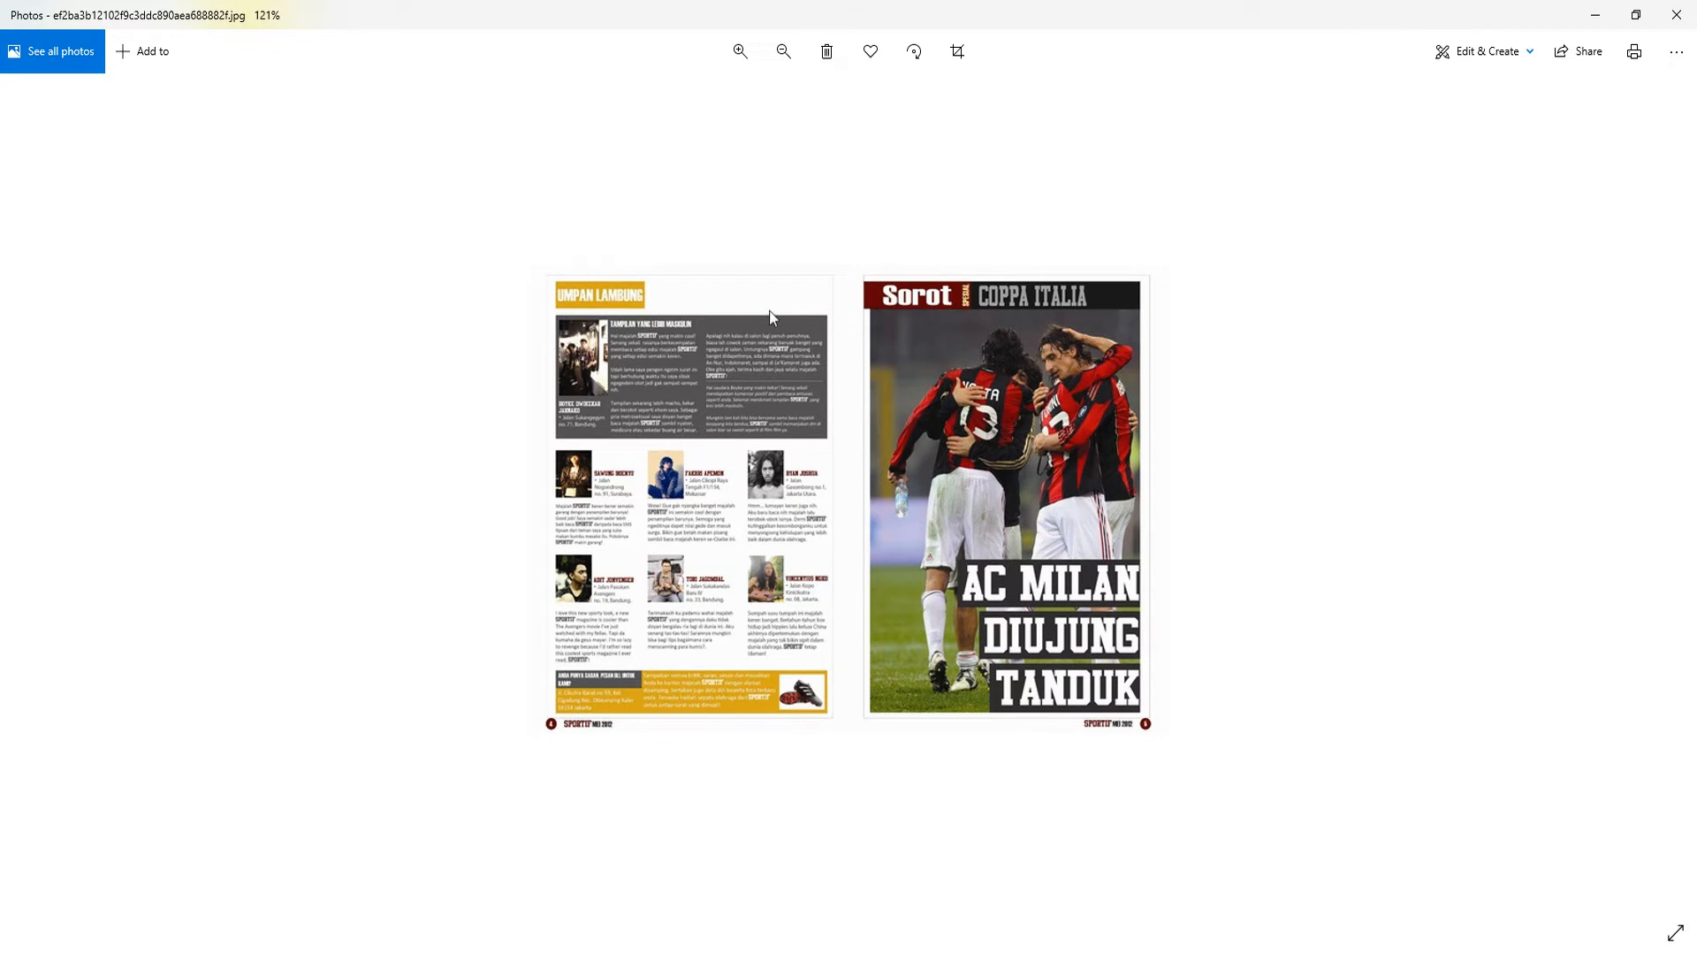
click(1594, 15)
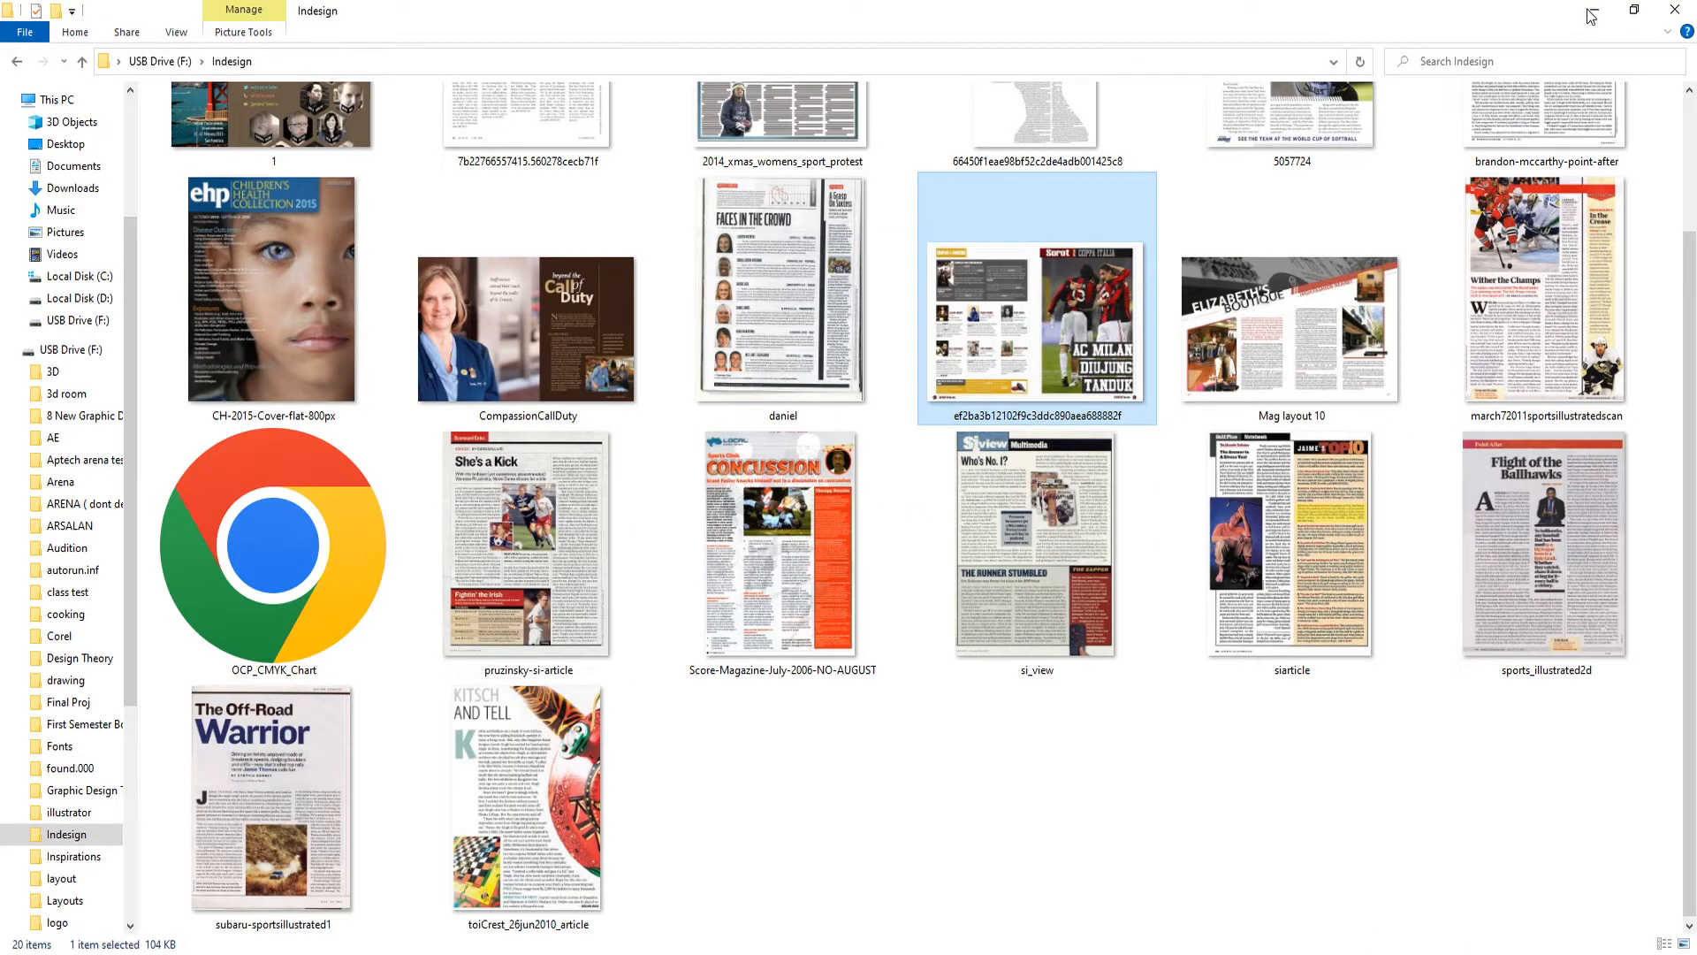
Step: Return to InDesign and draw a text frame about 7 × 8.9 in filling the margins of page 3
click(659, 952)
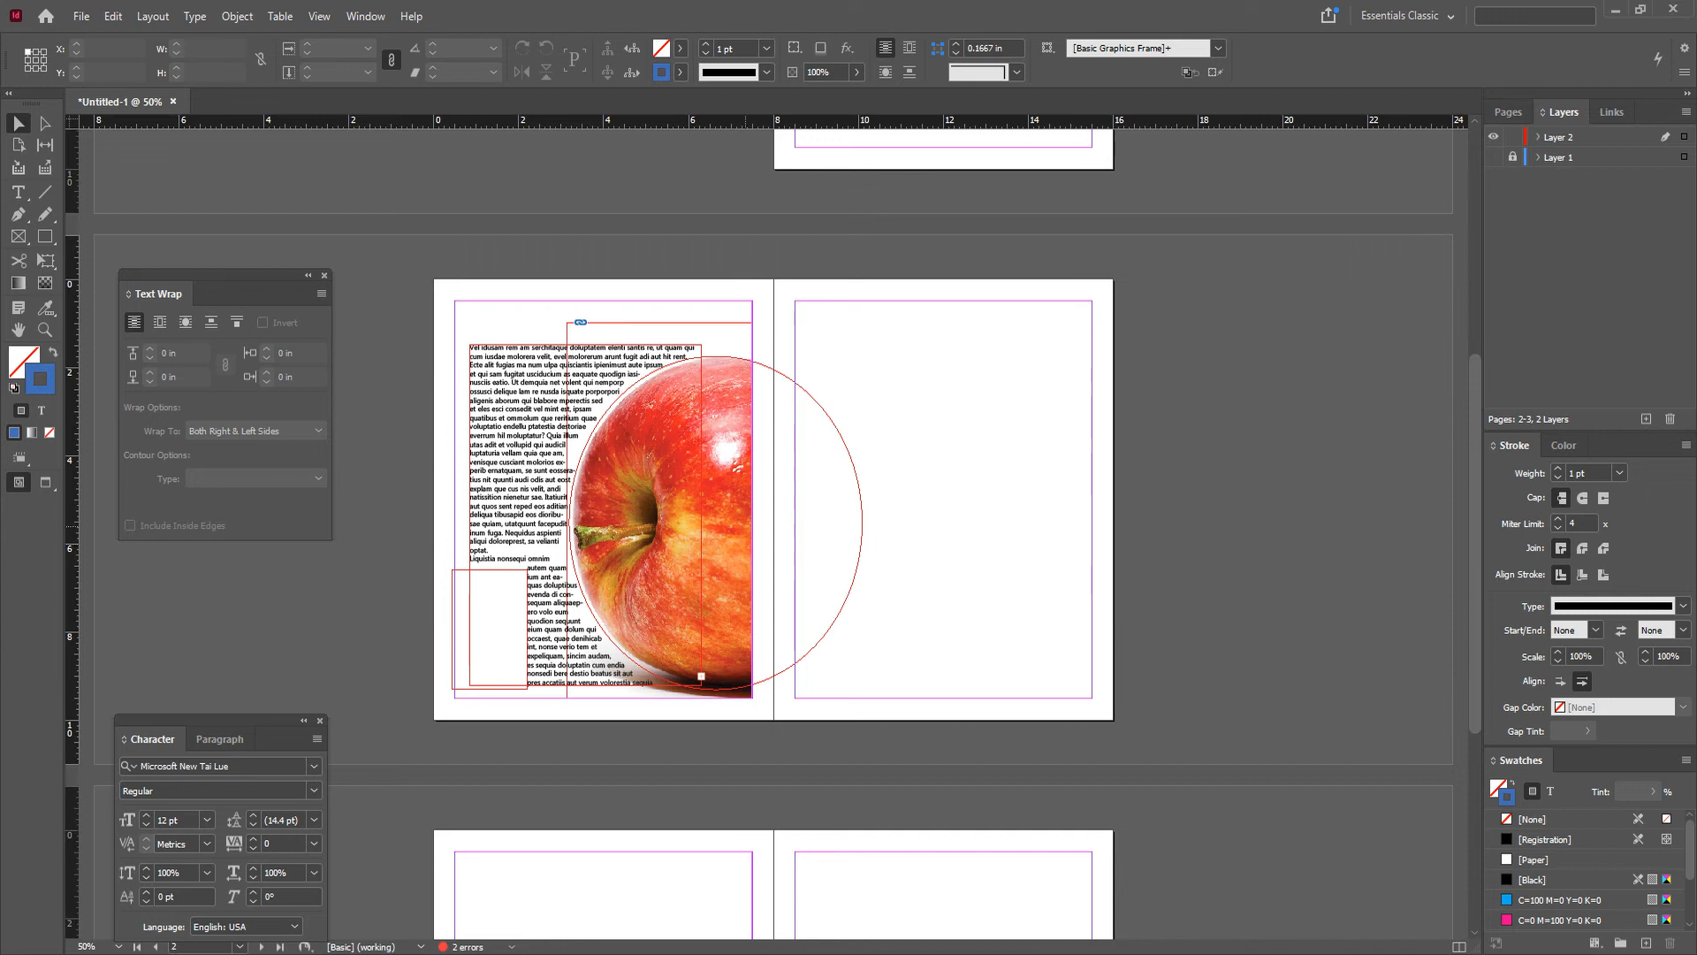
key(t)
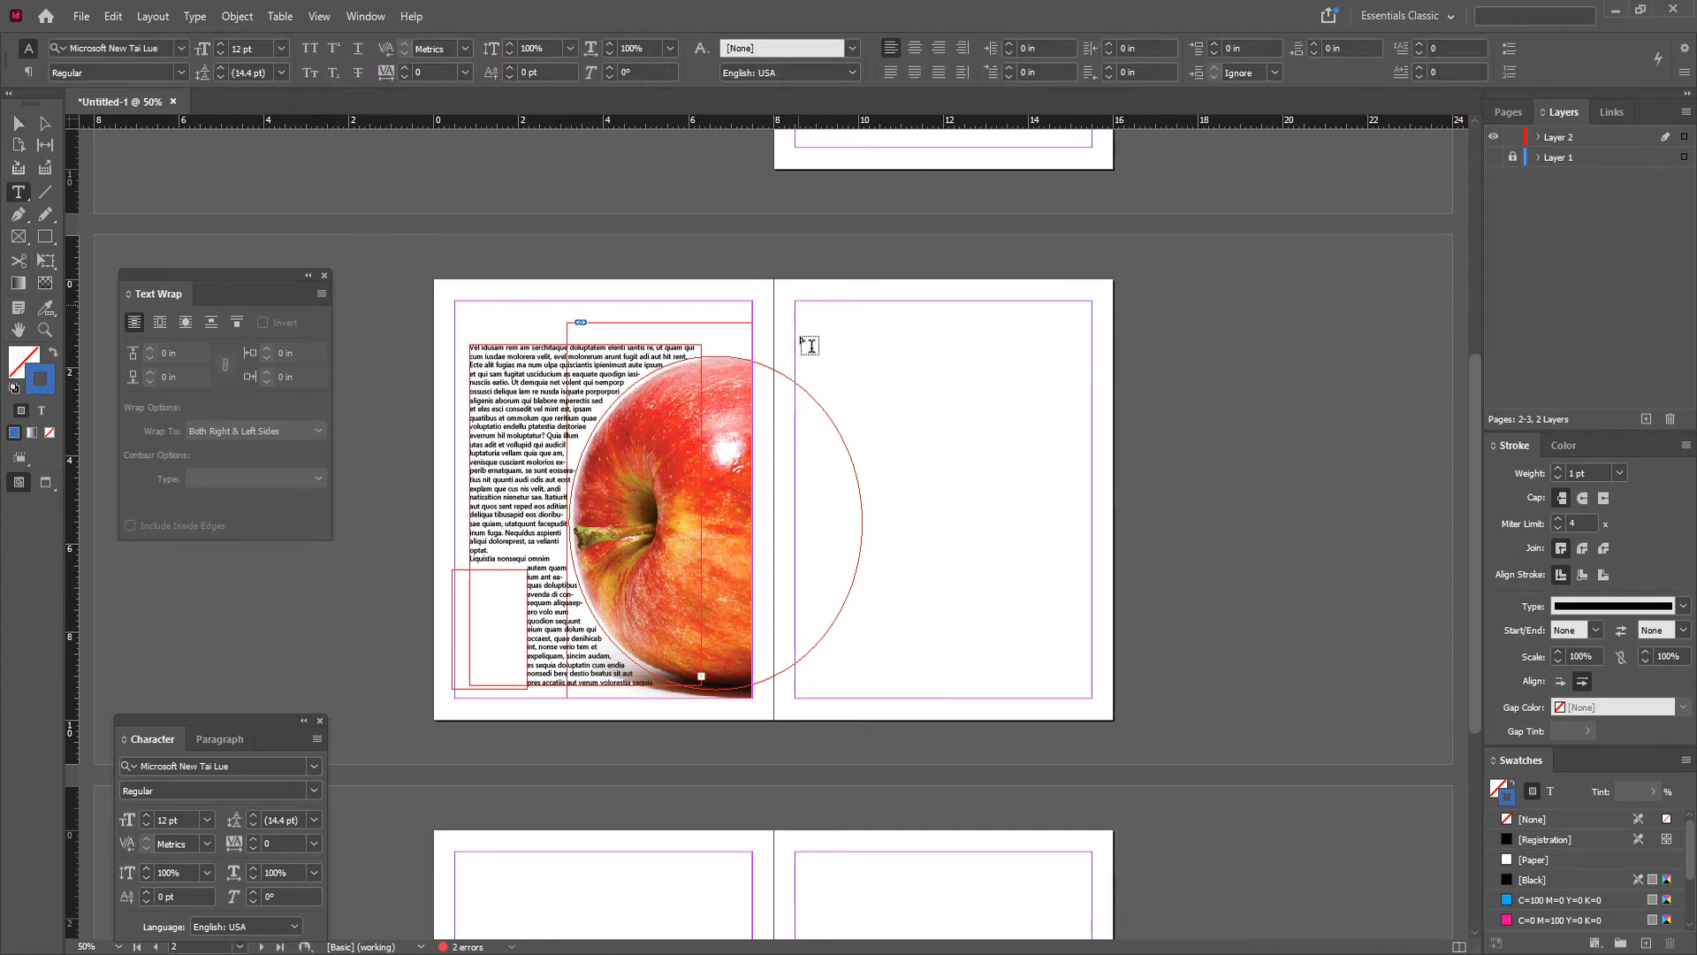
drag(795, 305, 1093, 699)
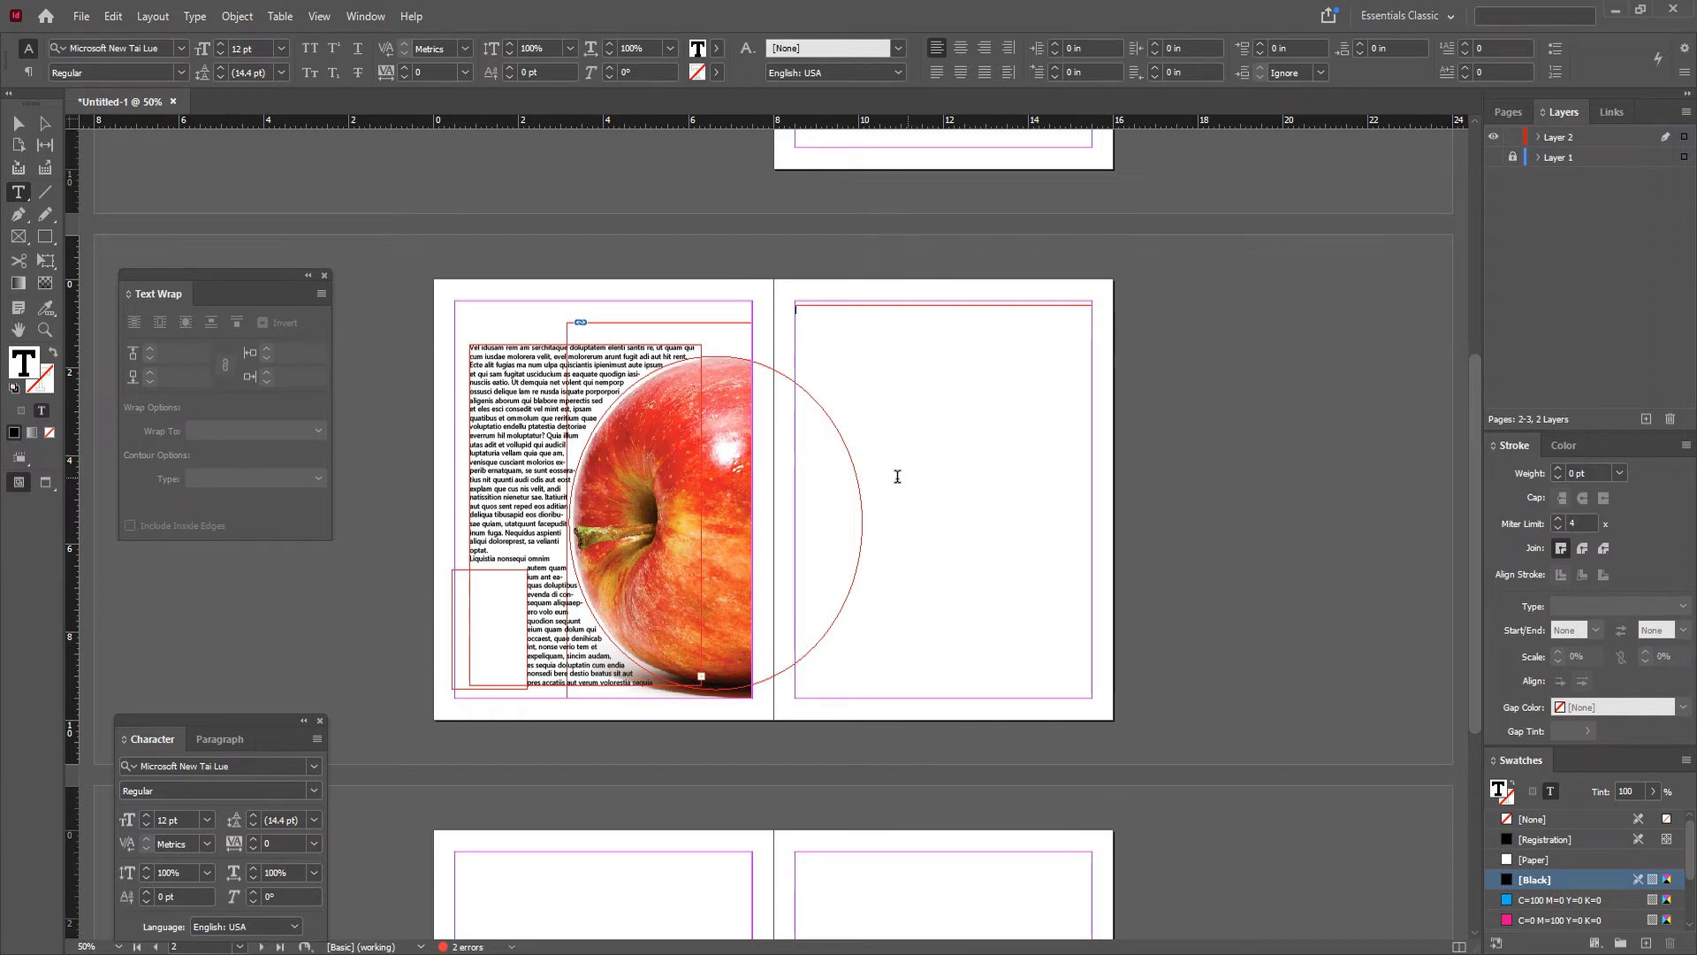
key(Escape)
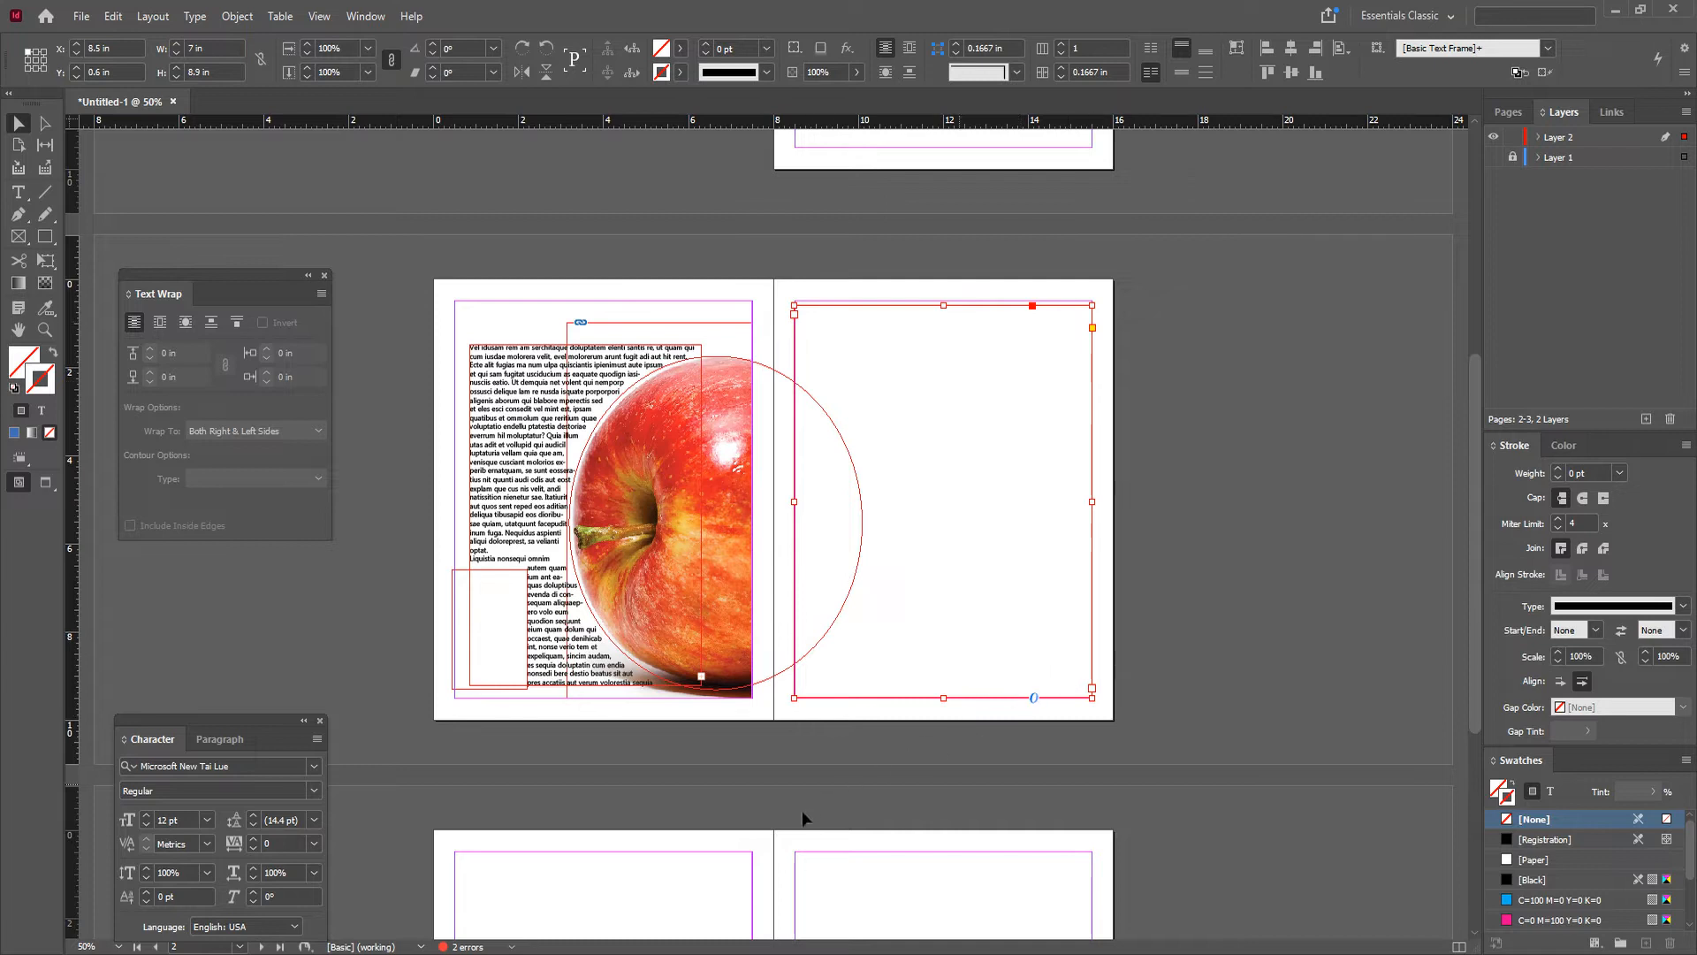
Step: Draw two text frames on page 4: about 3.95 × 4.5 in at the upper-left margin and 7 × 1.93 in across the page beneath it
scroll(804, 796, down, 3)
click(18, 192)
scroll(713, 802, down, 2)
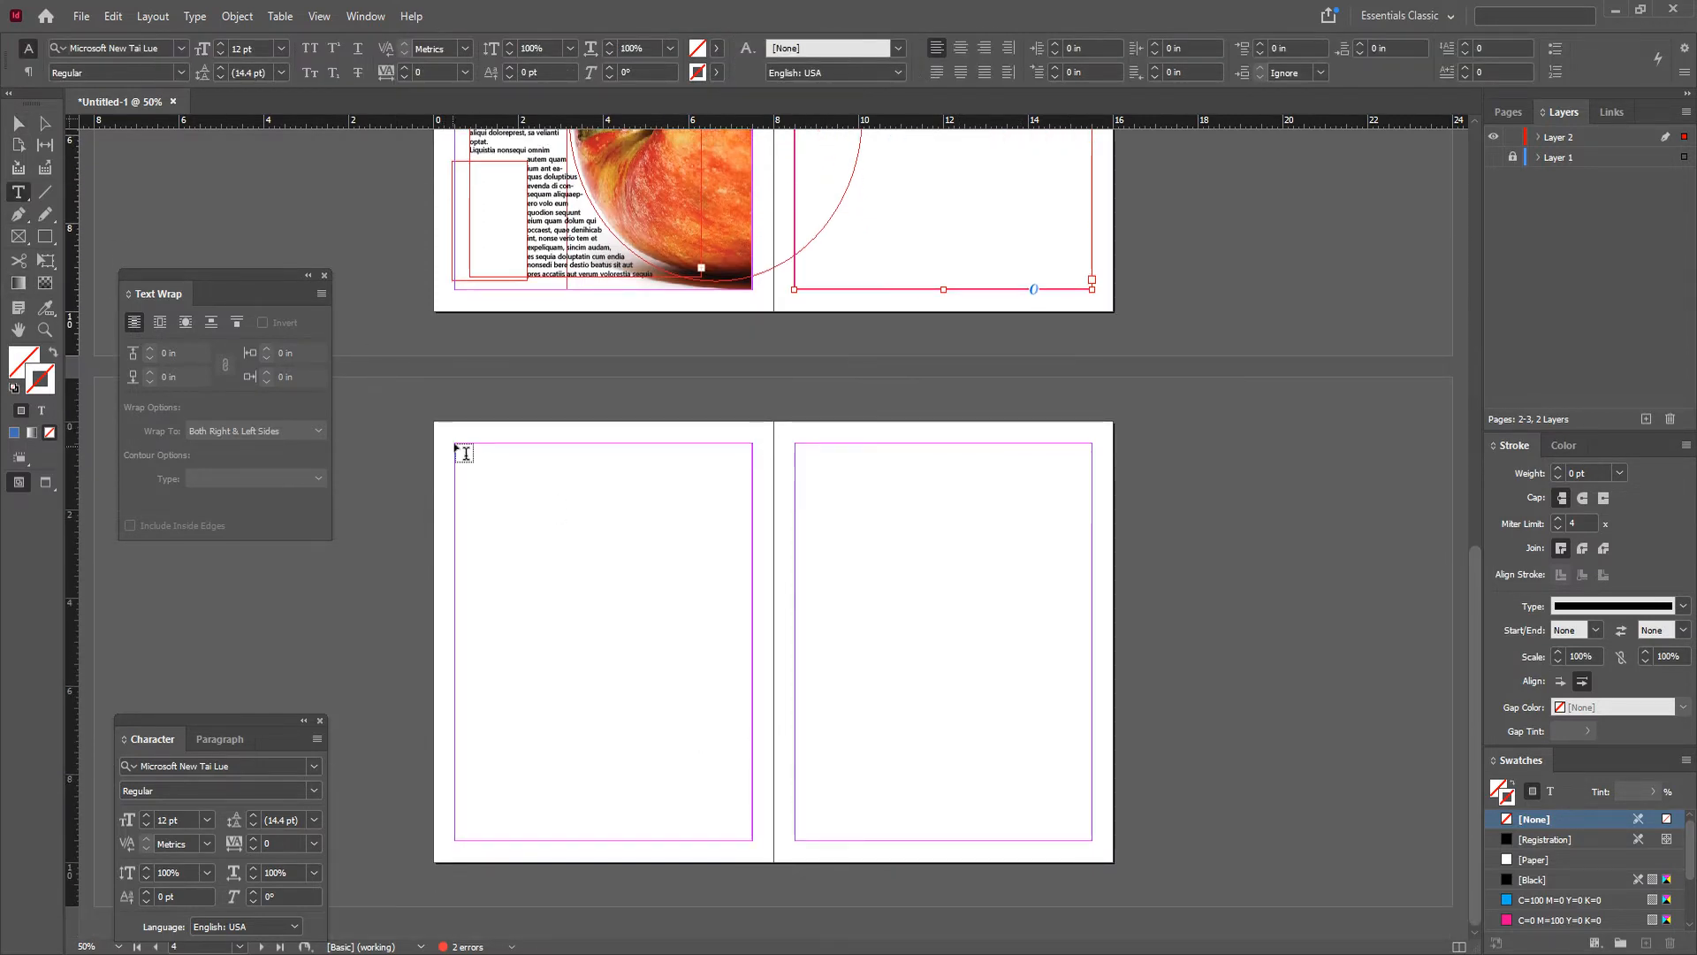
drag(458, 446, 623, 641)
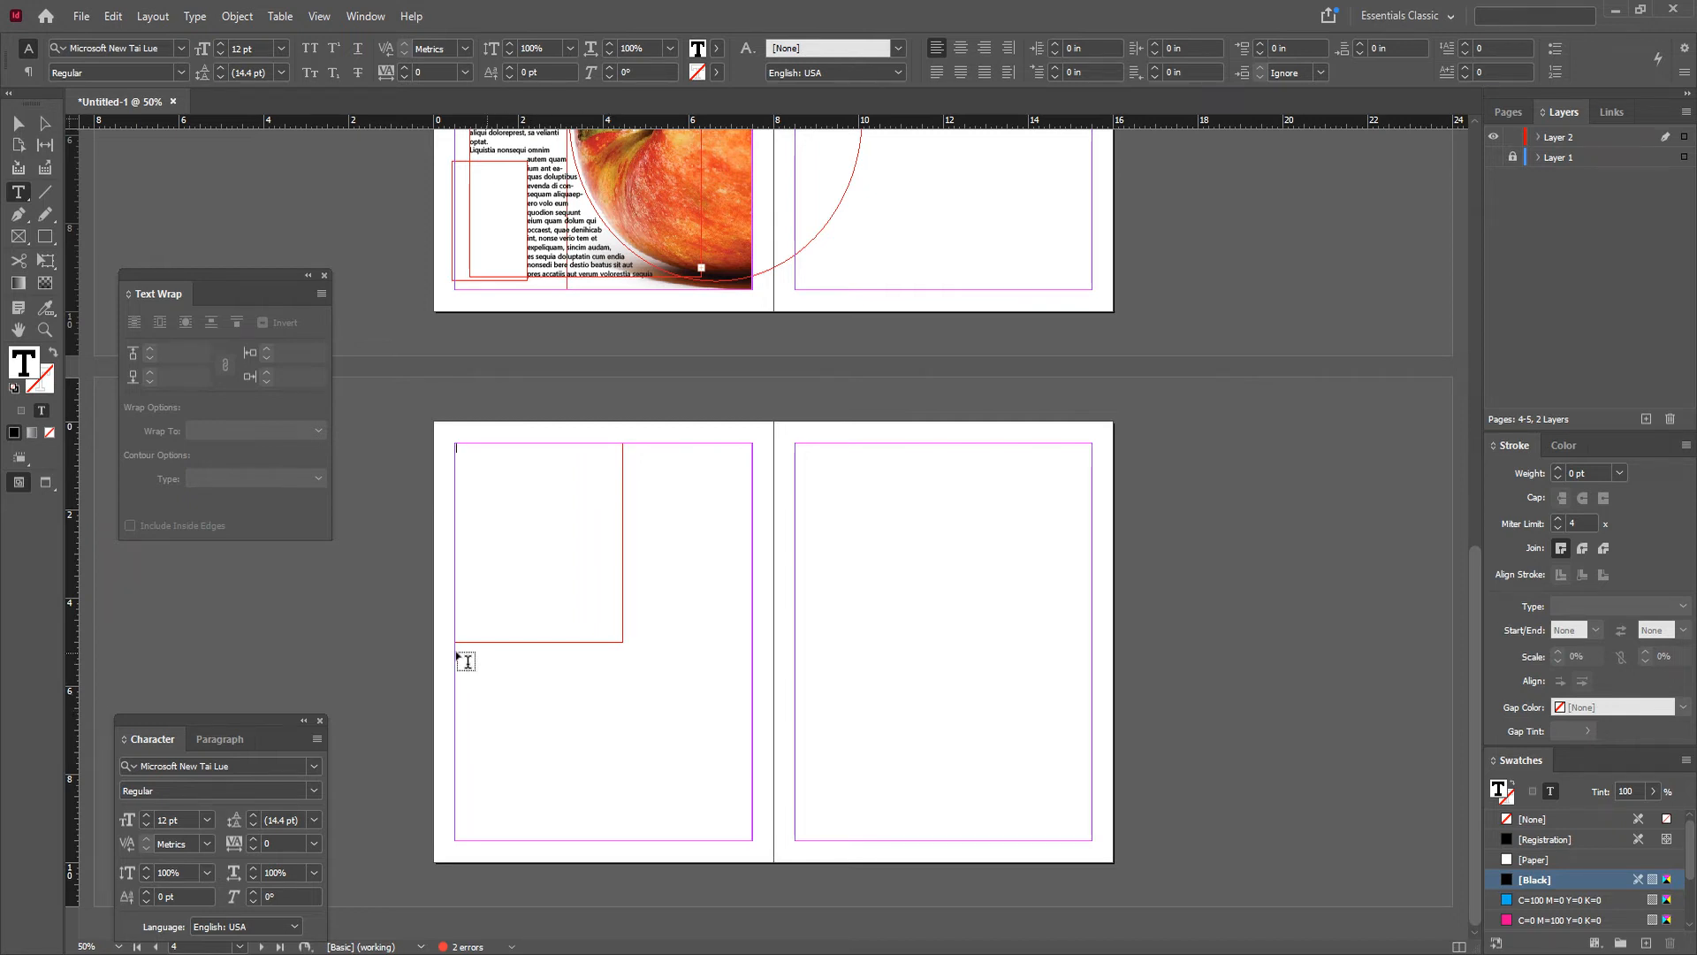
drag(457, 651, 752, 736)
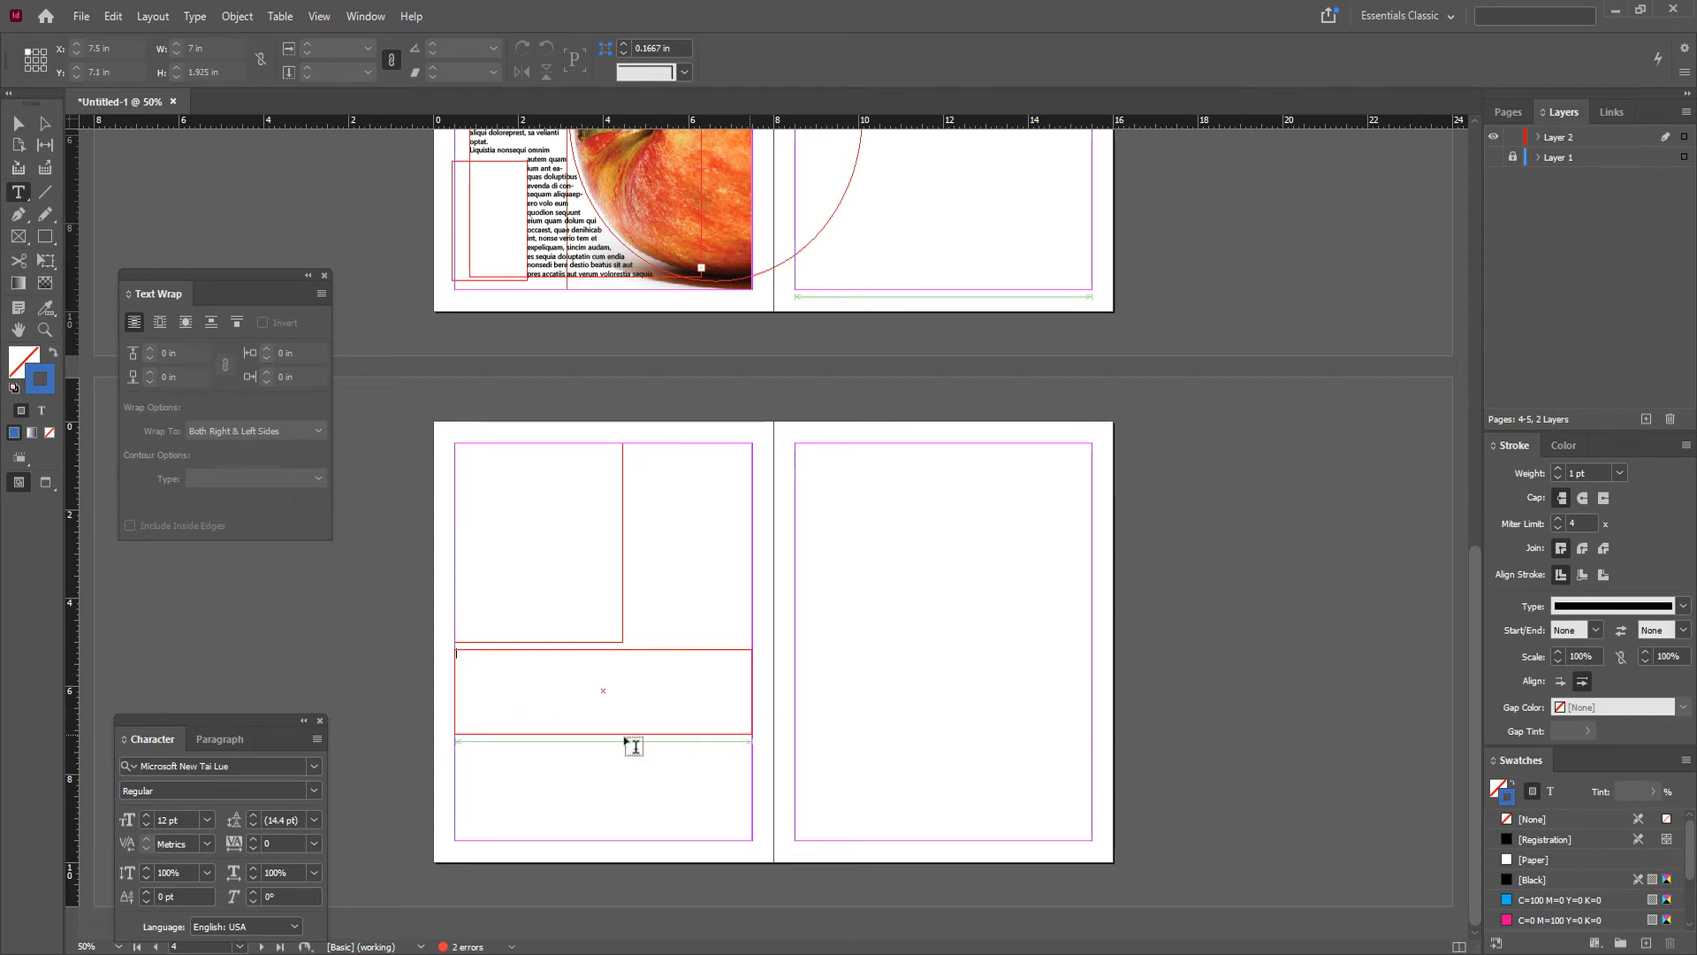
Step: Draw two side-by-side text frames about 2.28 in tall along page 4's bottom margin and an empty image frame in its upper-right area
drag(456, 741, 585, 839)
drag(592, 740, 752, 839)
key(f)
drag(752, 442, 623, 641)
Step: Fill the text frame on page 3 with placeholder text
key(v)
scroll(763, 658, up, 3)
scroll(763, 658, up, 3)
double_click(937, 398)
click(194, 16)
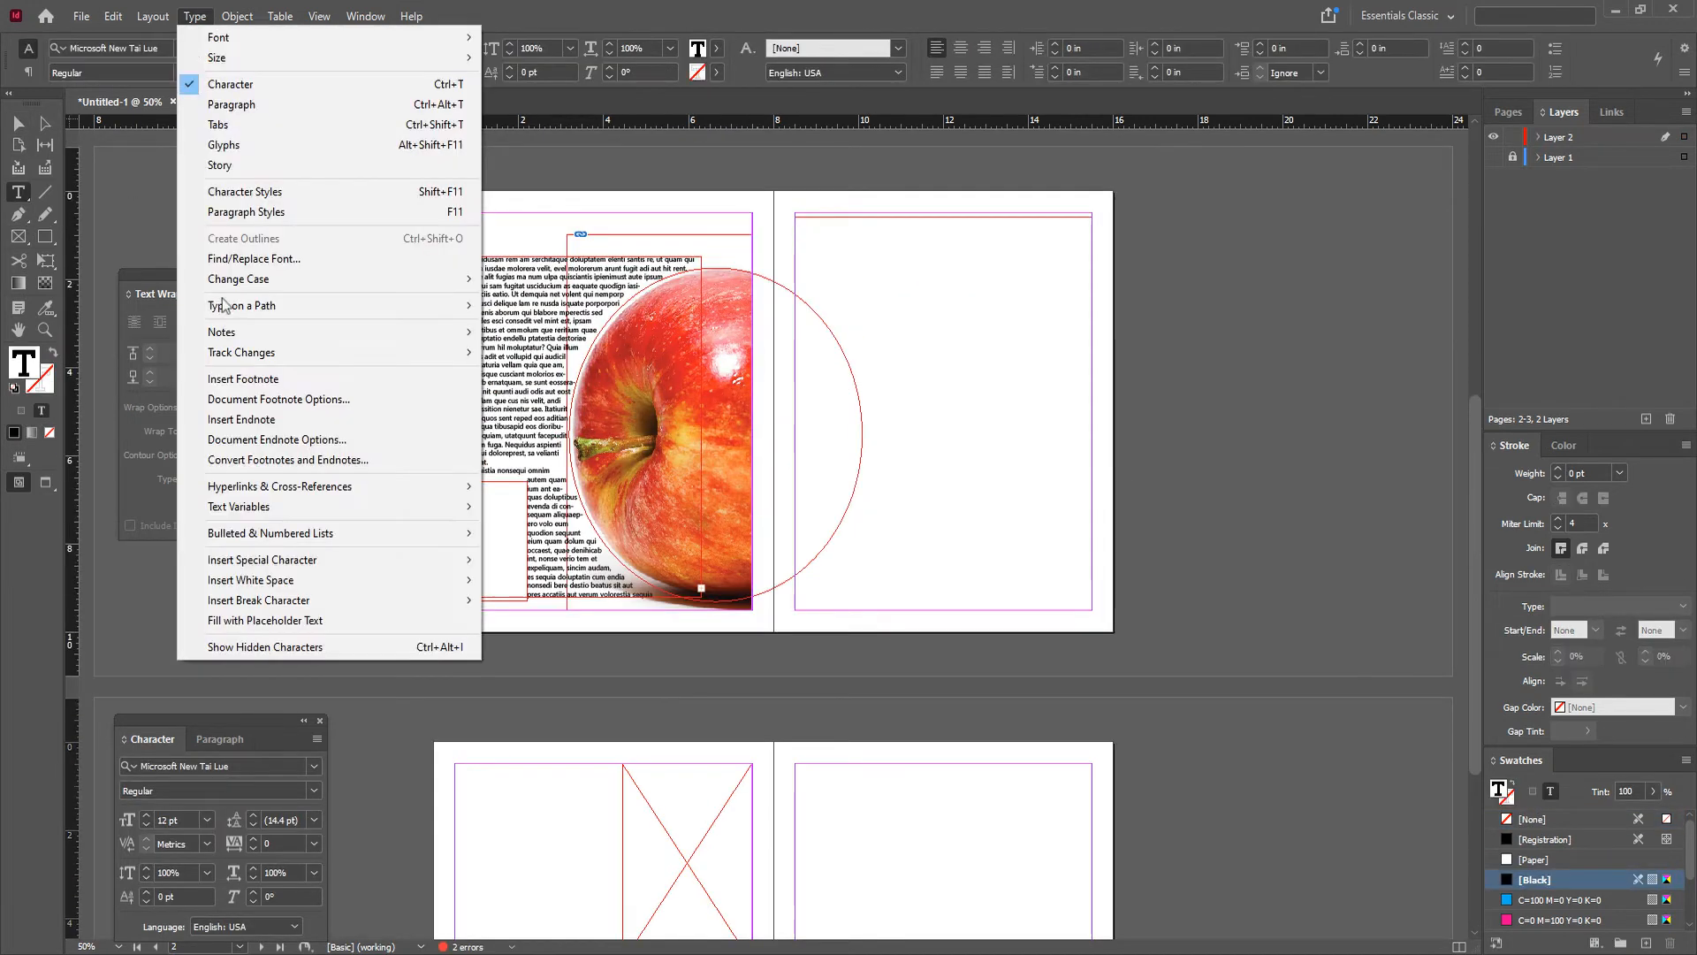
click(221, 623)
Step: Try to pull the right side of the ellipse around the apple back from page 3's text
click(19, 128)
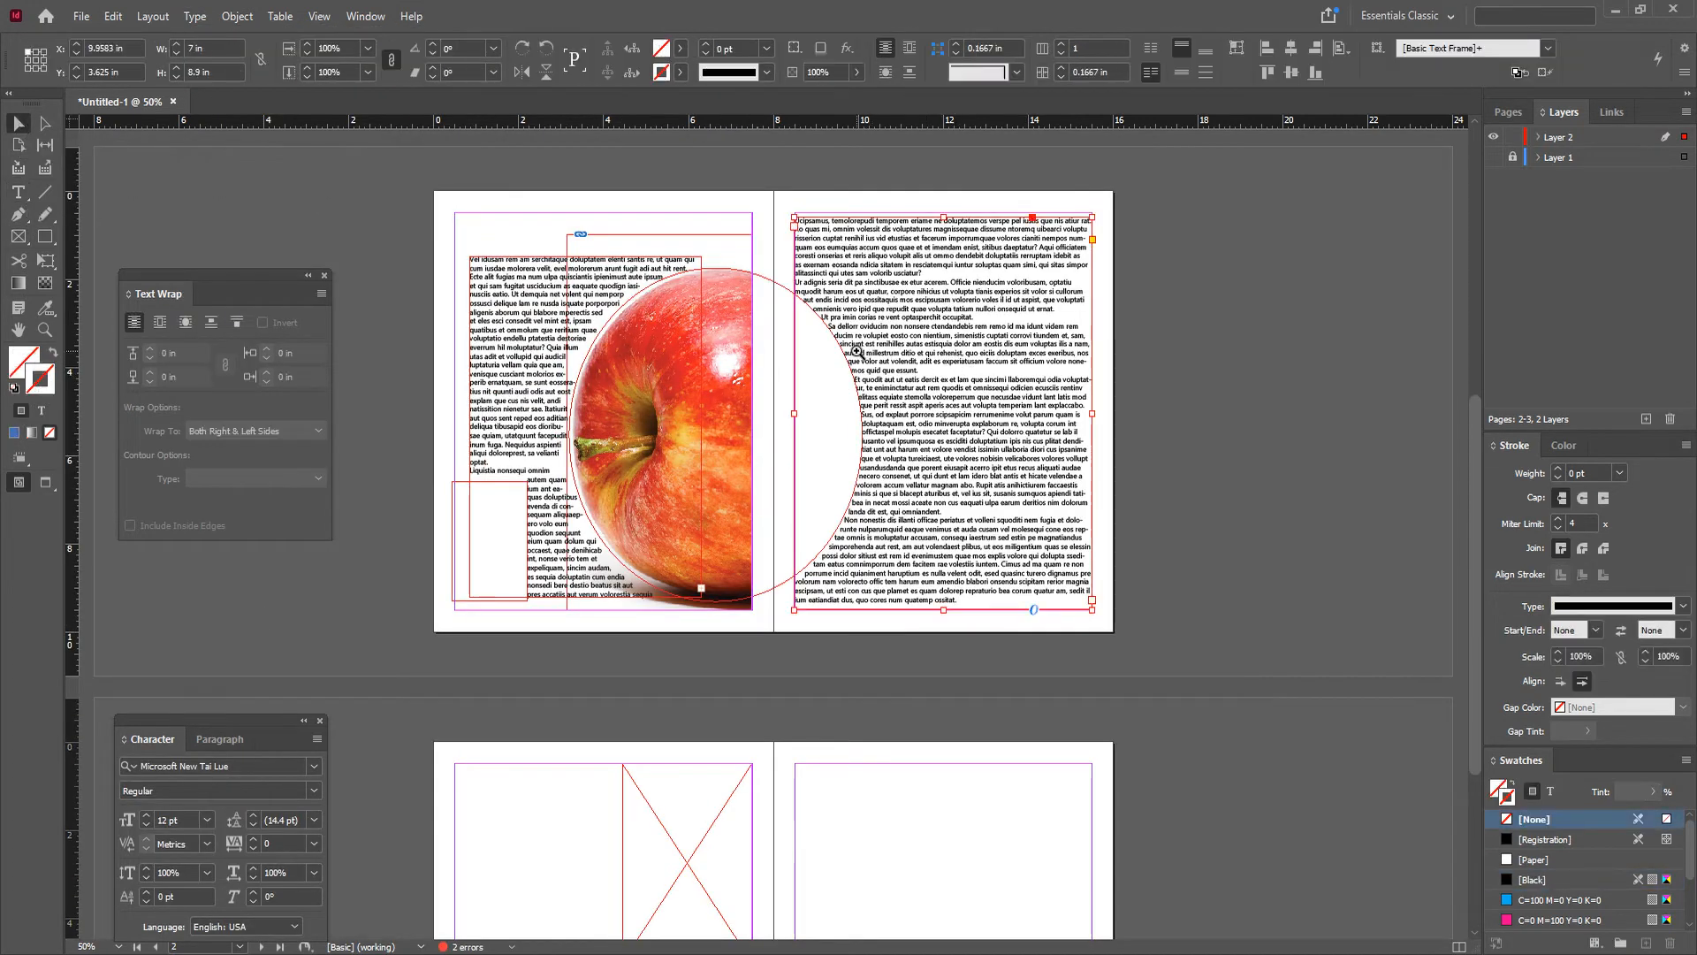
key(ctrl+1)
drag(840, 479, 845, 400)
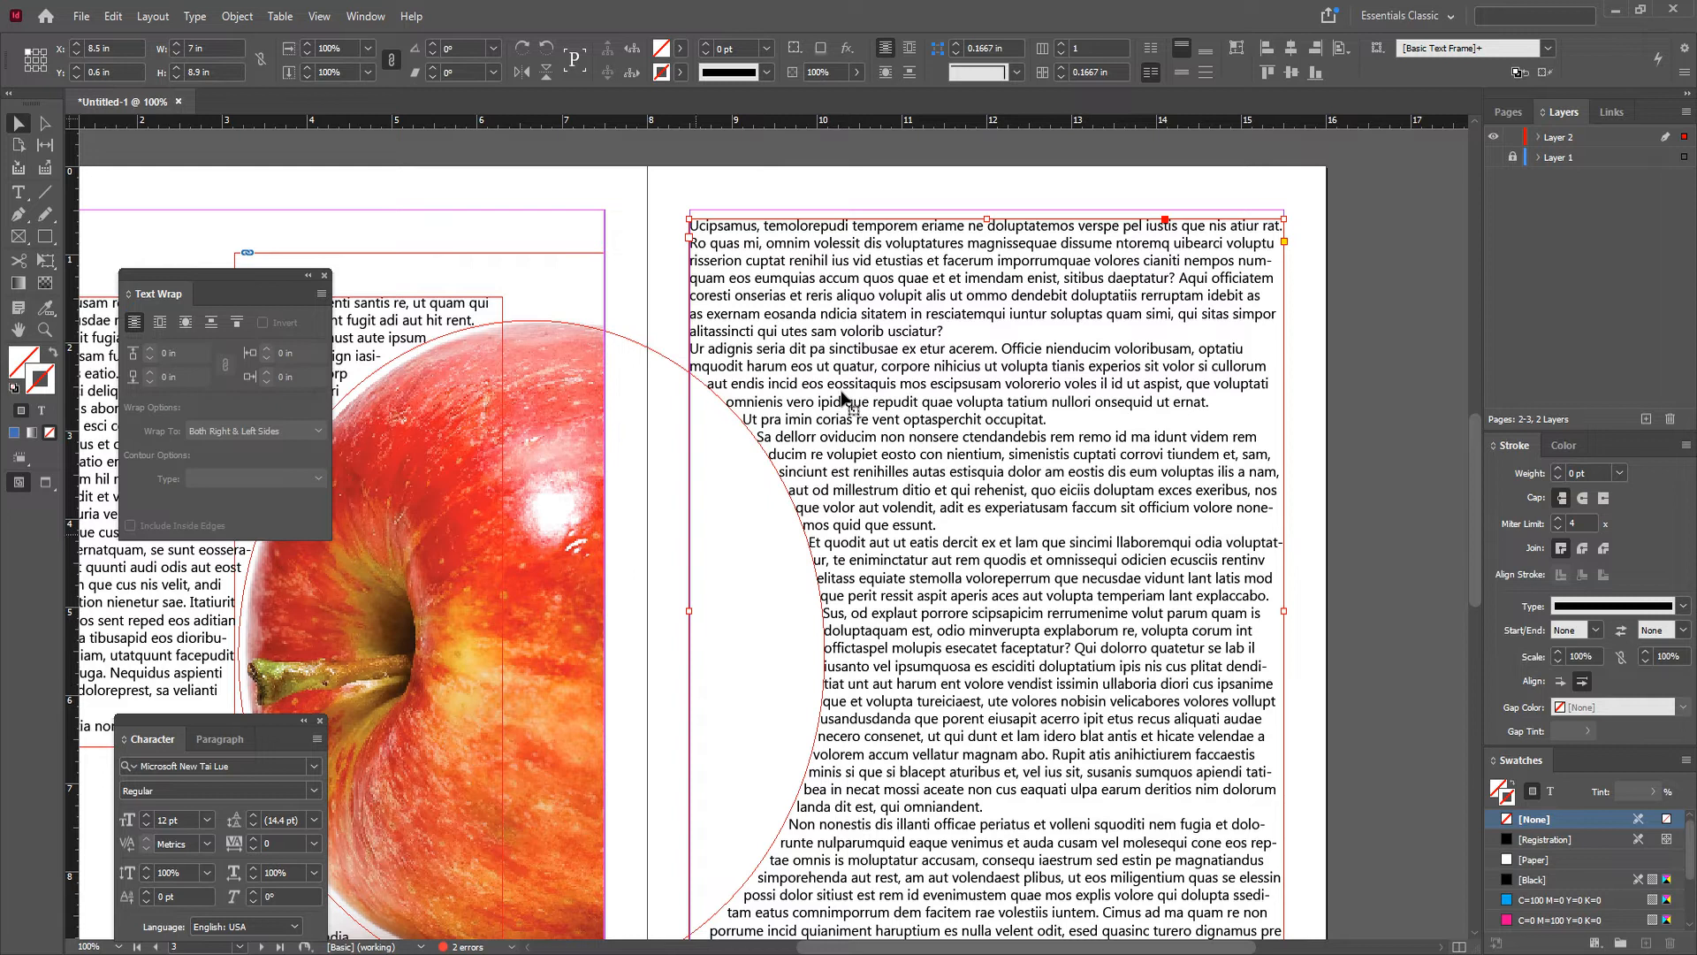
click(42, 128)
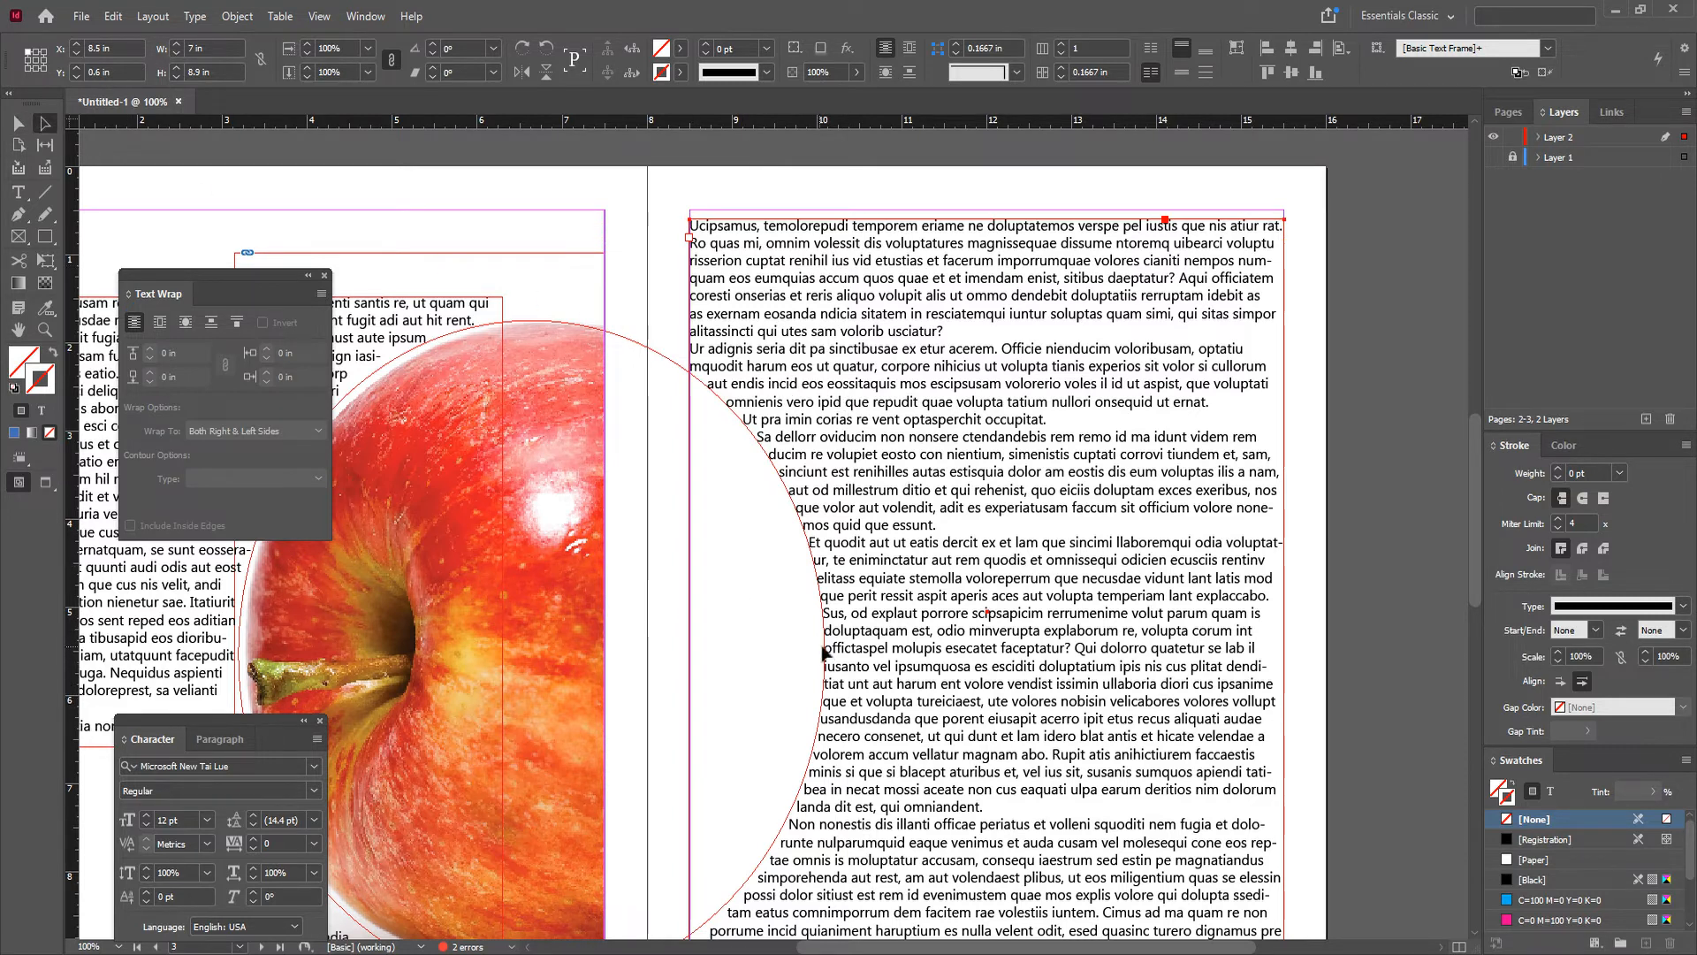
click(648, 355)
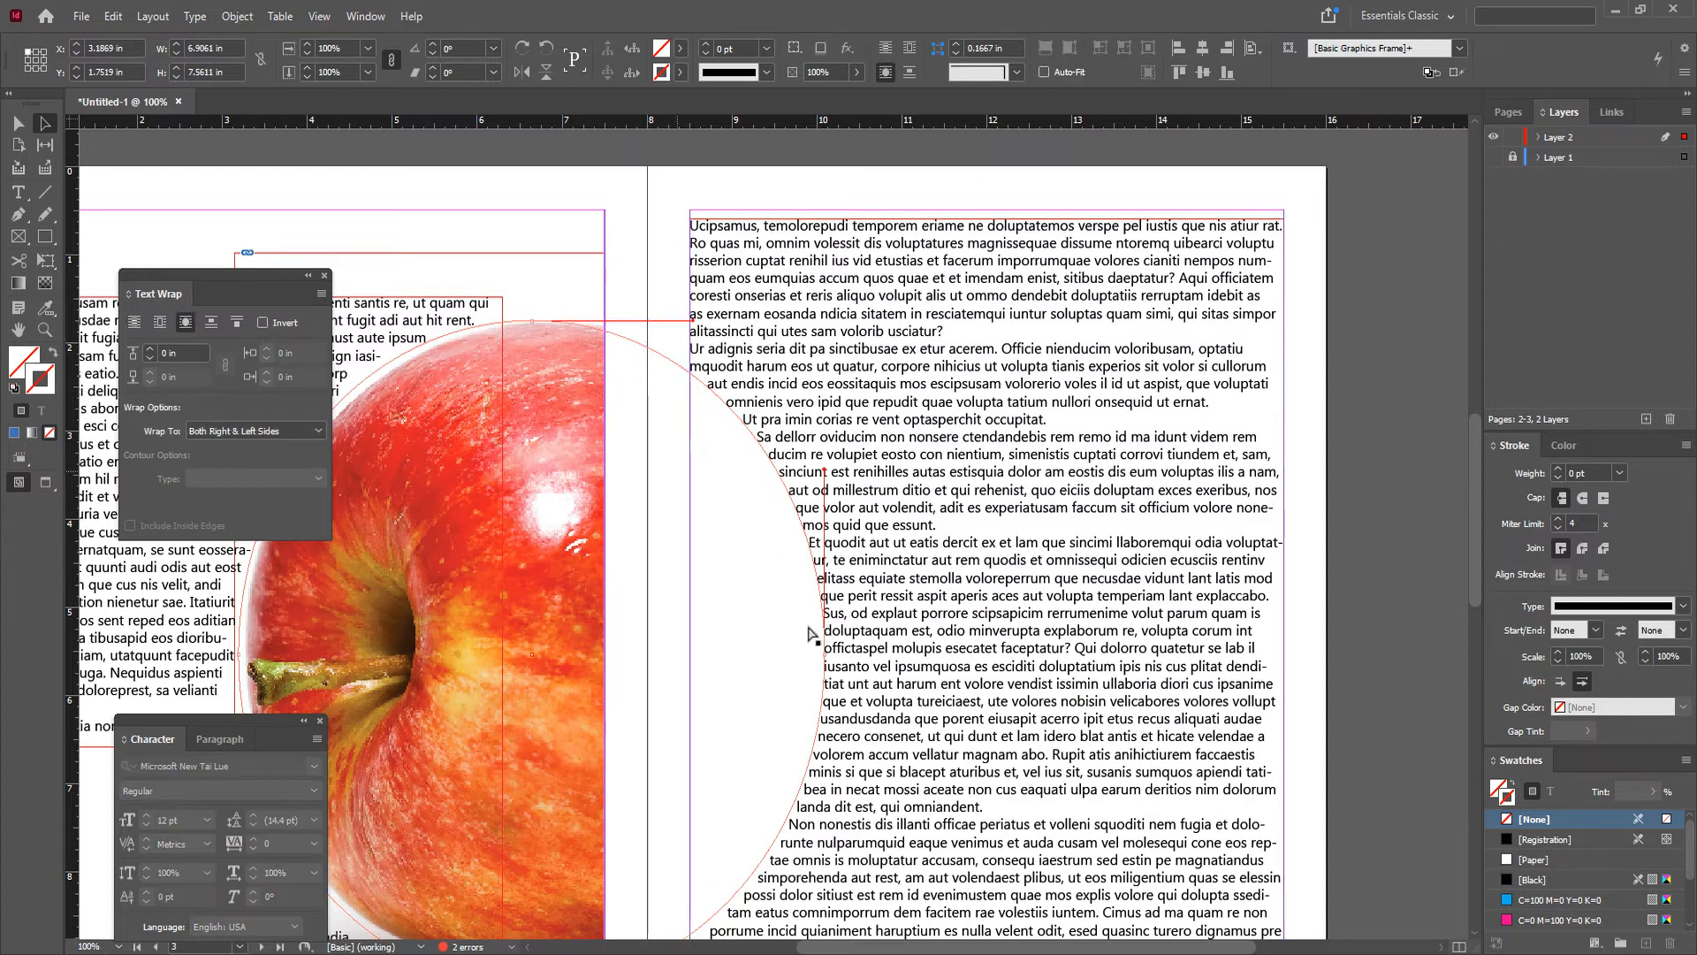
drag(827, 658, 645, 668)
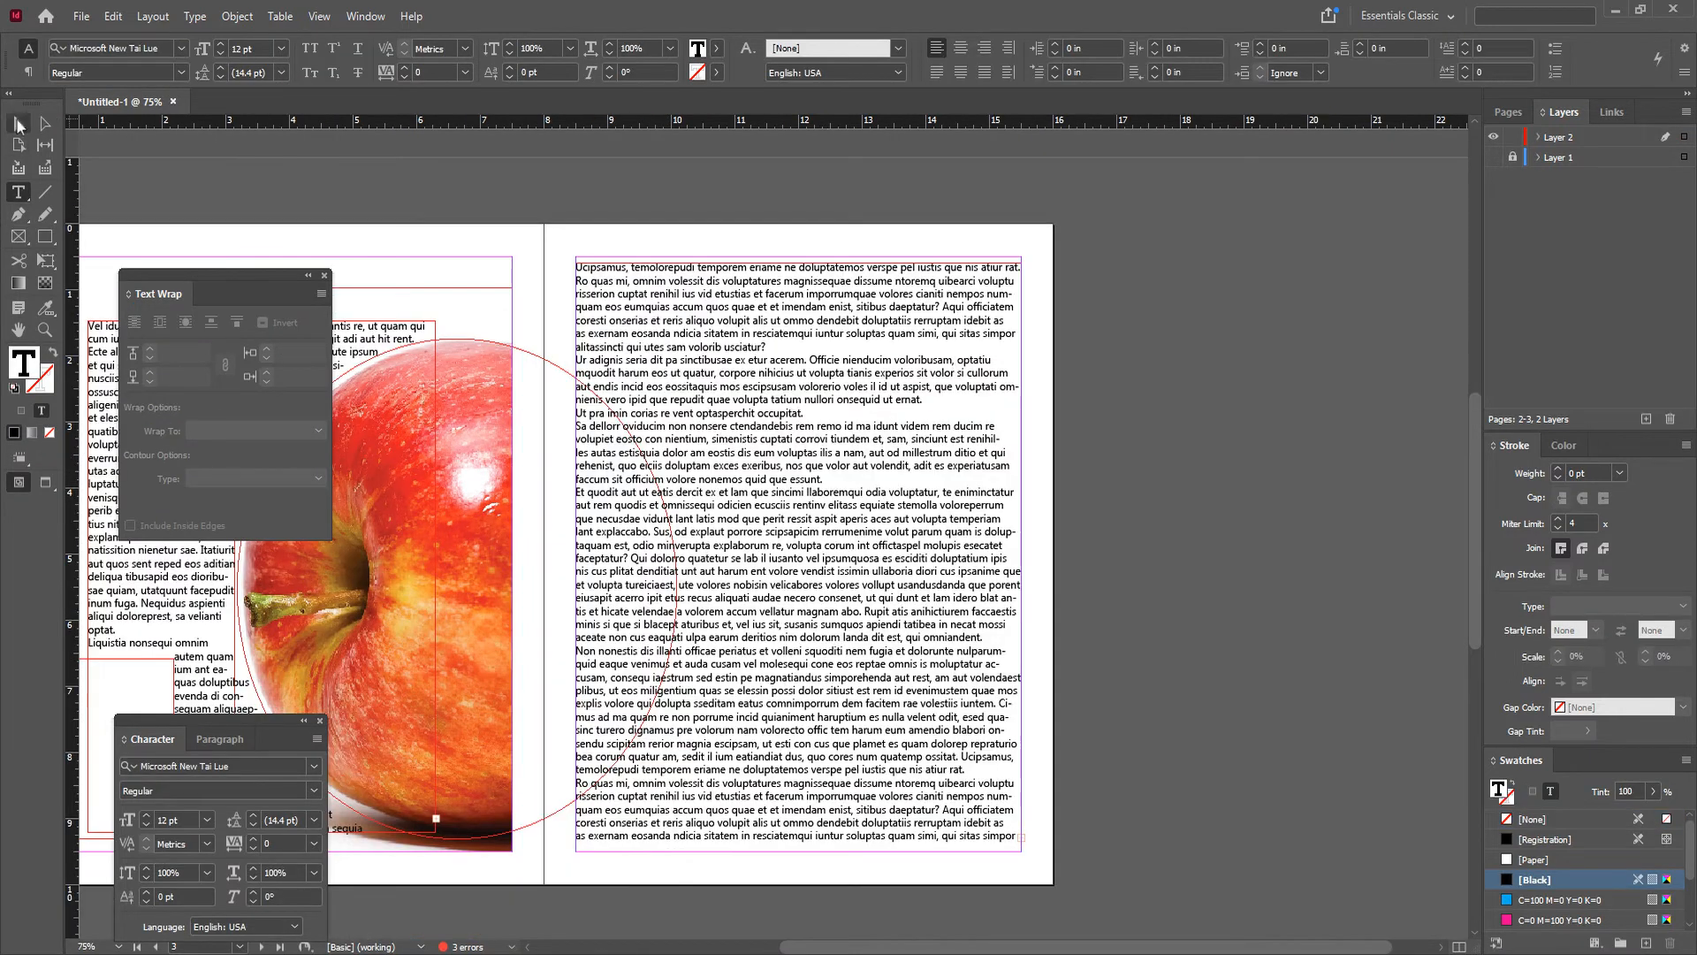
Step: Select the text frame on page 3 and close the floating Text Wrap and Character panels
click(19, 123)
click(1163, 533)
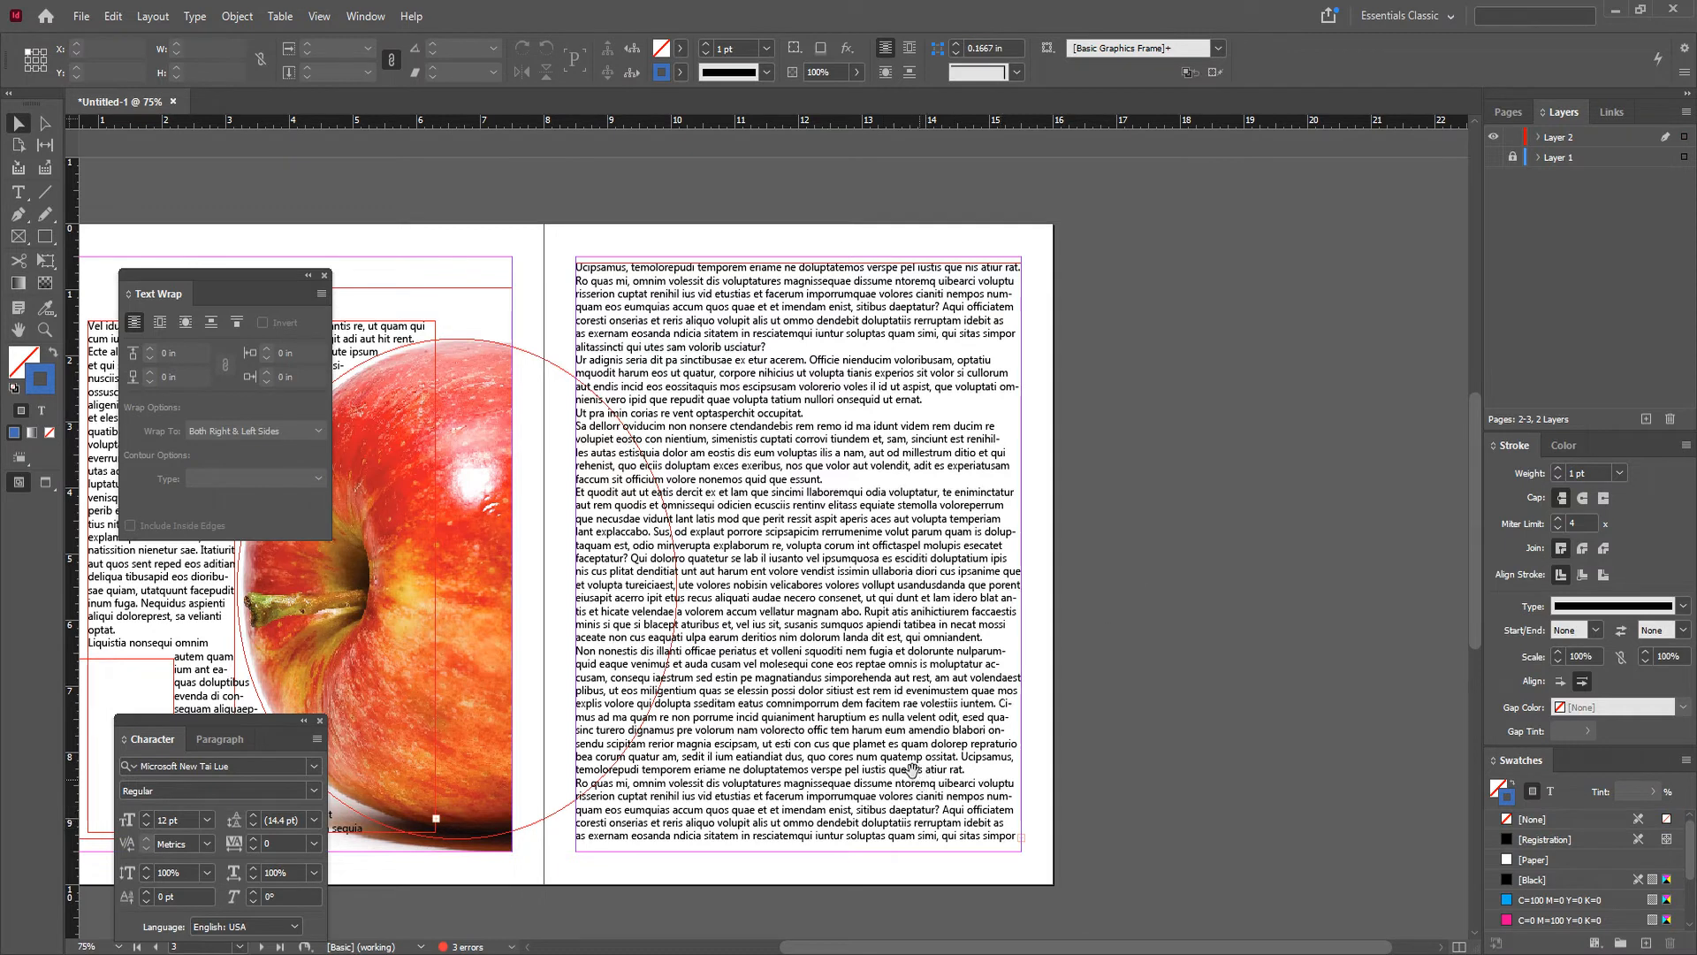
drag(912, 766, 818, 500)
click(778, 479)
scroll(827, 518, up, 3)
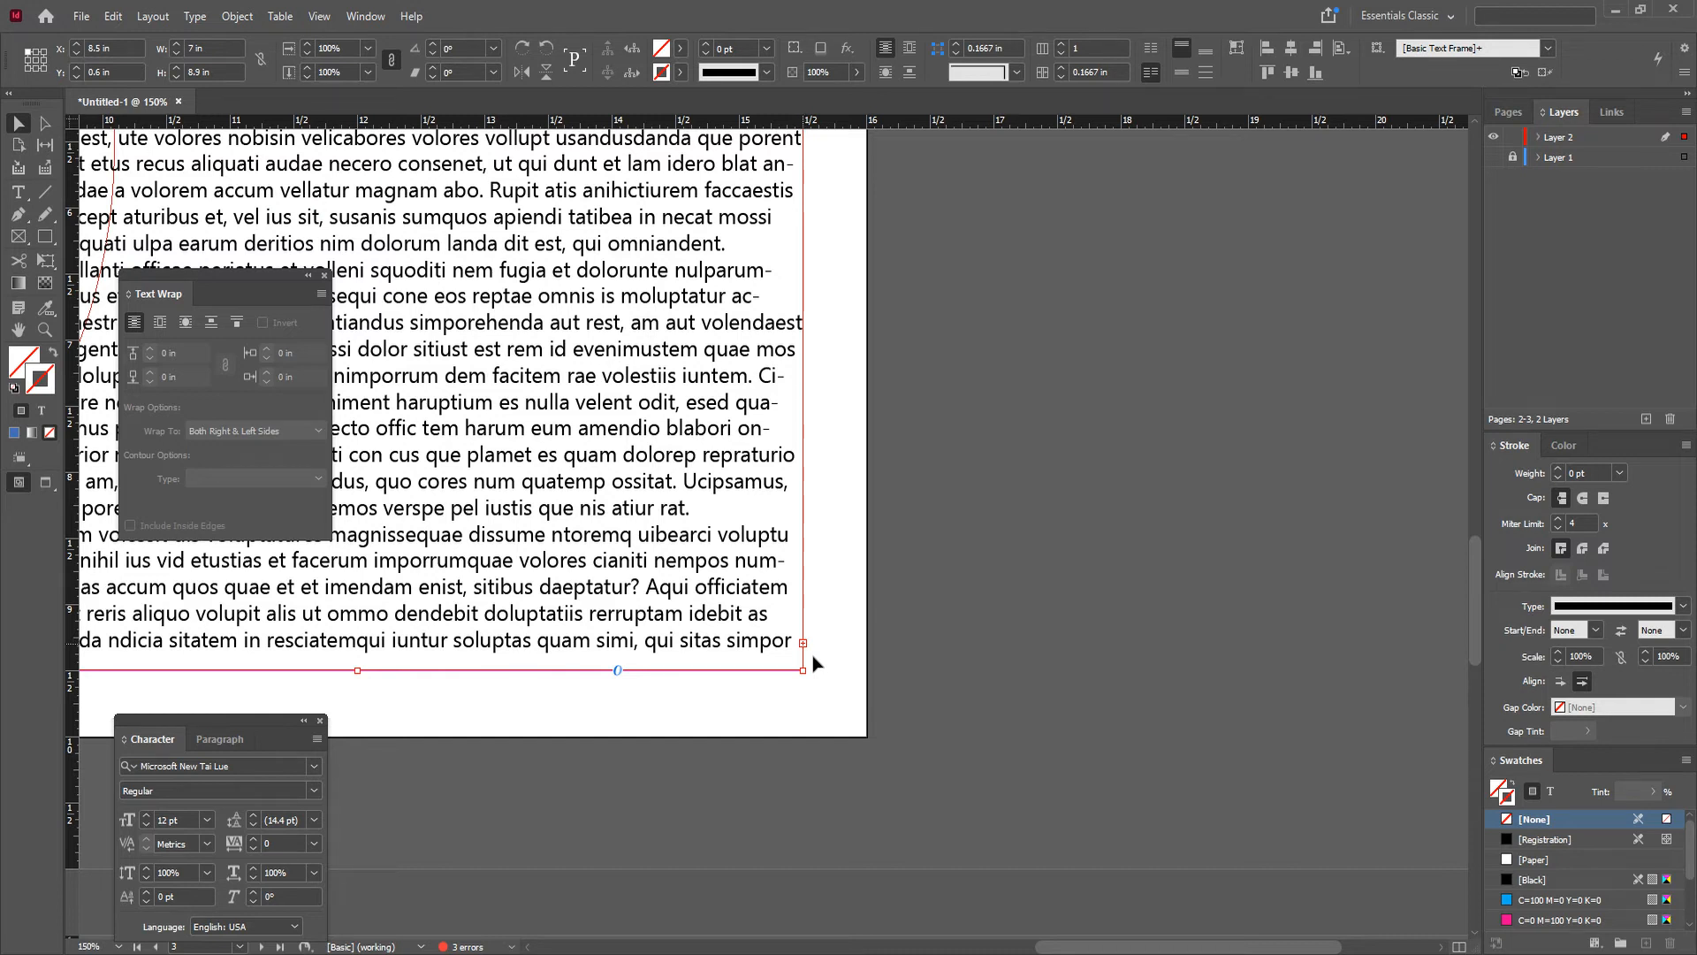
click(324, 277)
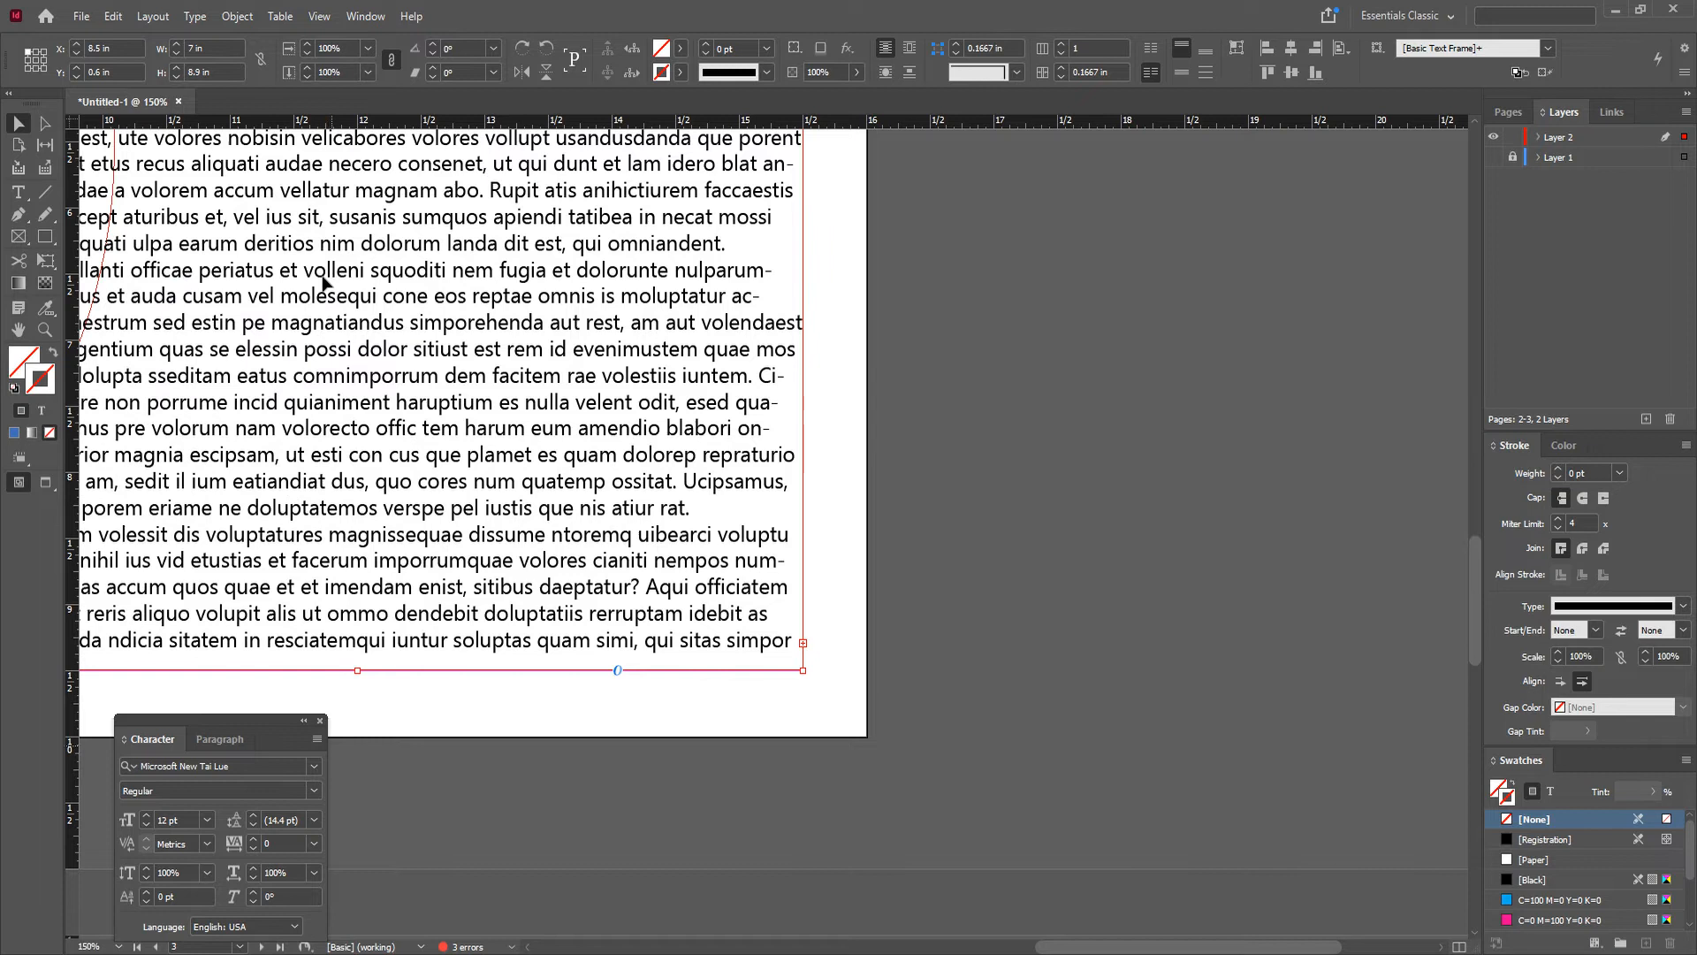
click(320, 720)
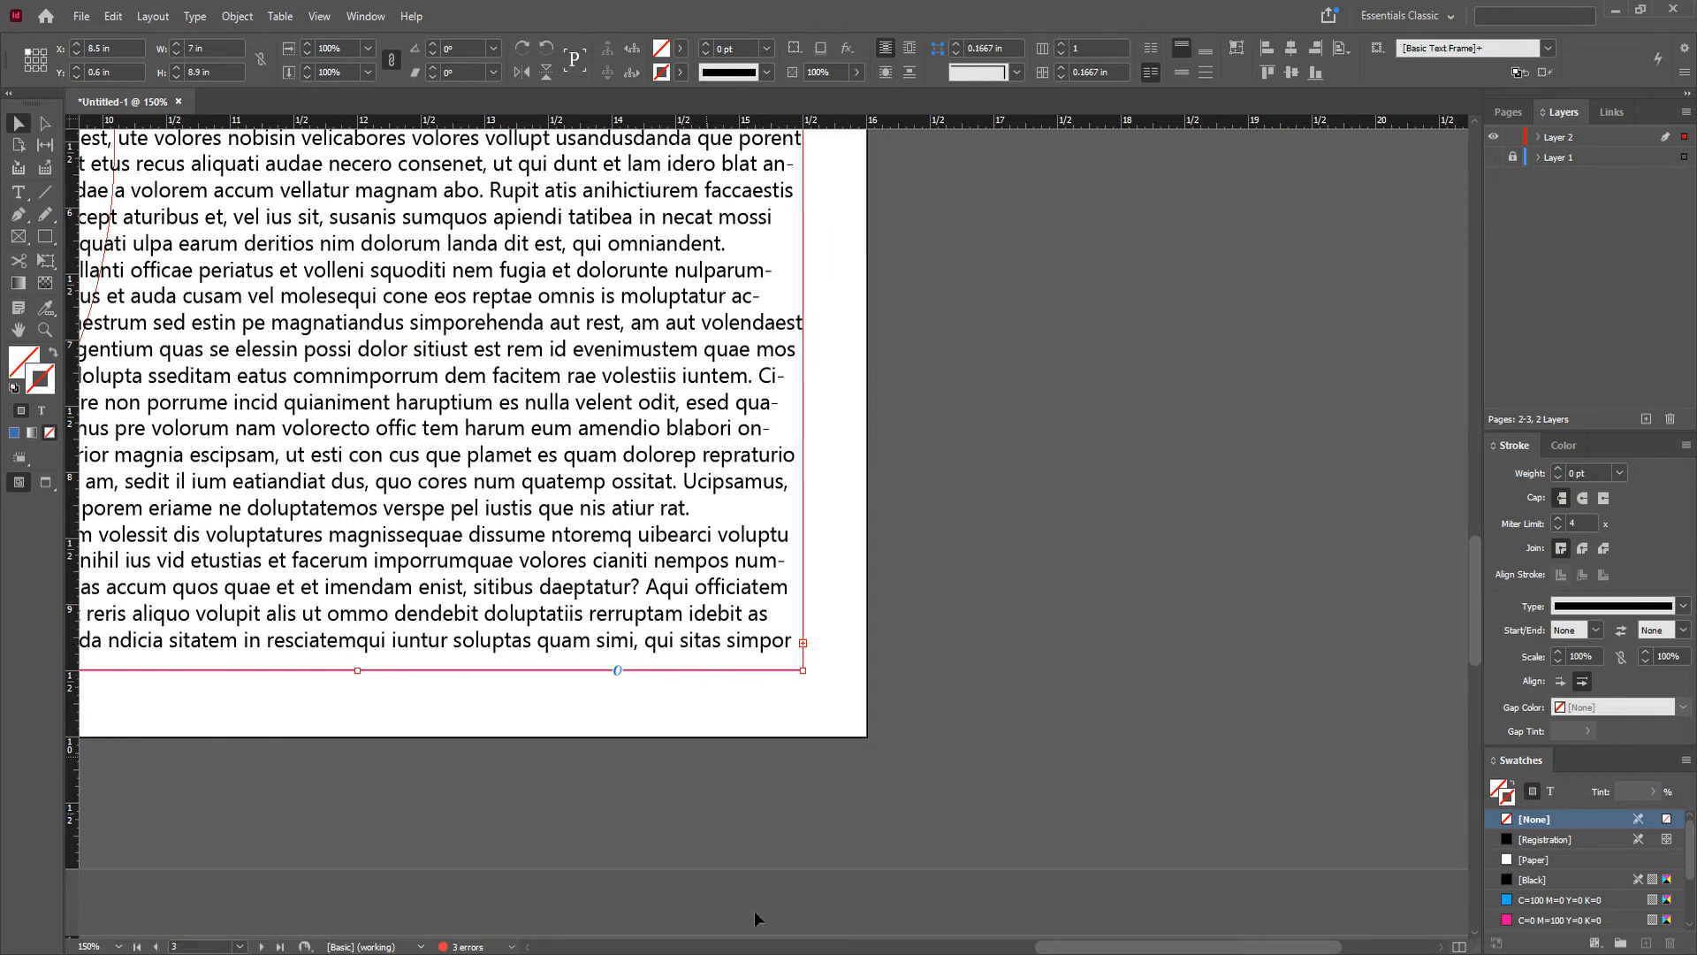
Step: Thread the overset text from page 3's frame into the upper-left text frame on page 4
click(804, 643)
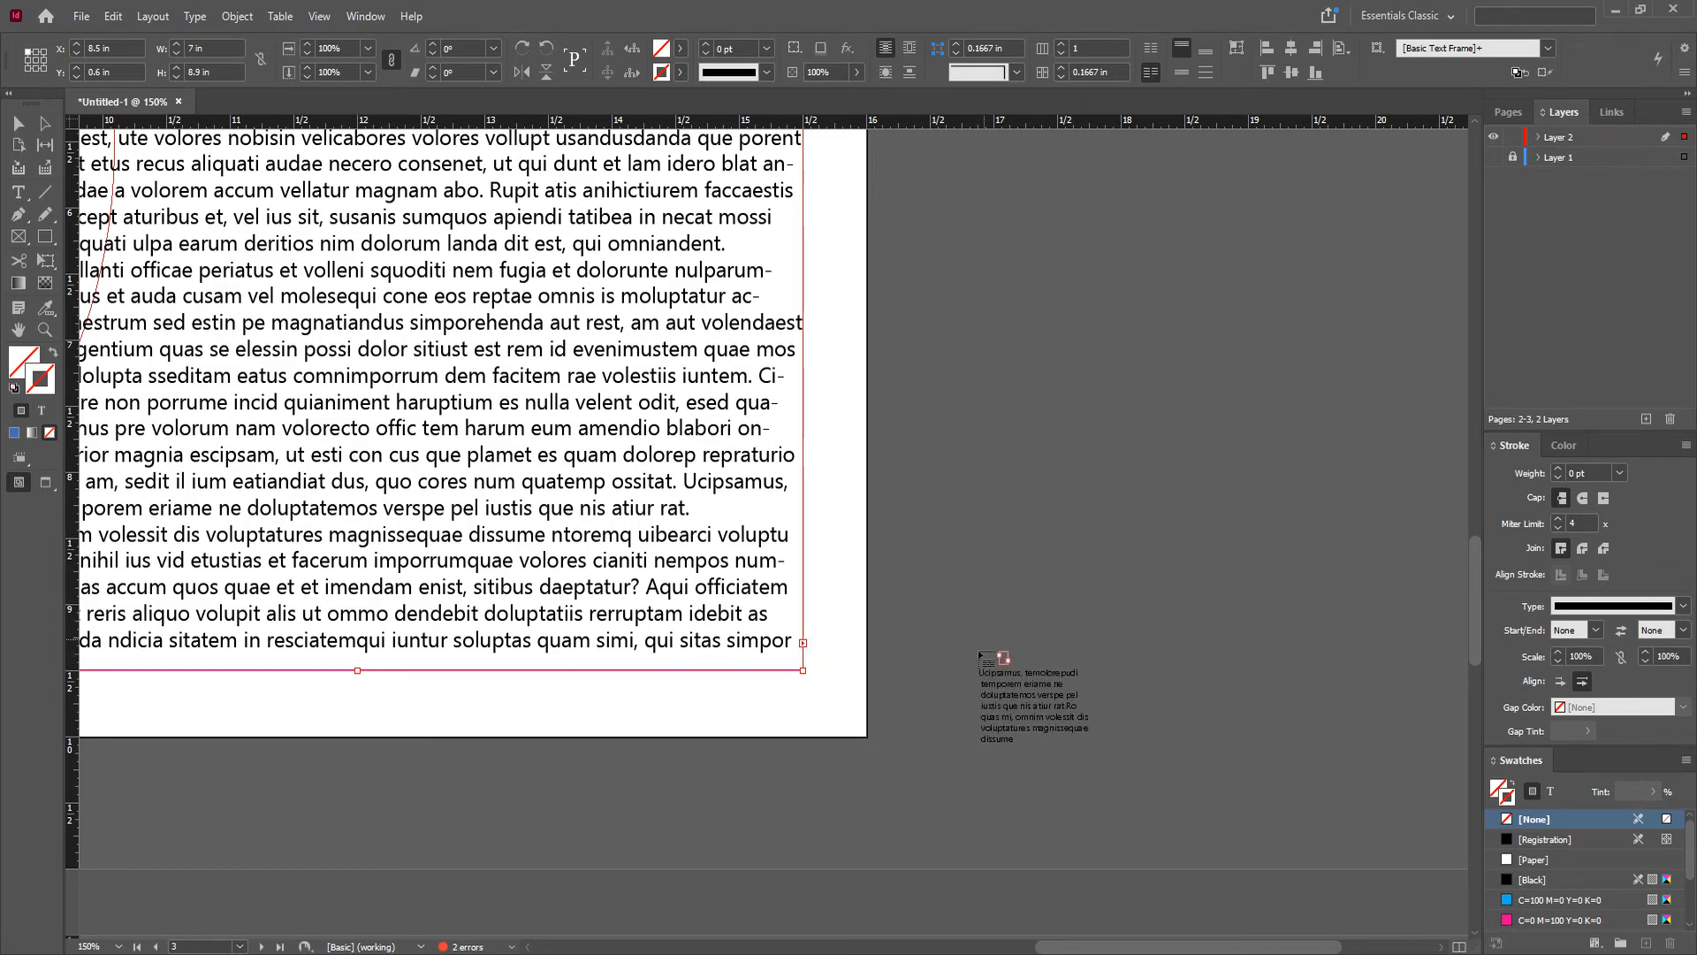
key(ctrl+minus)
key(ctrl+minus)
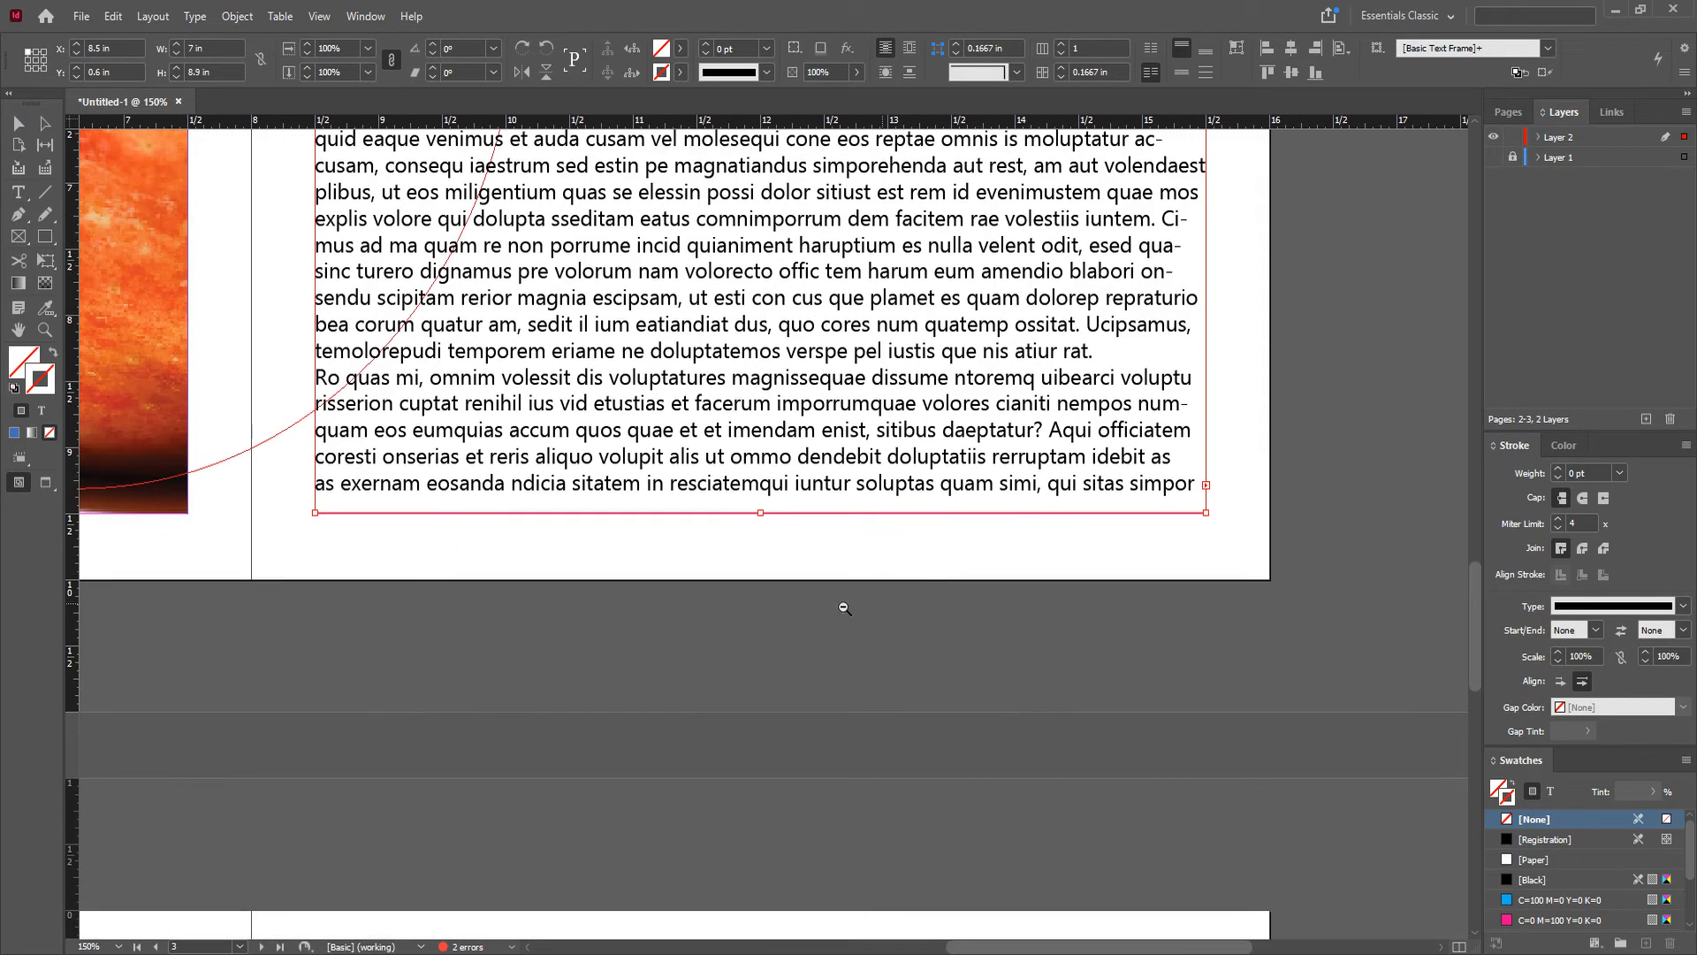
key(ctrl+minus)
drag(579, 686, 797, 546)
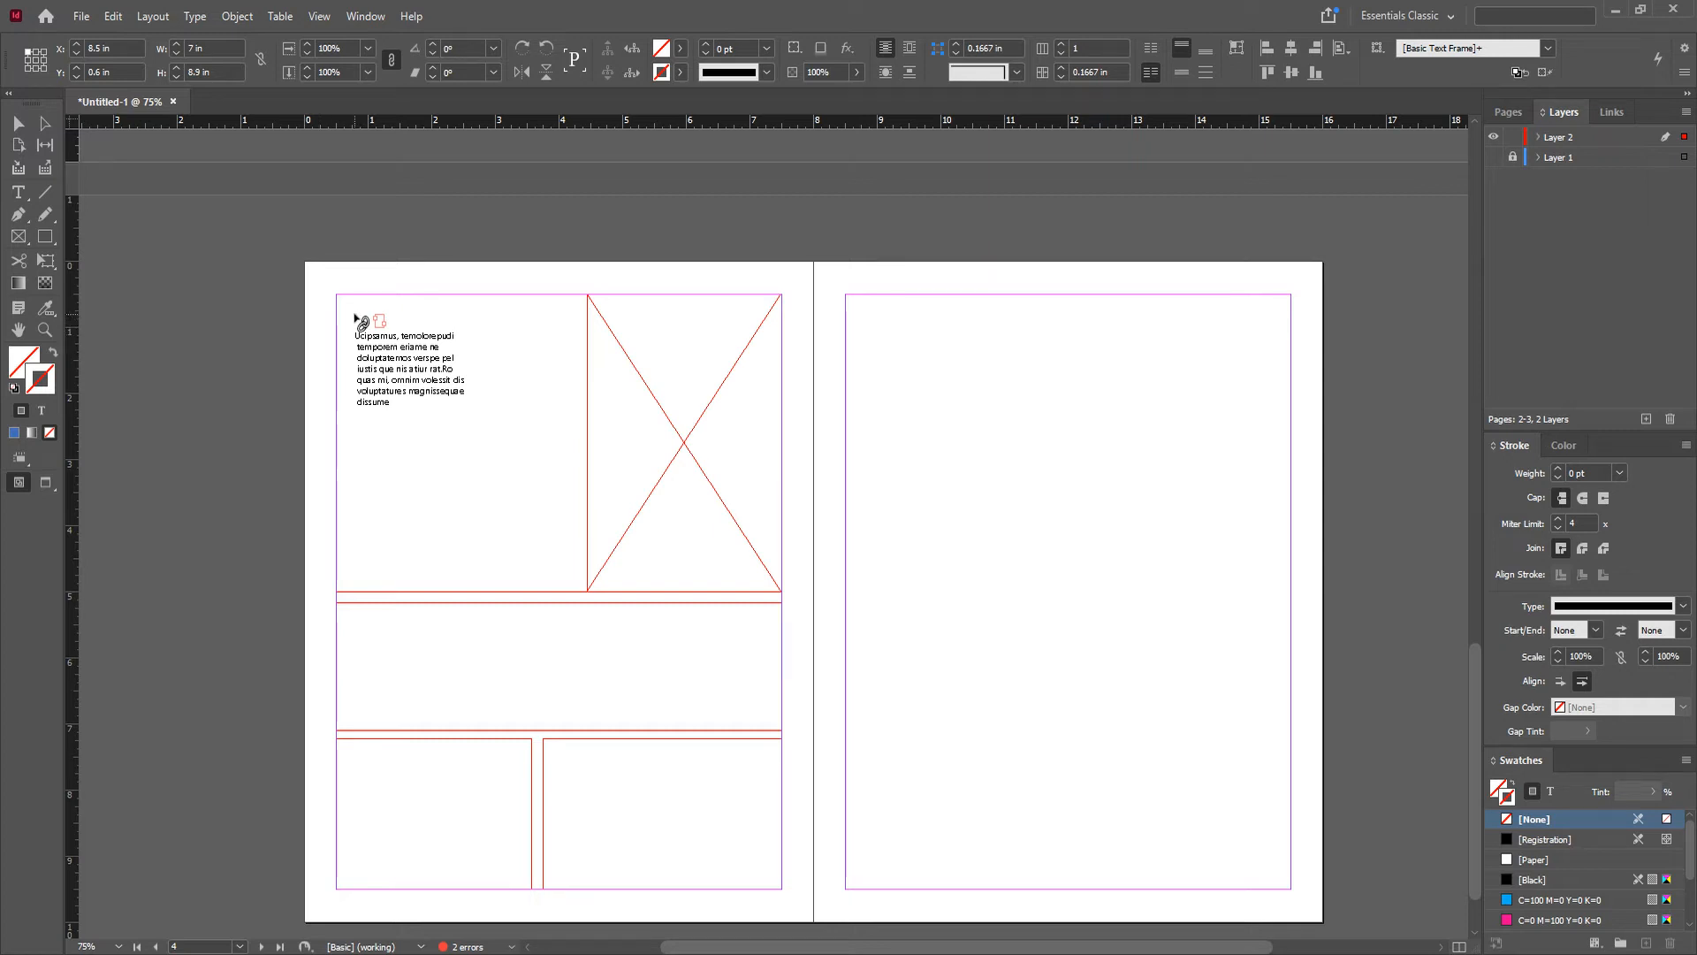
click(357, 320)
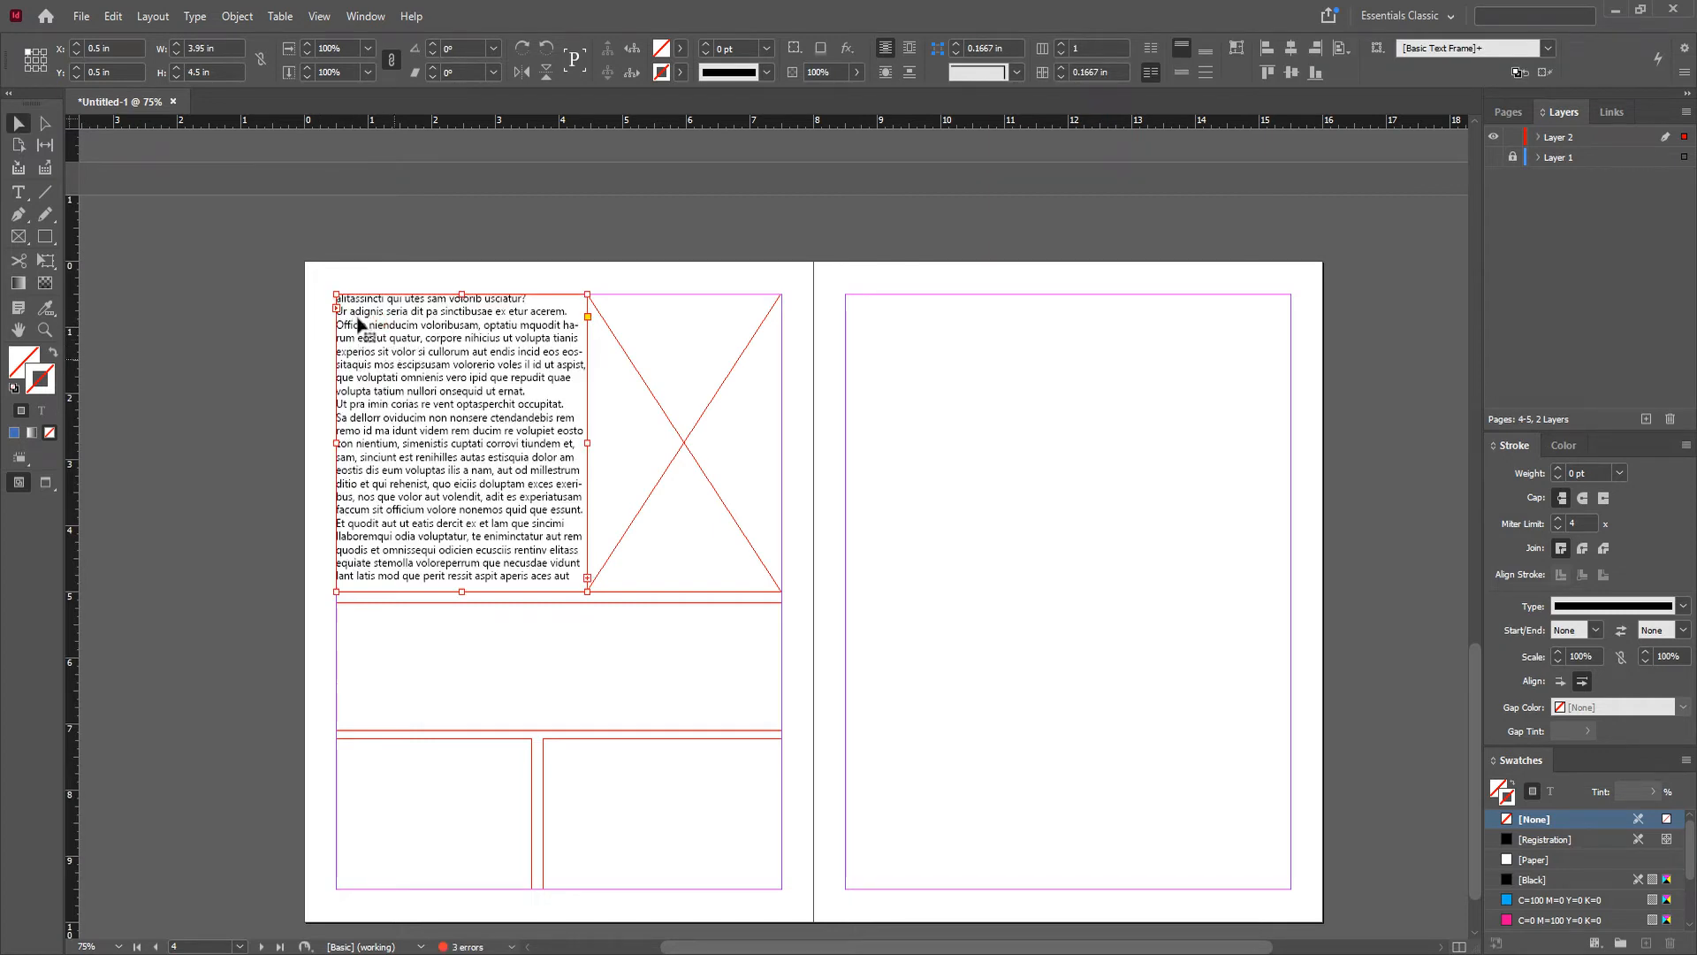
Step: Continue threading the overset text through page 4's wide middle frame and both bottom frames
click(588, 579)
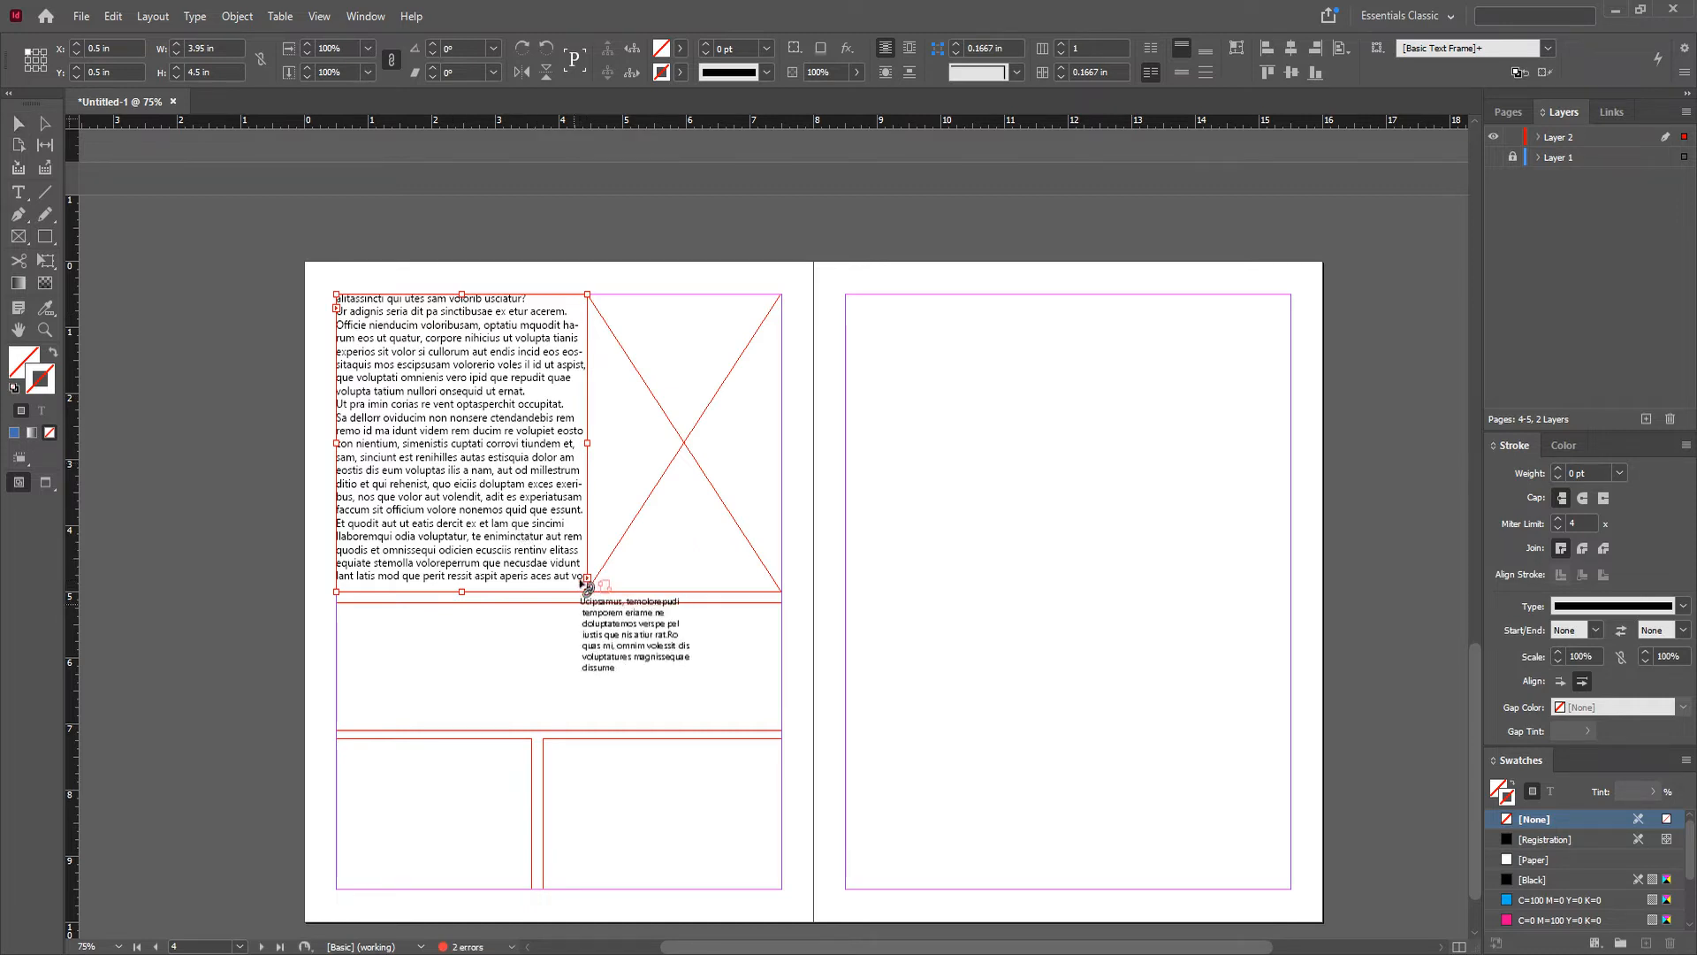
click(386, 644)
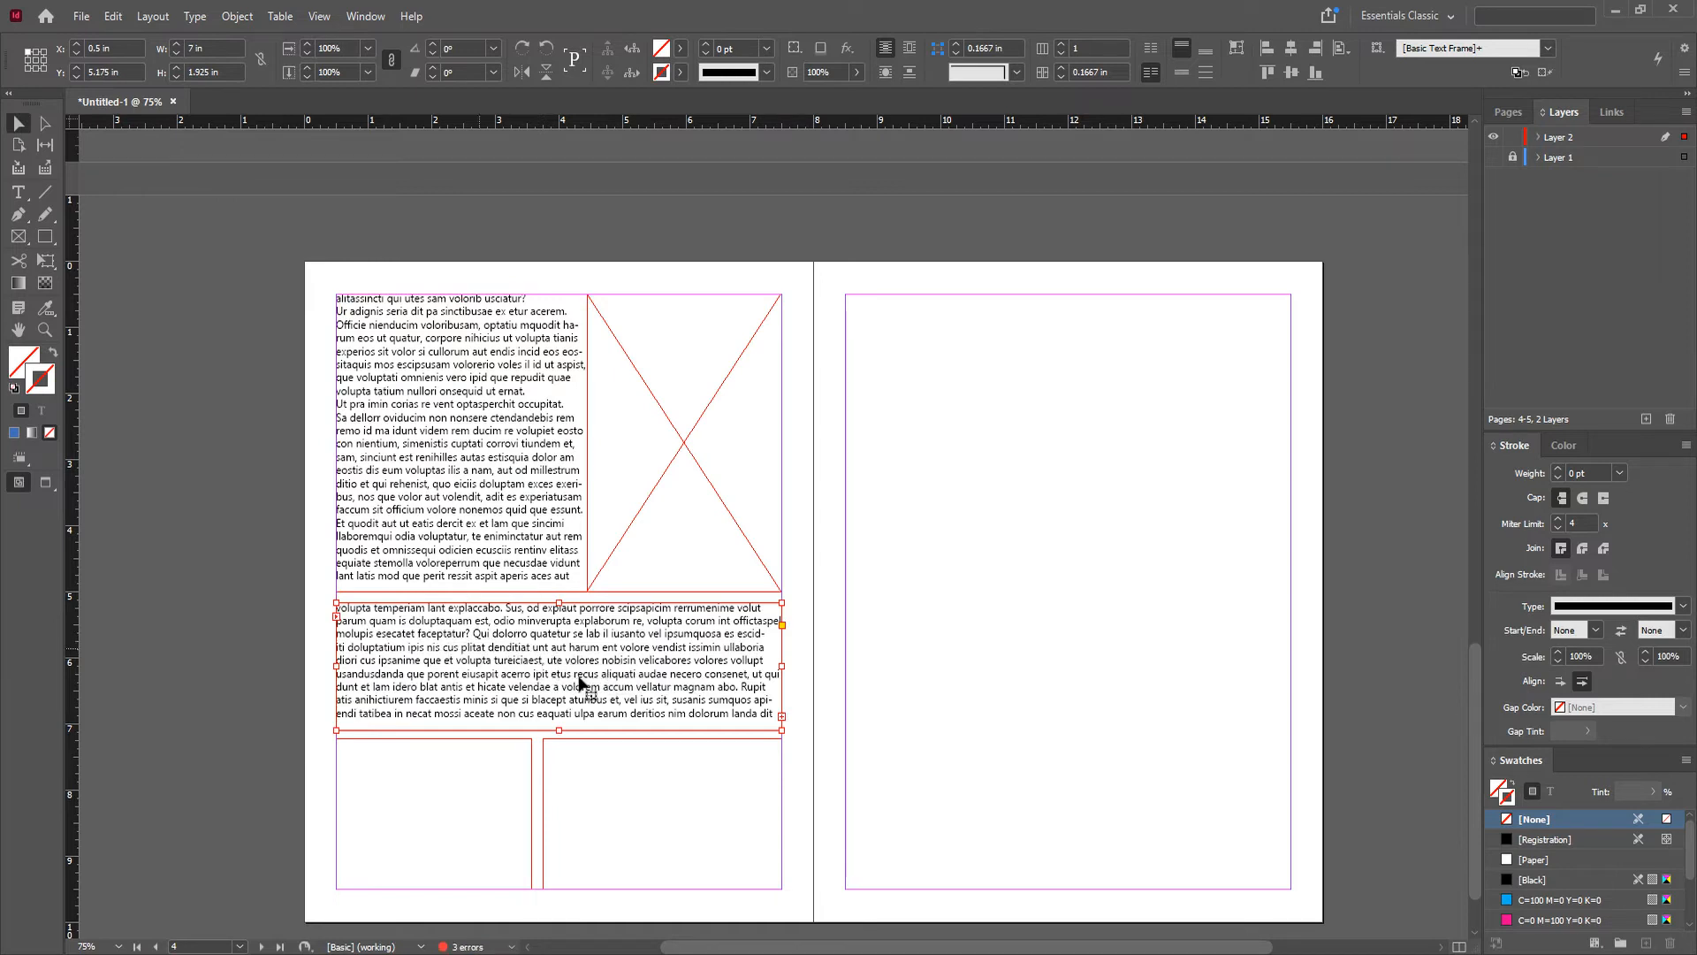
click(781, 715)
click(428, 787)
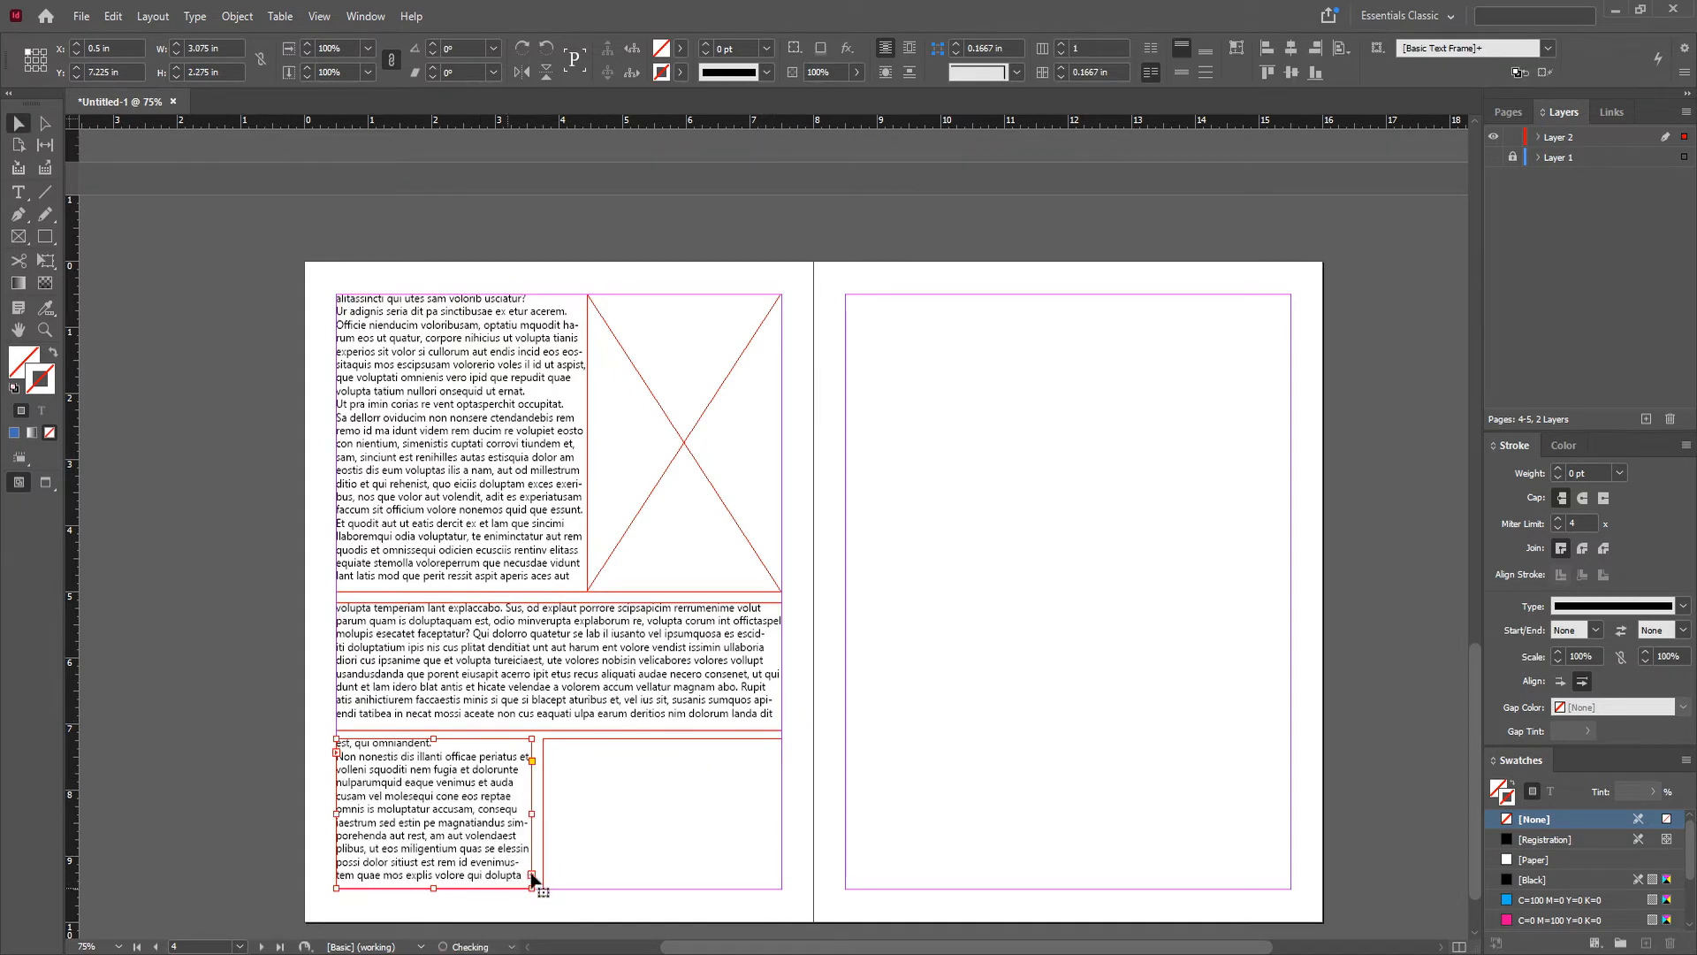
click(619, 844)
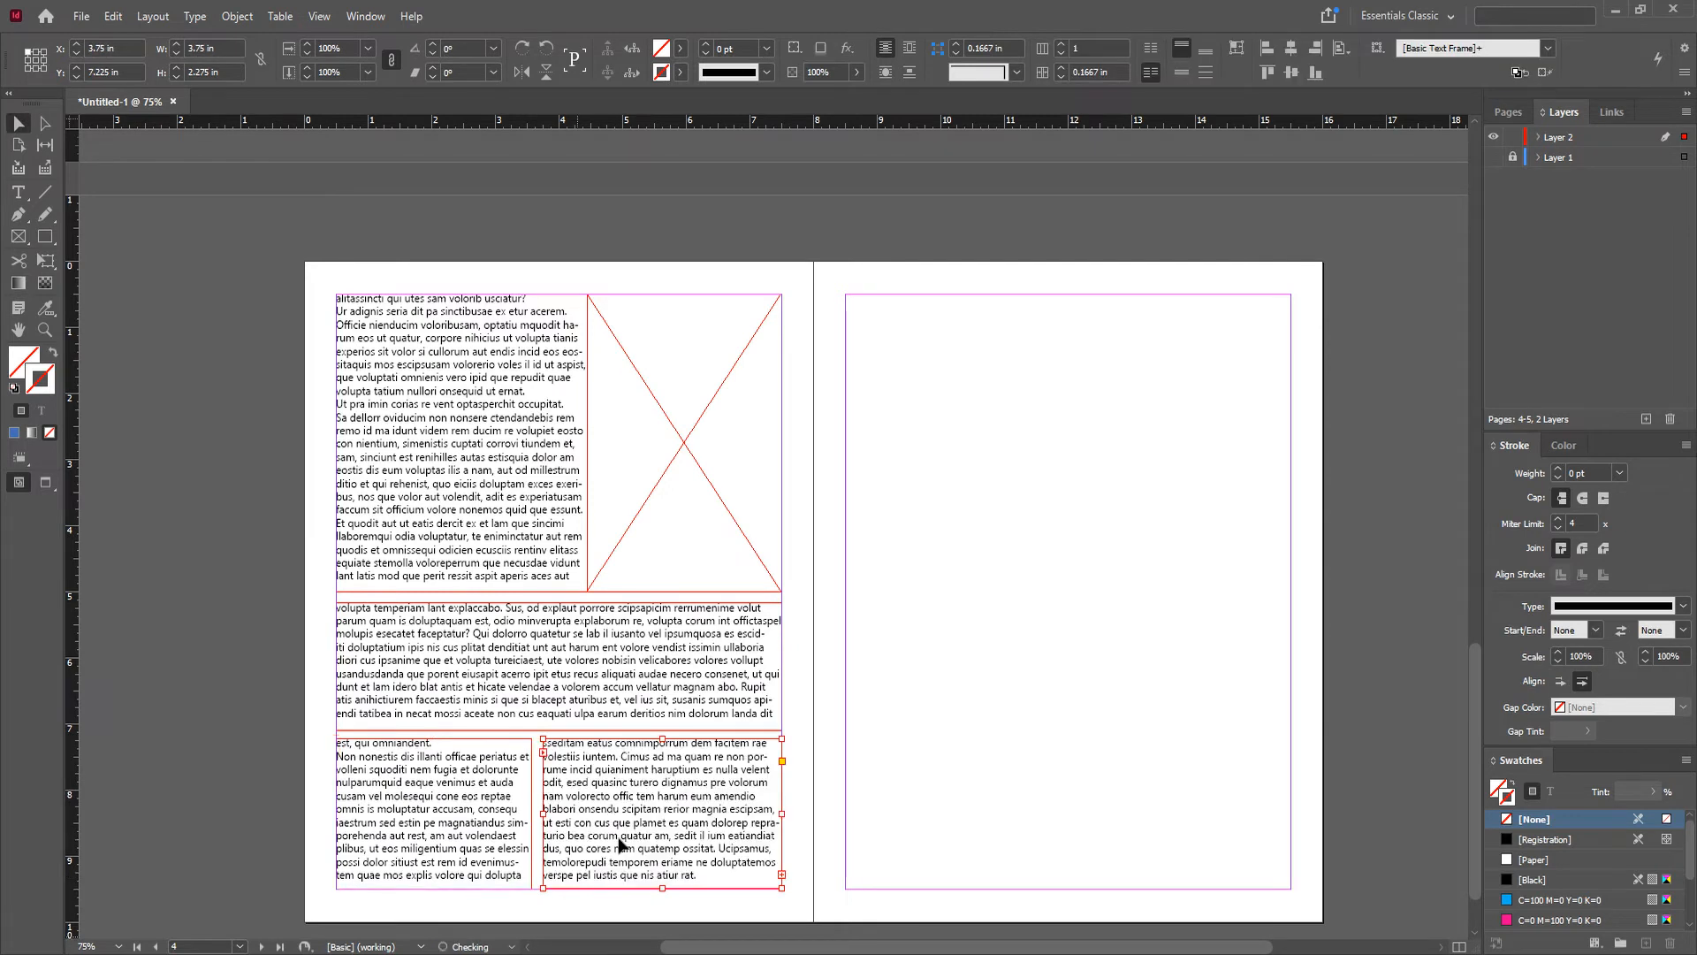
Step: Draw a text frame about 7 × 3.56 in across the upper part of page 5
click(17, 192)
drag(849, 298, 1291, 530)
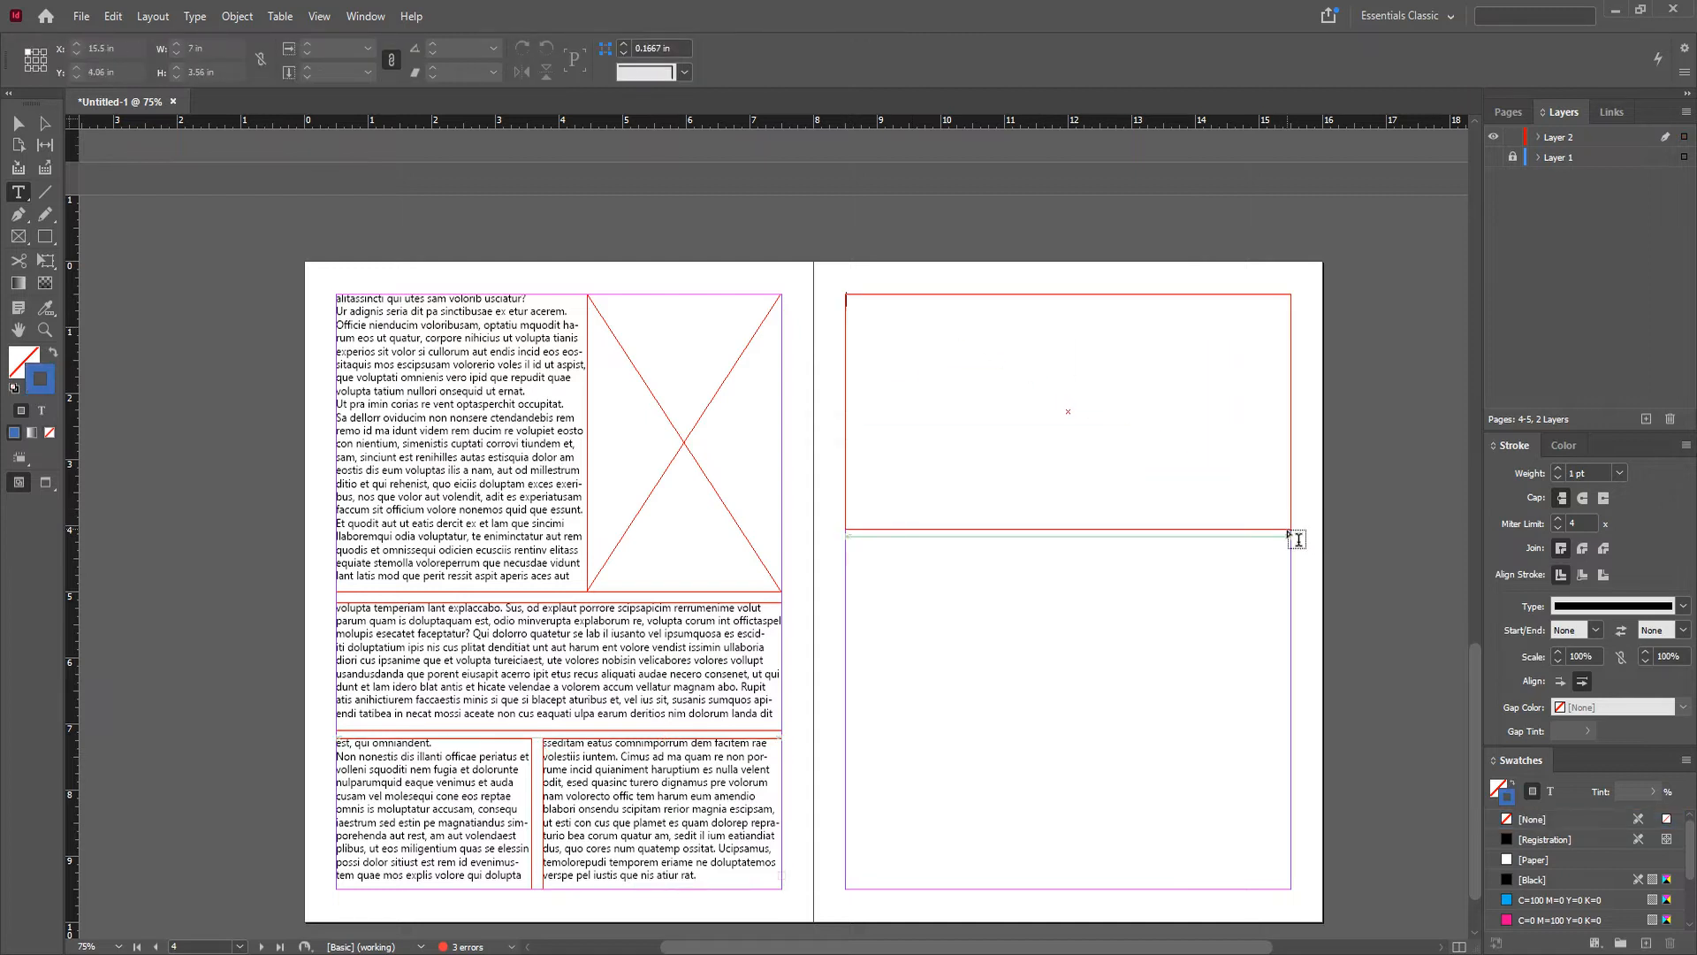
key(Escape)
Step: Thread the overset text from page 4's lower-right frame into the page 5 frame and extend that frame to 9 in high
click(730, 835)
click(782, 875)
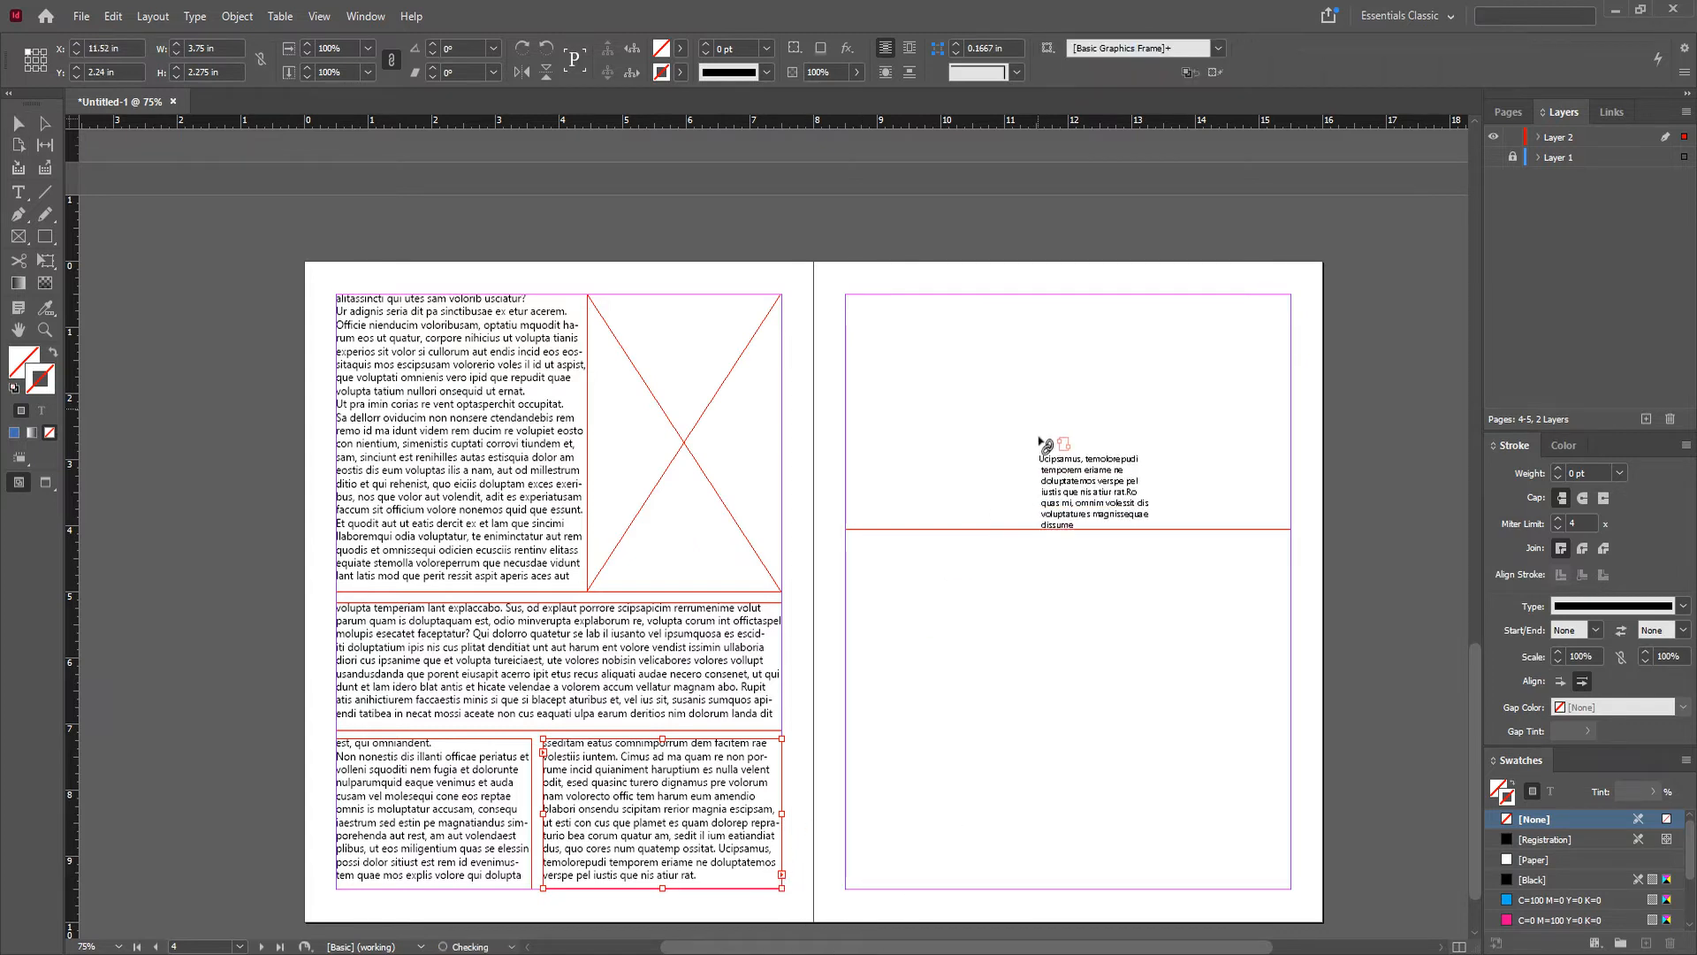
click(1043, 444)
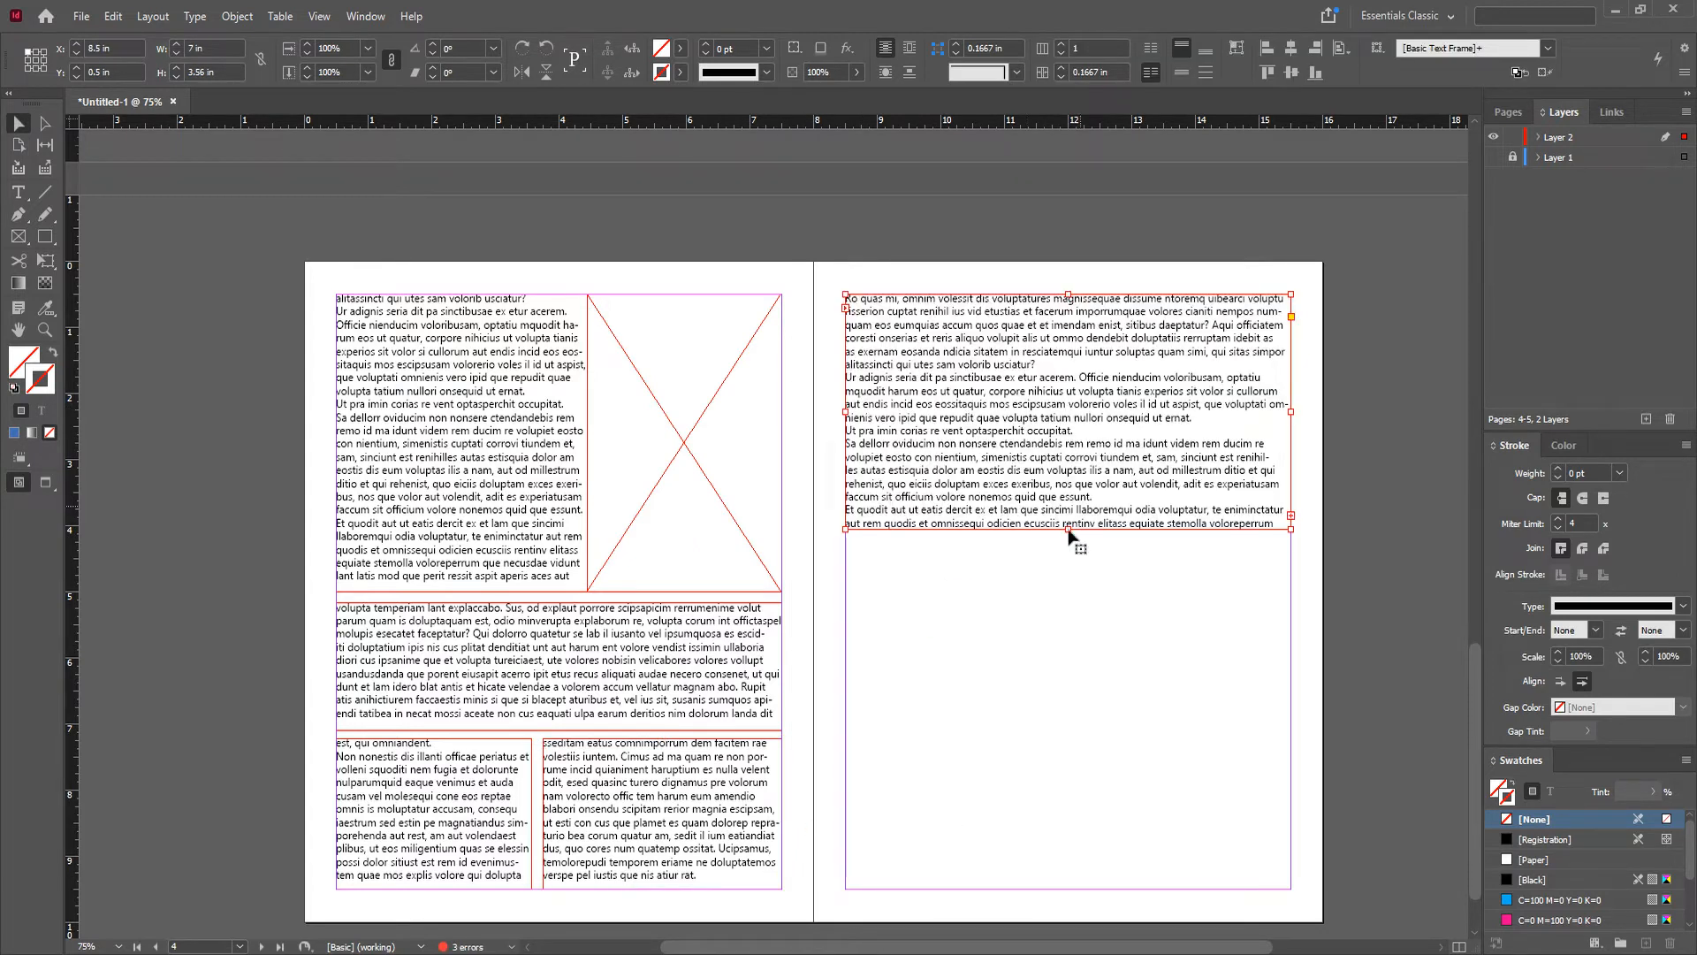
drag(1068, 529, 1056, 889)
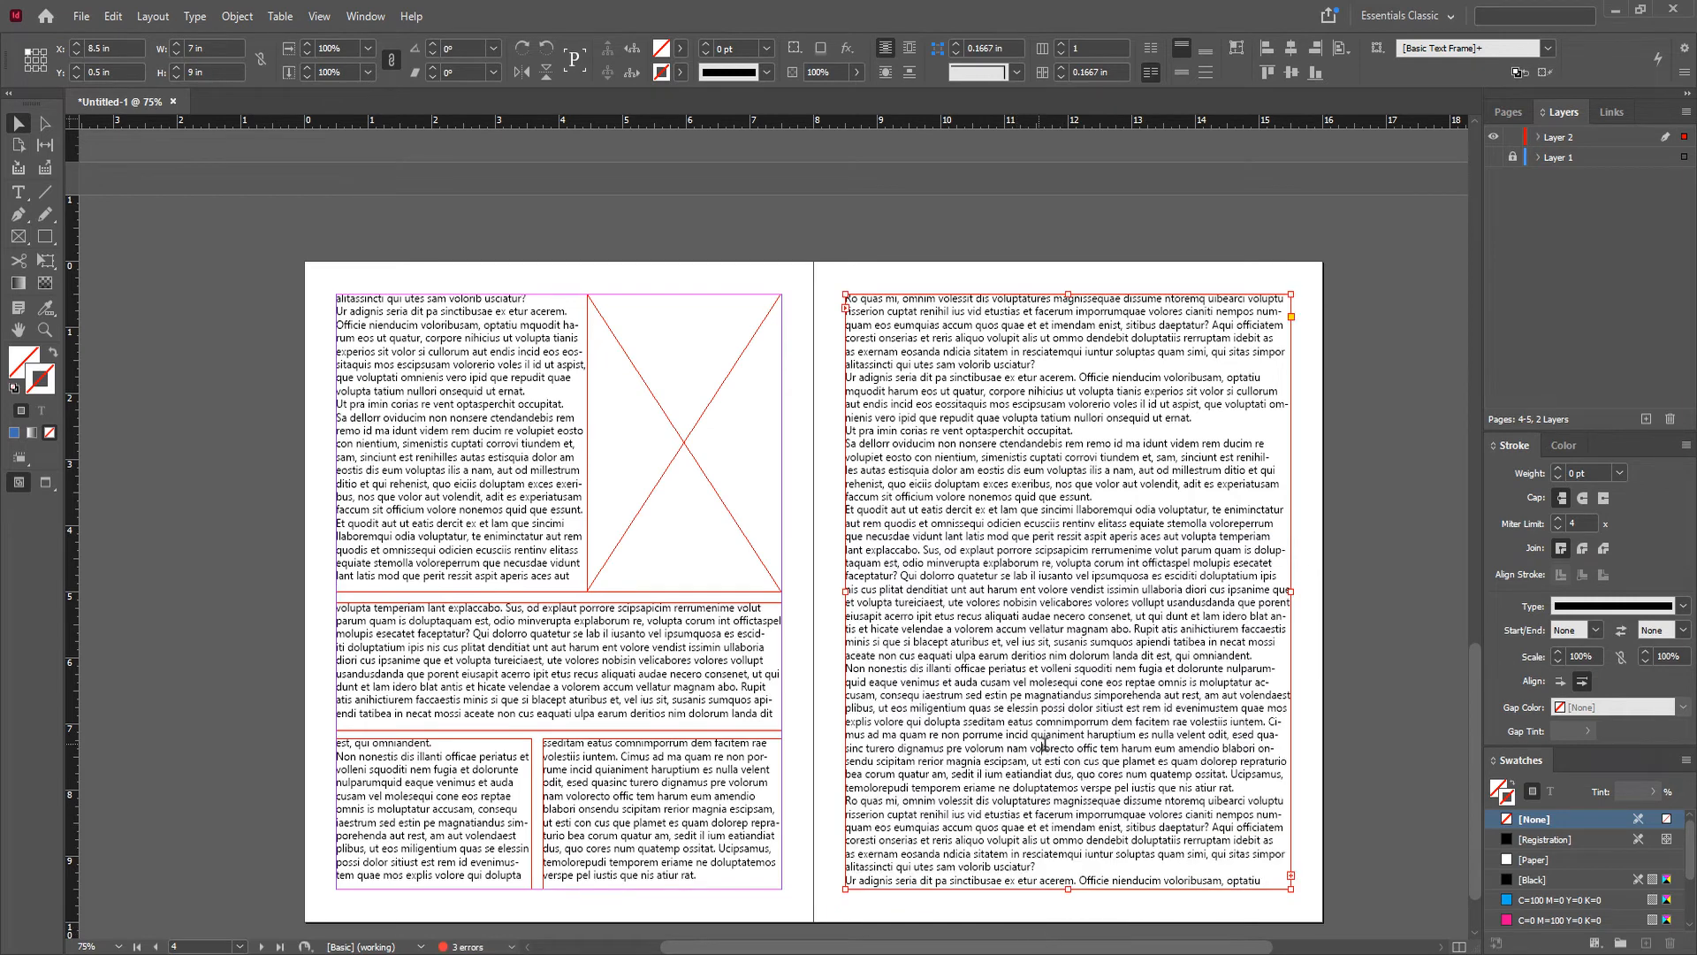
Step: Review how the threaded text flows from page 3 through the frames on pages 4 and 5
double_click(944, 364)
click(19, 124)
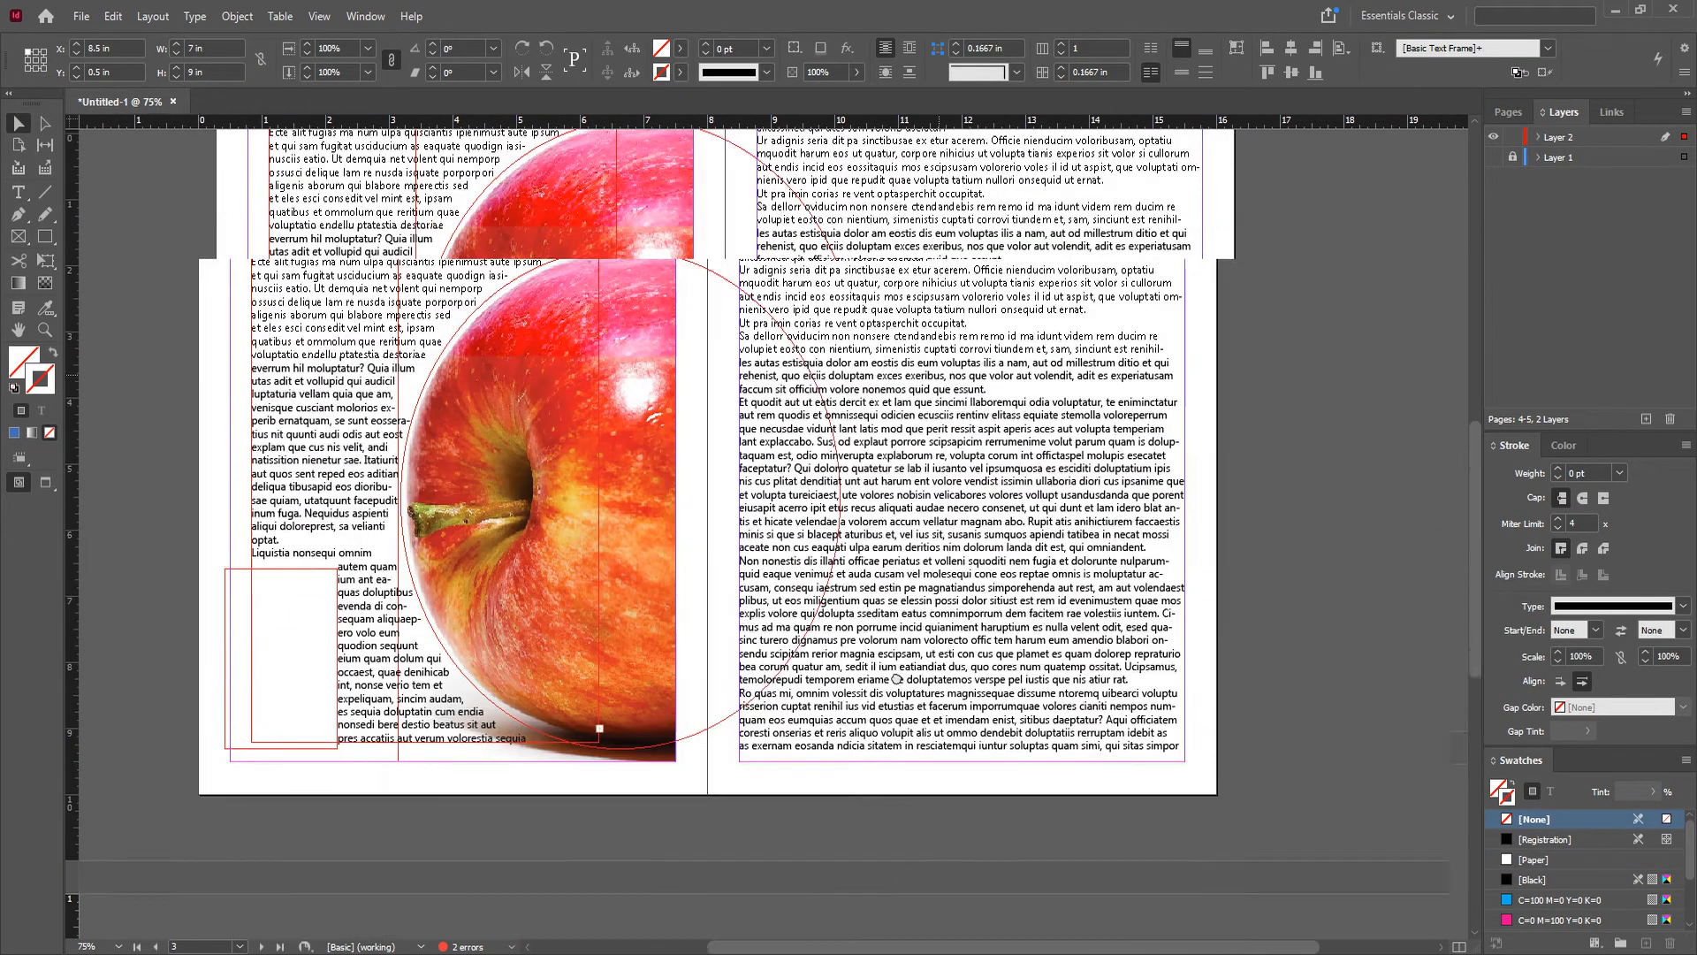
scroll(911, 613, up, 5)
click(908, 612)
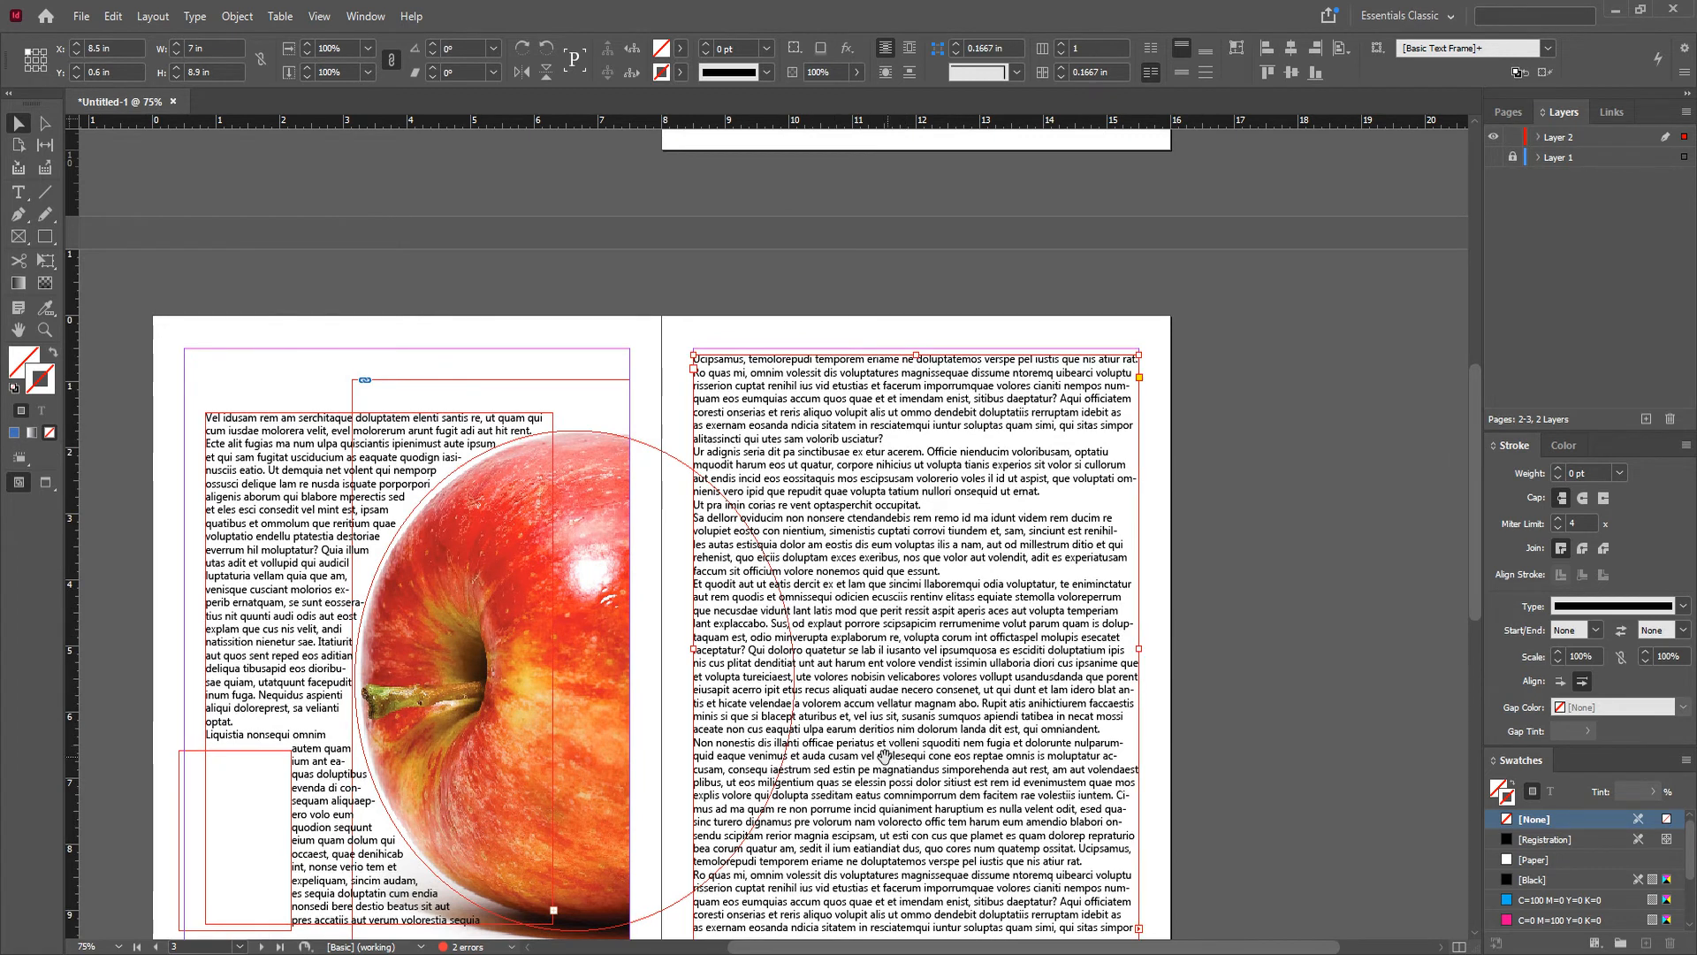
scroll(879, 583, down, 3)
scroll(879, 582, down, 1)
scroll(817, 522, up, 1)
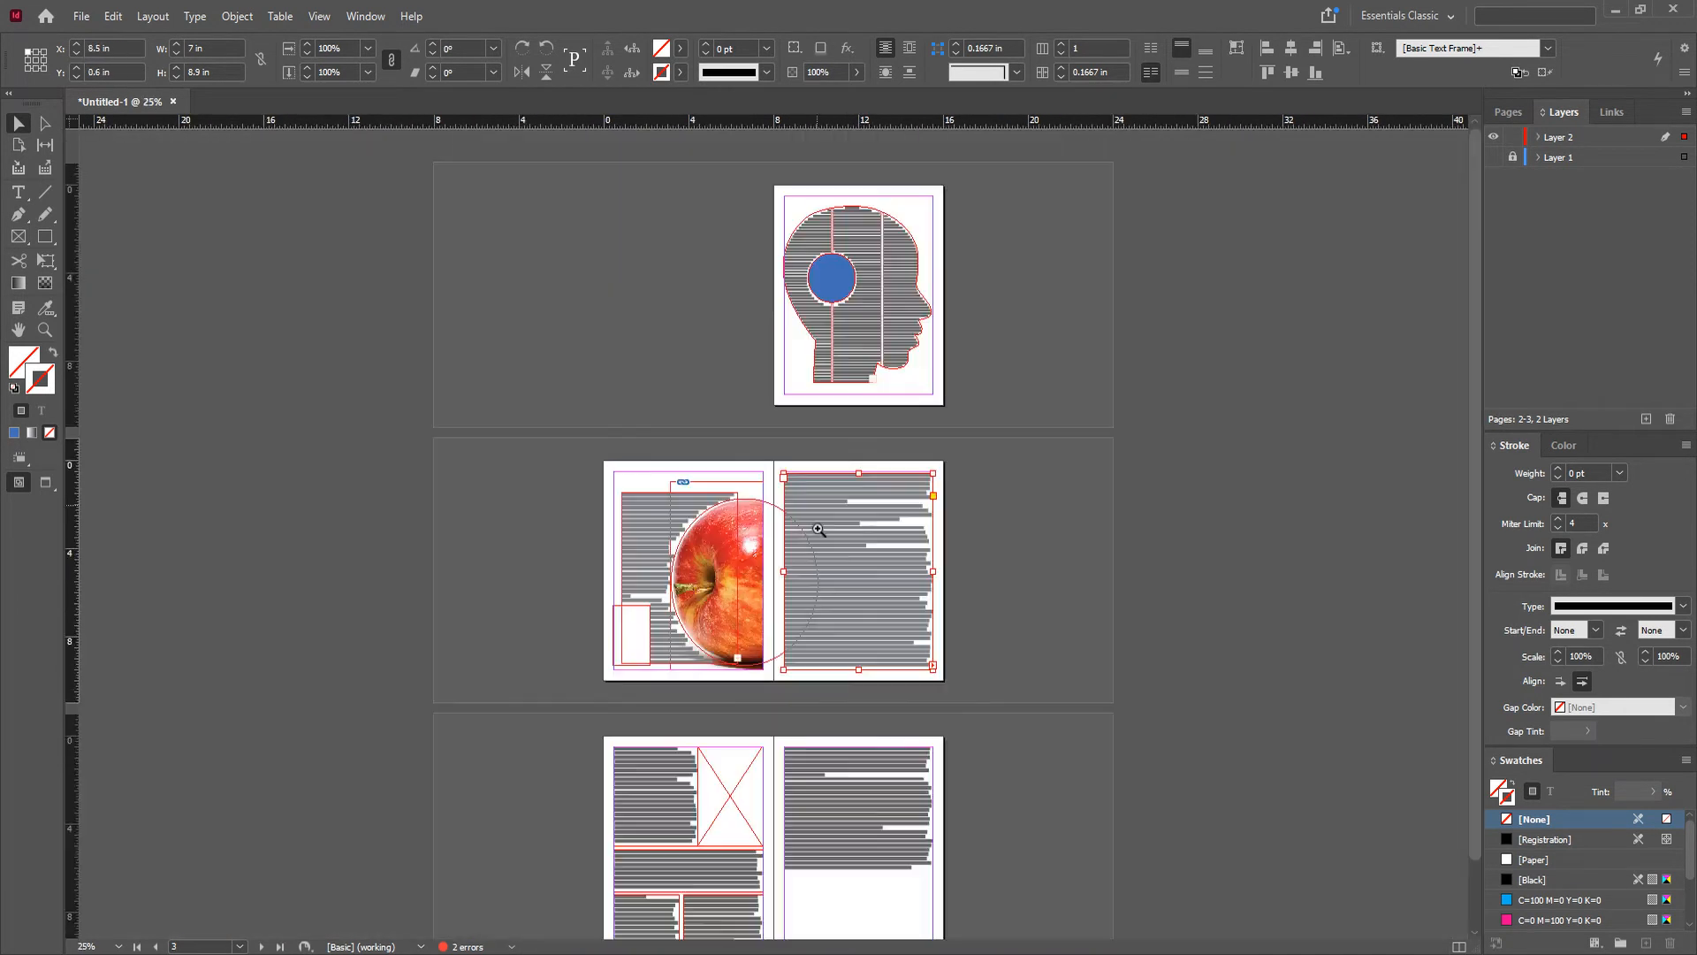
scroll(819, 531, down, 2)
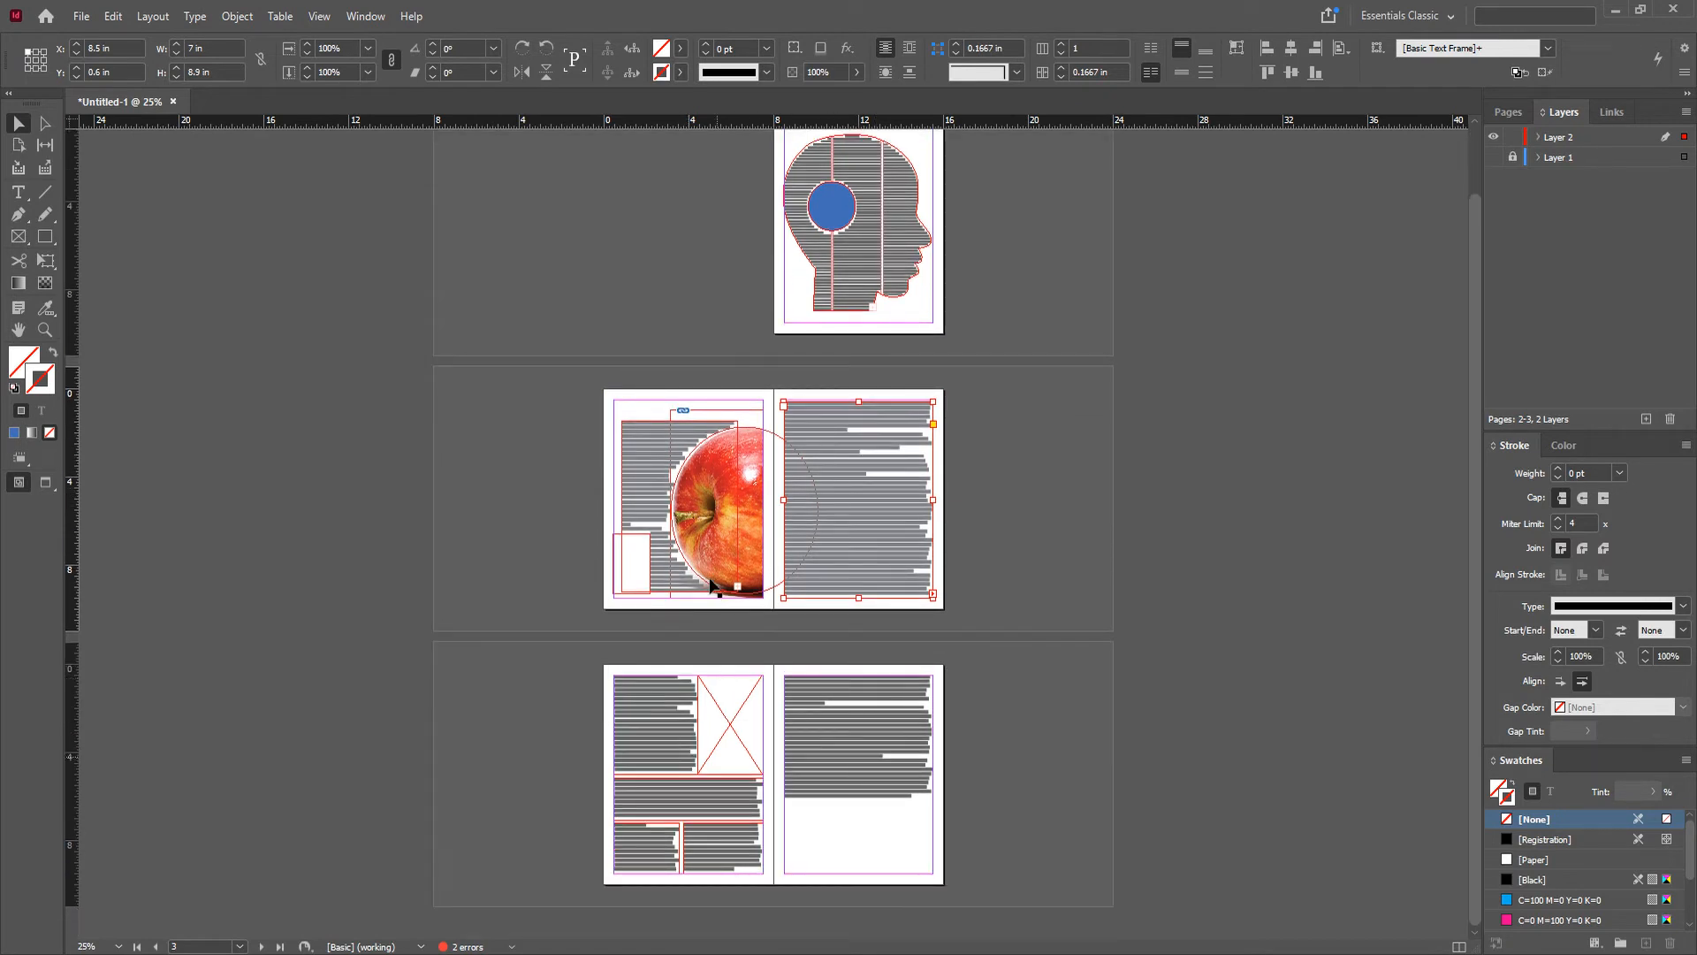
Step: Insert four paragraph breaks in the middle of page 3's text to push the threaded text onward
double_click(862, 522)
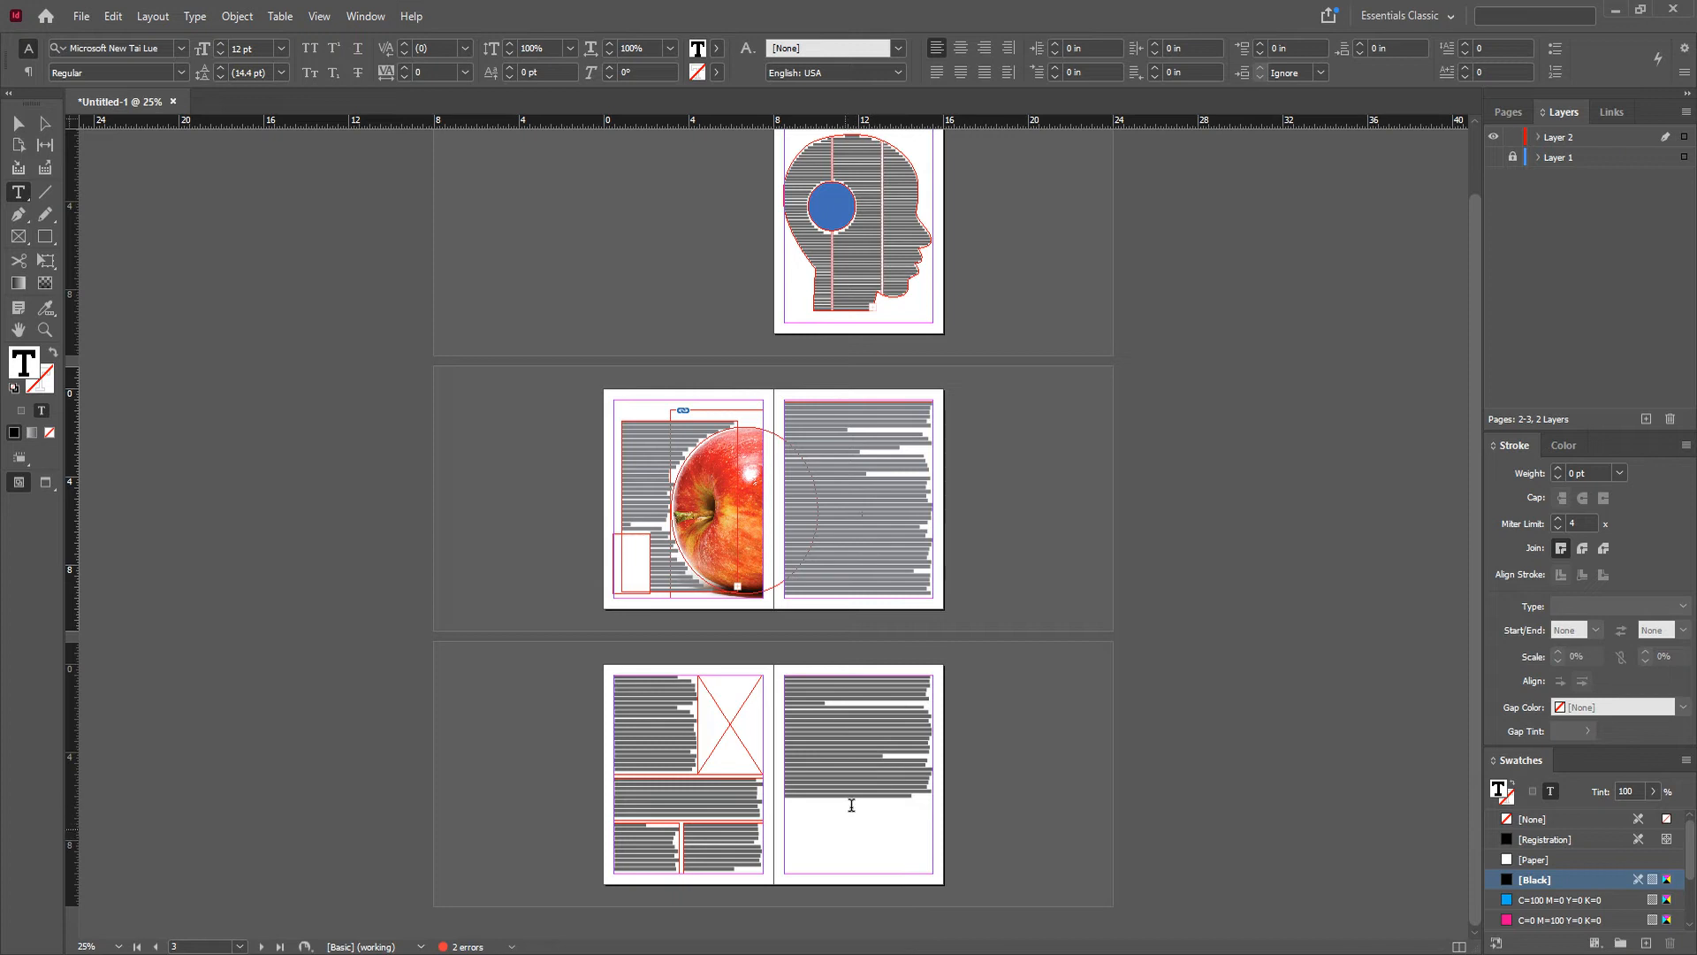
key(Return)
key(Return)
key(Return)
key(Return)
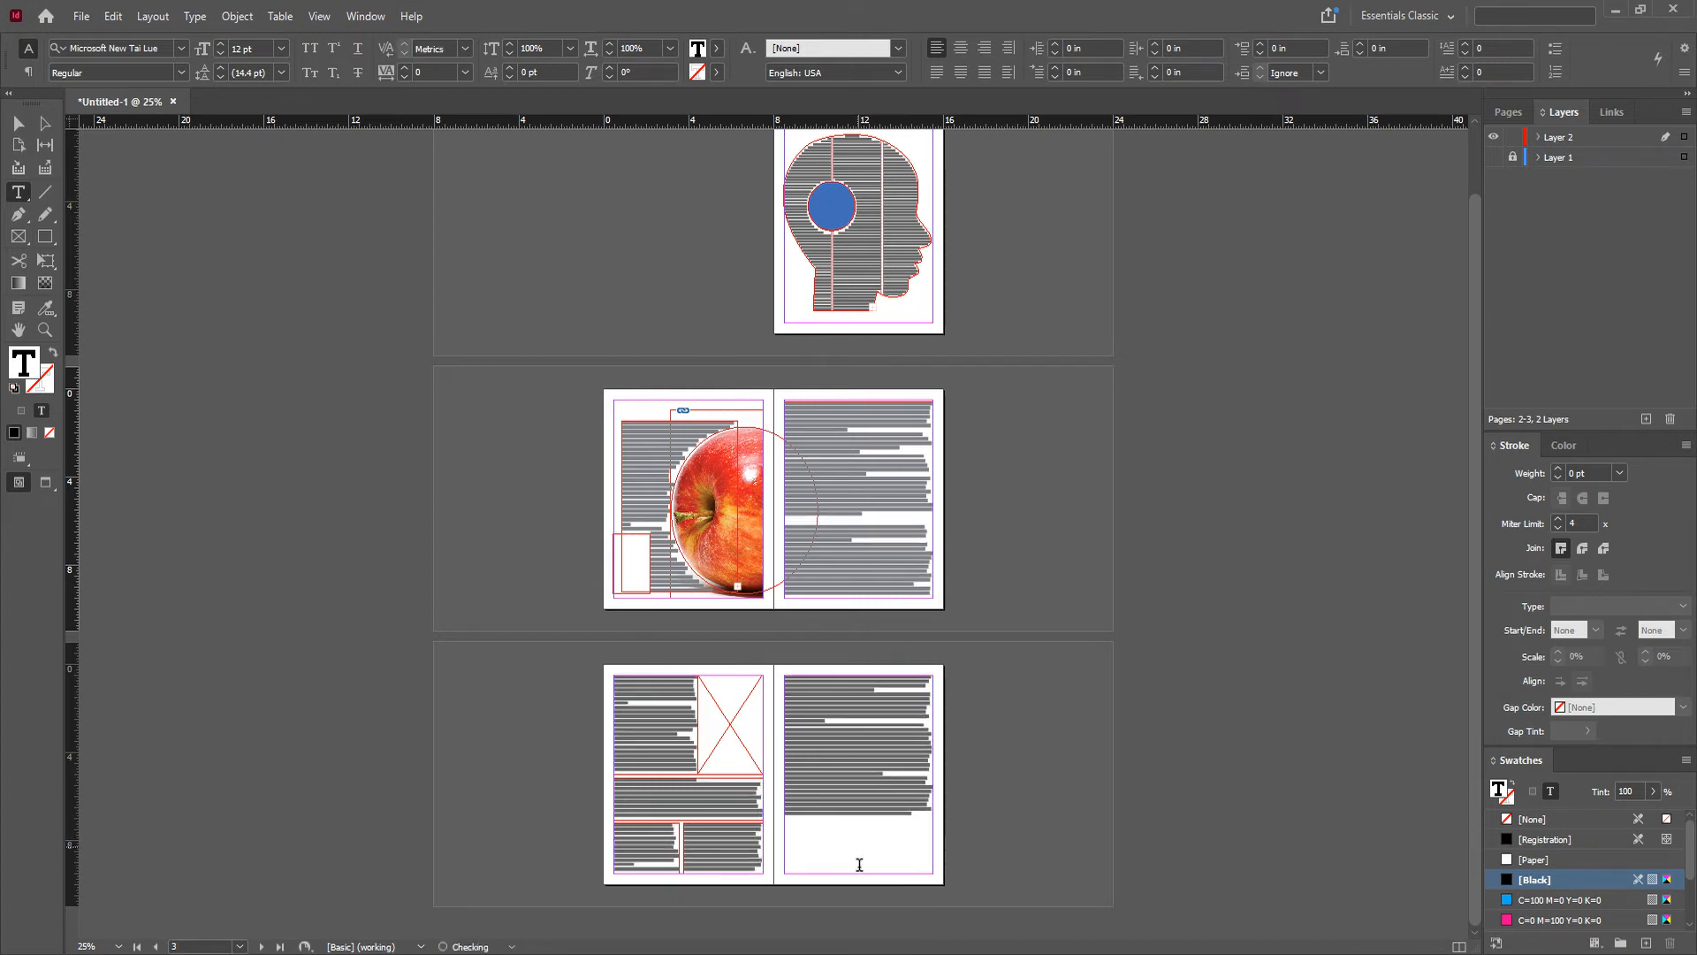
Step: Insert extra paragraph breaks in the middle of page 3's text to push the threaded text onward, and delete them again
key(Return)
key(Return)
key(Return)
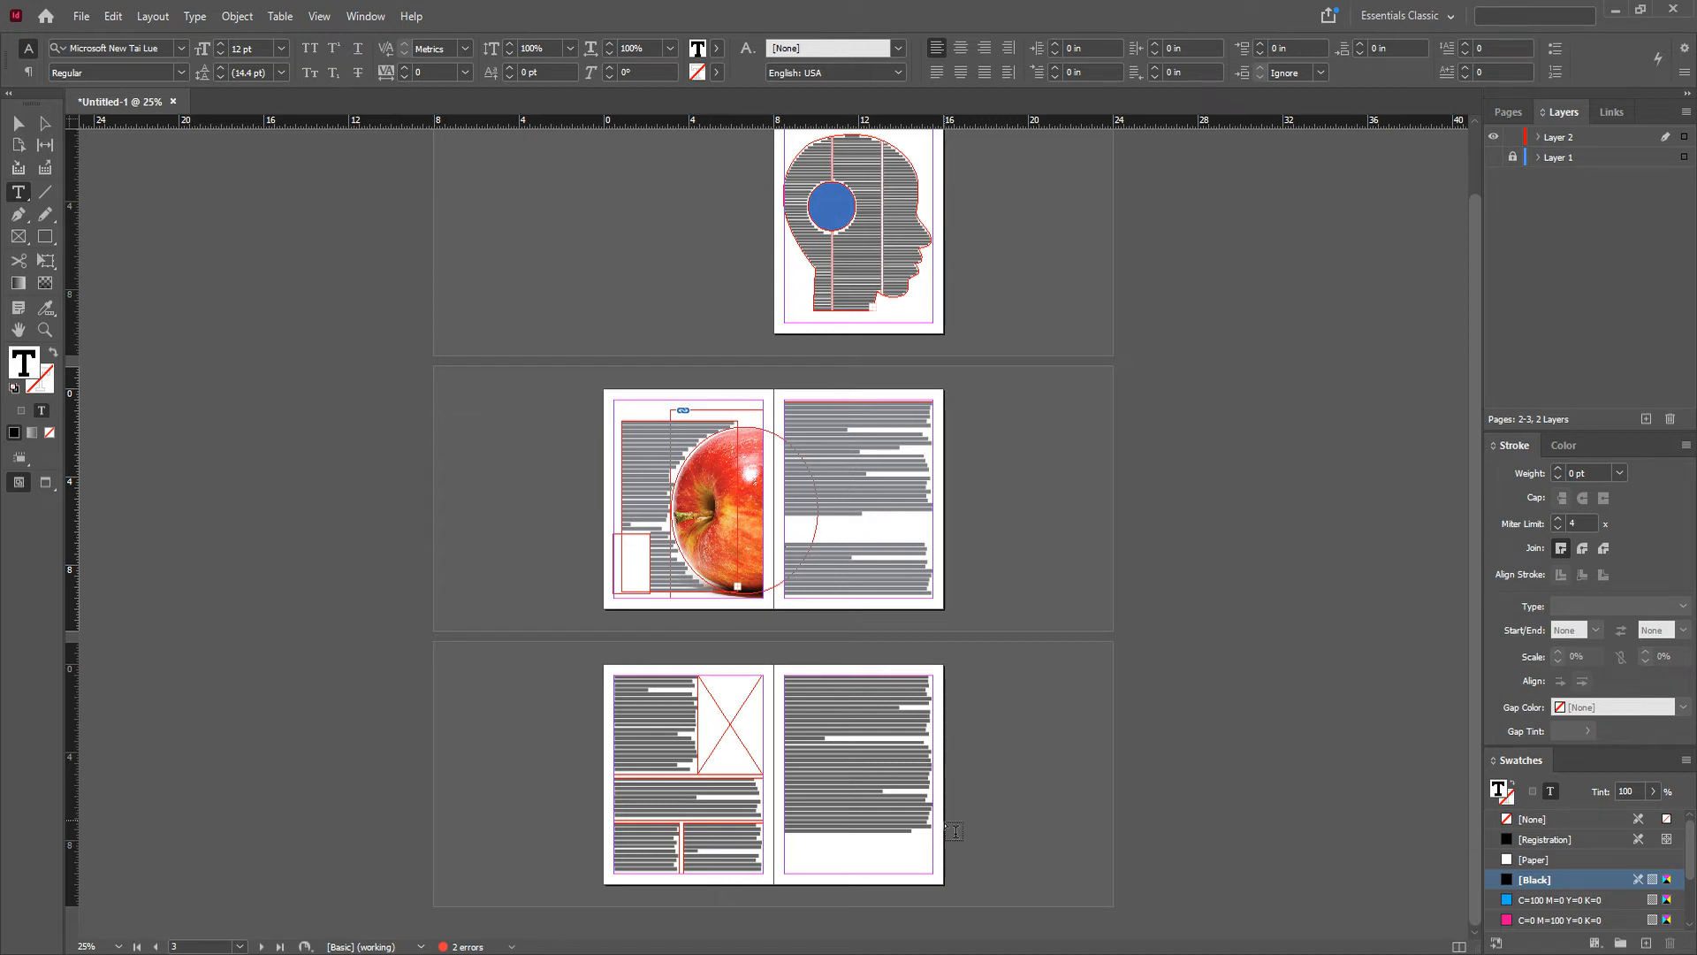
key(BackSpace)
key(BackSpace)
key(BackSpace)
key(BackSpace)
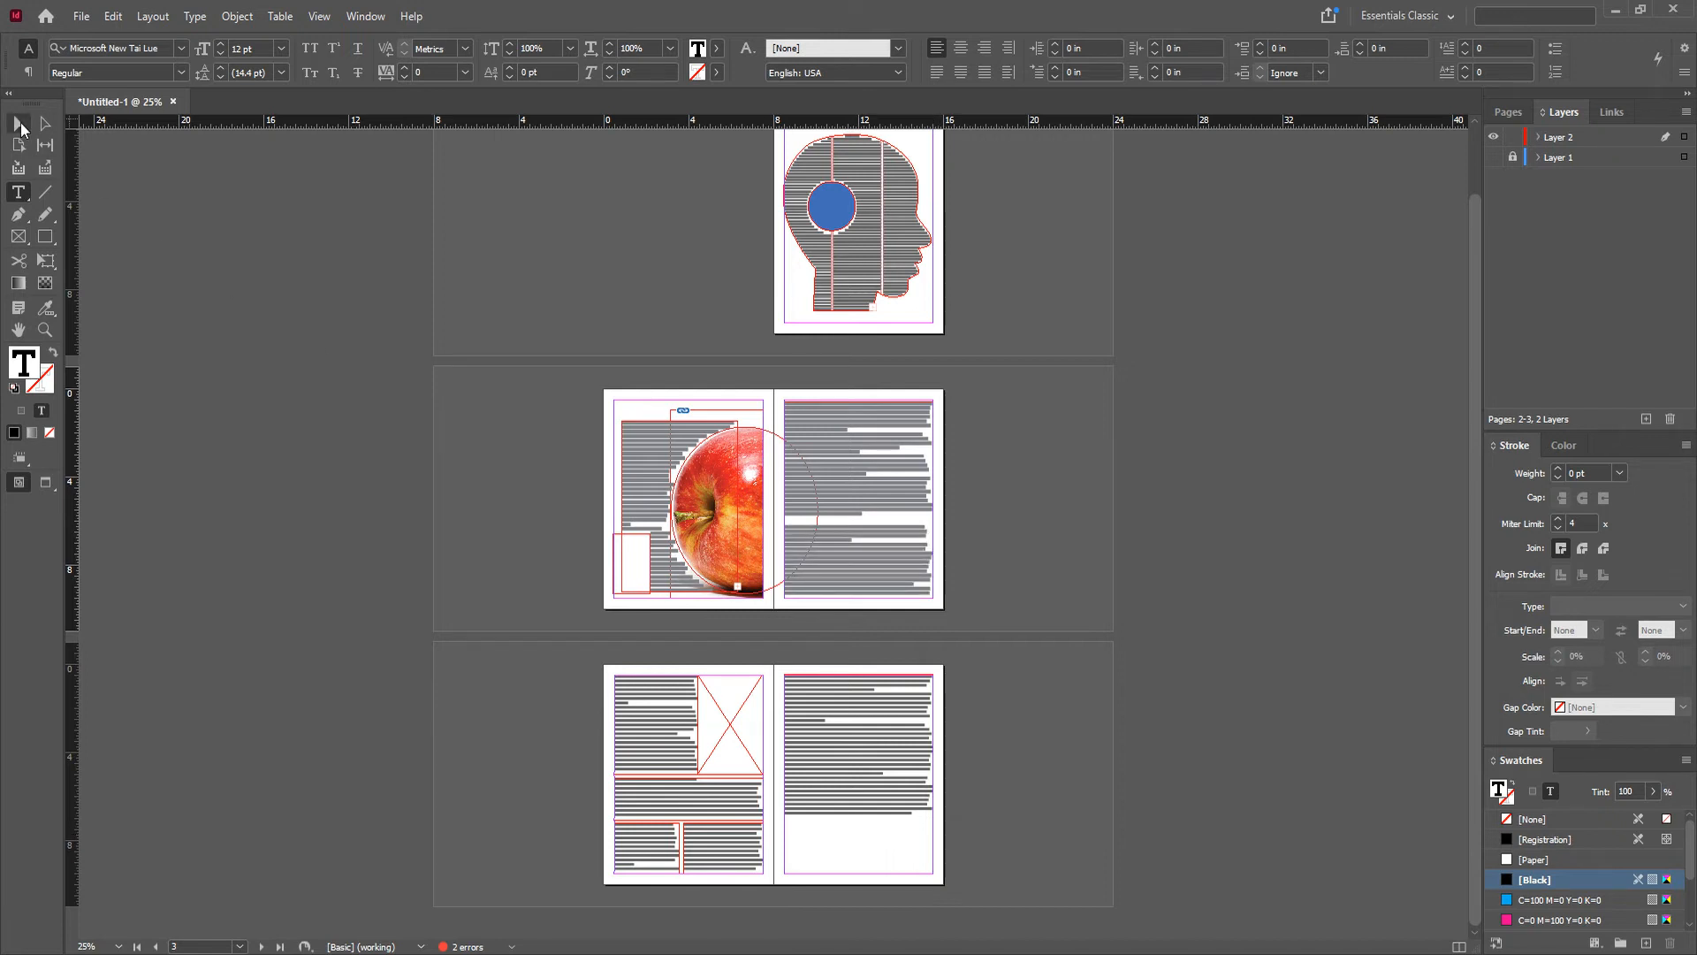
Step: Set the page 3 text frame to three columns
key(Escape)
ctrl+click(856, 497)
ctrl+click(855, 500)
drag(861, 616, 715, 518)
right_click(720, 453)
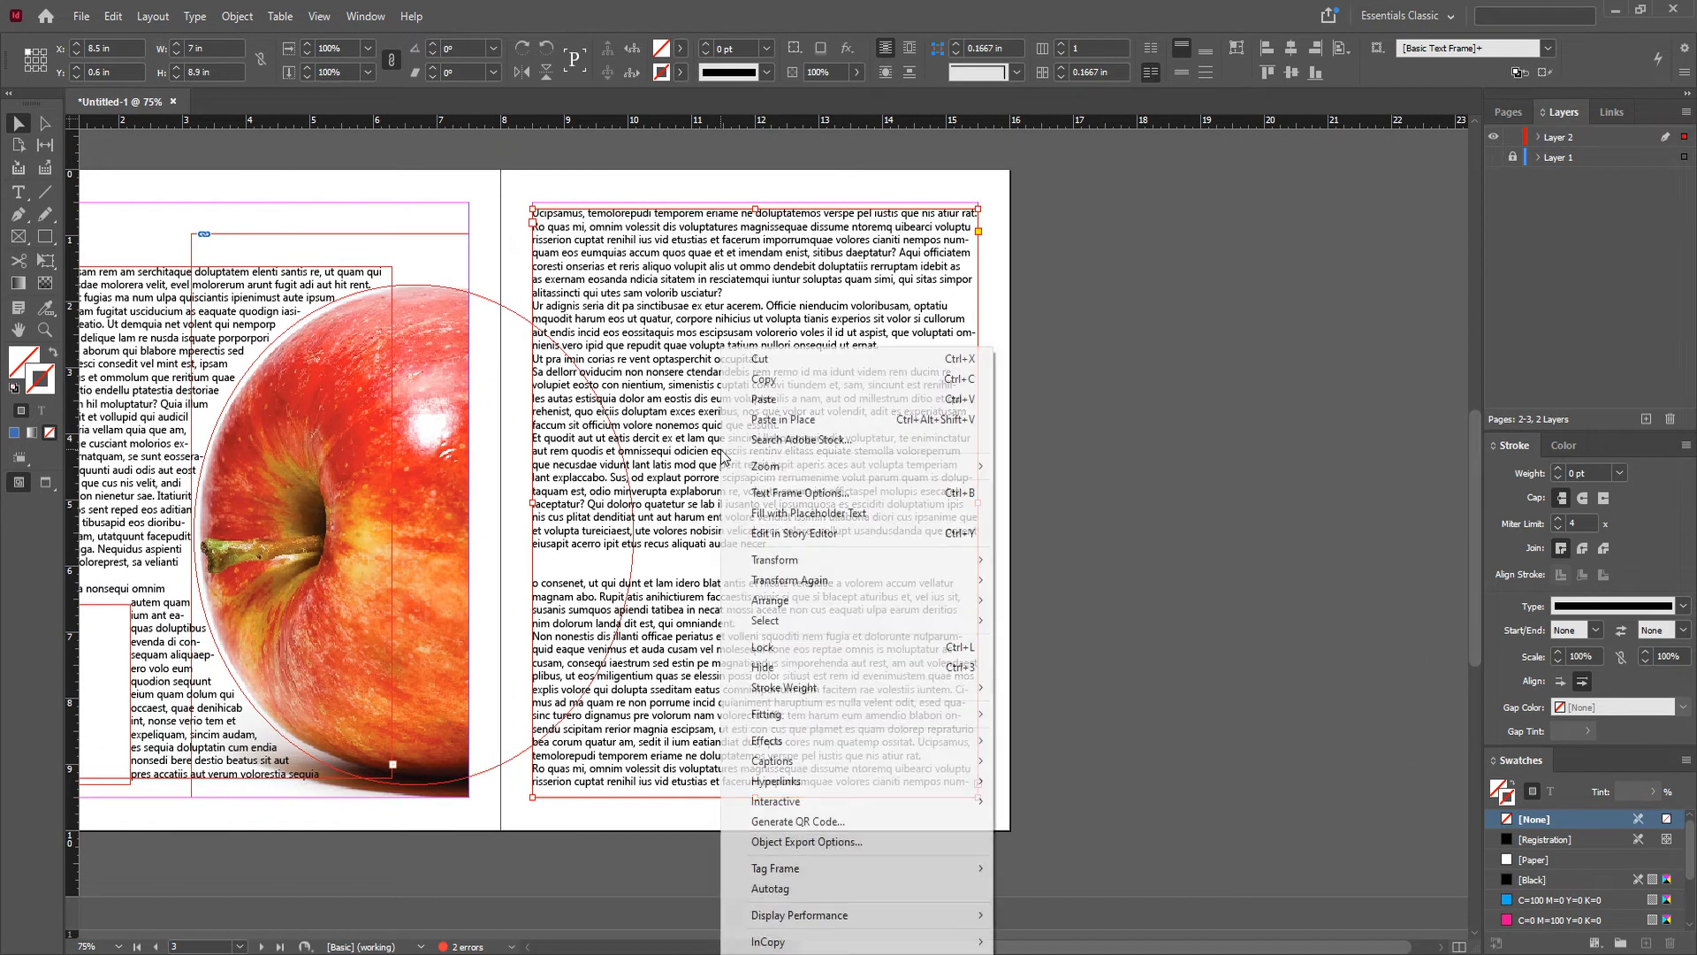
click(815, 495)
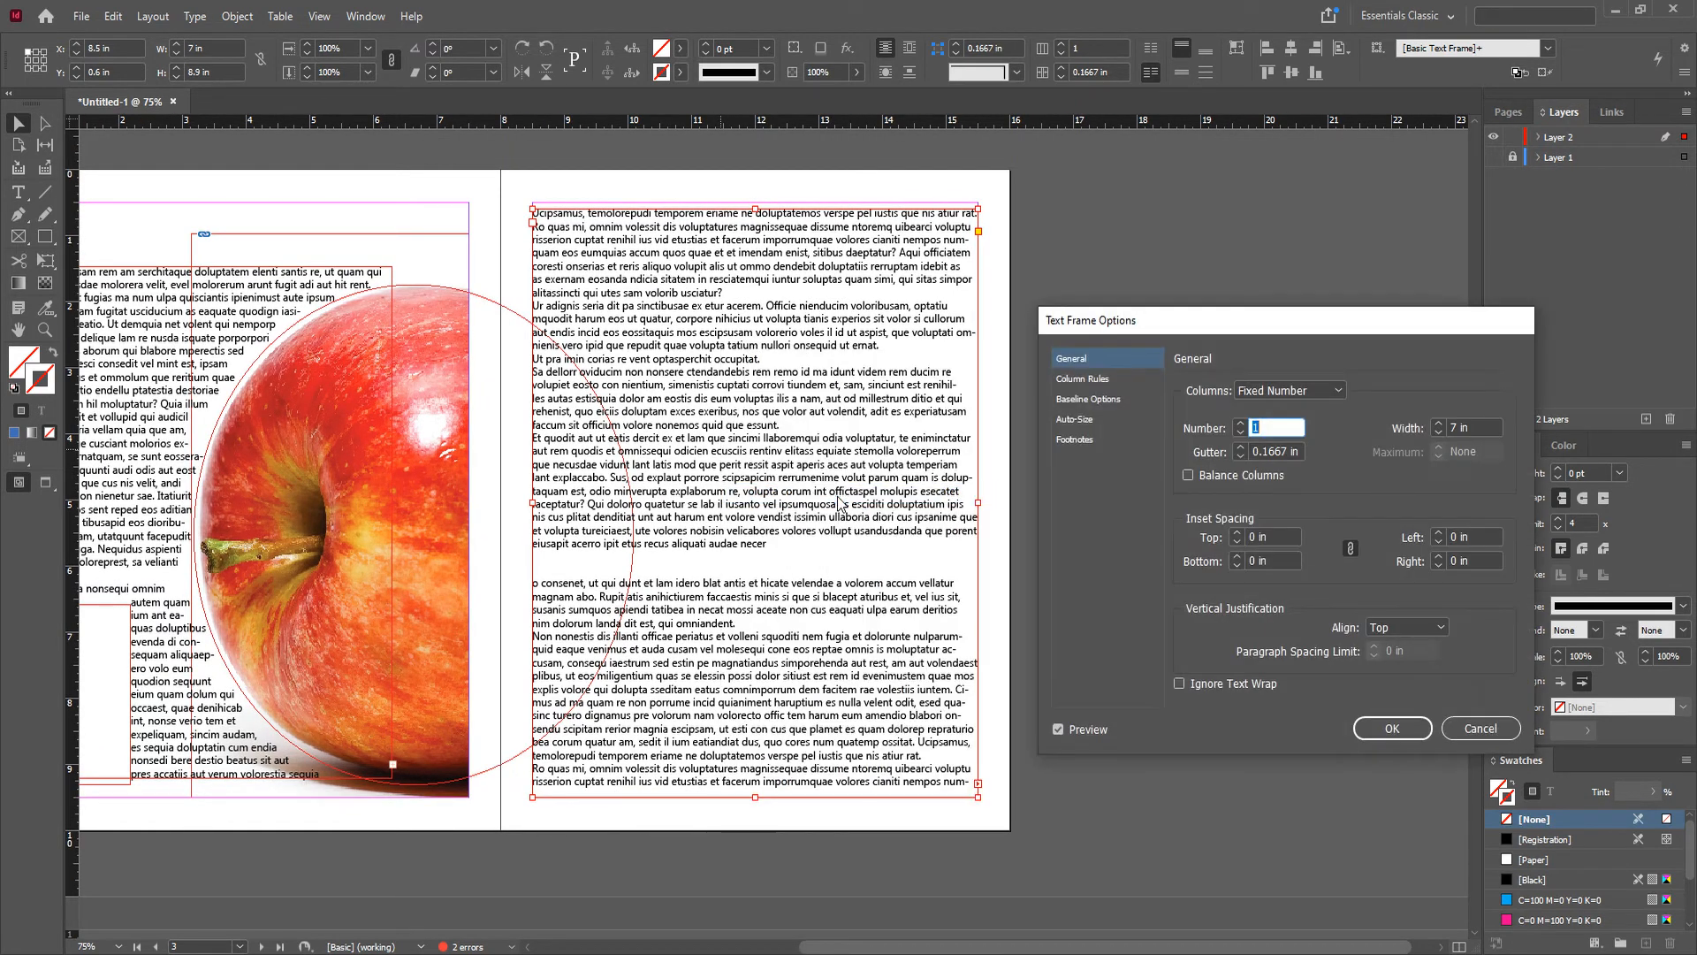
click(1239, 423)
click(1239, 422)
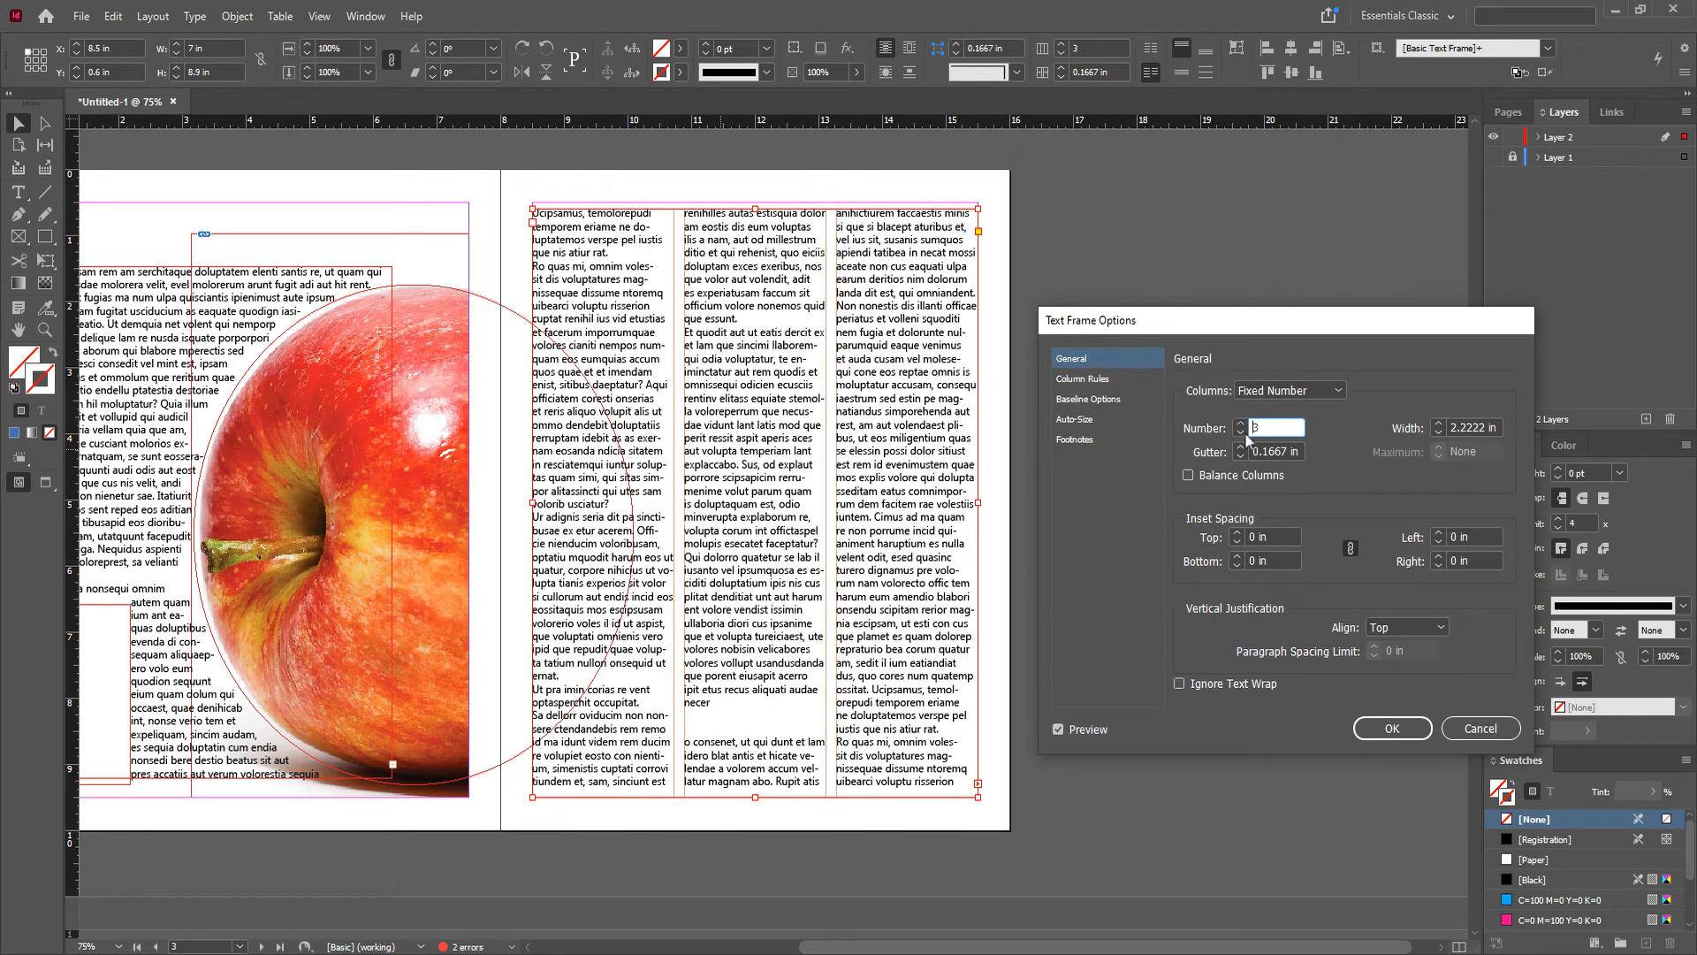
click(1393, 728)
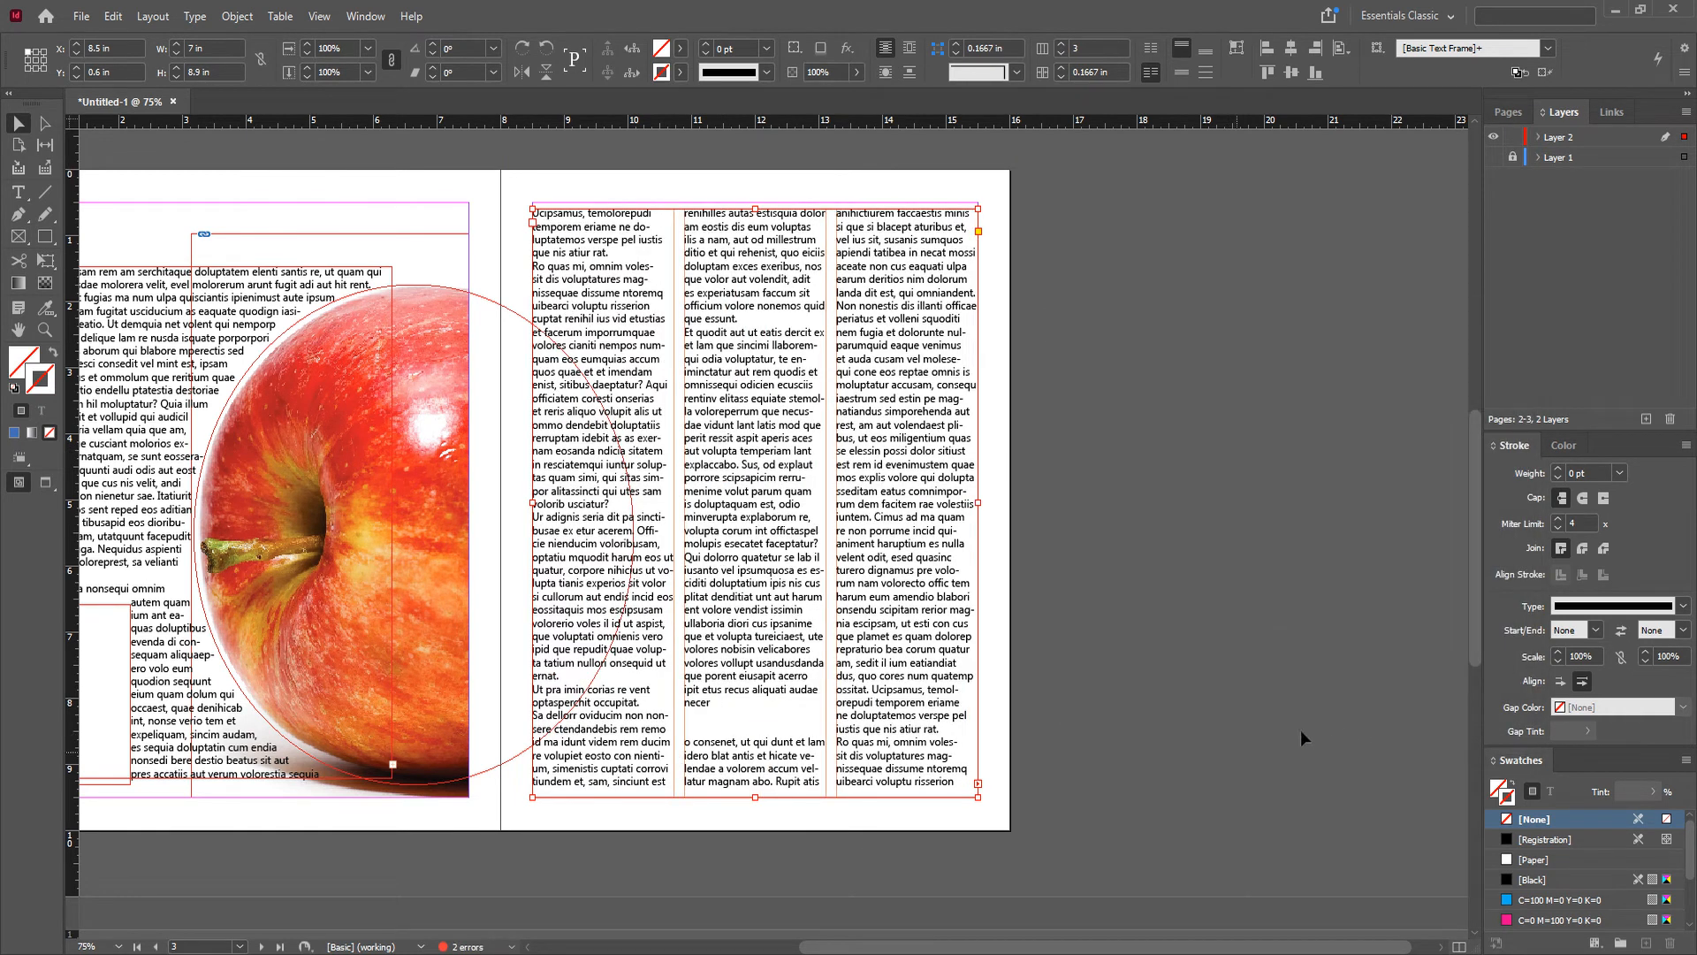
Step: Fill the upper-left text frame on page 4 with the purple colour b070b7
key(shift+Page_Down)
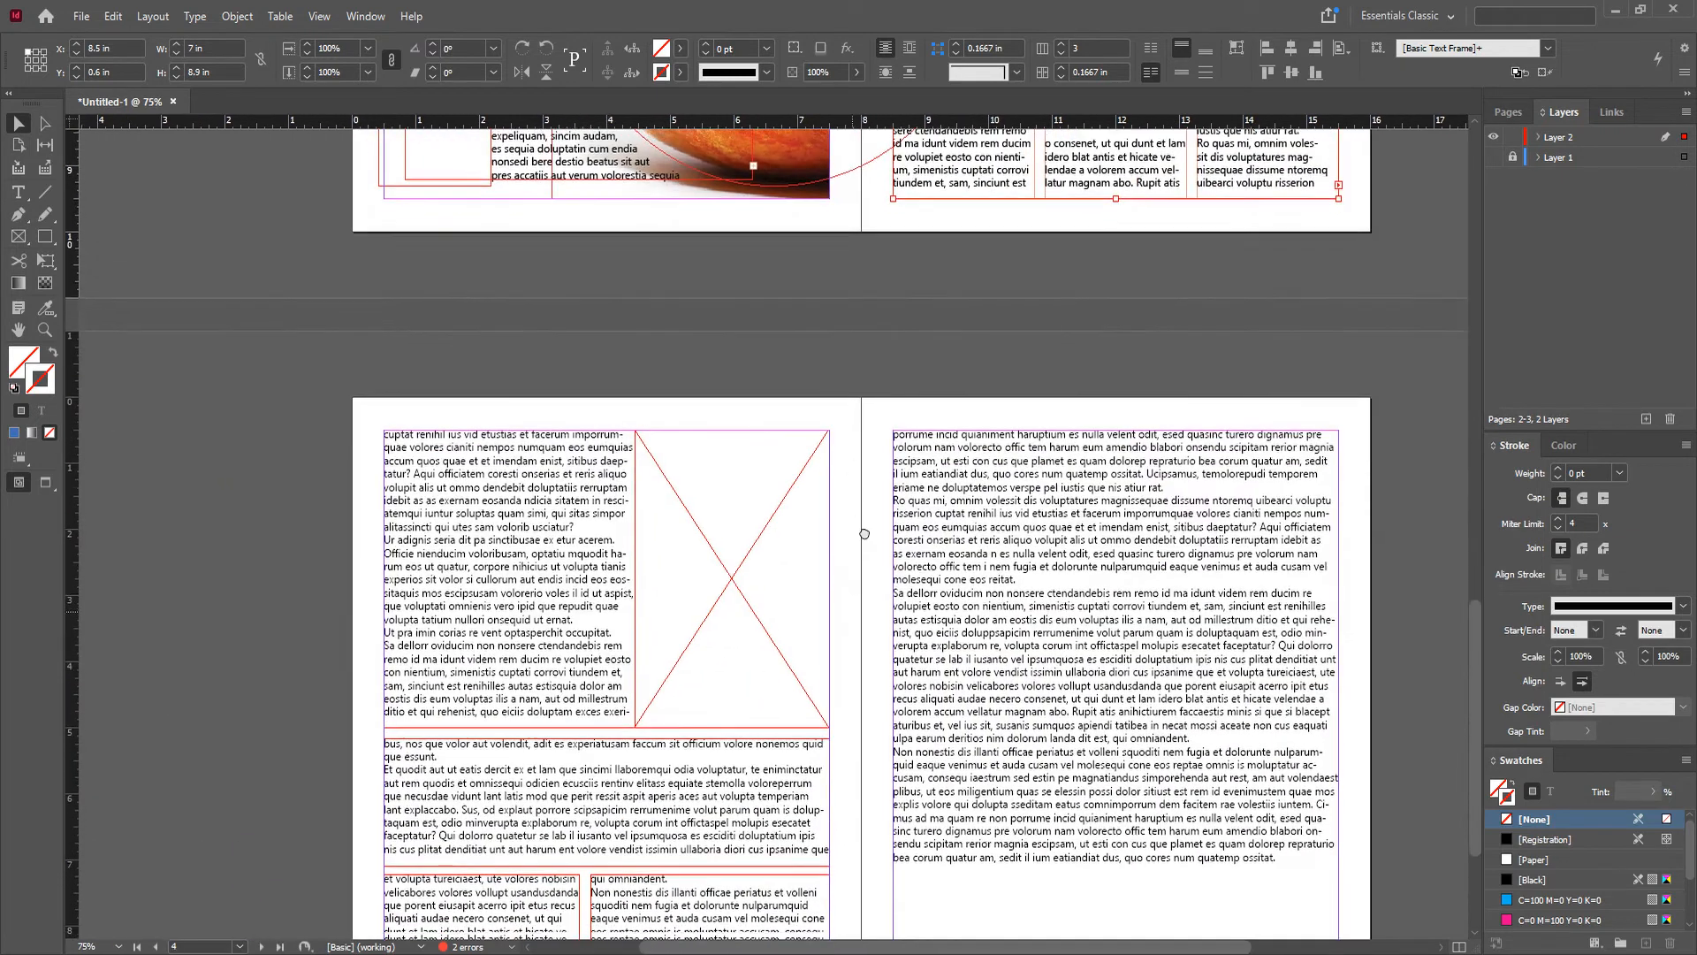
click(513, 375)
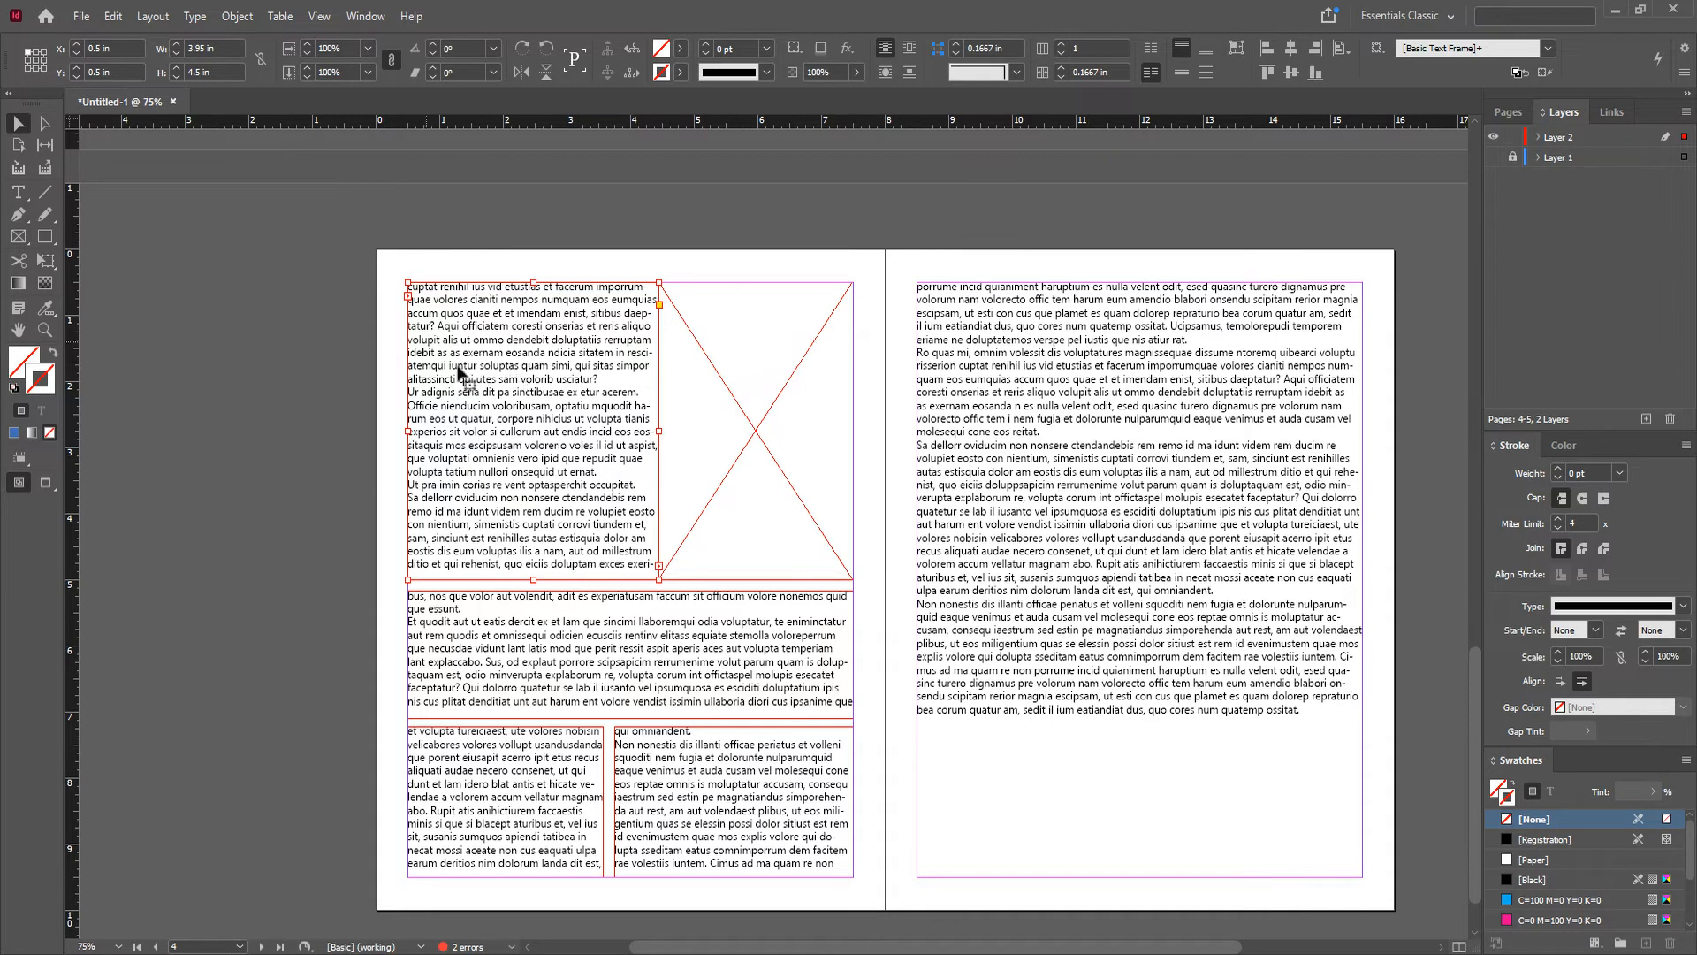
double_click(26, 363)
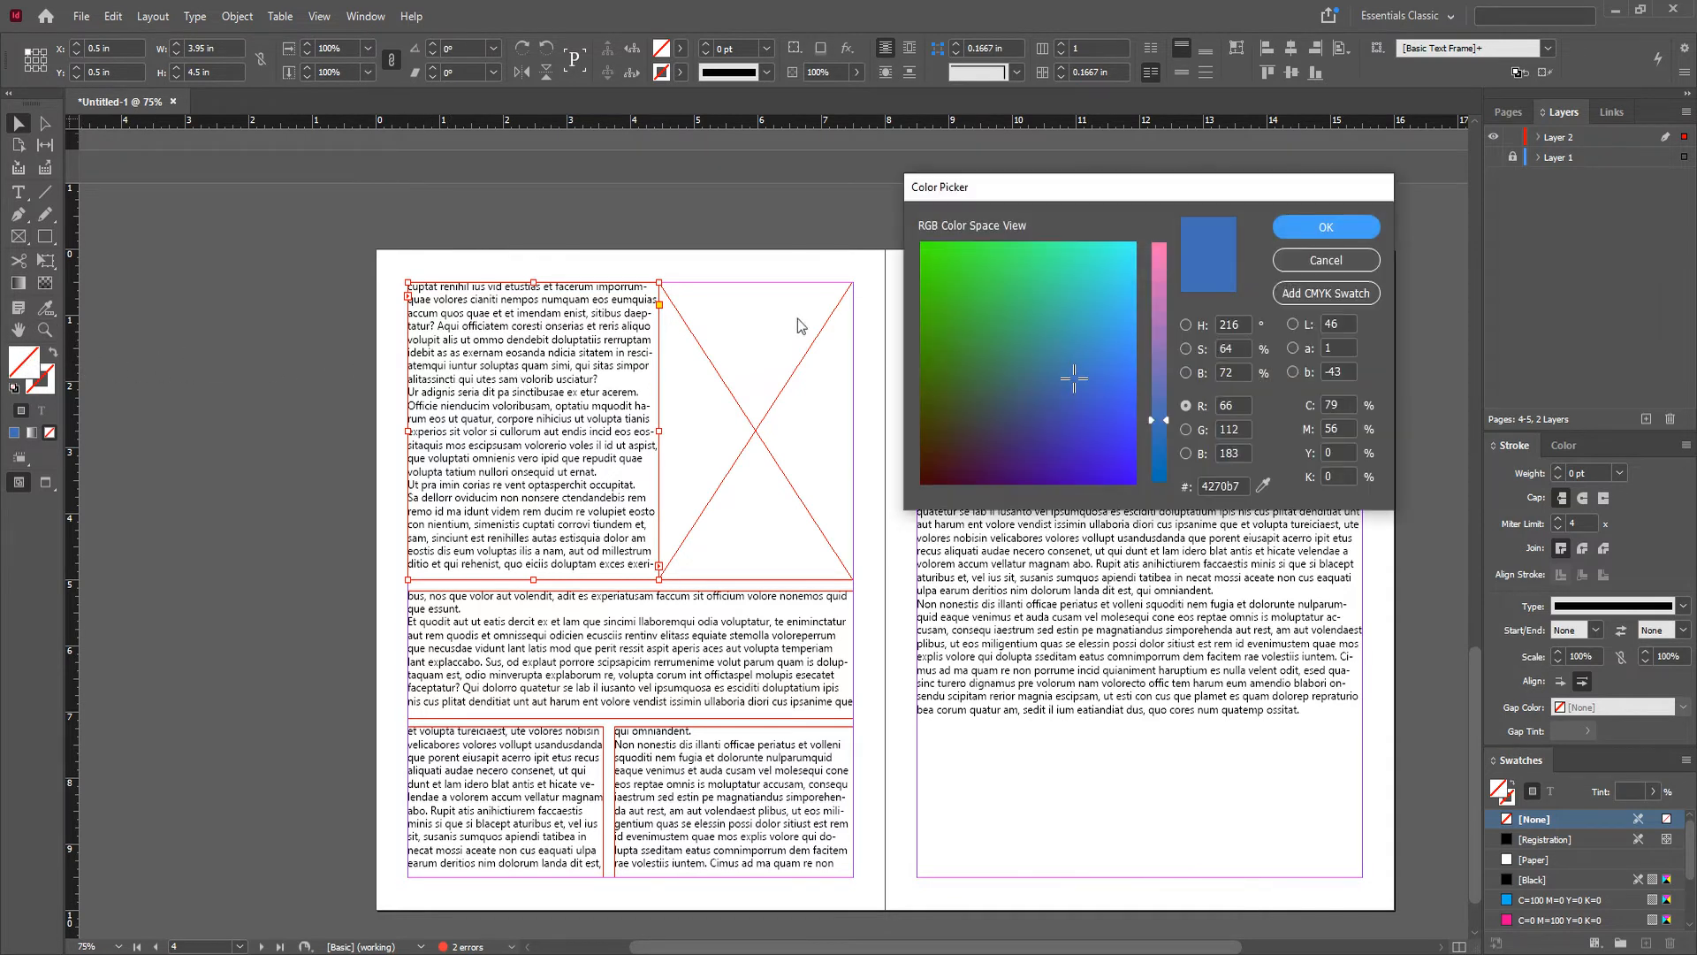
drag(1161, 307, 1148, 318)
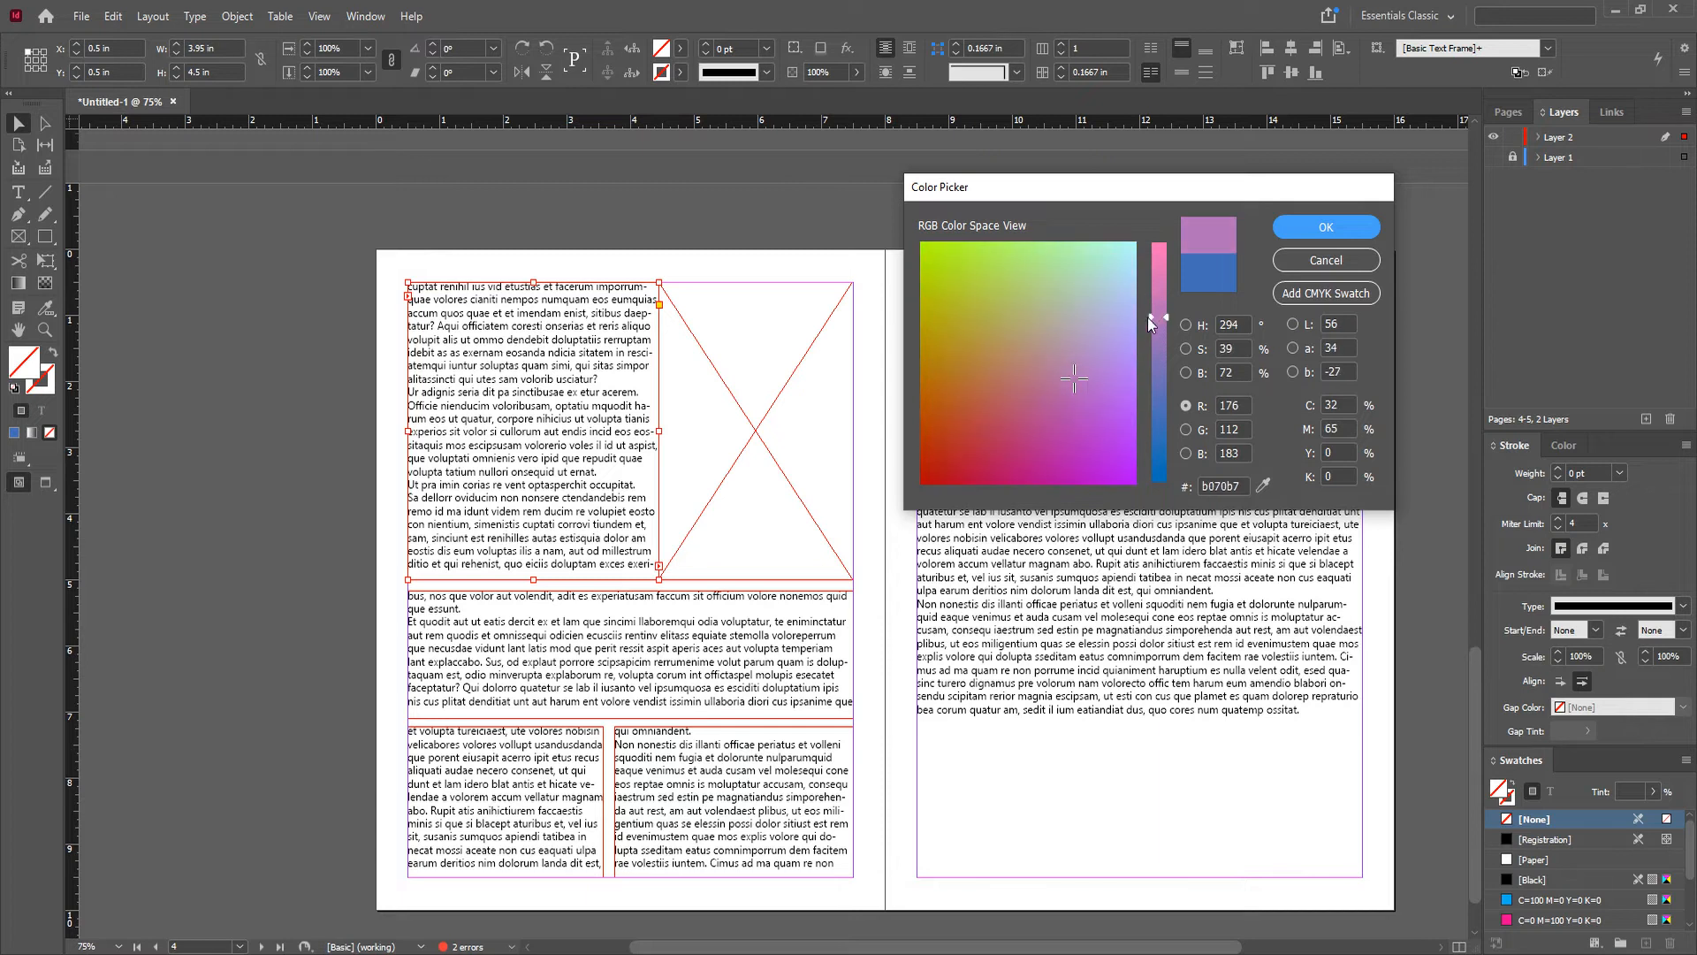
click(1341, 226)
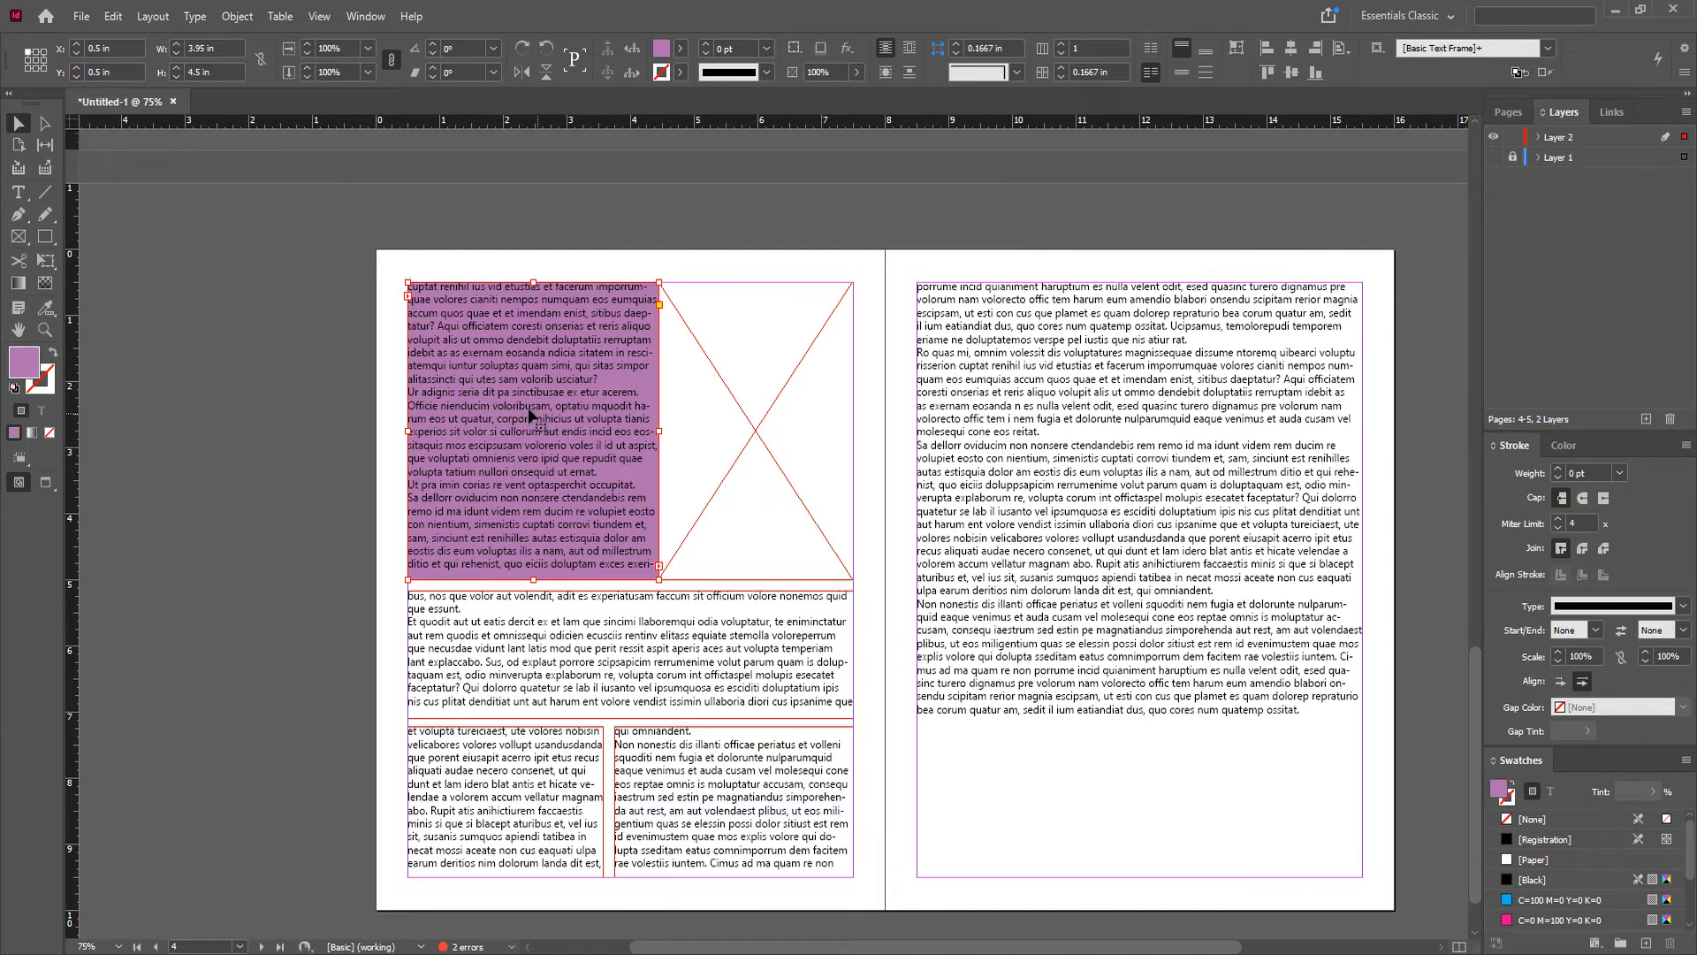
Step: Colour all the text in page 4's purple frame white
key(t)
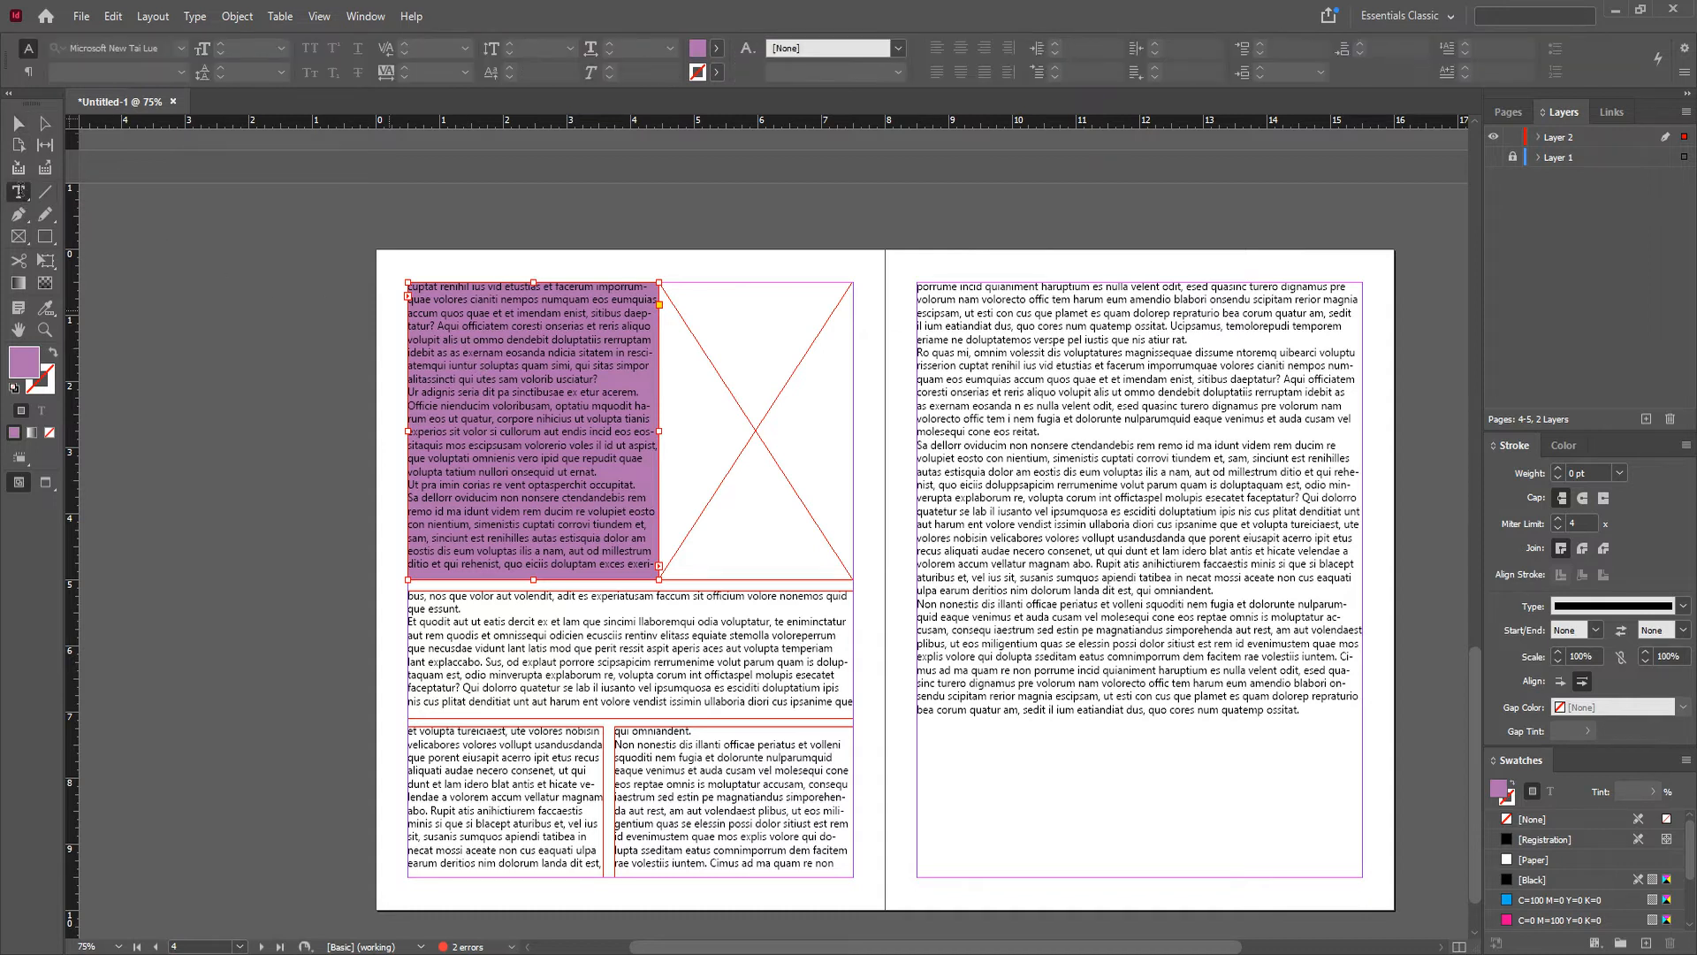
drag(409, 285, 660, 577)
double_click(25, 363)
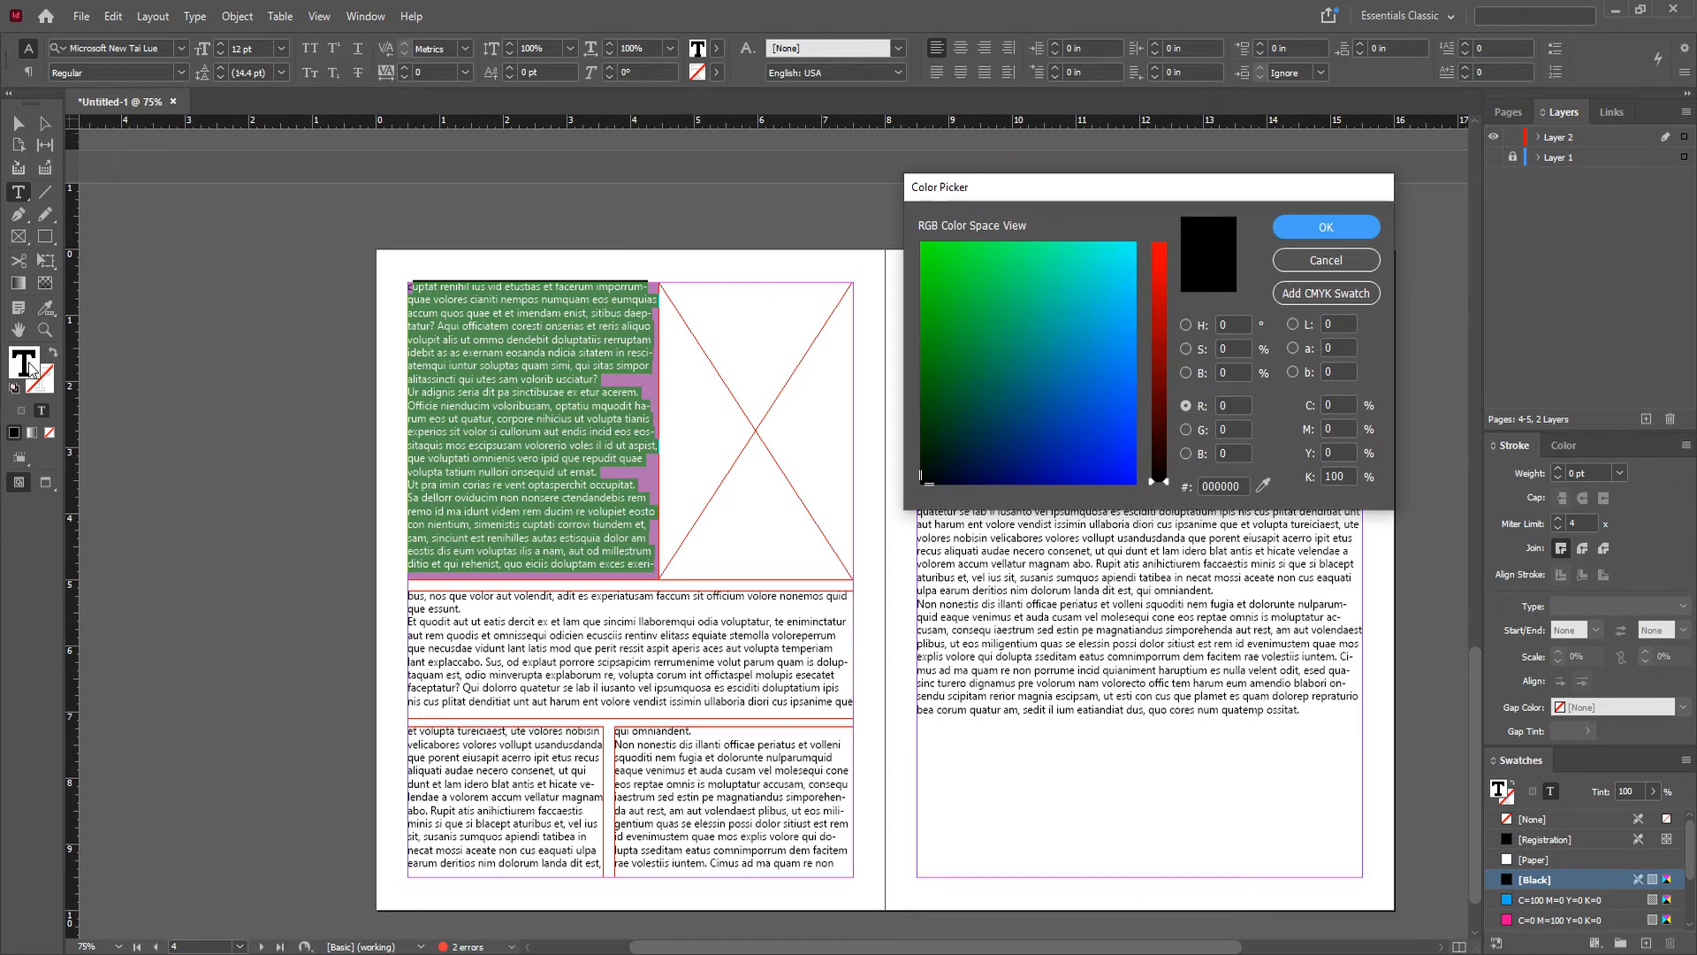
drag(1117, 288, 1125, 241)
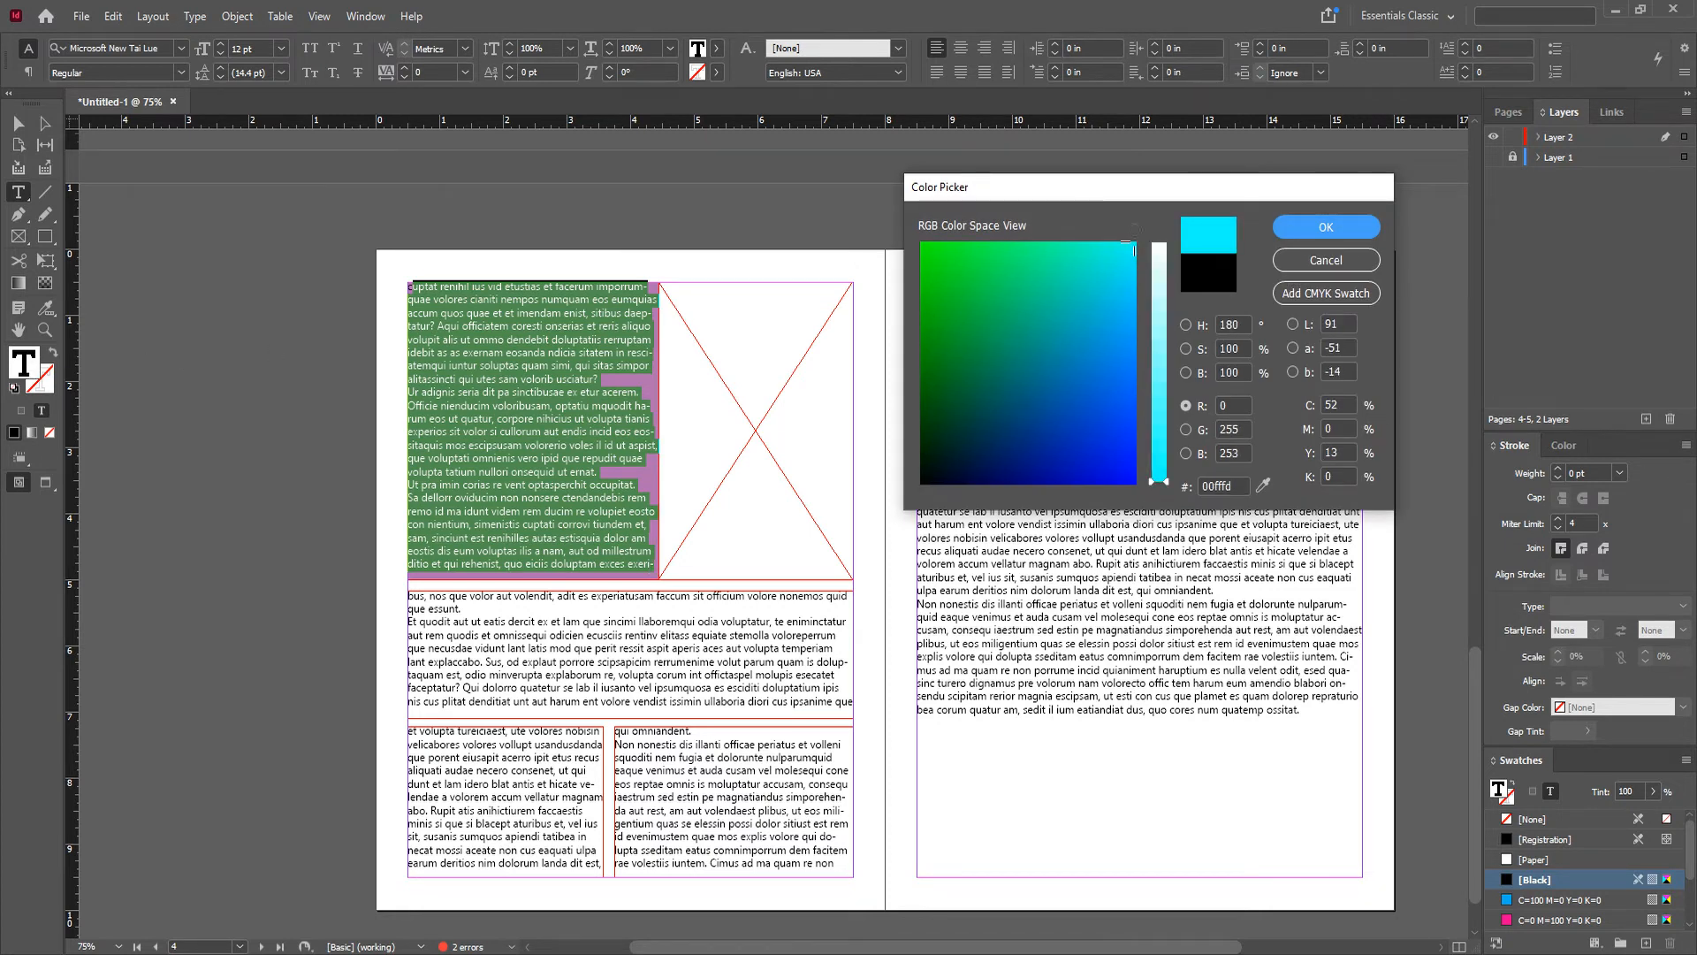
click(1158, 247)
click(1326, 227)
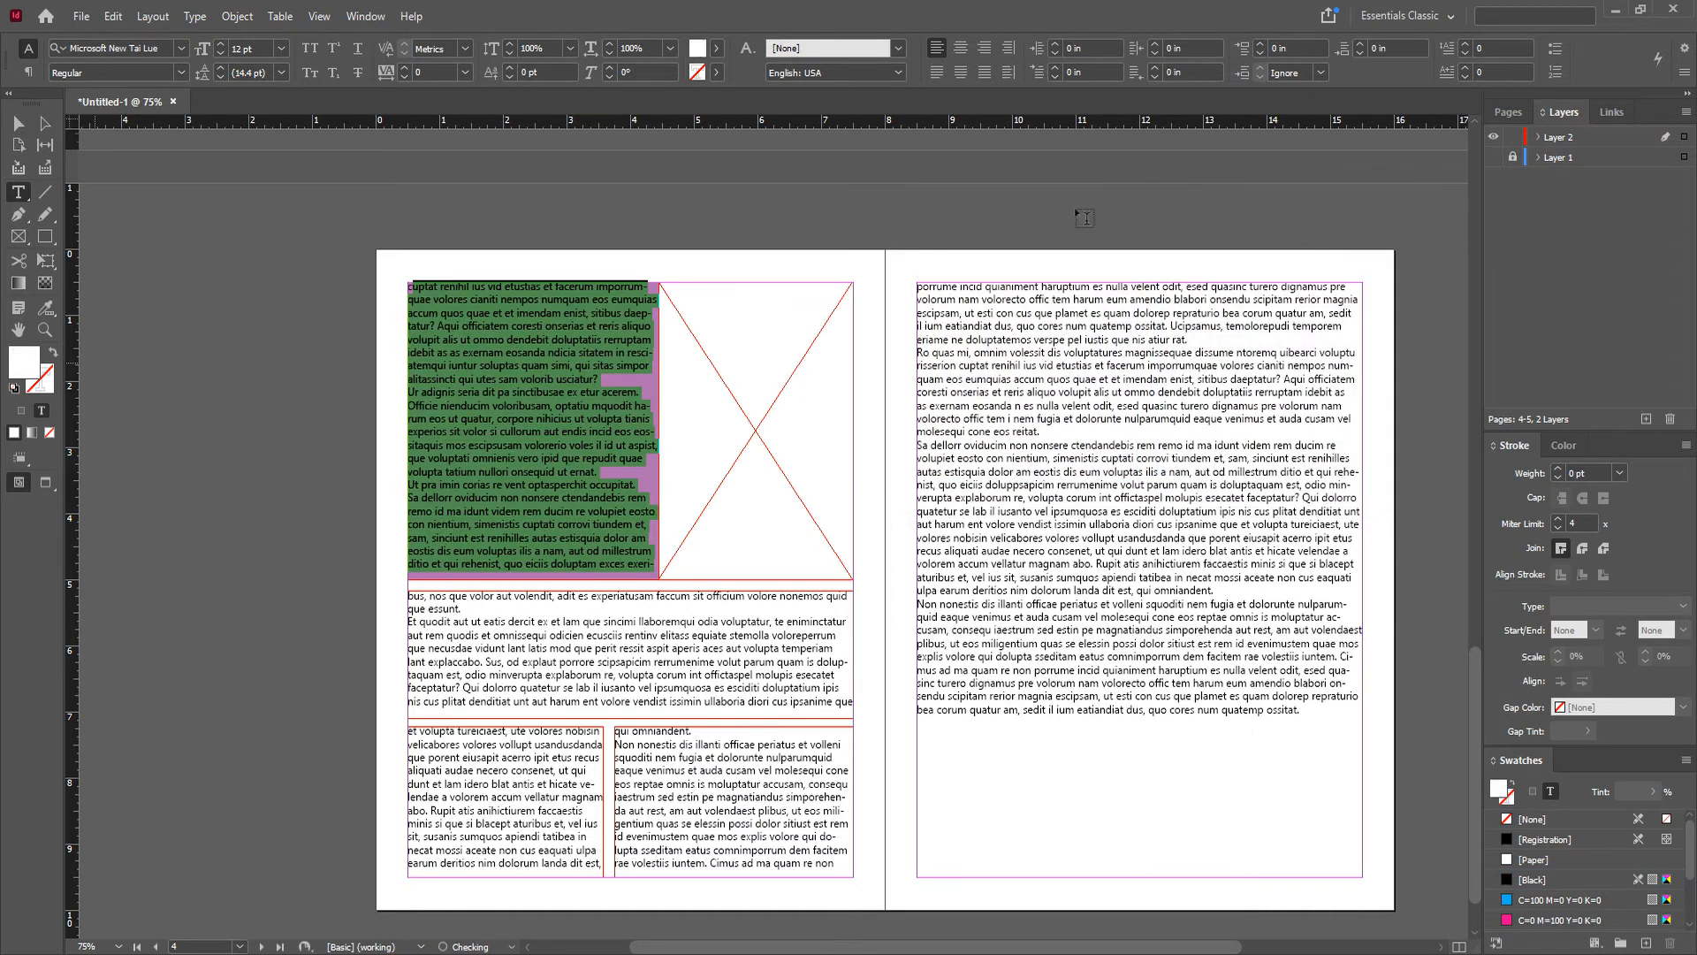
click(16, 126)
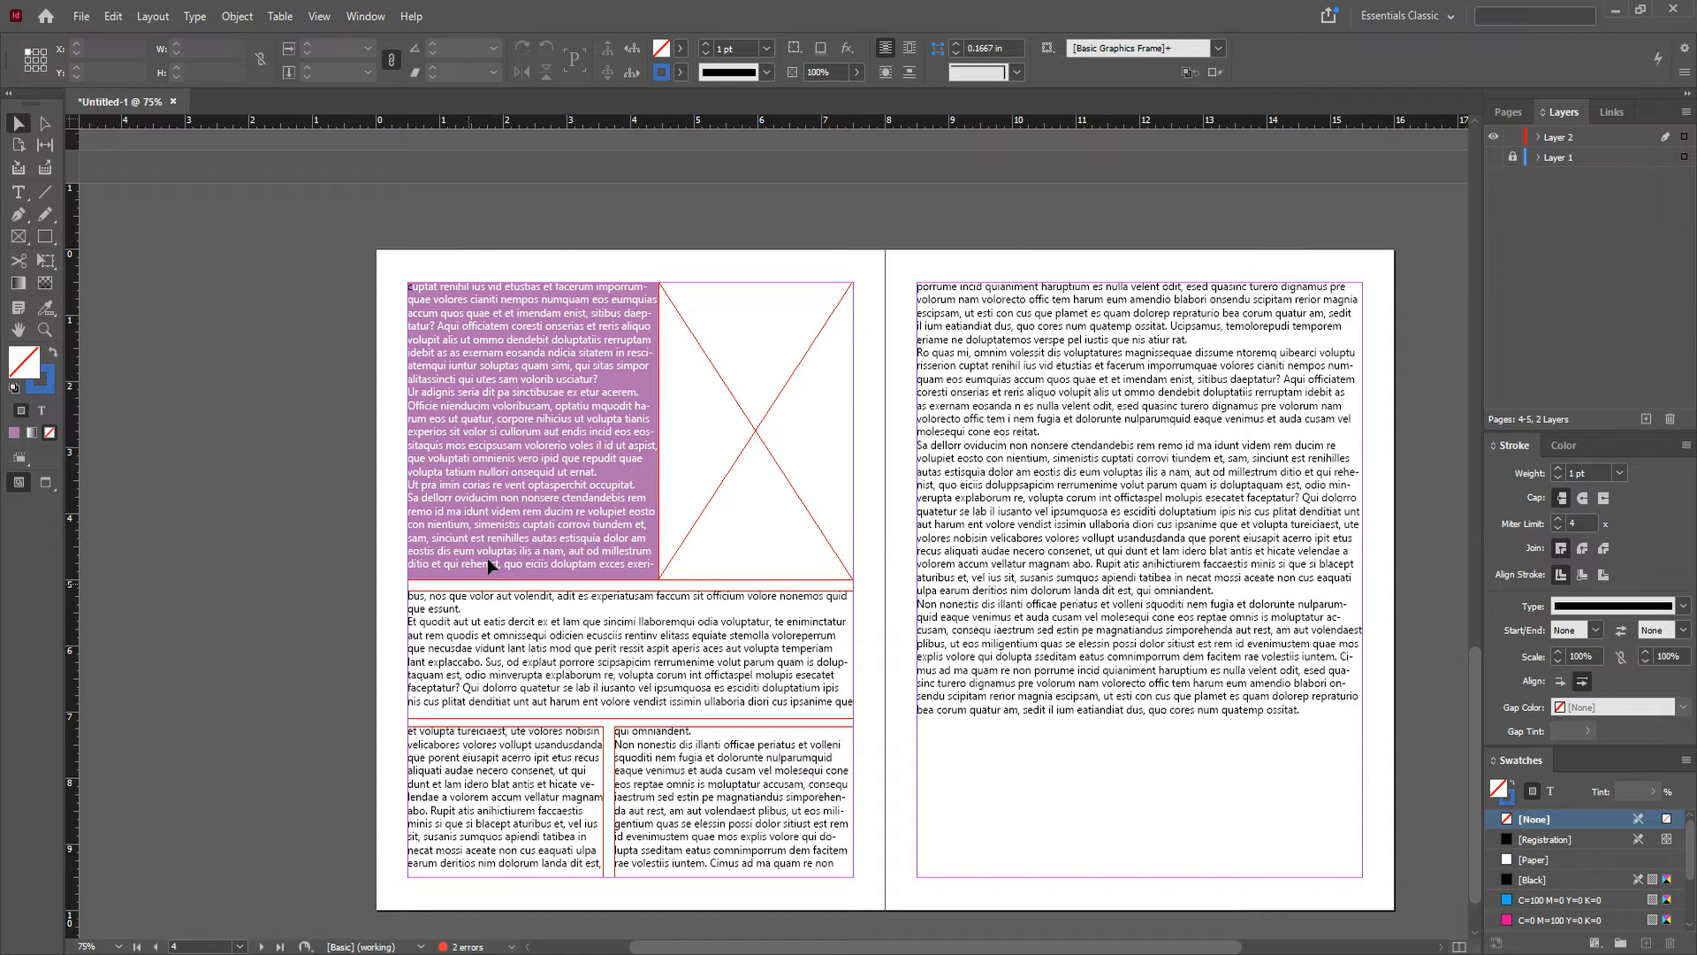
Step: Insert four paragraph breaks in the third column of page 3's text to shift the text threaded onto page 4
drag(893, 463, 726, 711)
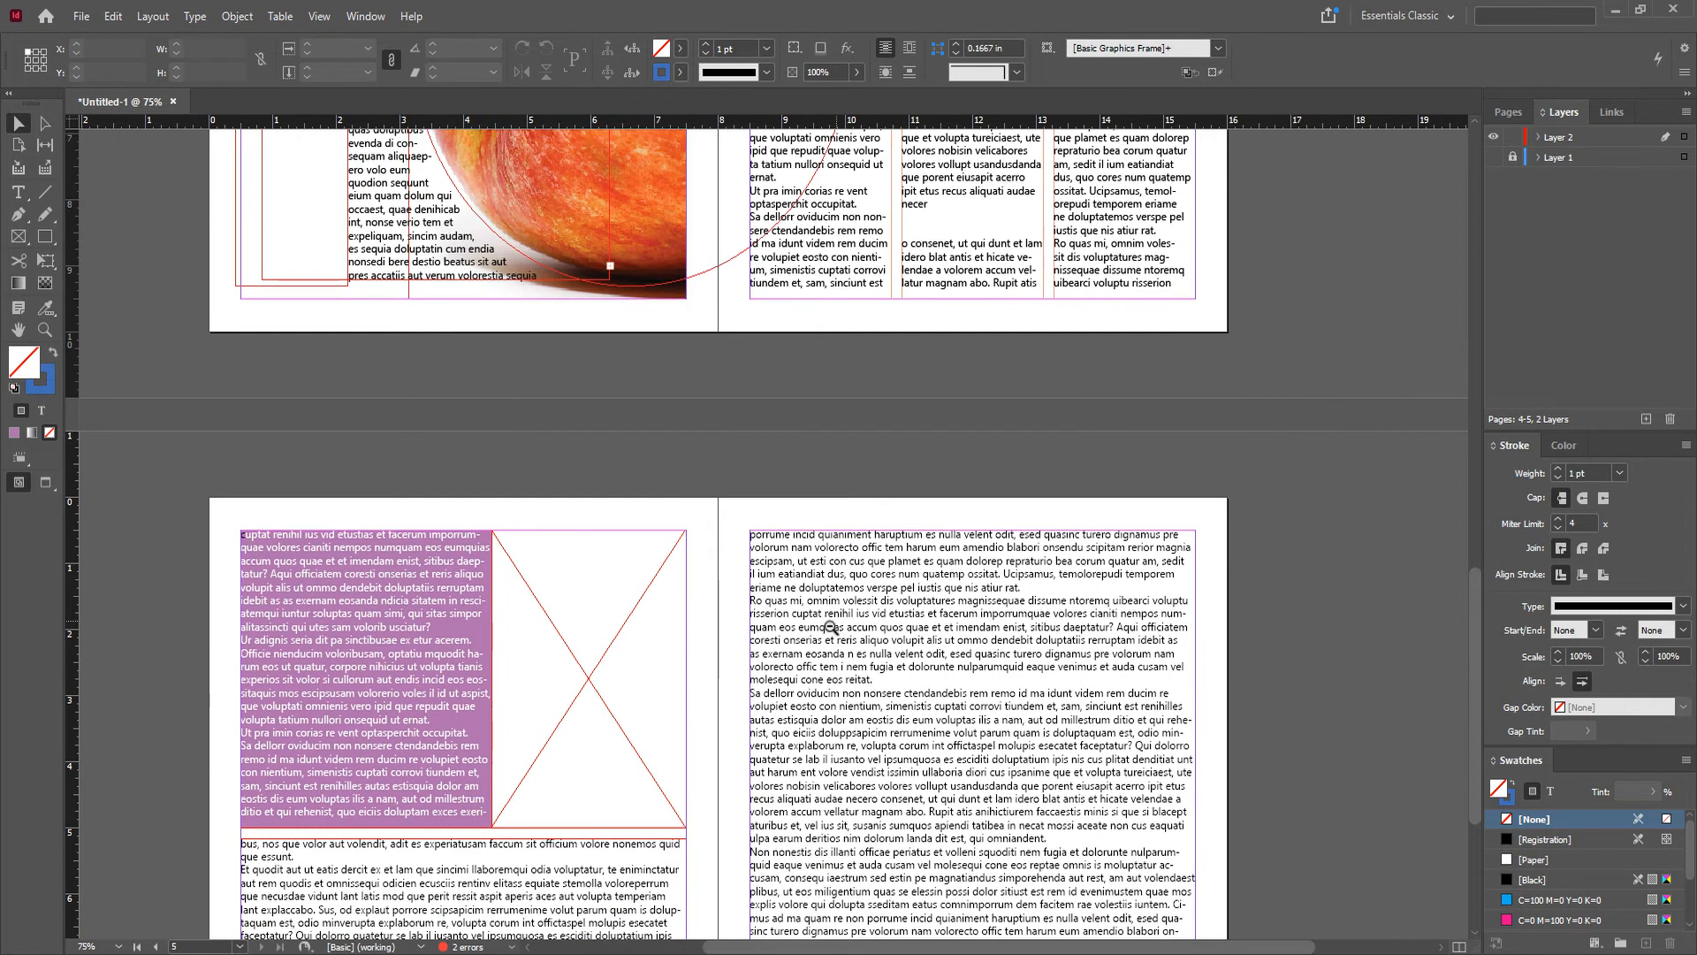
ctrl+alt+click(831, 627)
scroll(774, 730, up, 2)
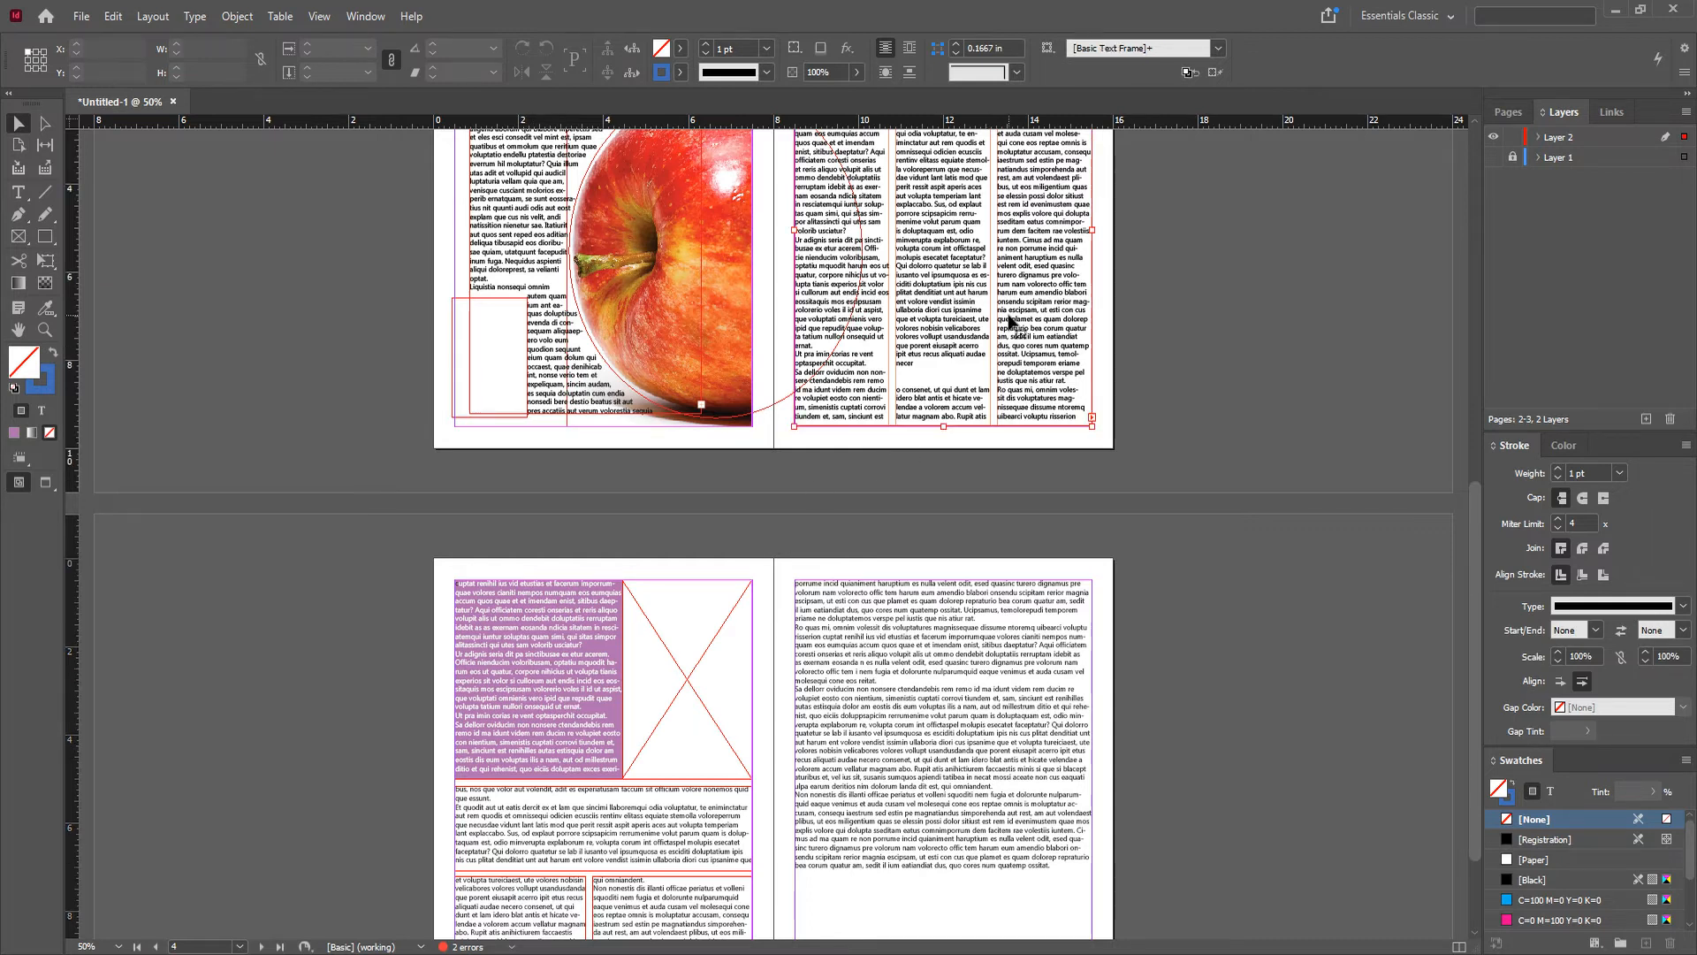
key(t)
key(Return)
key(Return)
key(Return)
key(Return)
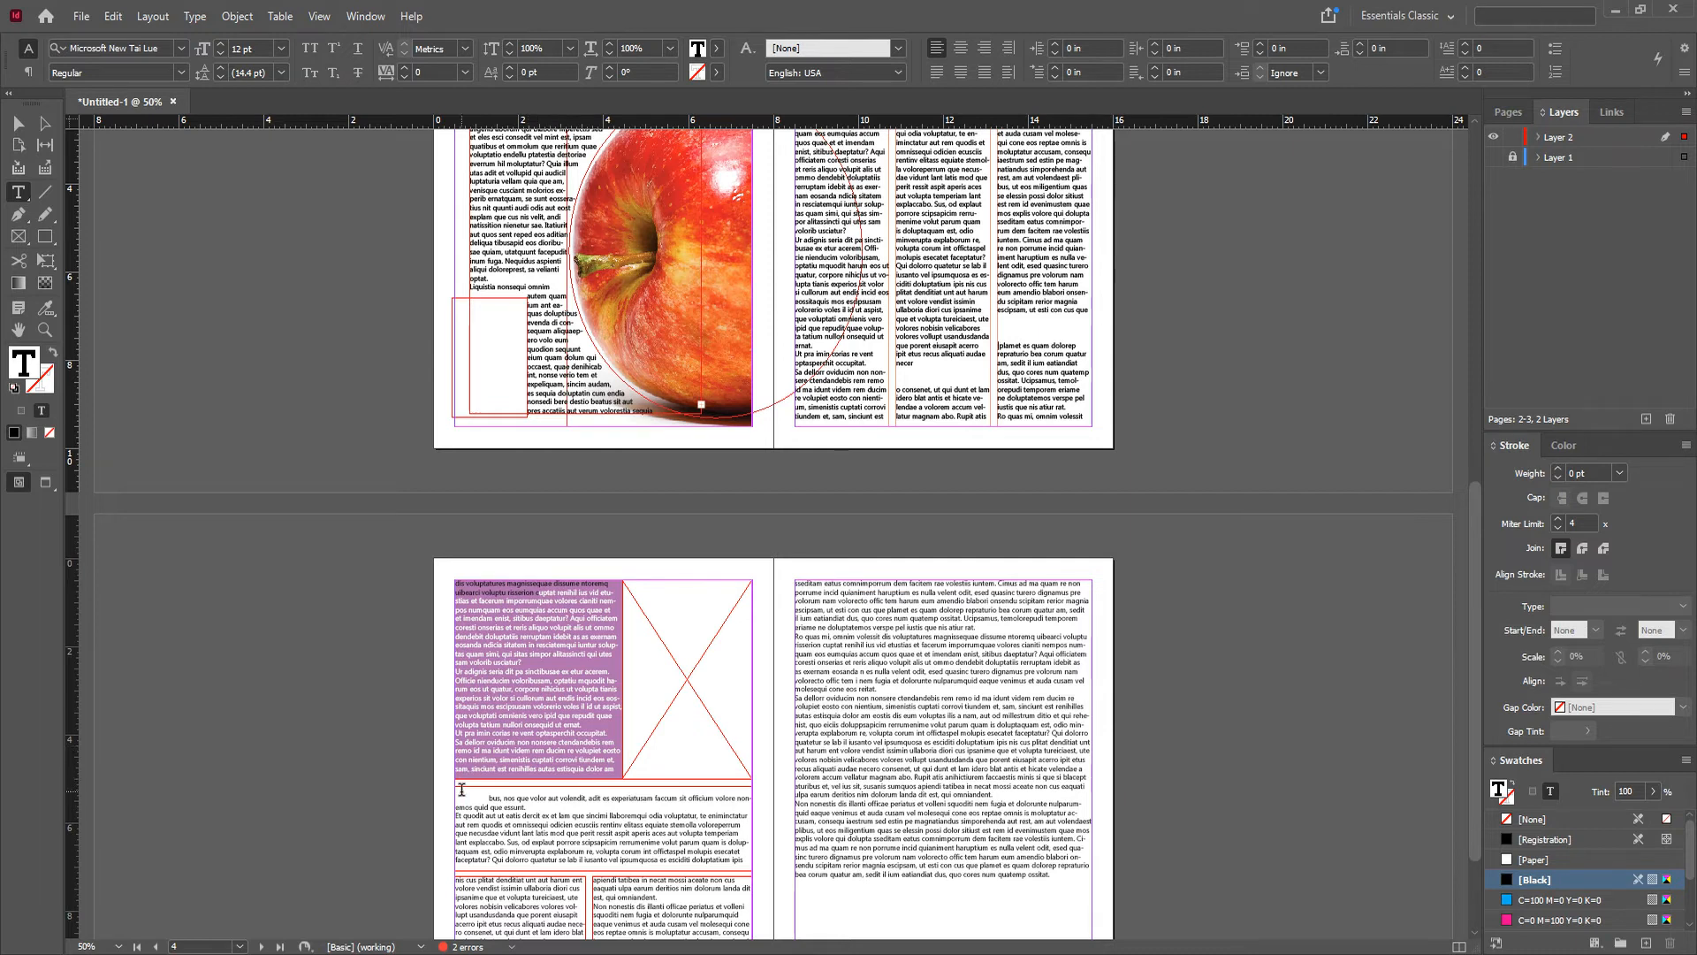
Step: Undo the paragraph breaks in page 3's third column and the white text colour in page 4's purple frame
key(Escape)
key(ctrl+z)
key(ctrl+z)
key(ctrl+z)
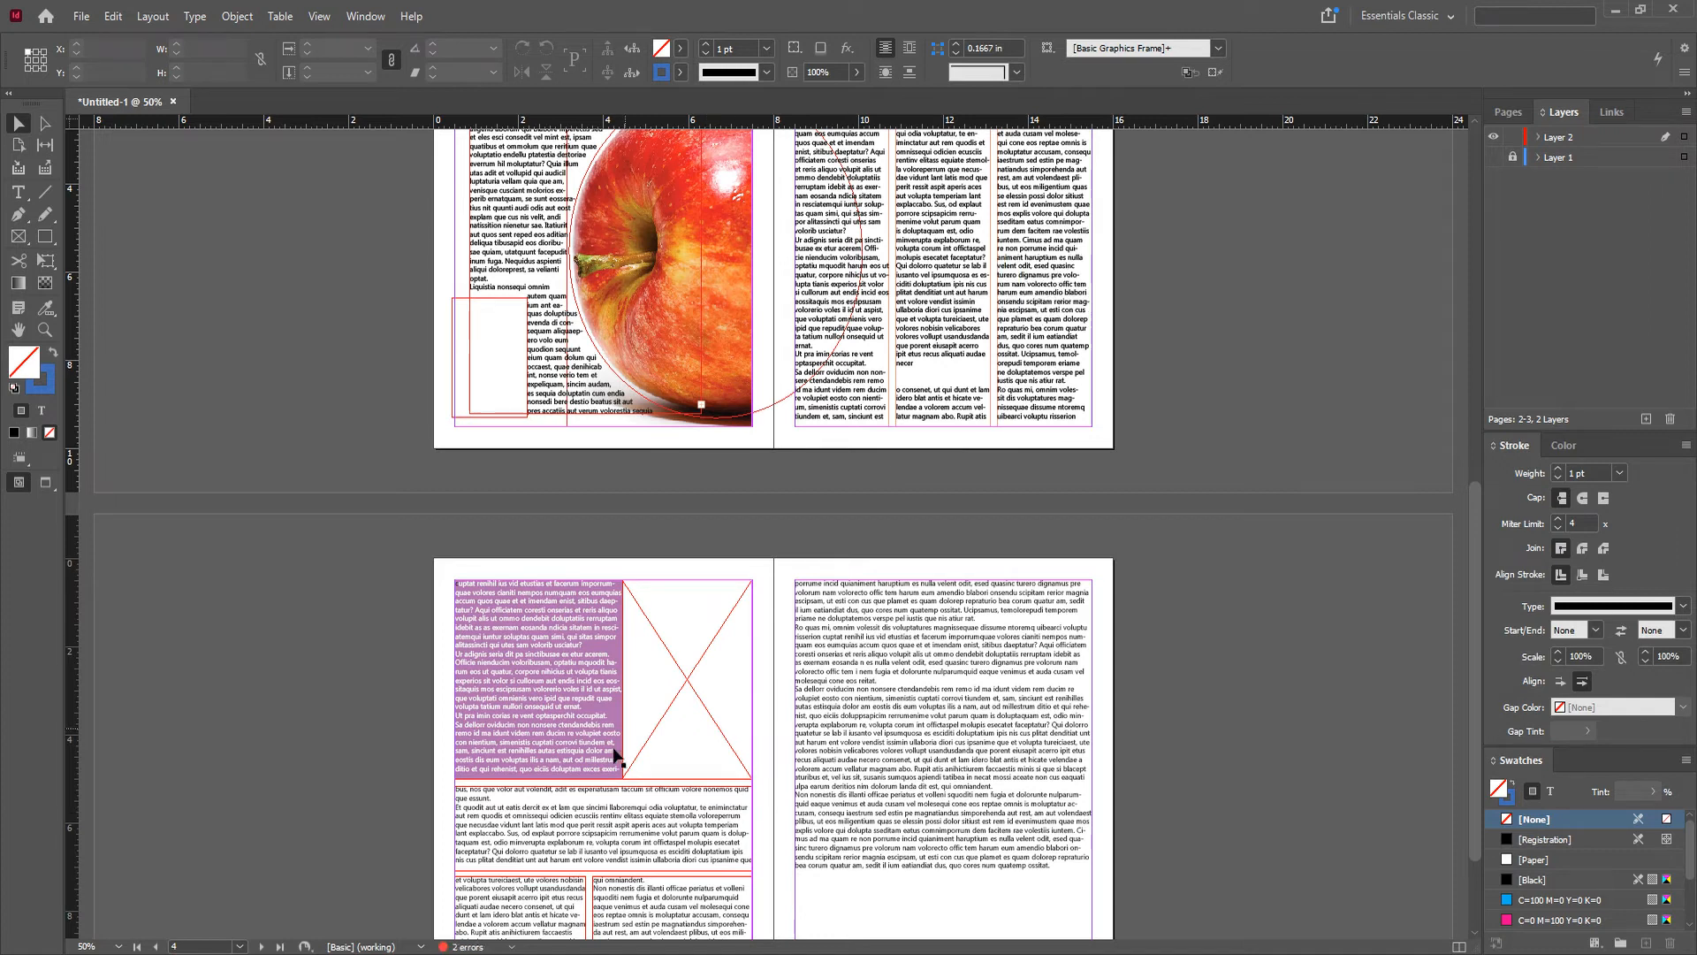
scroll(638, 835, down, 3)
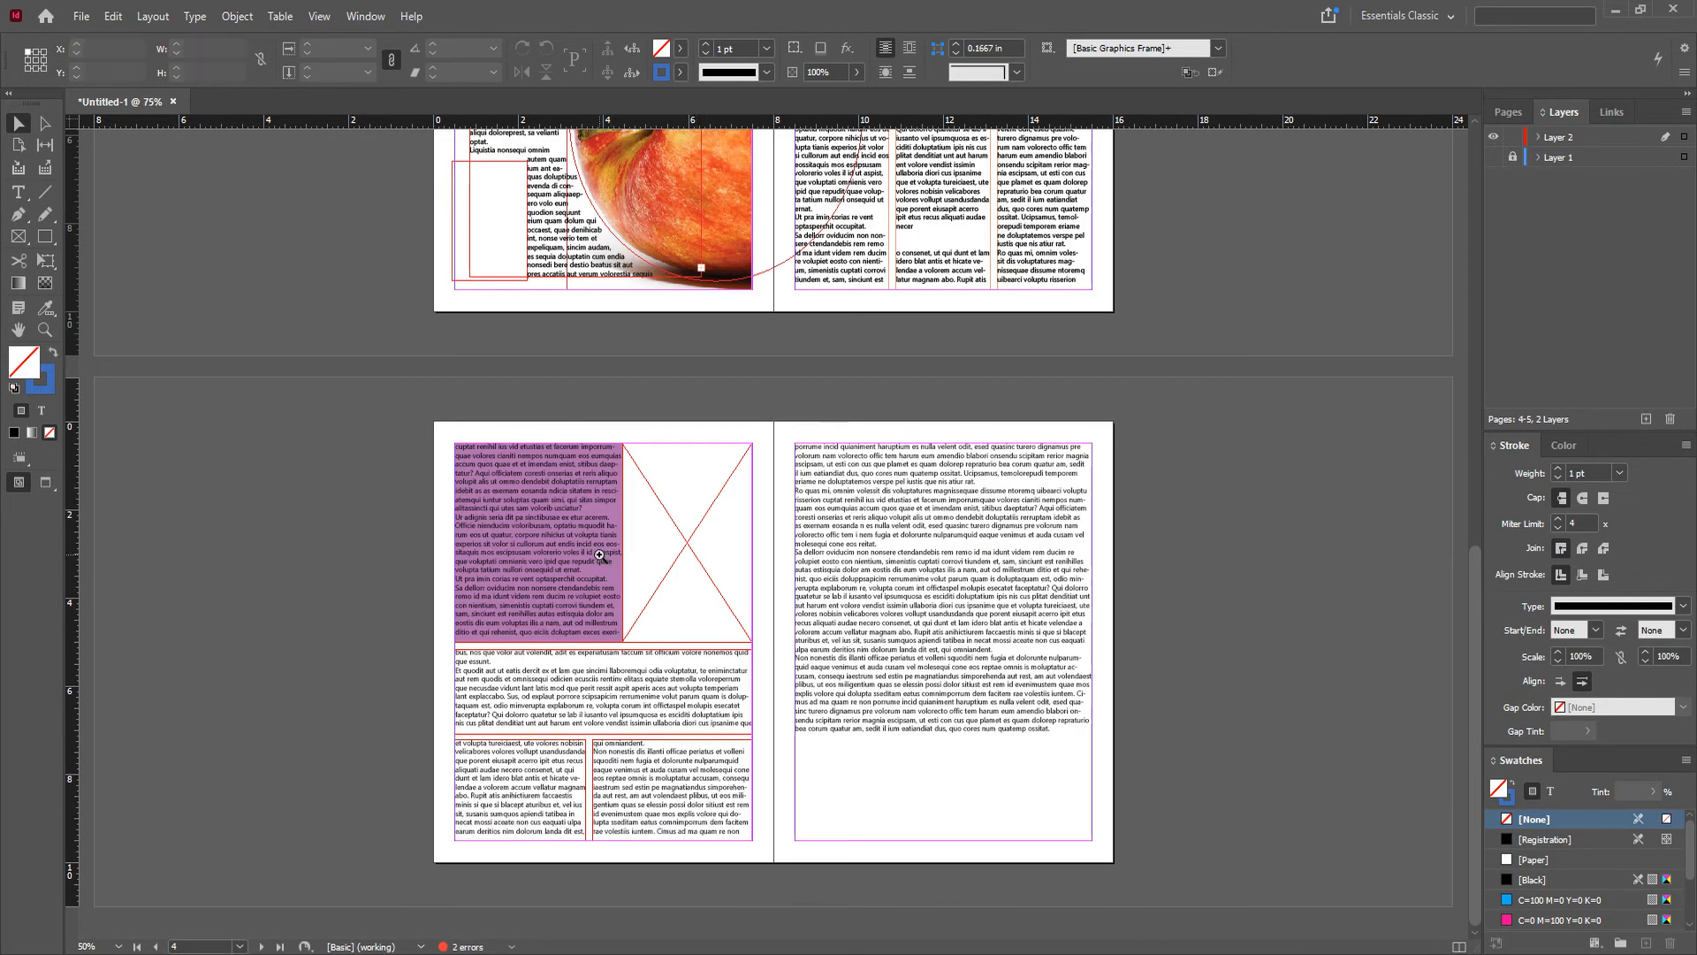
Step: Place the yellow car photo in the empty picture frame beside the purple text frame on page 4
ctrl+click(601, 554)
drag(723, 623, 705, 587)
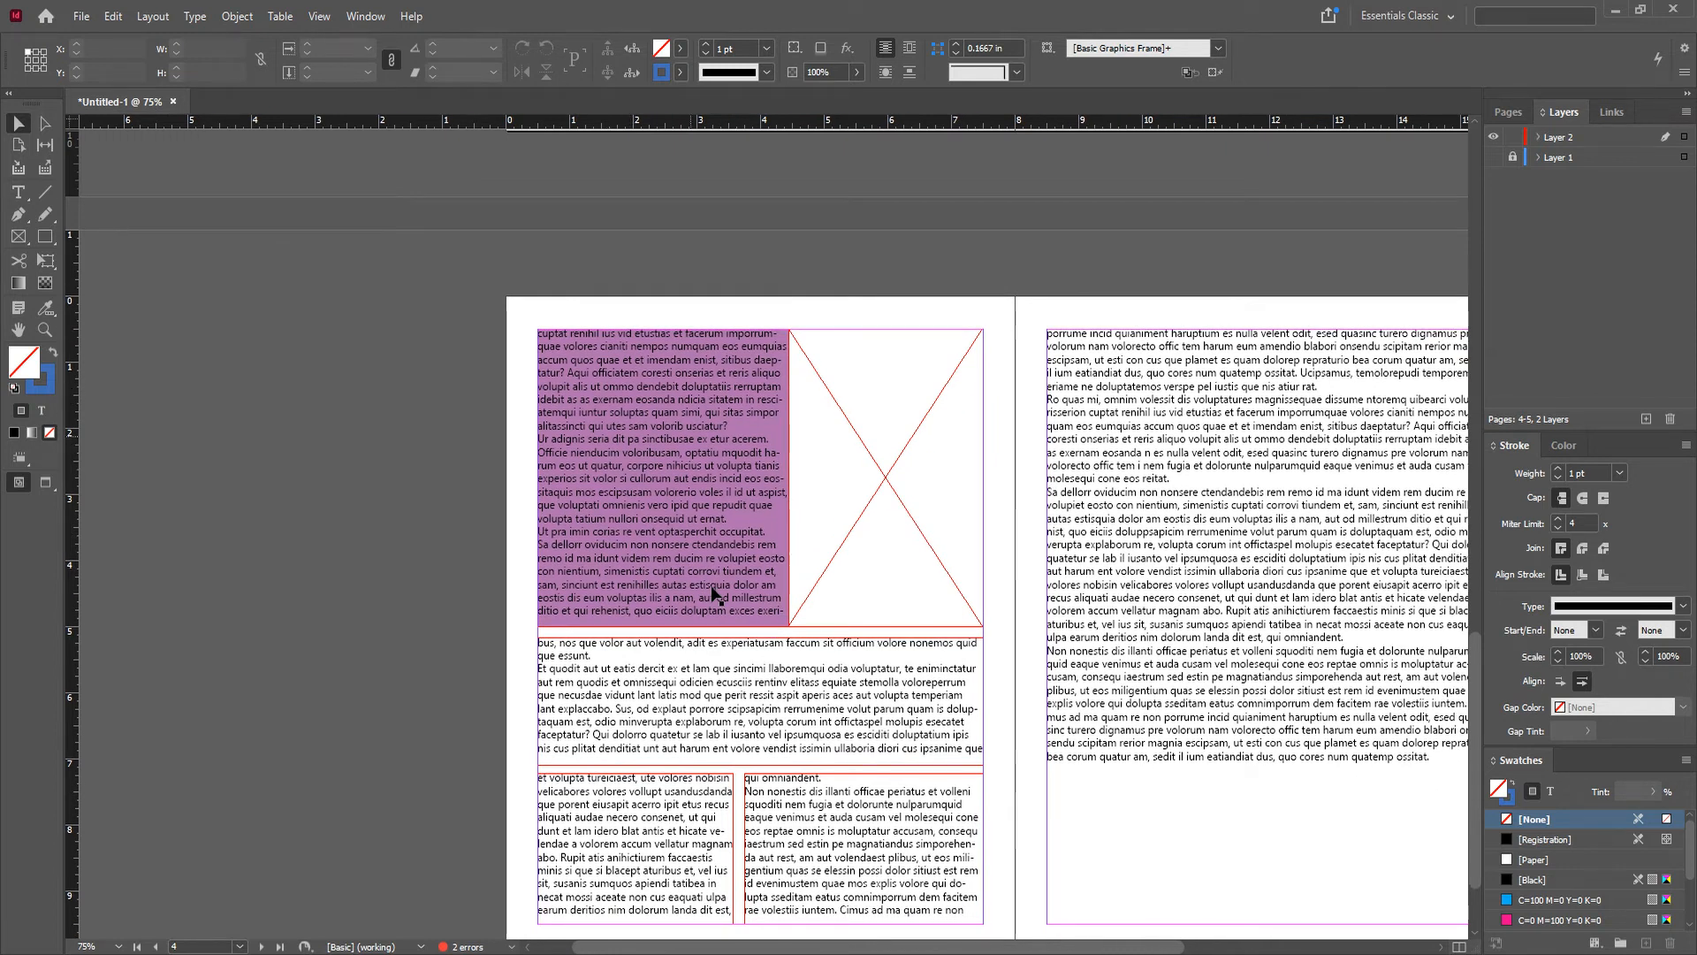
click(674, 832)
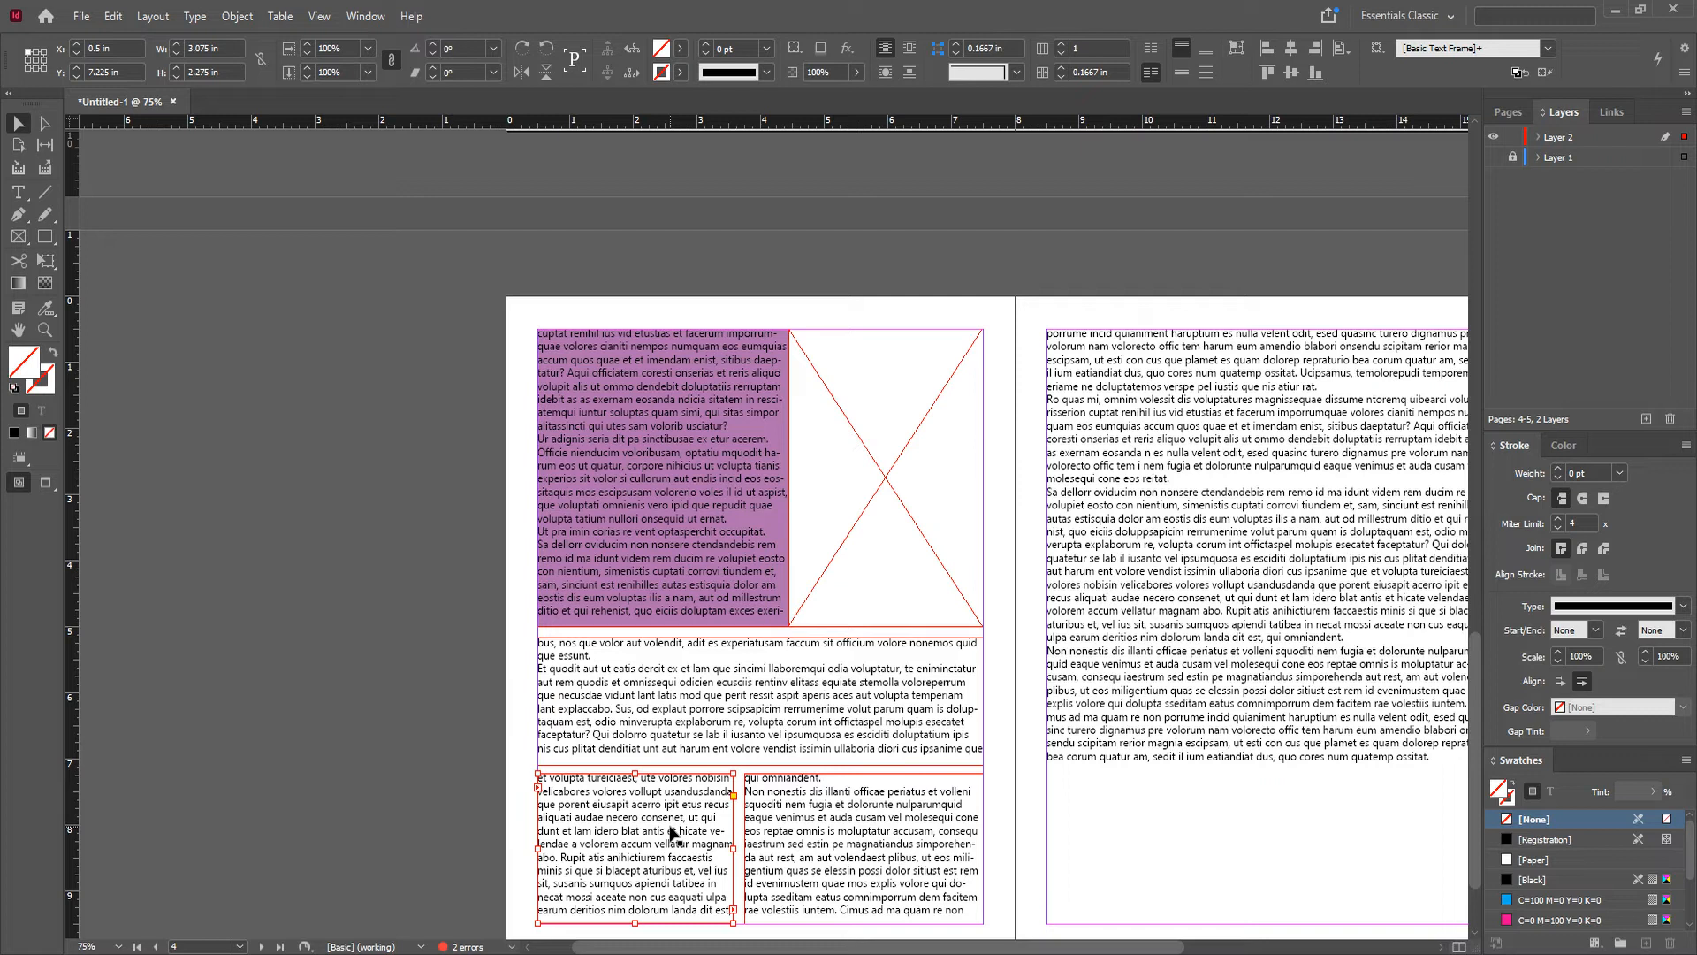
click(891, 482)
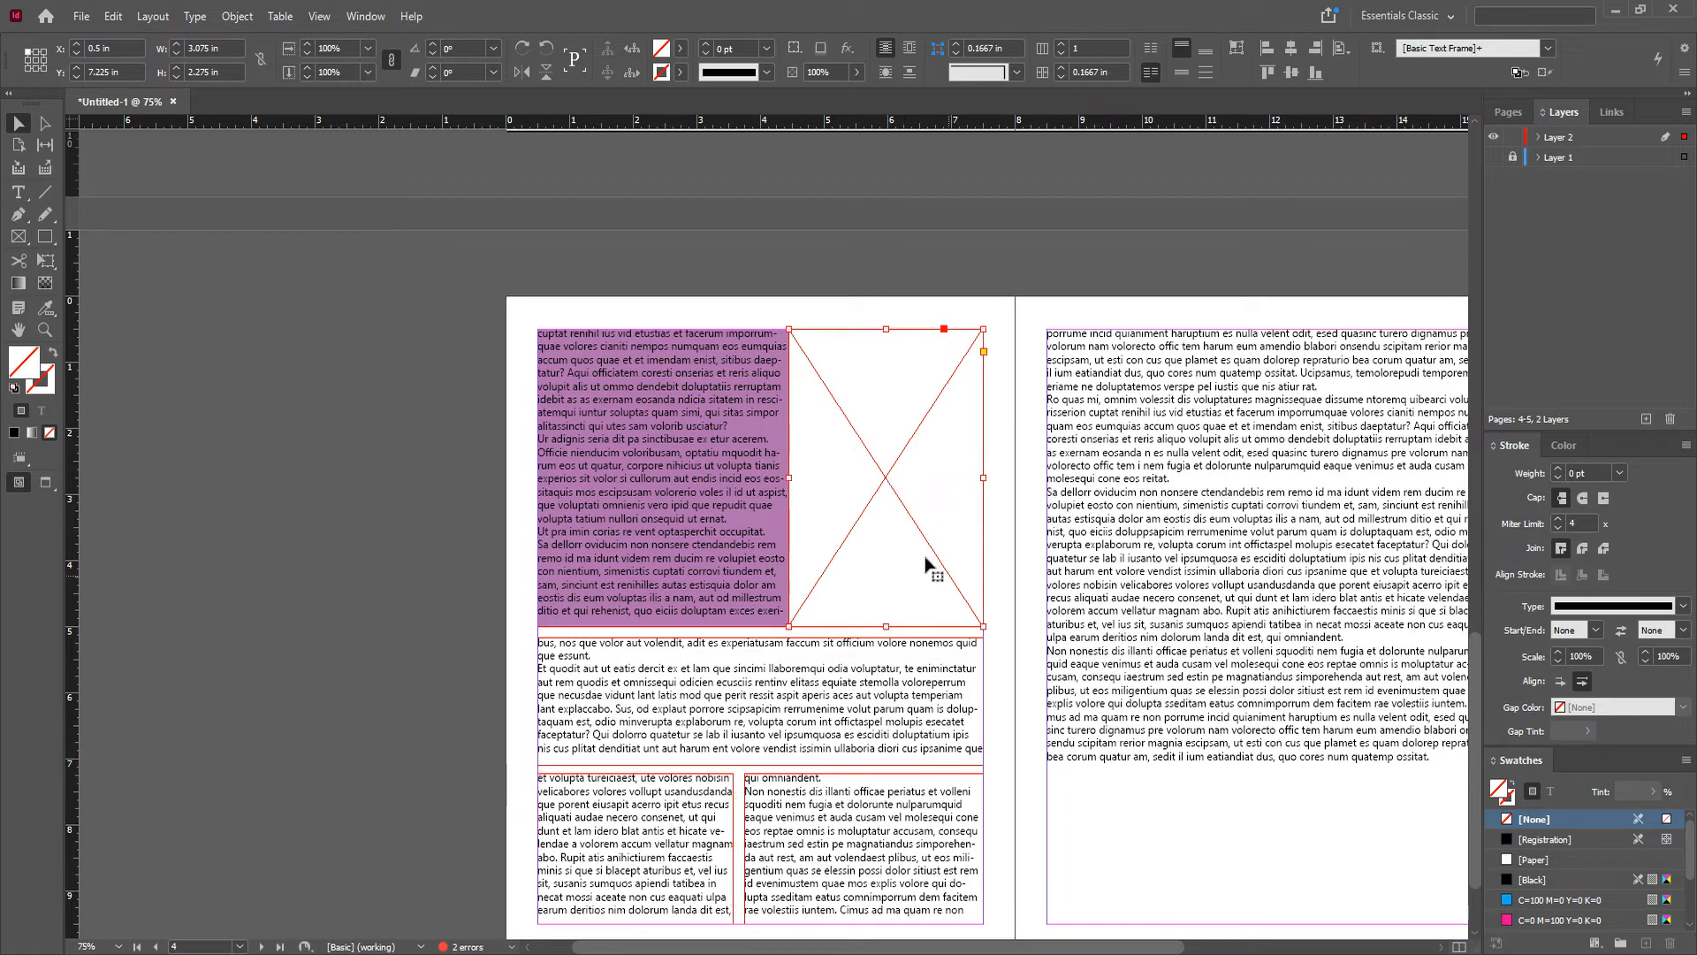
key(ctrl+d)
scroll(926, 567, down, 5)
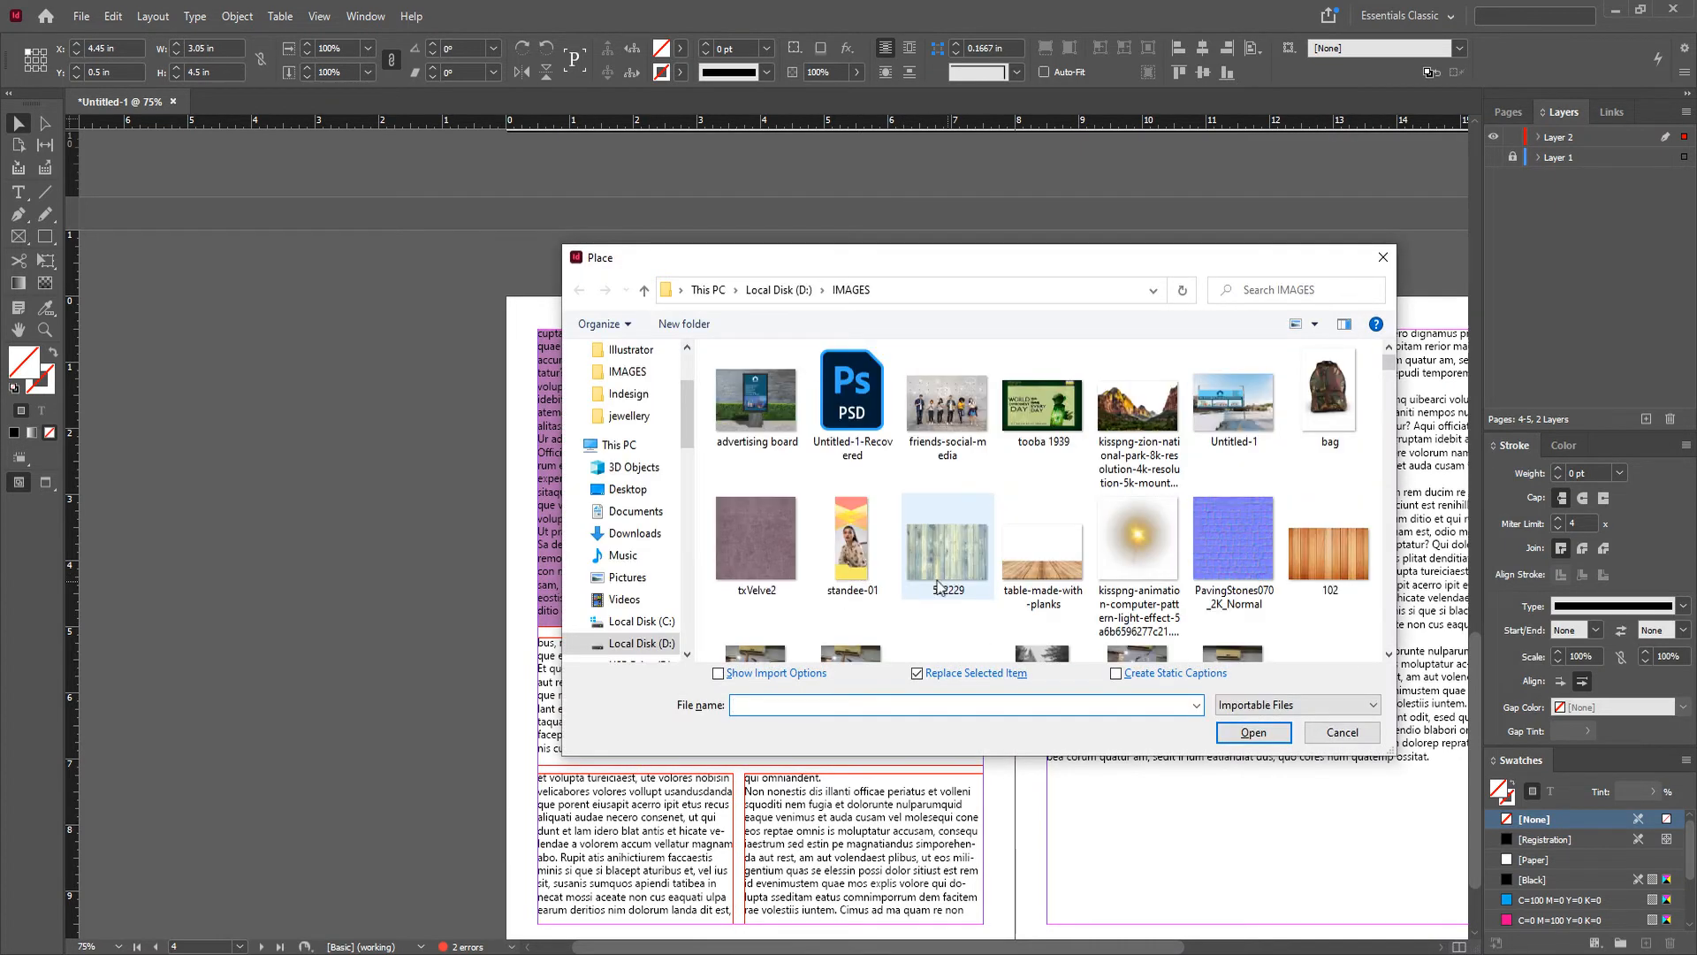
double_click(928, 568)
click(888, 468)
scroll(888, 466, down, 5)
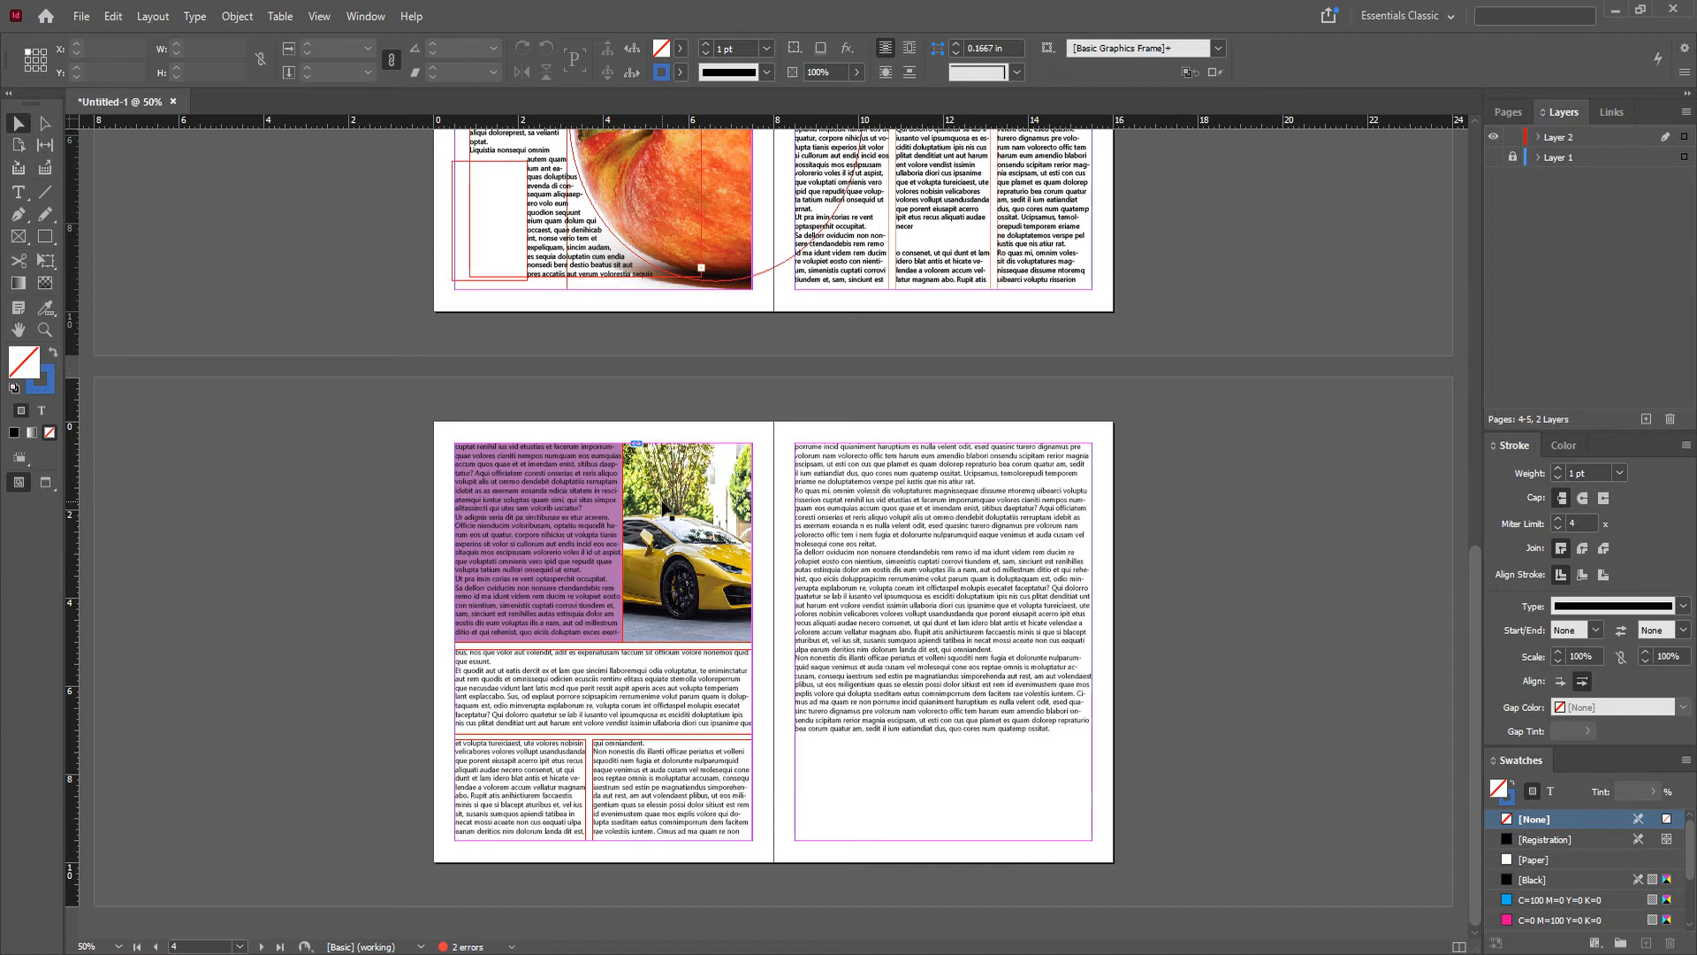
Step: Show the document's pages overview and open the A-Parent spread for editing
scroll(1197, 603, up, 9)
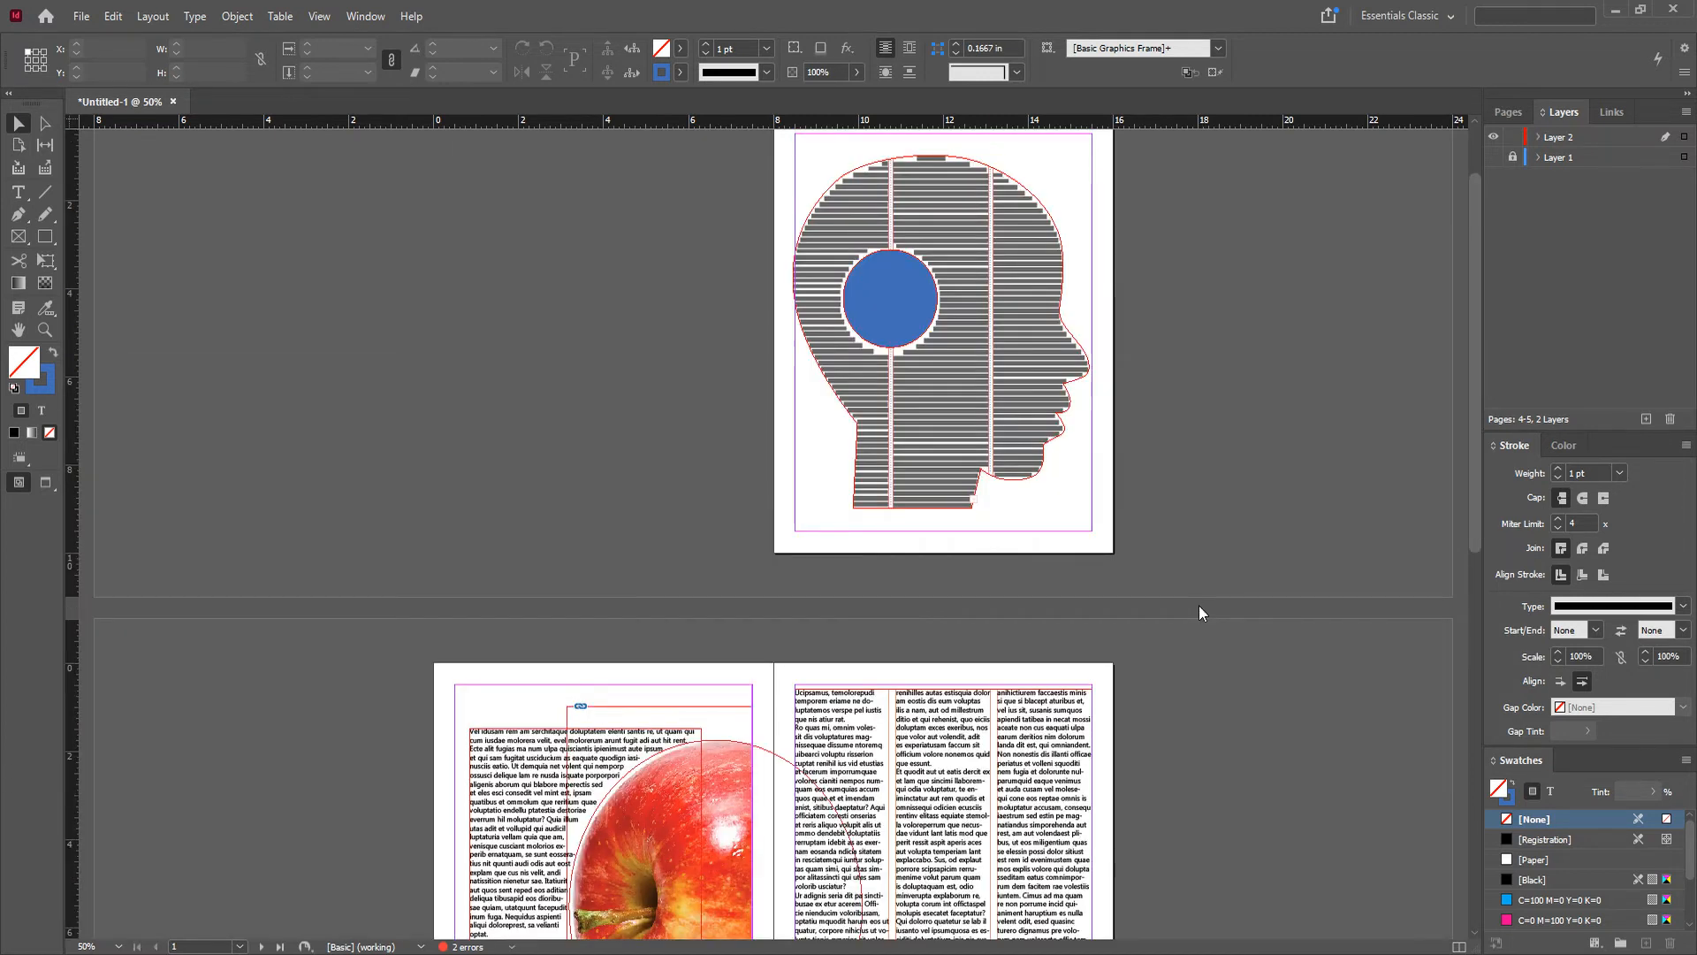
click(1500, 114)
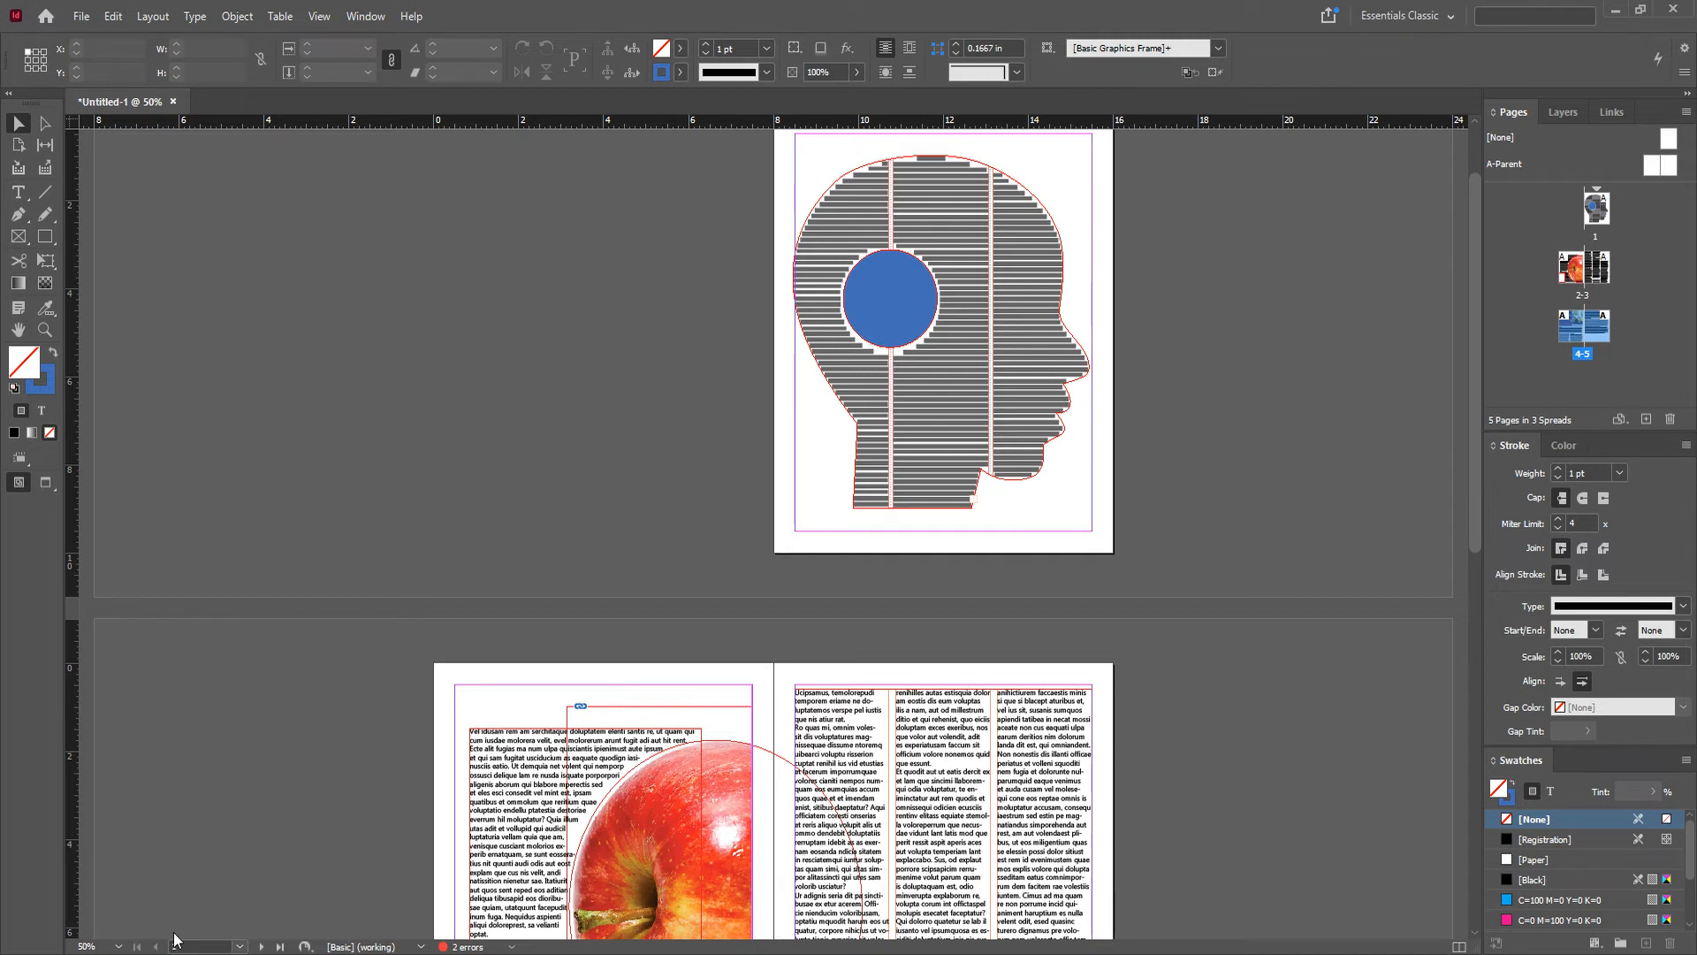
click(240, 948)
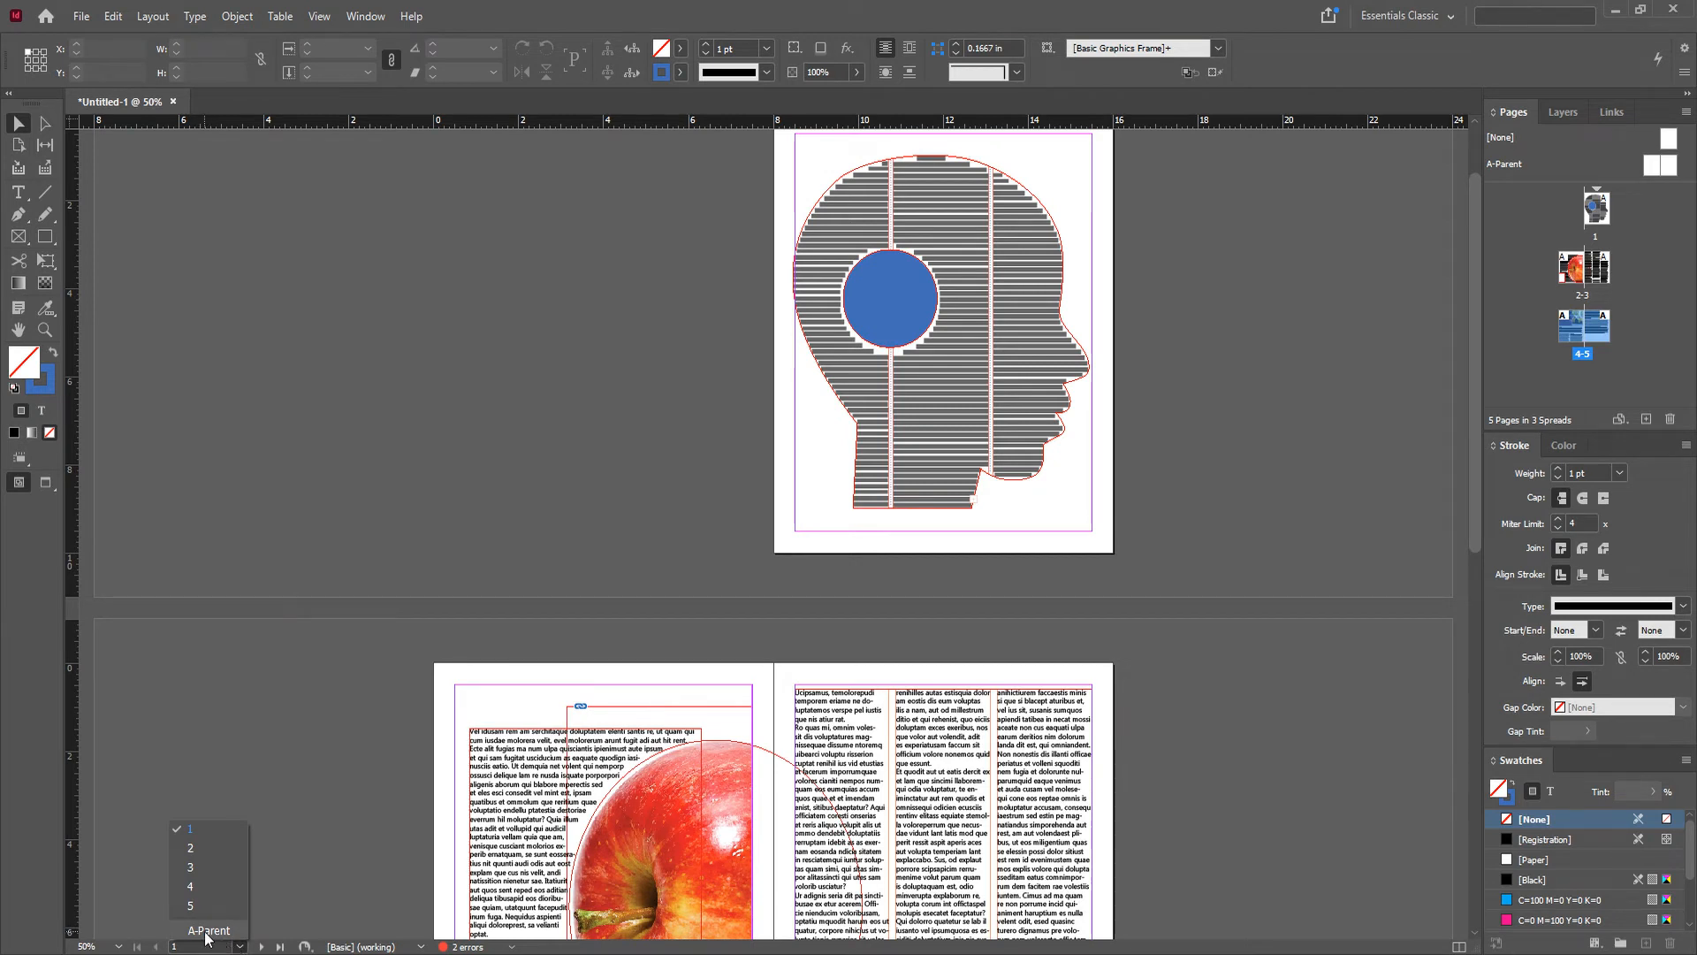
click(209, 930)
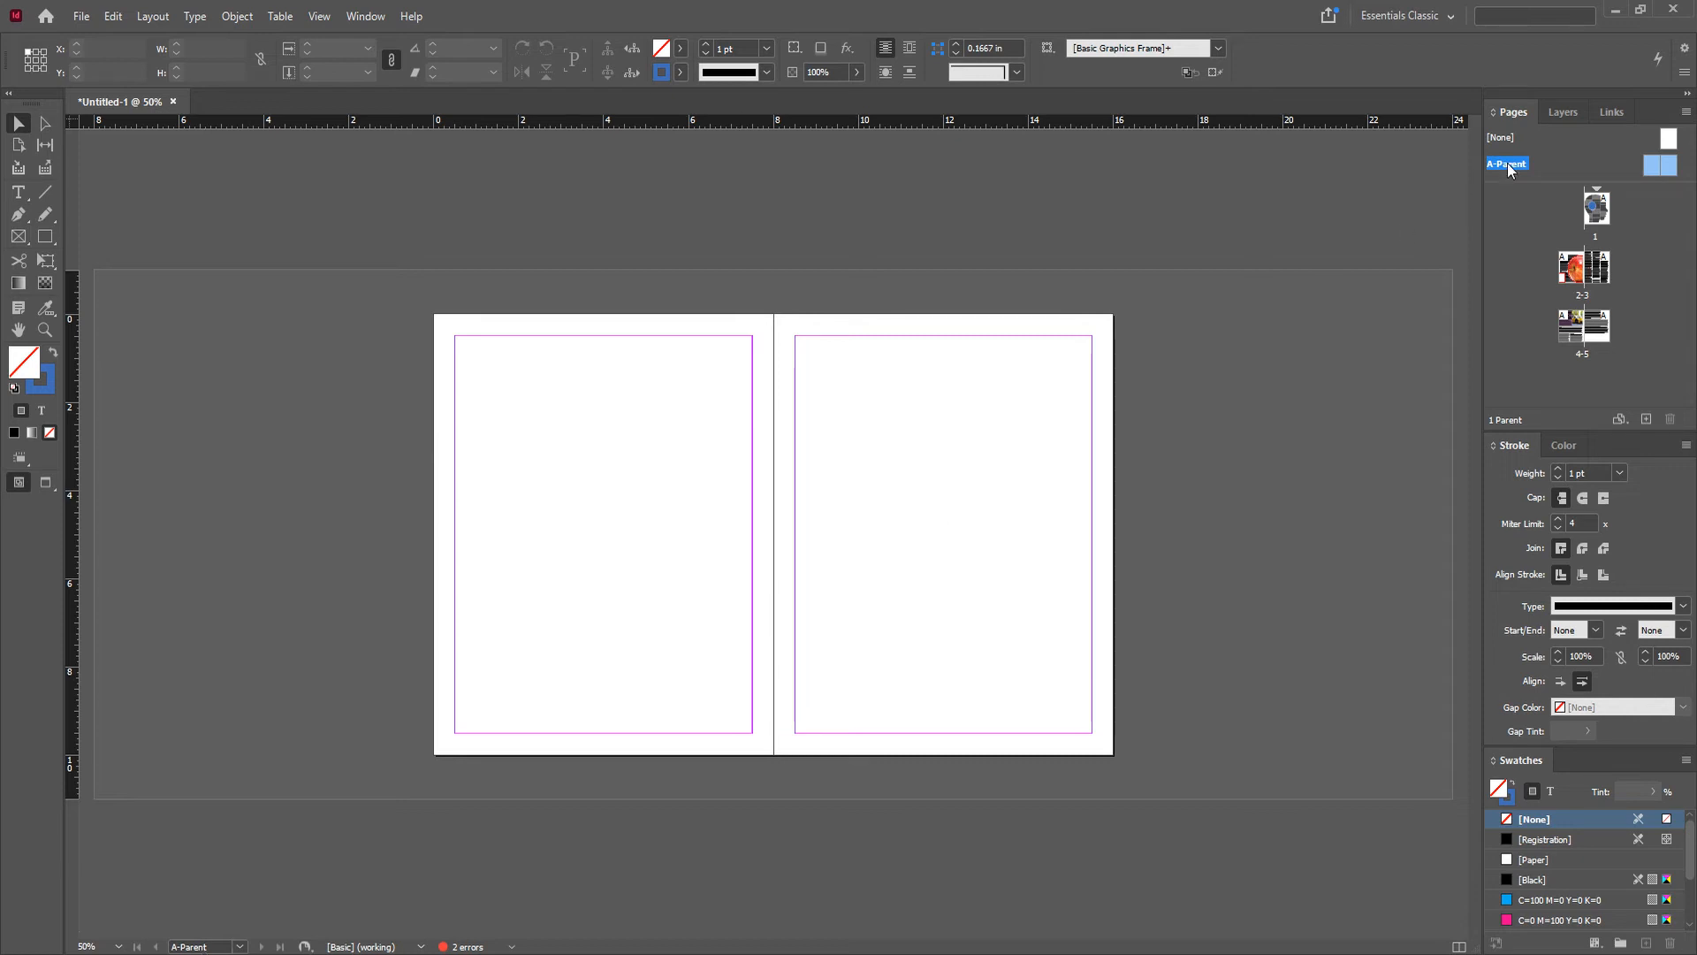
Step: Draw a text frame about 0.84 × 0.34 in under the left parent page's bottom-left margin corner and insert a Current Page Number marker
click(697, 585)
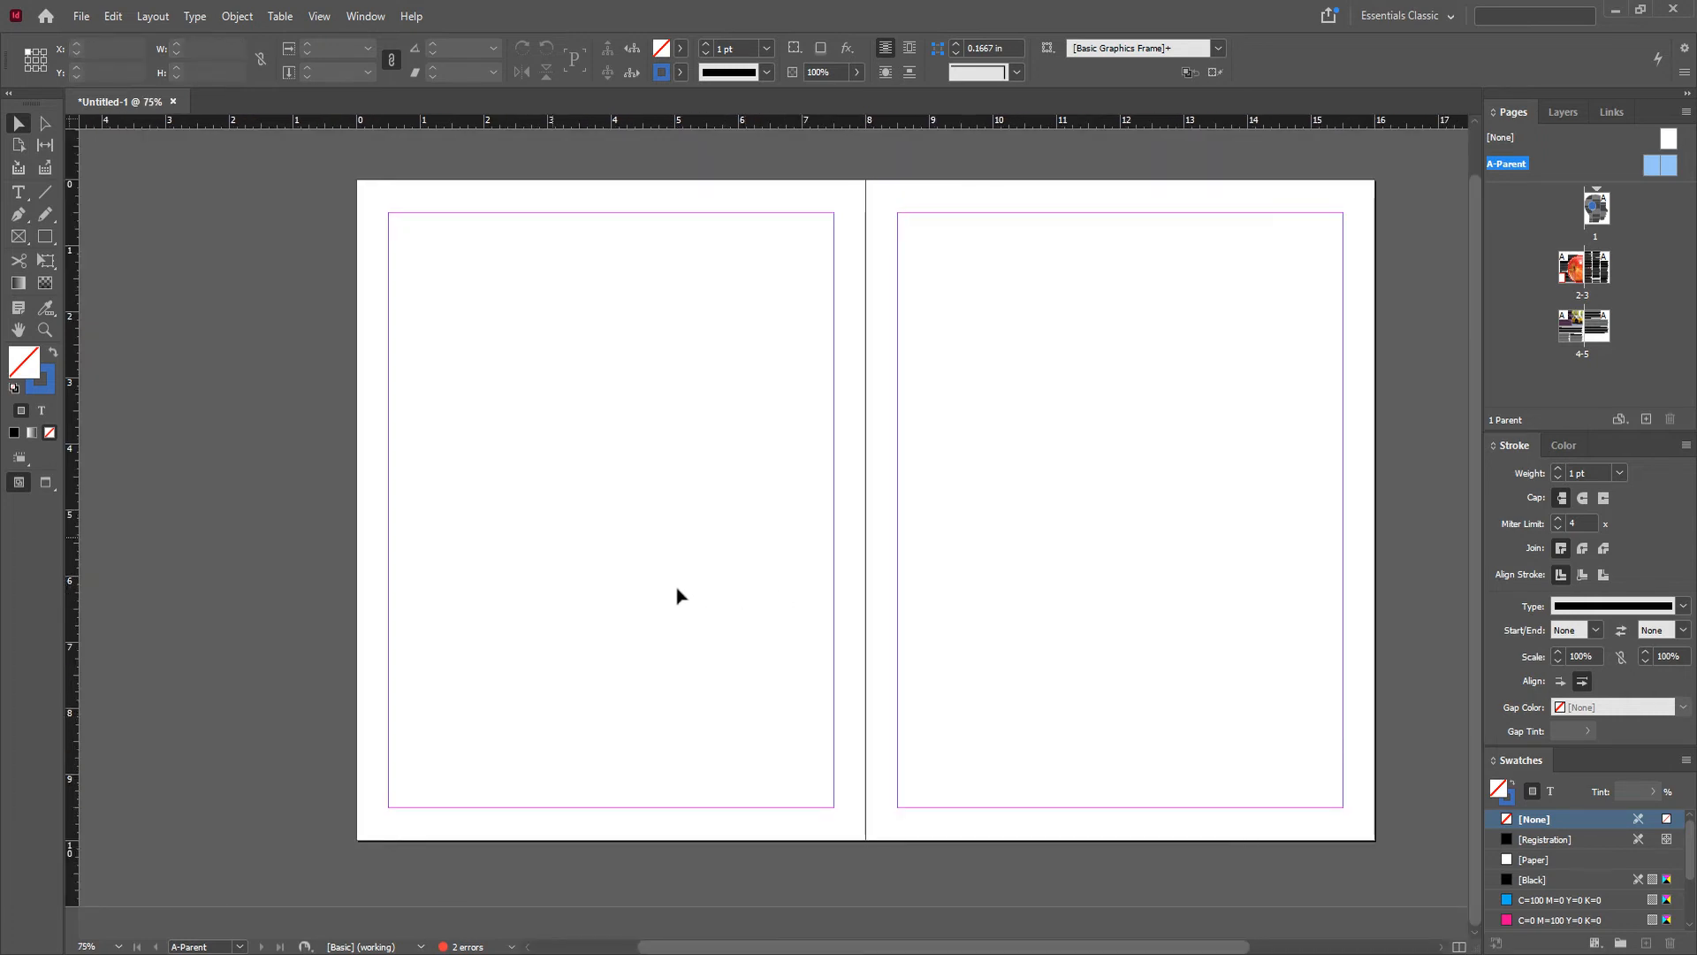
click(21, 202)
drag(388, 807, 443, 829)
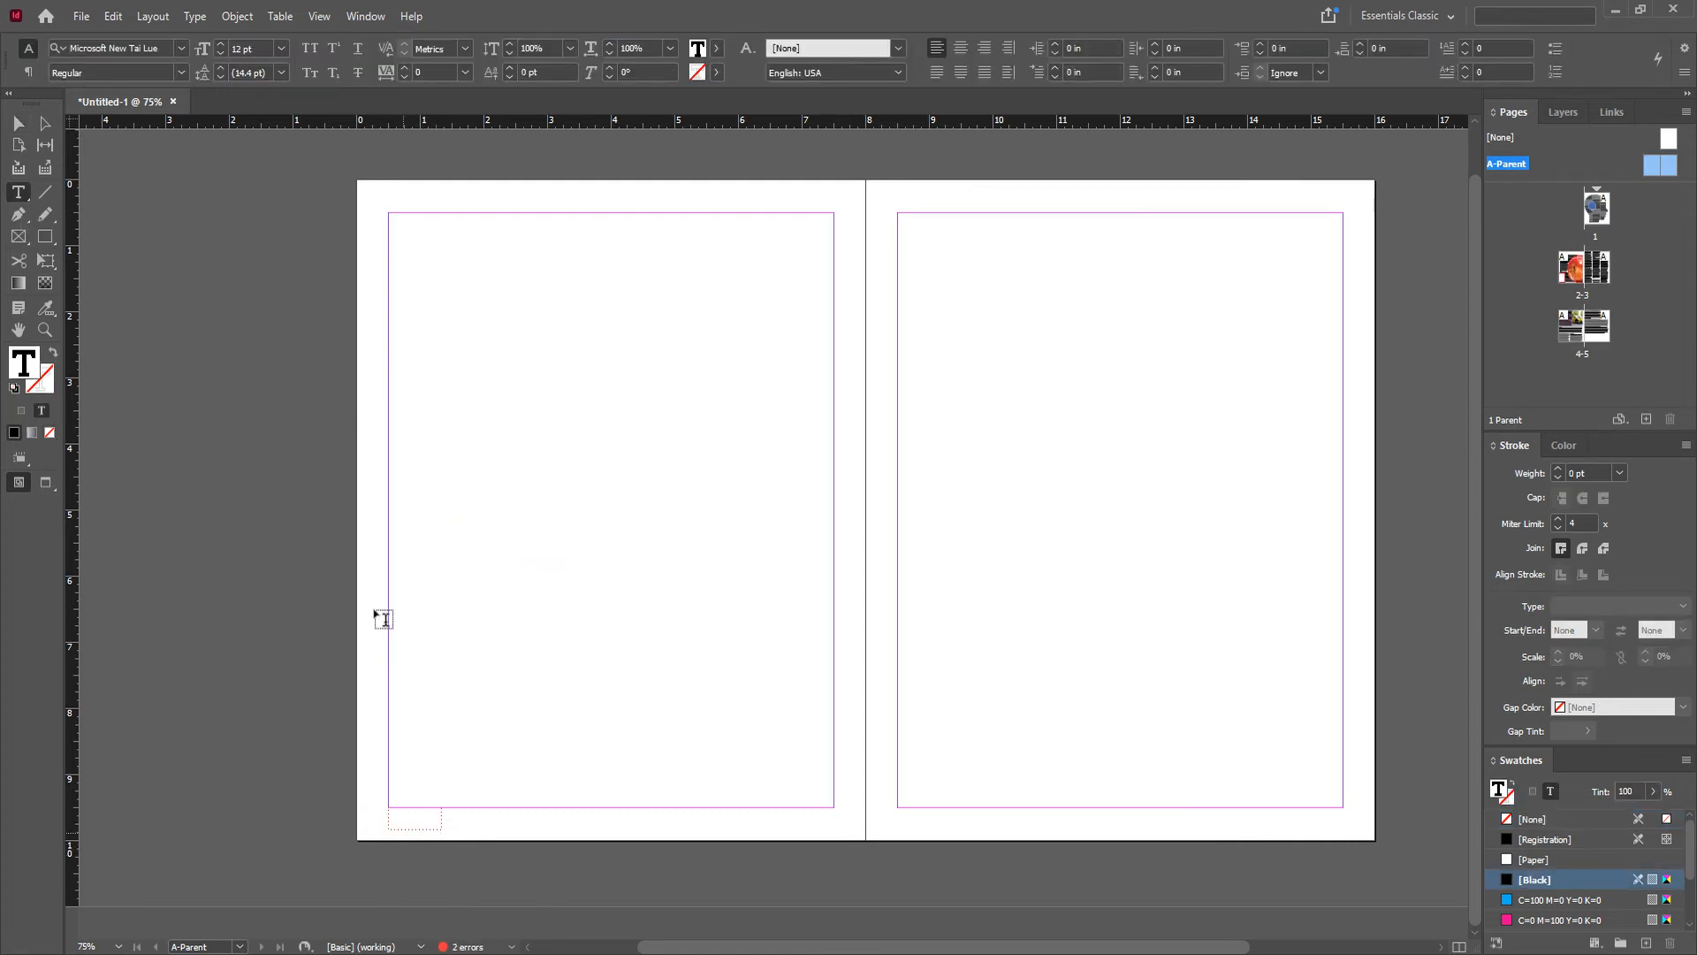
click(195, 16)
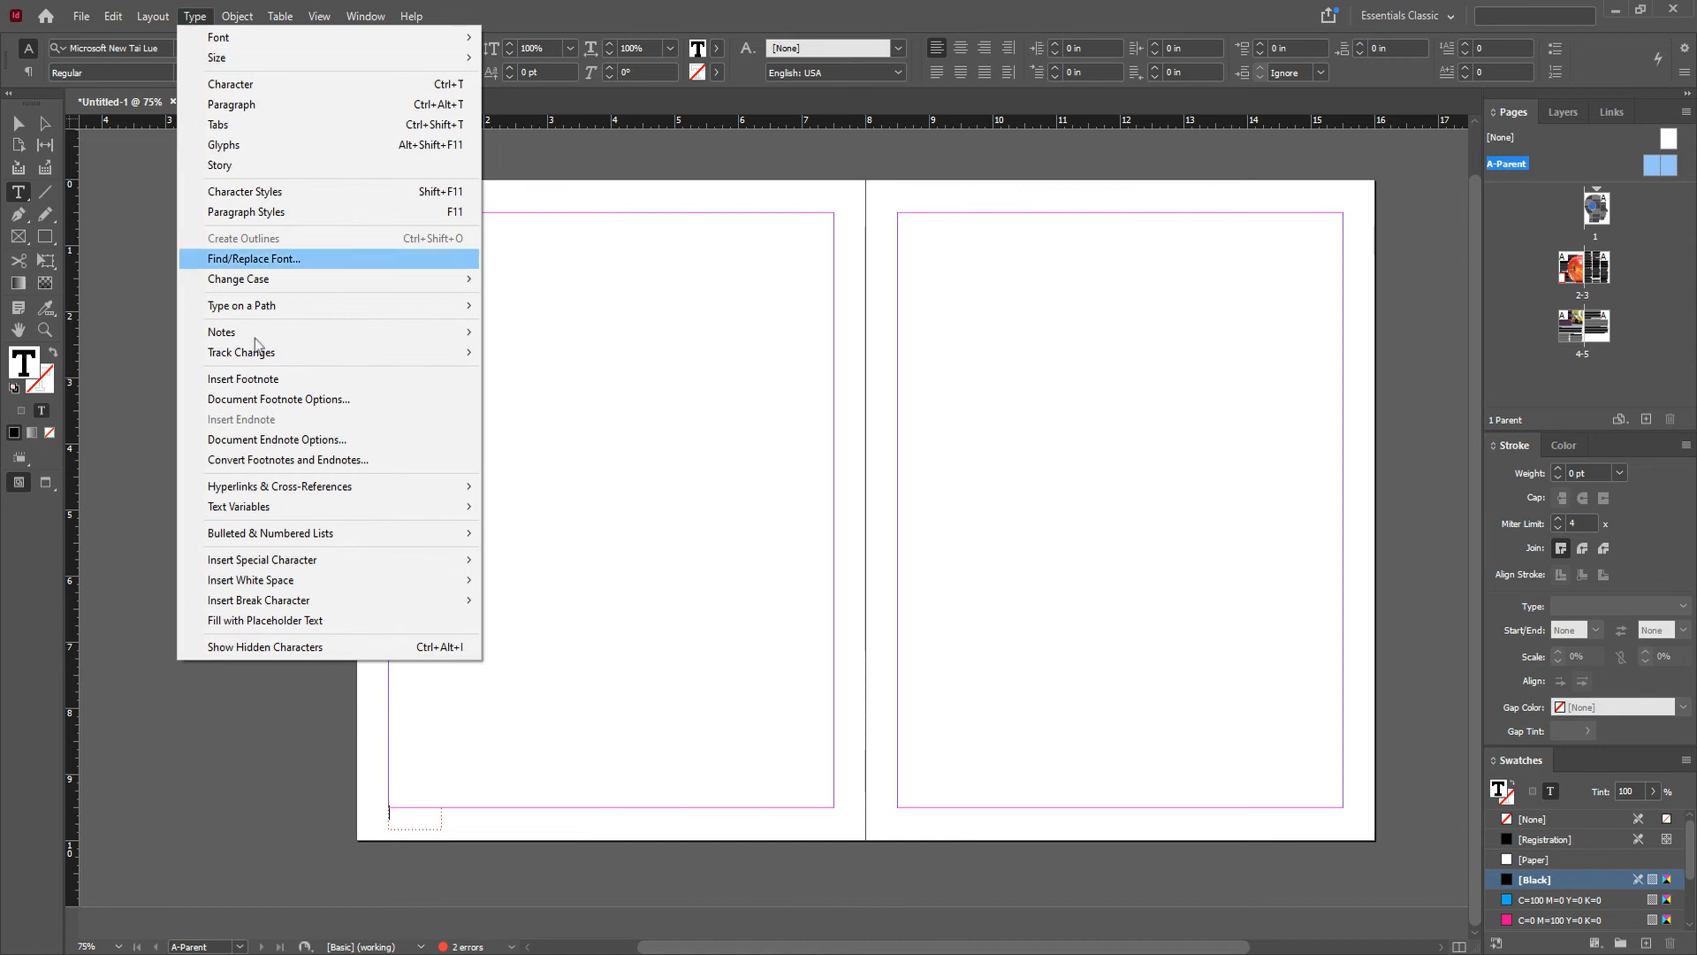
mouse_move(297, 557)
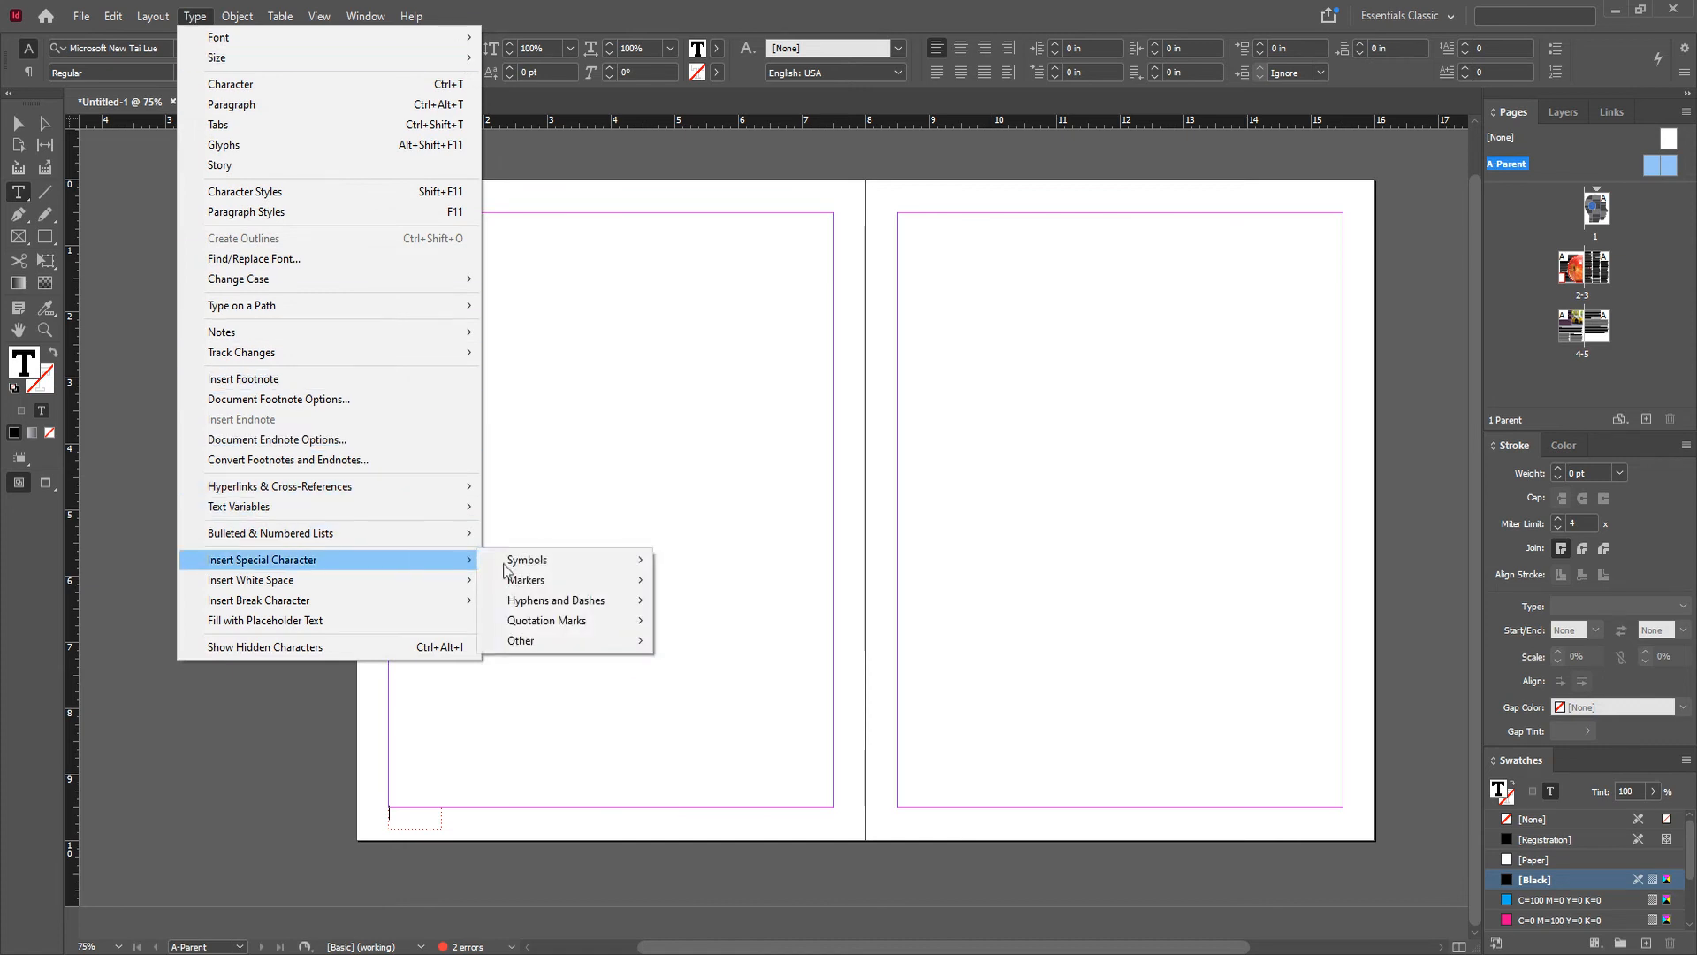
mouse_move(539, 578)
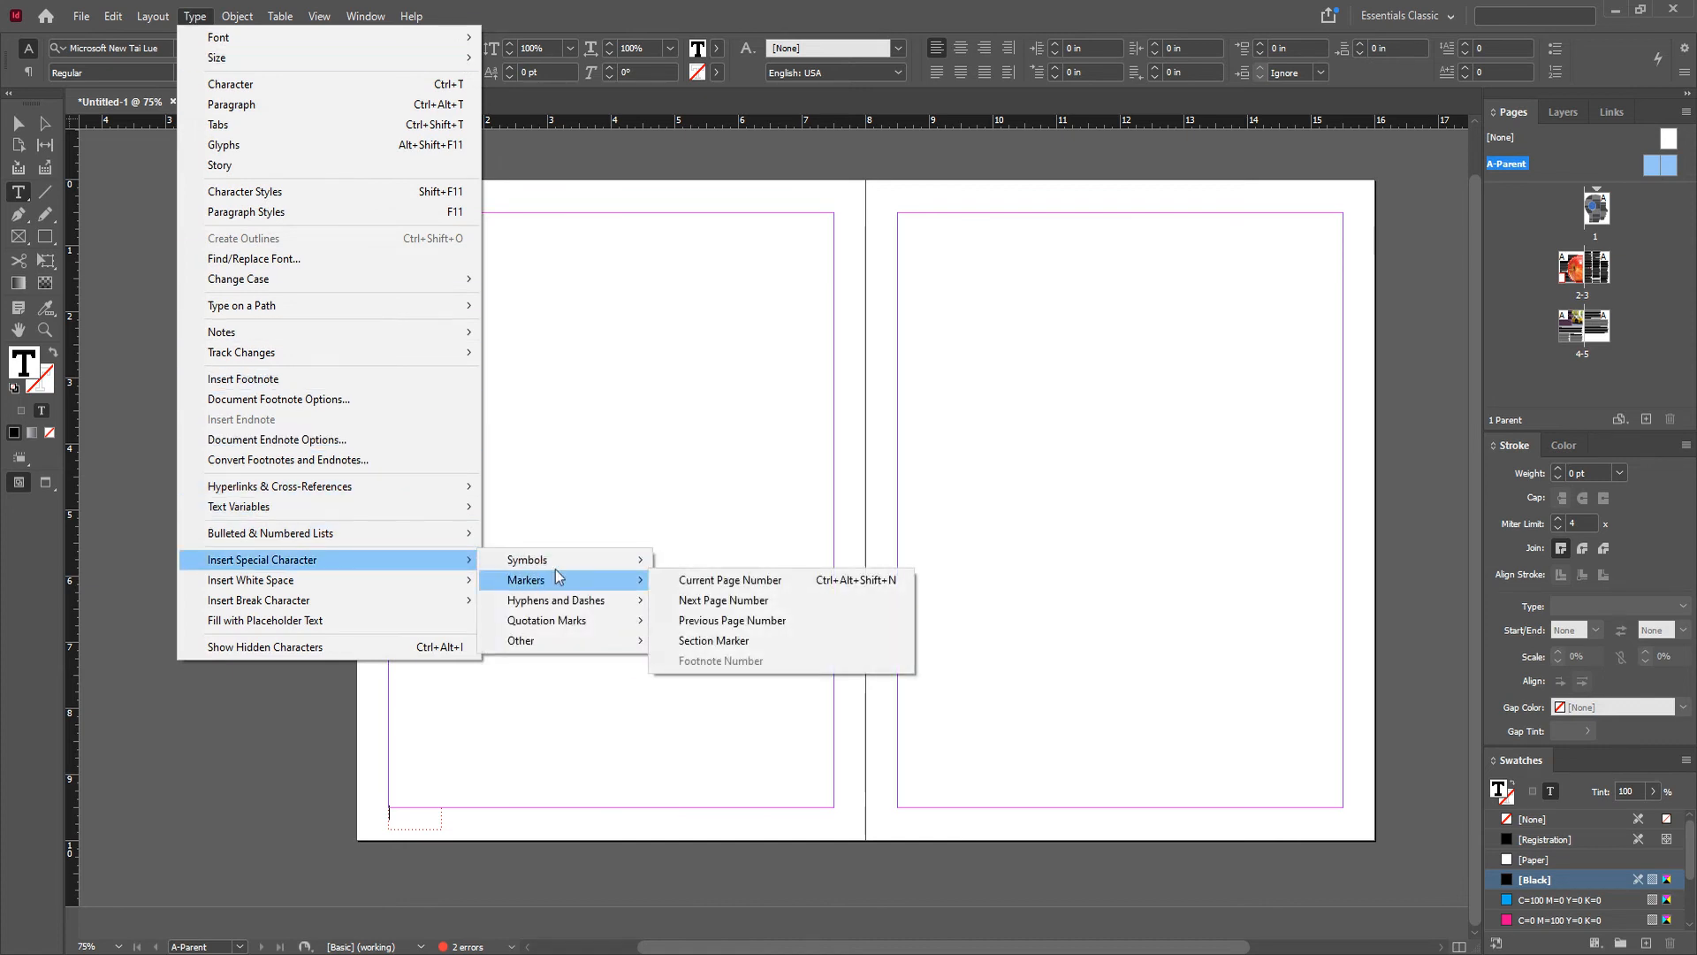
click(754, 579)
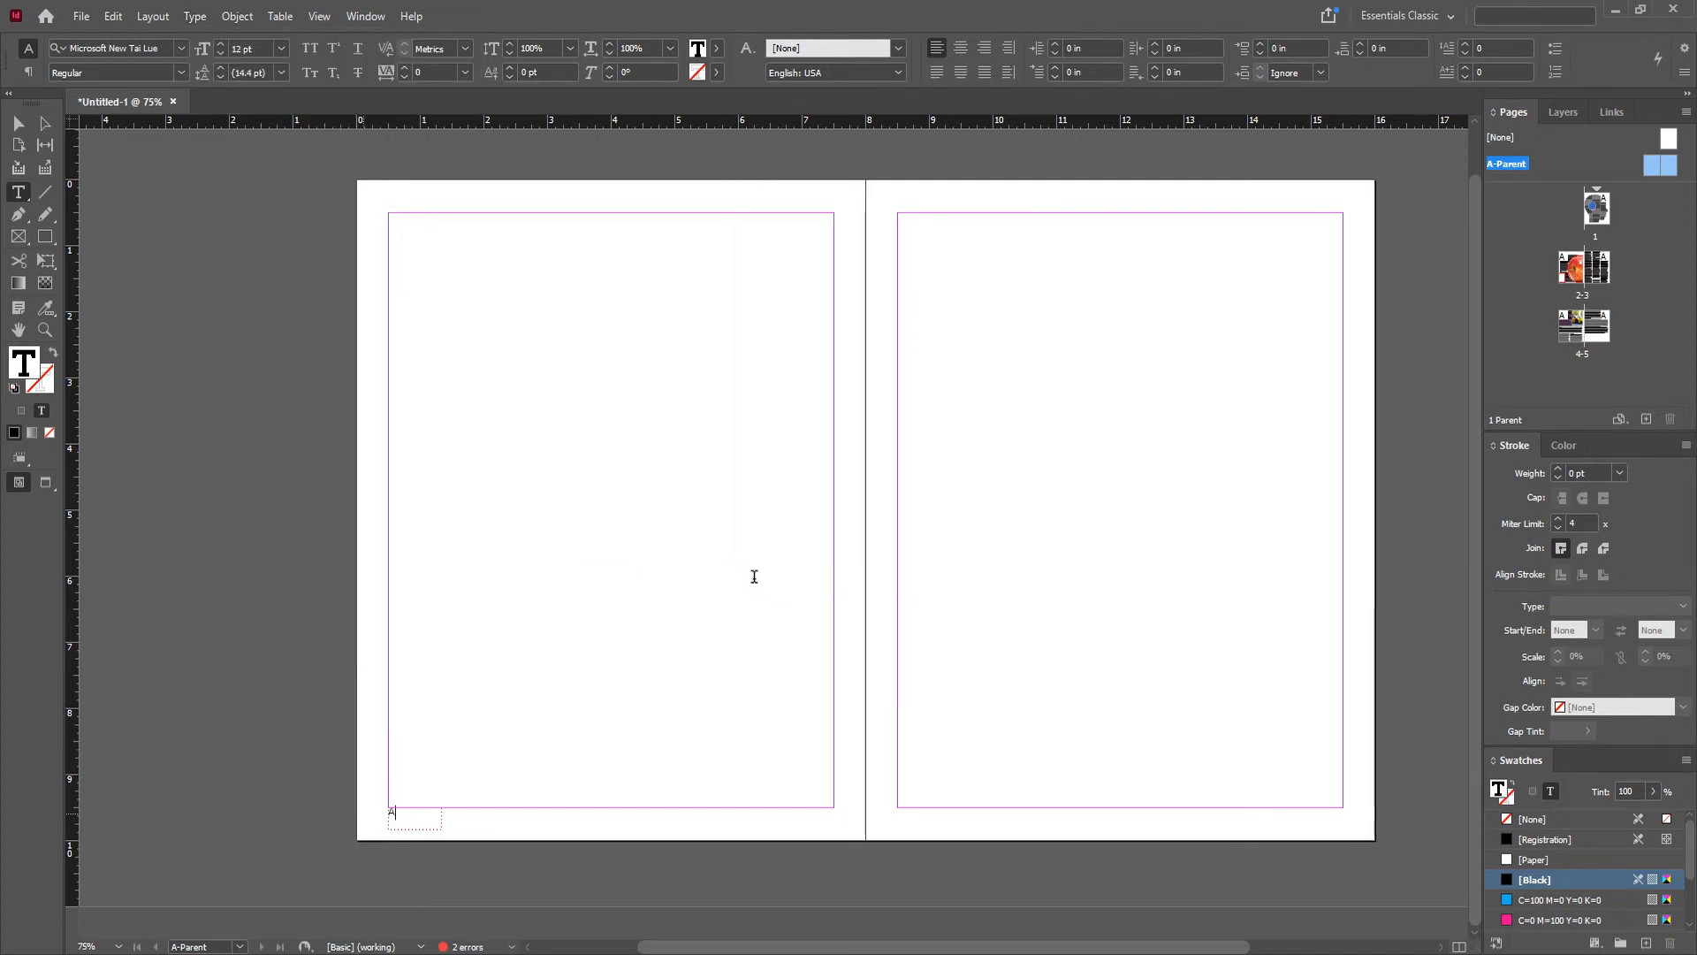
Step: Duplicate the page number frame onto the right parent page, under its bottom-left margin corner at X 8.5 in, Y 9.5 in
click(17, 123)
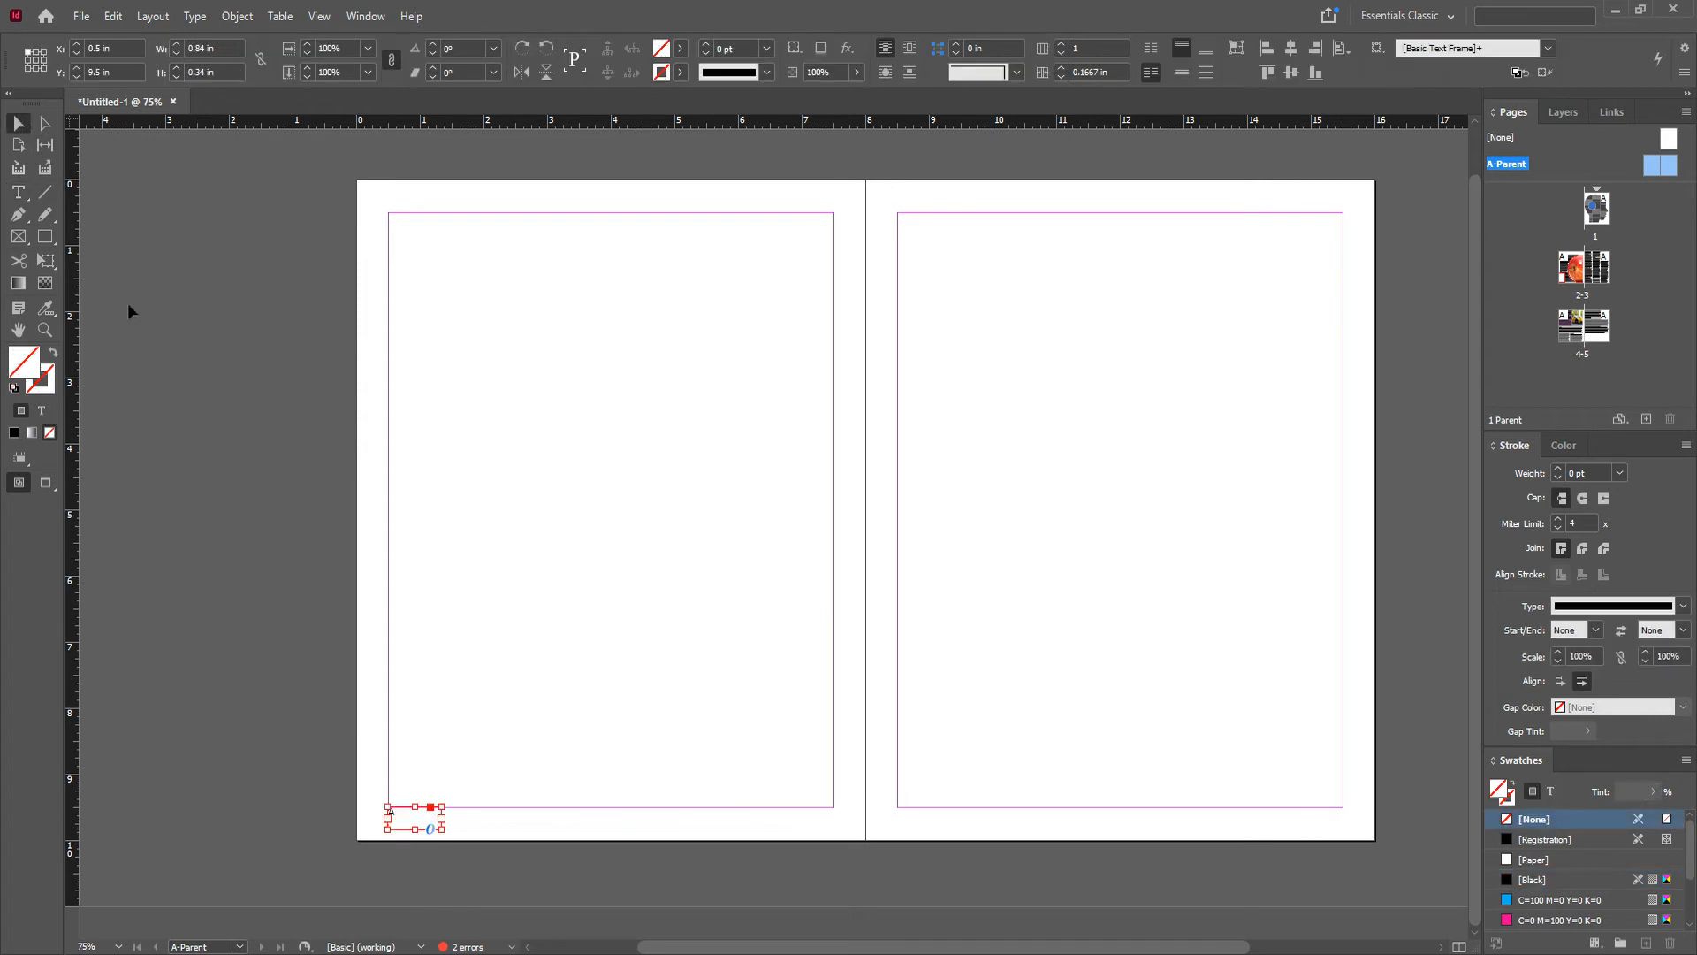
key(ctrl+equal)
key(ctrl+equal)
key(ctrl+equal)
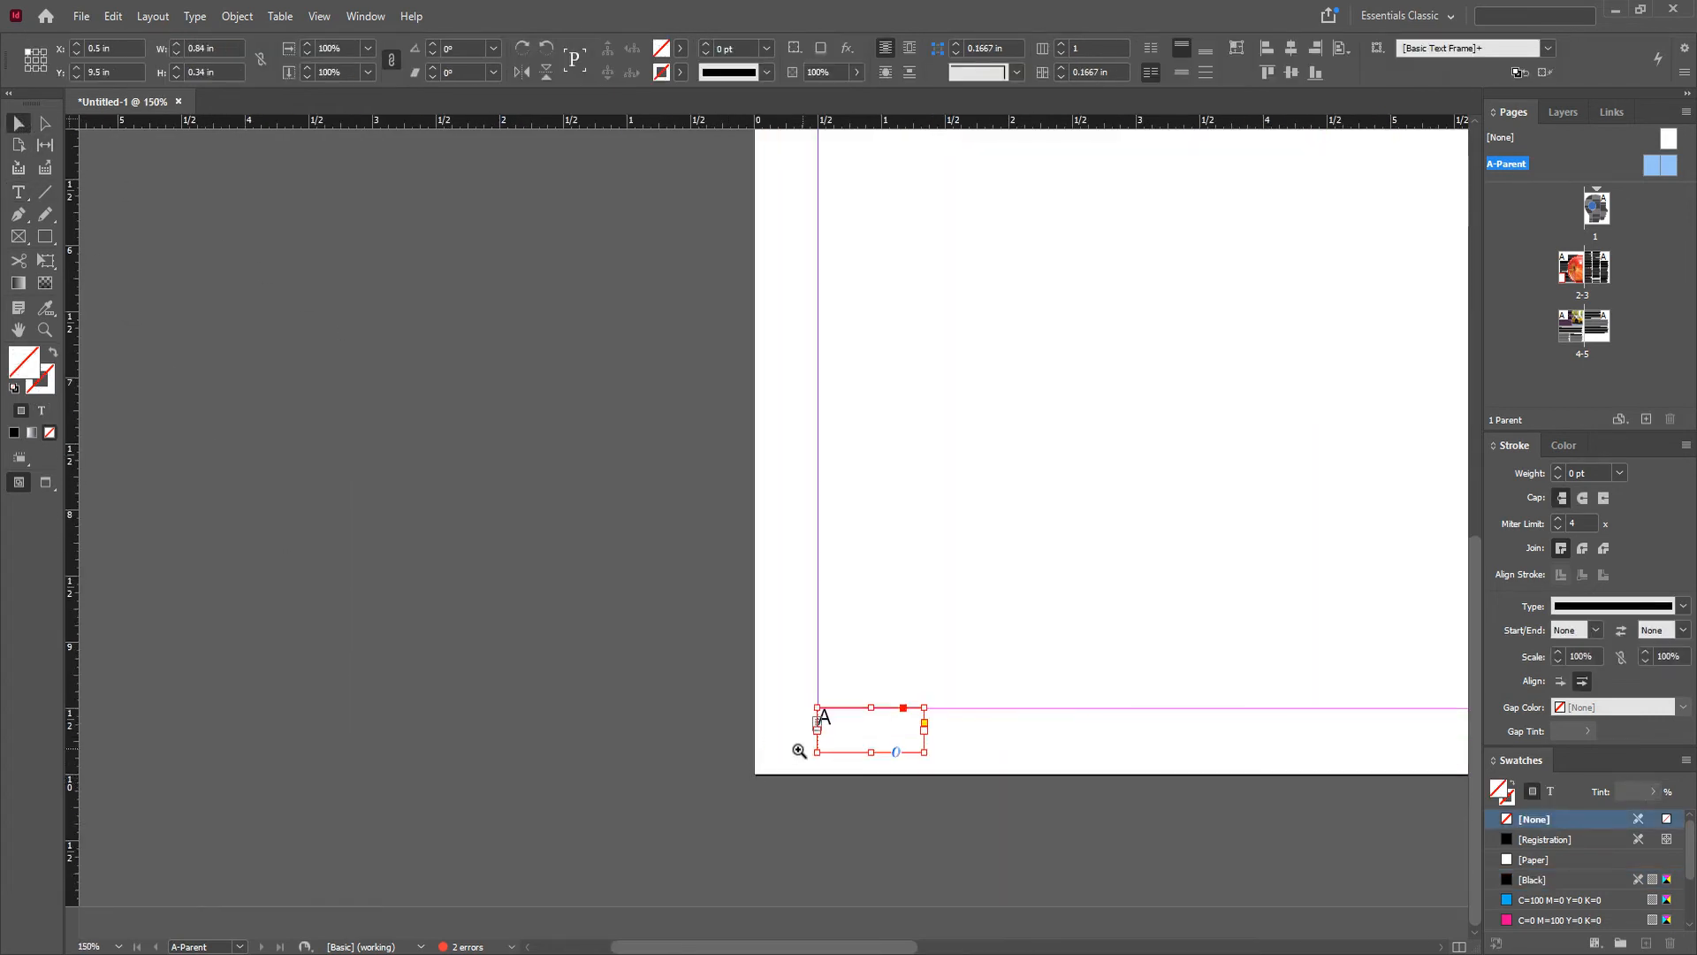
drag(805, 698, 678, 703)
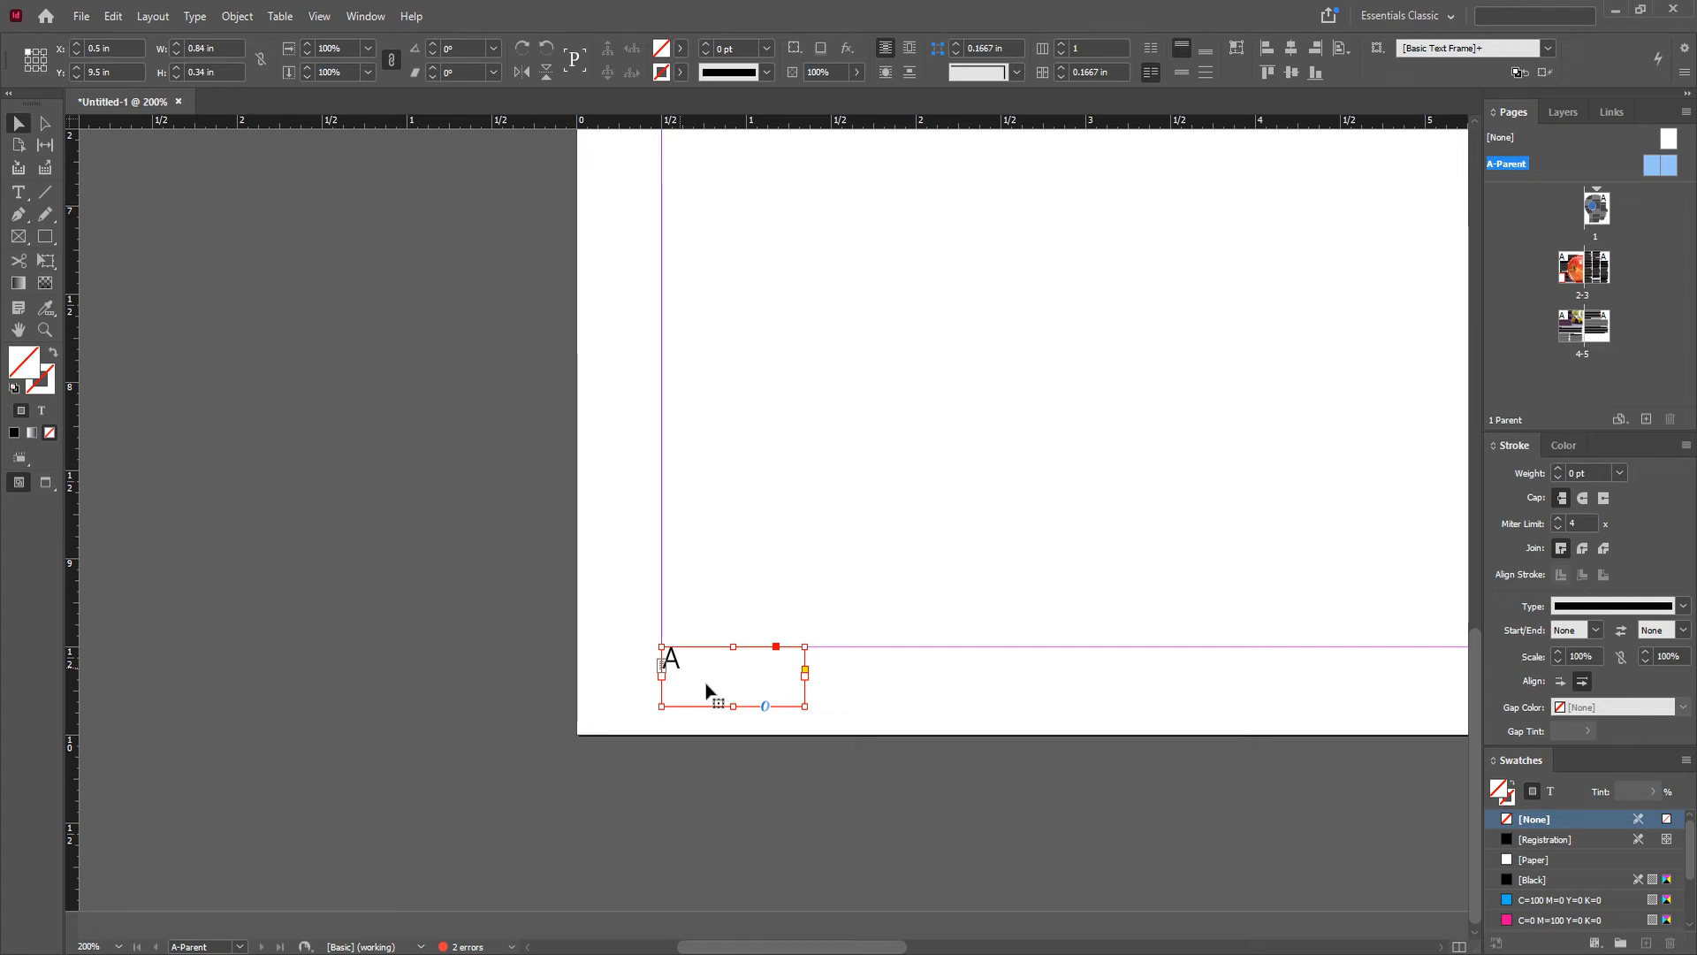
drag(1071, 697, 763, 703)
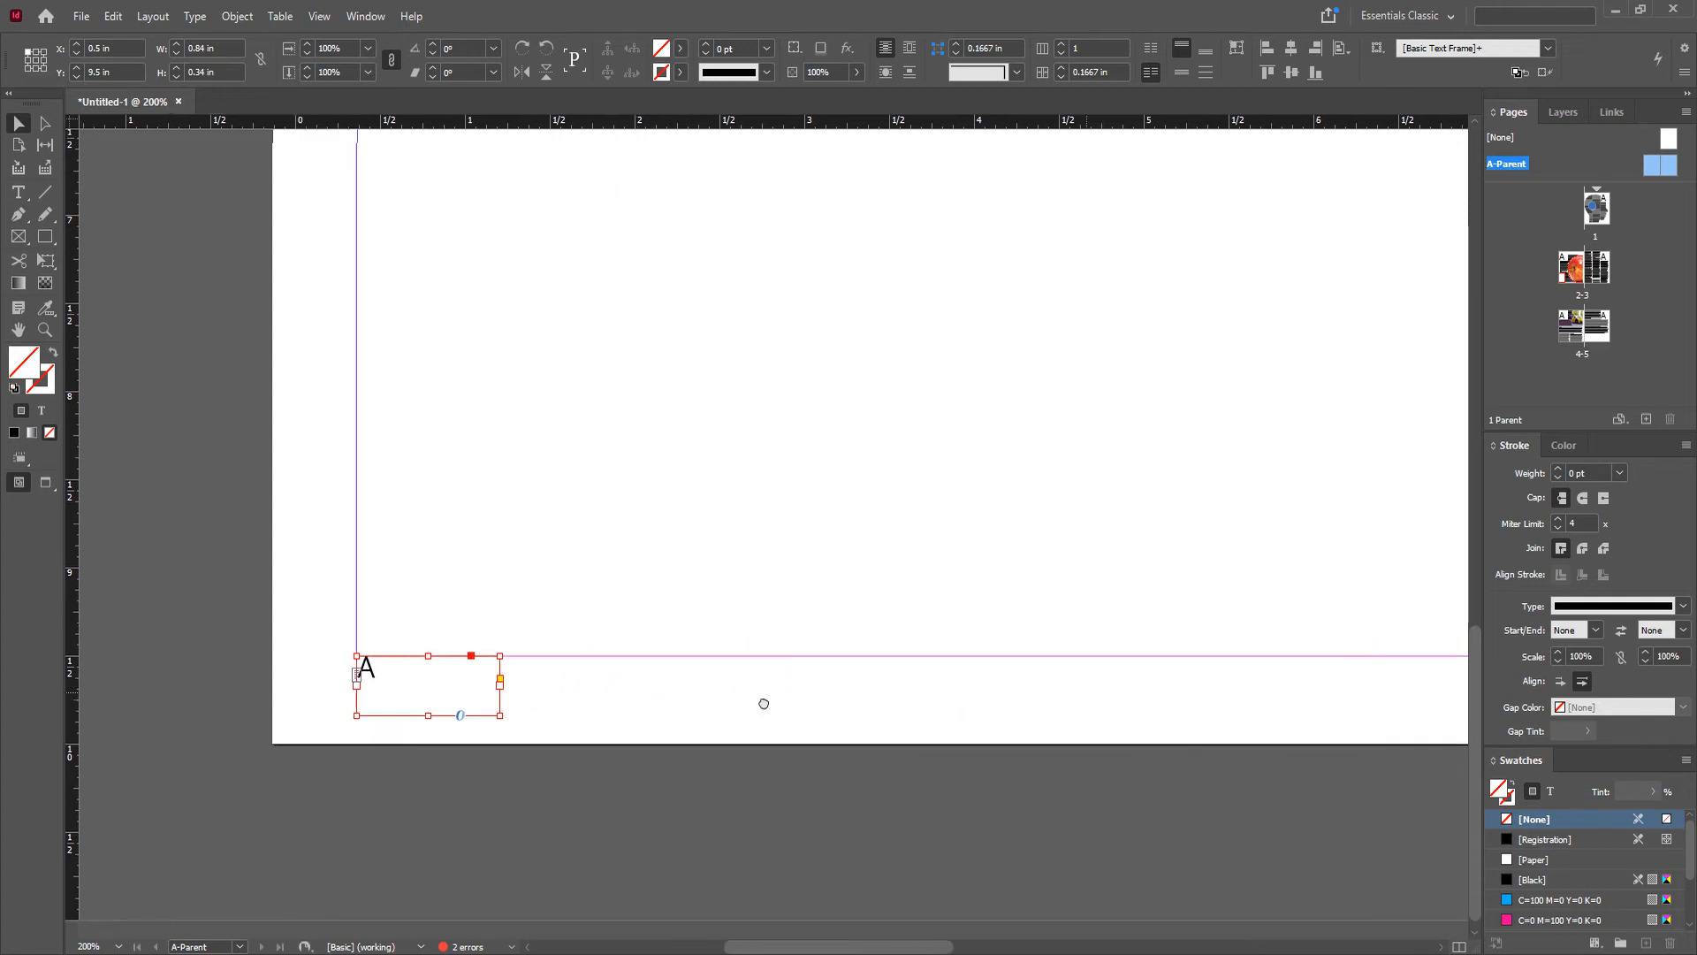
ctrl+alt+click(833, 690)
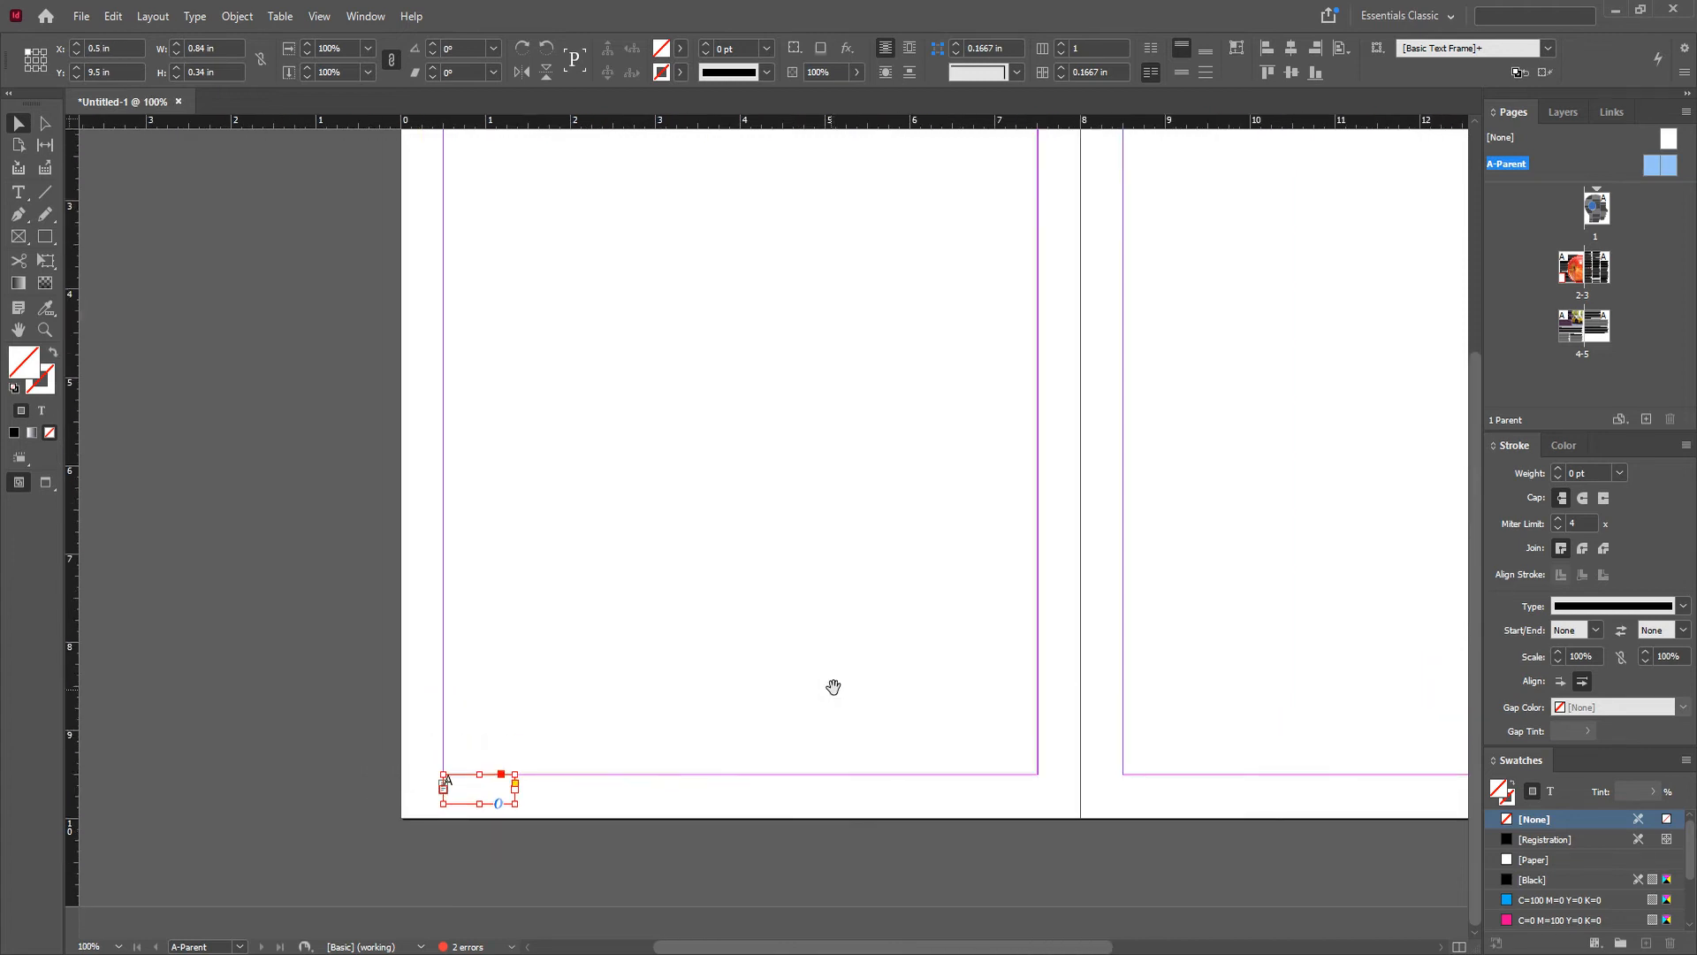
ctrl+alt+click(862, 698)
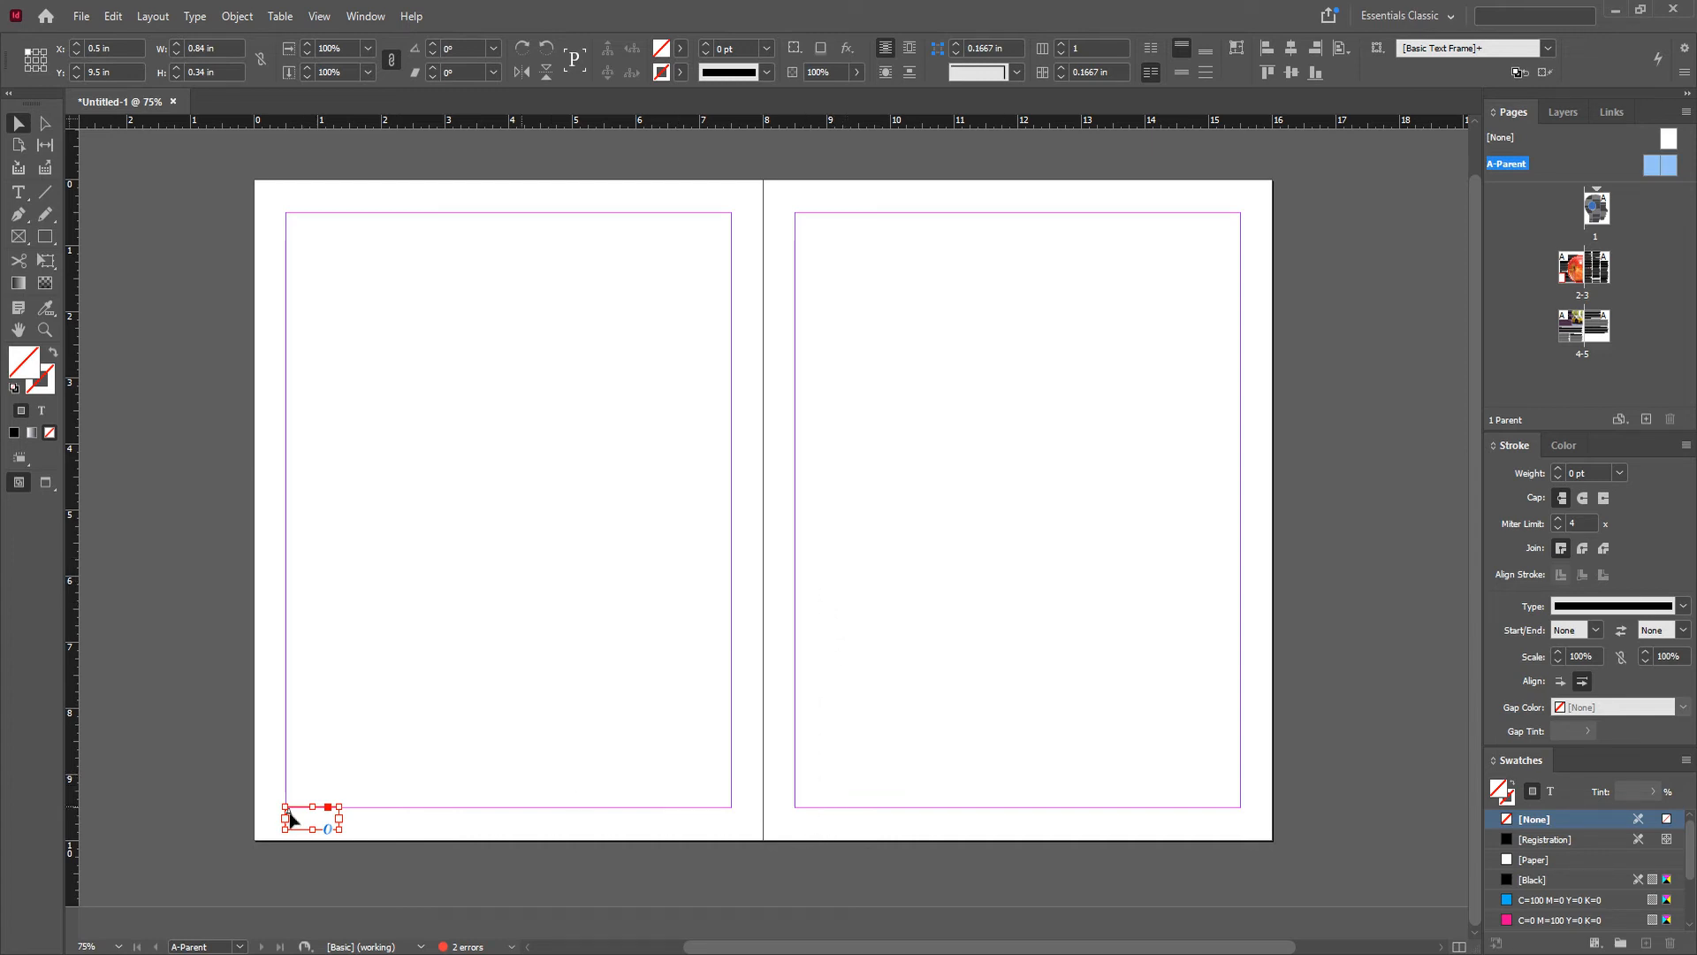
drag(292, 812, 799, 832)
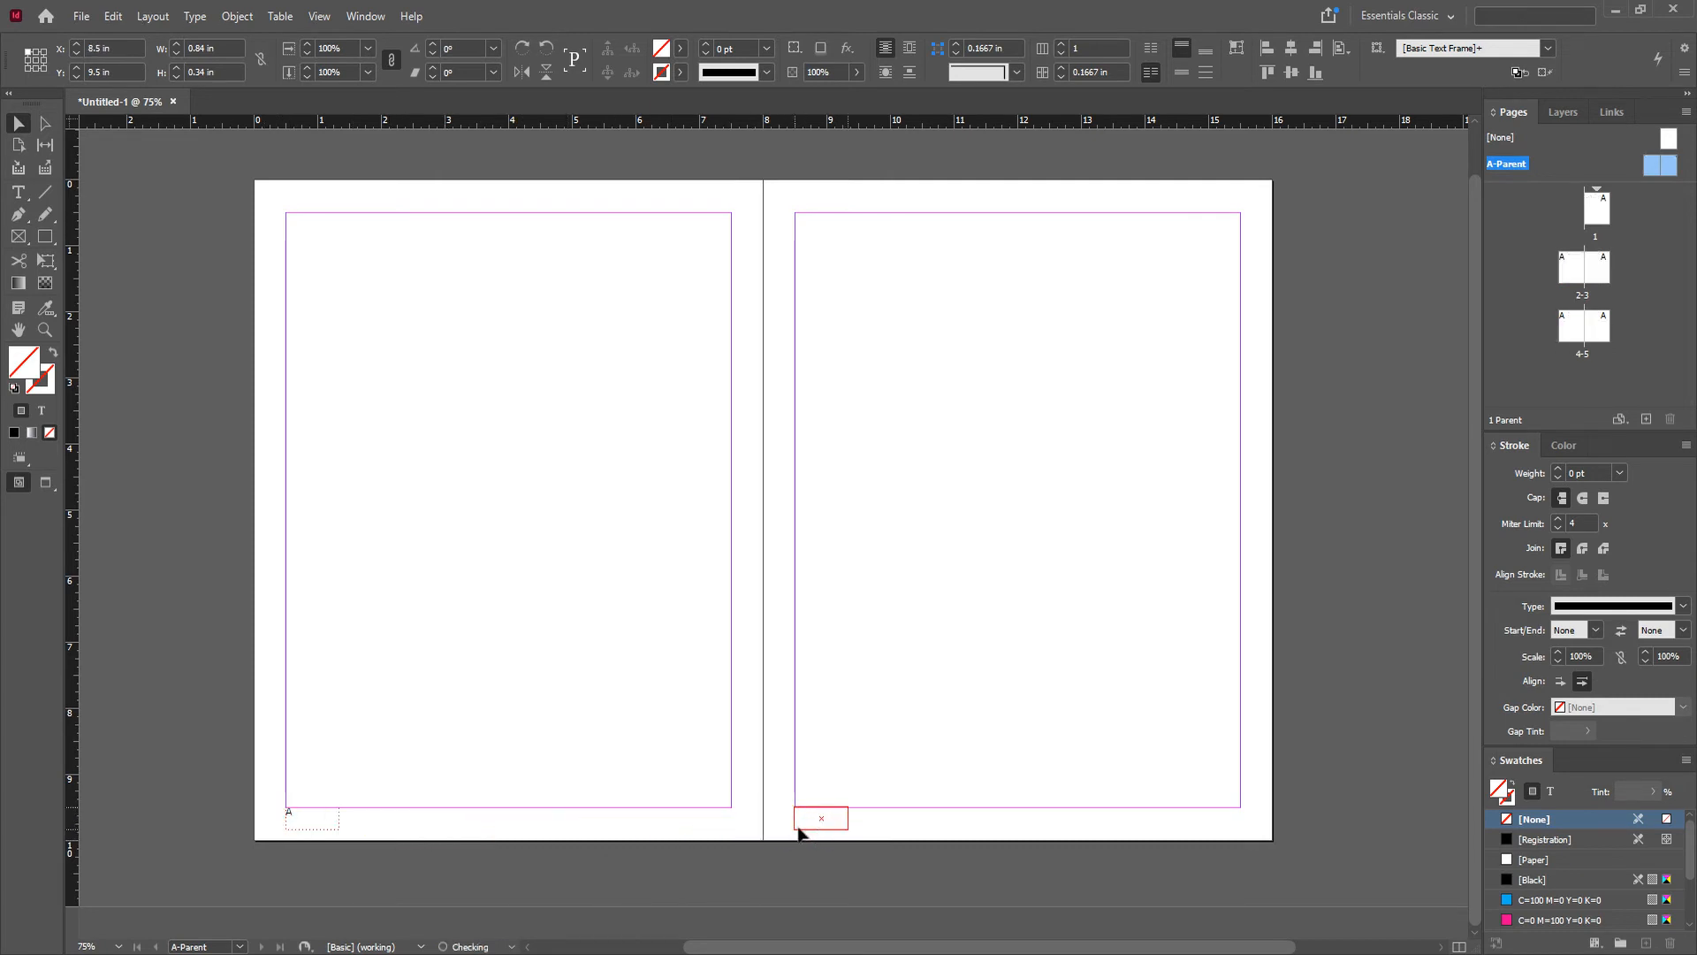
click(848, 721)
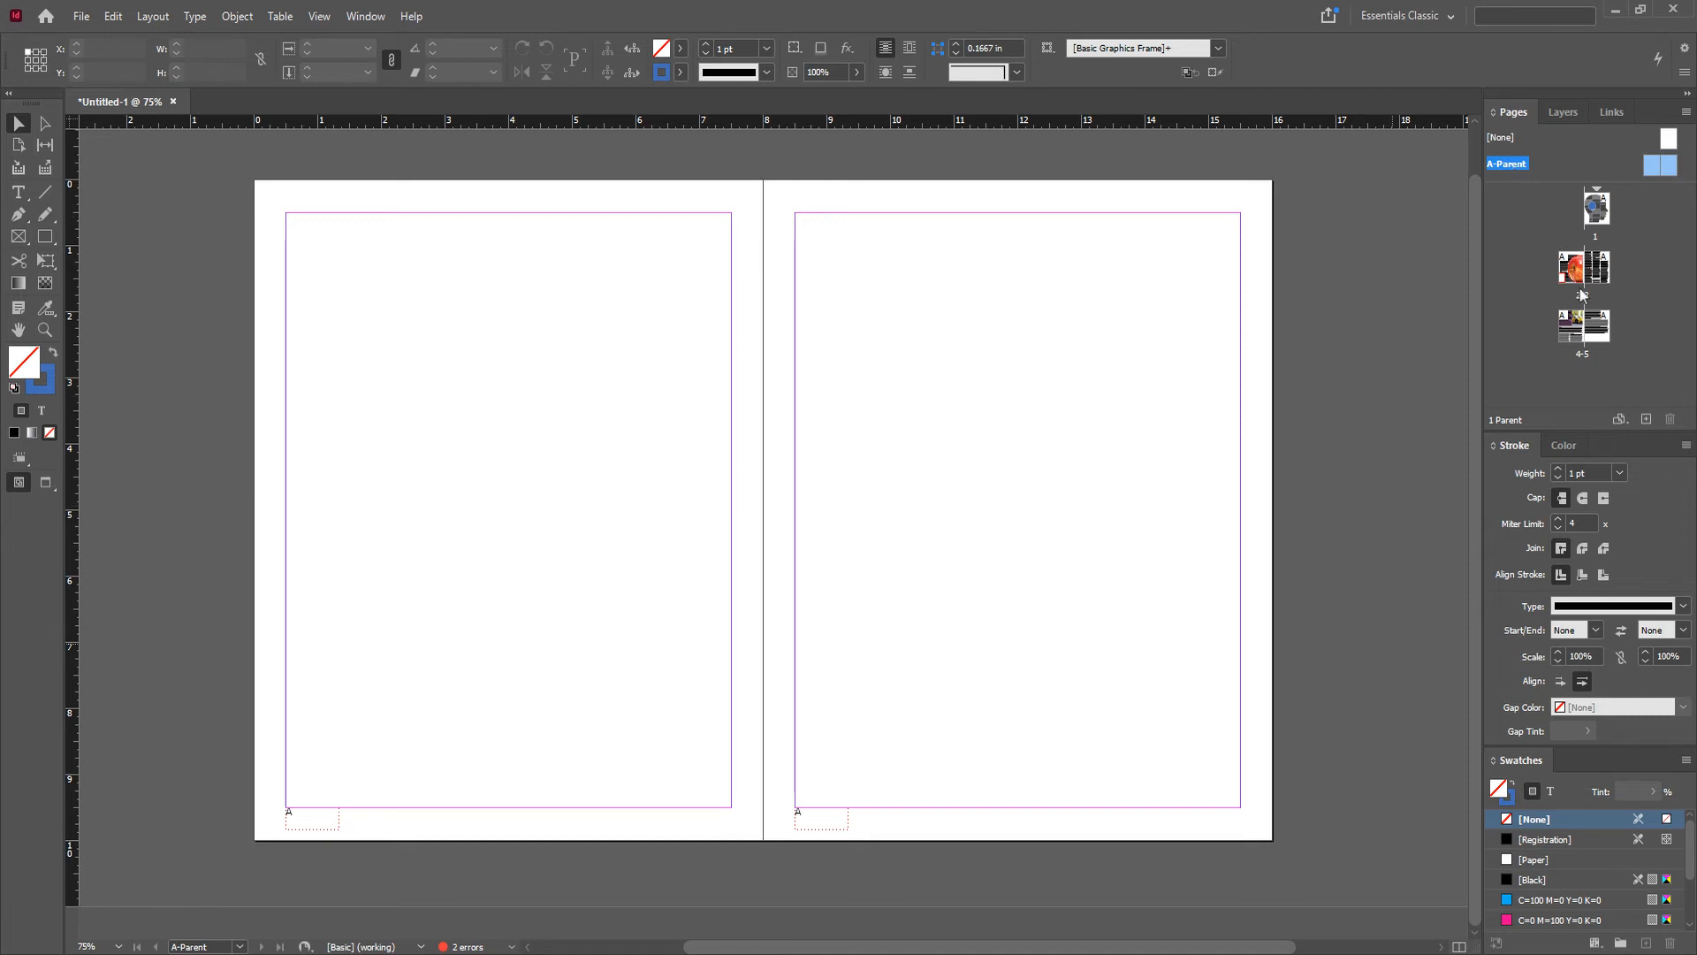
Step: Open the pages 4-5 spread and switch the document to Preview mode with guides and frame edges hidden
double_click(1603, 331)
click(969, 781)
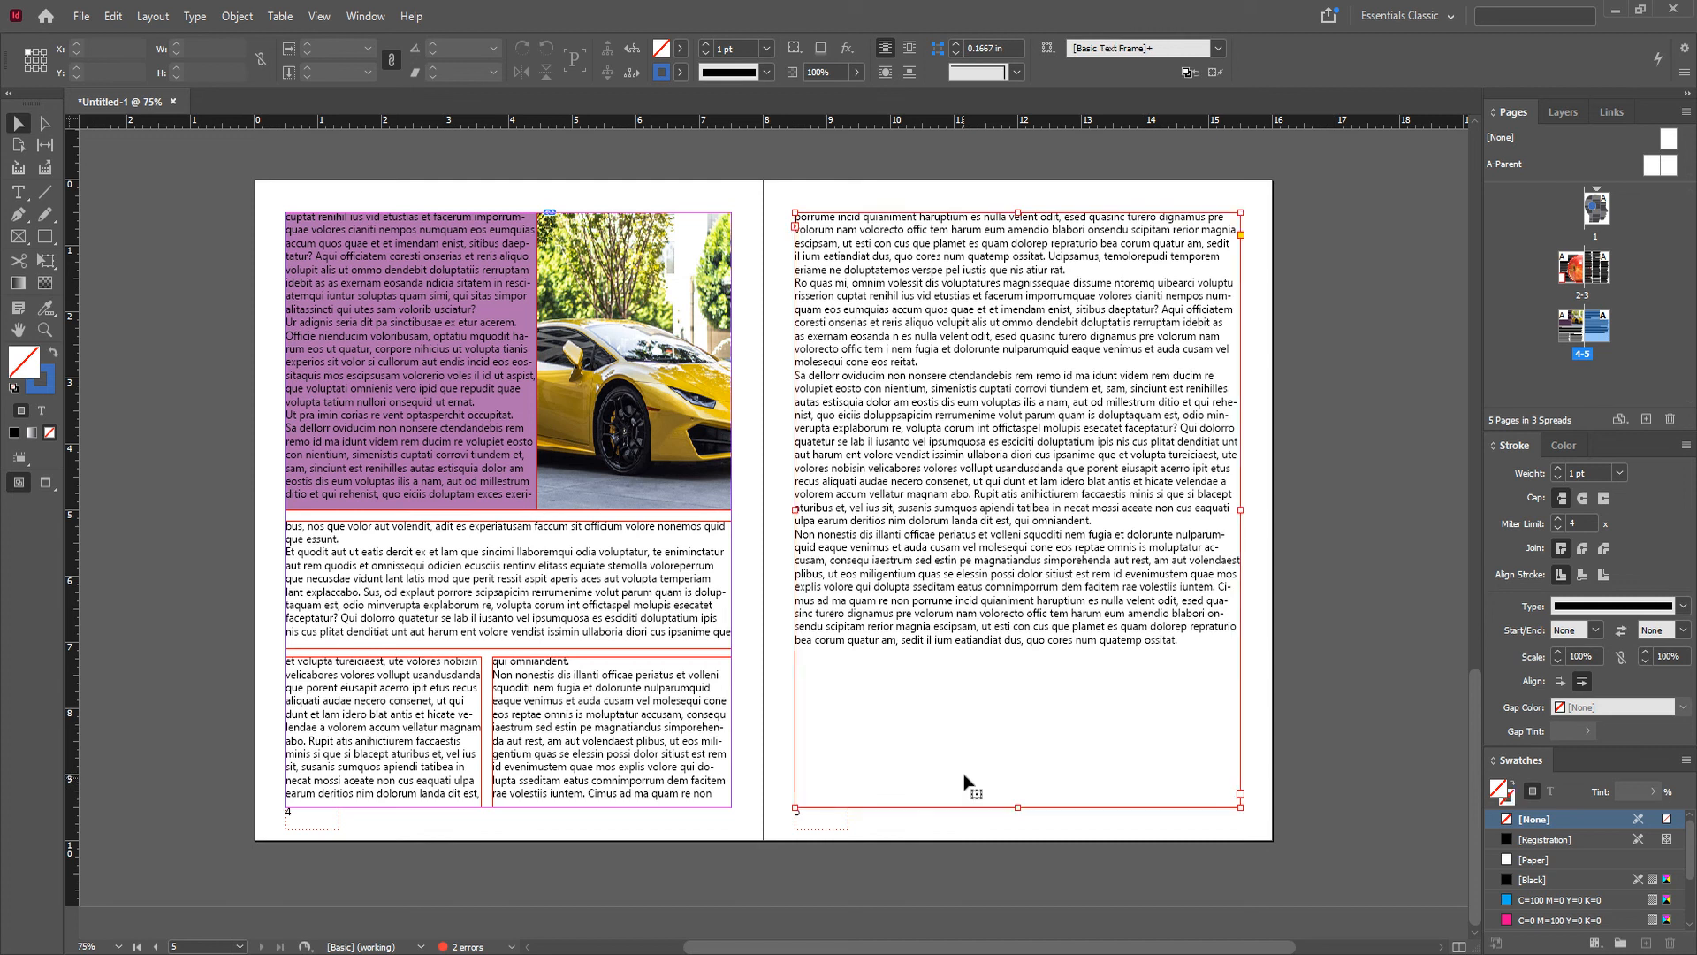
key(w)
click(808, 847)
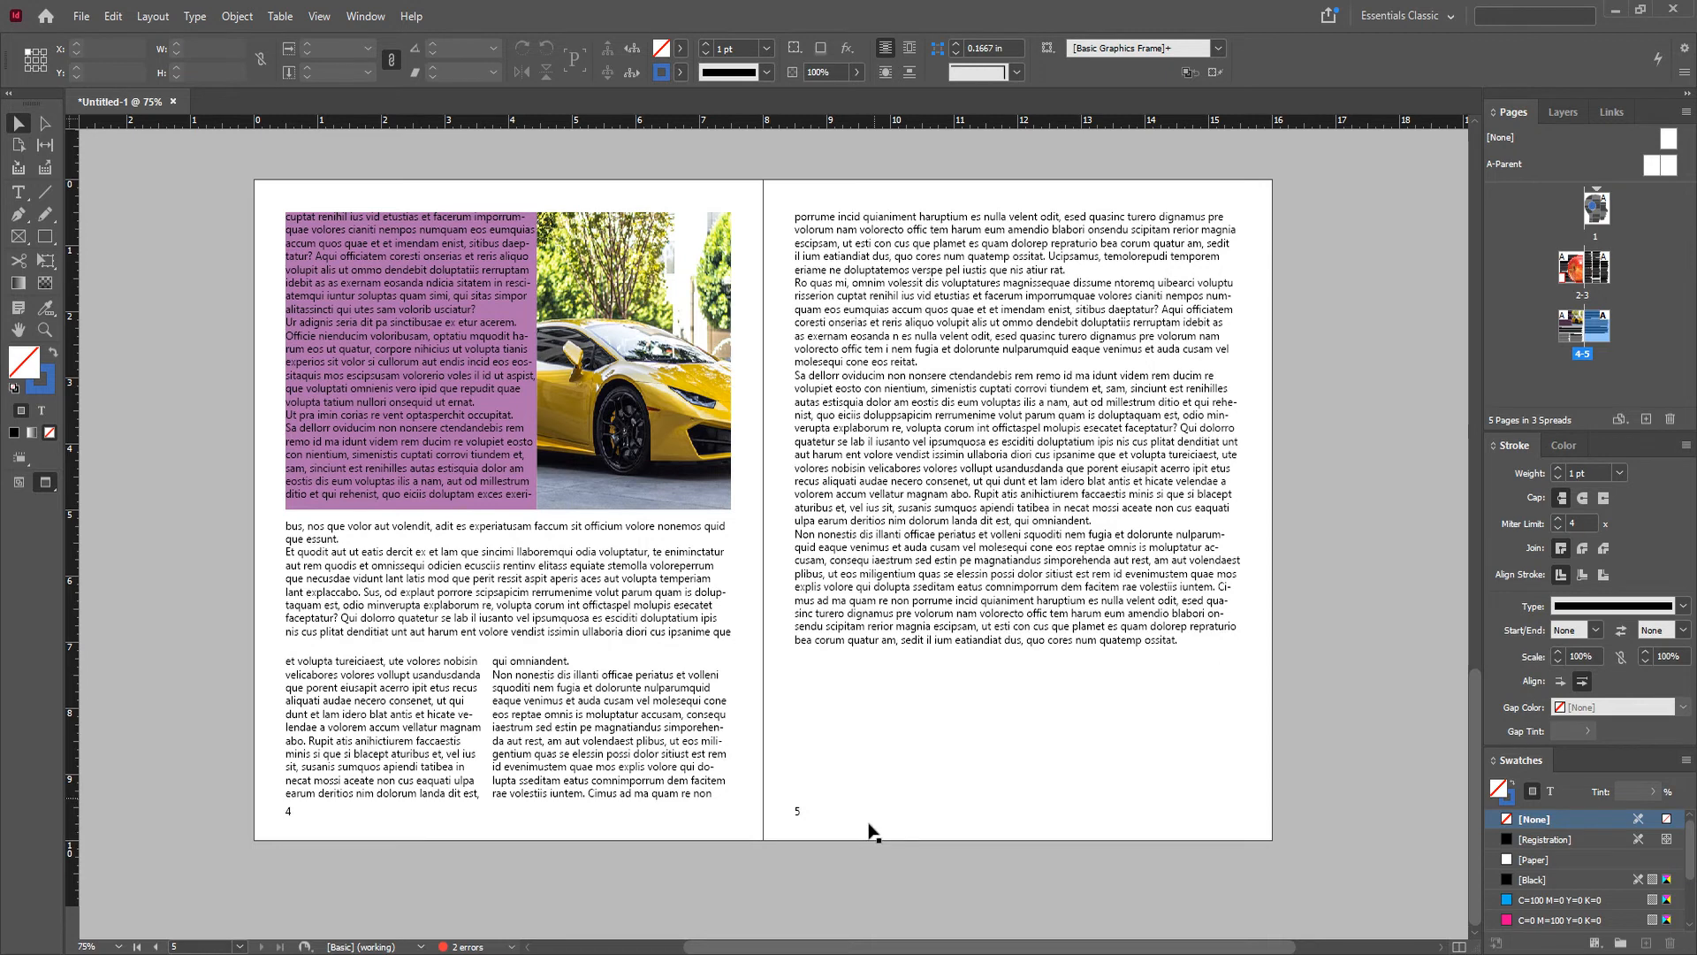
Step: Examine the automatic page numbers at the foot of each page throughout the document
scroll(867, 732, up, 5)
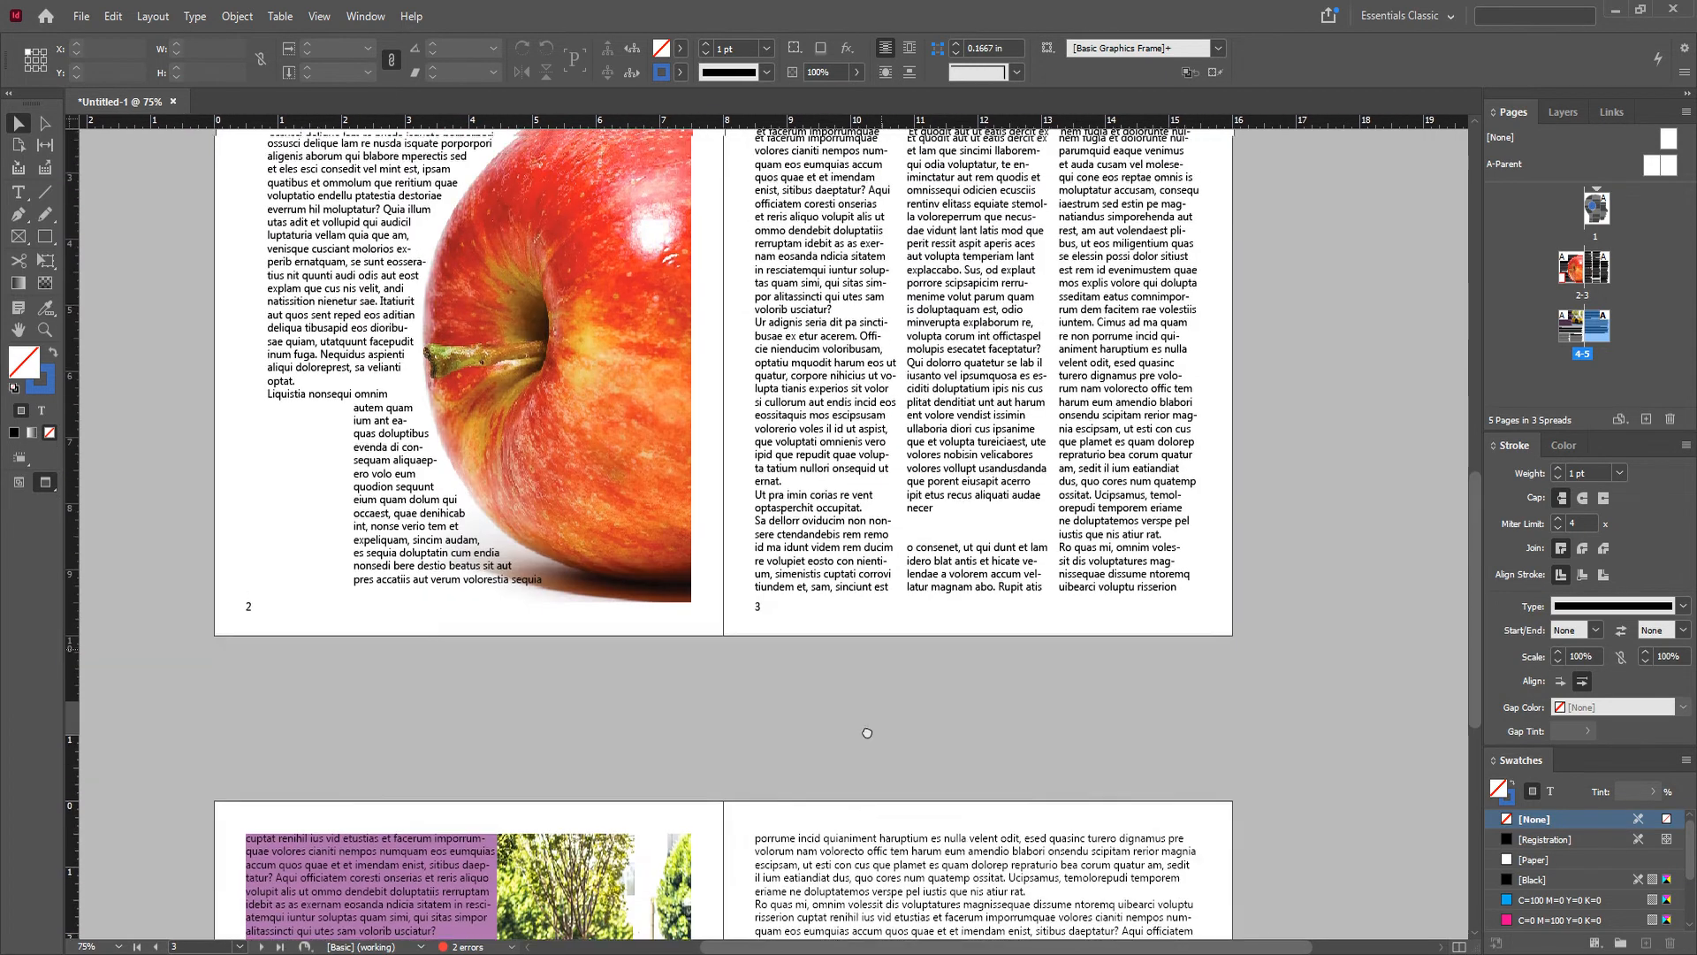
scroll(867, 733, up, 8)
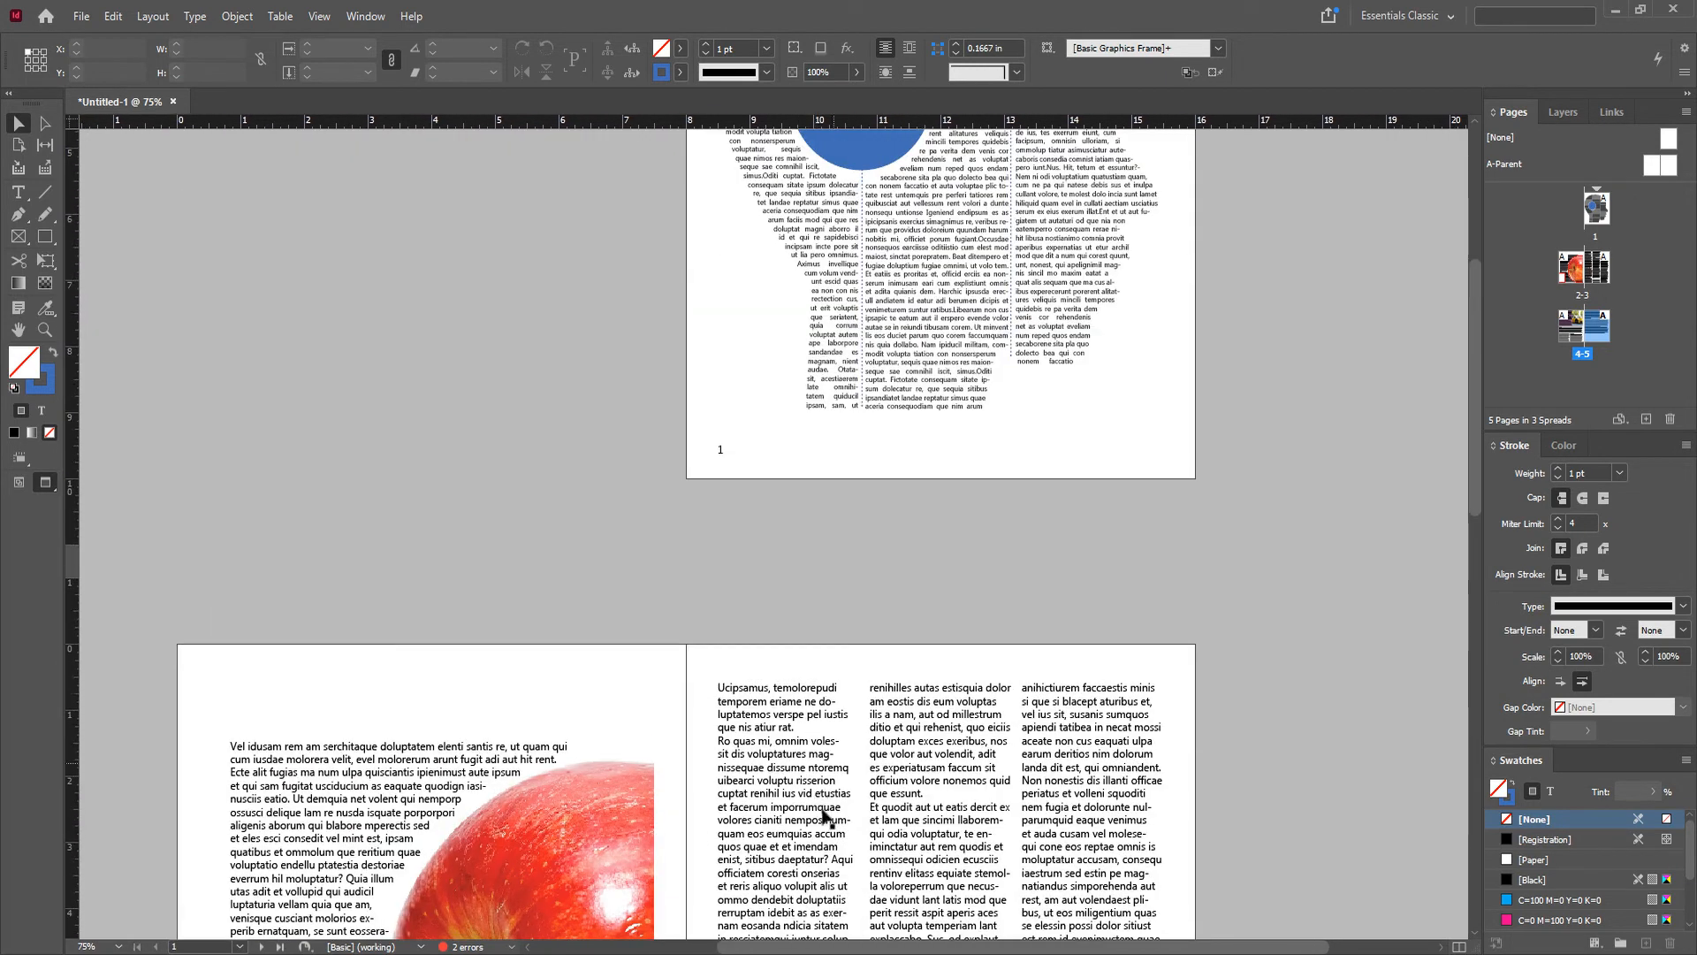
scroll(830, 862, down, 3)
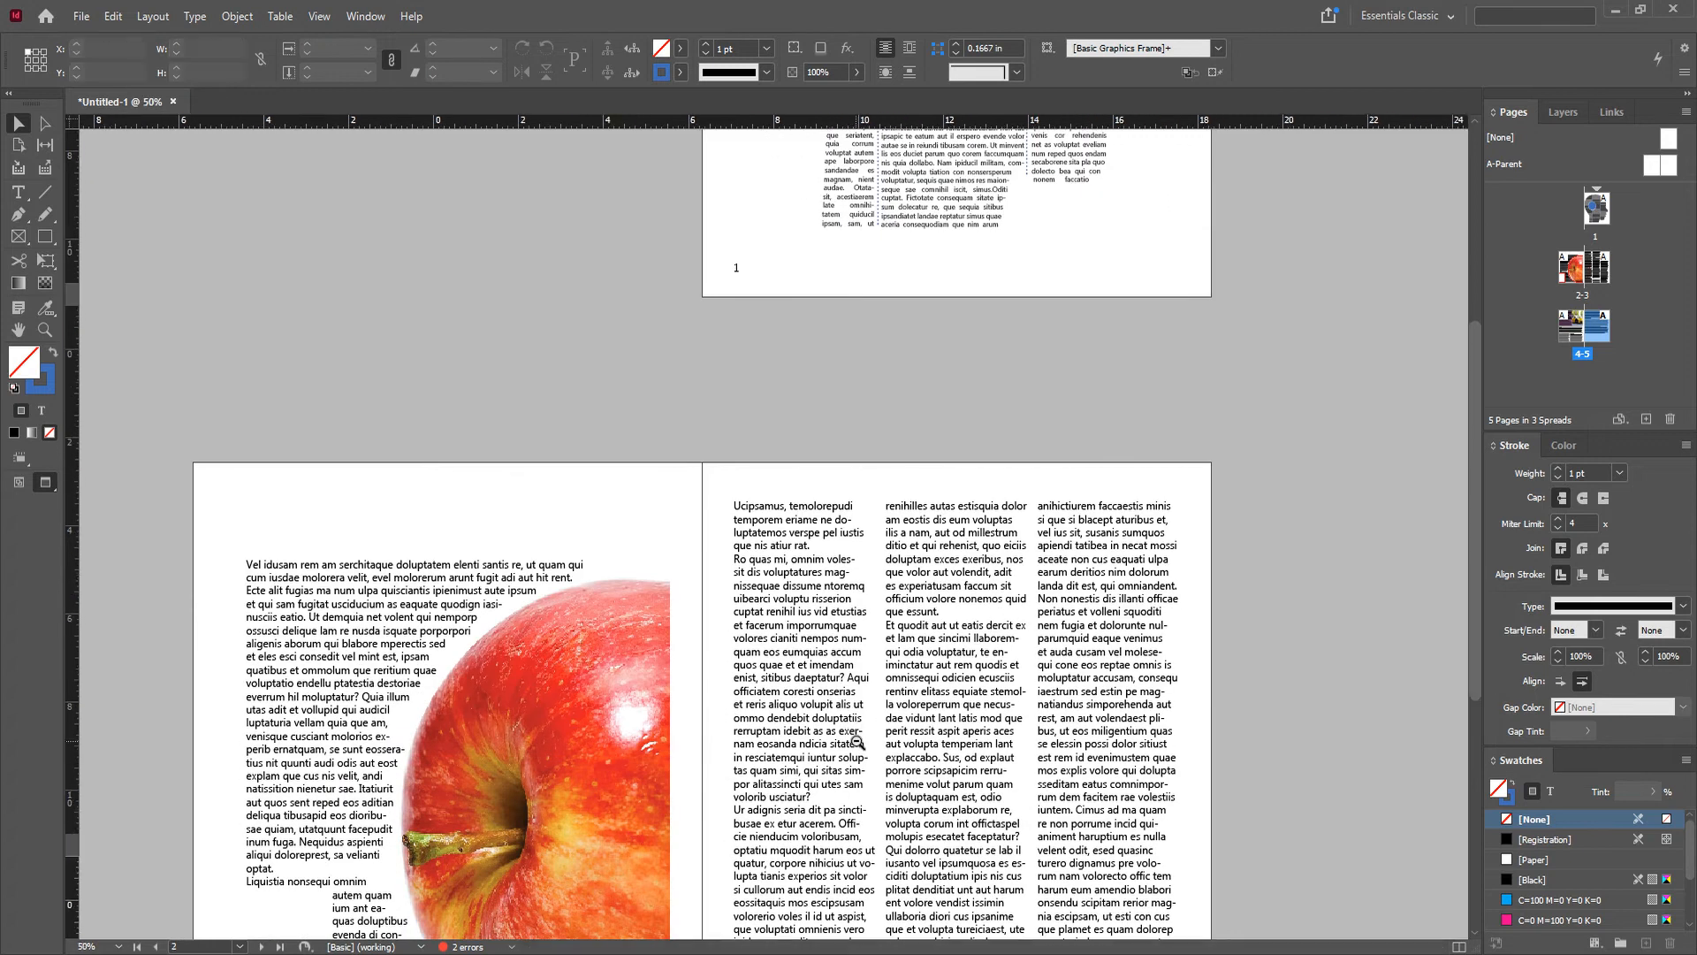
key(ctrl+minus)
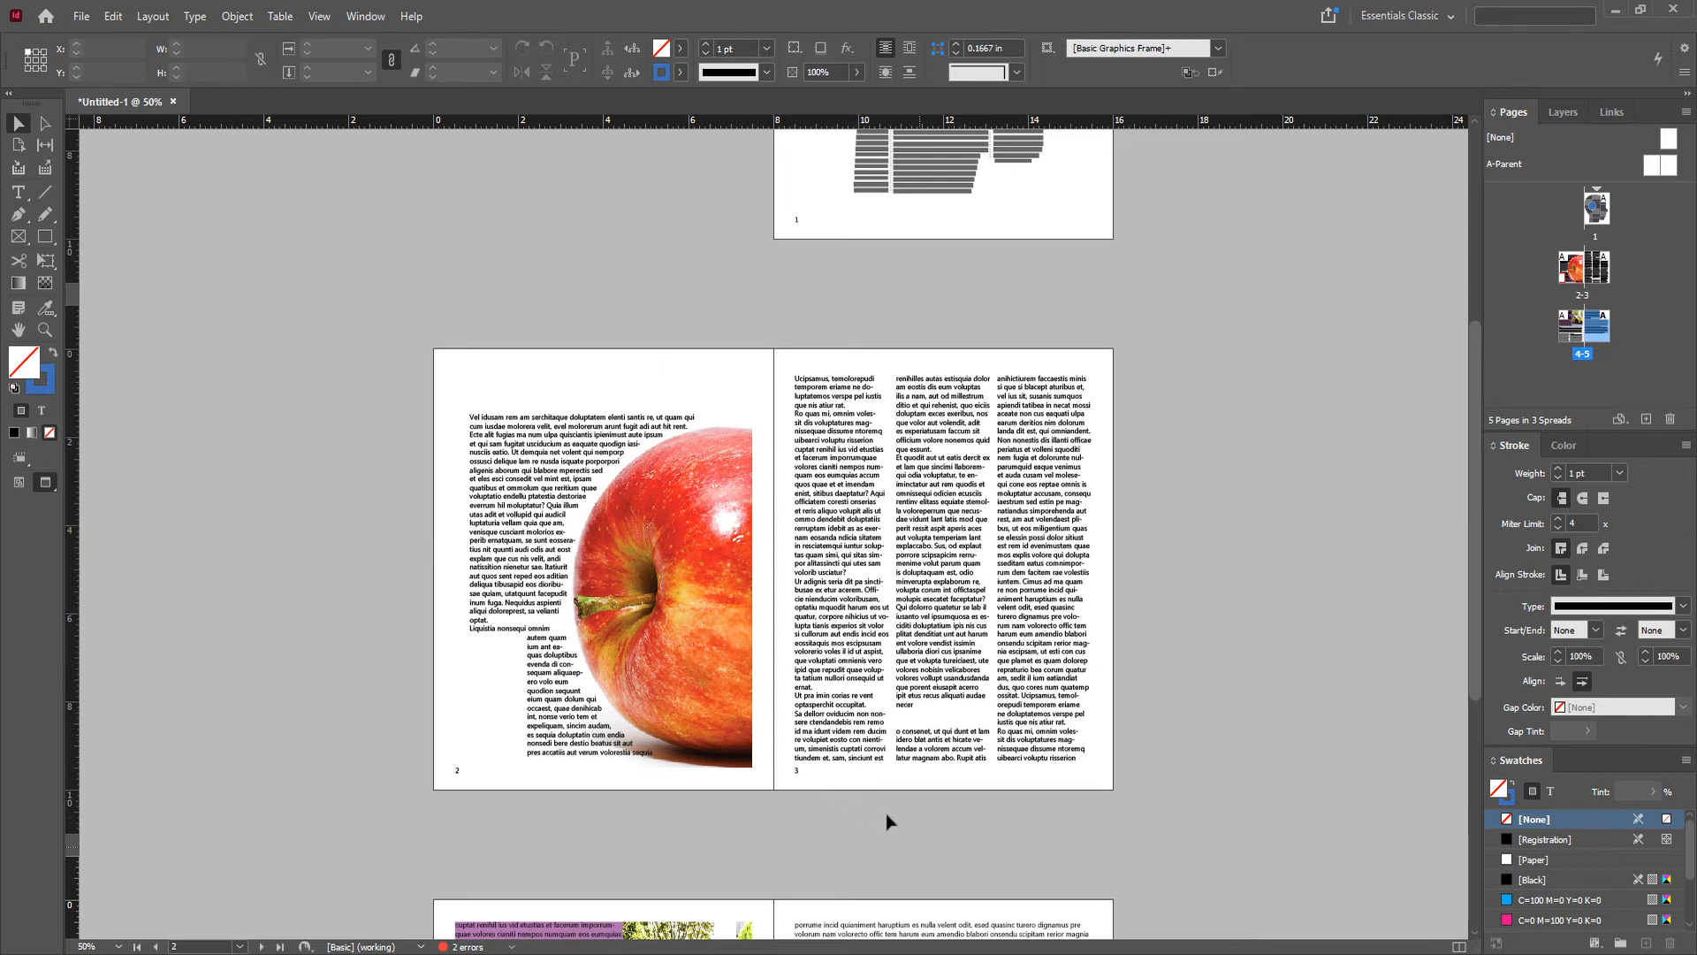
scroll(846, 545, down, 10)
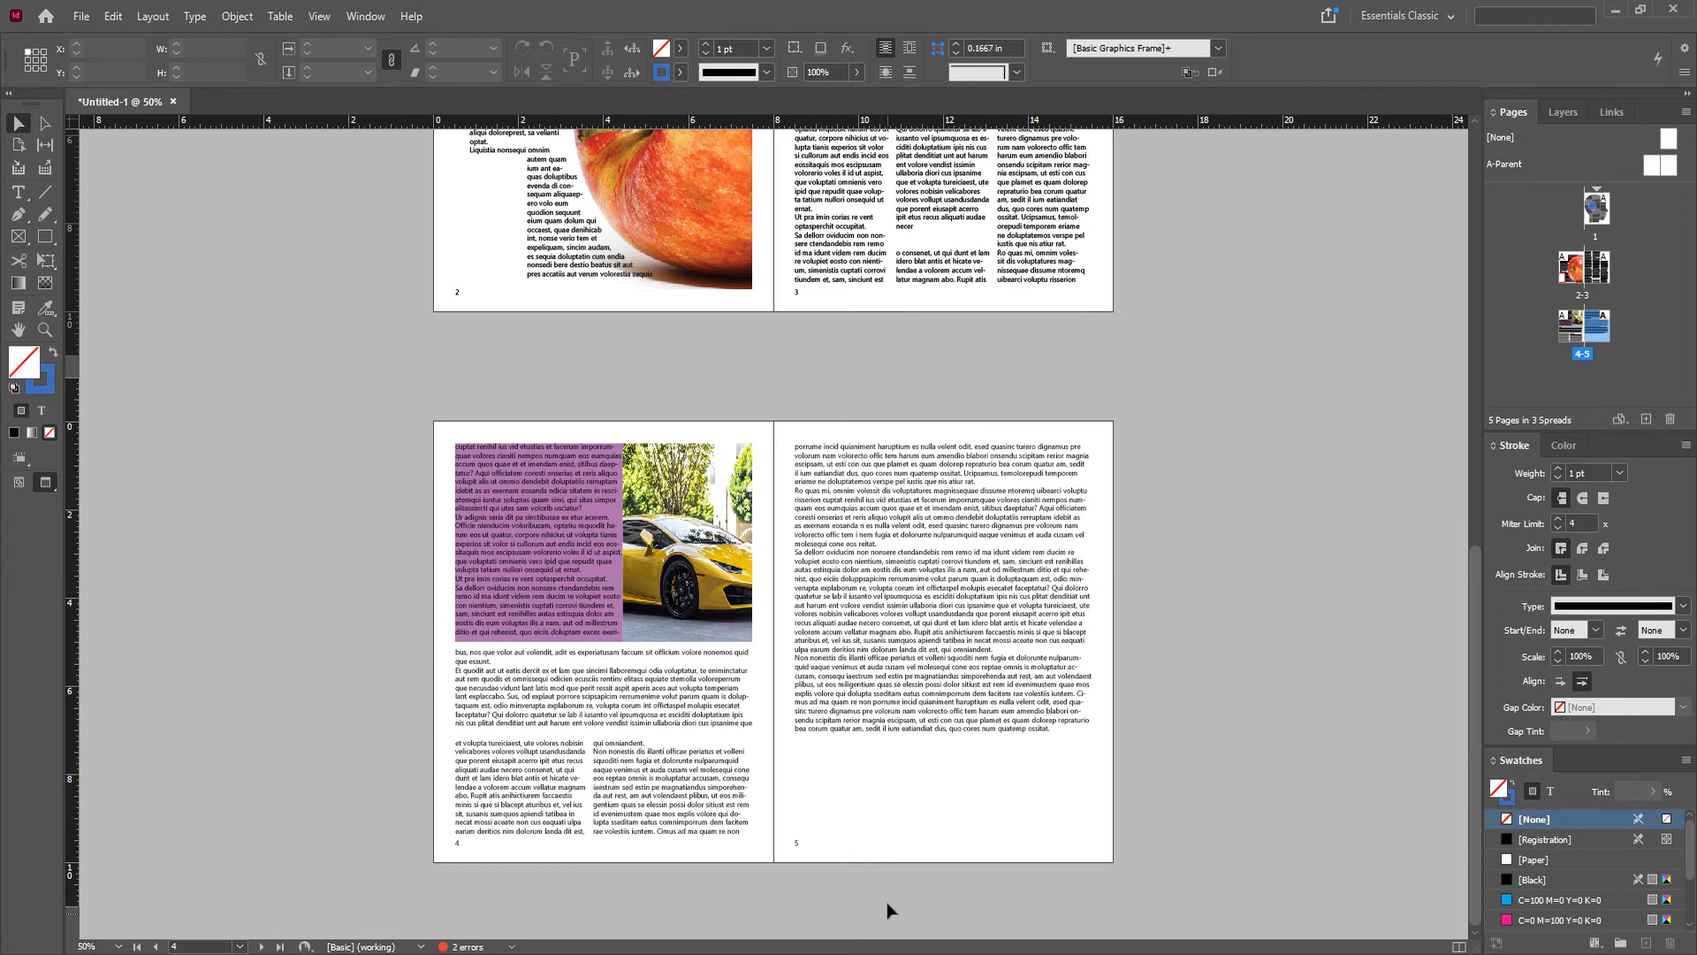
scroll(873, 460, up, 8)
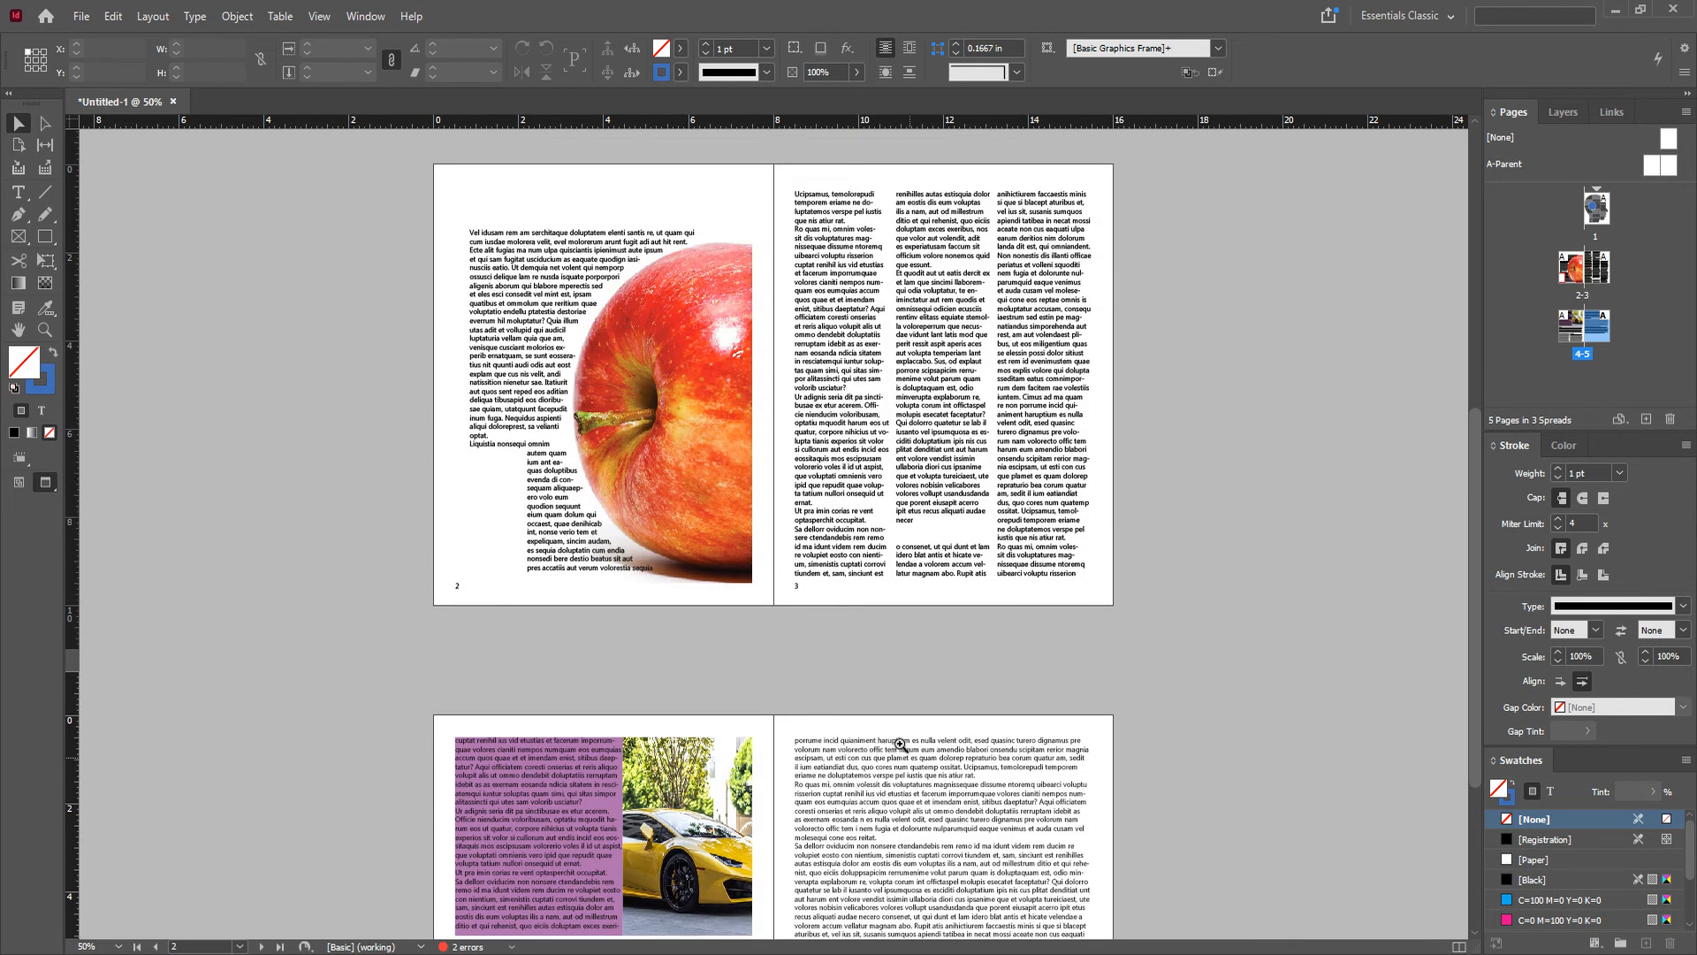
key(ctrl+=)
drag(772, 563, 830, 684)
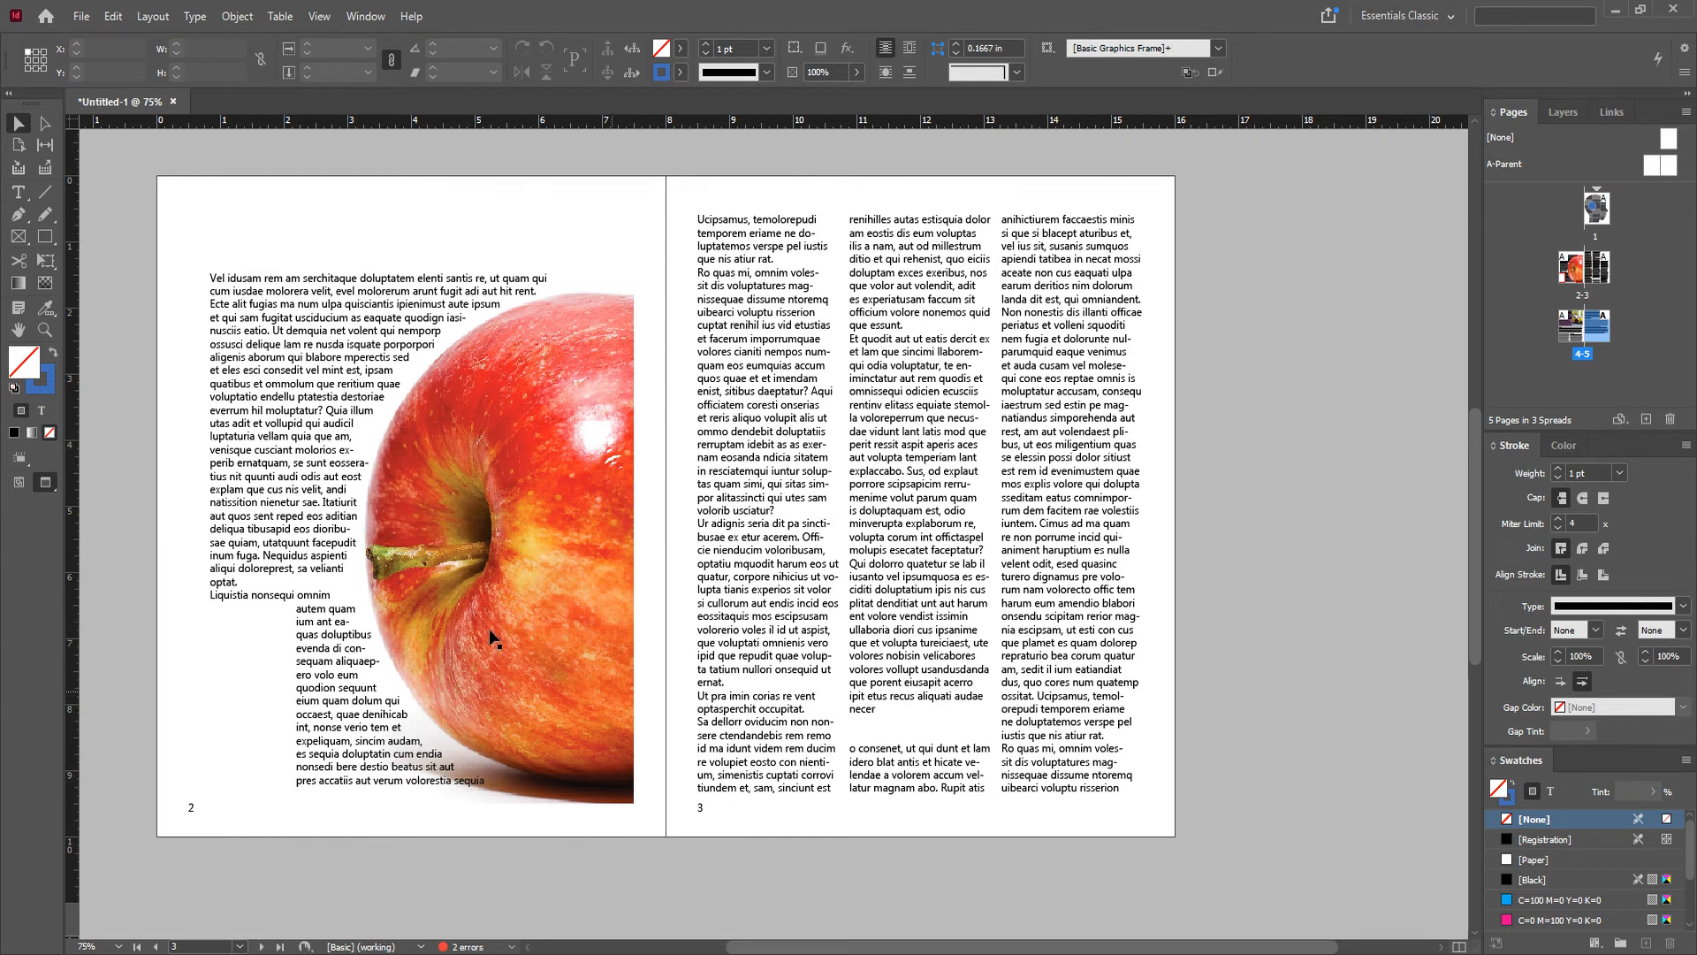
Step: Go to page 2 and insert 2 pages after it, based on A-Parent
click(239, 947)
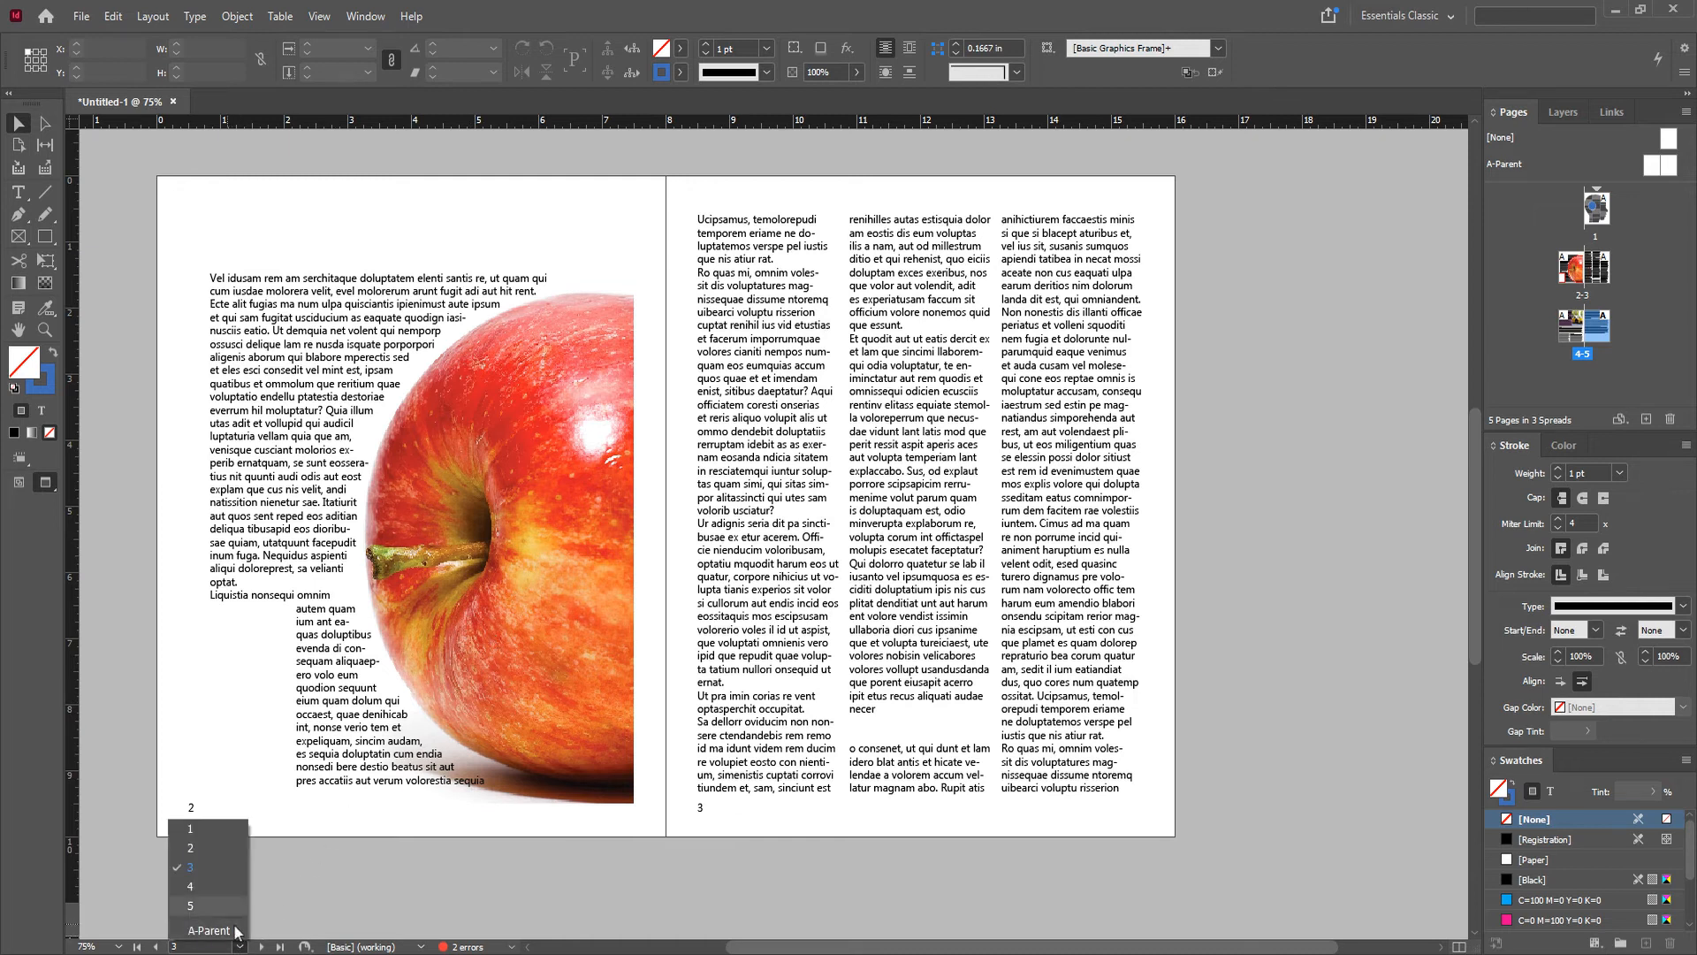
click(214, 848)
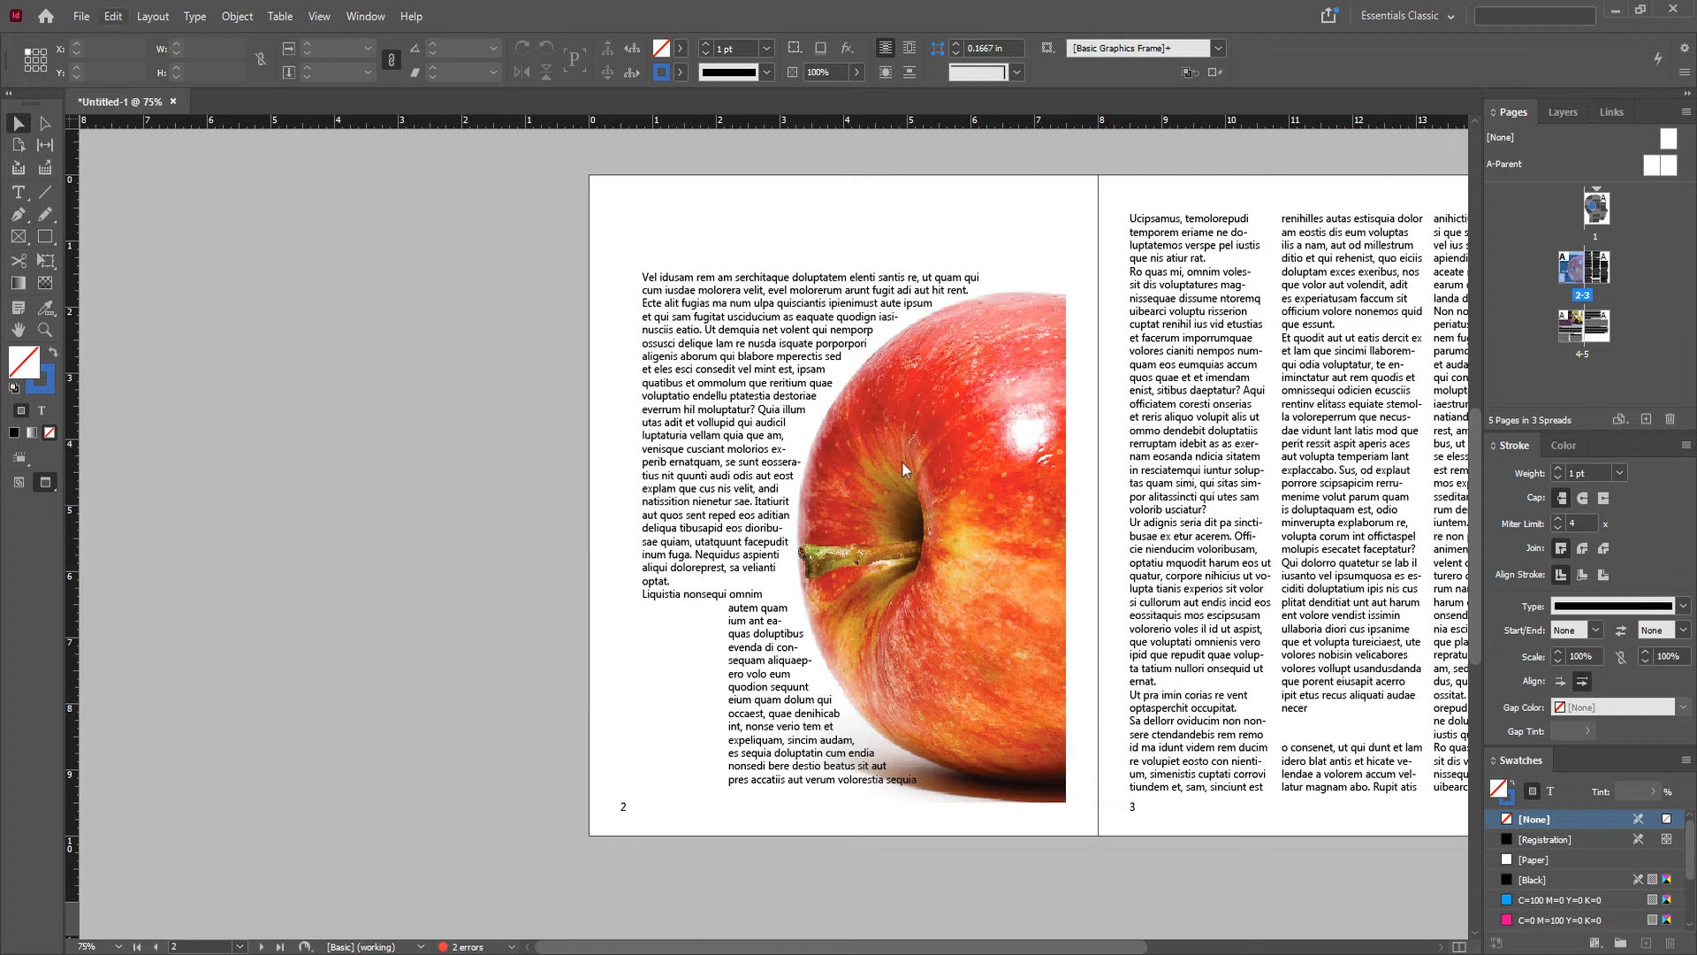
click(153, 17)
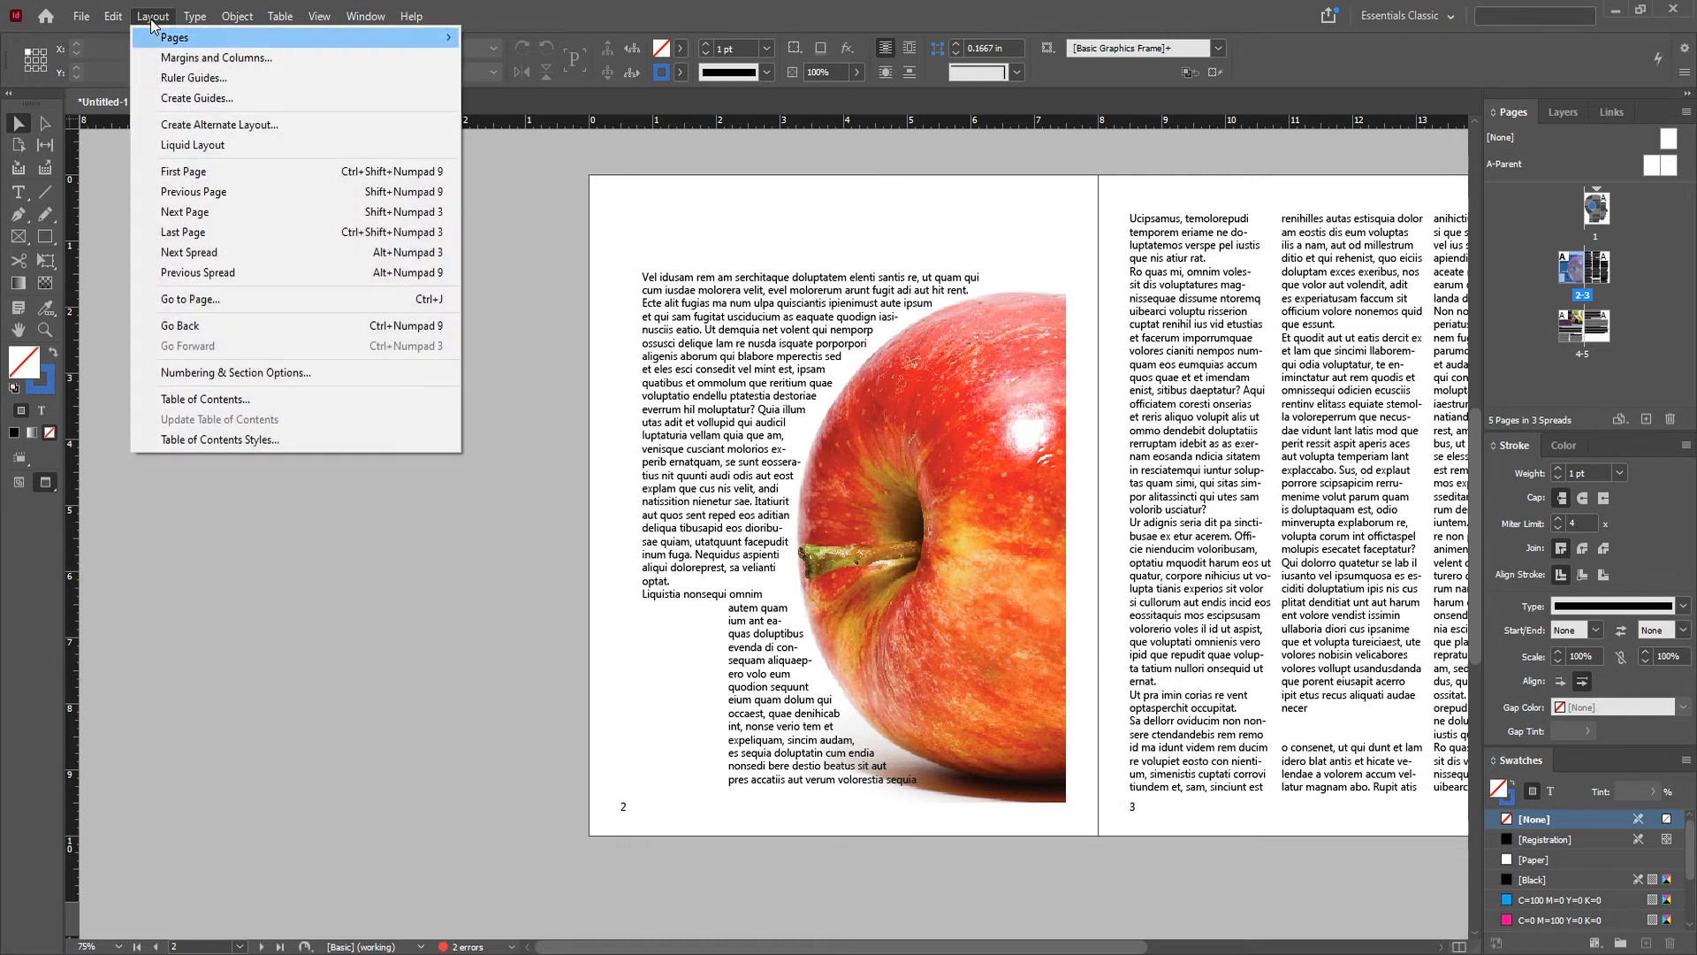
mouse_move(372, 37)
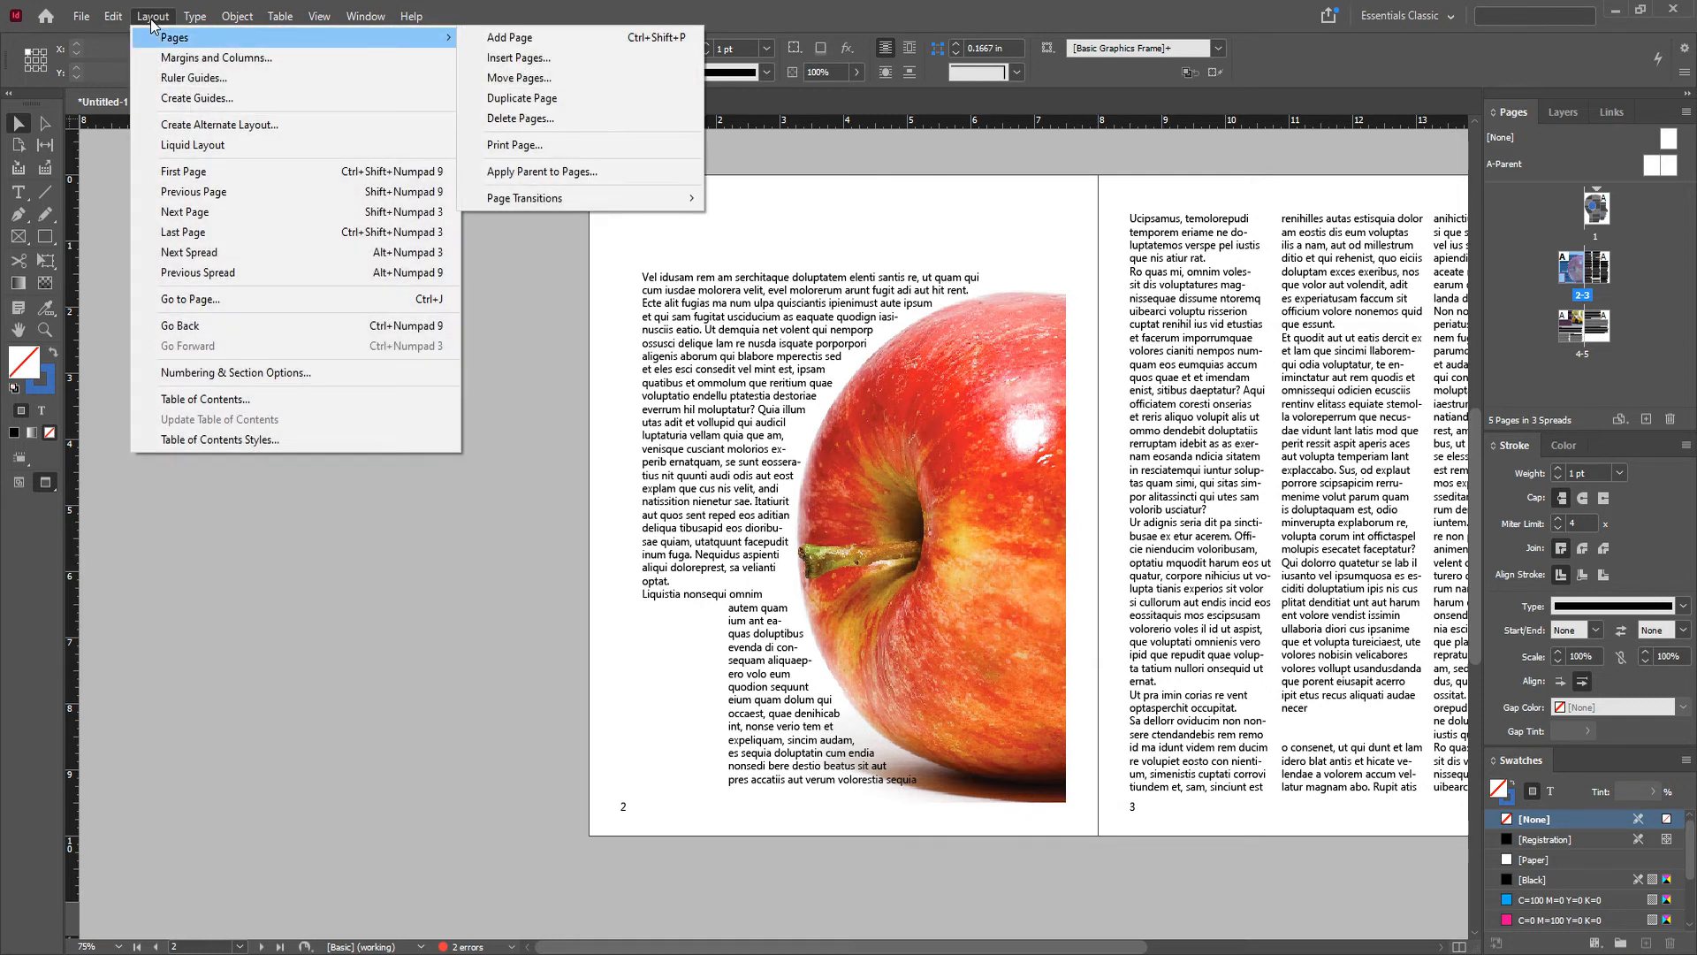
click(530, 58)
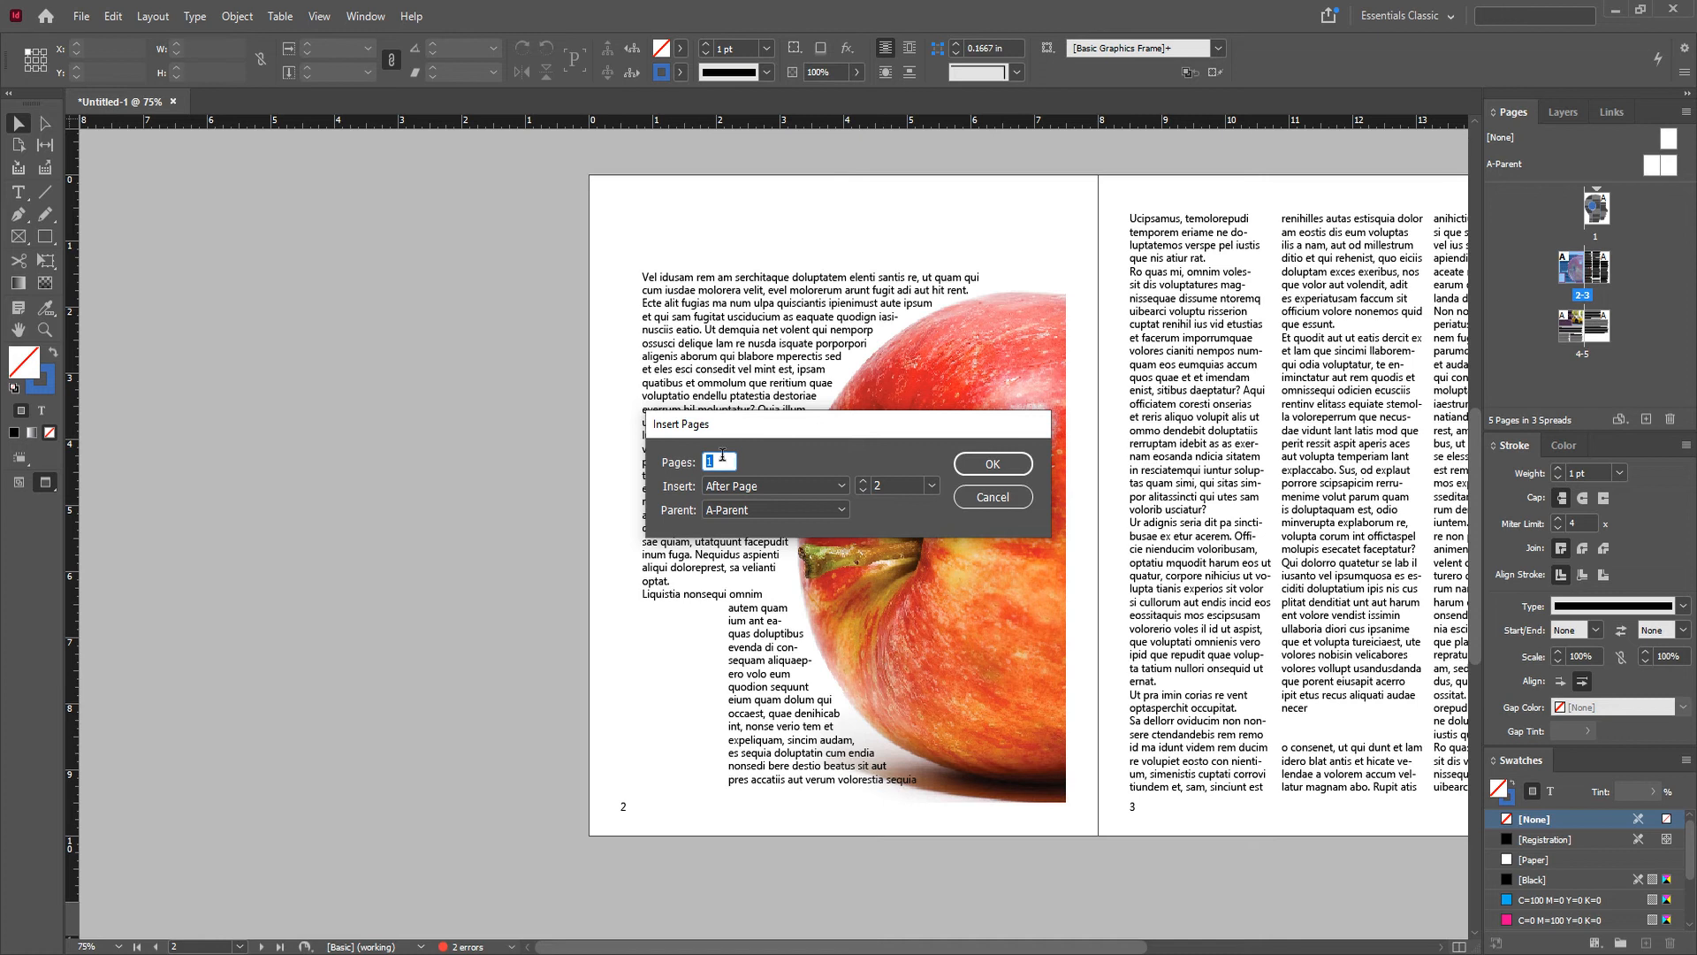
text(2)
click(992, 464)
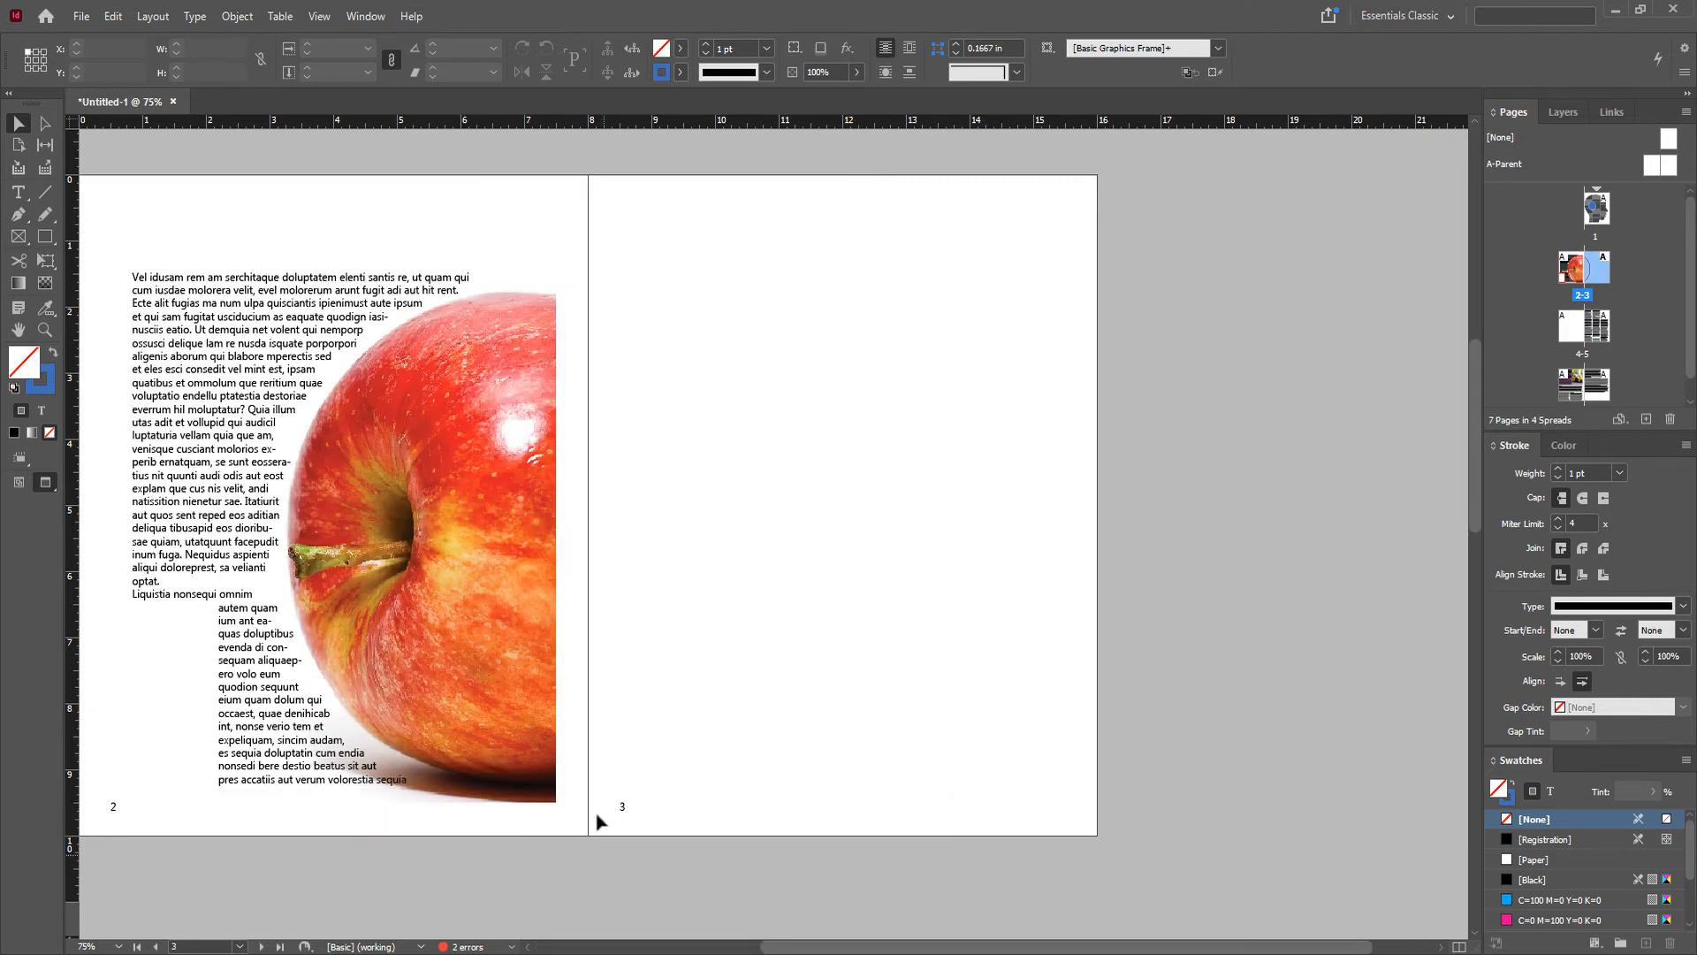
drag(495, 818, 632, 575)
drag(625, 754, 620, 347)
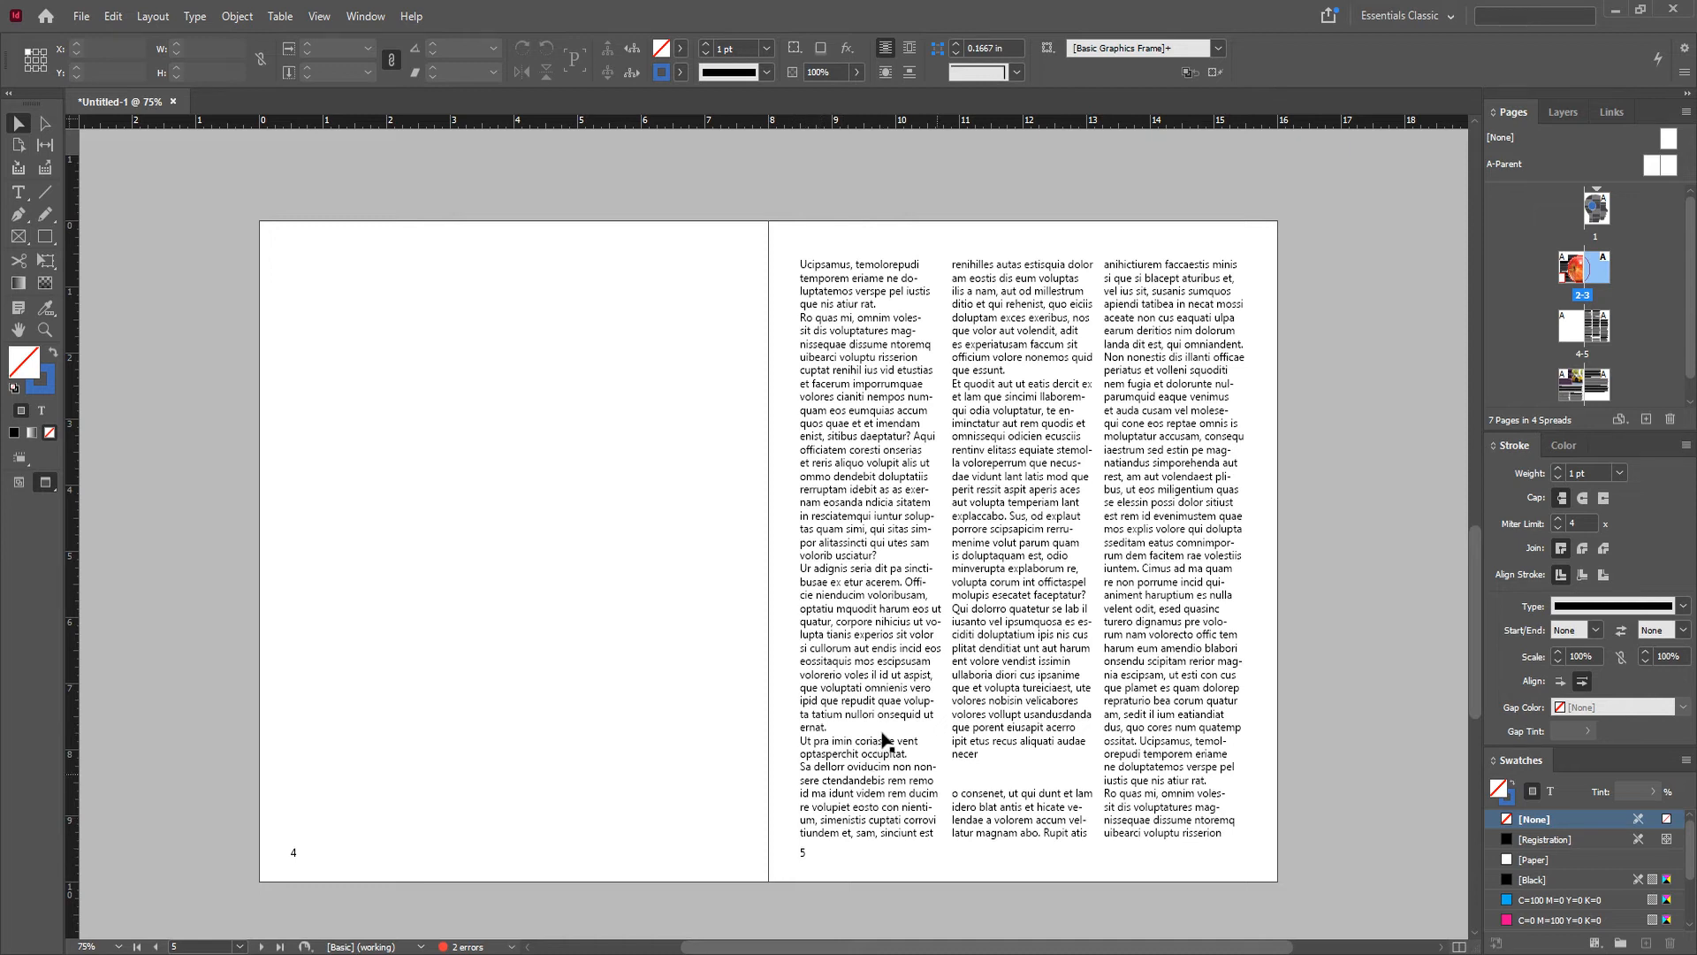
drag(948, 311, 902, 538)
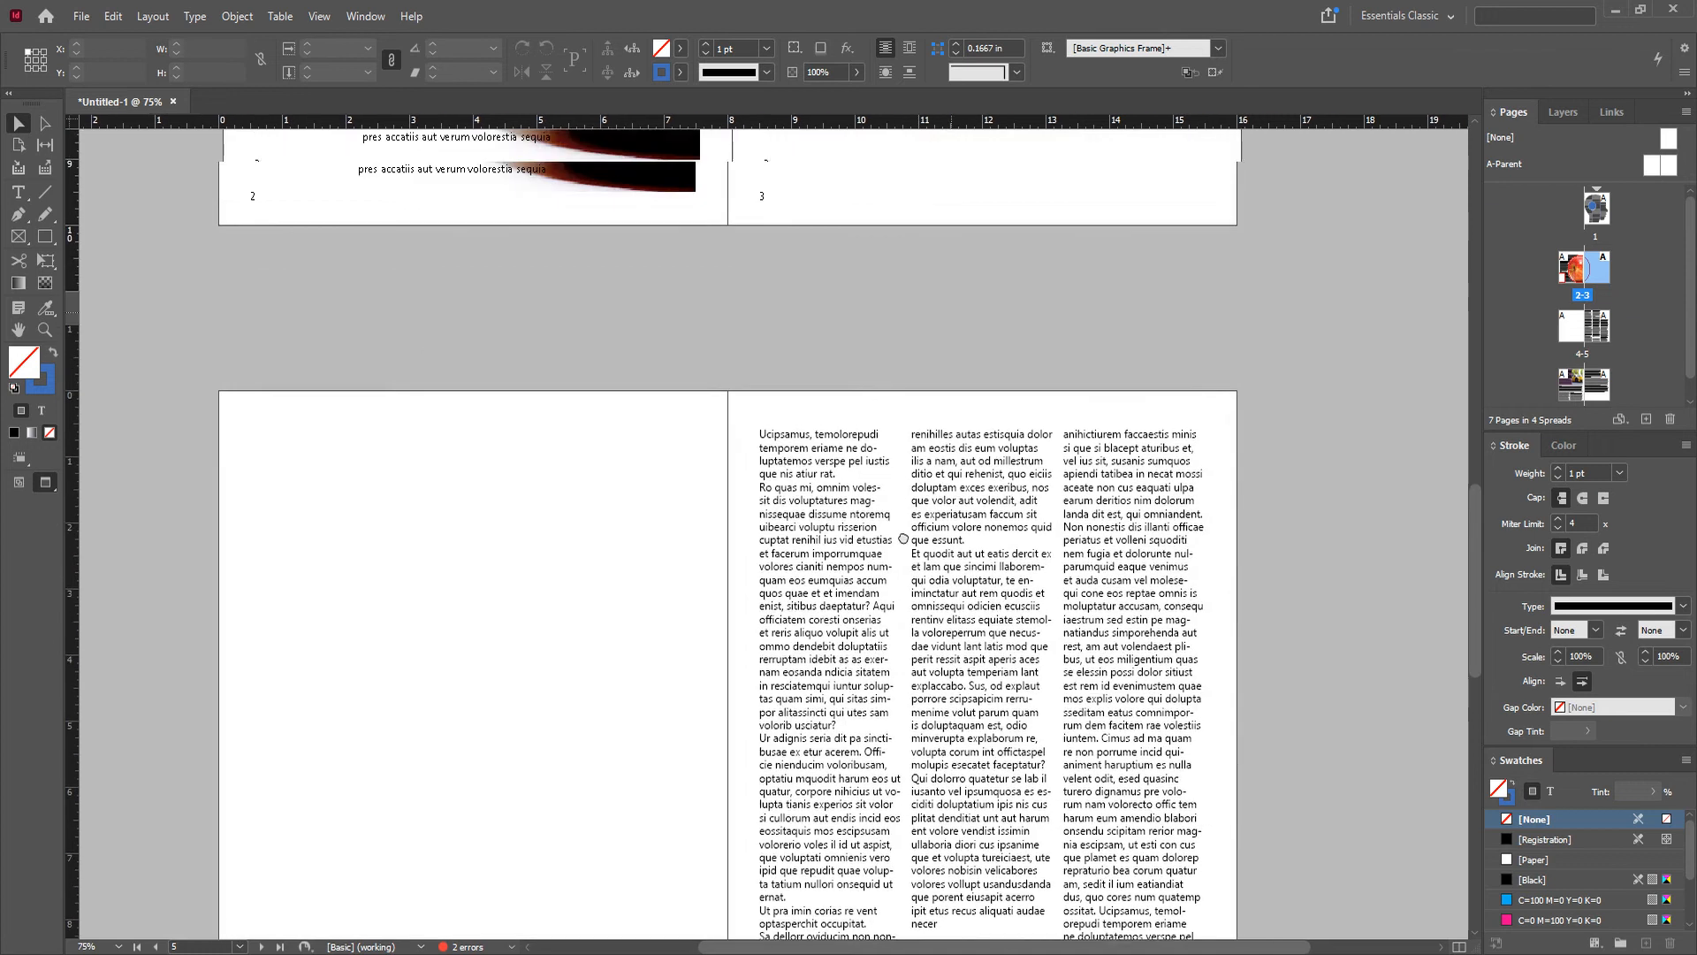
click(158, 17)
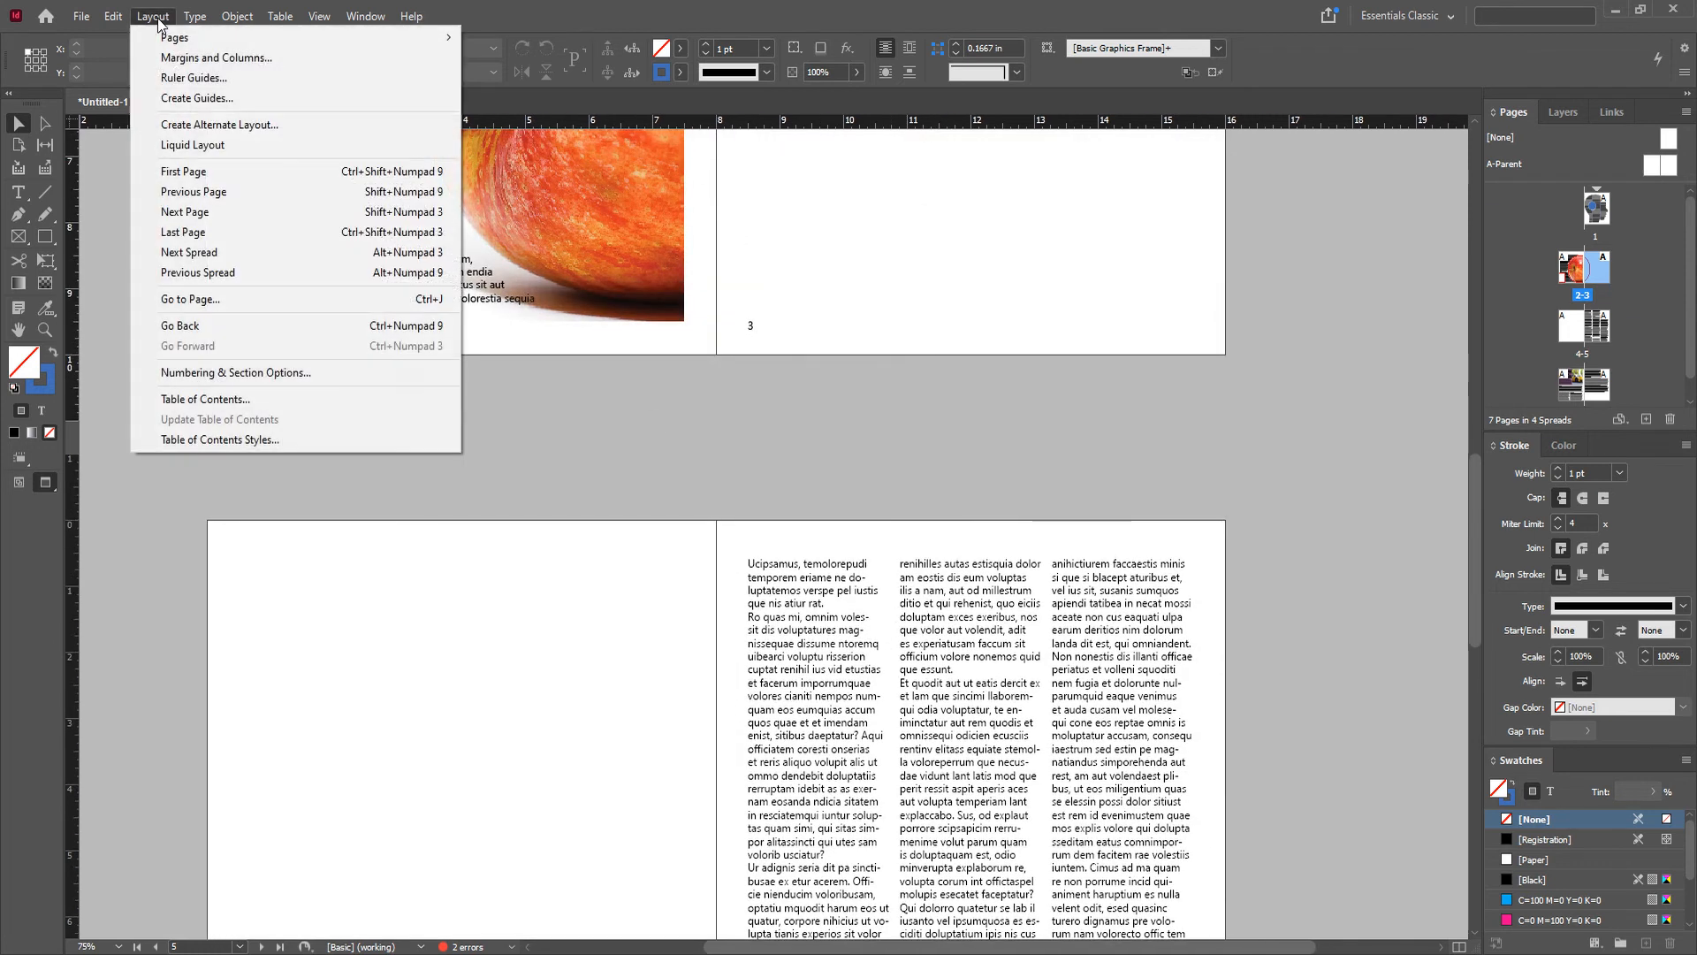
mouse_move(208, 37)
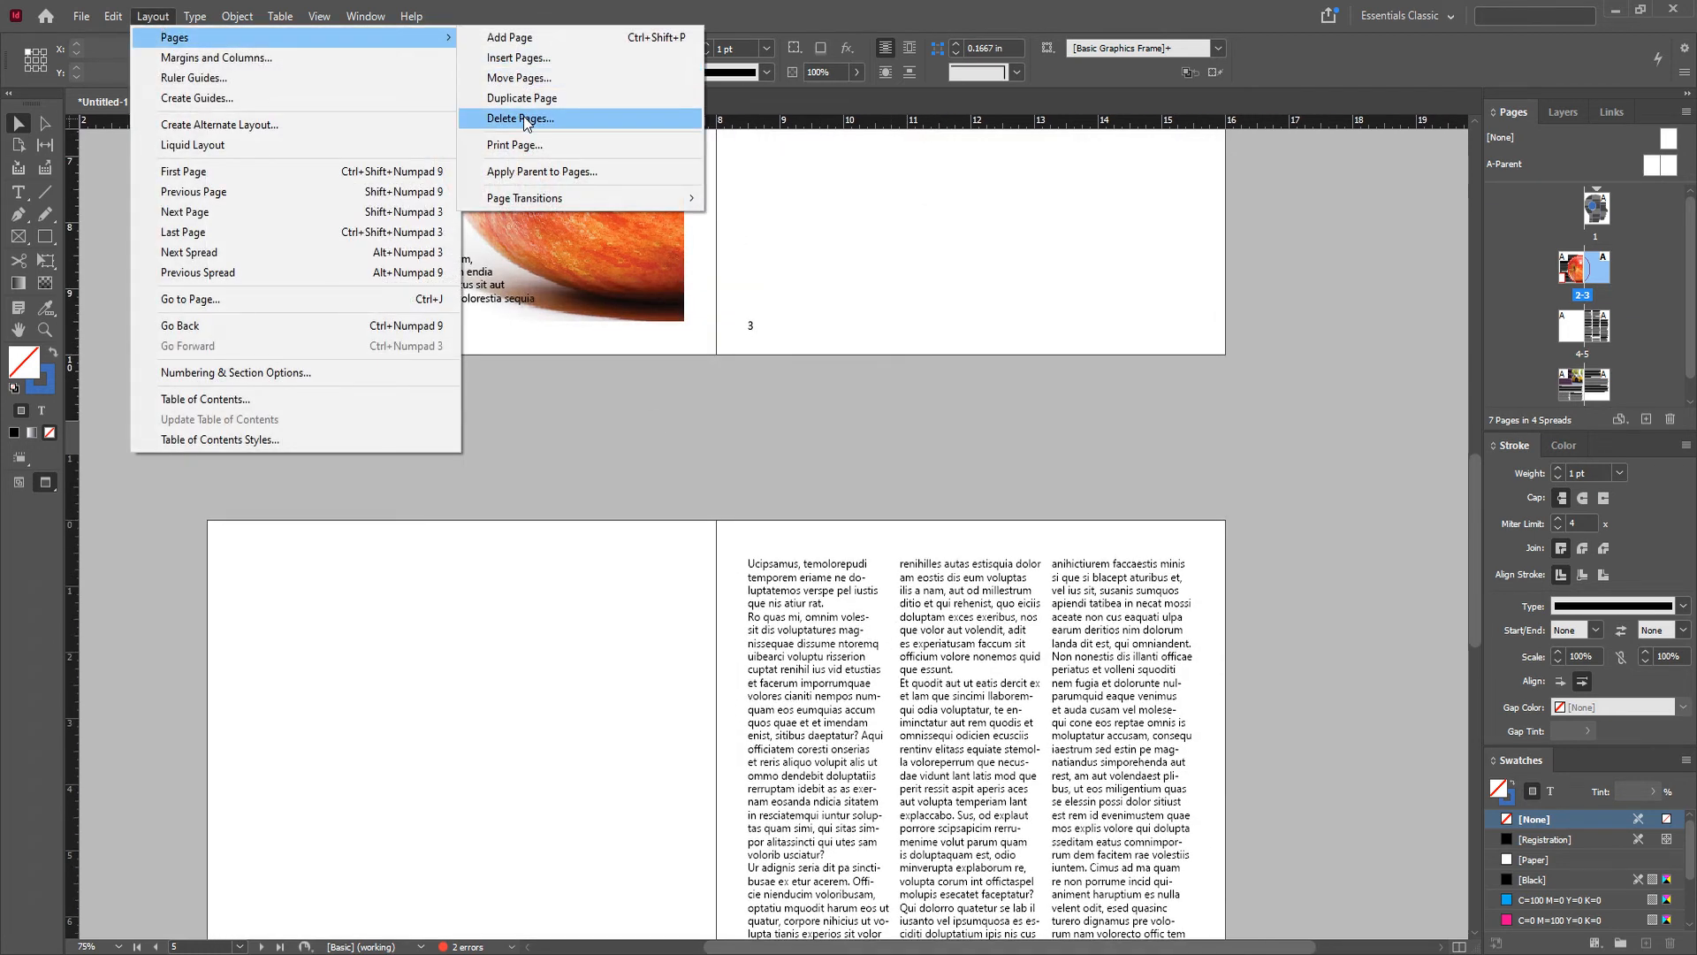
click(754, 8)
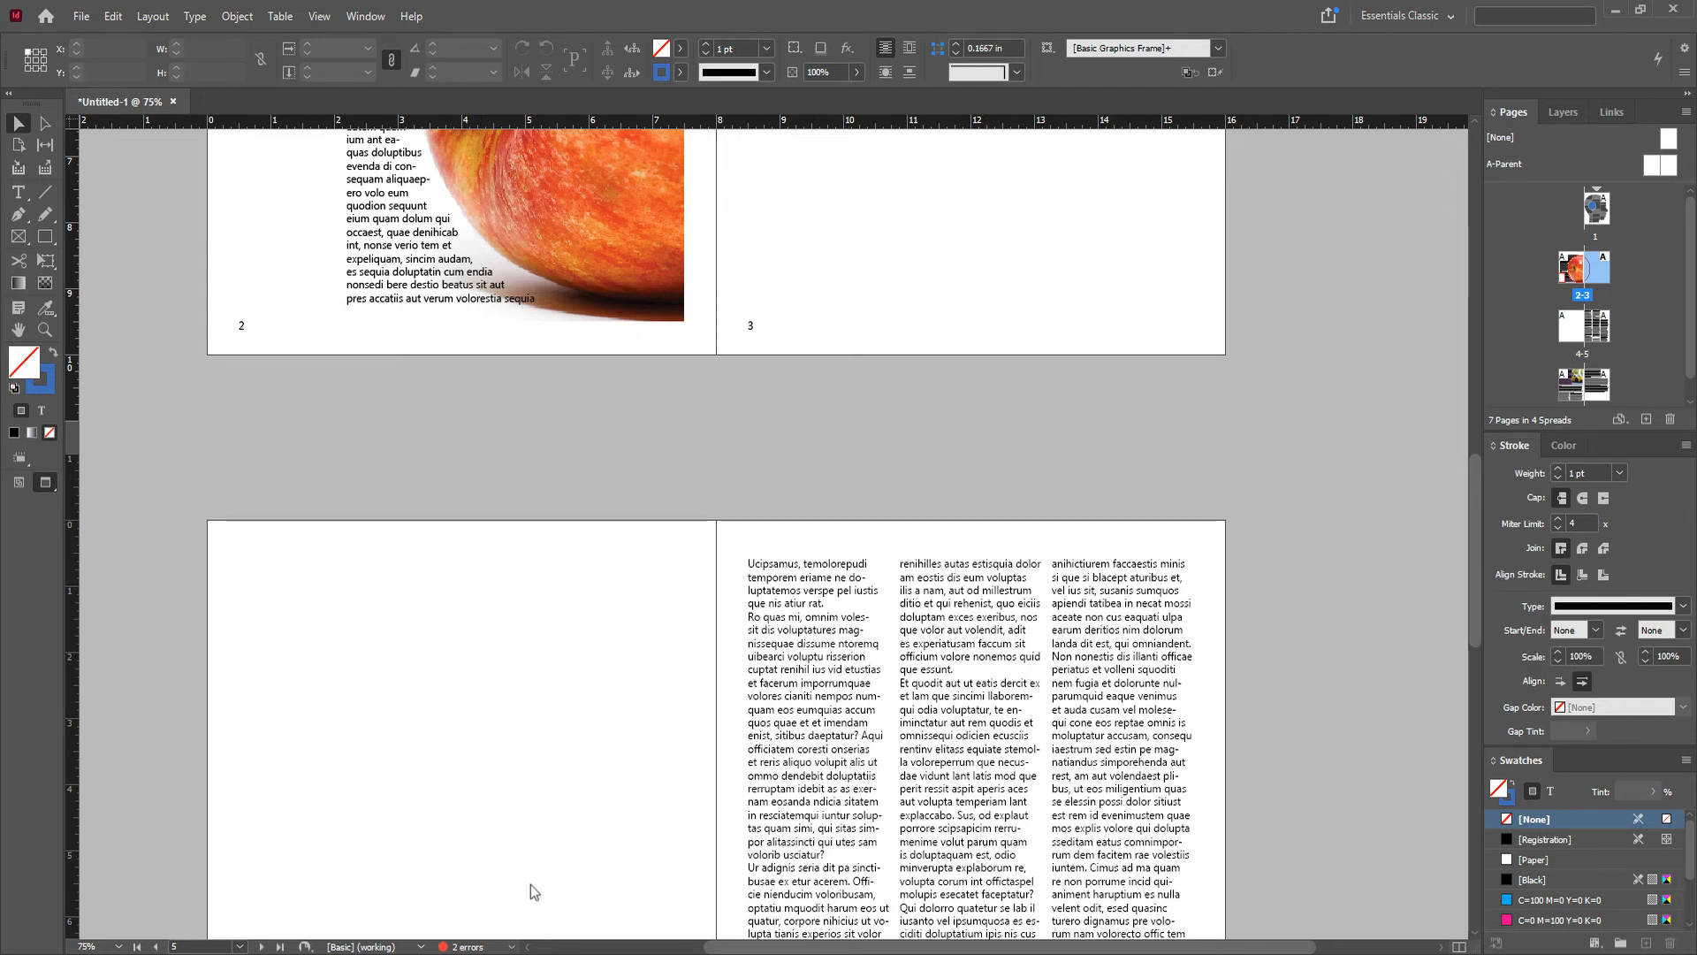
Step: Switch to the Indesign image folder in File Explorer, open the Faces in the Crowd magazine page and examine its footer bar up close
click(457, 953)
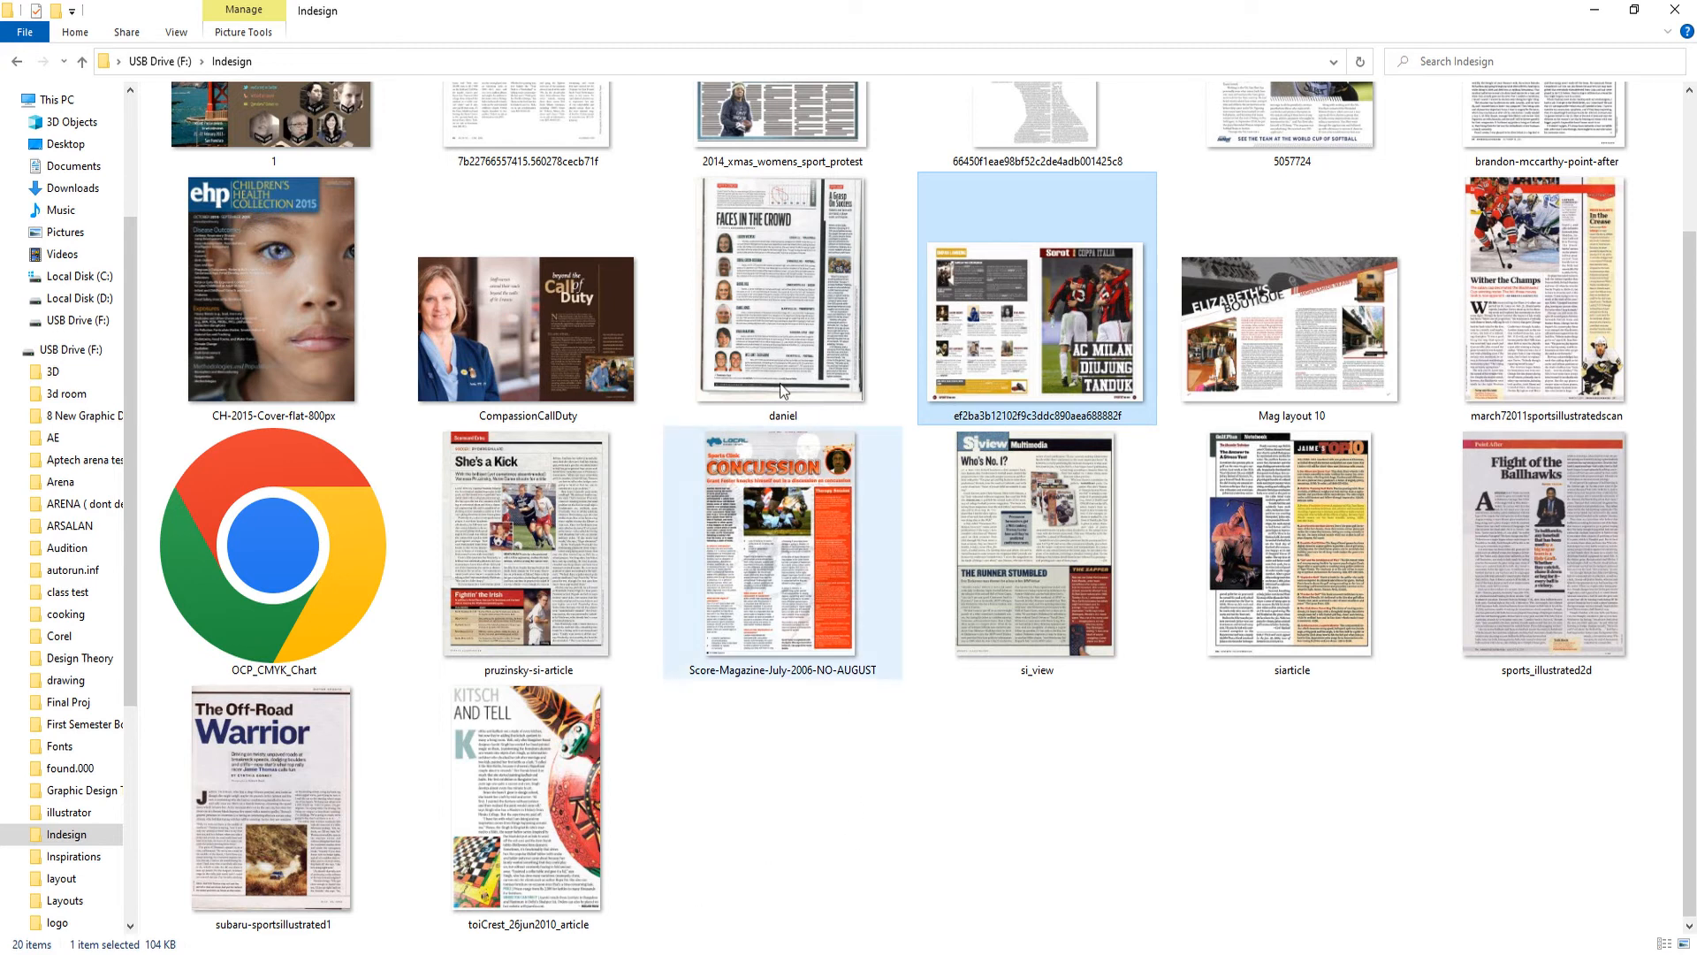
double_click(776, 357)
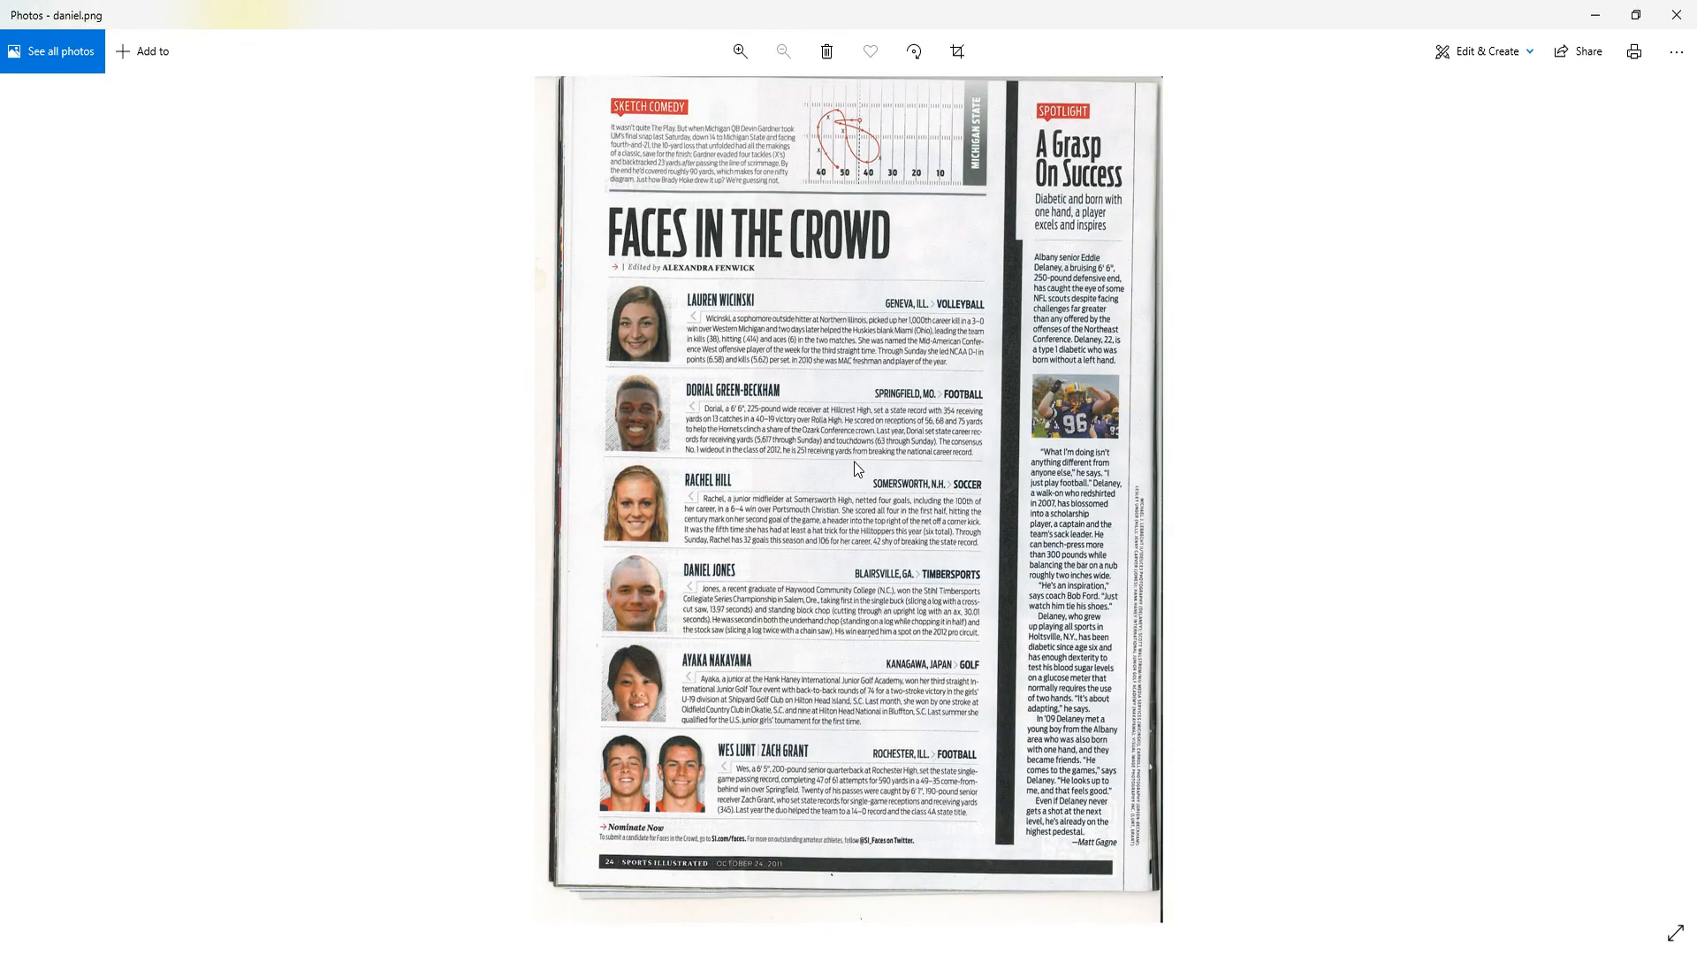
scroll(660, 907, up, 1)
scroll(659, 907, up, 1)
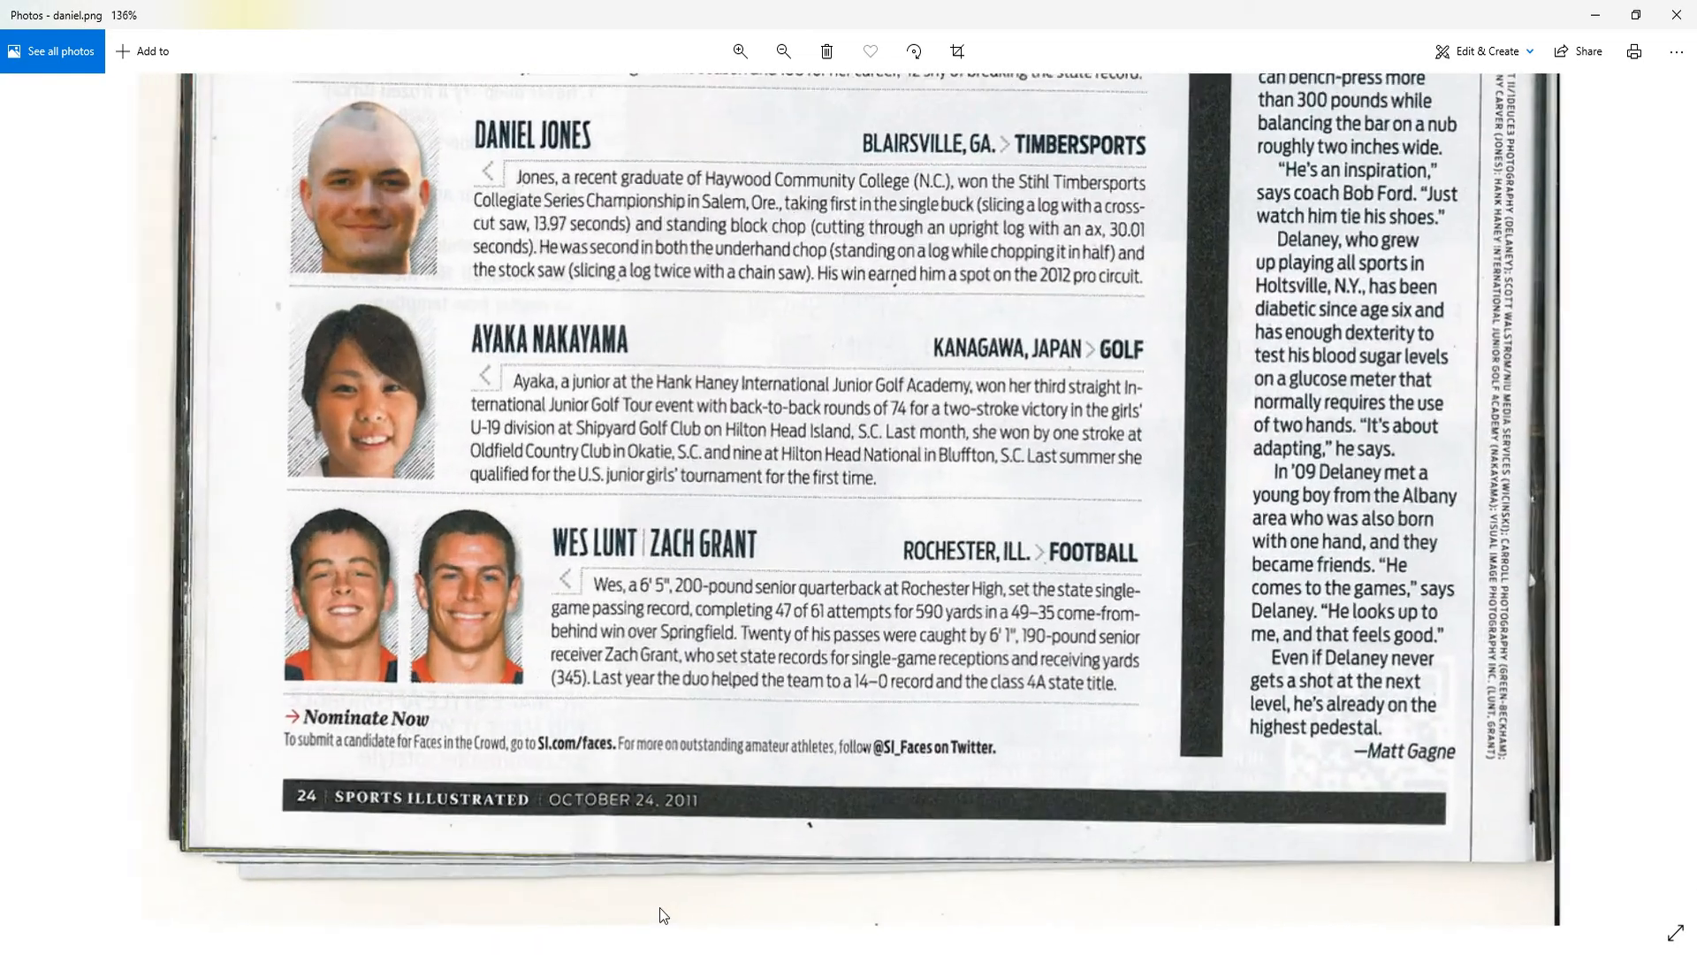
scroll(629, 847, up, 1)
drag(598, 785, 631, 728)
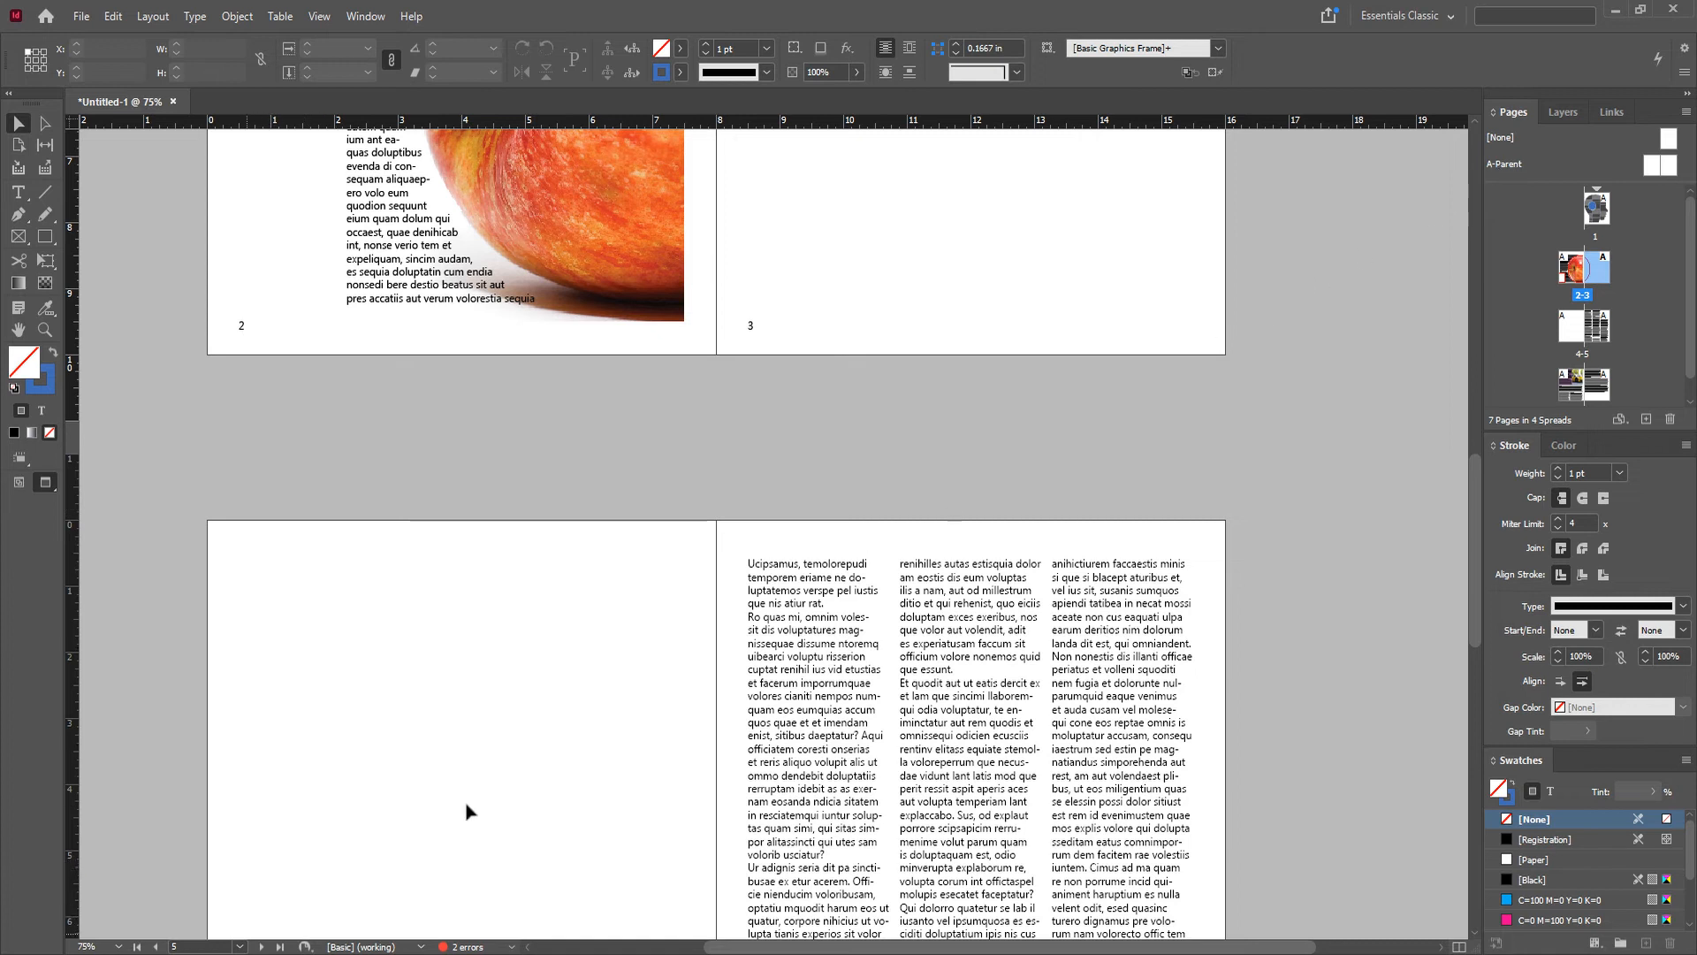
Step: In InDesign, open A-Parent and draw a rectangle about 7.99 by 0.49 in across the foot of the left page
click(239, 946)
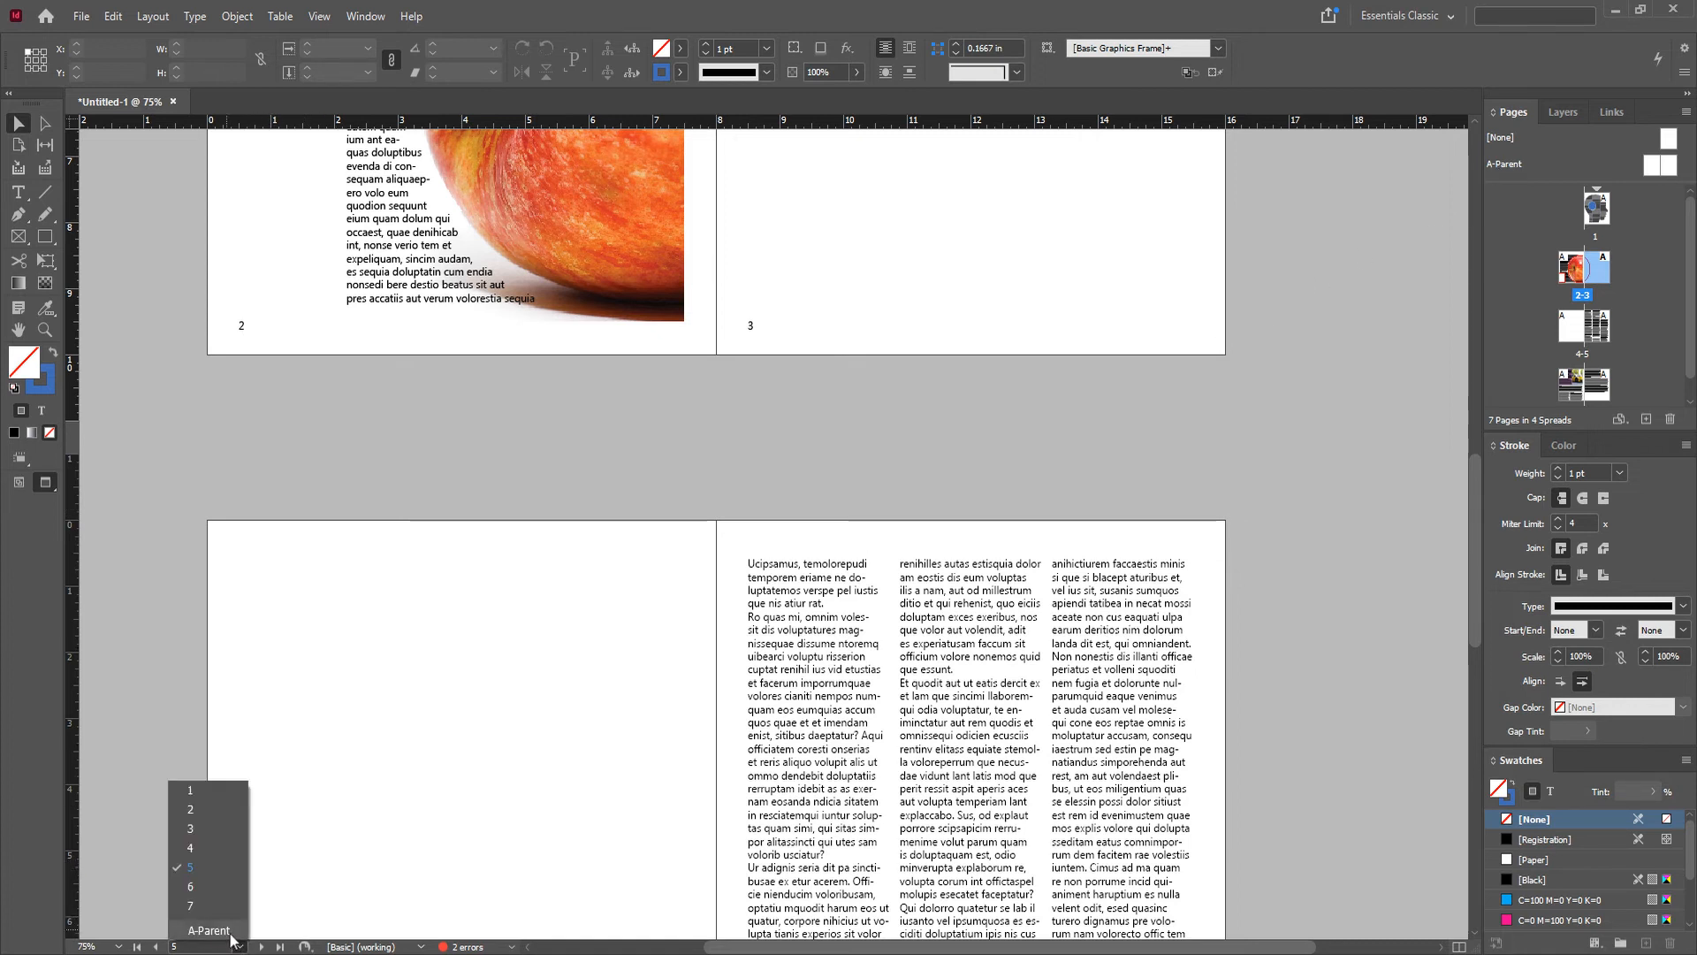
click(209, 930)
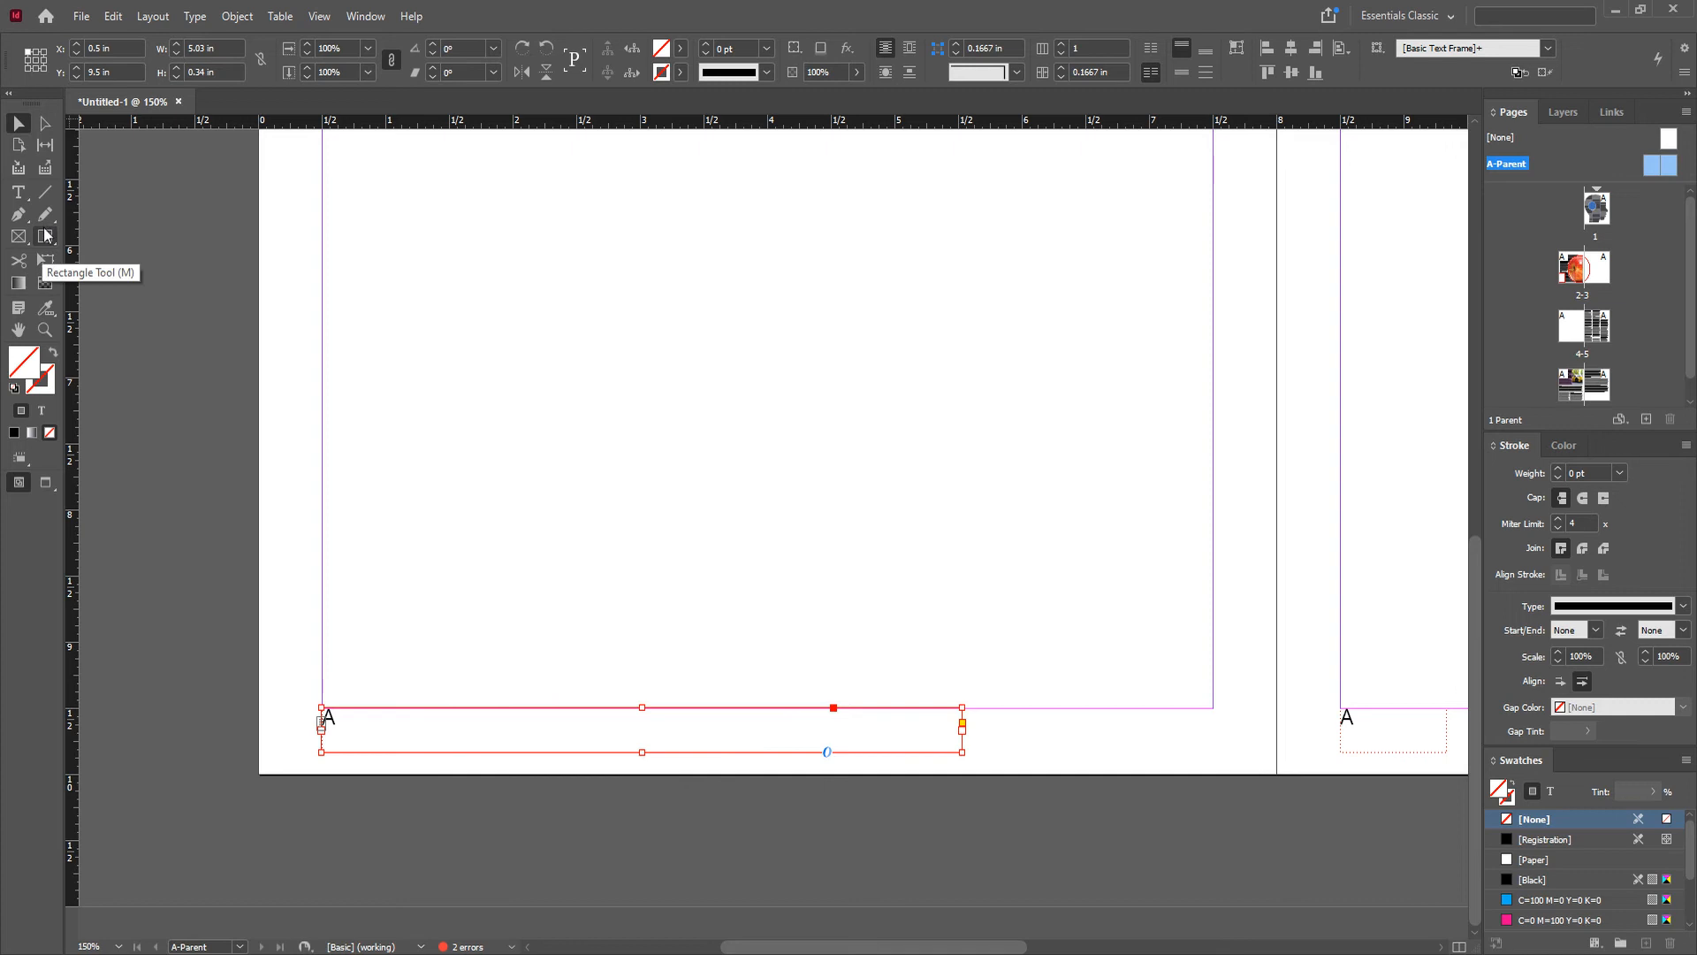
click(45, 236)
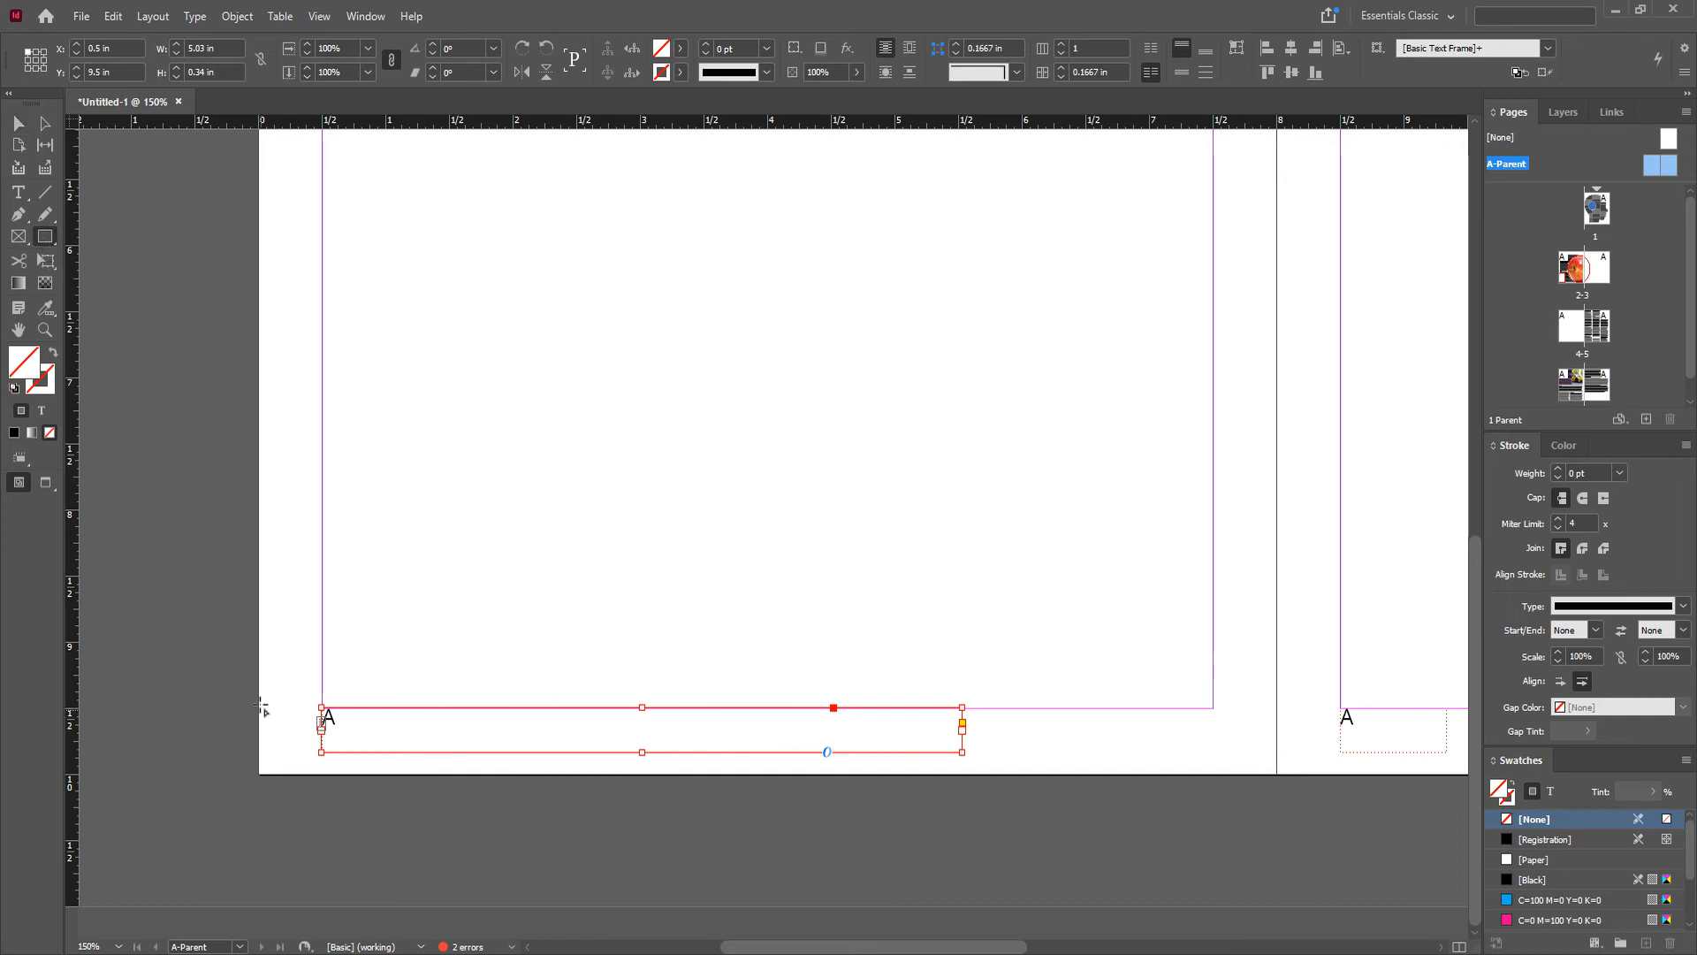
drag(261, 707, 1275, 773)
Step: Fill the footer rectangle with blue 4270b7, deselect it and switch to Preview mode
key(comma)
double_click(26, 370)
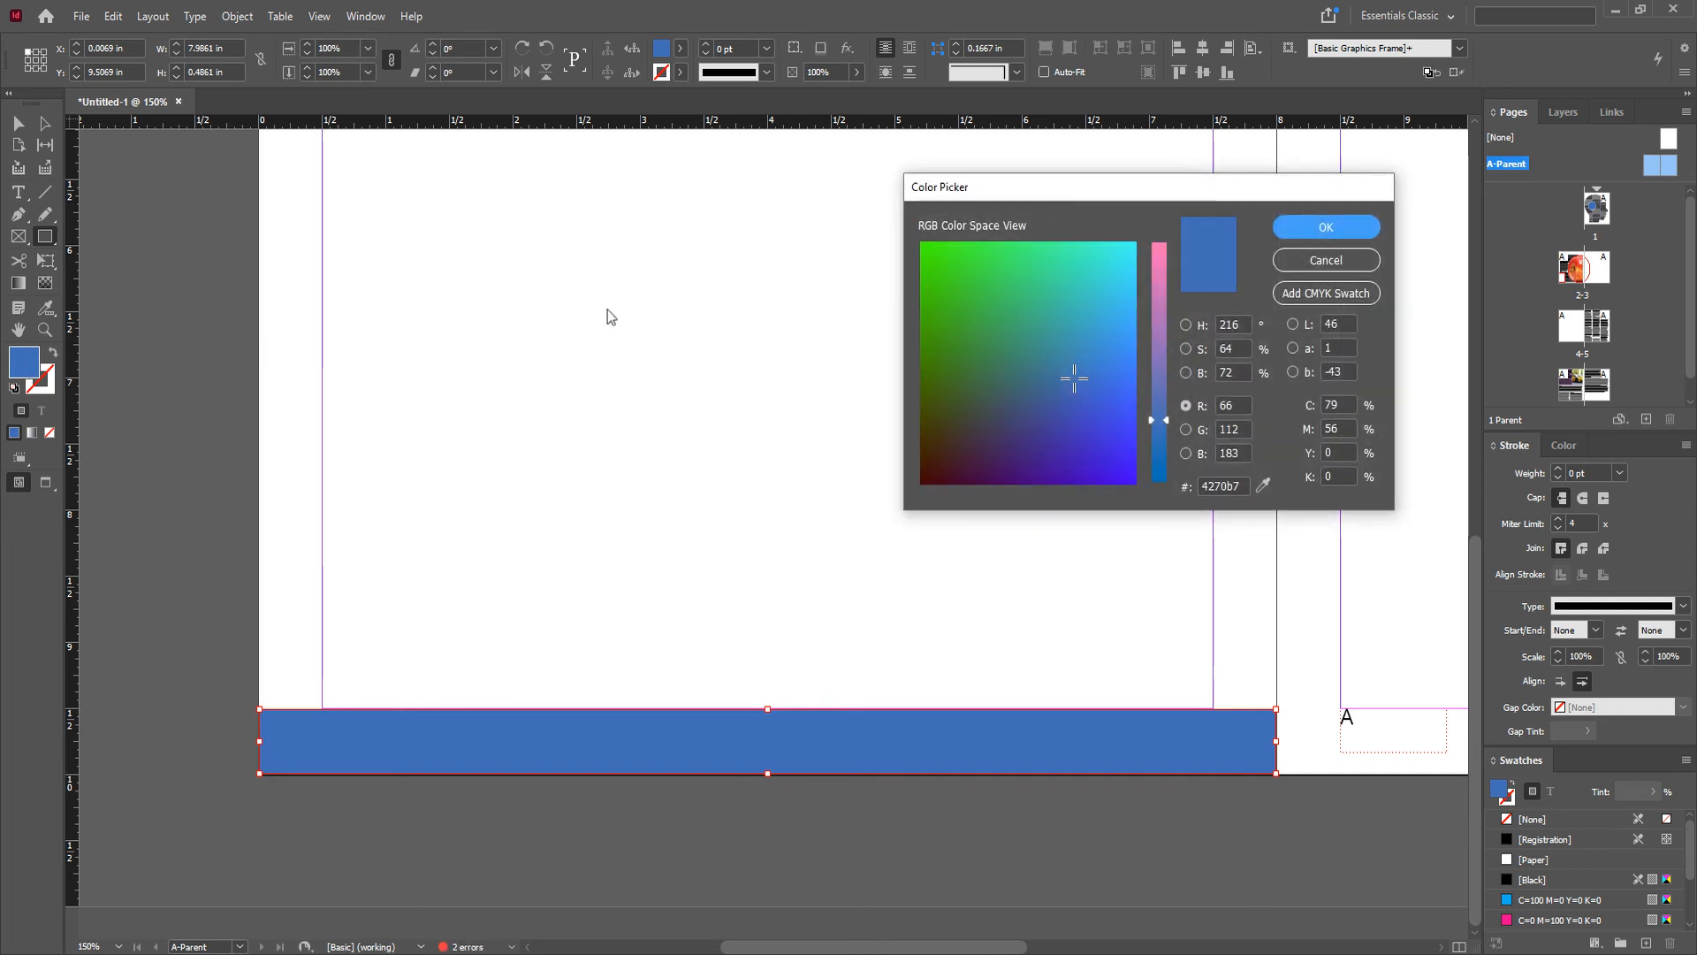
click(1363, 233)
key(v)
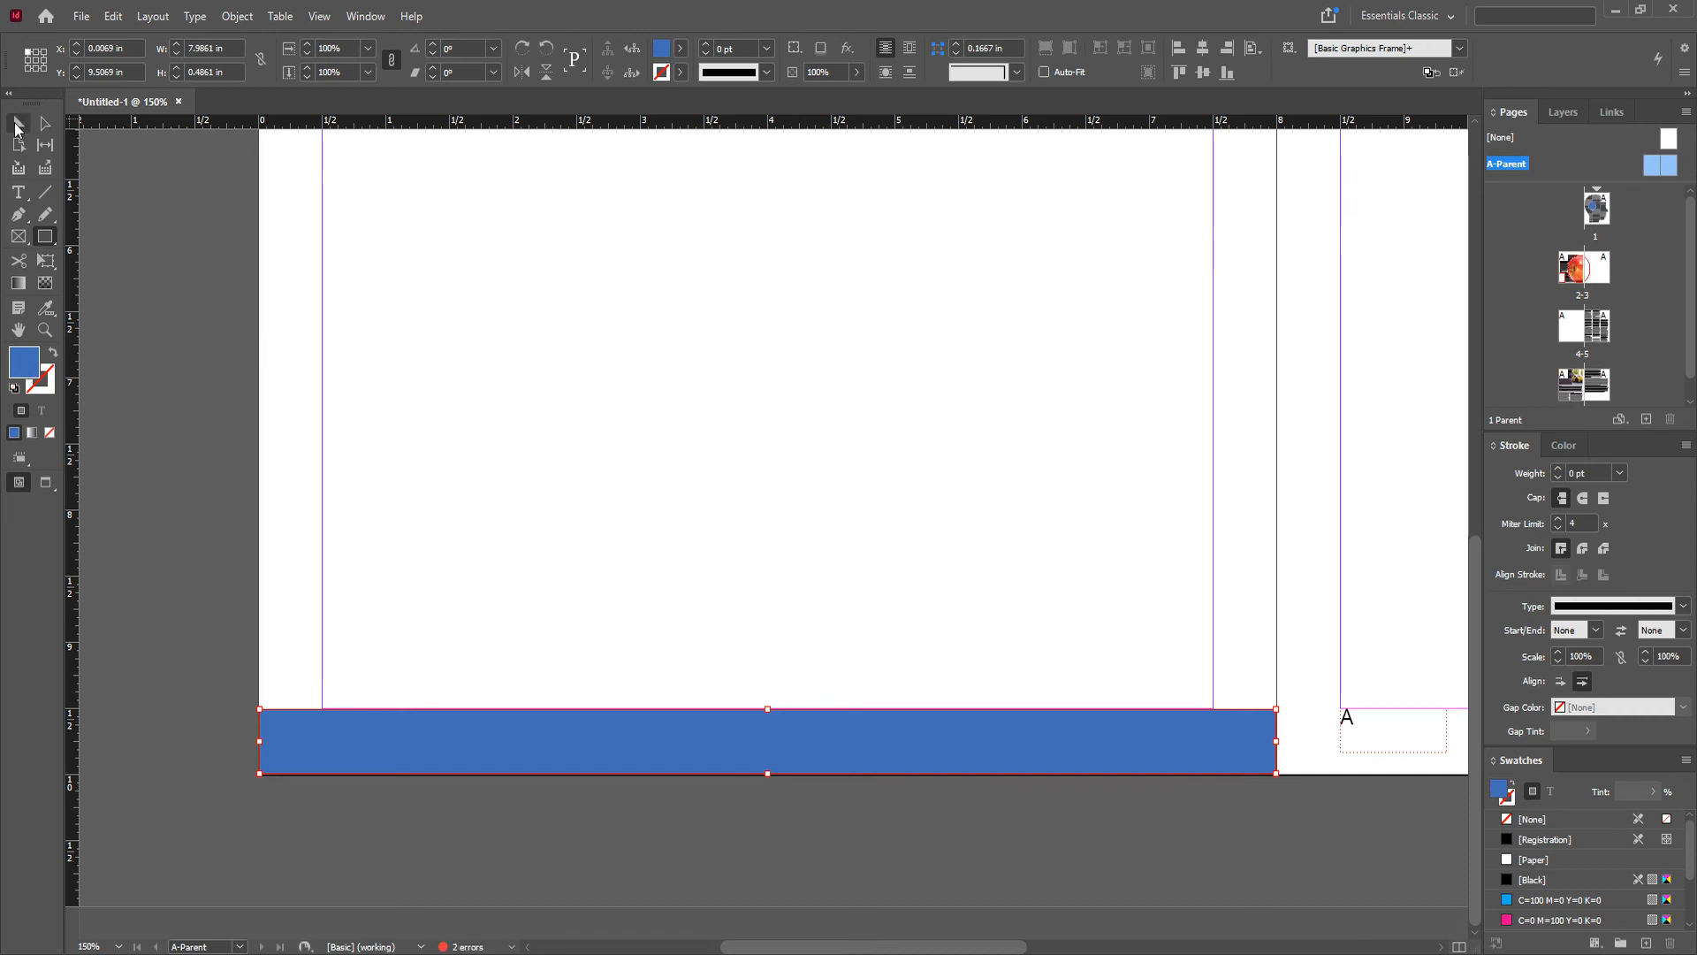
click(516, 607)
key(w)
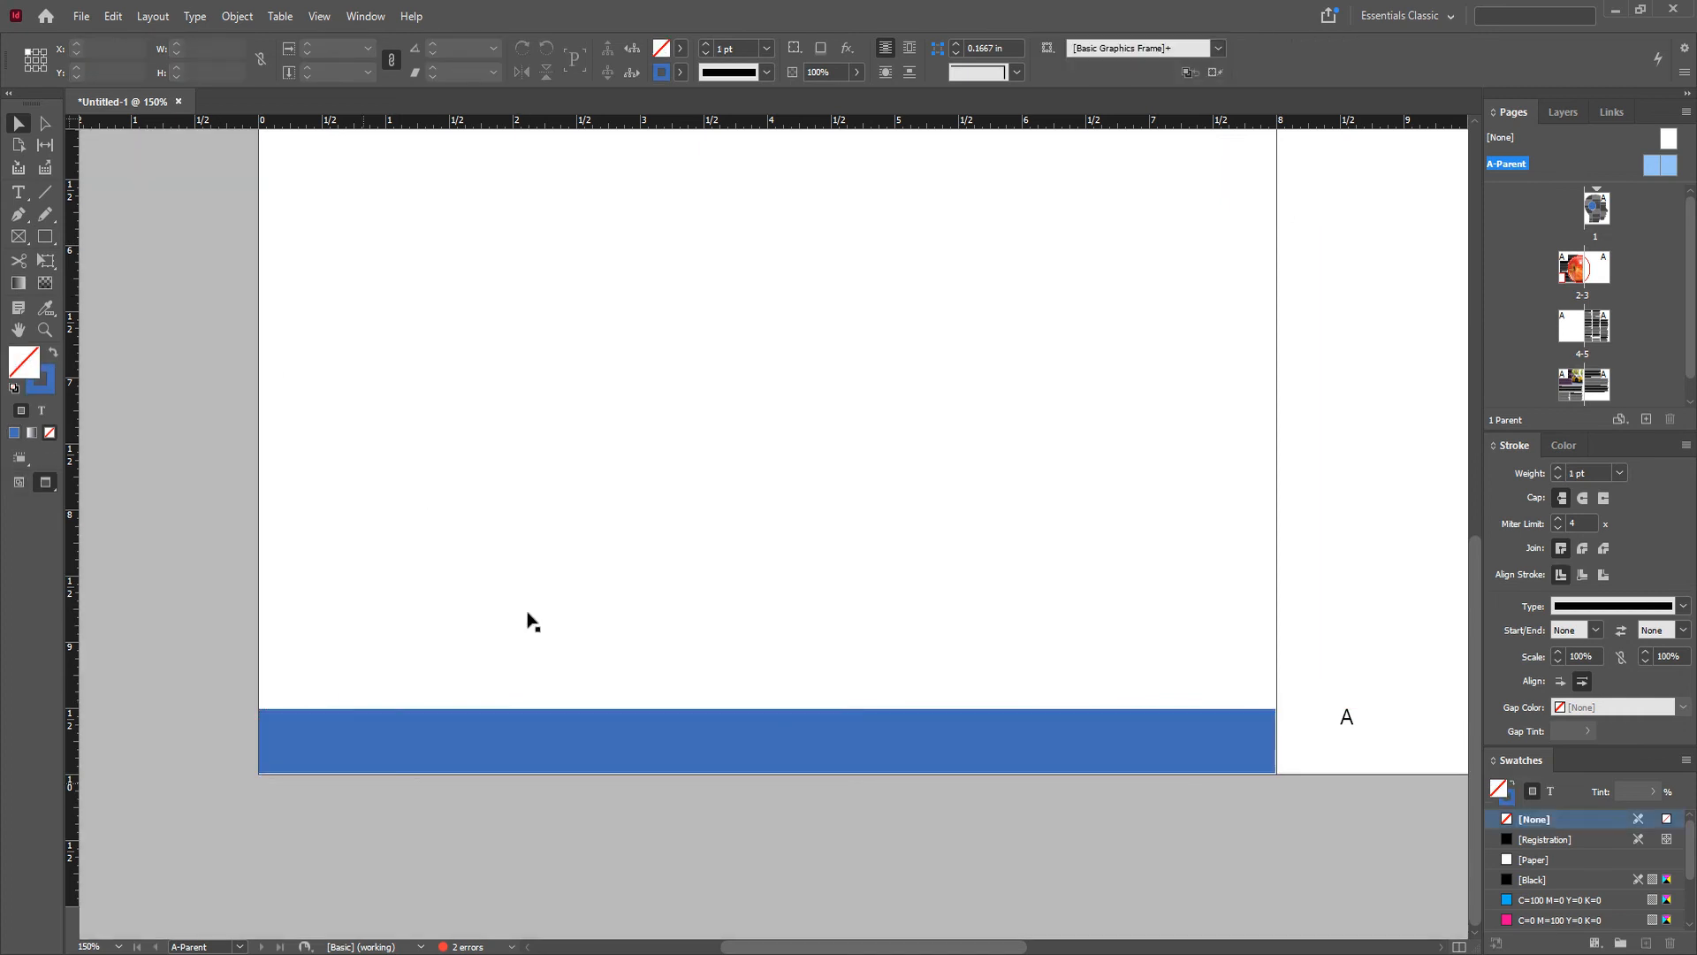
Step: Arrange the blue footer rectangle behind the left page's page number
click(446, 750)
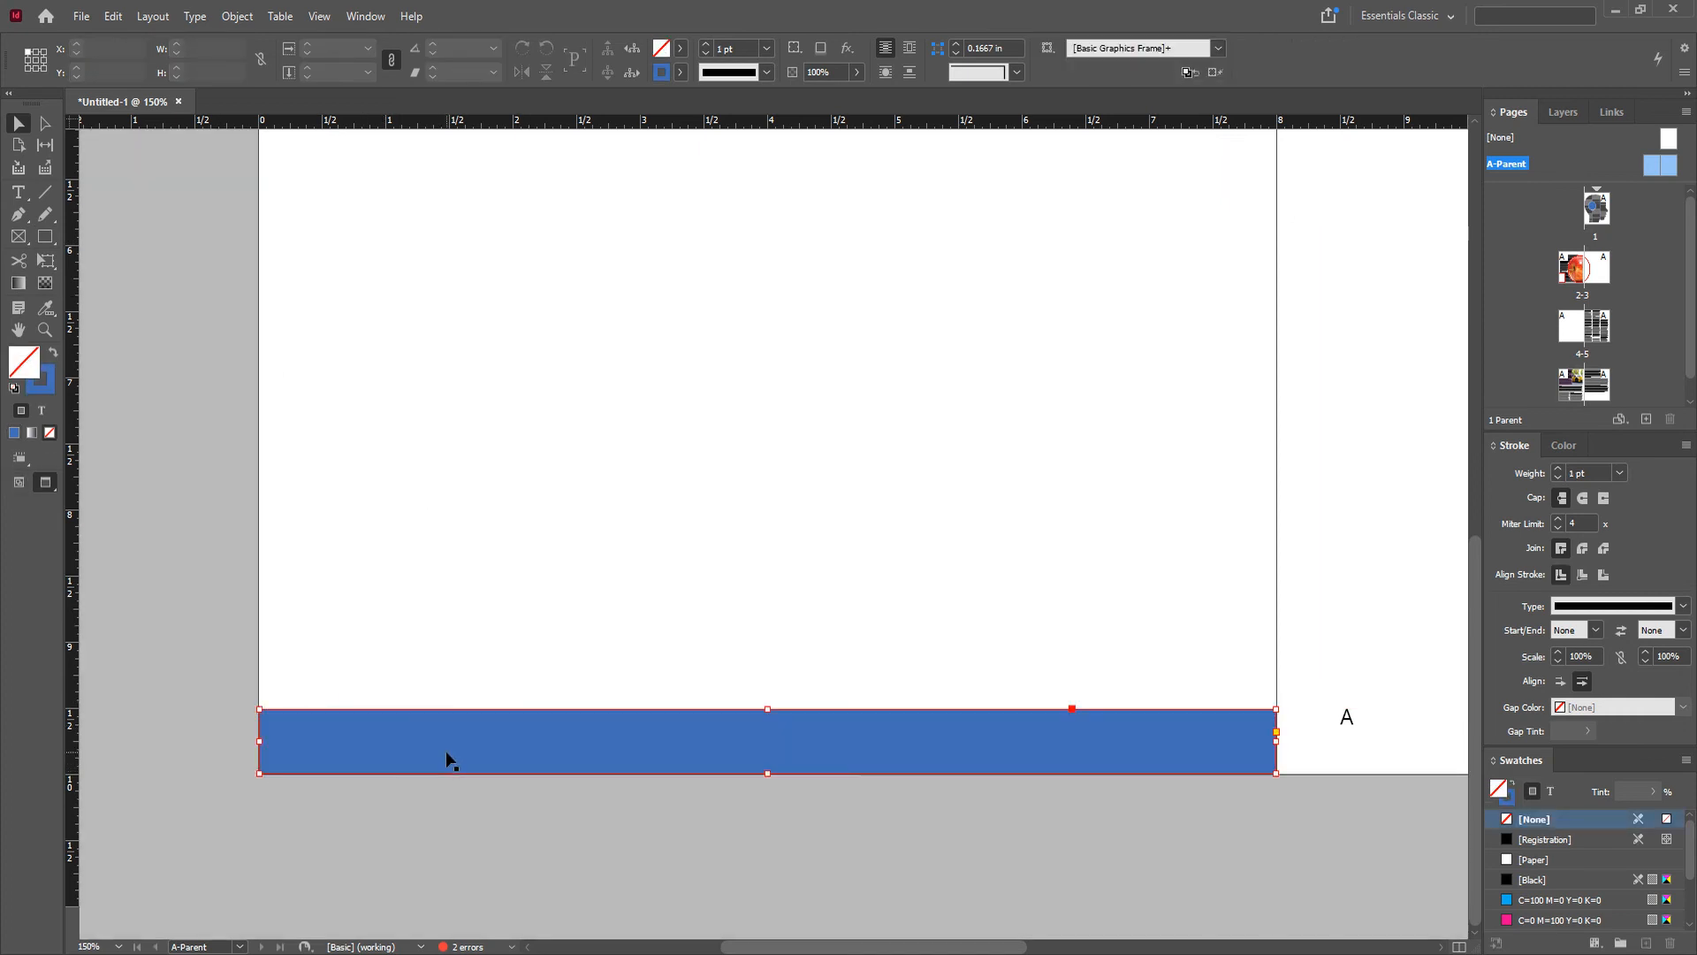
right_click(445, 750)
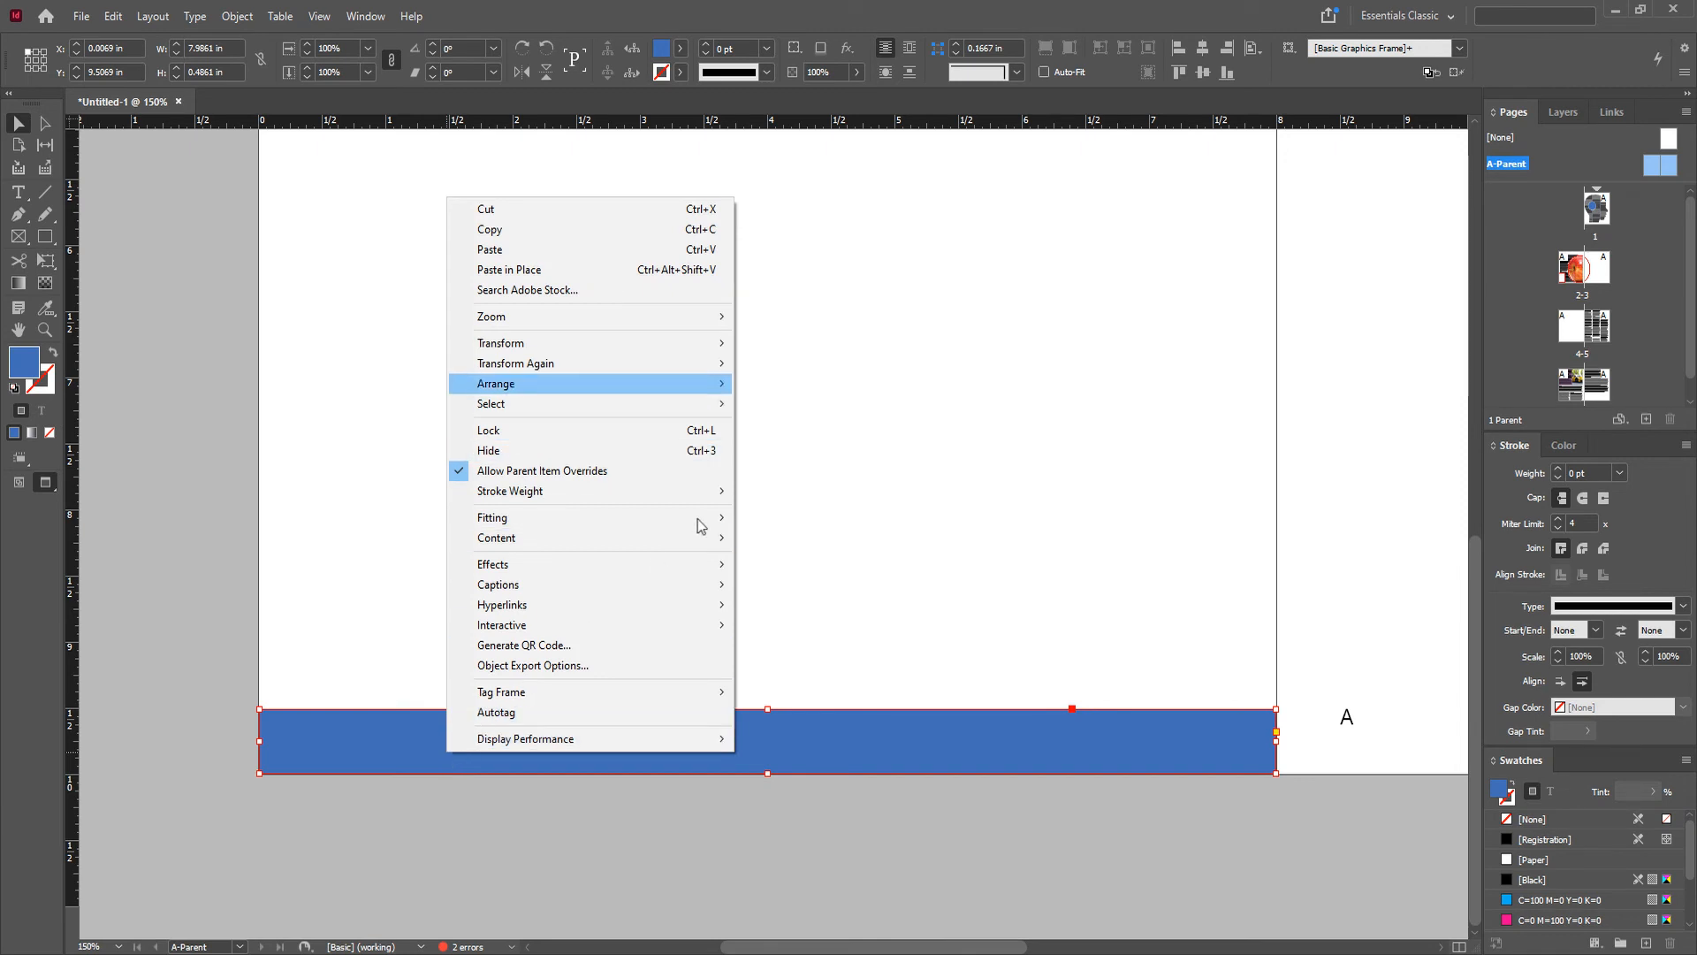
mouse_move(707, 383)
click(815, 406)
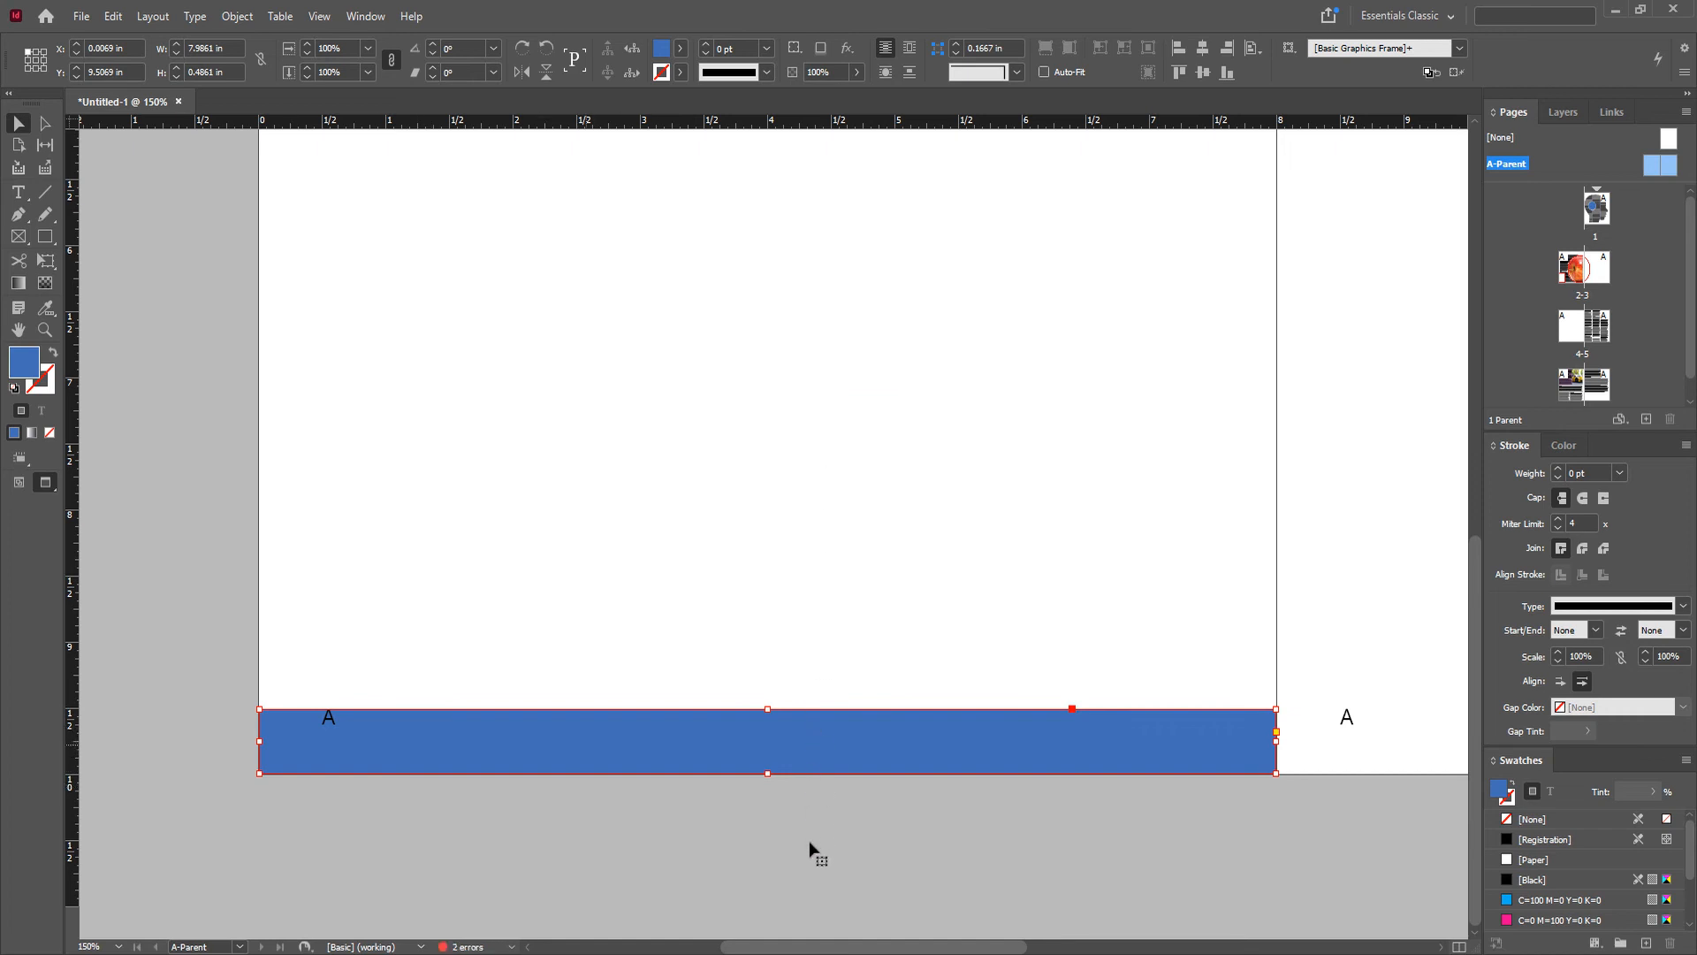
Step: Colour the left page's page number marker near-white, fff1f5
click(327, 718)
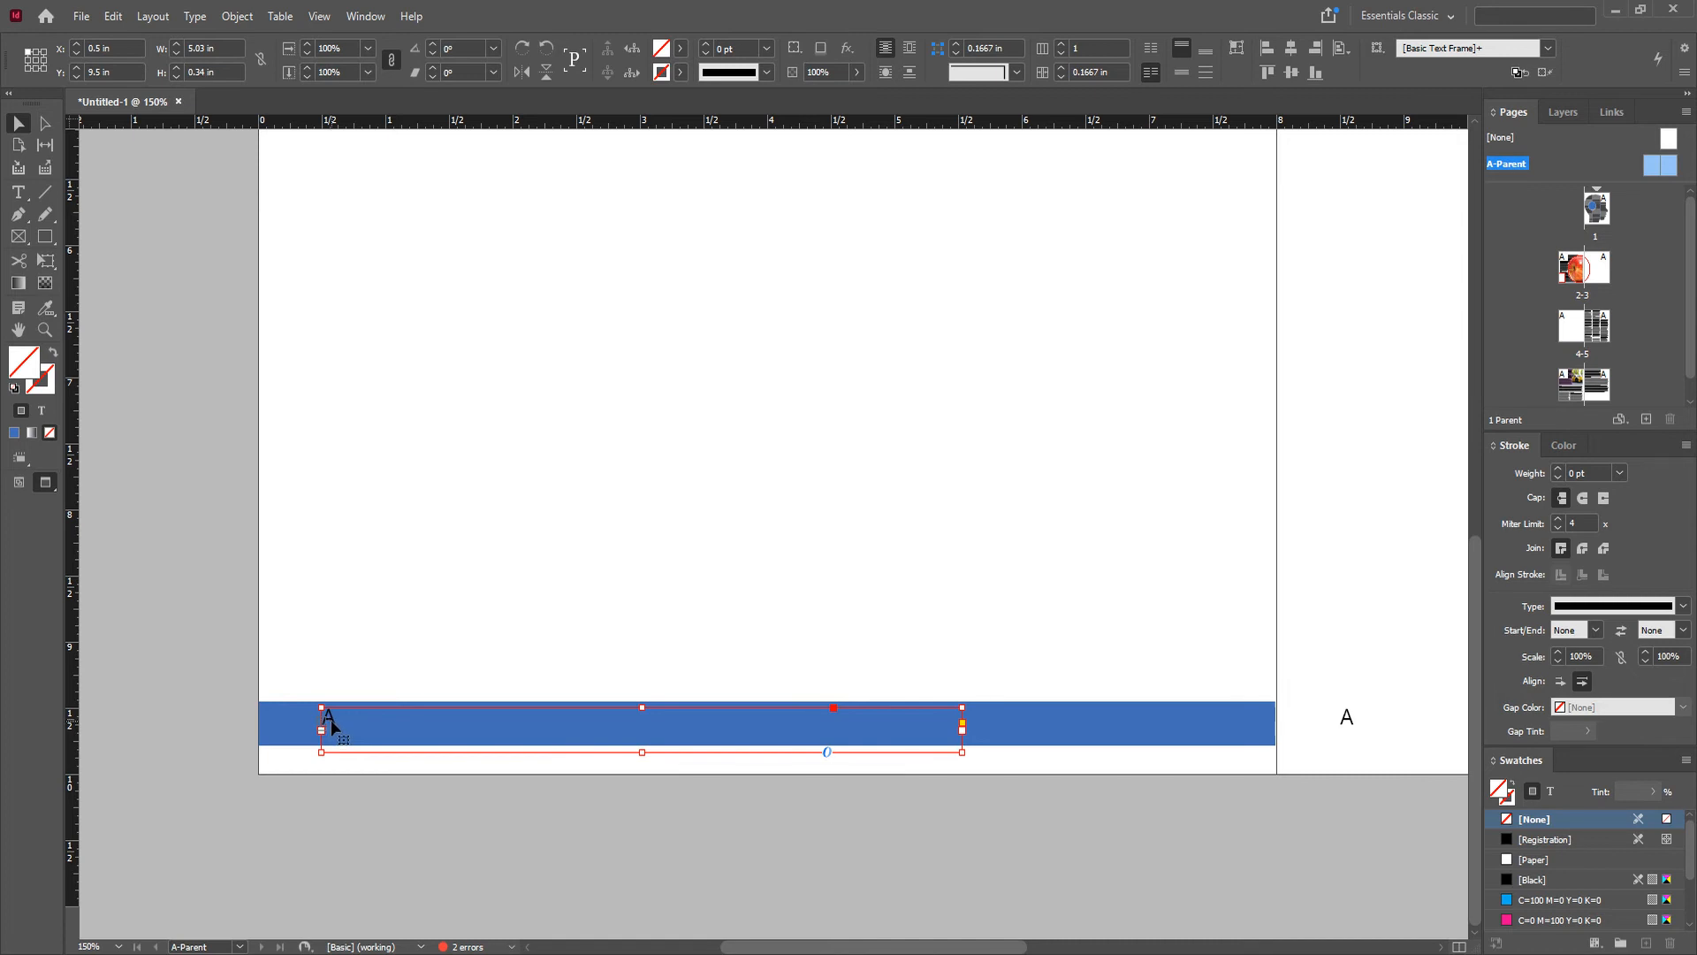
double_click(327, 718)
double_click(327, 718)
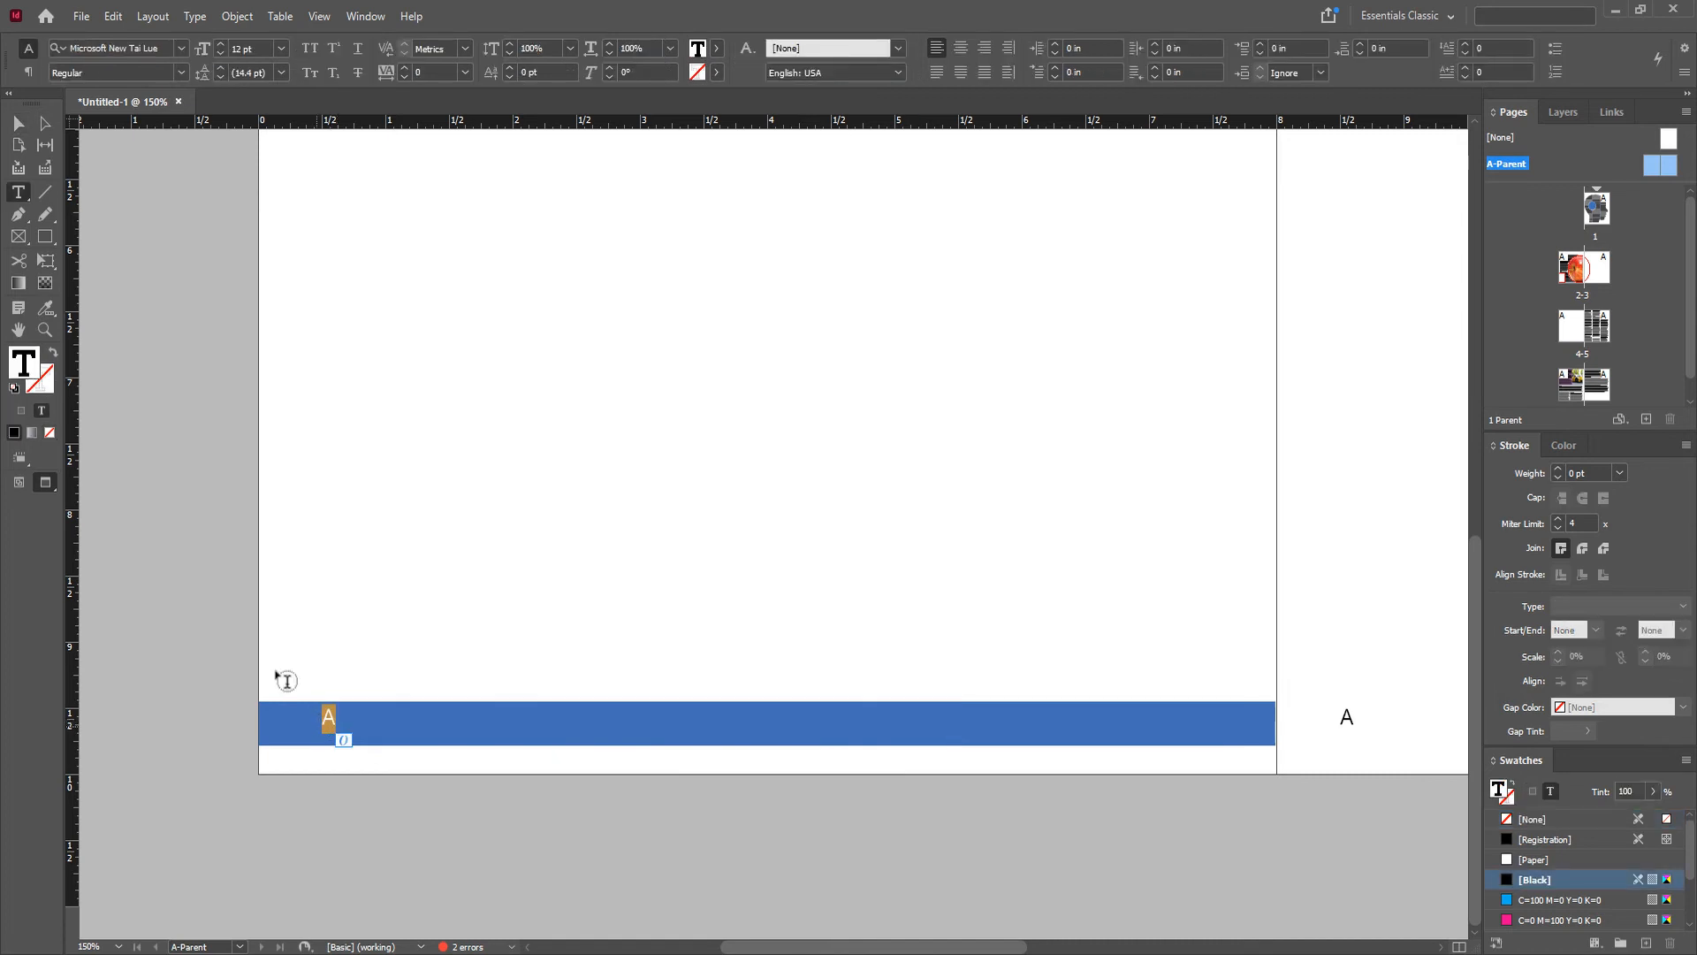
double_click(29, 369)
click(1115, 320)
click(1127, 255)
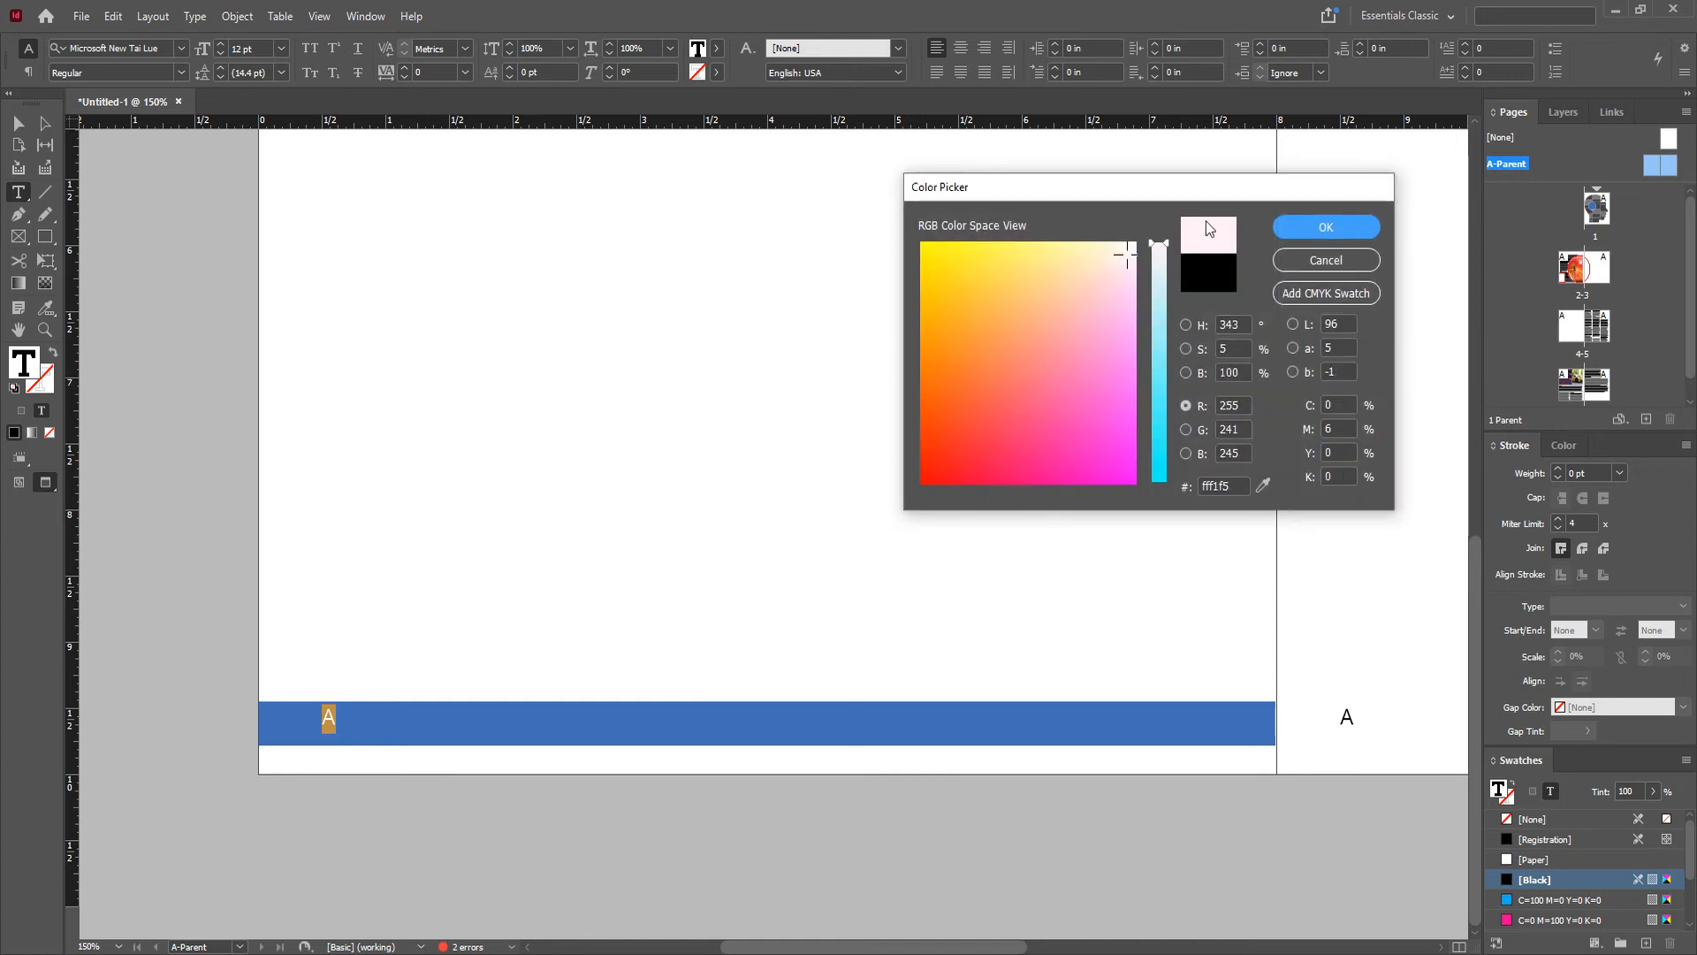
click(1294, 228)
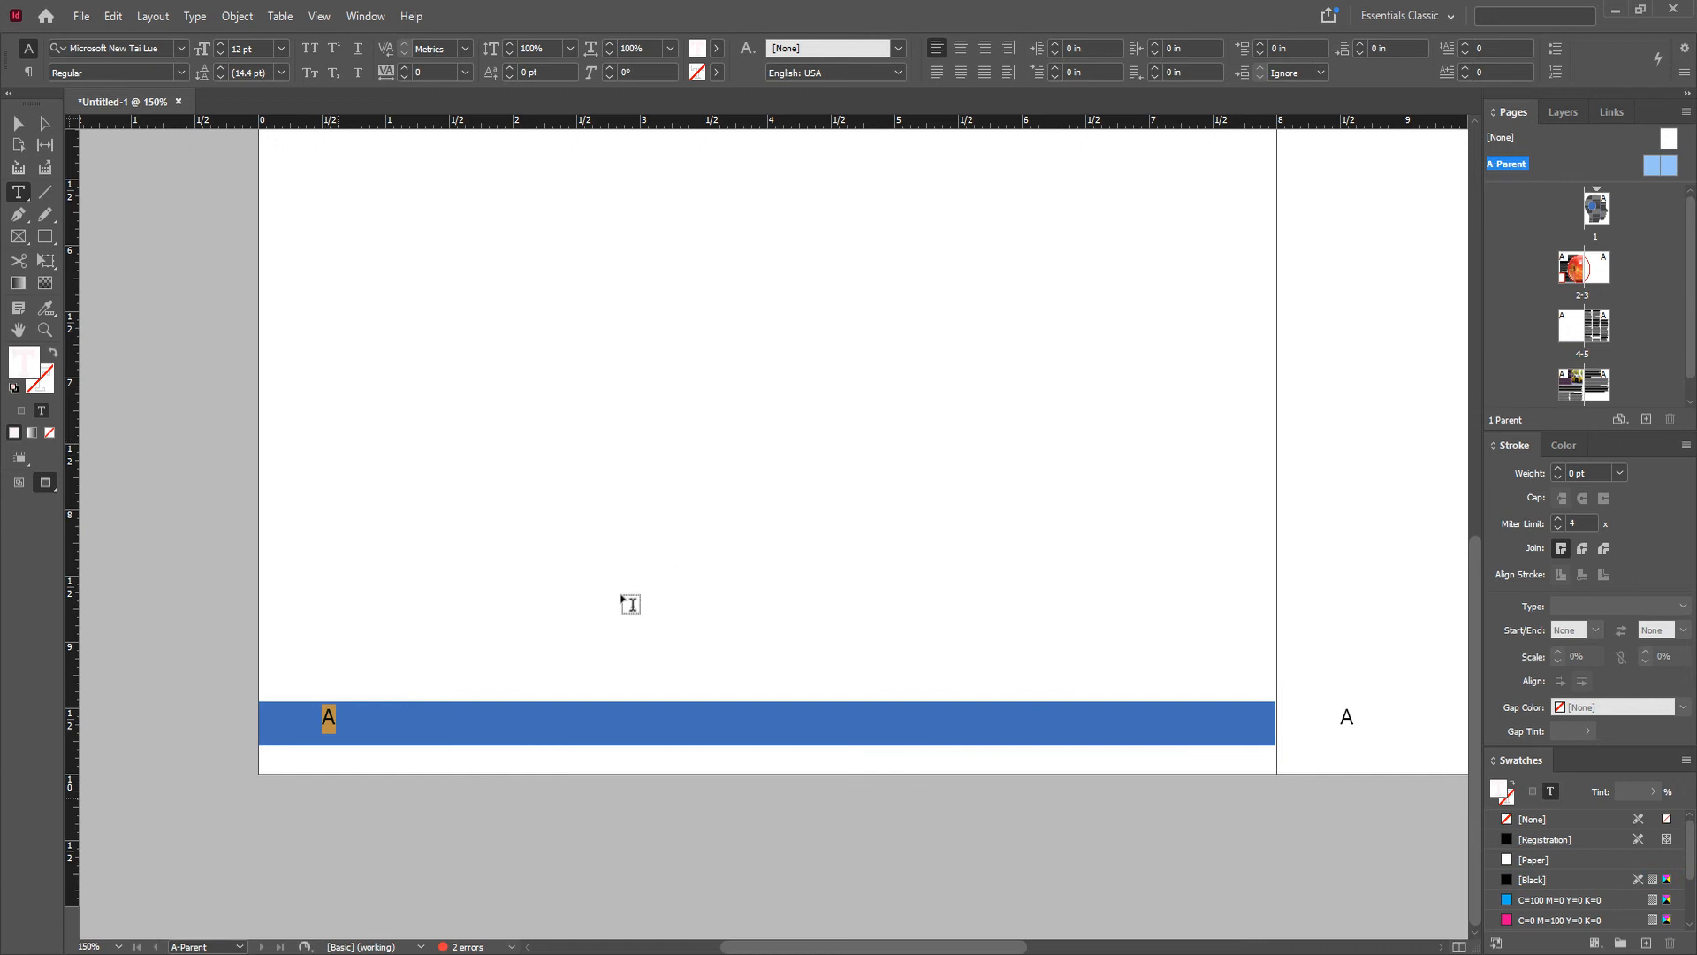
Step: Set the page number marker's font to LEMON MILK Medium
key(ctrl+t)
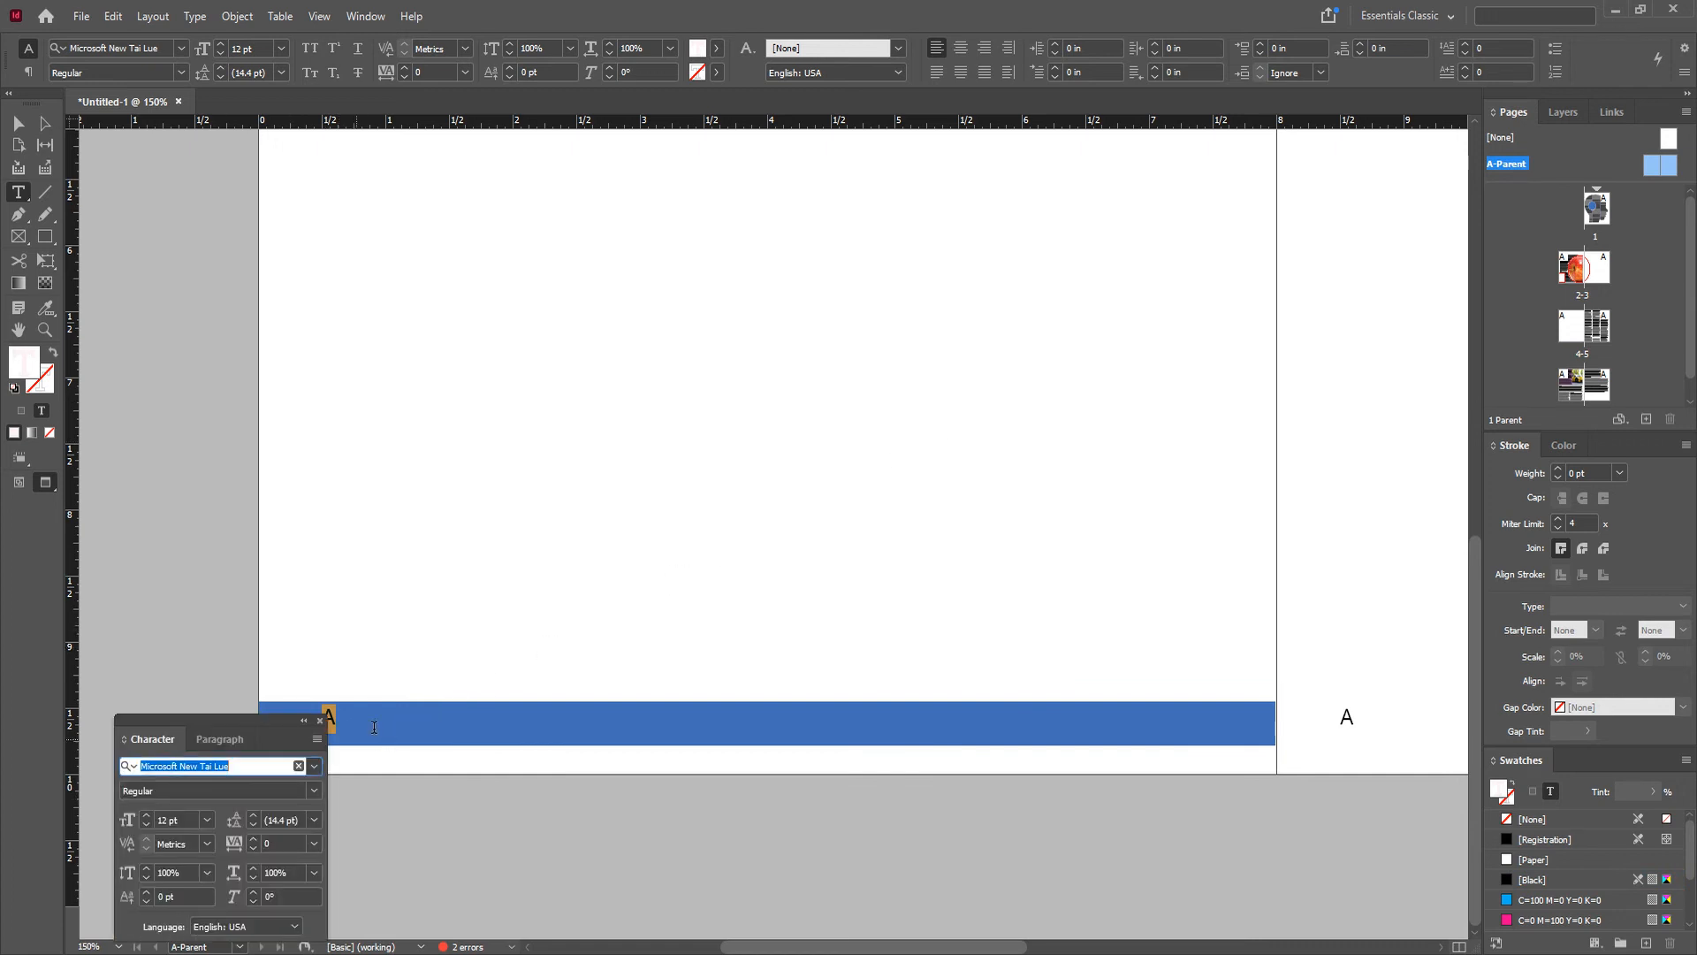
click(882, 390)
click(939, 648)
Step: Append "| OCTOBER 2022 | TEST MAGAZINE" after the page number marker in the left footer
click(513, 727)
text(|)
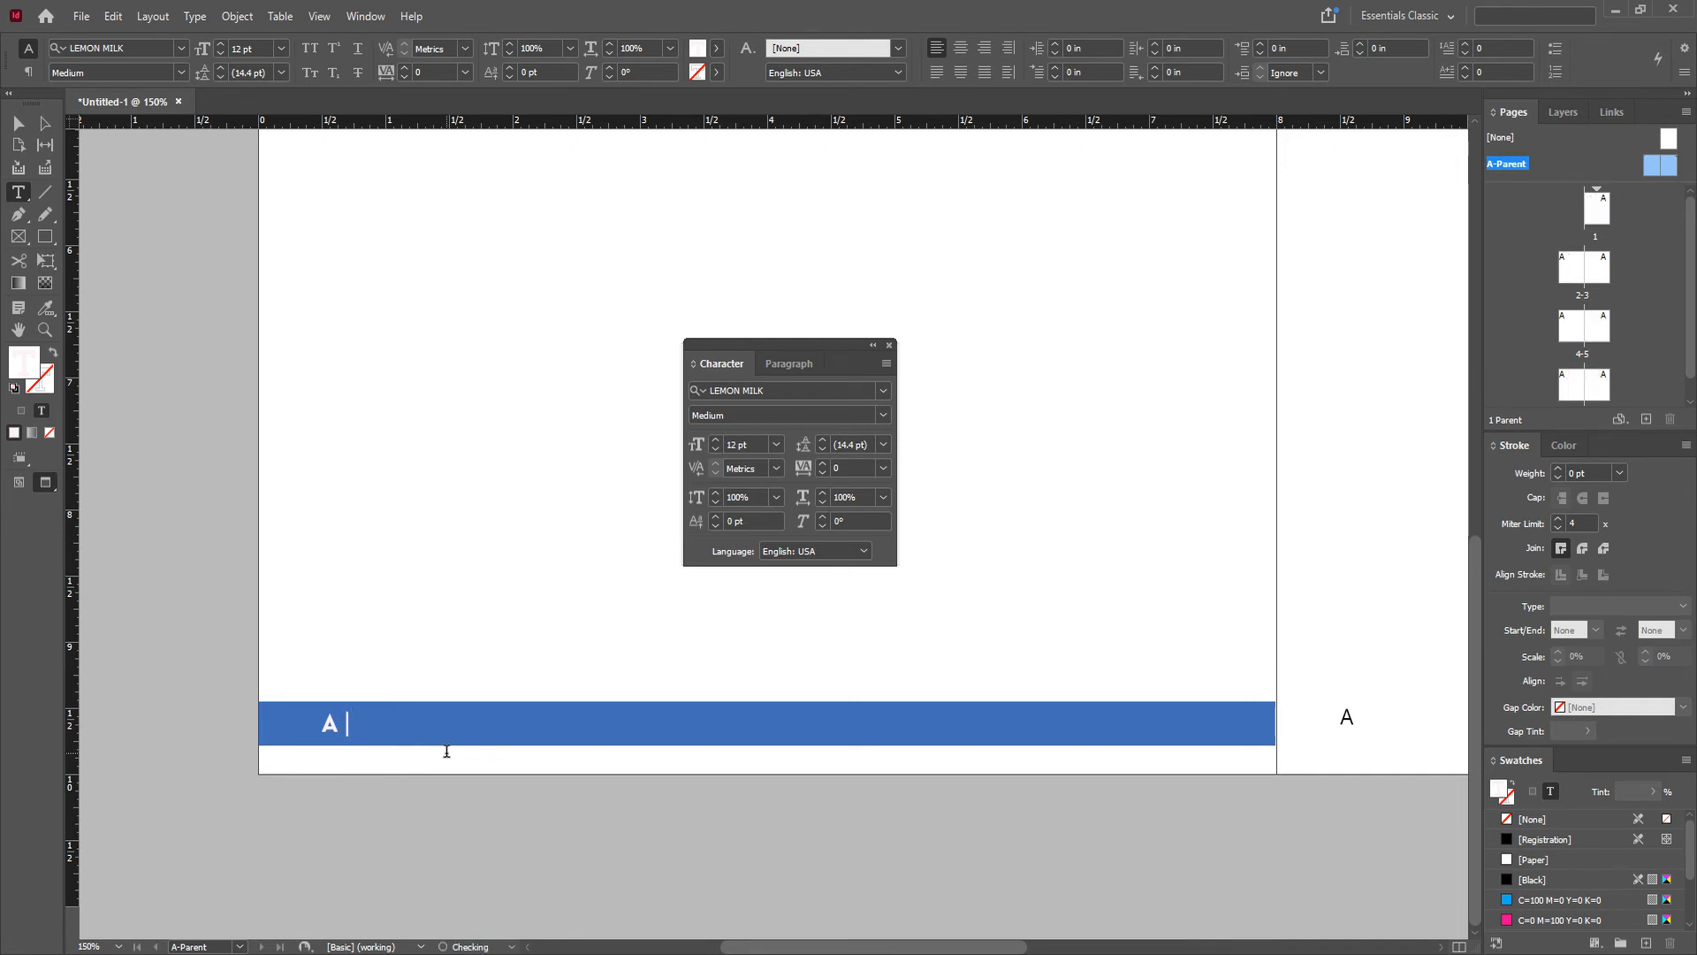
text( OCTOBER 2022 | TEST MAGAZINE)
key(Escape)
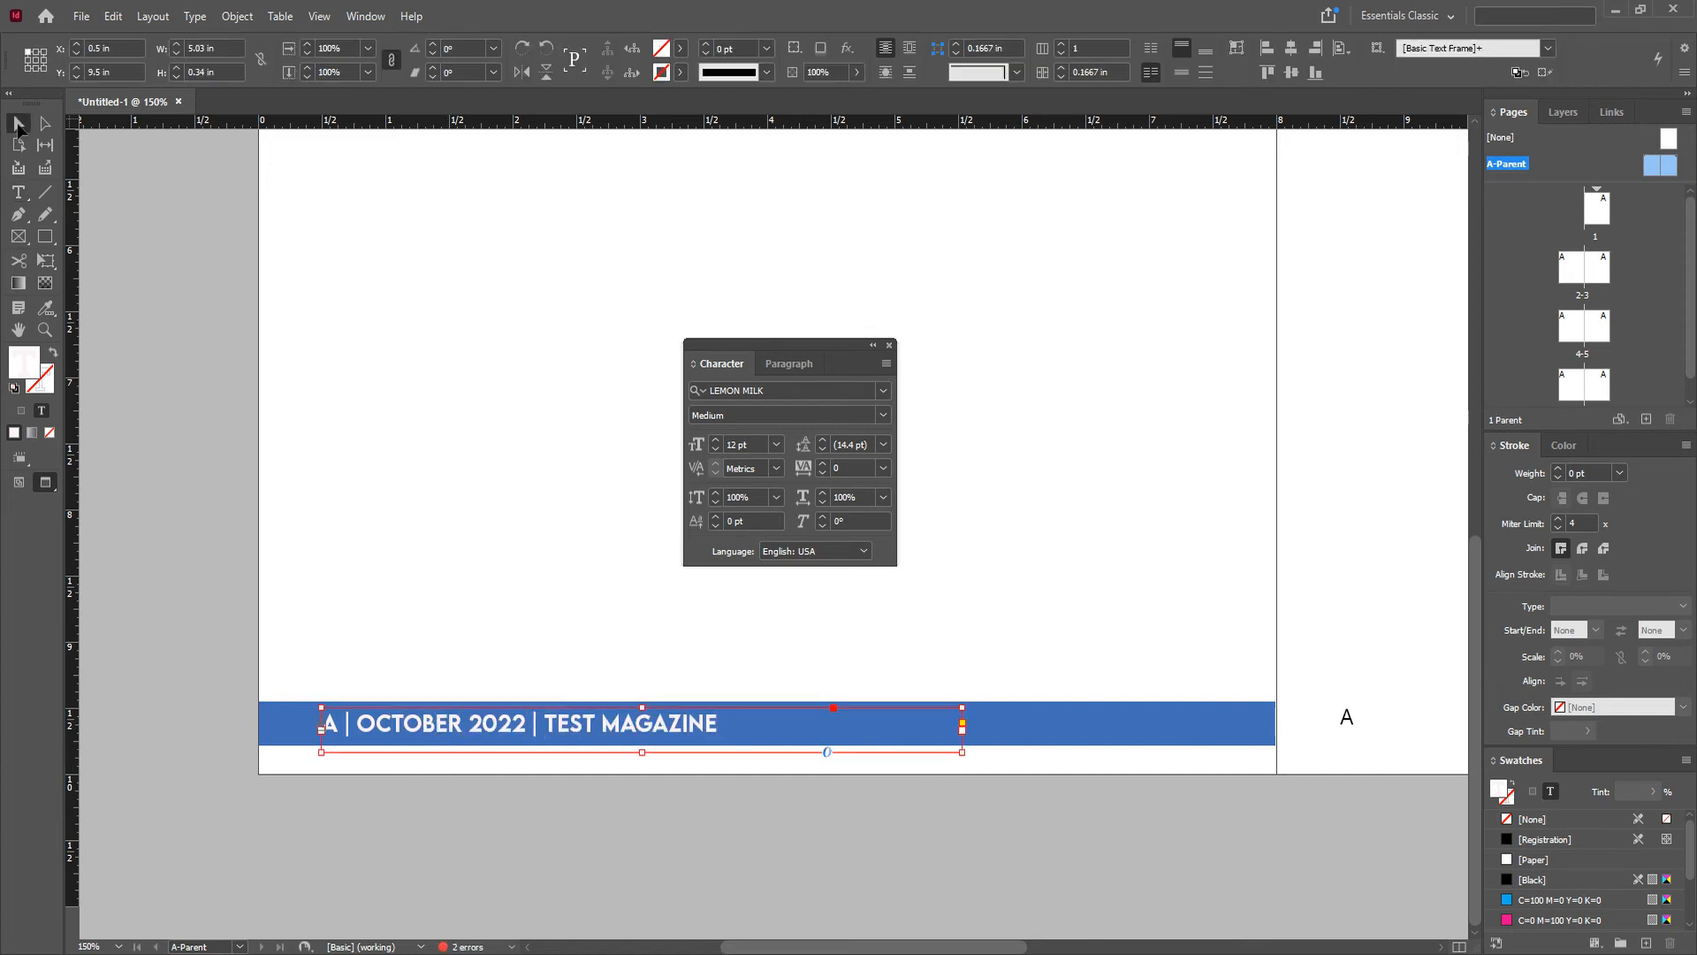
Step: Examine the headers in the si_view and subaru-sportsillustrated1 reference pages in Photos, and return to the InDesign document
key(ctrl+minus)
click(1075, 803)
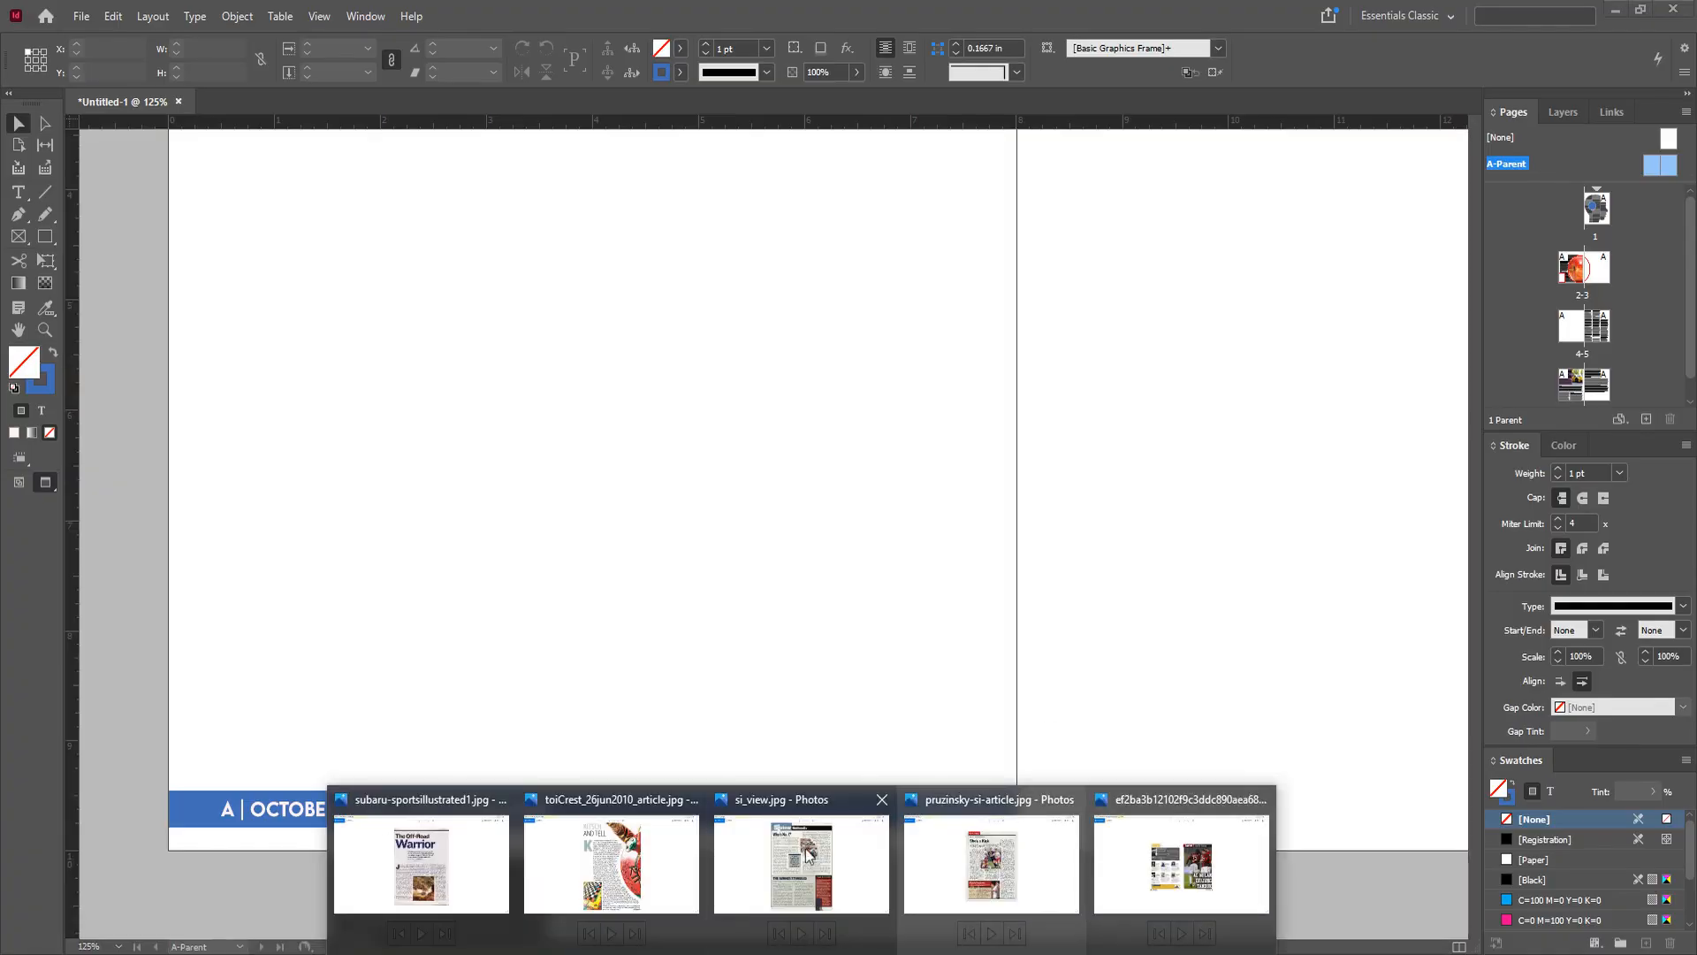
click(795, 861)
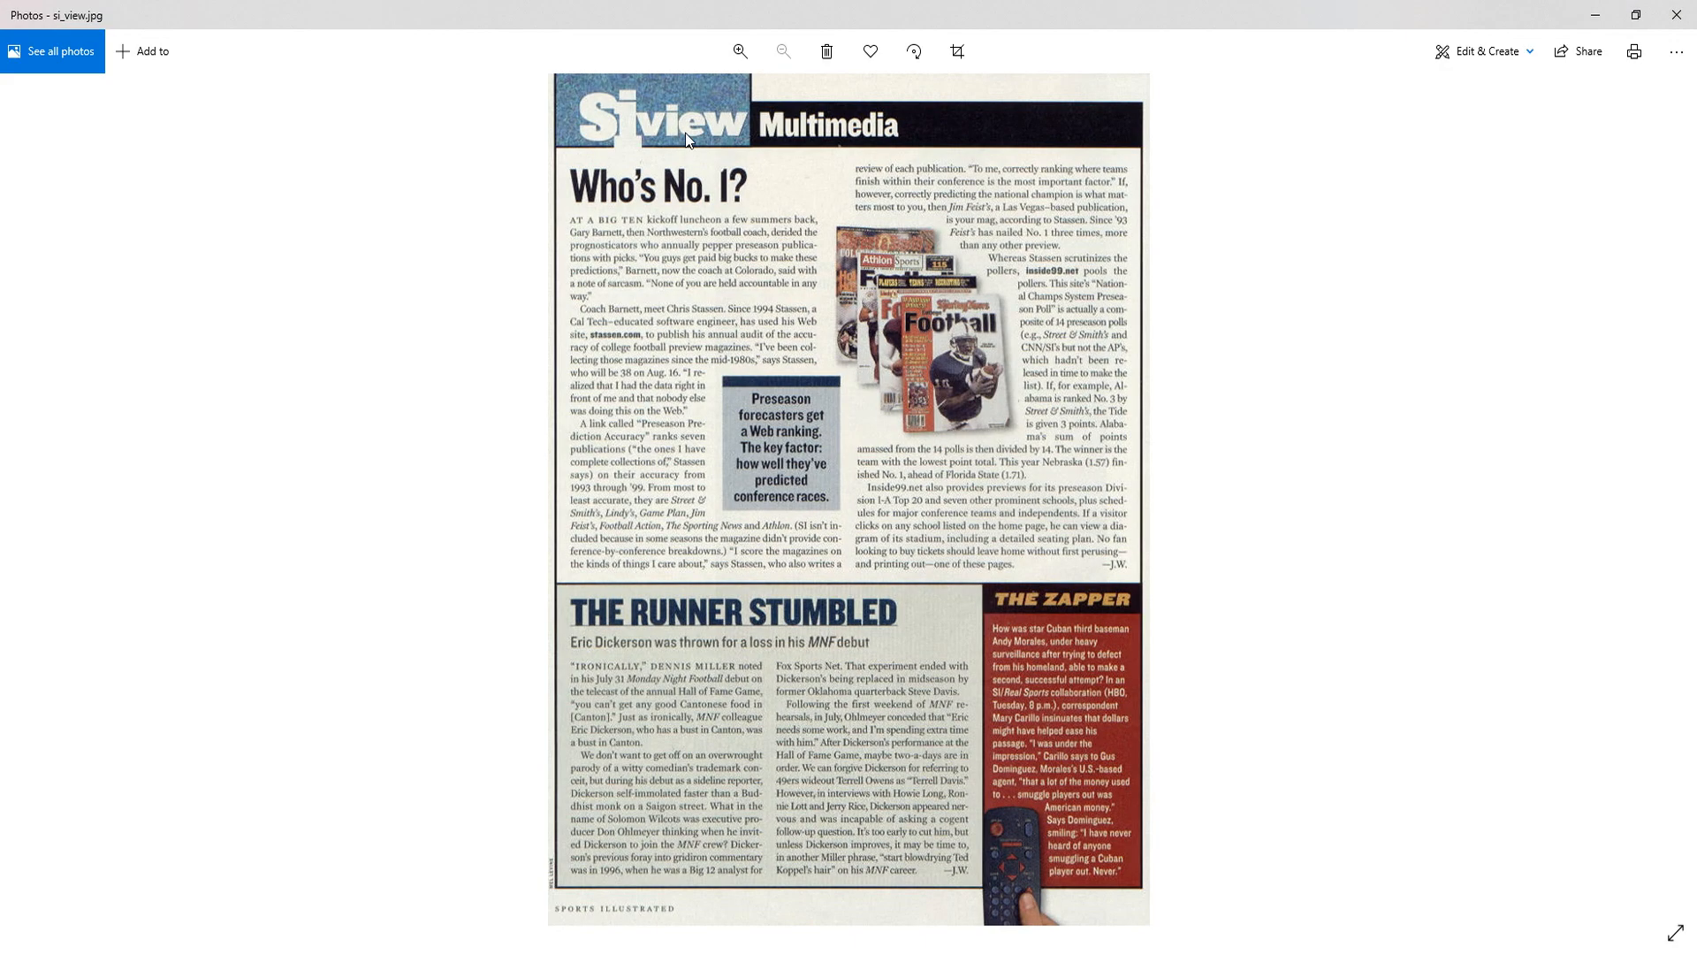
click(1596, 15)
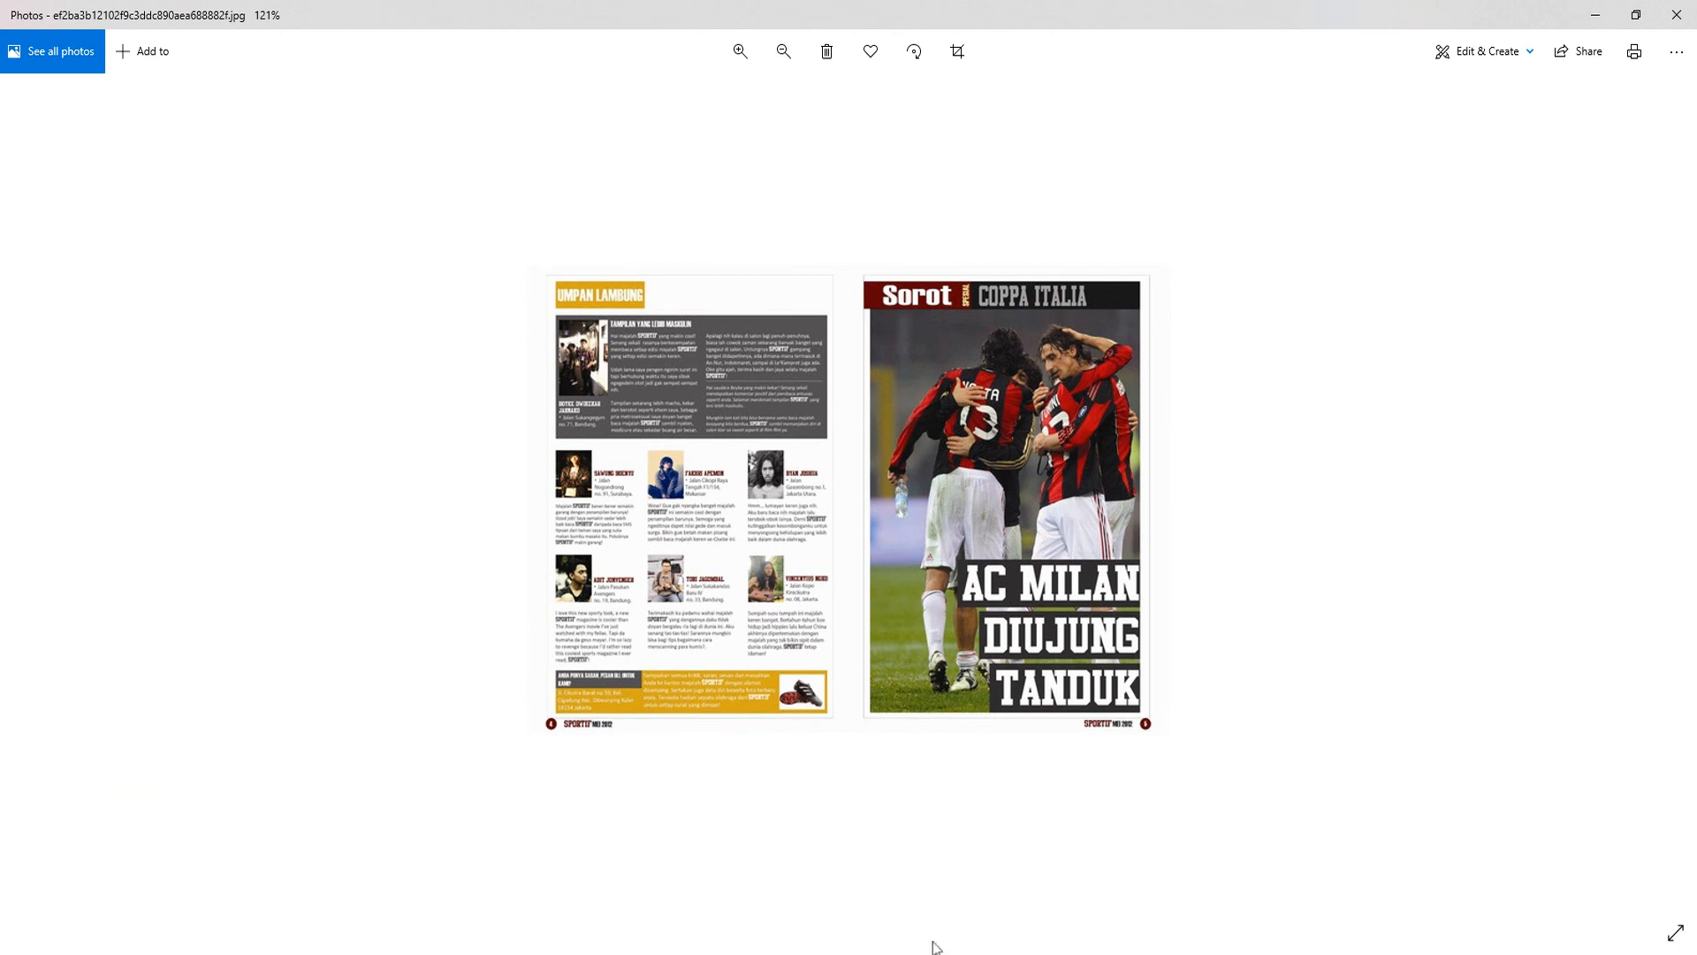
mouse_move(937, 944)
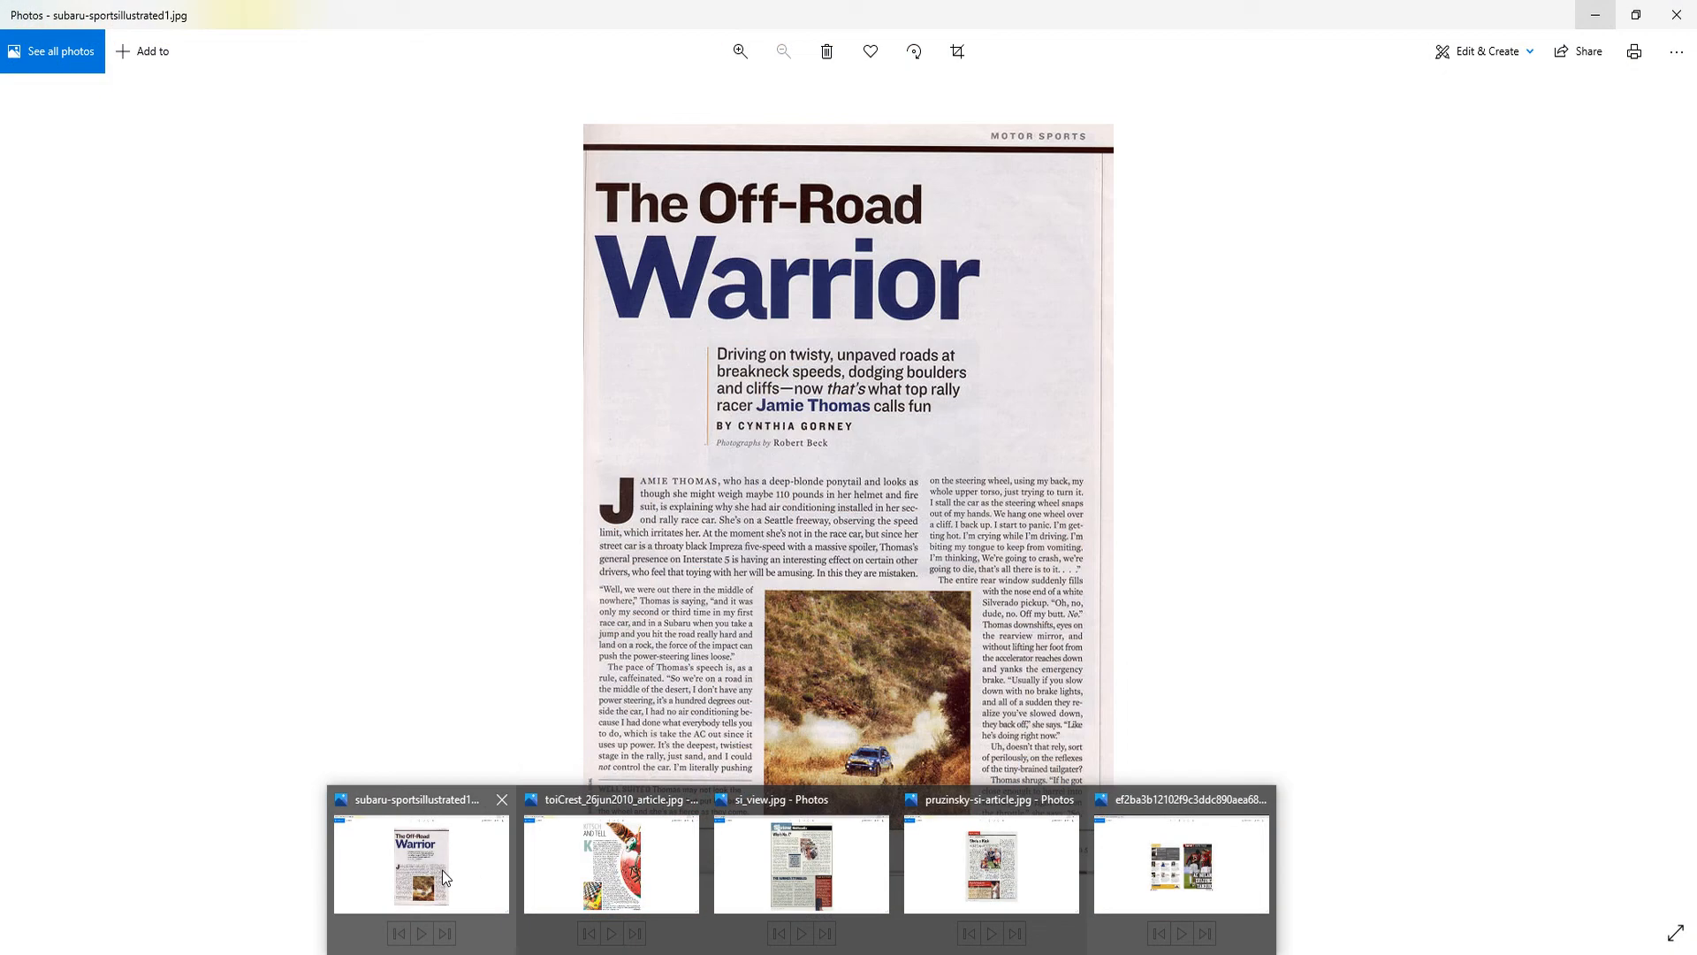
click(420, 864)
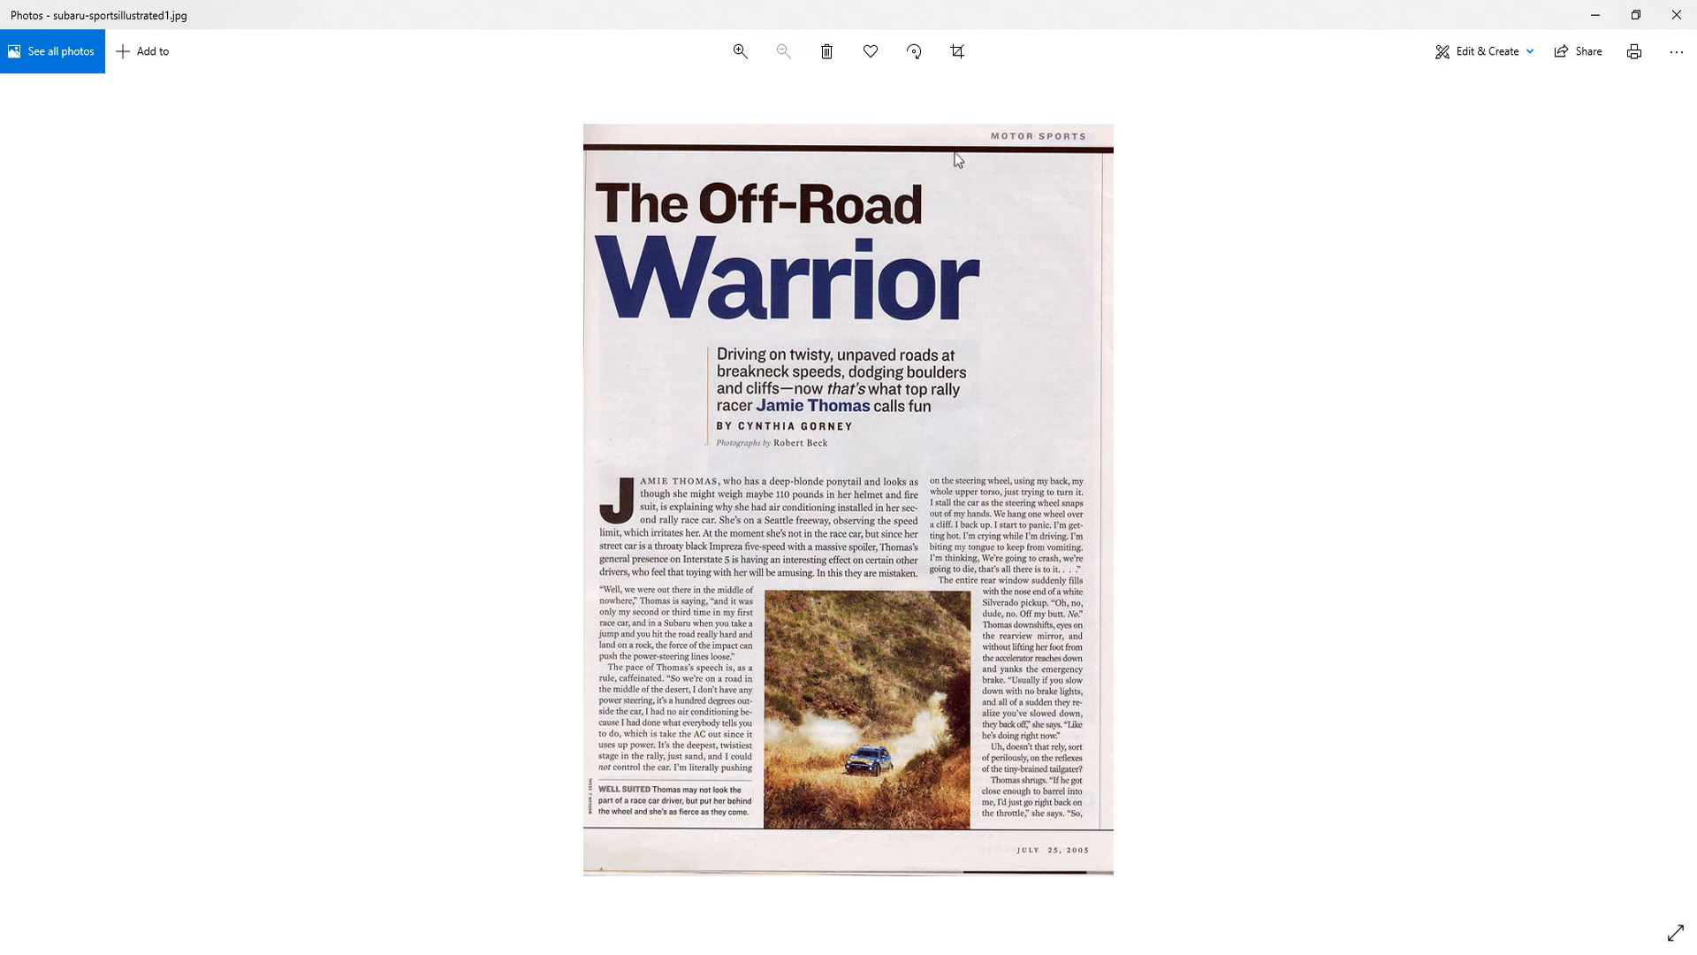
click(1591, 18)
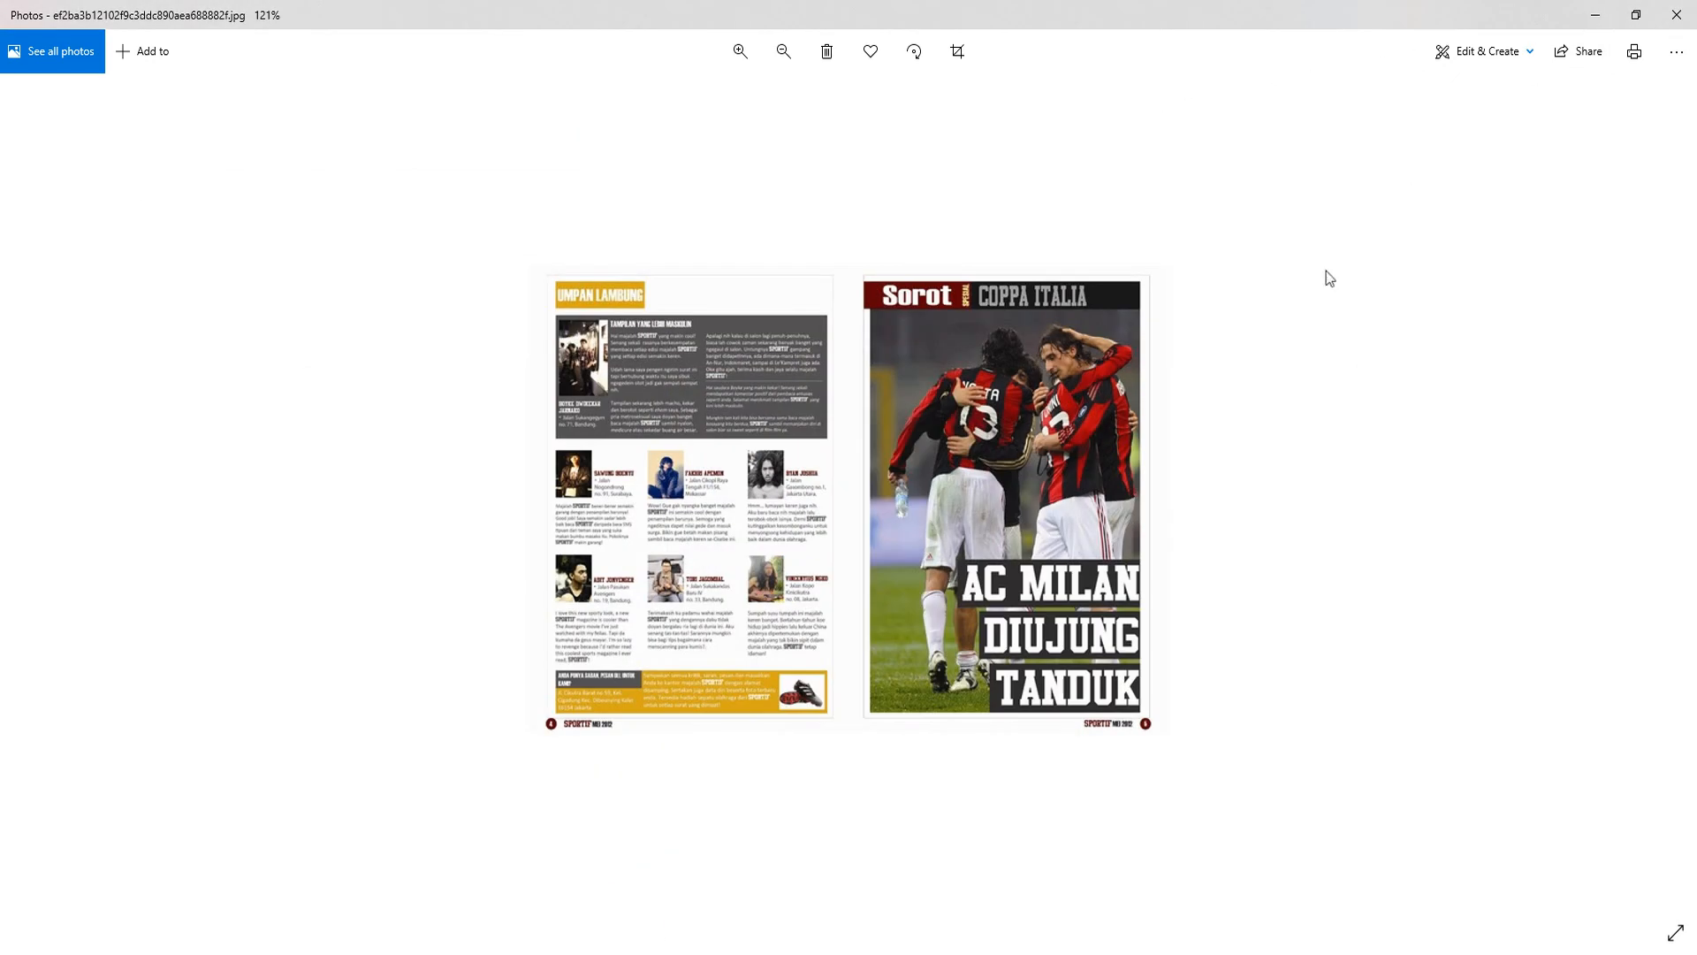
click(637, 944)
Step: Draw a blue horizontal line about 8 in long across the left parent page, just above the top margin
scroll(743, 402, up, 5)
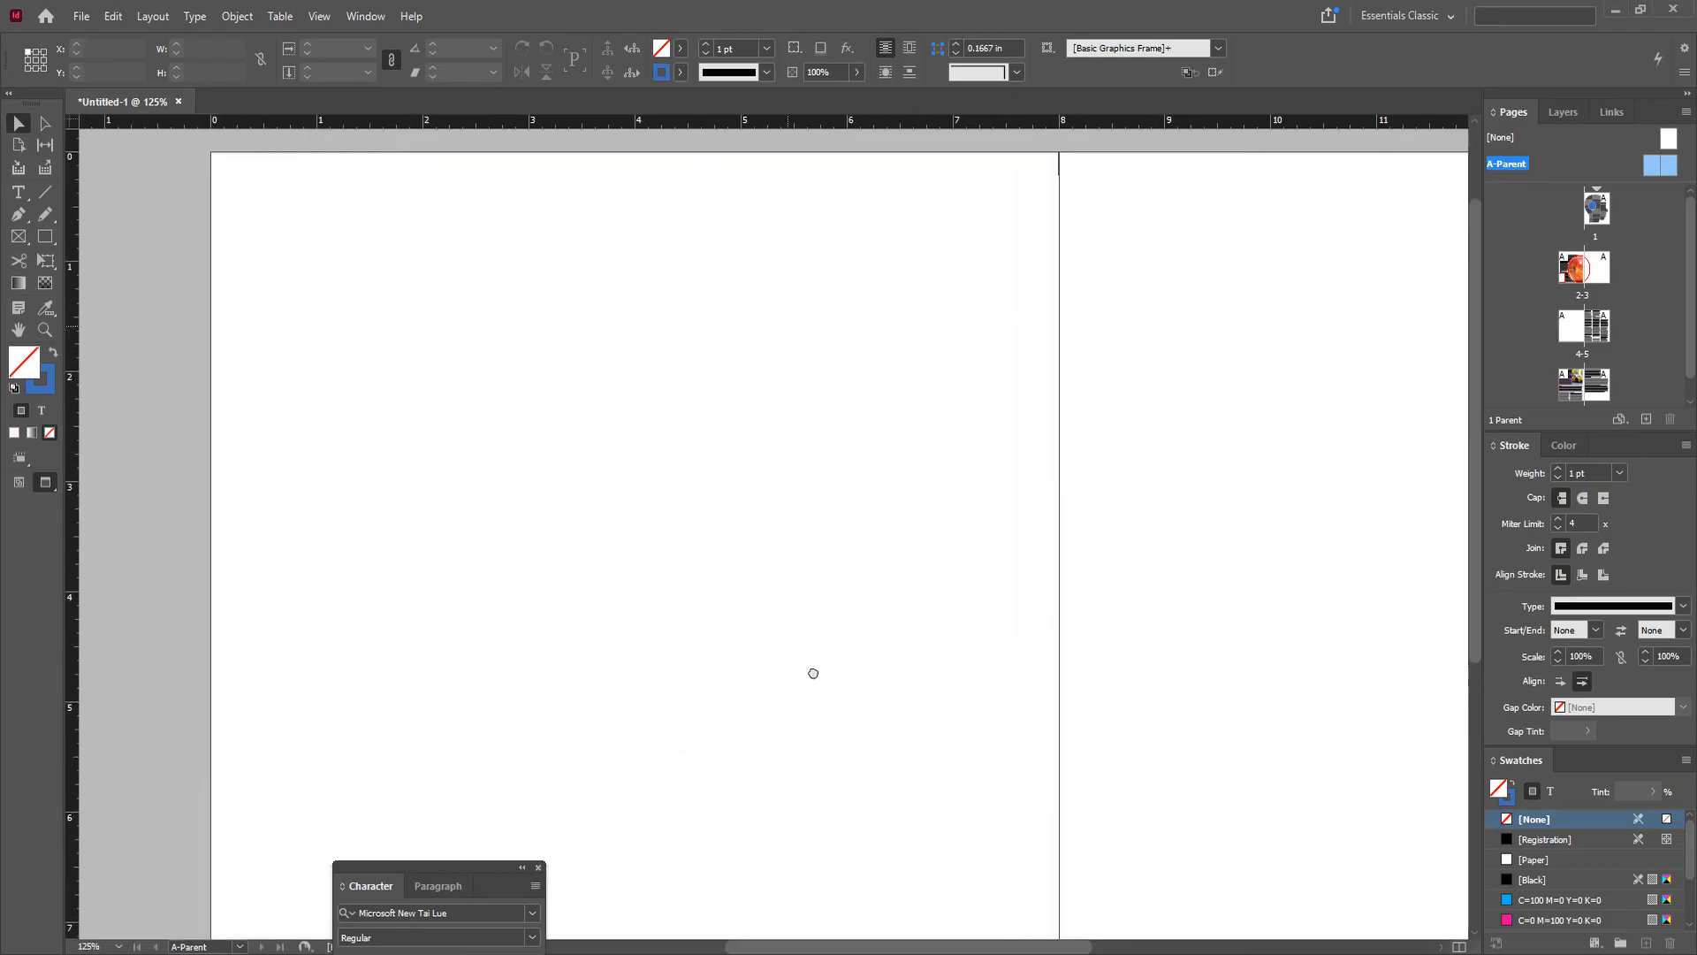
key(backslash)
drag(244, 314, 1087, 336)
Step: Add a text frame reading "HEADER" above the line, near the left parent page's inner edge, and deselect it
key(t)
drag(863, 285, 1010, 309)
text(HEADER)
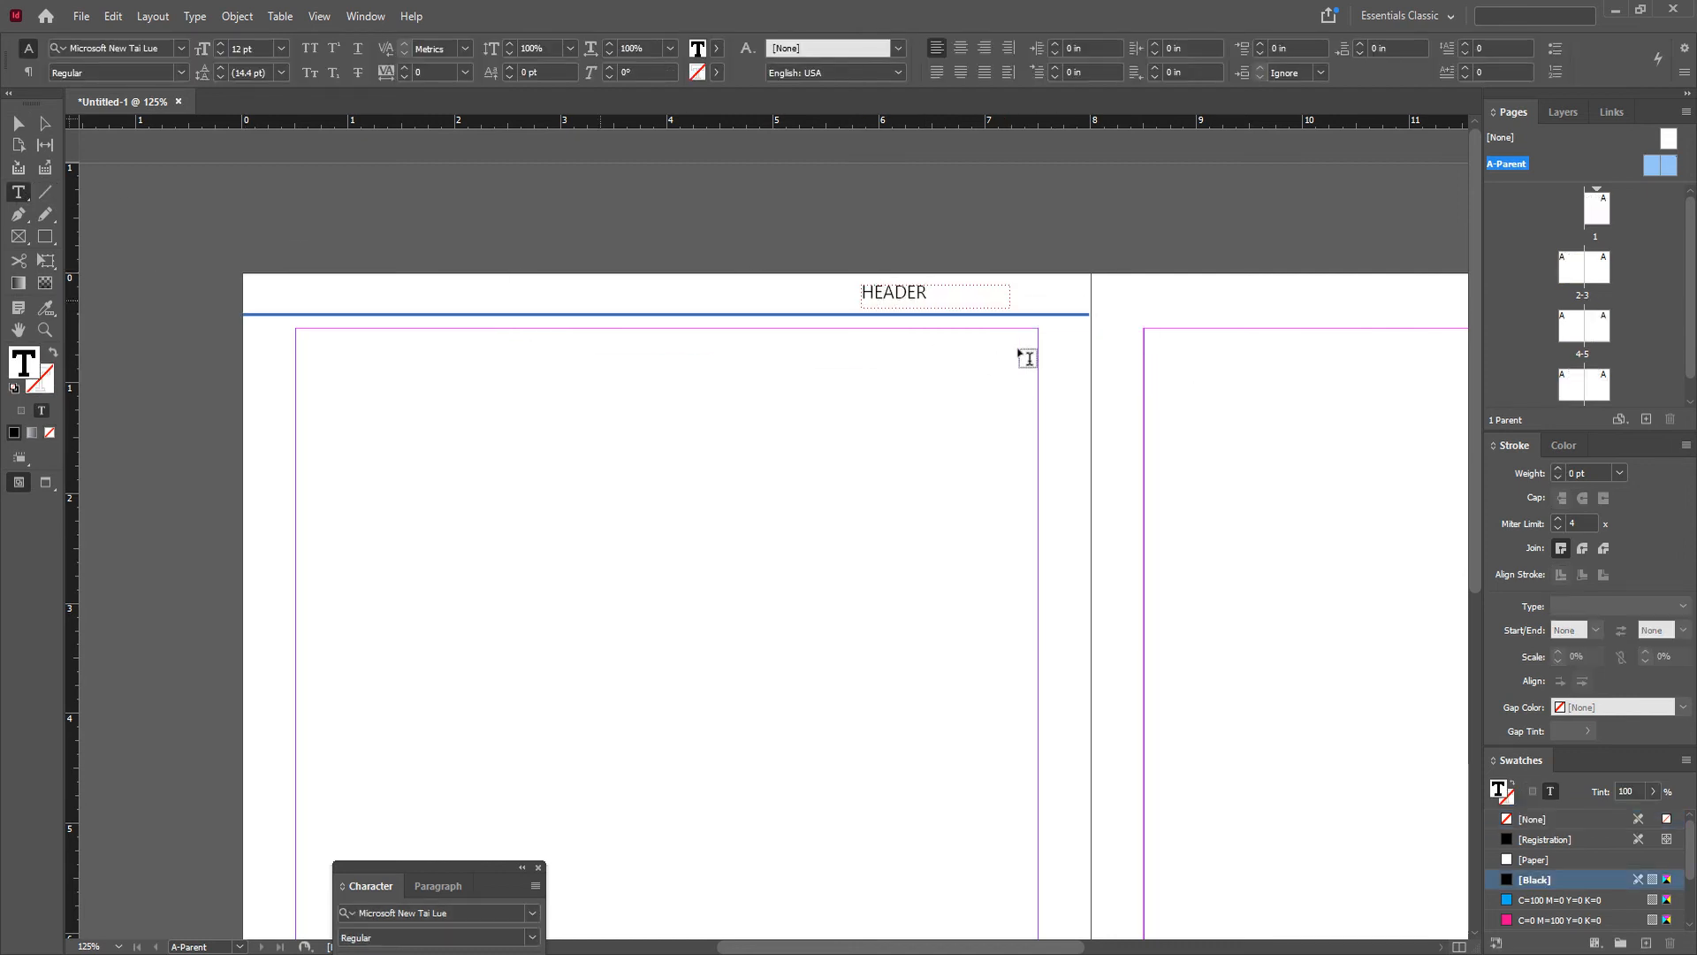
click(19, 124)
click(346, 539)
Step: Duplicate all of the left parent page's header and footer elements onto the right parent page, at about X 8 in, Y 0.11 in
drag(724, 861, 764, 670)
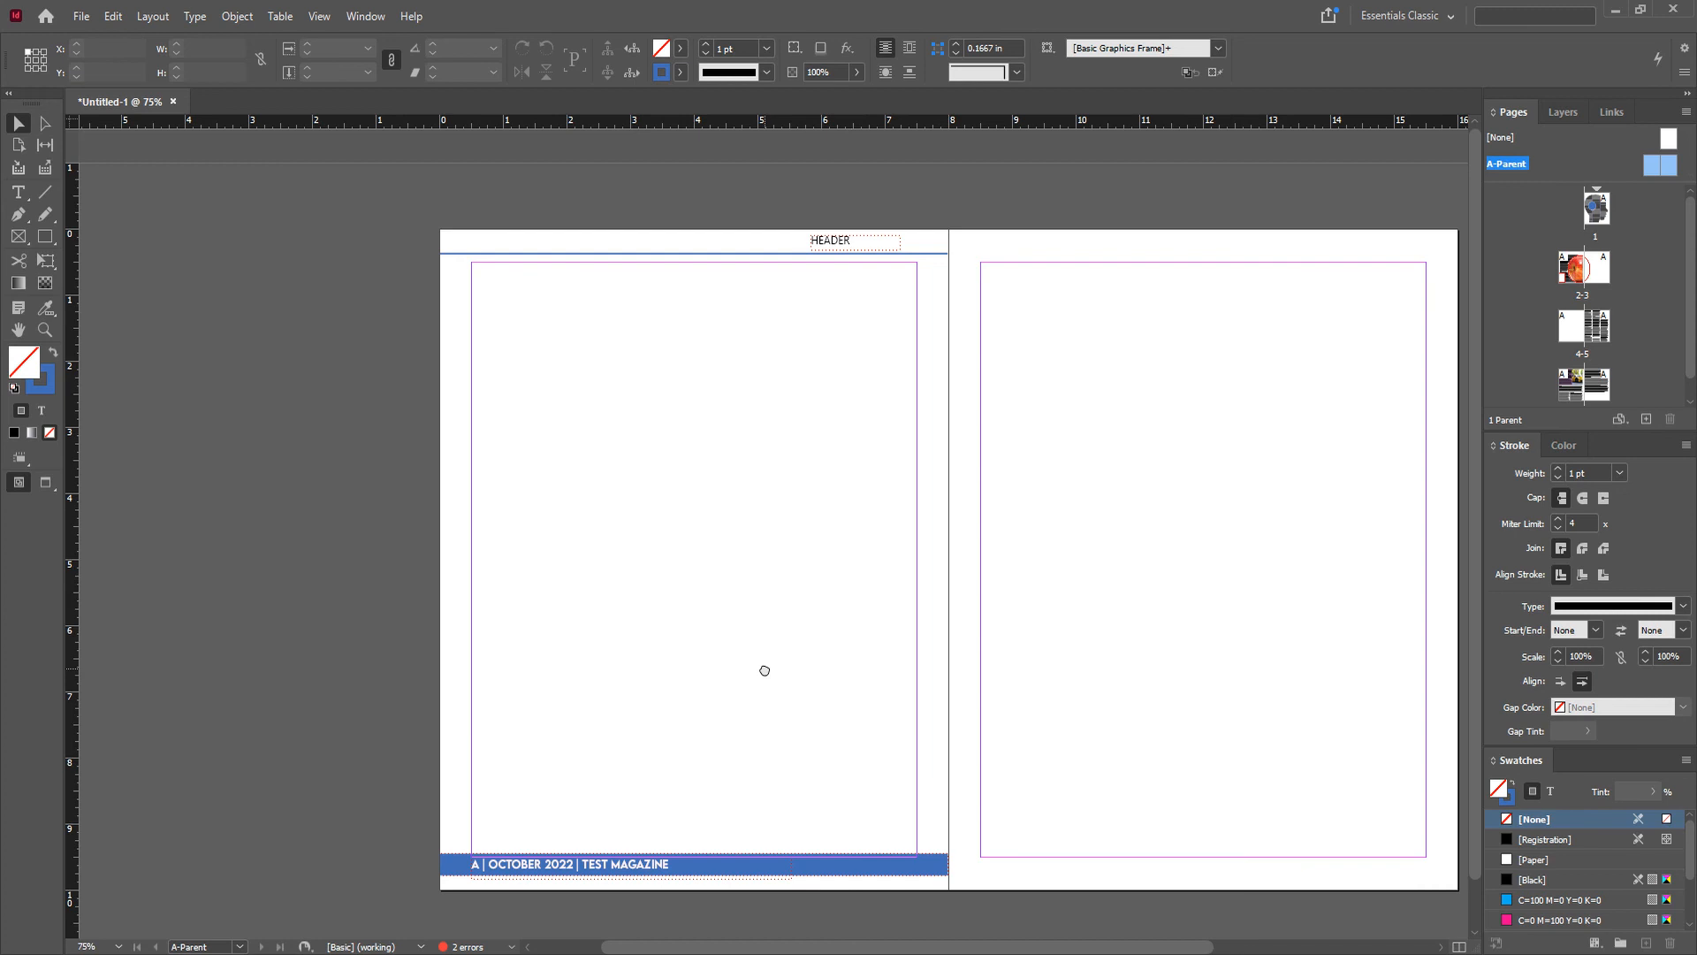
drag(356, 197, 1015, 899)
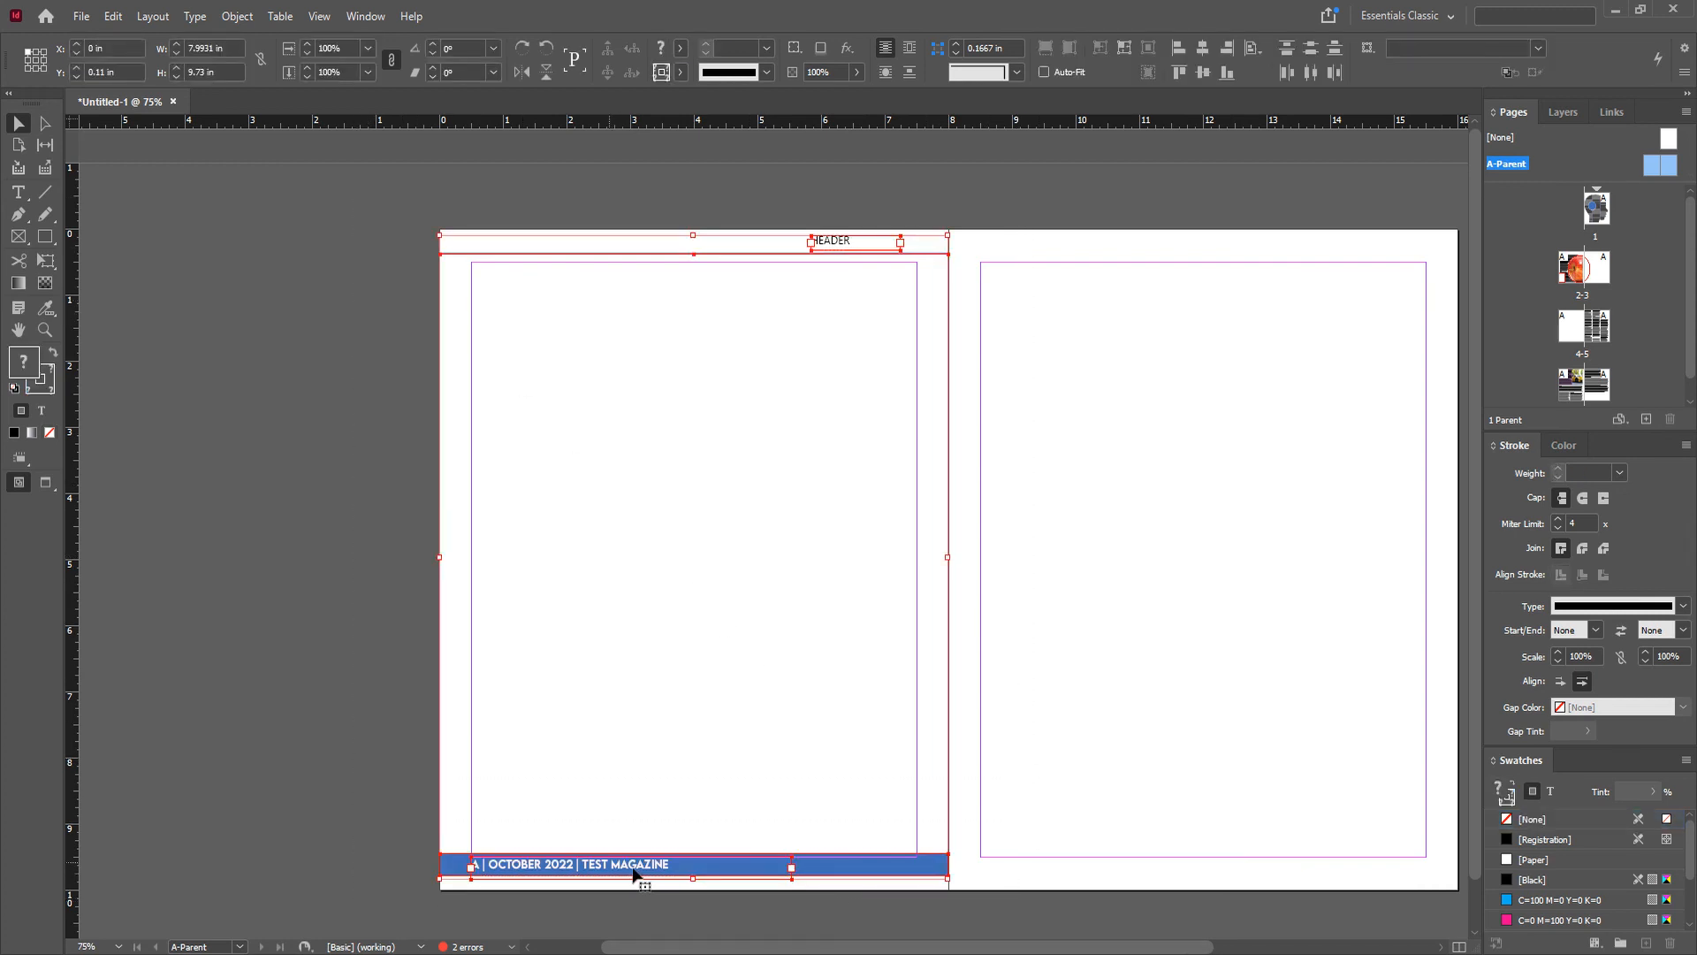
drag(641, 878, 1116, 869)
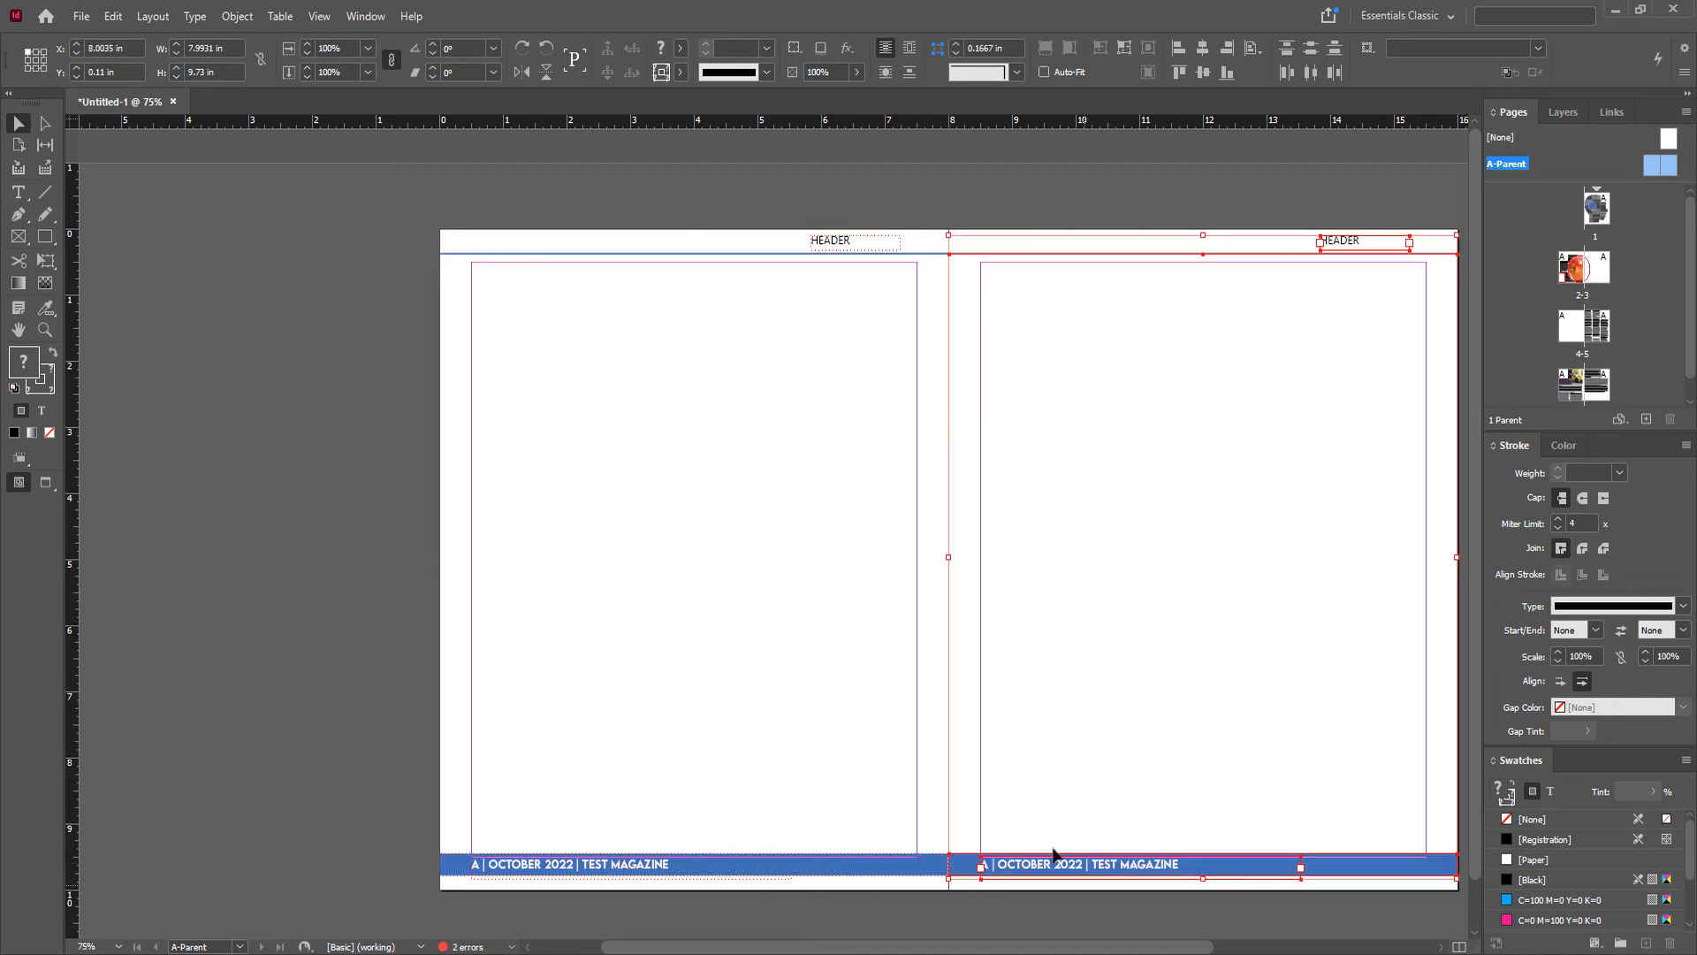
click(354, 697)
drag(811, 814, 636, 787)
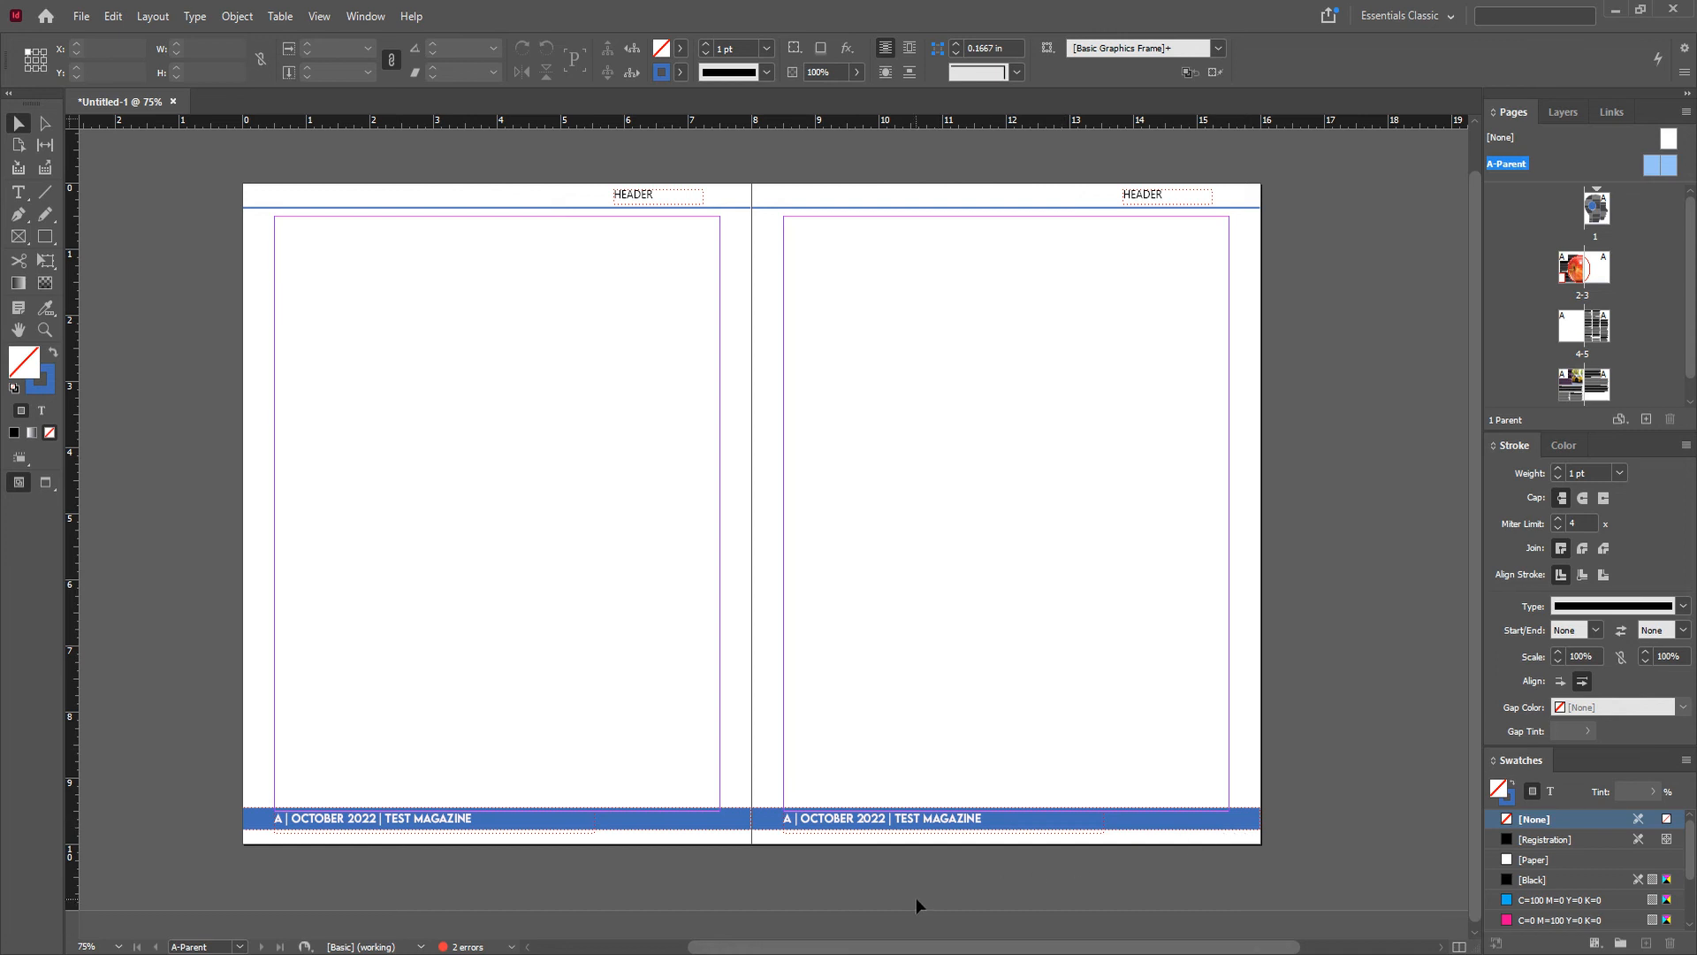
Step: Try moving the right page's footer text frame toward the outer edge, undo the move and deselect the frame
click(889, 828)
drag(890, 828, 1021, 832)
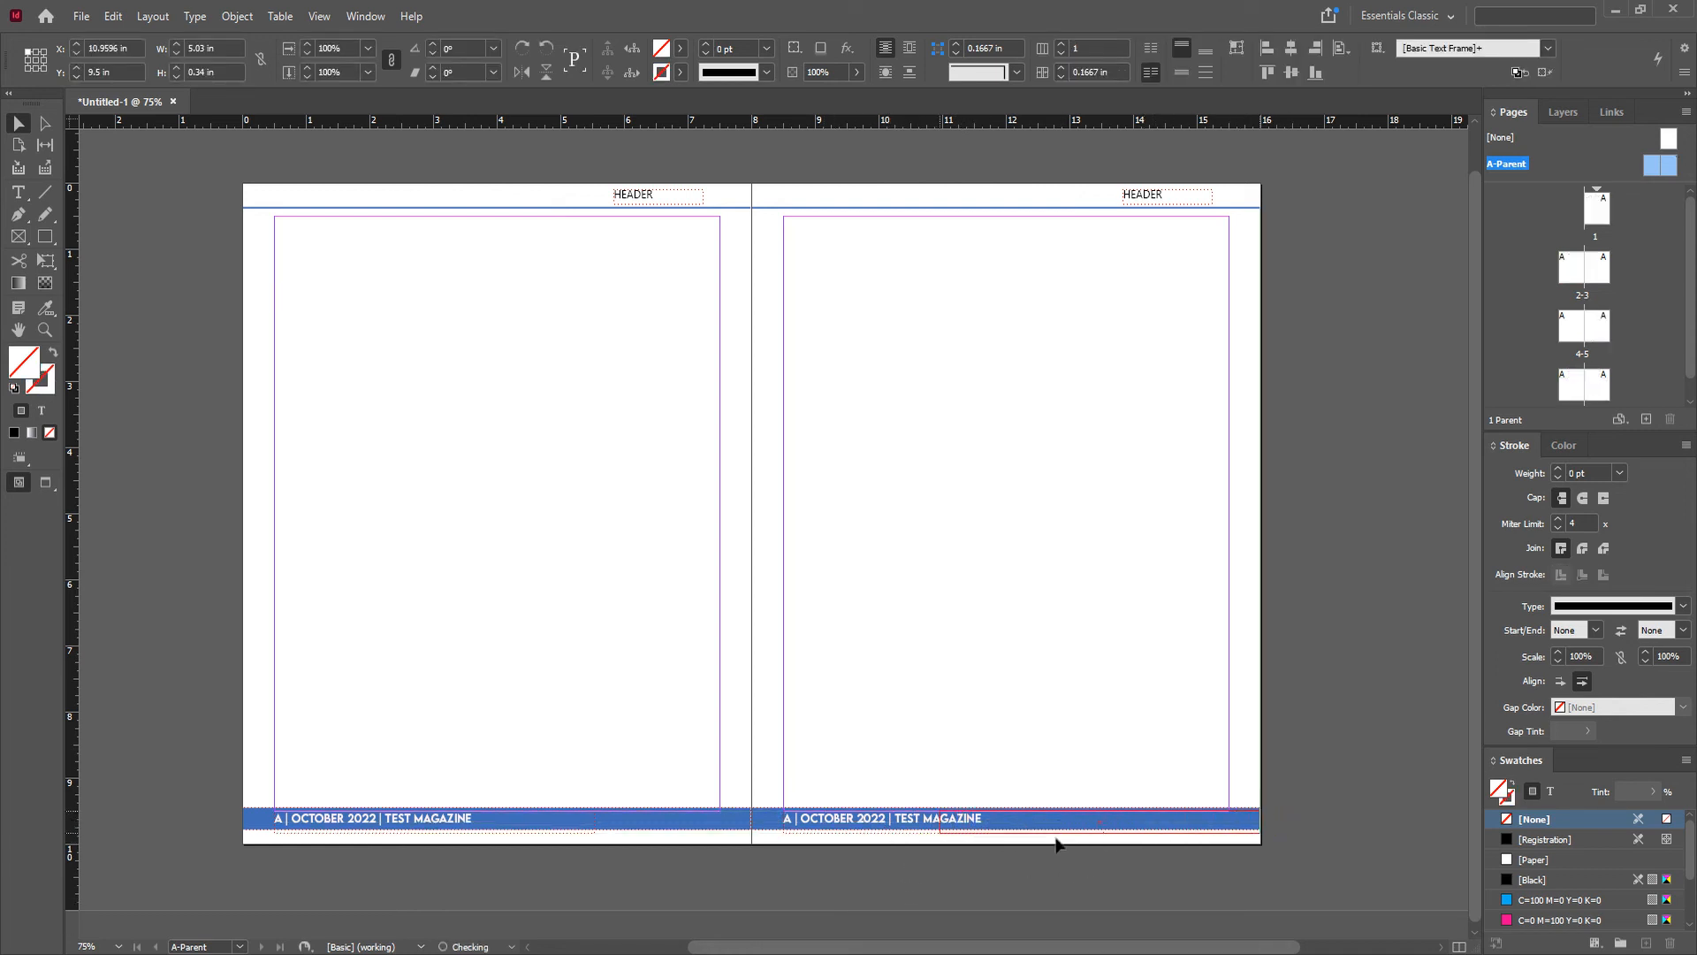
key(ctrl+z)
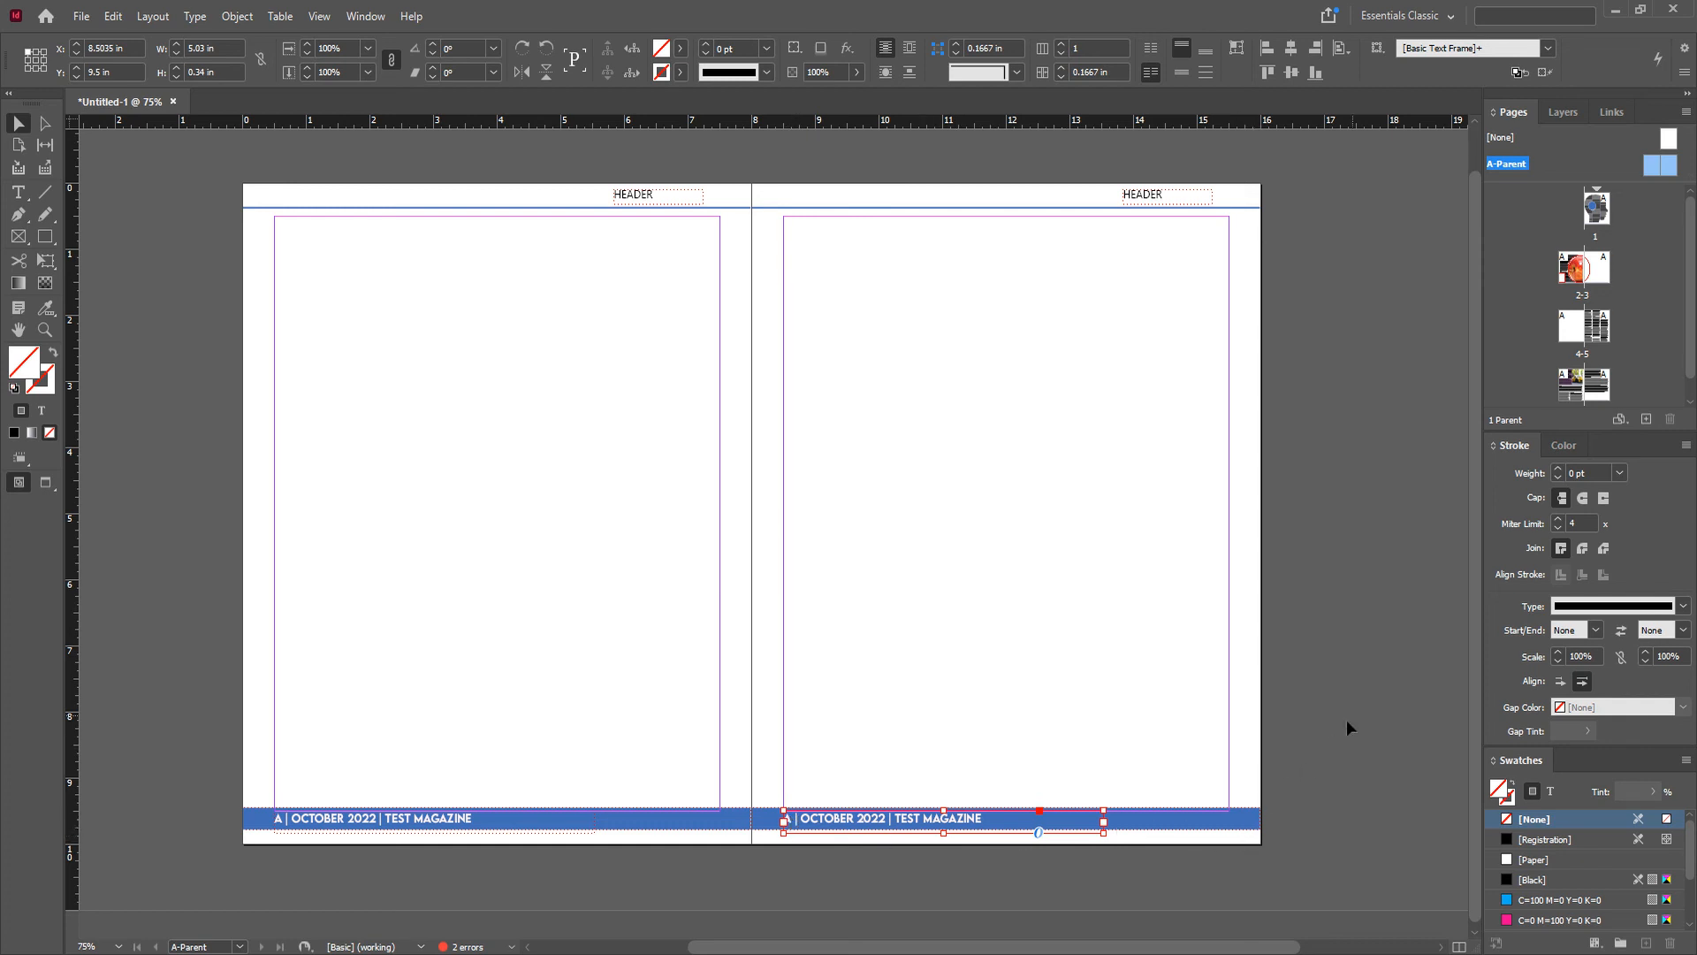
click(1315, 751)
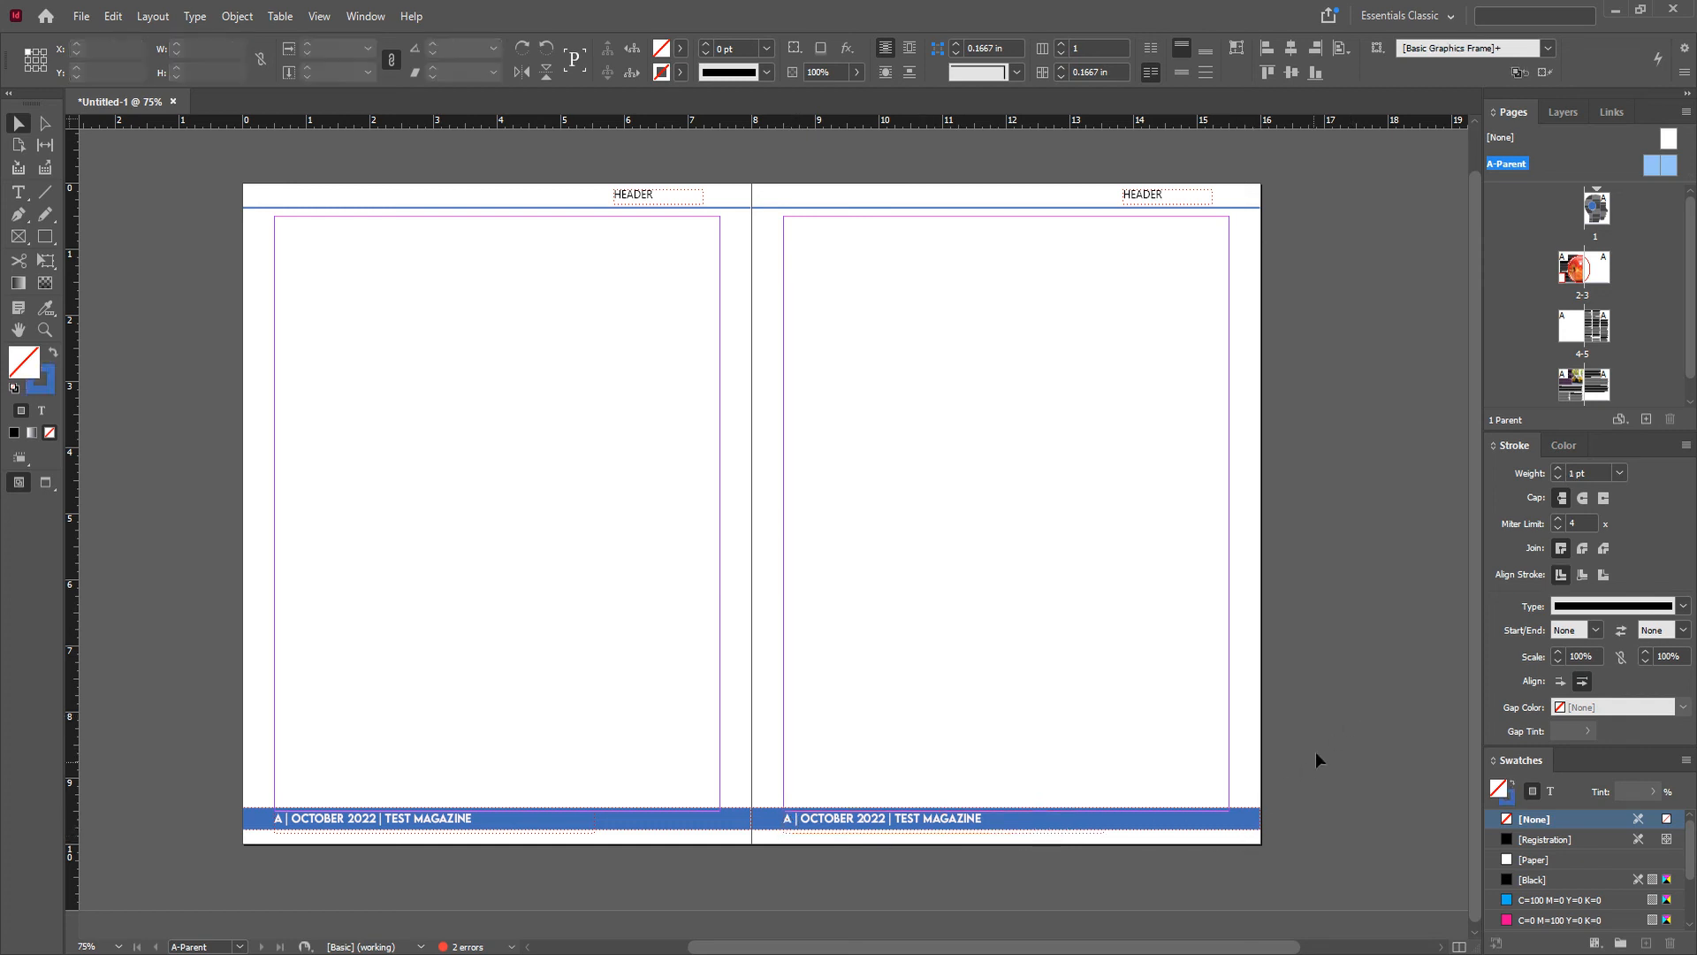
Step: Move the right parent page's HEADER frame to its inner margin, at about X 8.5 in, Y 0.11 in
click(1140, 196)
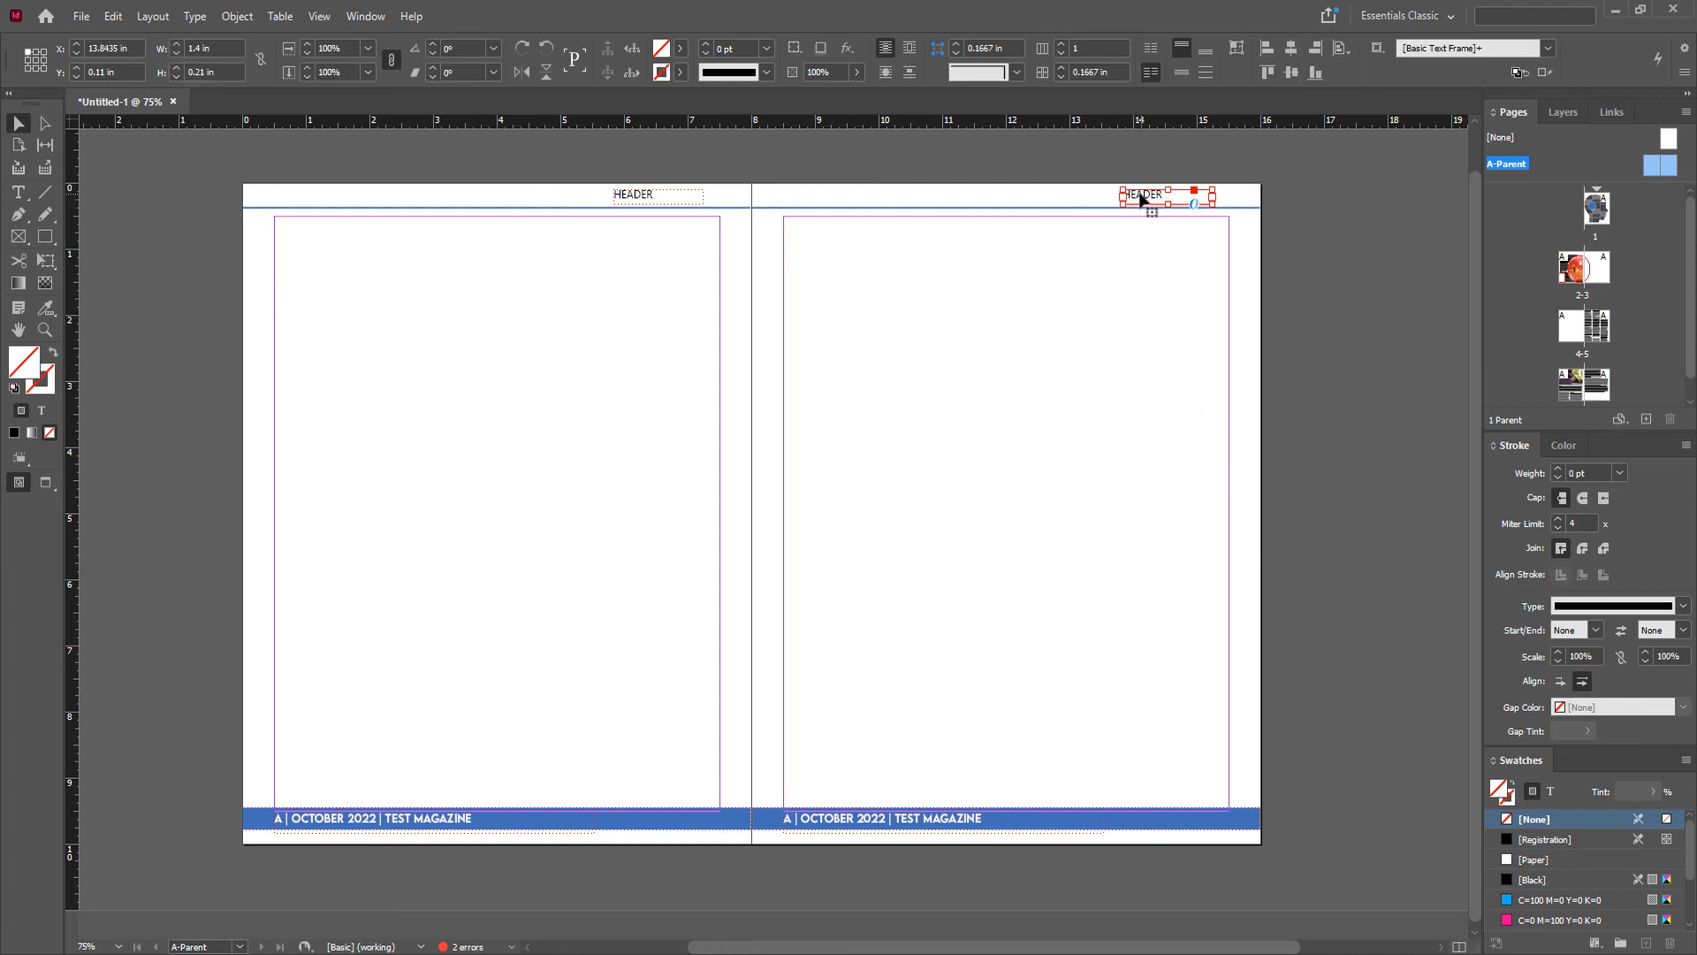
drag(1138, 195, 814, 216)
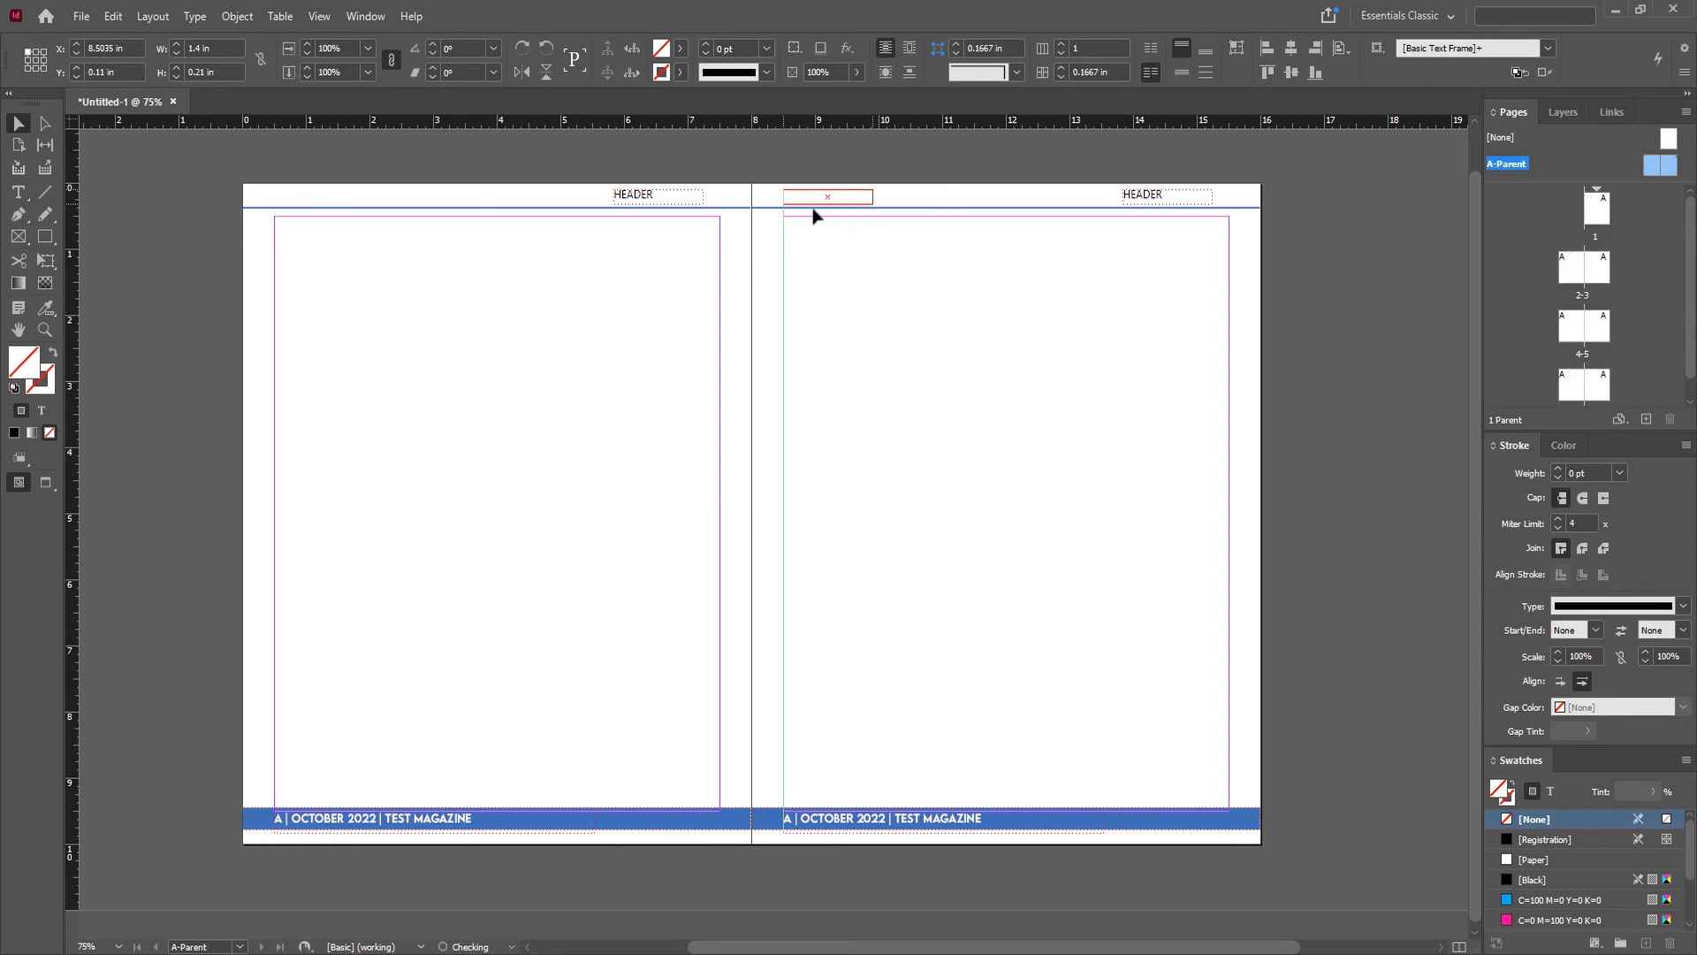
Step: Go to page 1, switch to Preview mode and review the headers, footers and page numbers on every spread
double_click(1598, 213)
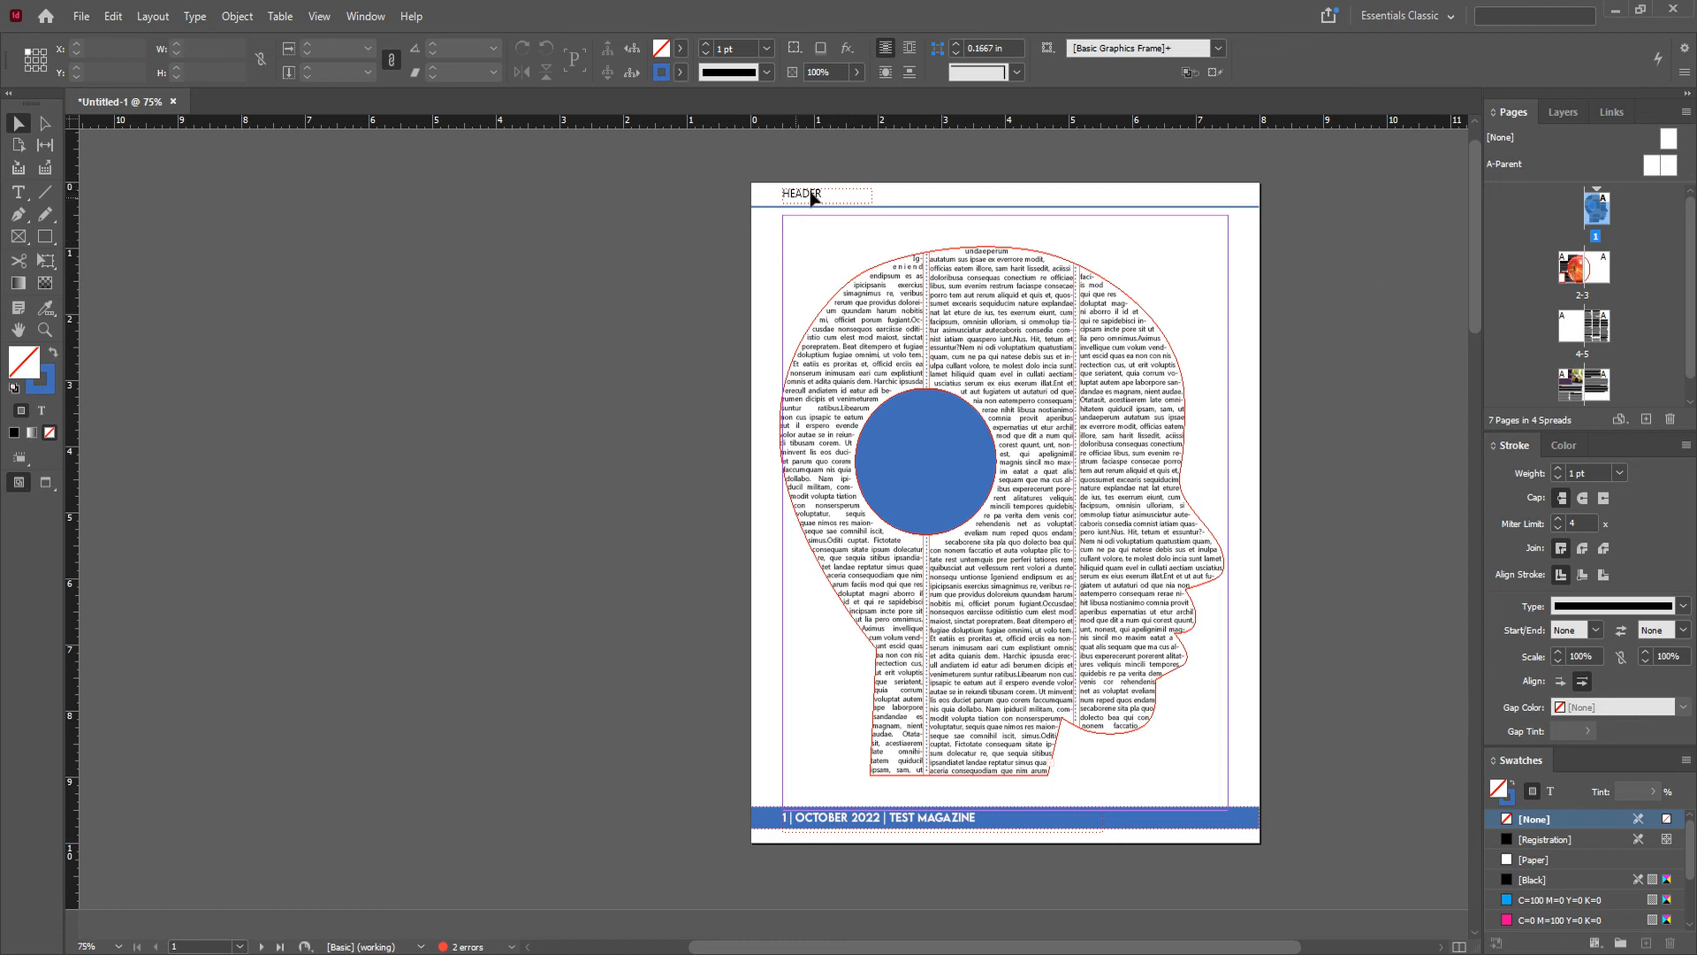
key(w)
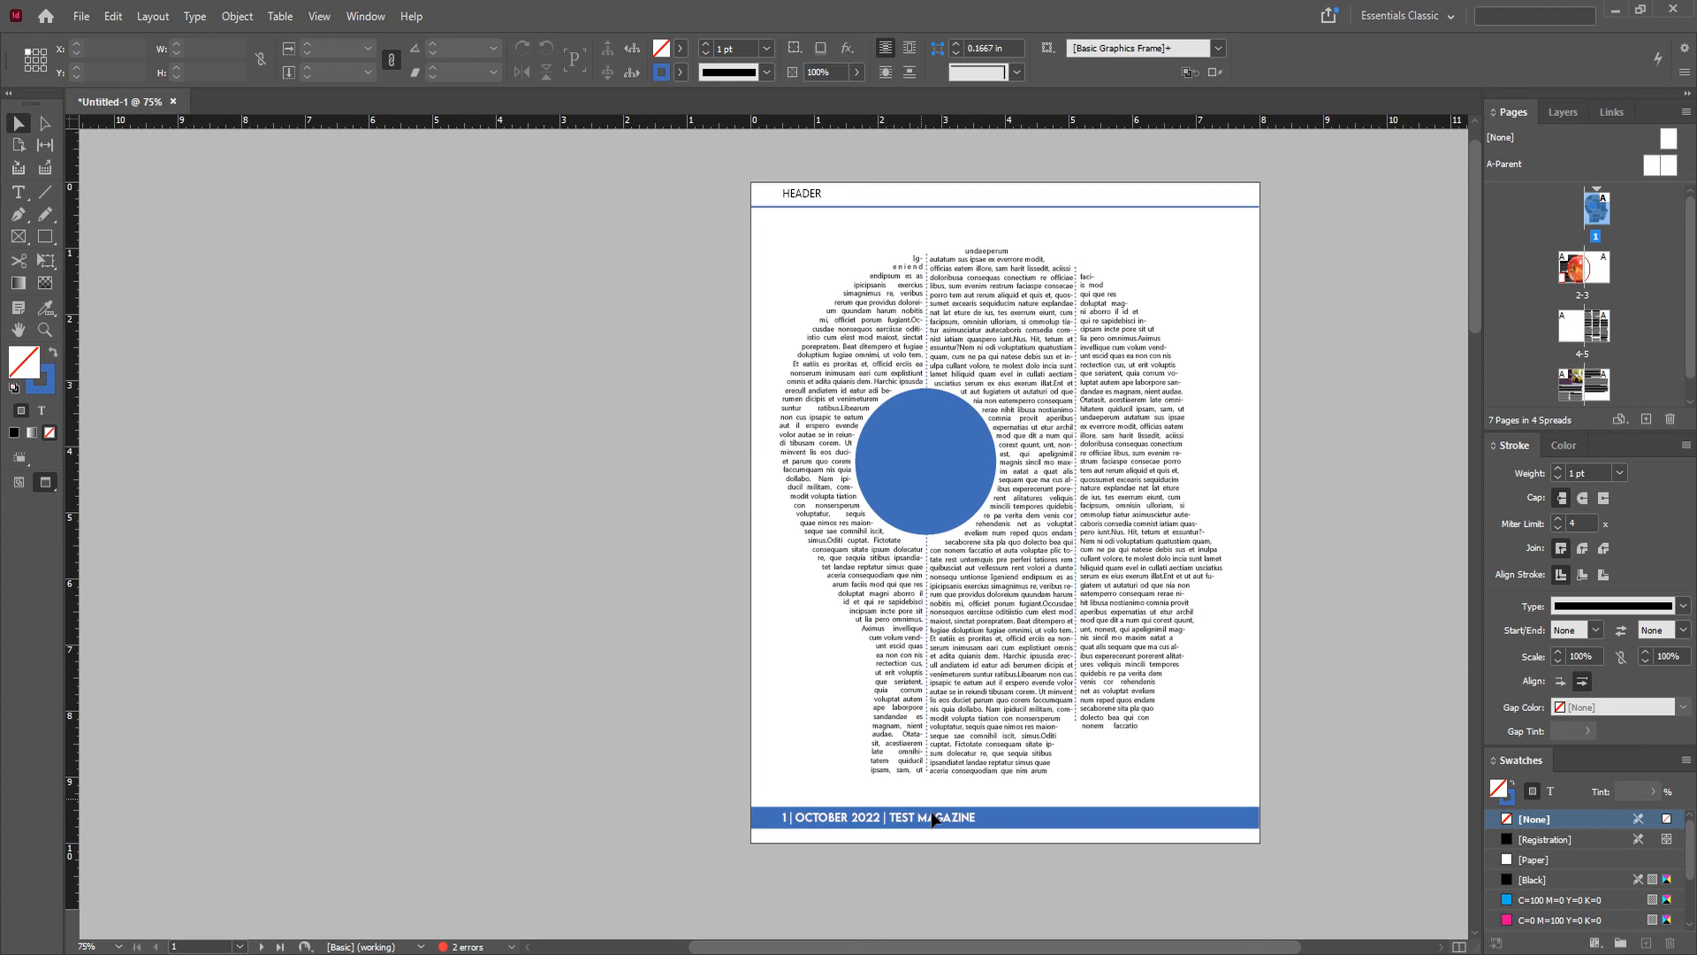
drag(723, 838, 767, 568)
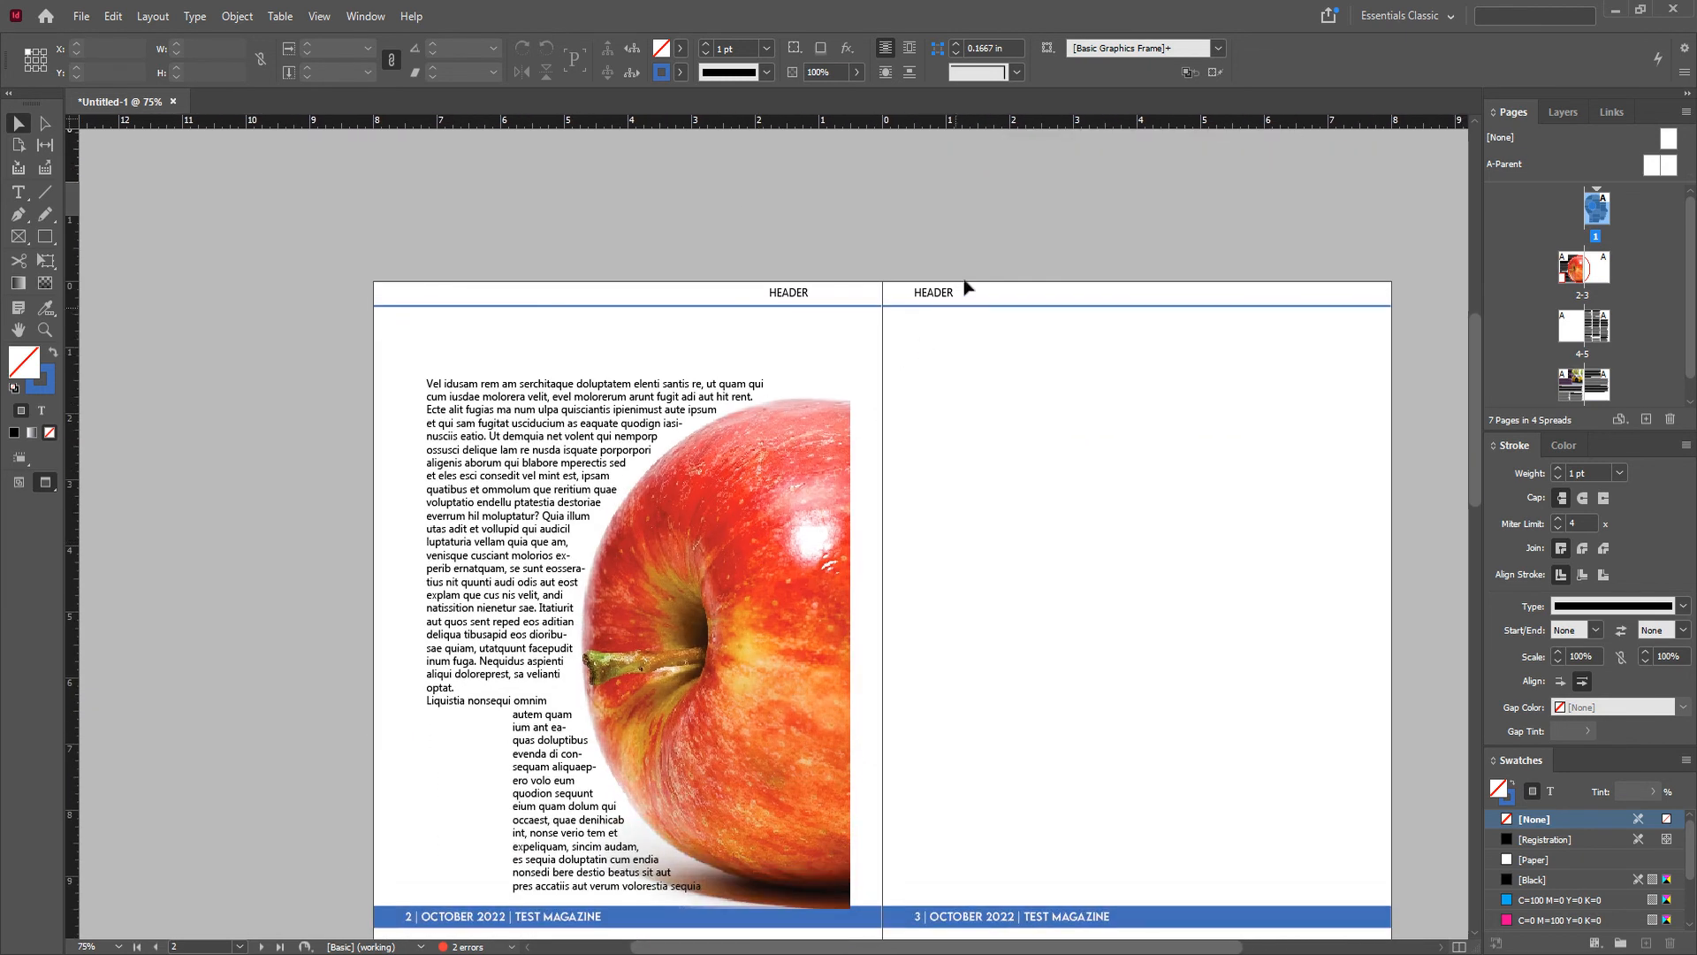
click(992, 720)
drag(1080, 869, 966, 629)
click(1079, 682)
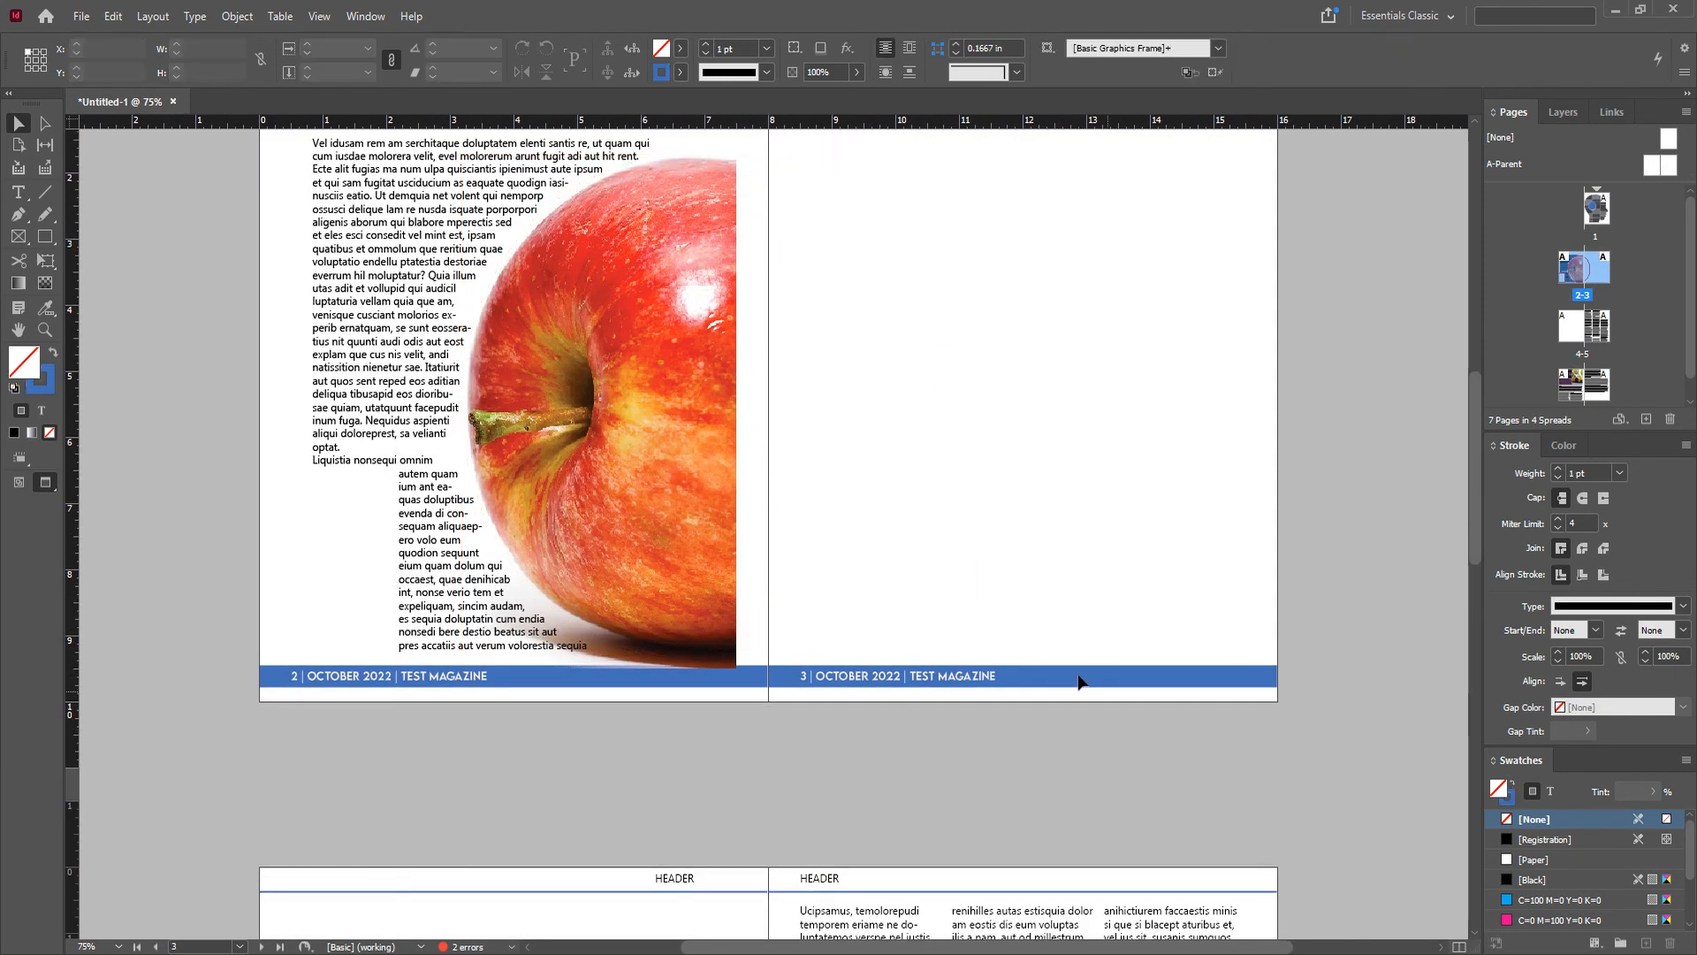
drag(772, 840, 772, 561)
drag(764, 922, 794, 474)
drag(813, 818, 824, 320)
drag(802, 698, 793, 488)
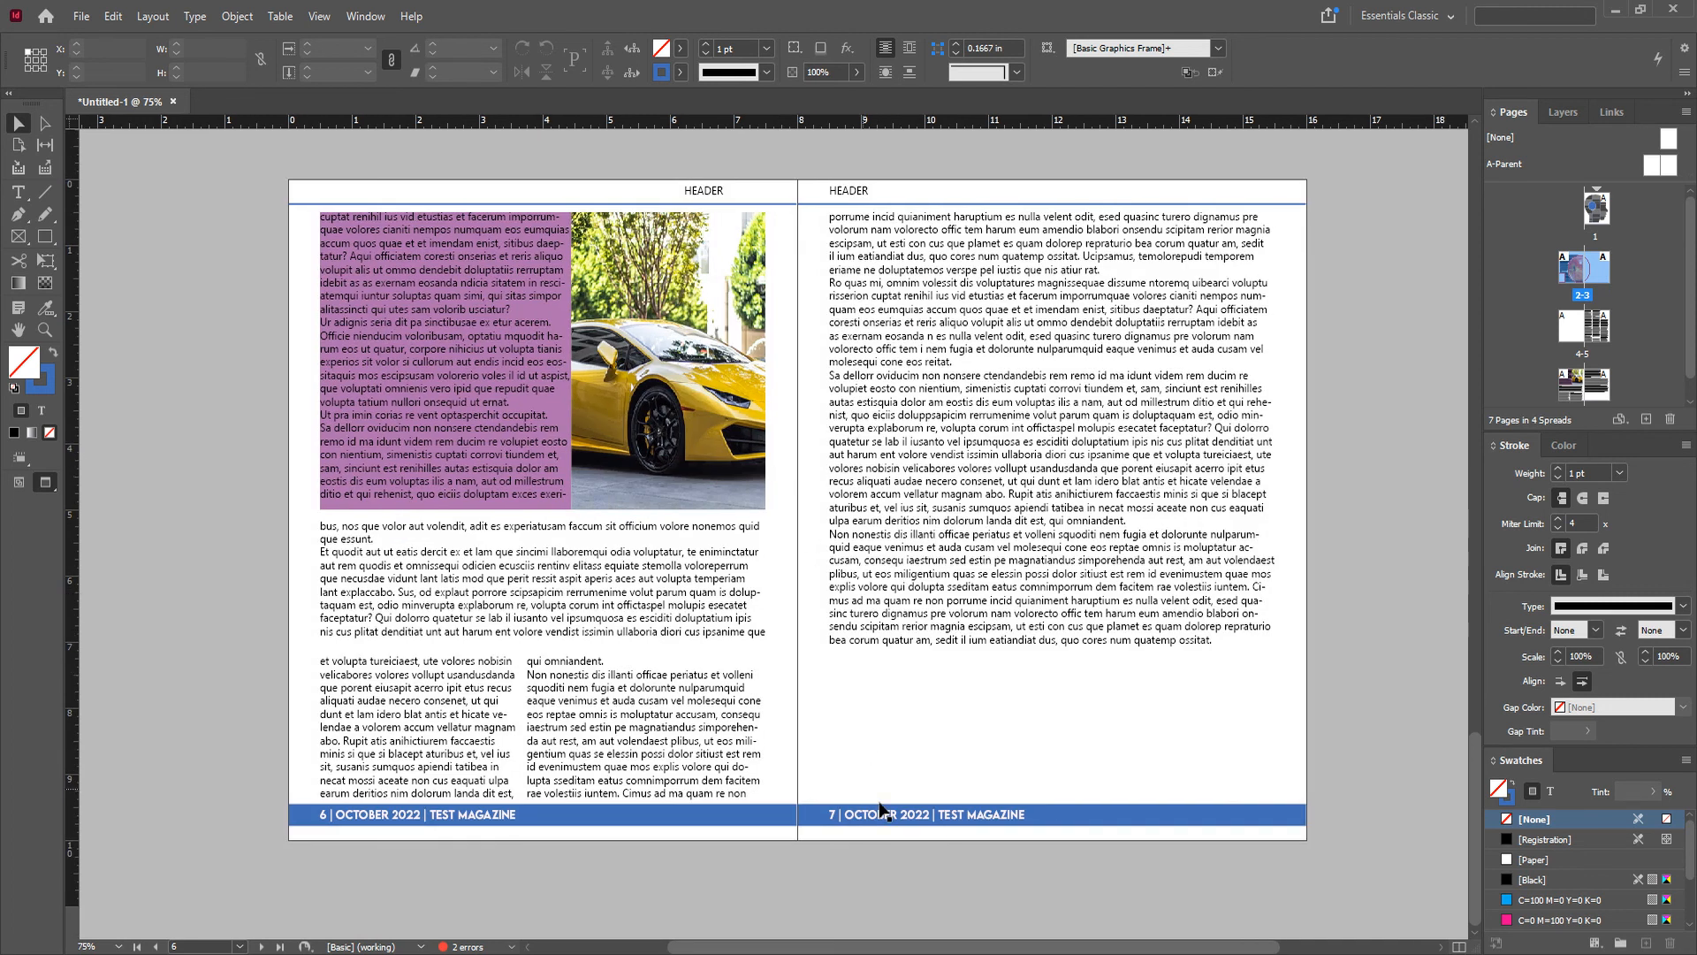
key(ctrl+minus)
key(ctrl+minus)
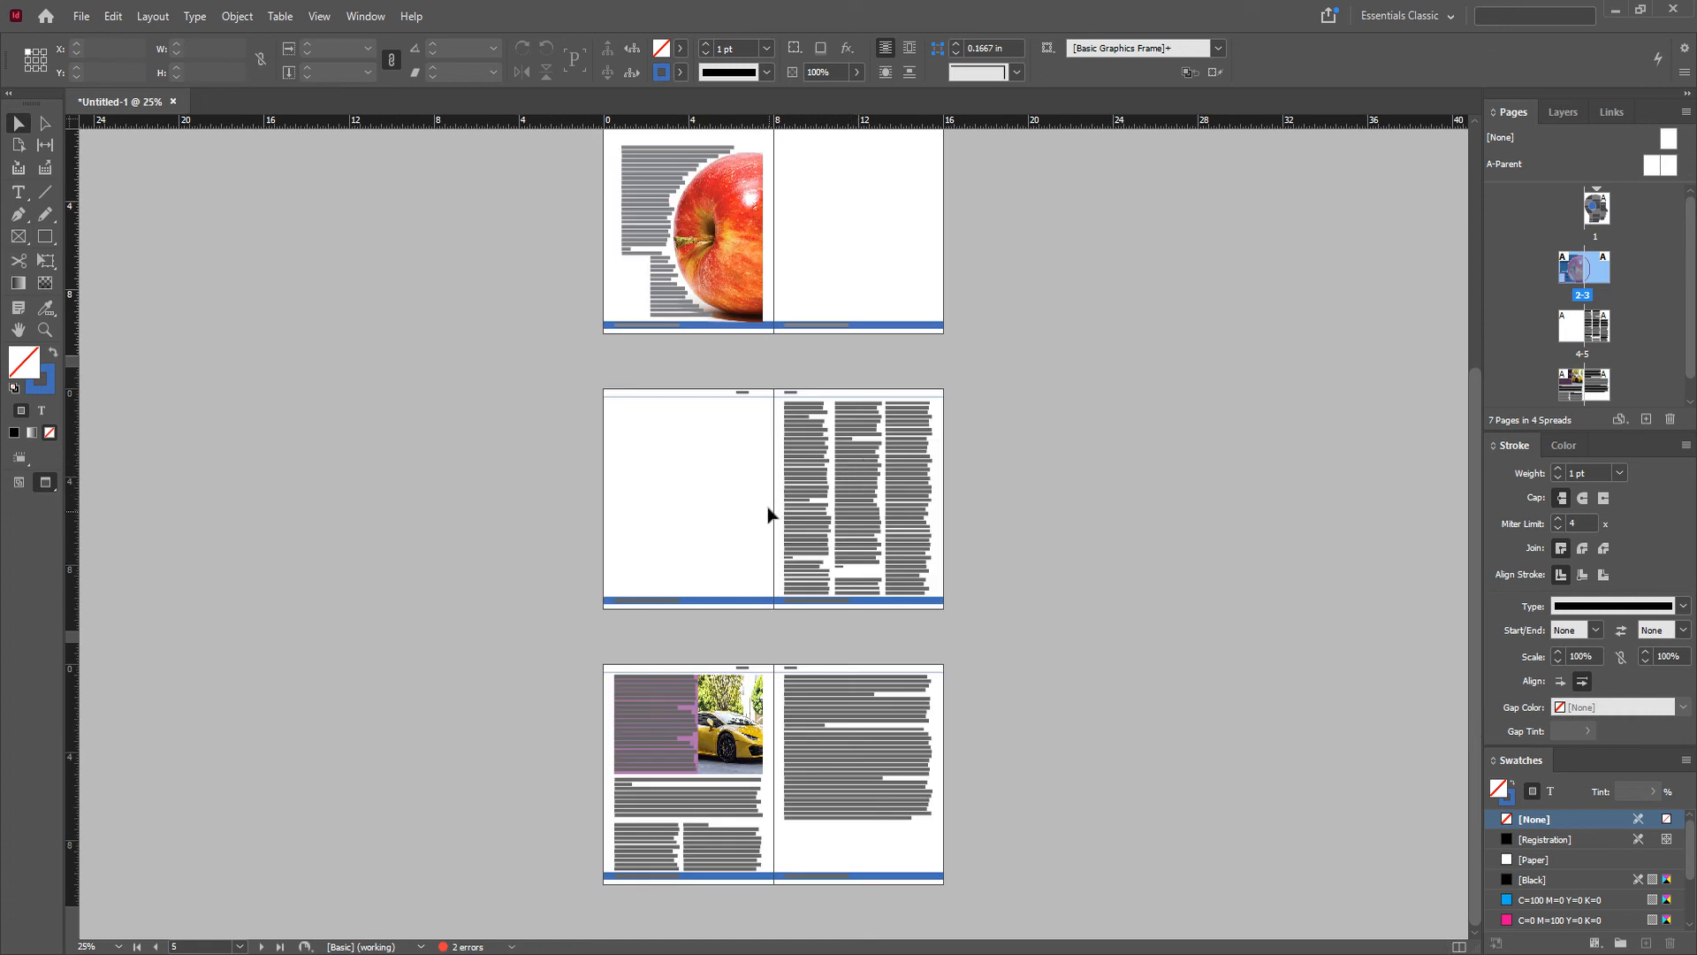
Step: Start exporting the document in Adobe PDF (Print) format with the file name MAGAZIENE, and look through the available formats
click(80, 20)
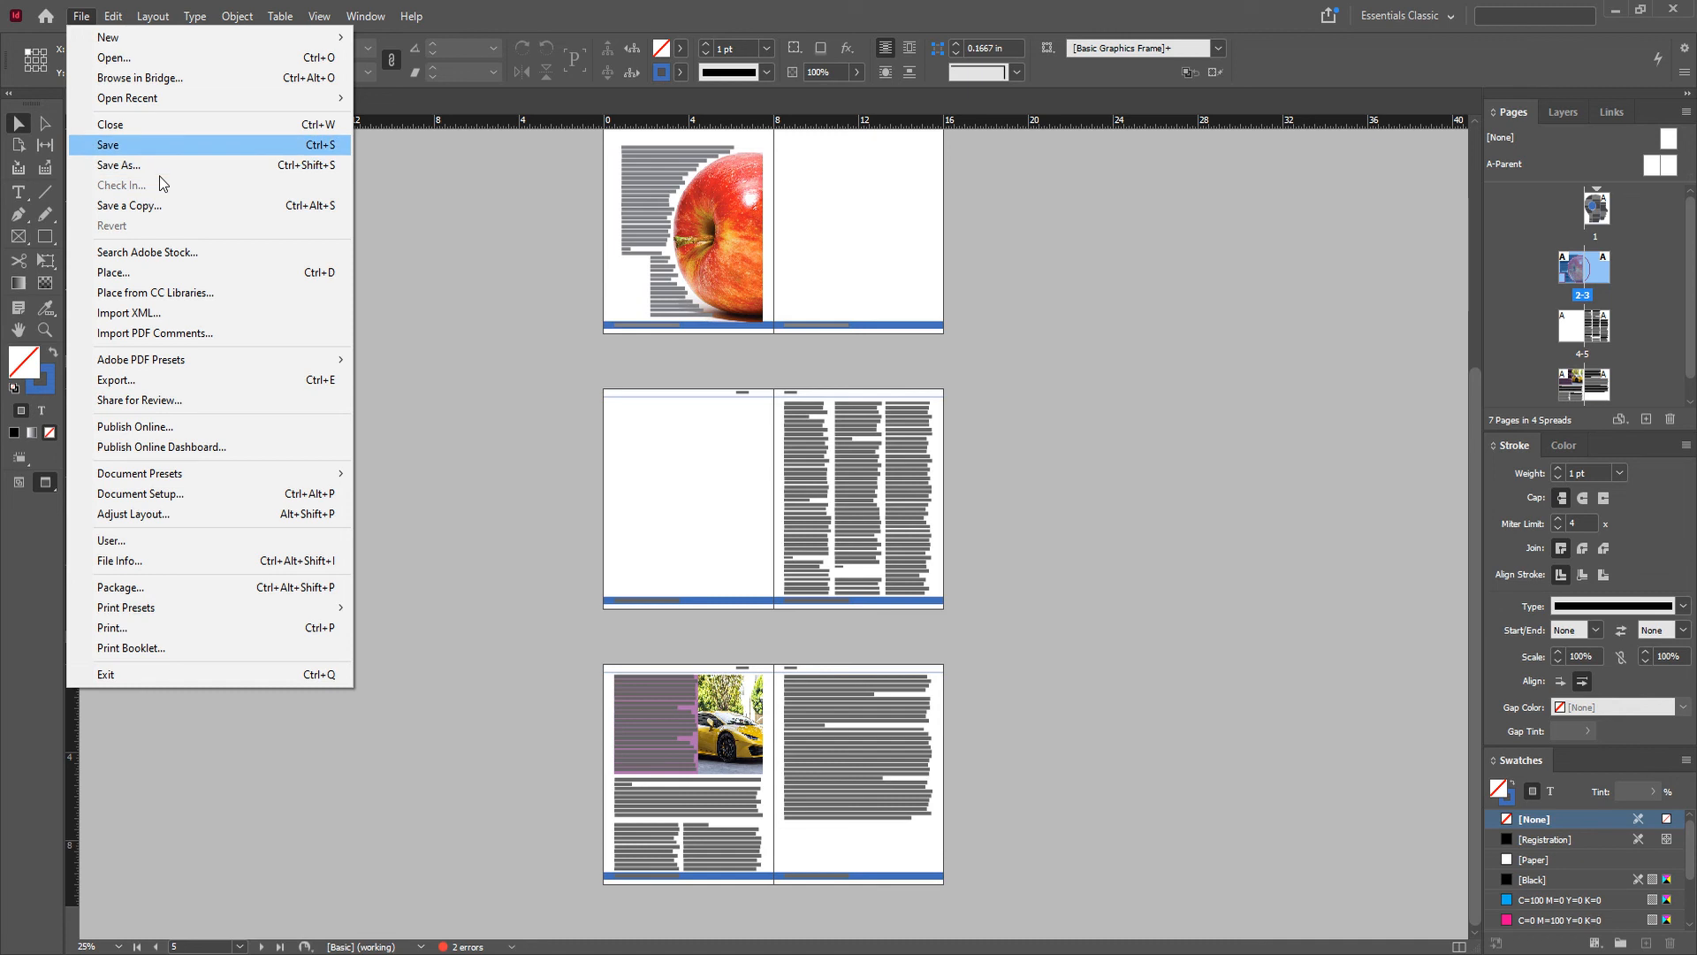
click(142, 382)
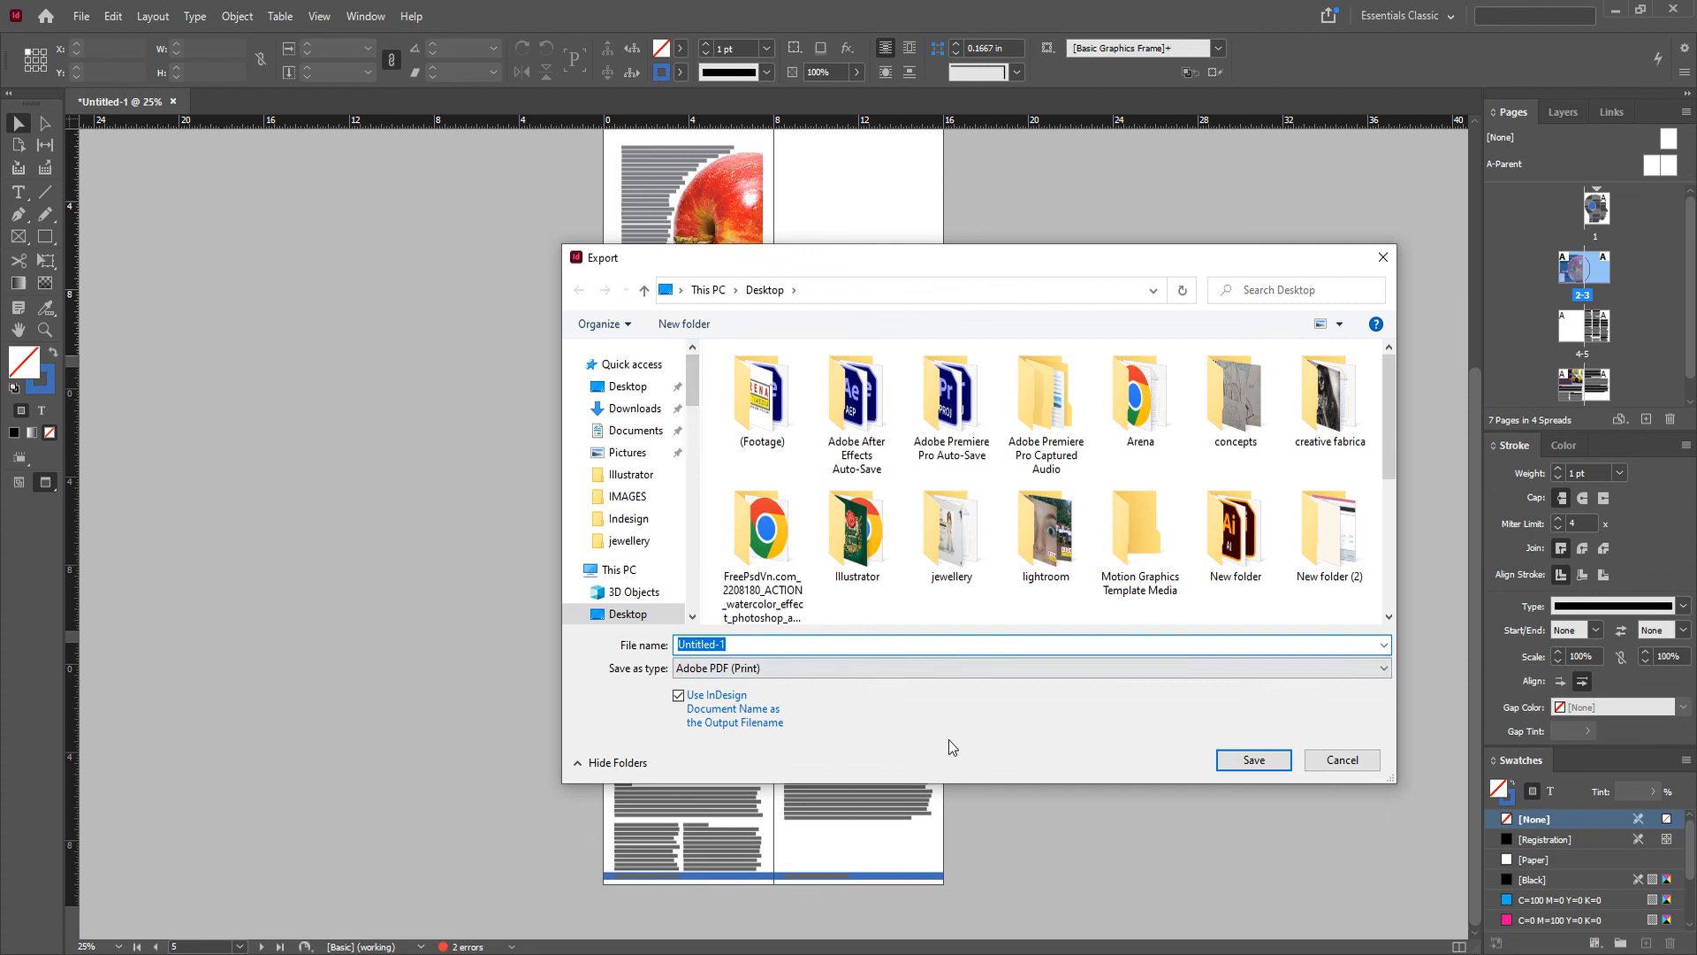
text(MAGAZIEN)
key(BackSpace)
text(NE)
key(Tab)
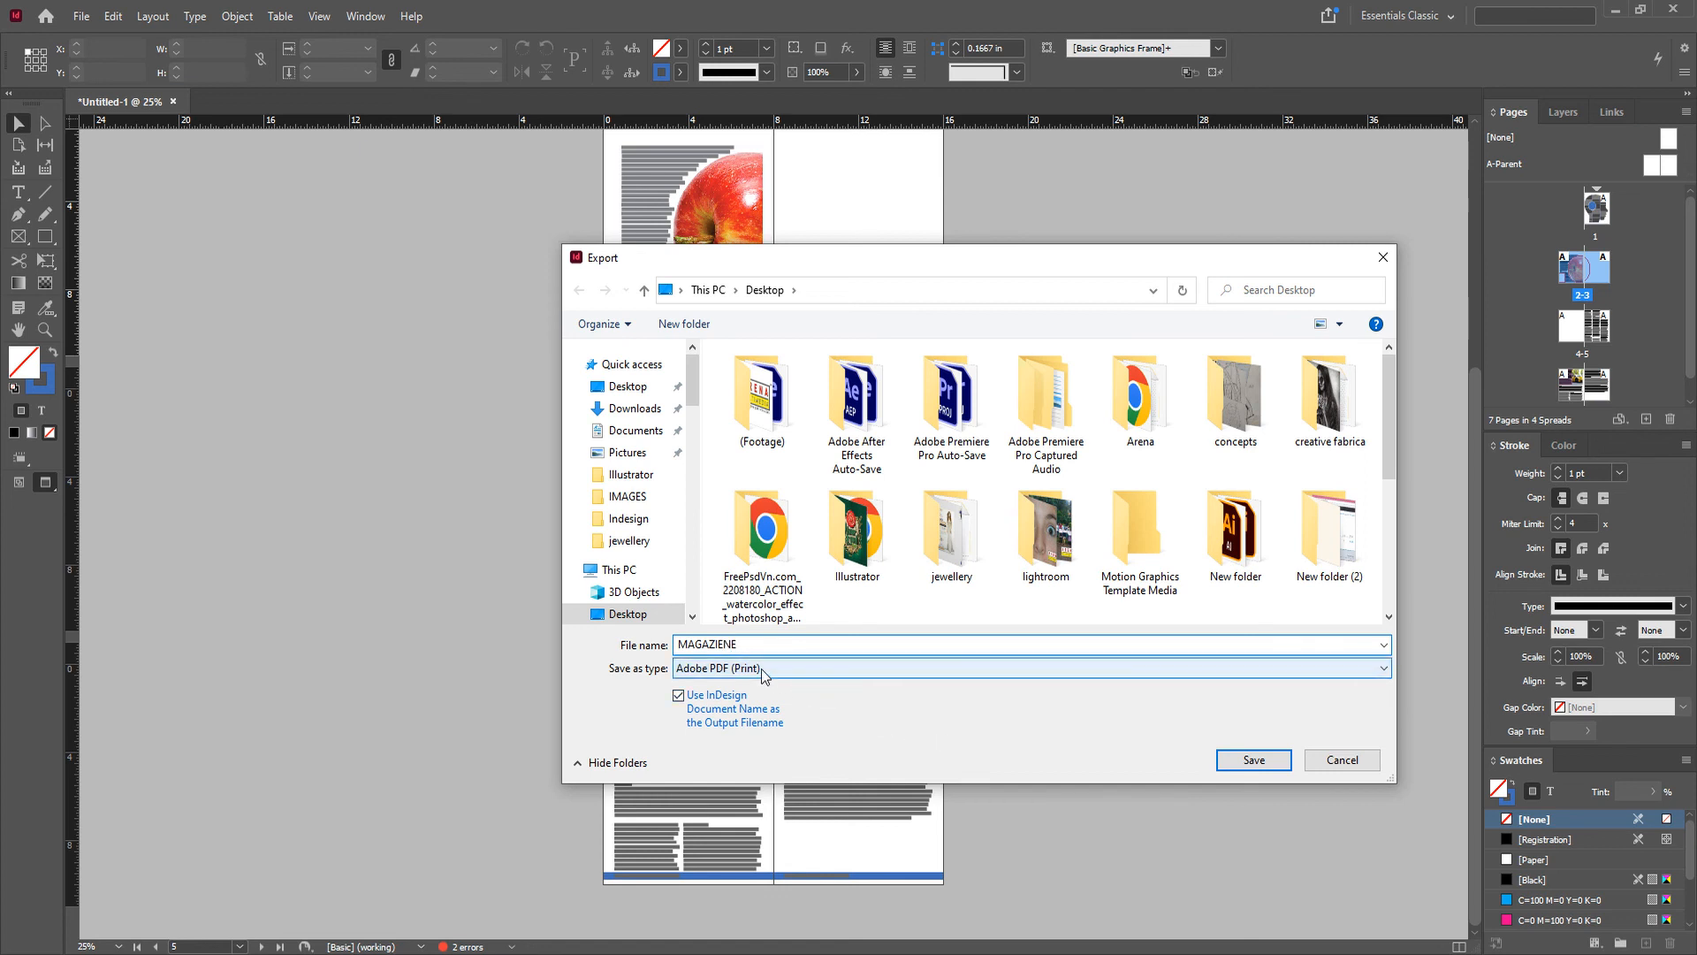
click(766, 669)
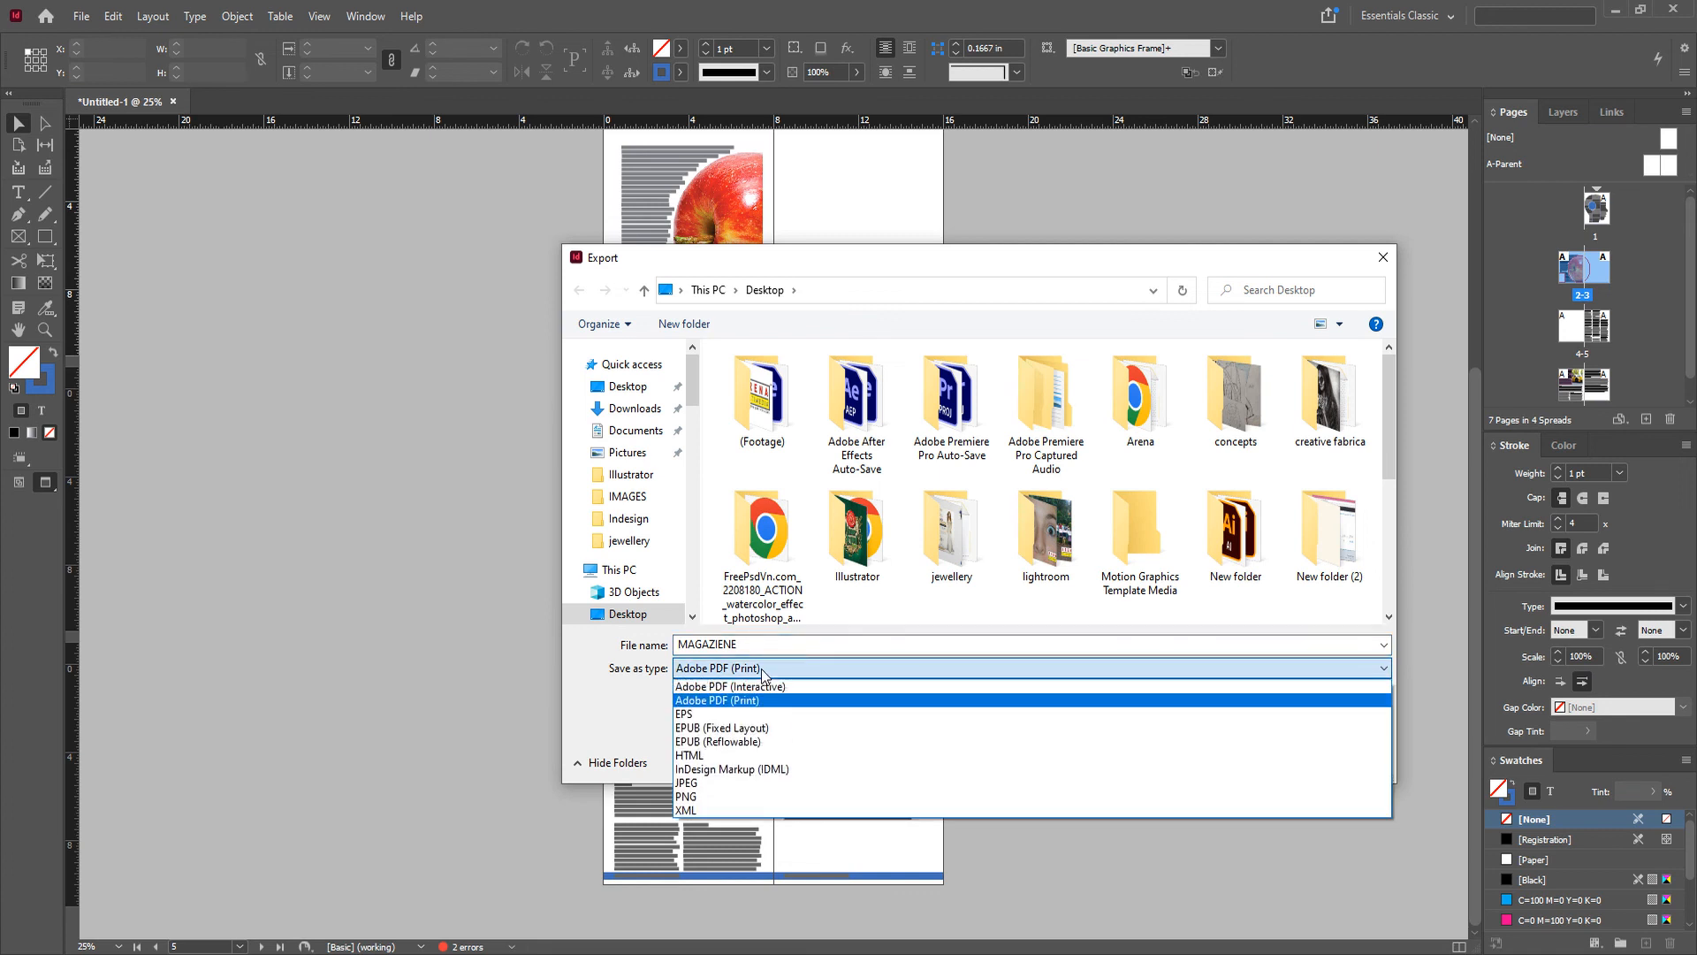
key(Up)
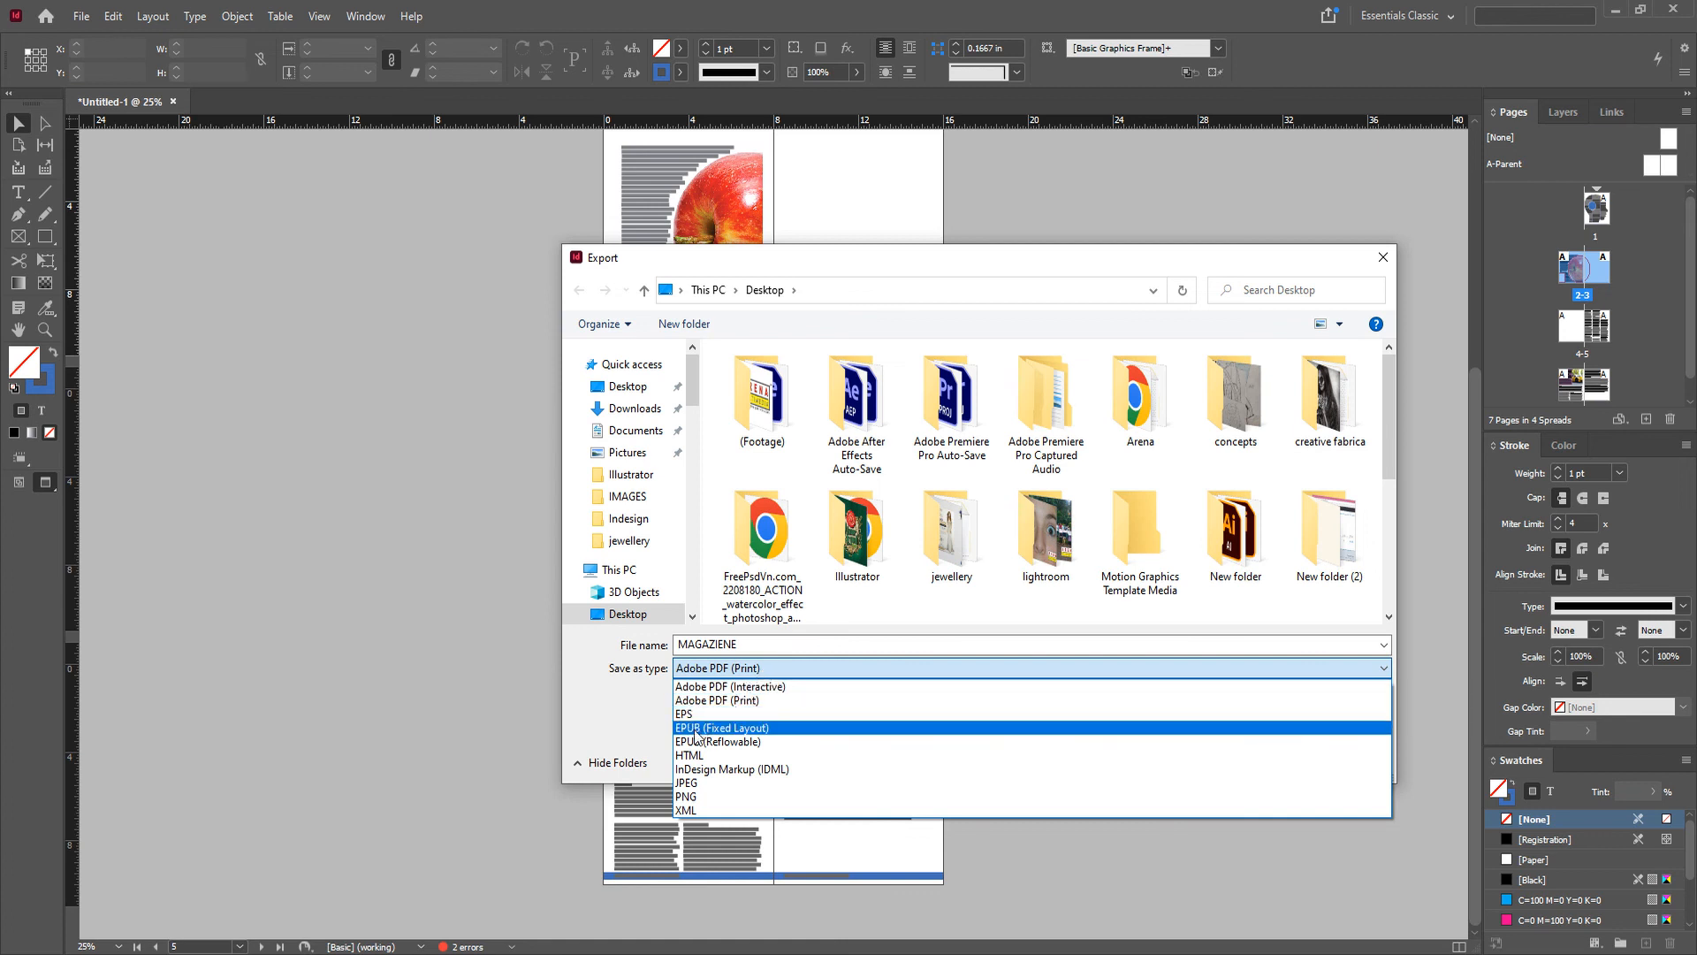
click(630, 714)
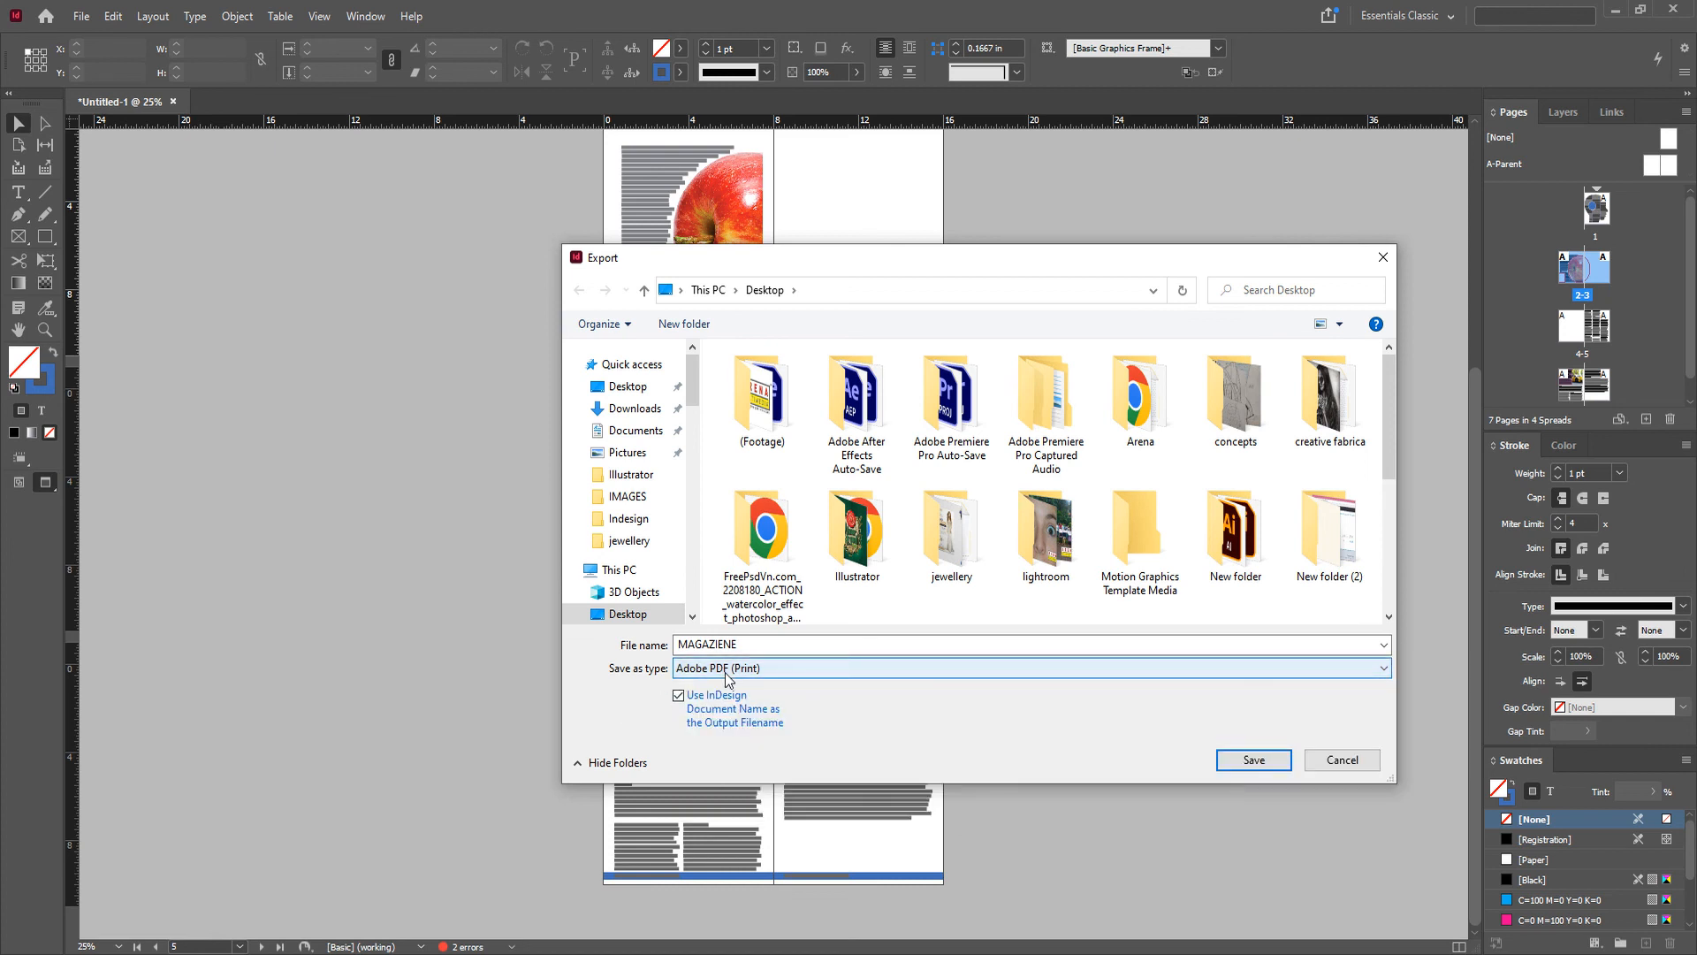
Step: Try to export all pages with the High Quality Print settings, without bookmarks or hyperlinks, and cancel the export
click(1247, 760)
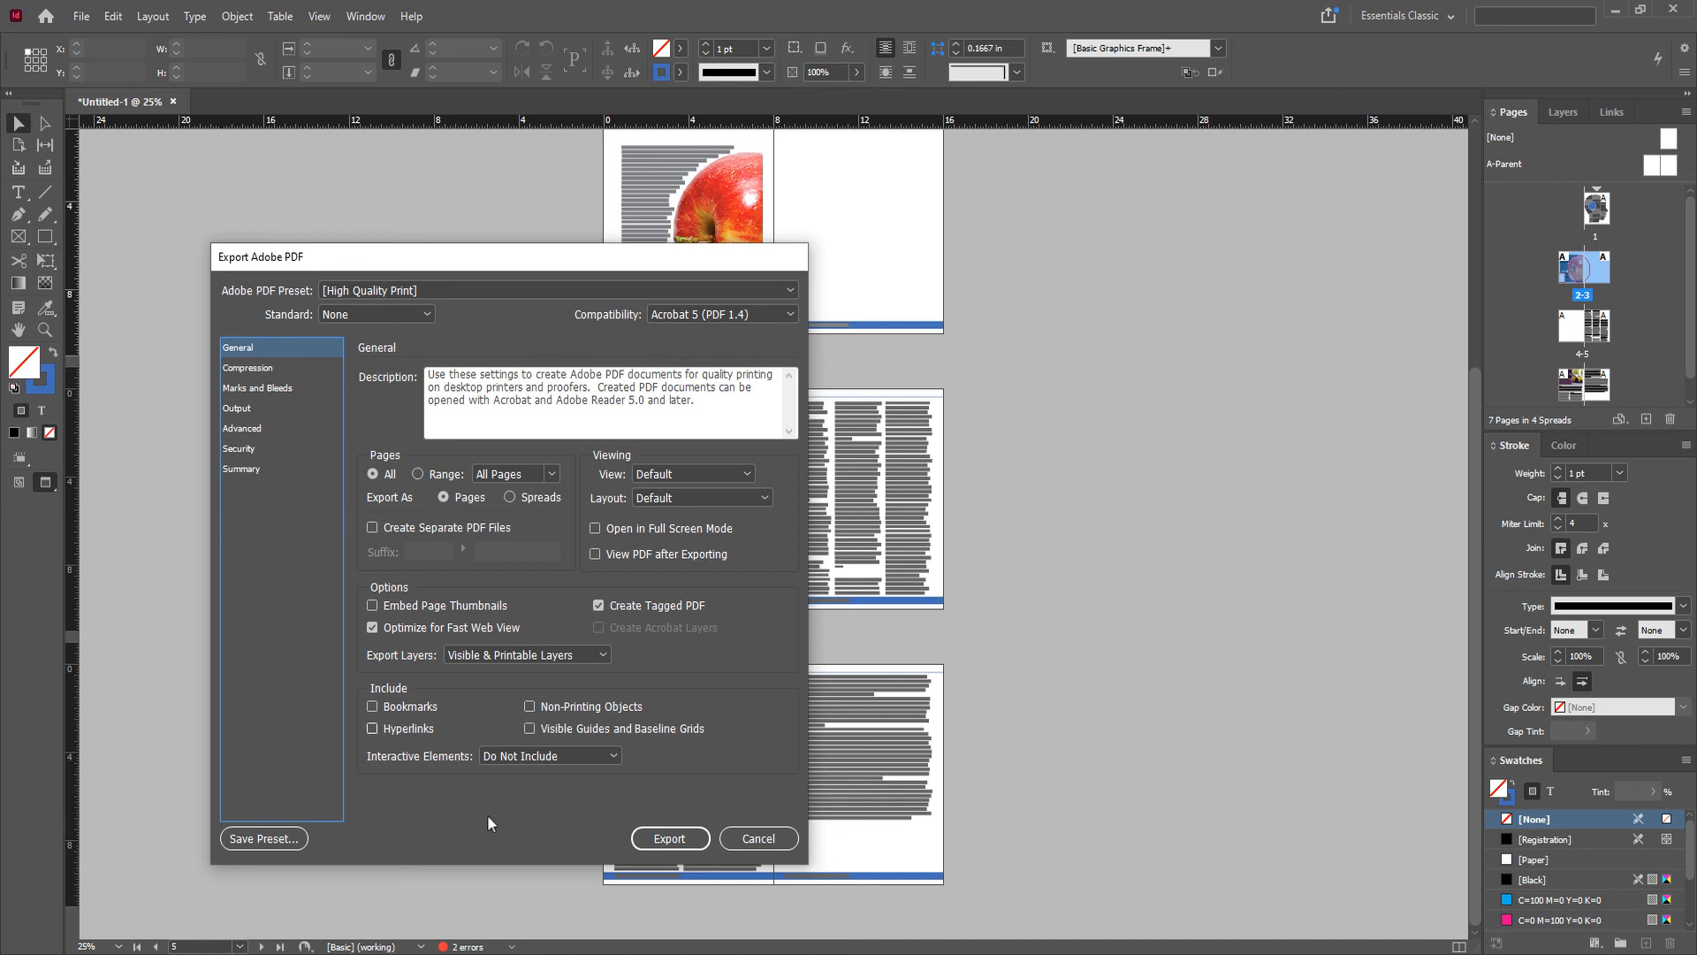
click(372, 706)
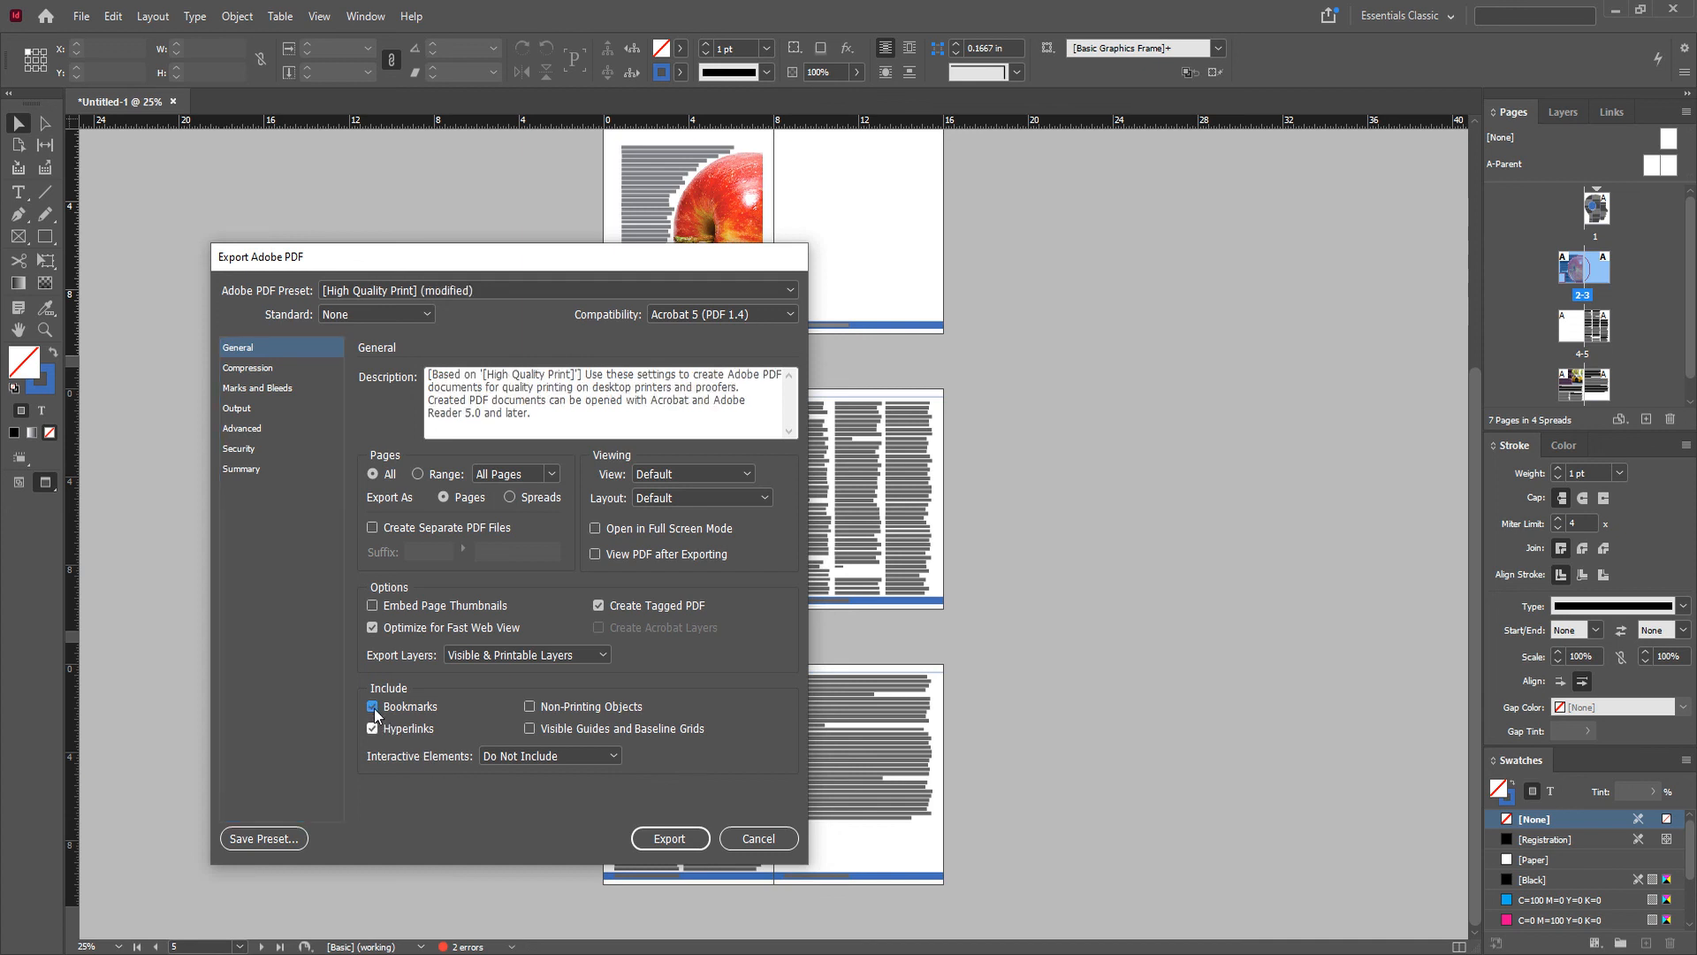
click(372, 710)
click(681, 842)
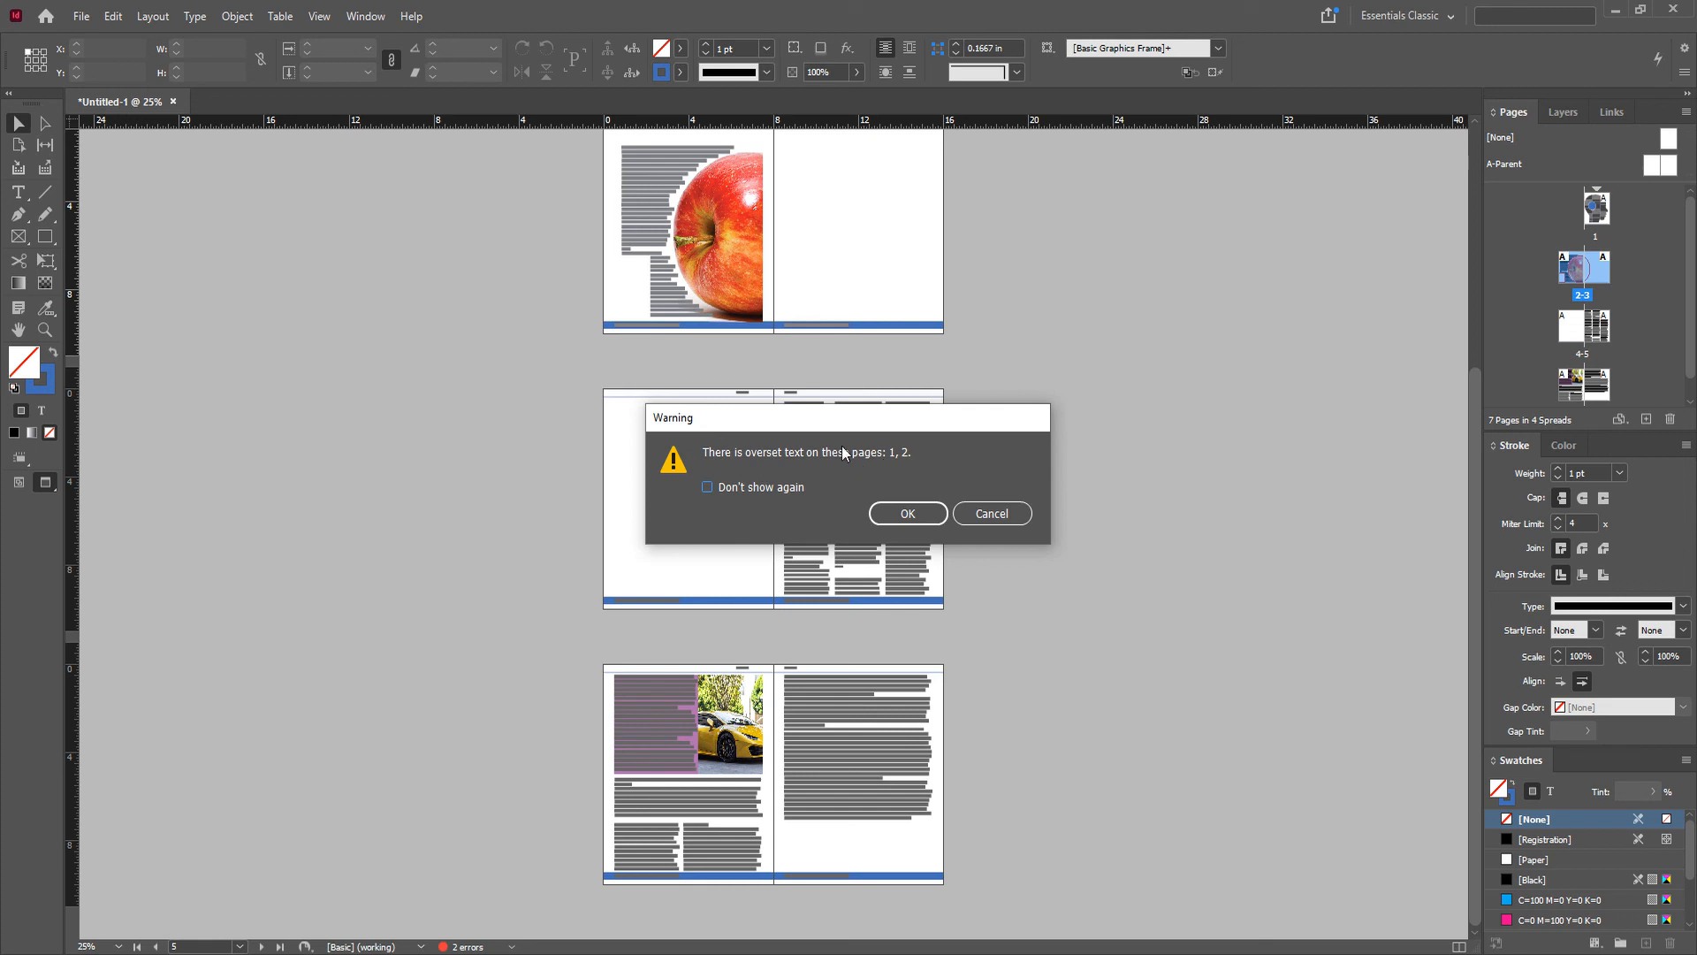
click(992, 513)
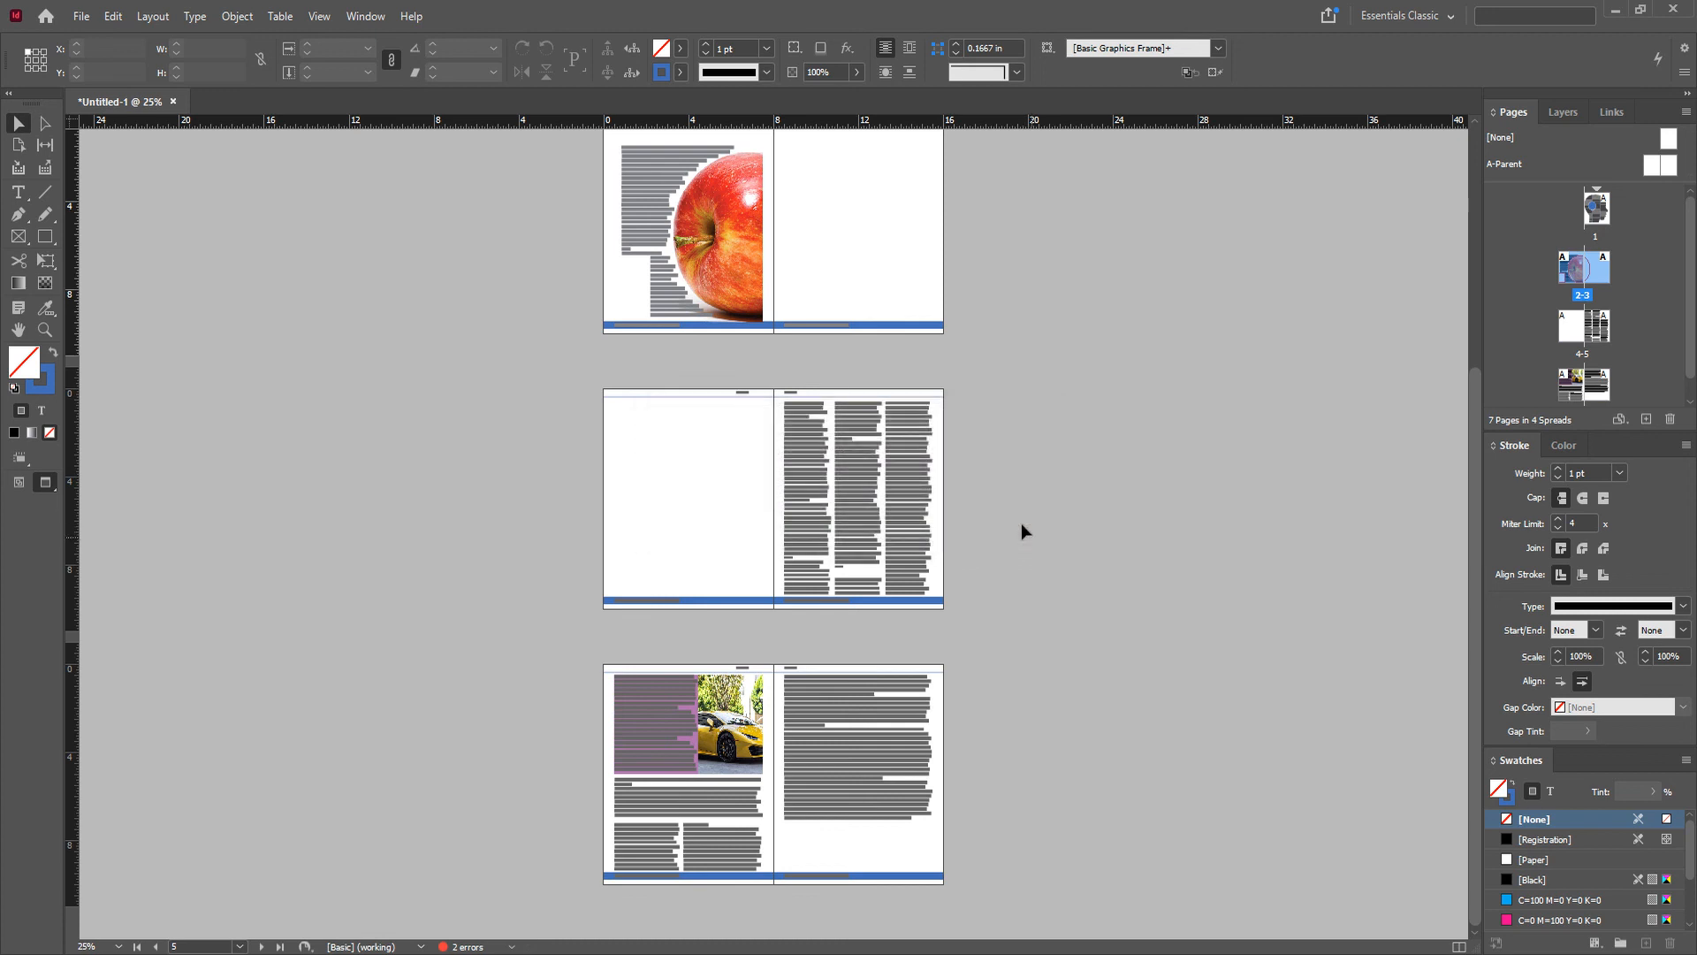
Step: Select the head-shaped text frame on page 1 and inspect the end of its text for overset content
scroll(1021, 523, up, 3)
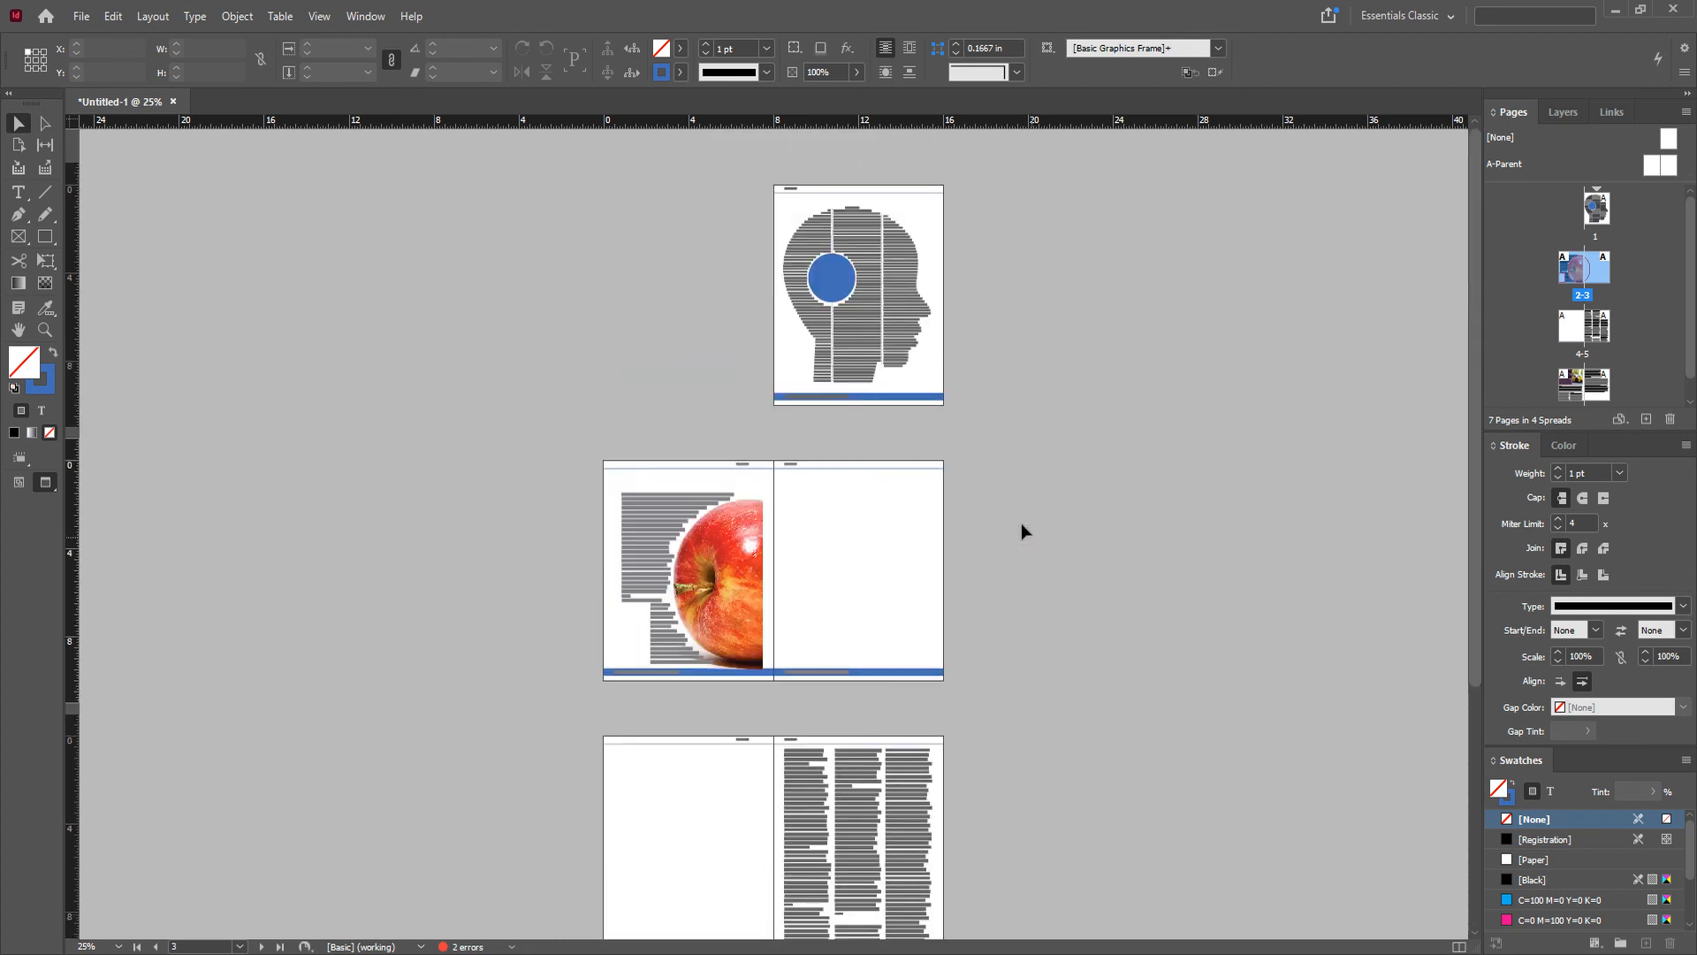
ctrl+click(871, 355)
ctrl+click(871, 357)
ctrl+click(900, 464)
scroll(884, 425, down, 4)
click(784, 614)
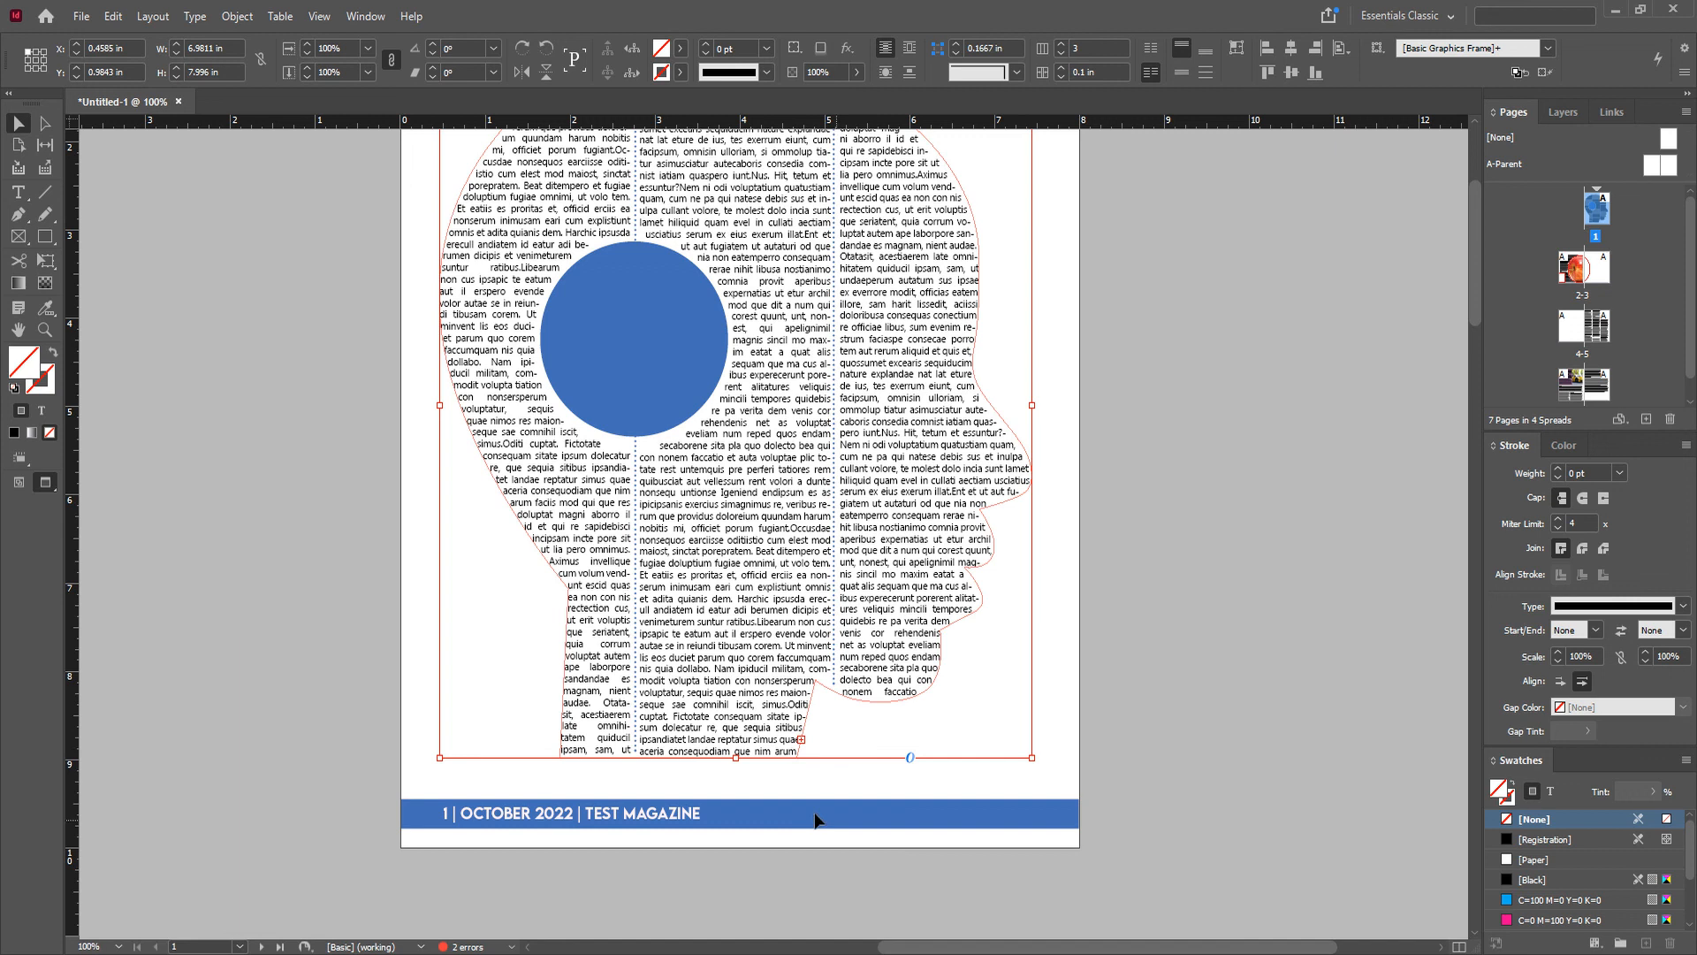
Step: Export all pages to the Desktop as an Adobe PDF (Print) file named MAGAZINE with the modified High Quality Print settings, accepting overset text
click(90, 23)
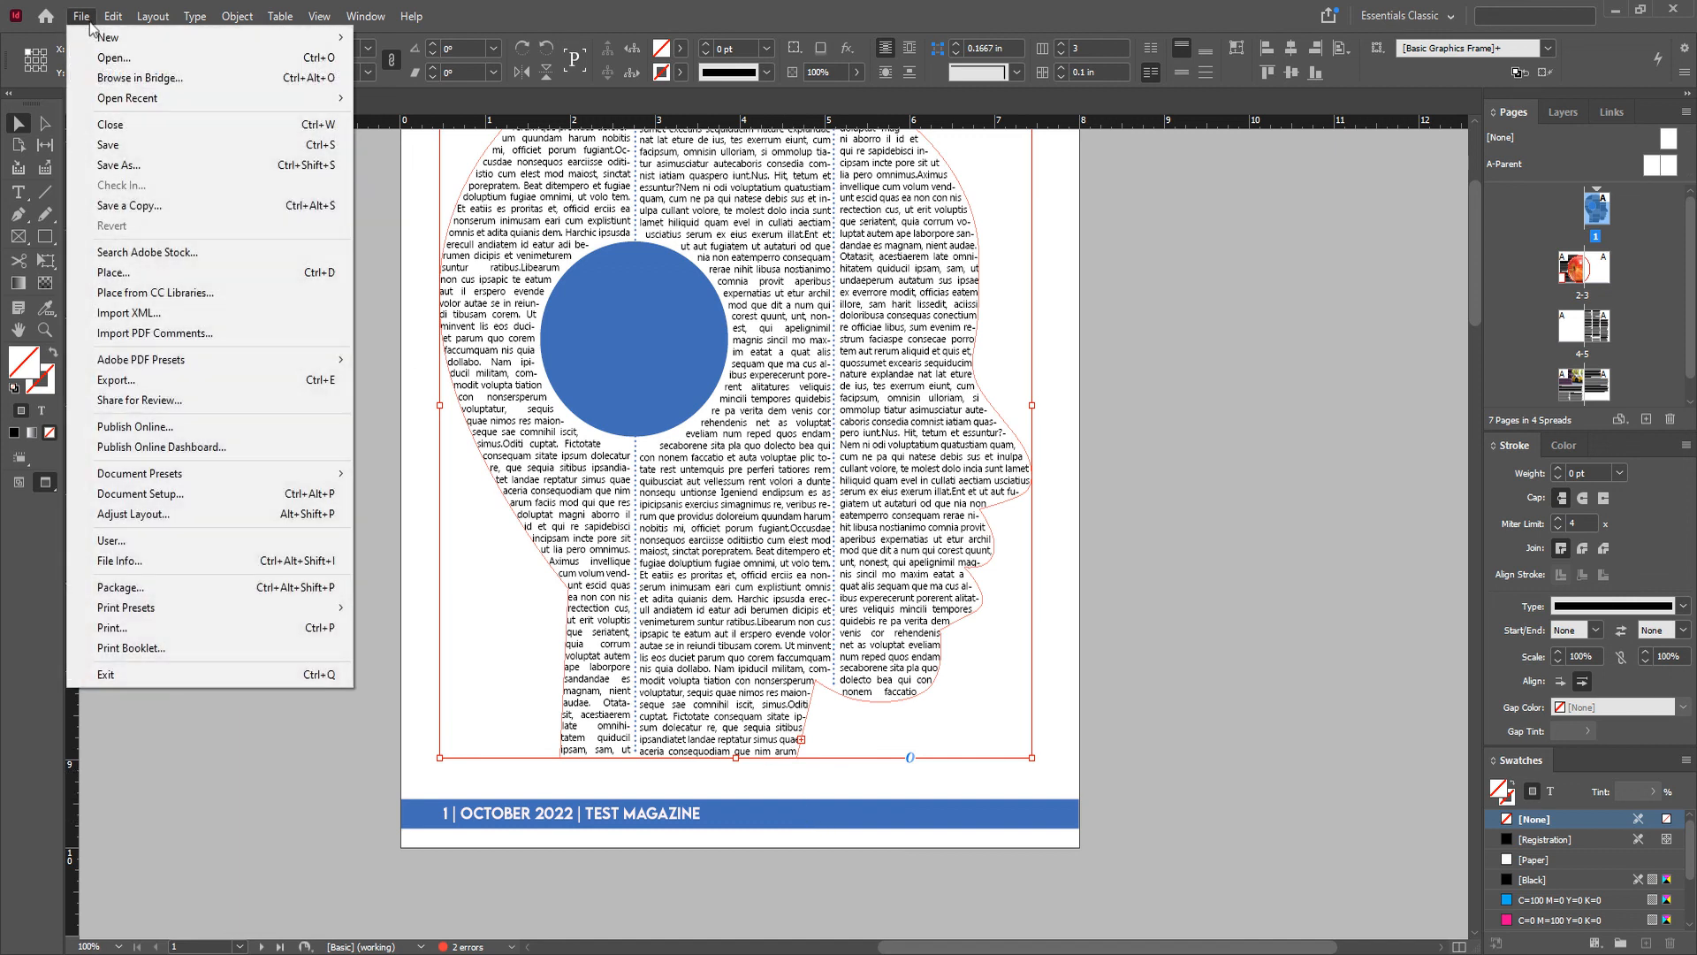
click(157, 380)
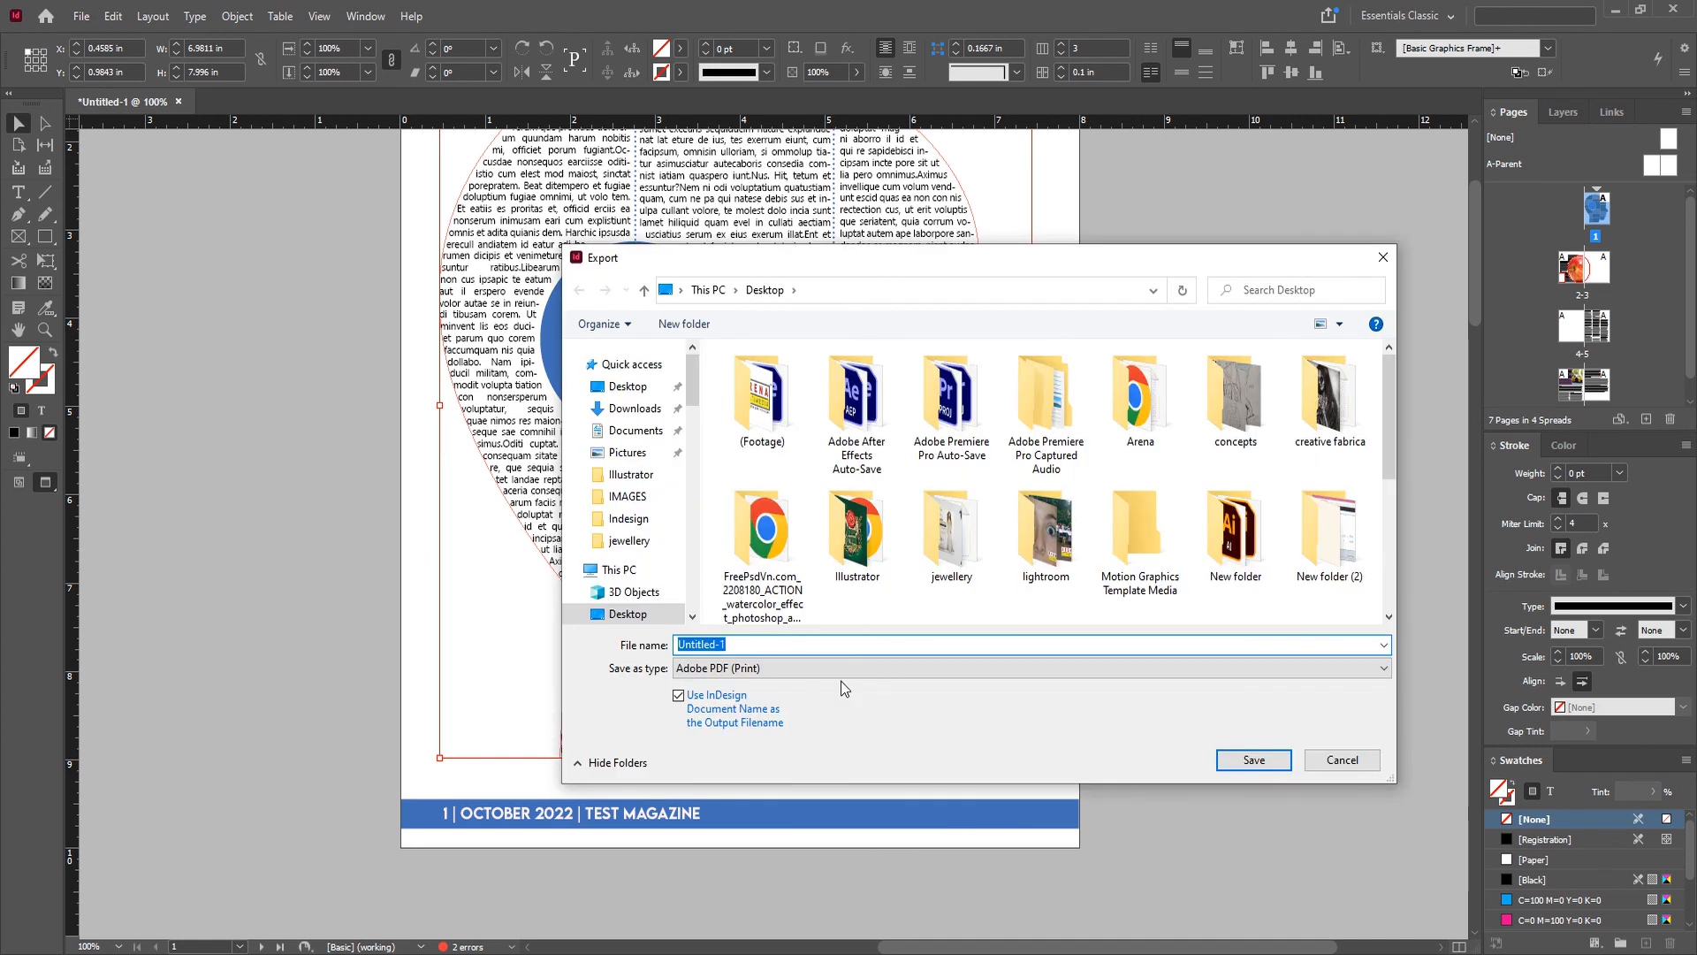
text(MAGAZINE)
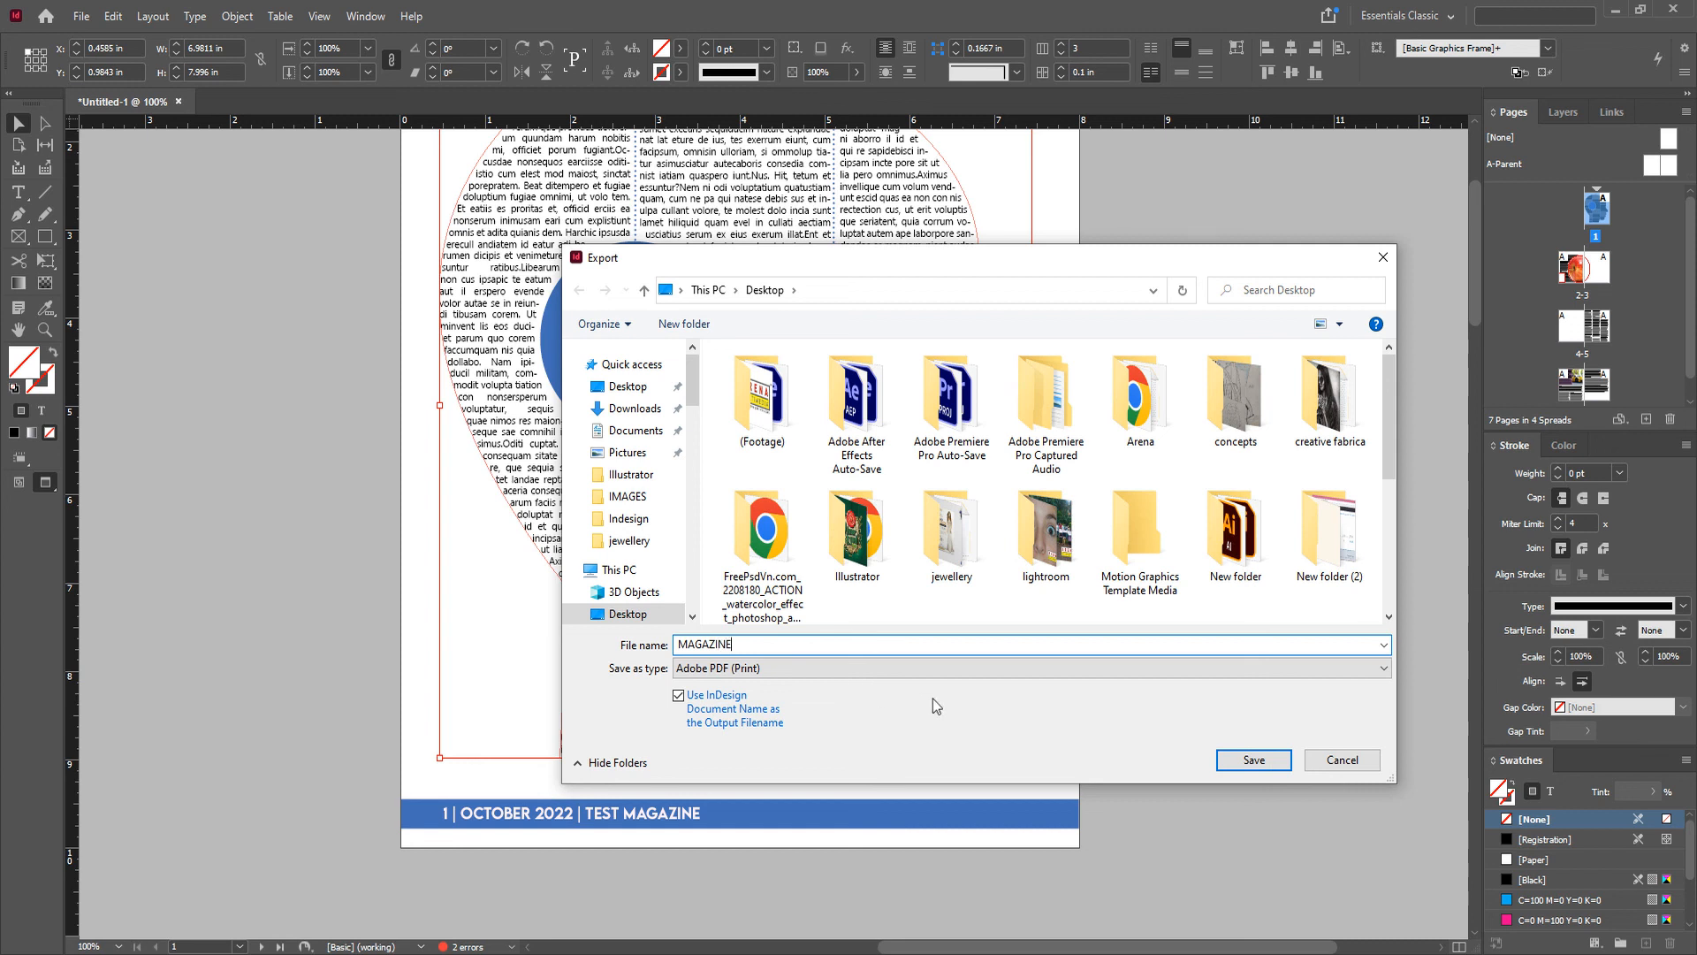
click(1229, 761)
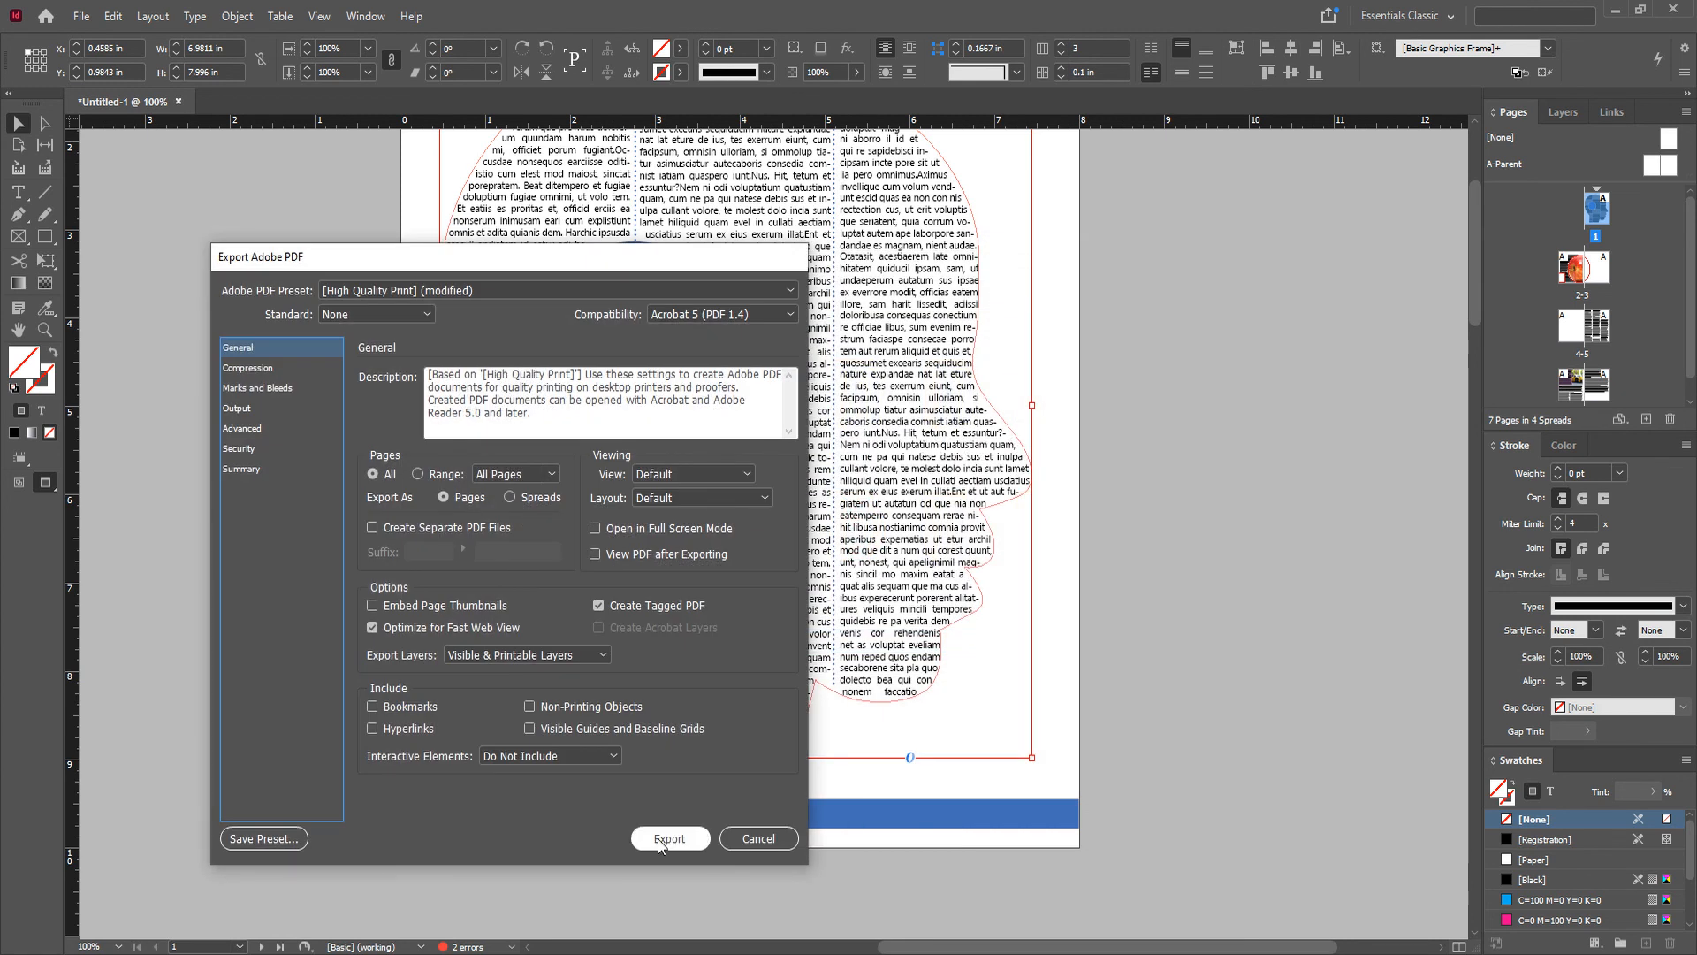
click(658, 840)
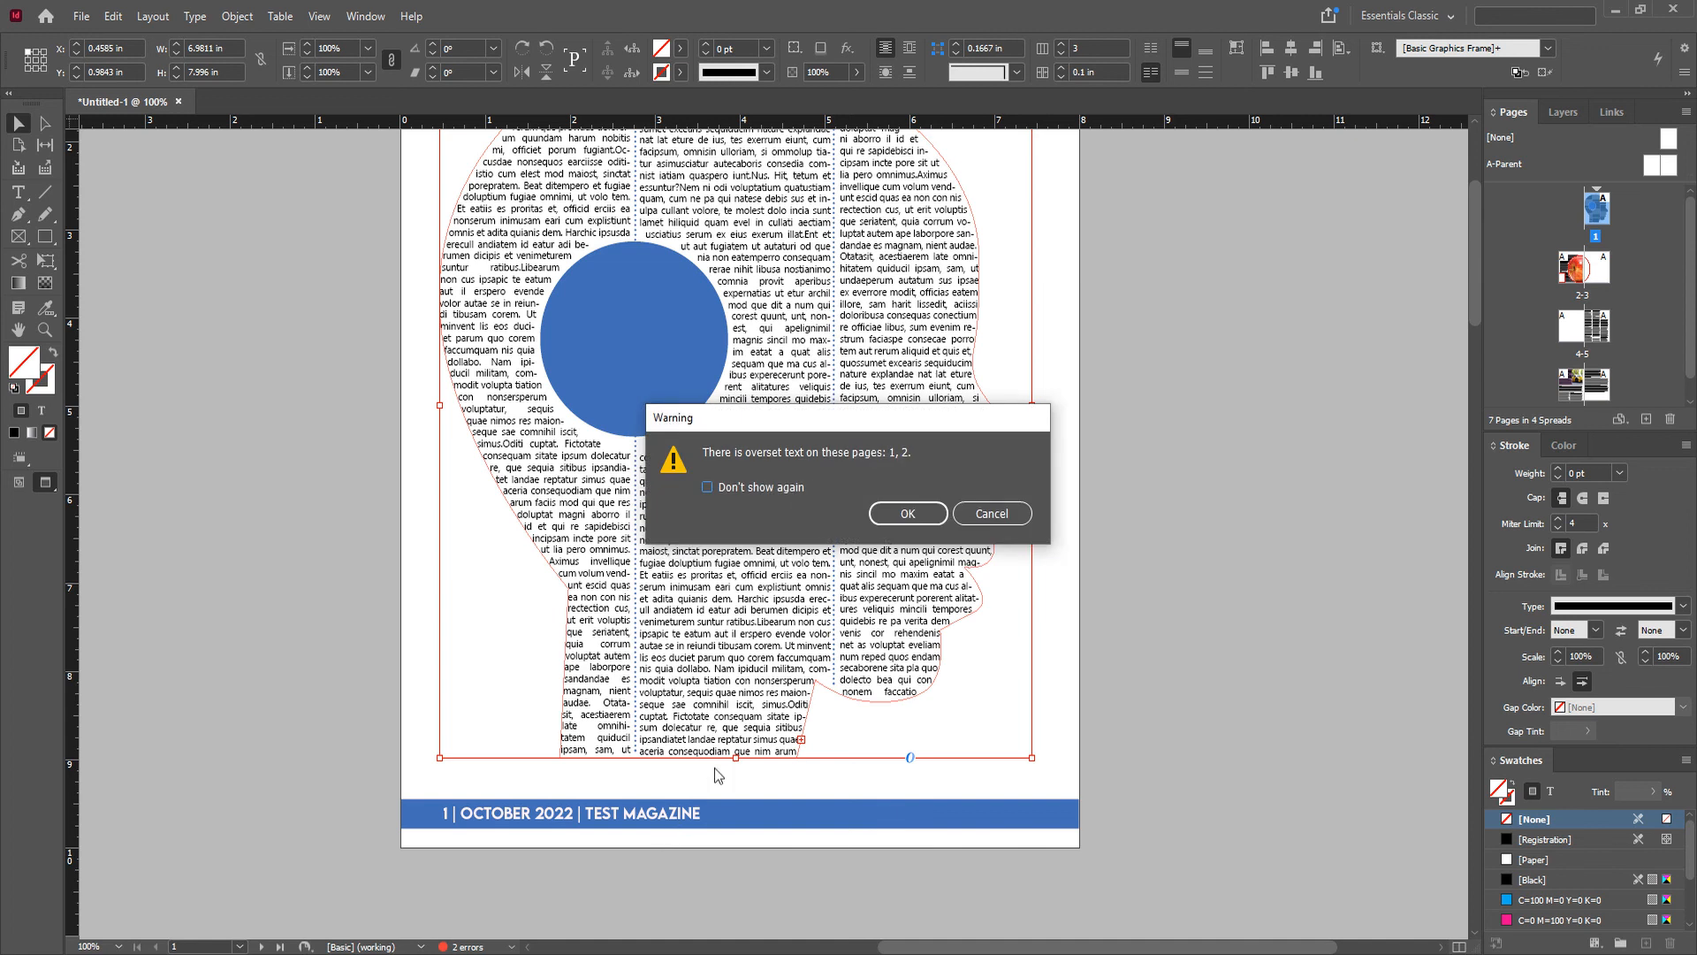
click(910, 516)
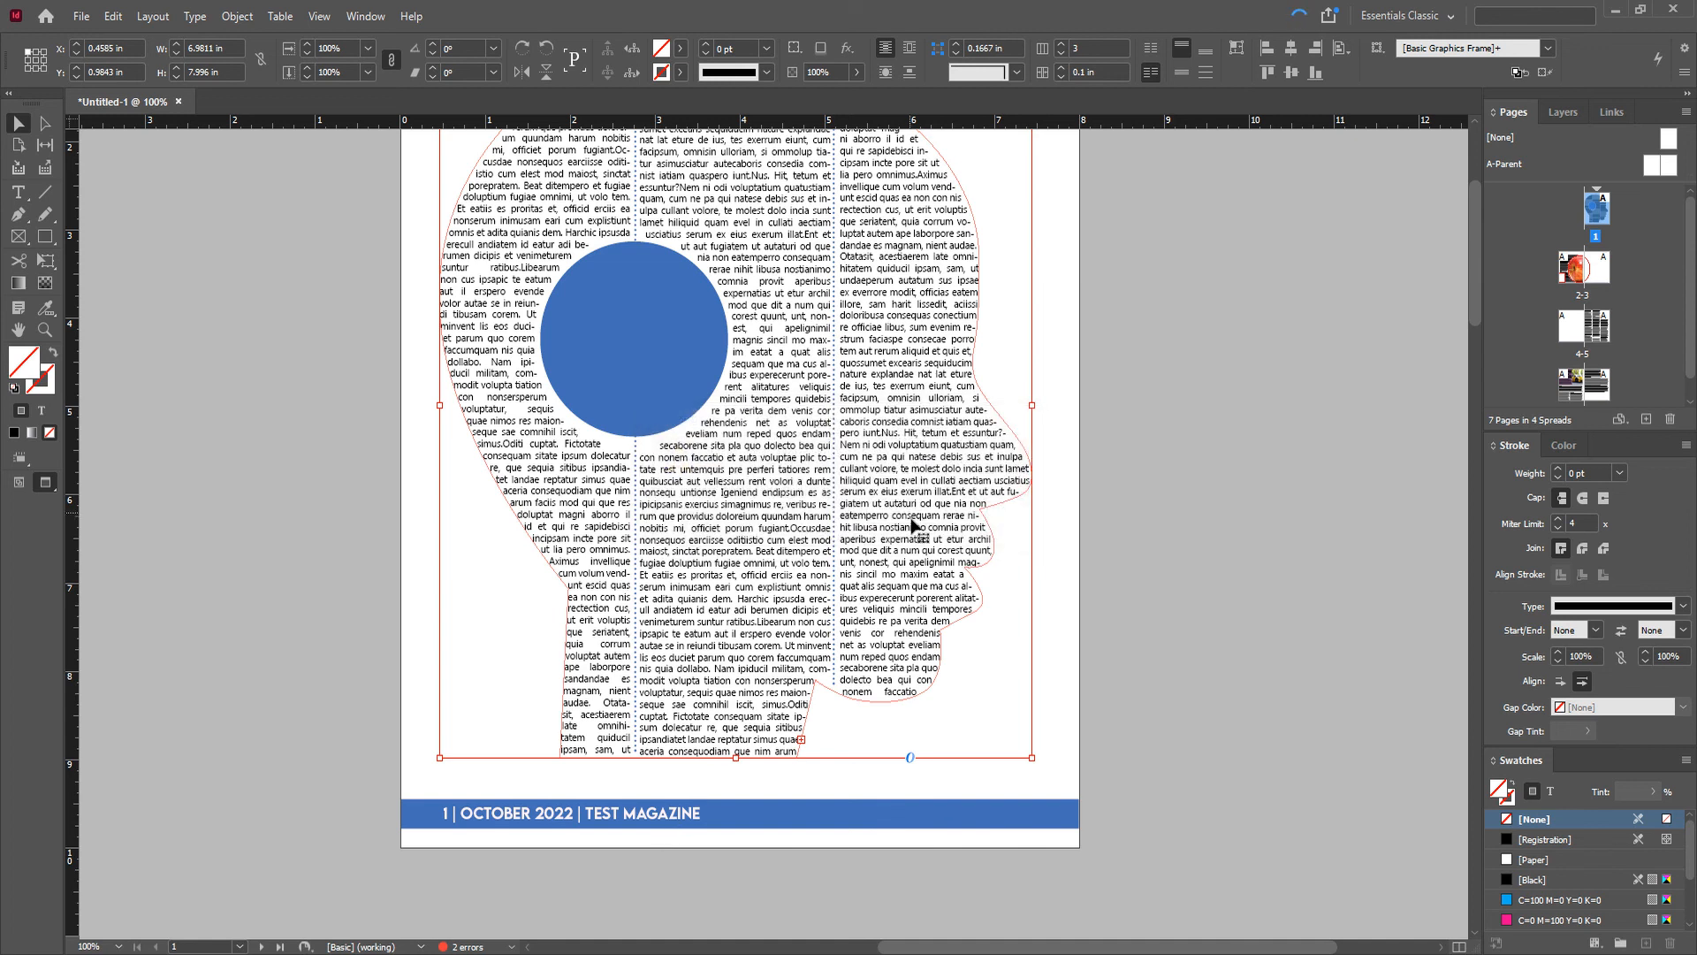
Step: Switch to MAGAZINE.pdf in Chrome and check the headers, footers and page numbers through the exported pages
click(1618, 15)
click(1607, 17)
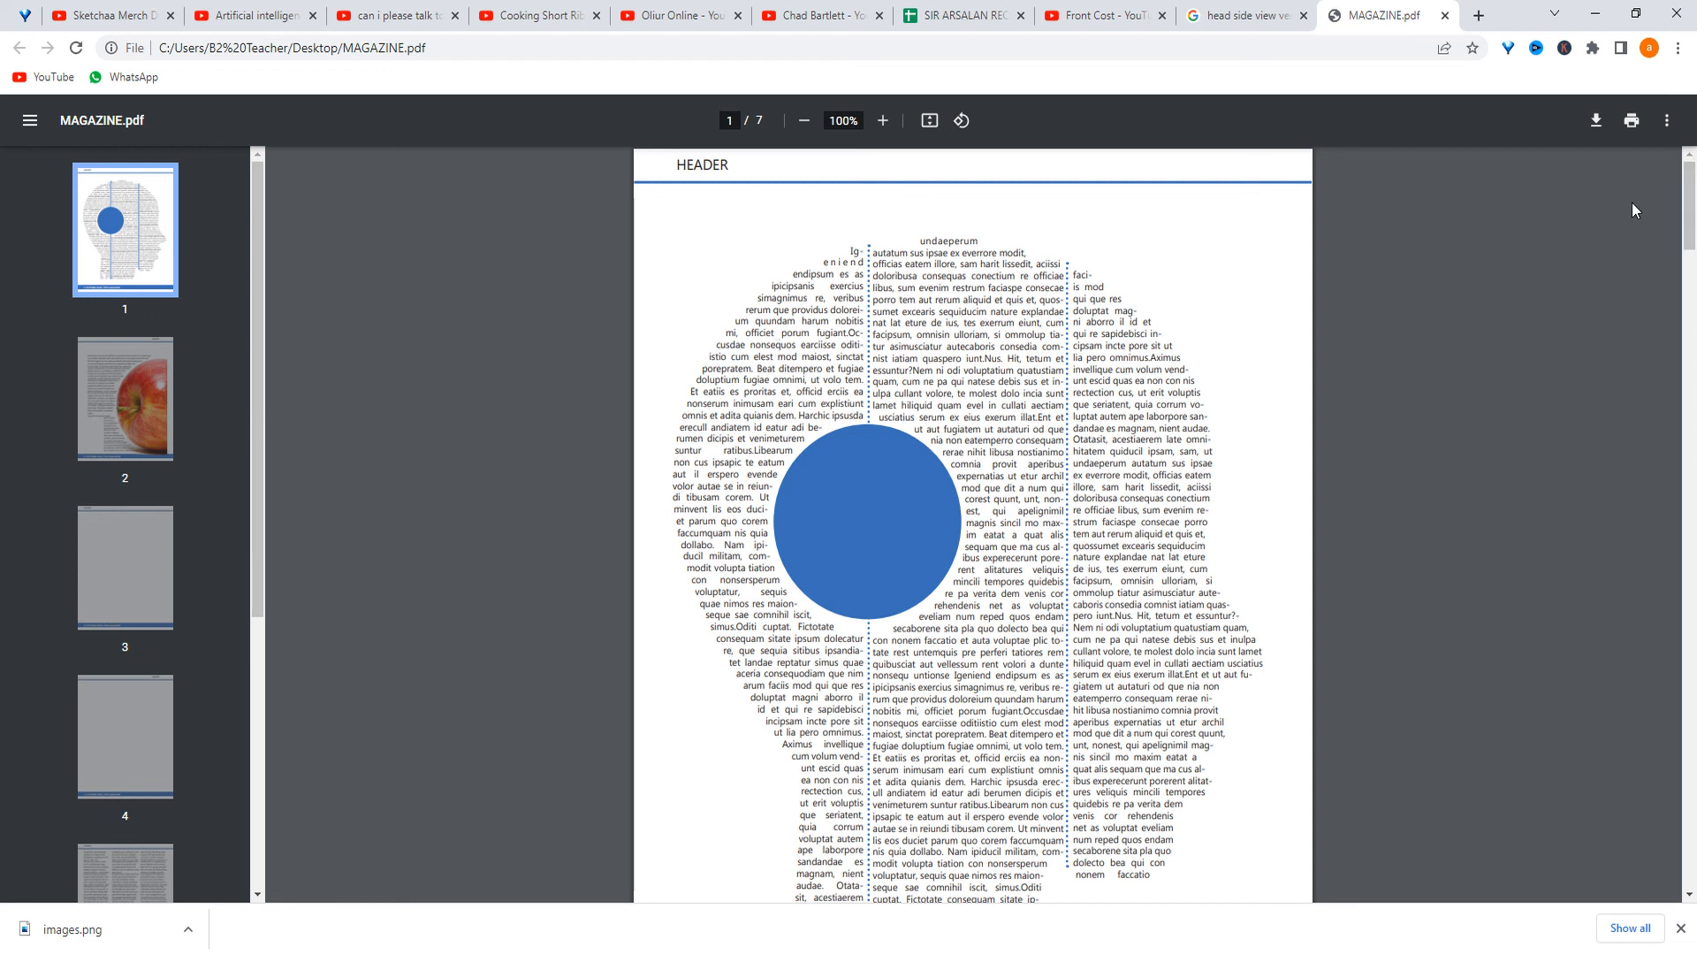
drag(1689, 222, 1690, 268)
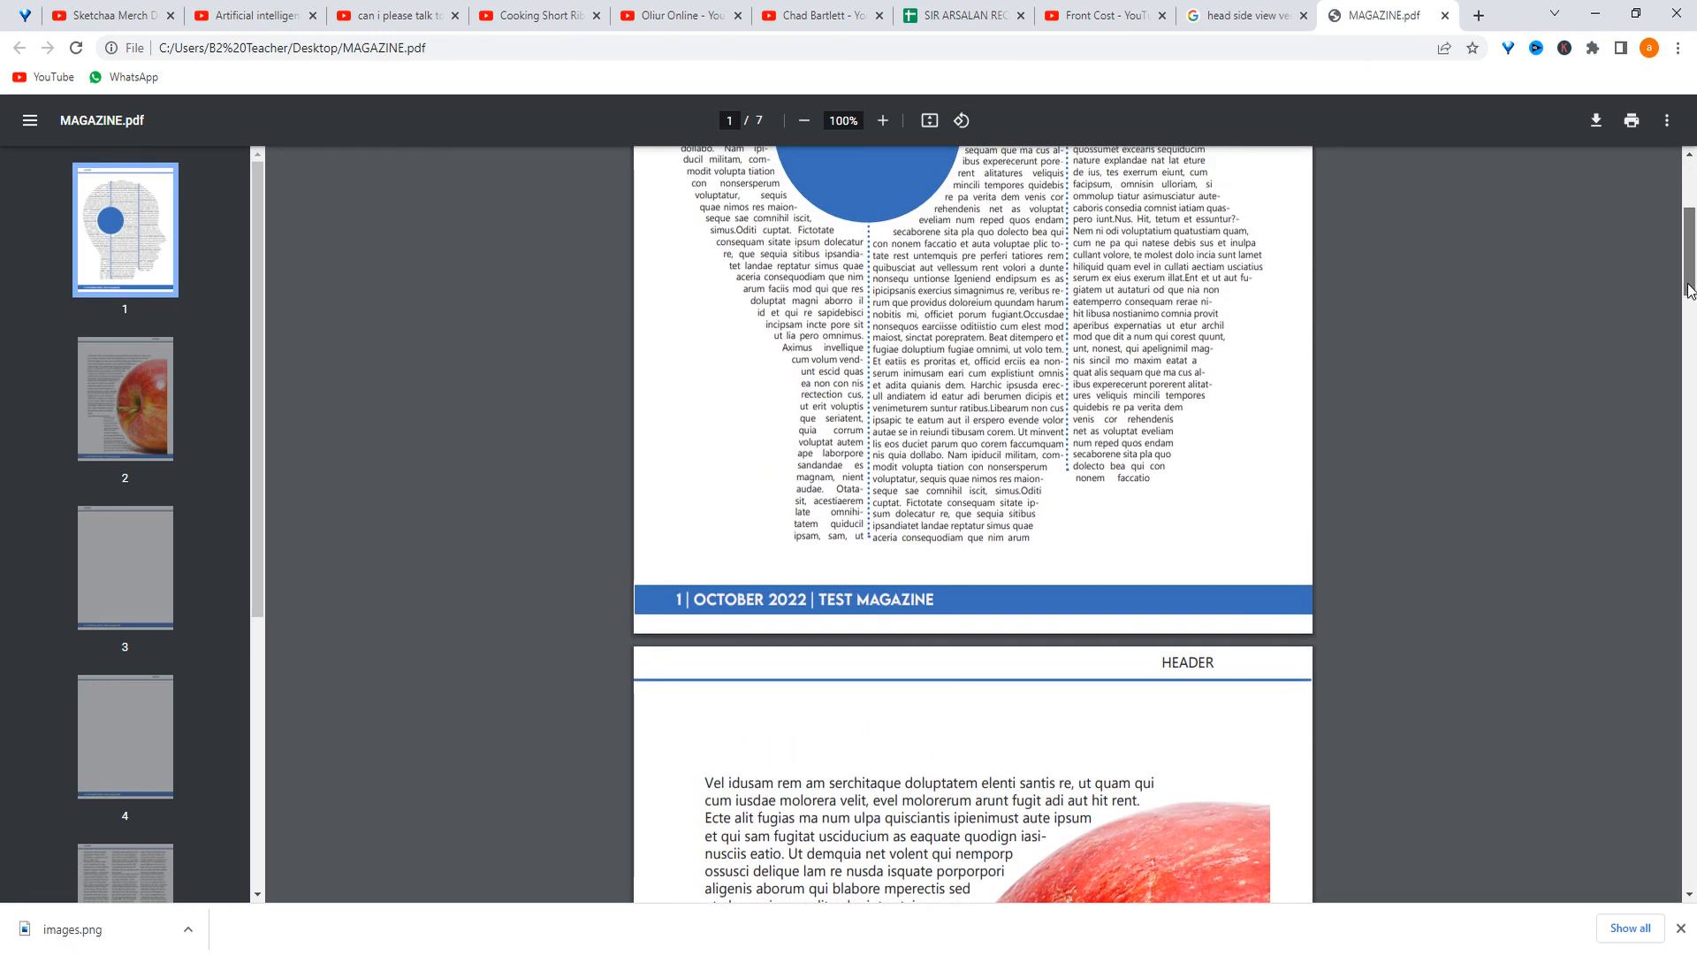
scroll(1686, 375, down, 4)
scroll(1686, 375, down, 18)
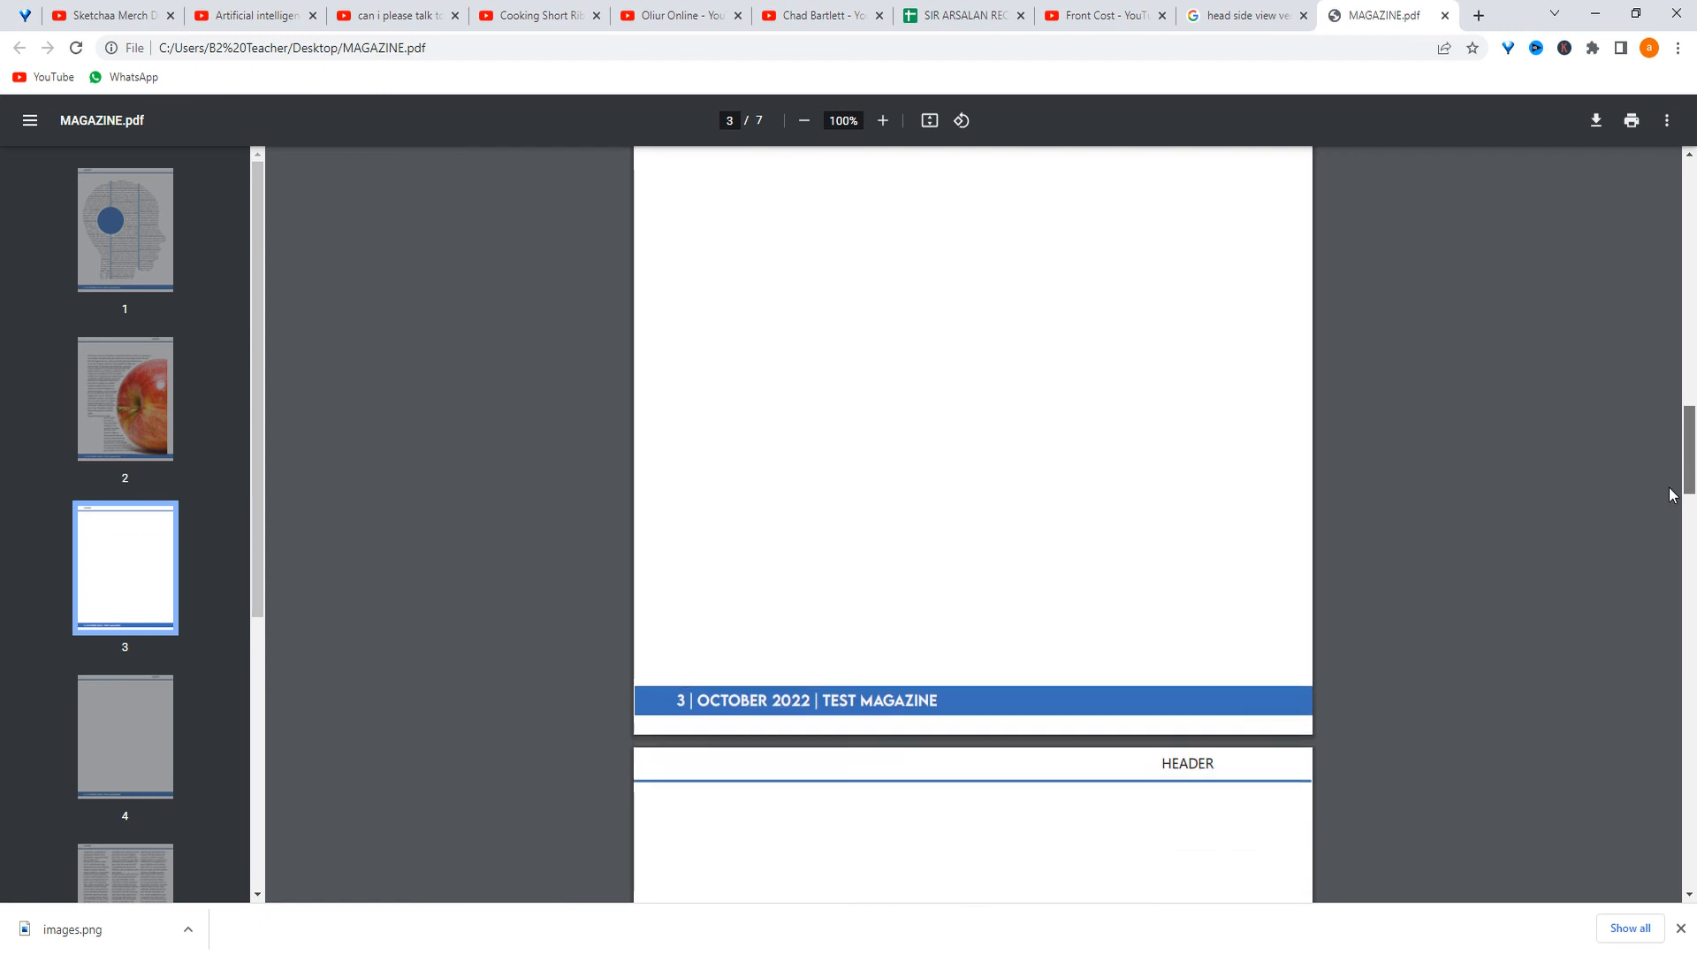
scroll(1665, 550, down, 18)
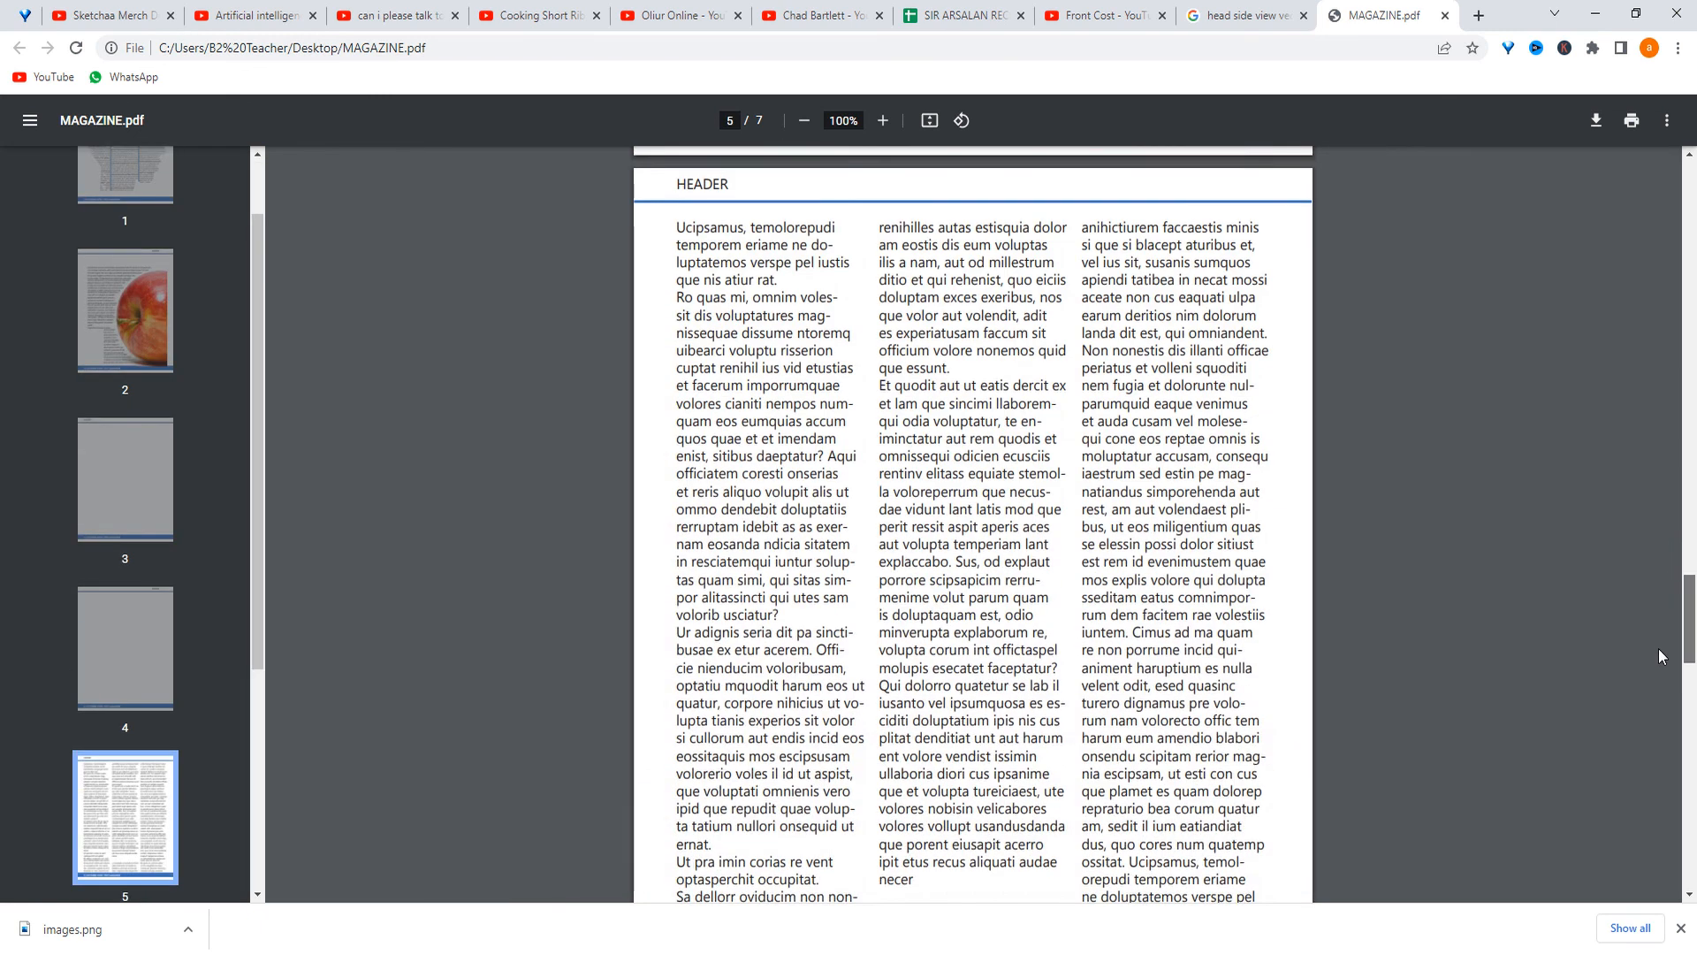
drag(1663, 695, 1694, 126)
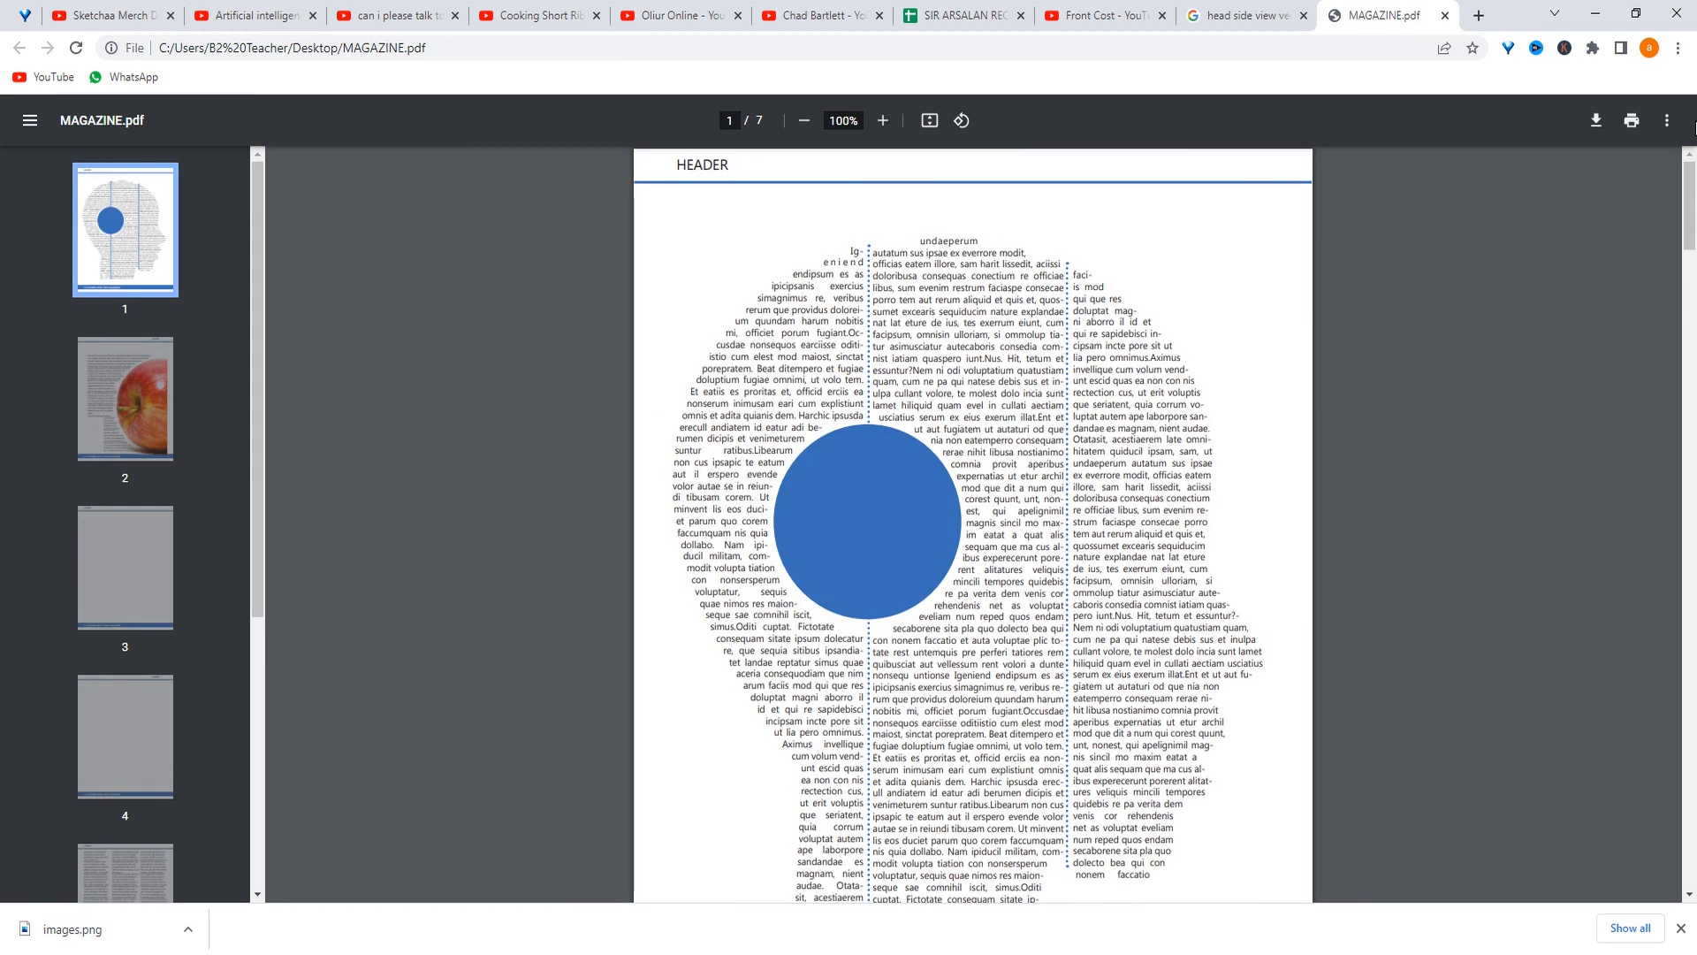